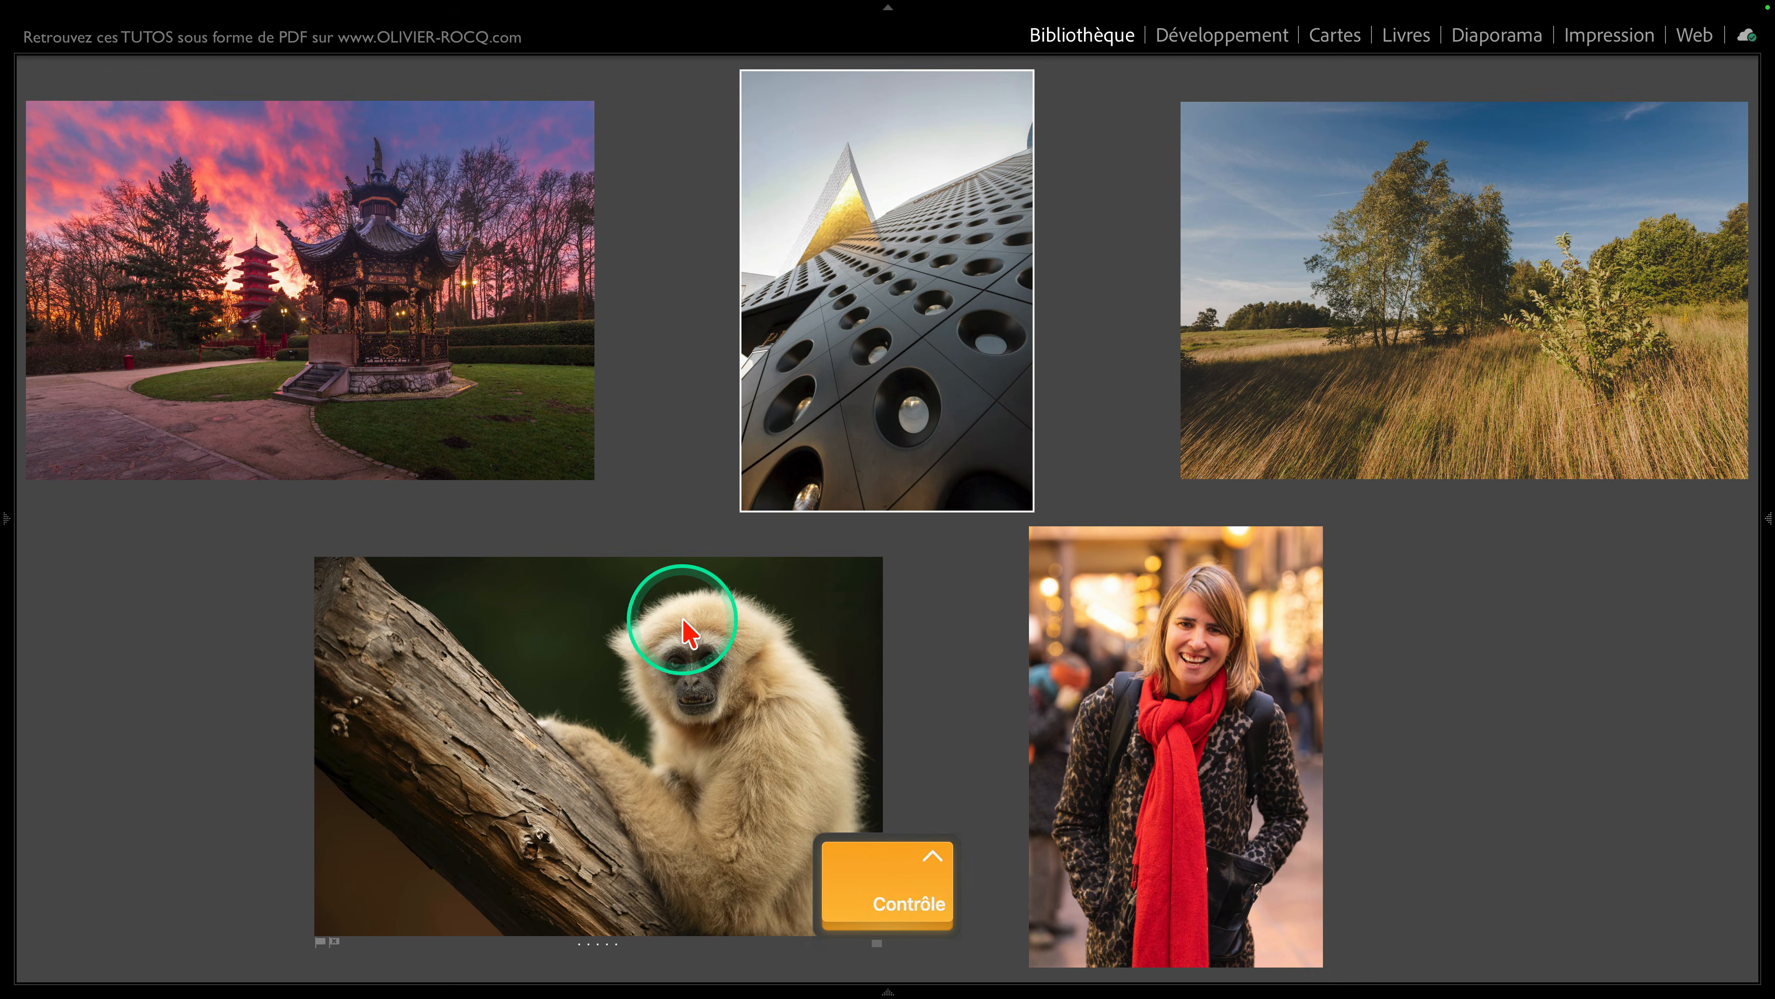
Step: Create a new background mask with Sélectionner un arrière-plan on the portrait of the woman with the red scarf
click(430, 579)
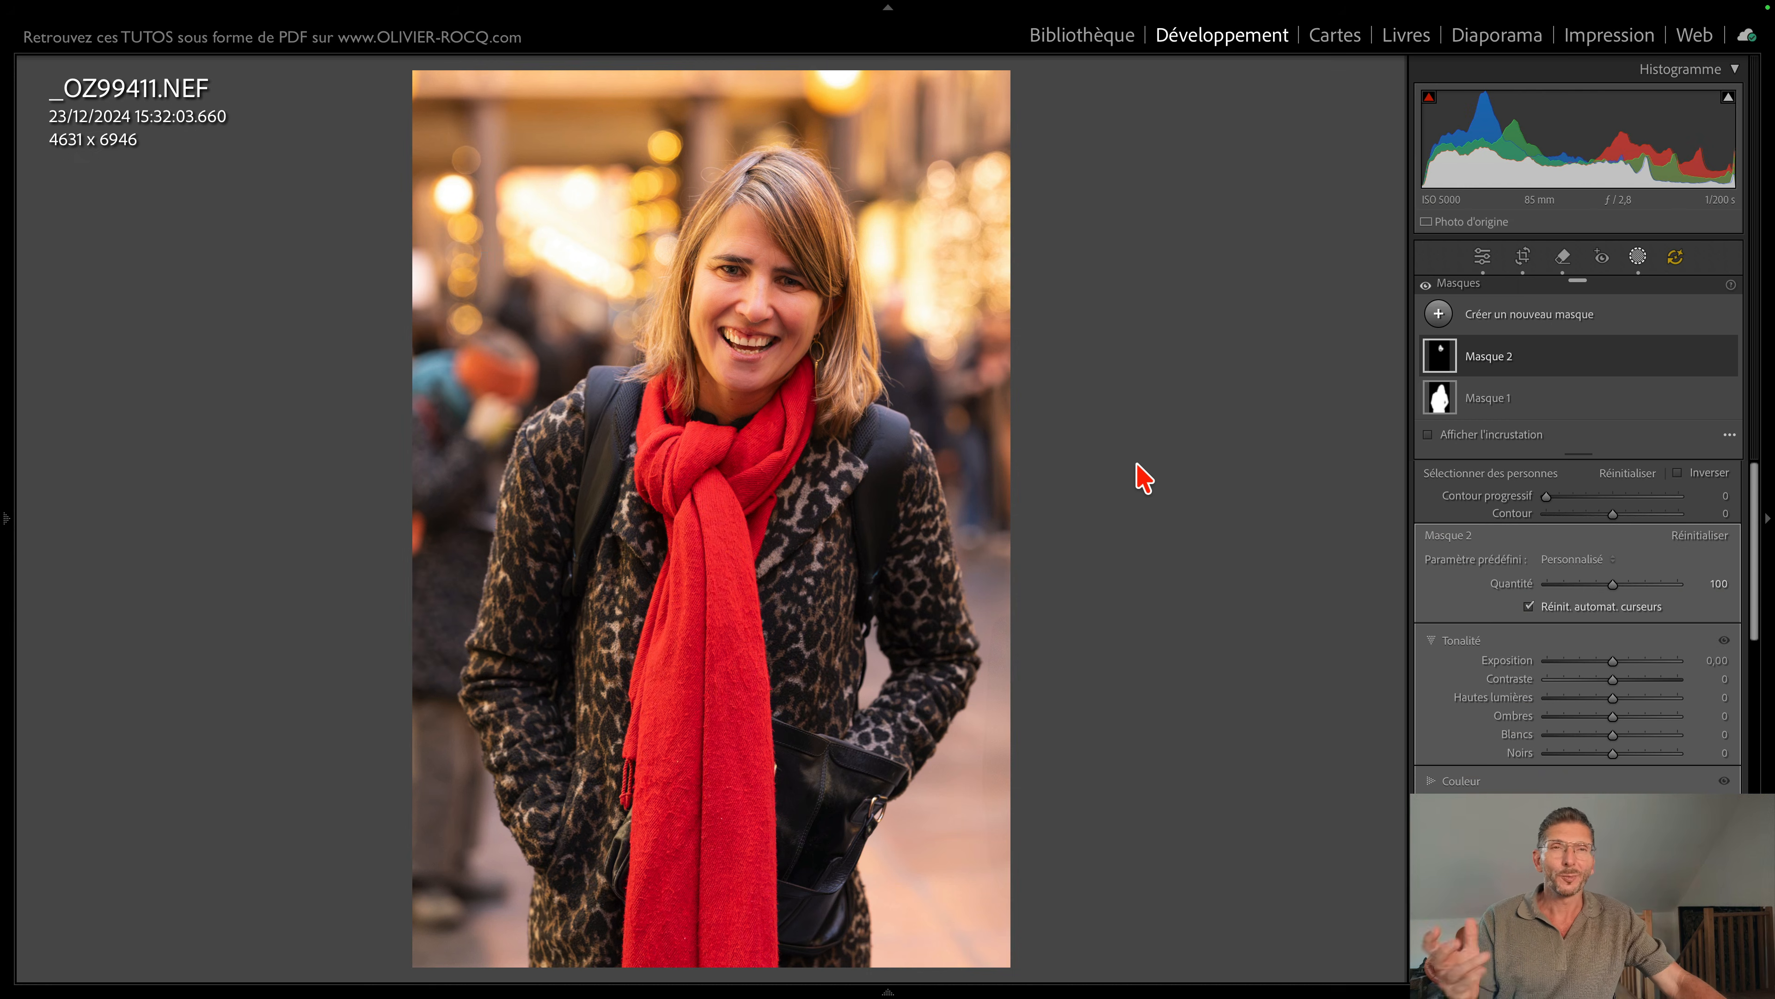
click(1233, 403)
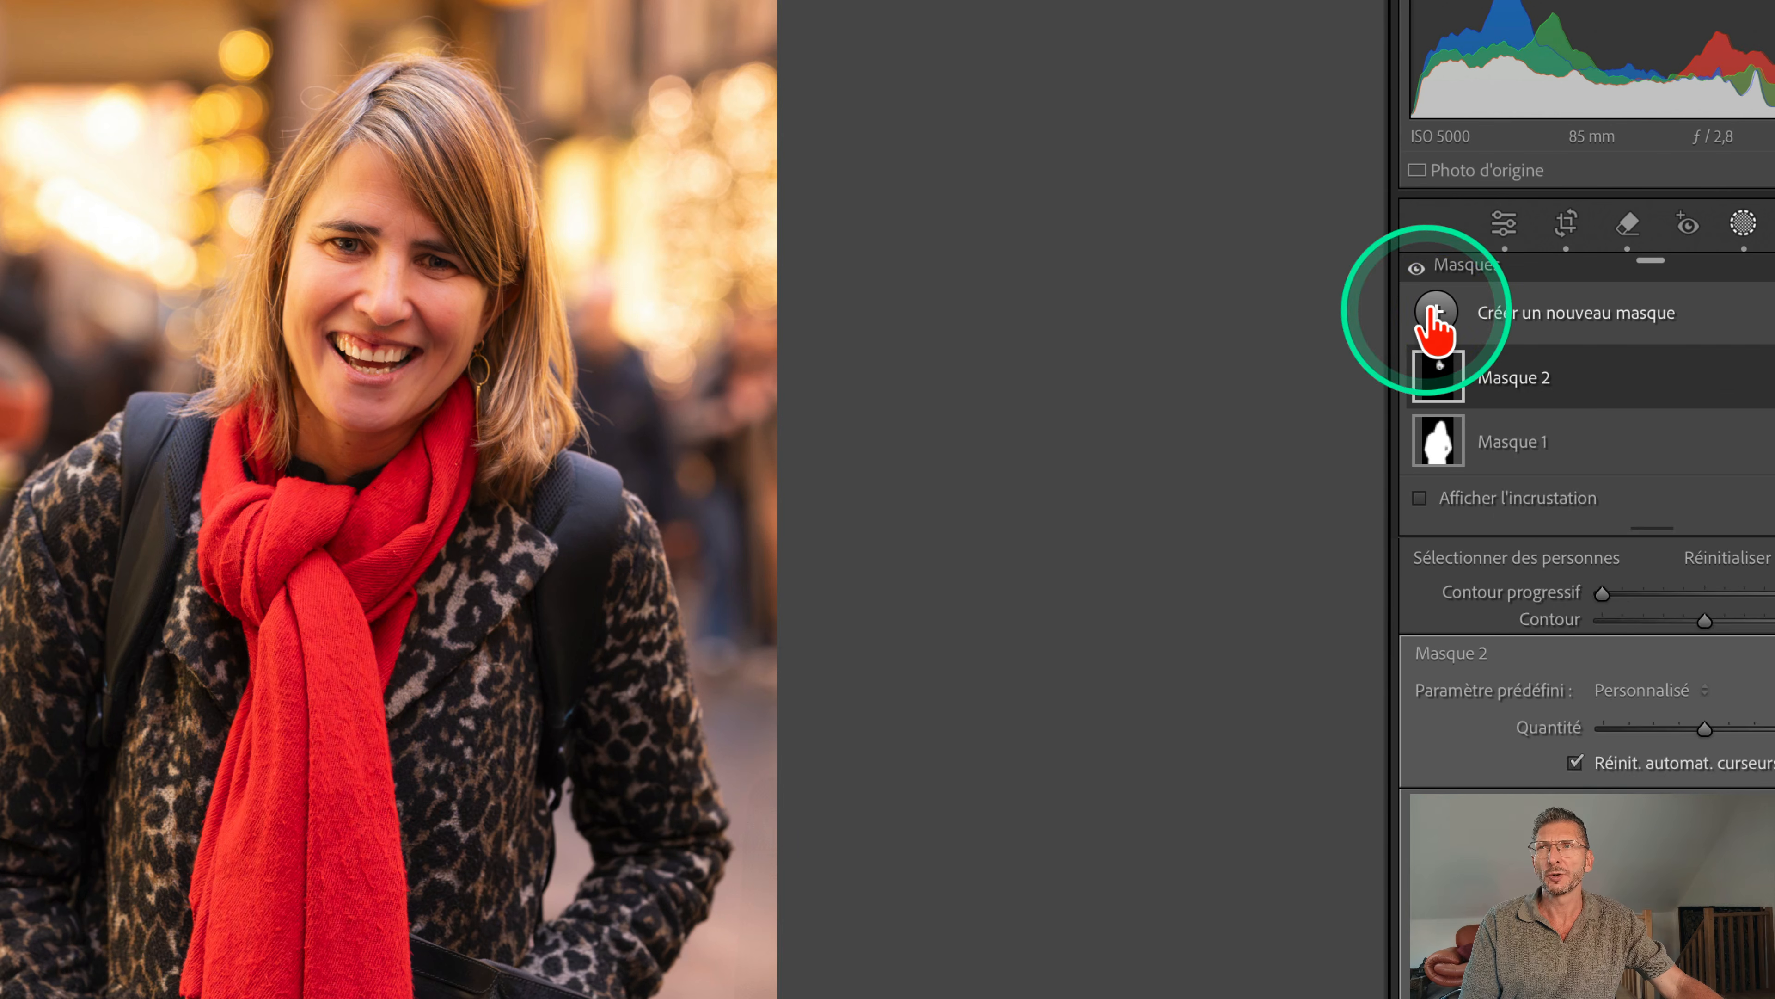
click(1439, 315)
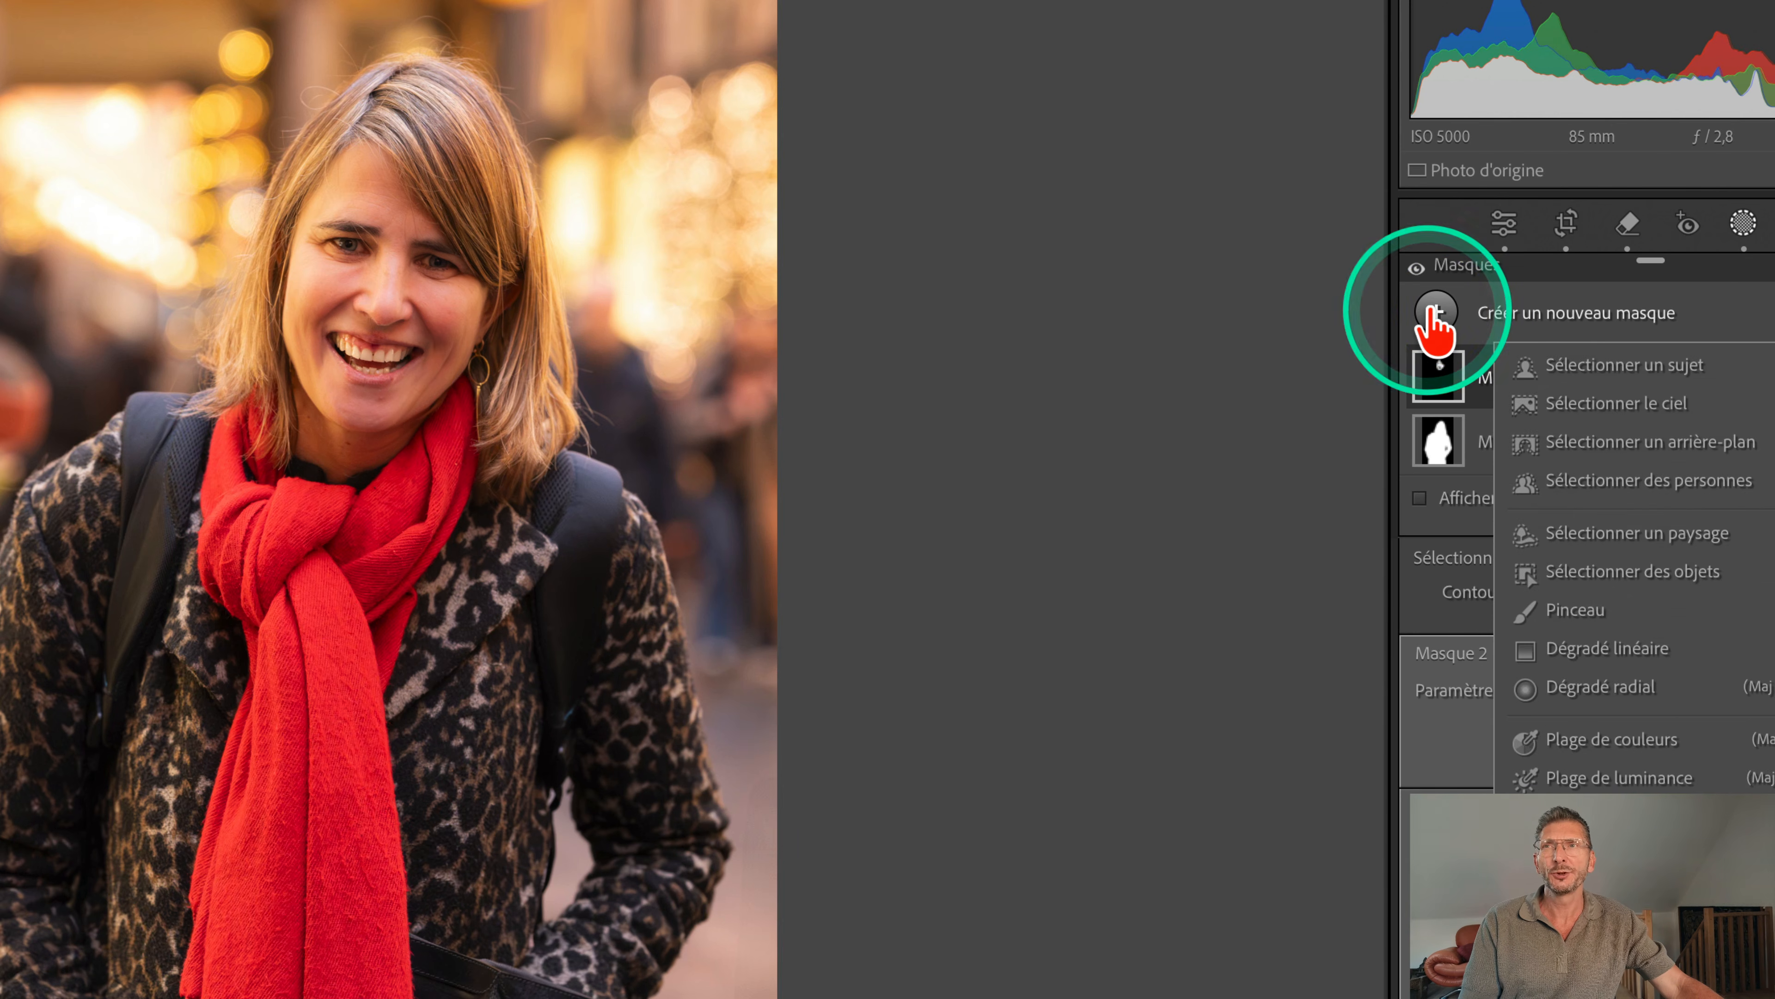
click(1607, 445)
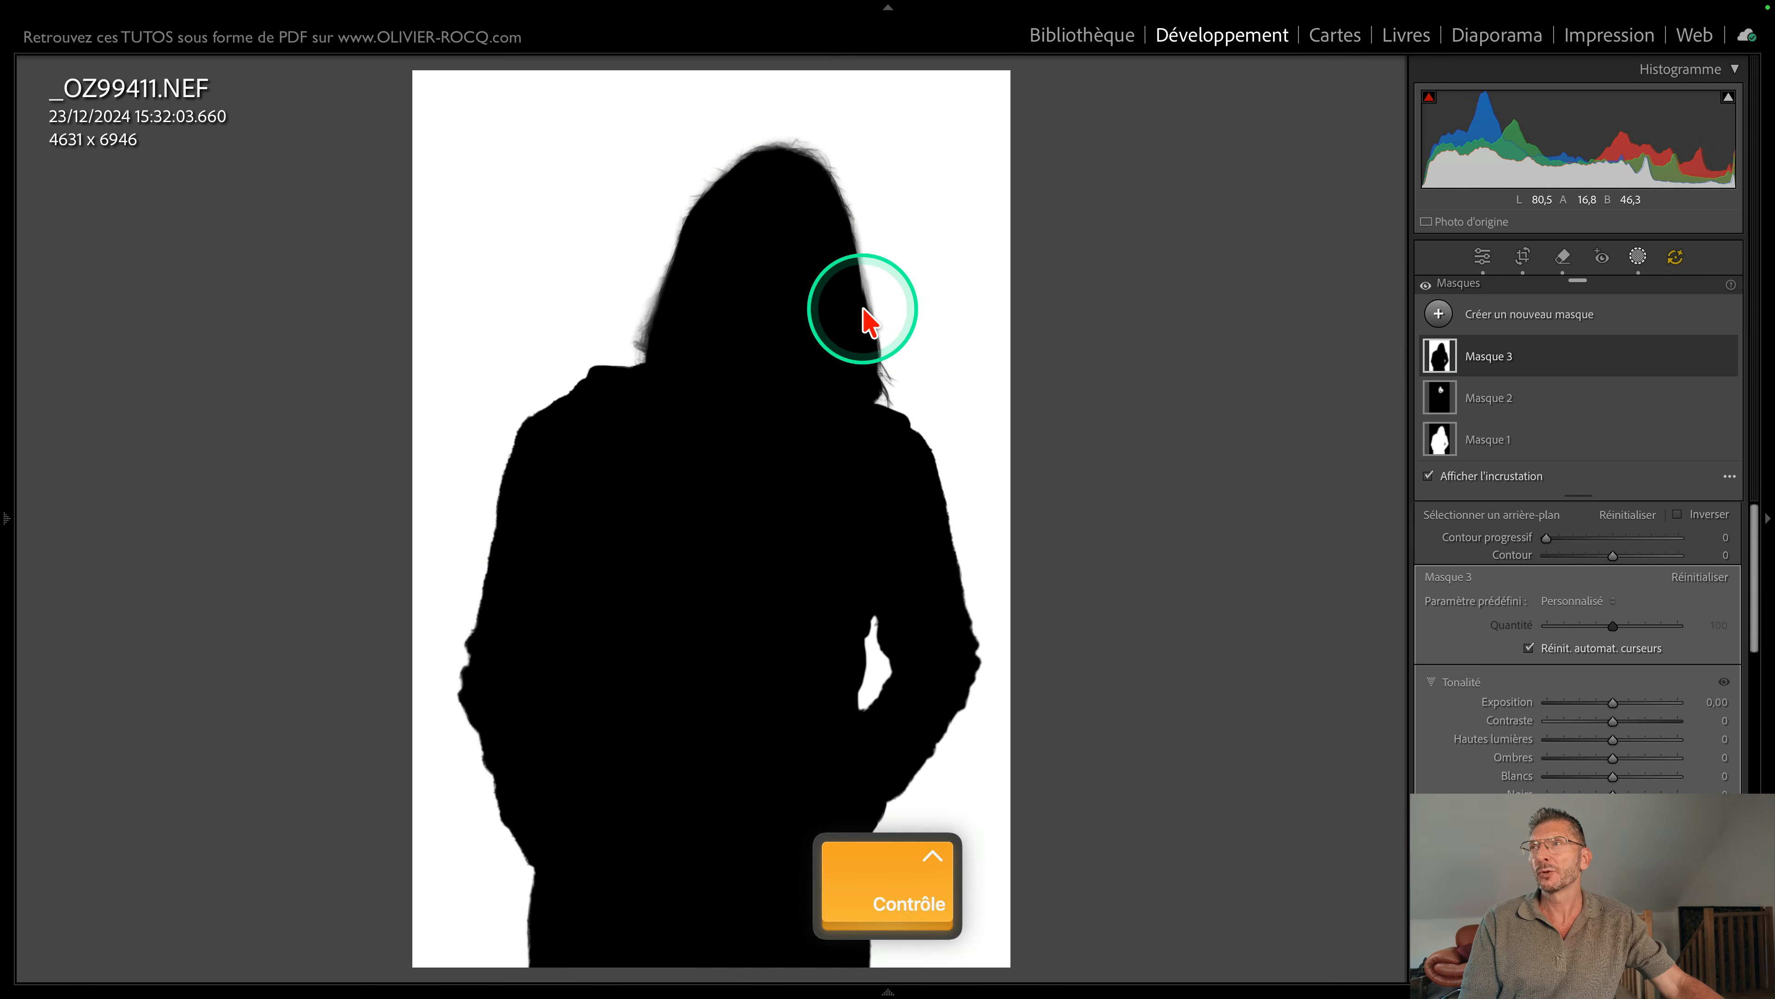
key(ctrl)
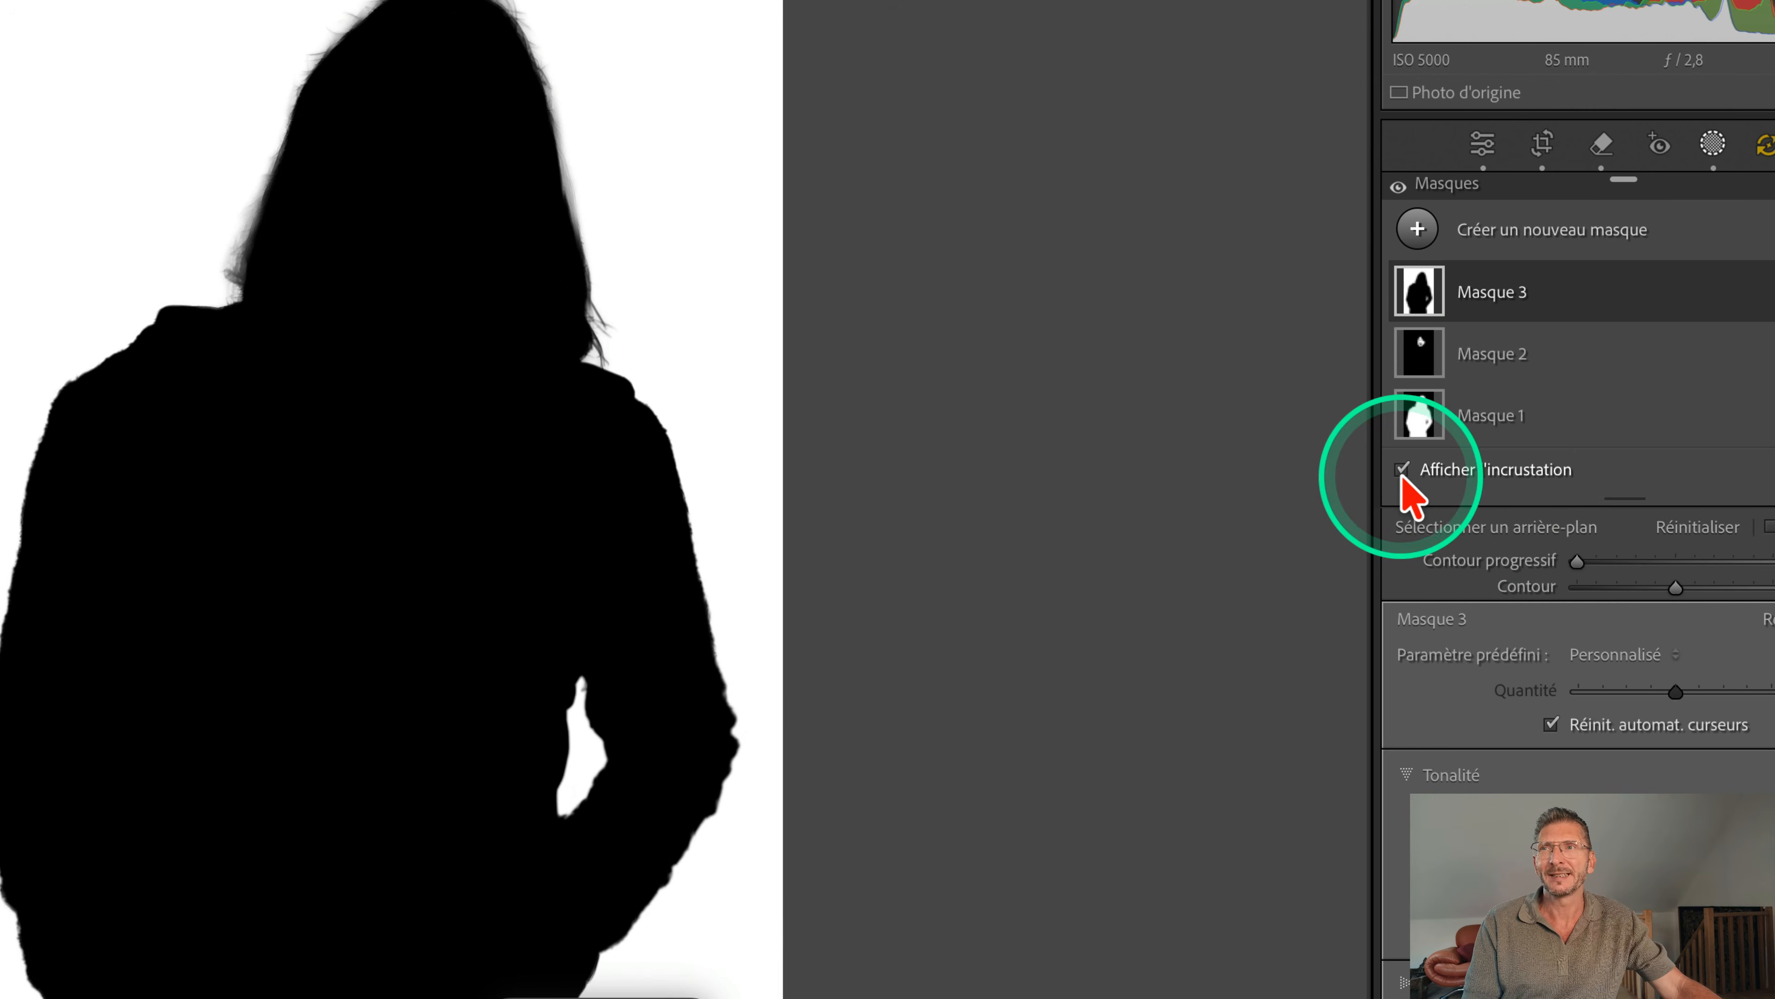
Step: Preview the background mask with the Incrustation couleur overlay mode and set the mode back to Blanc sur noir
click(1402, 476)
click(1402, 476)
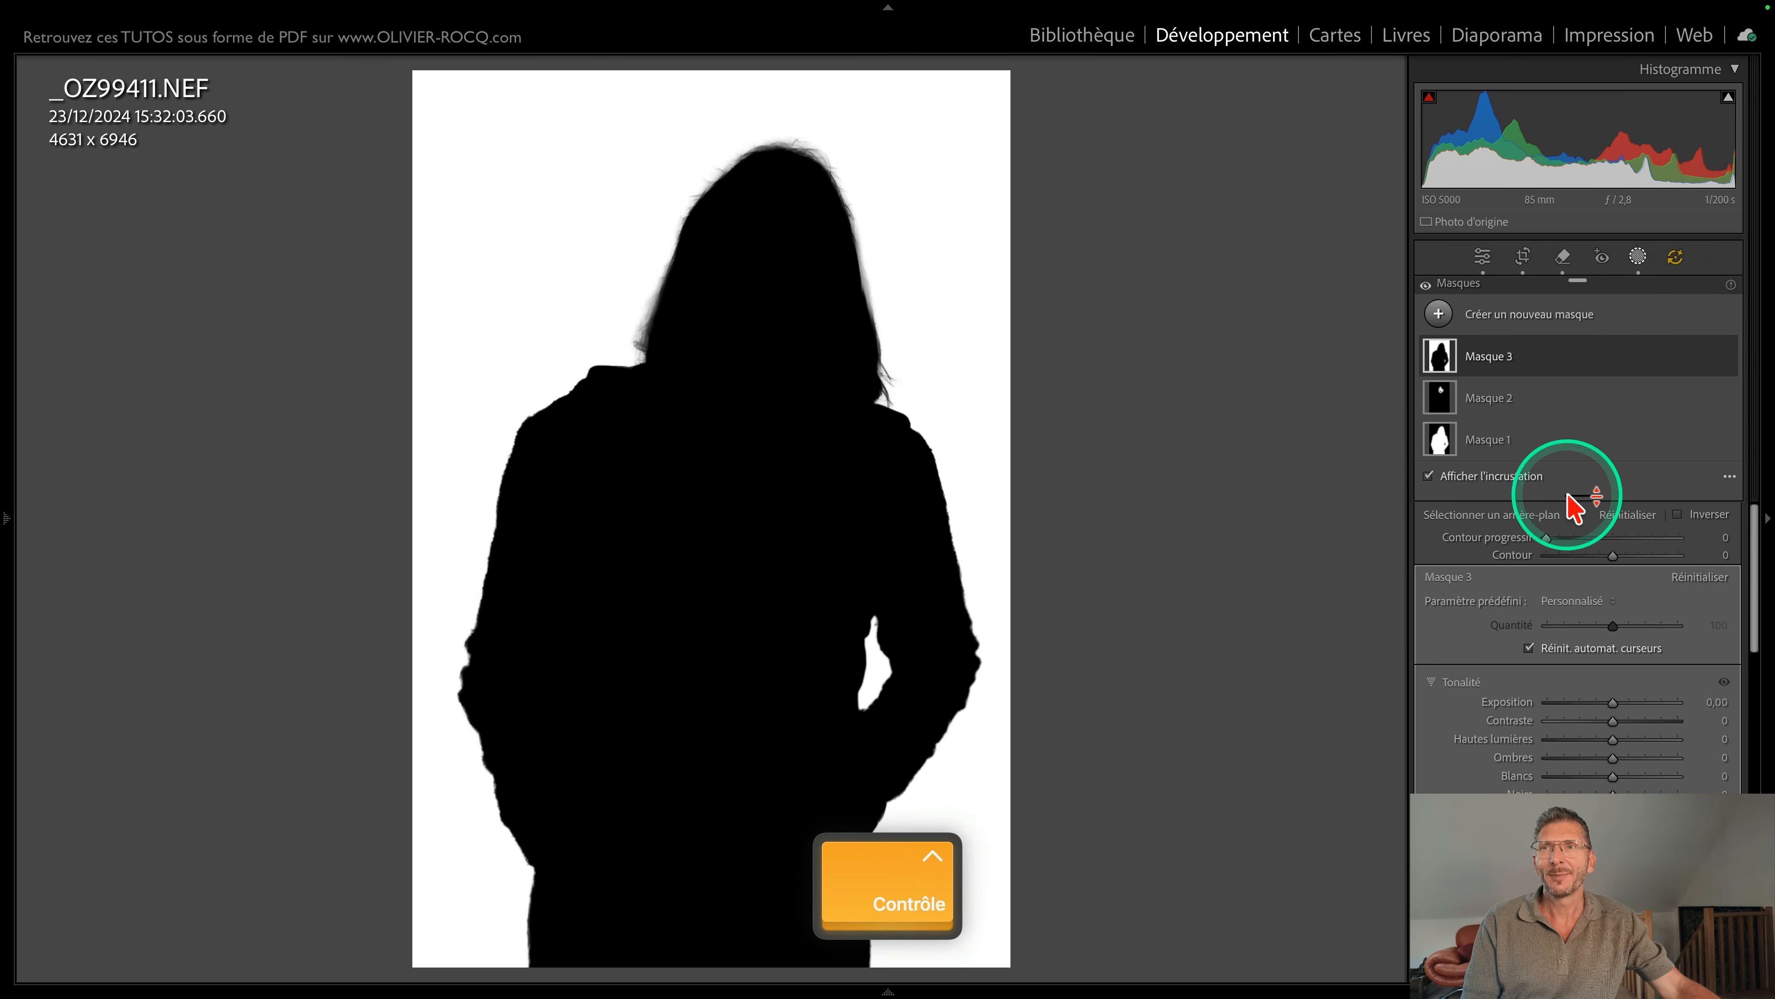
click(1731, 477)
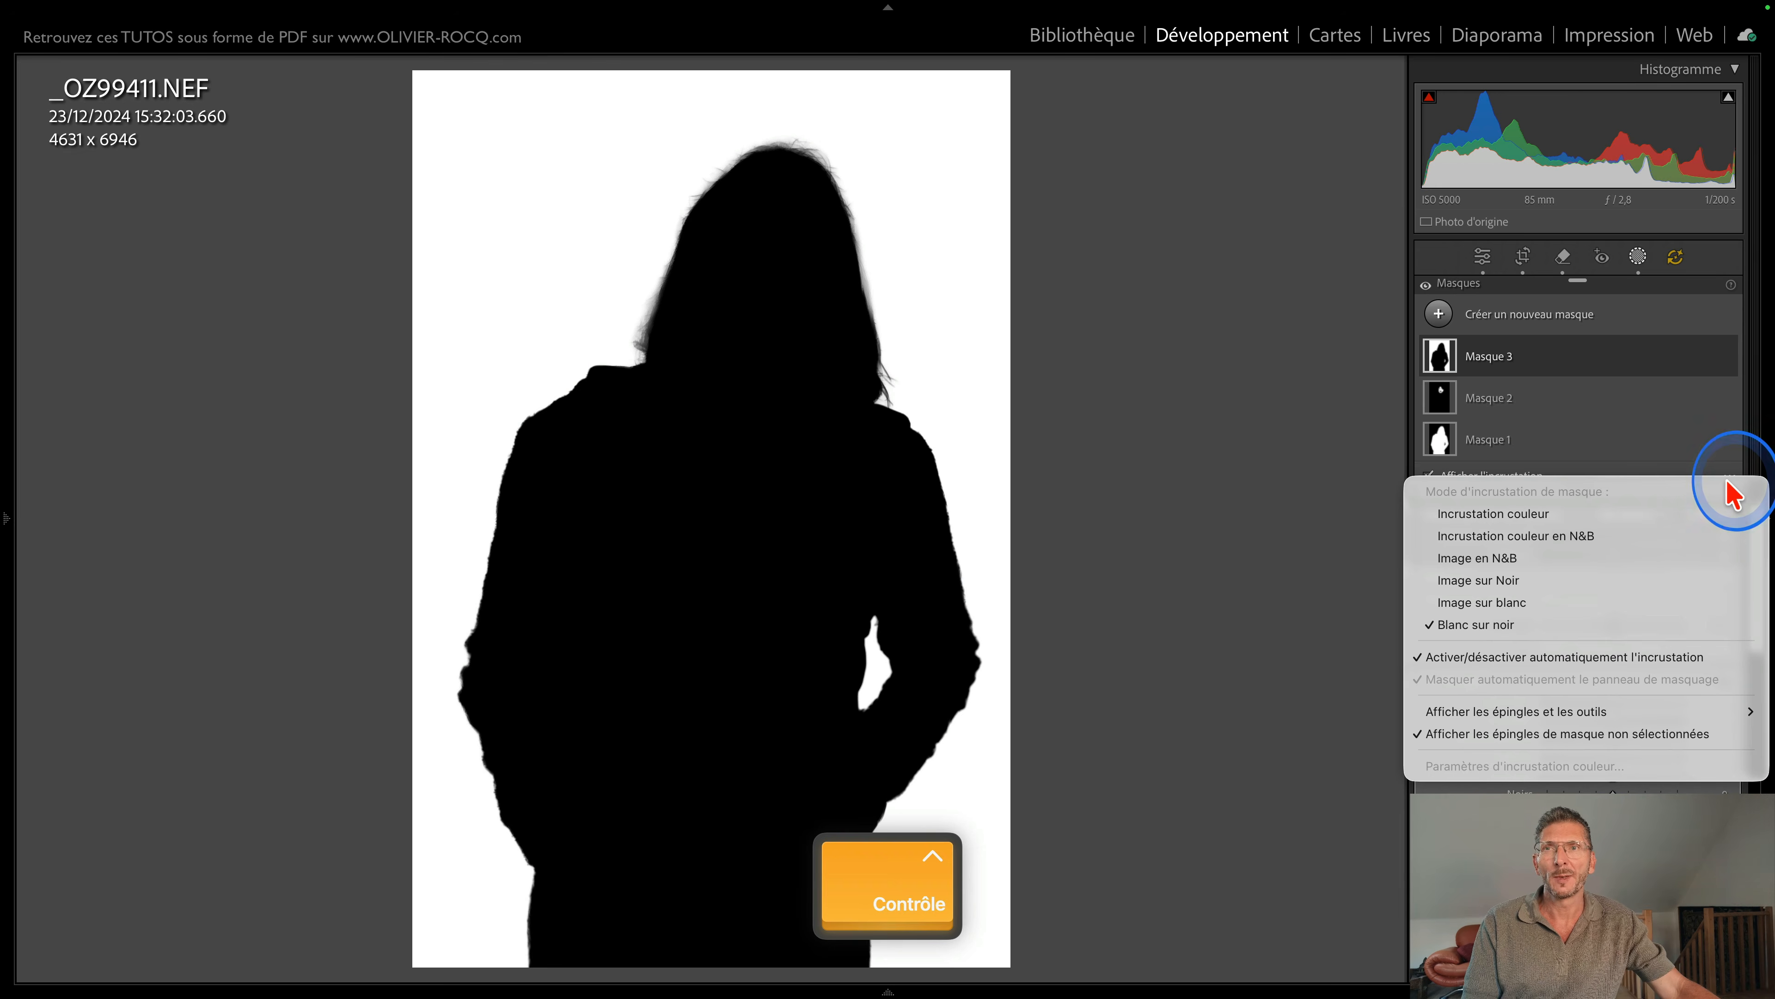
click(1533, 516)
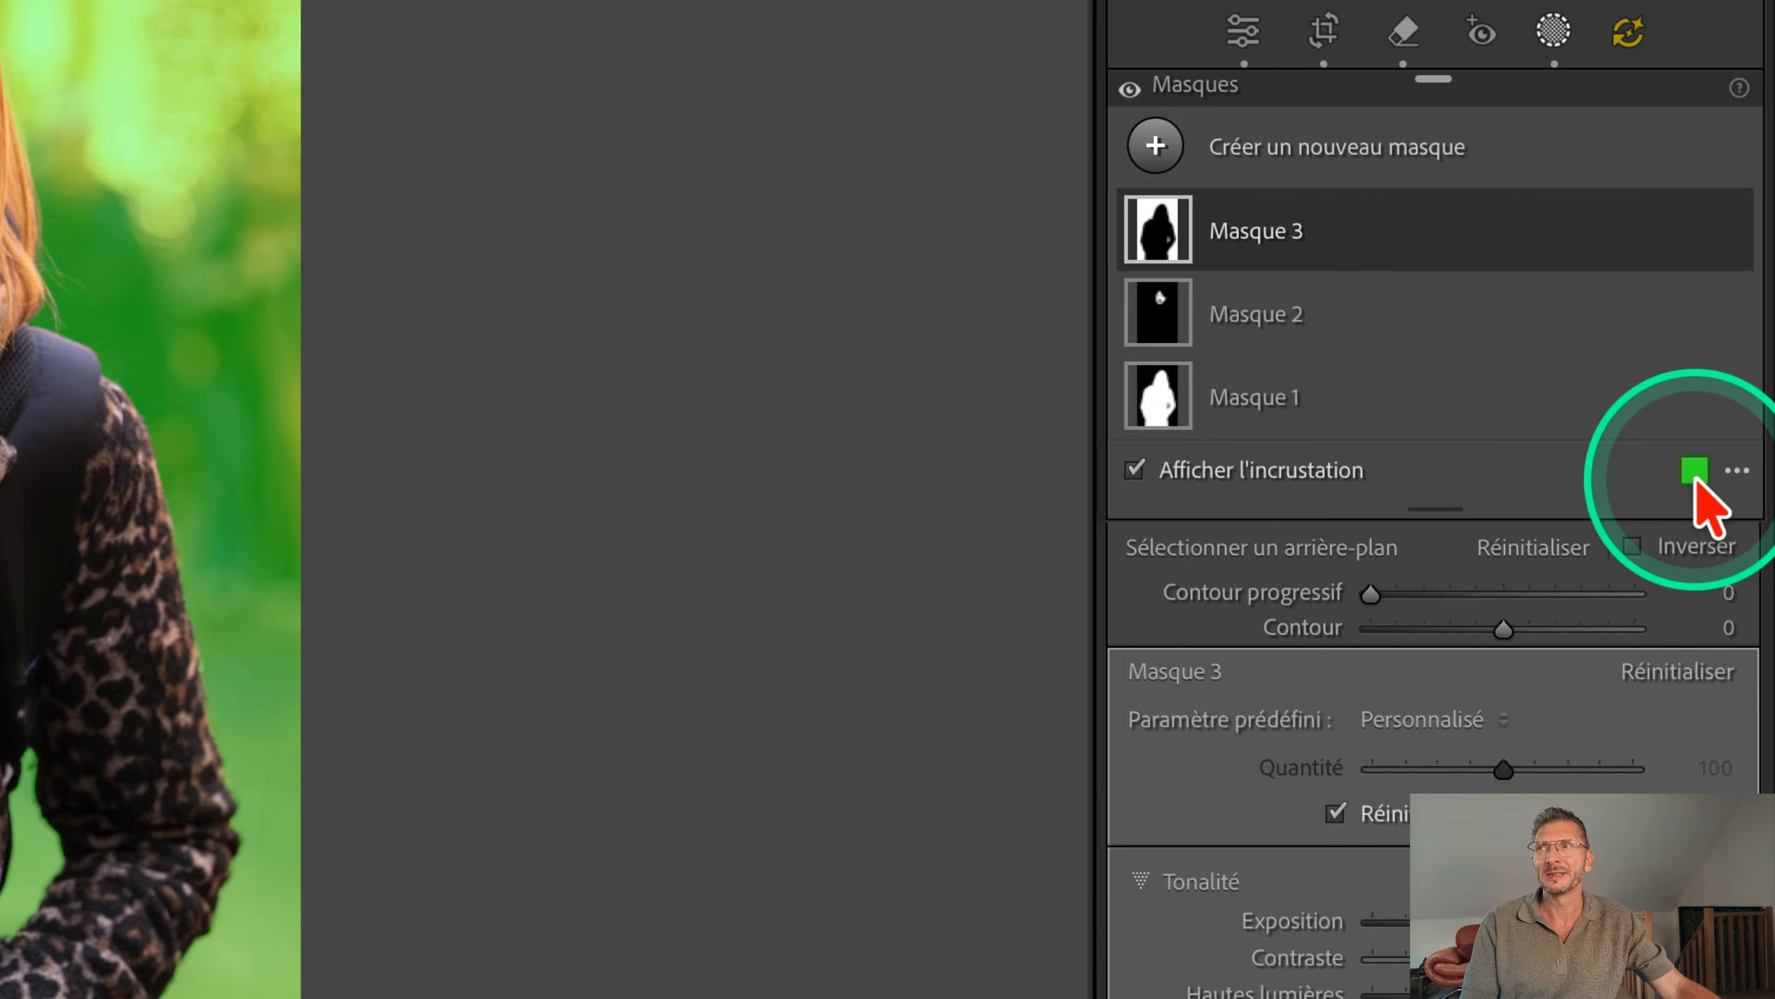
click(1737, 469)
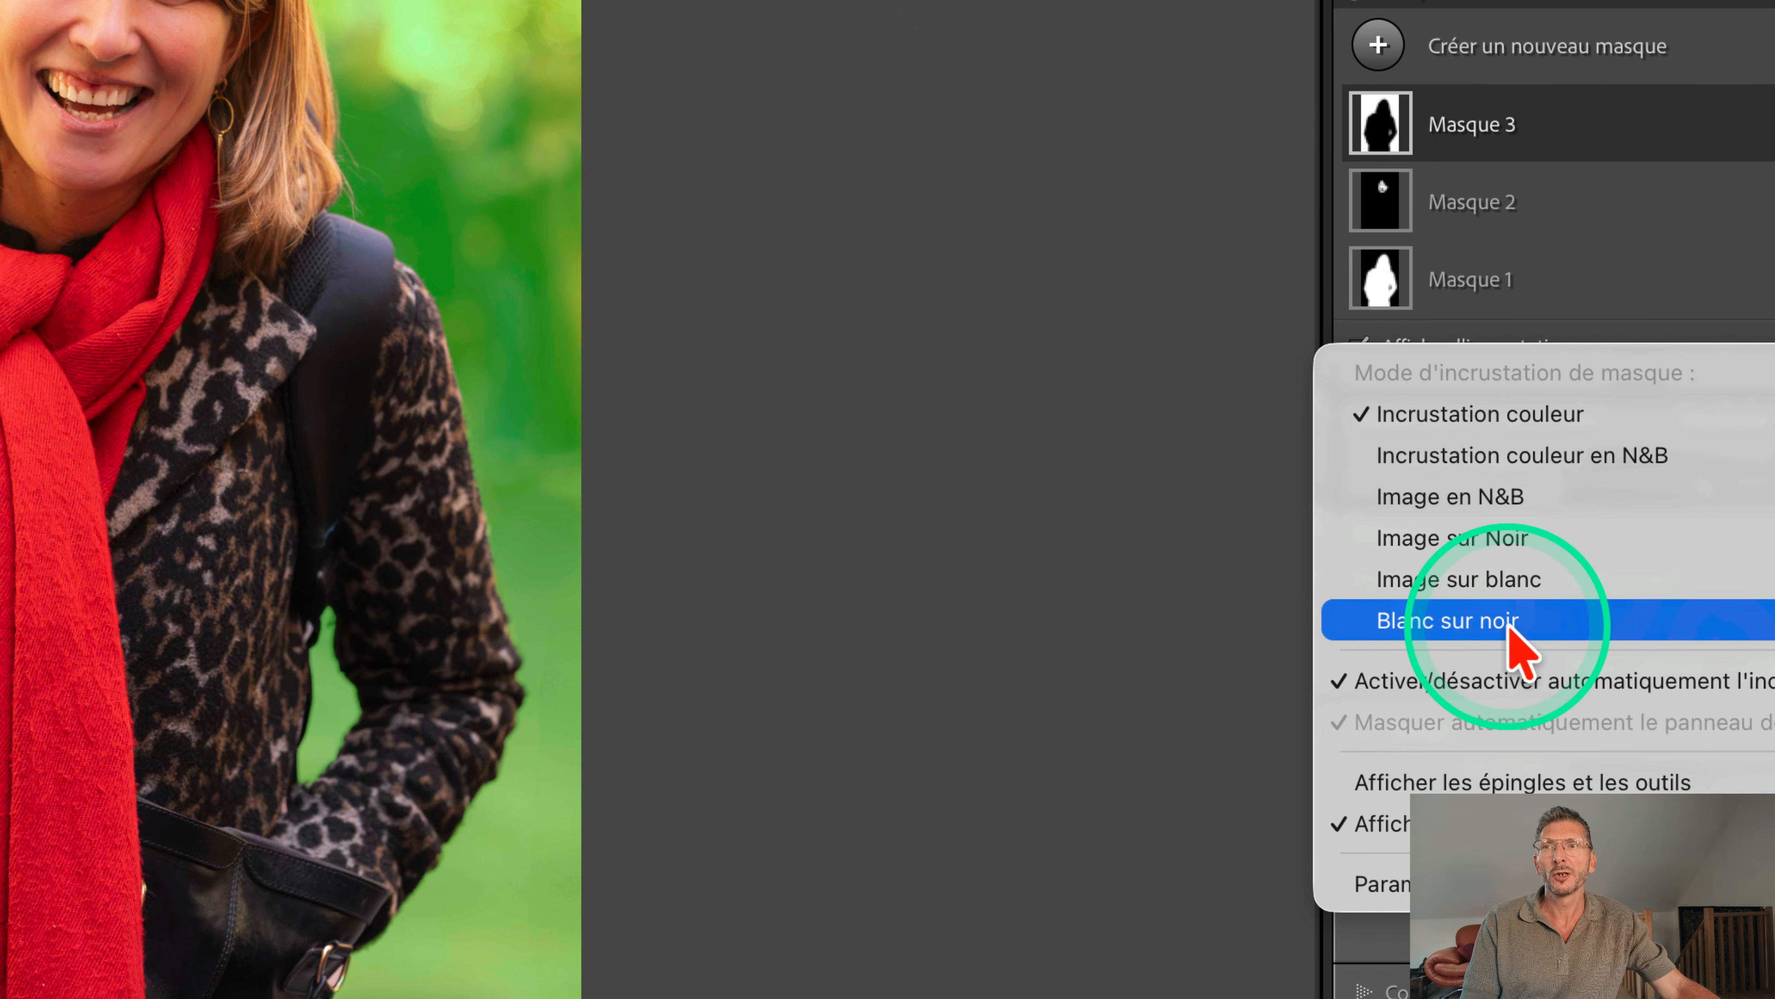
click(1510, 627)
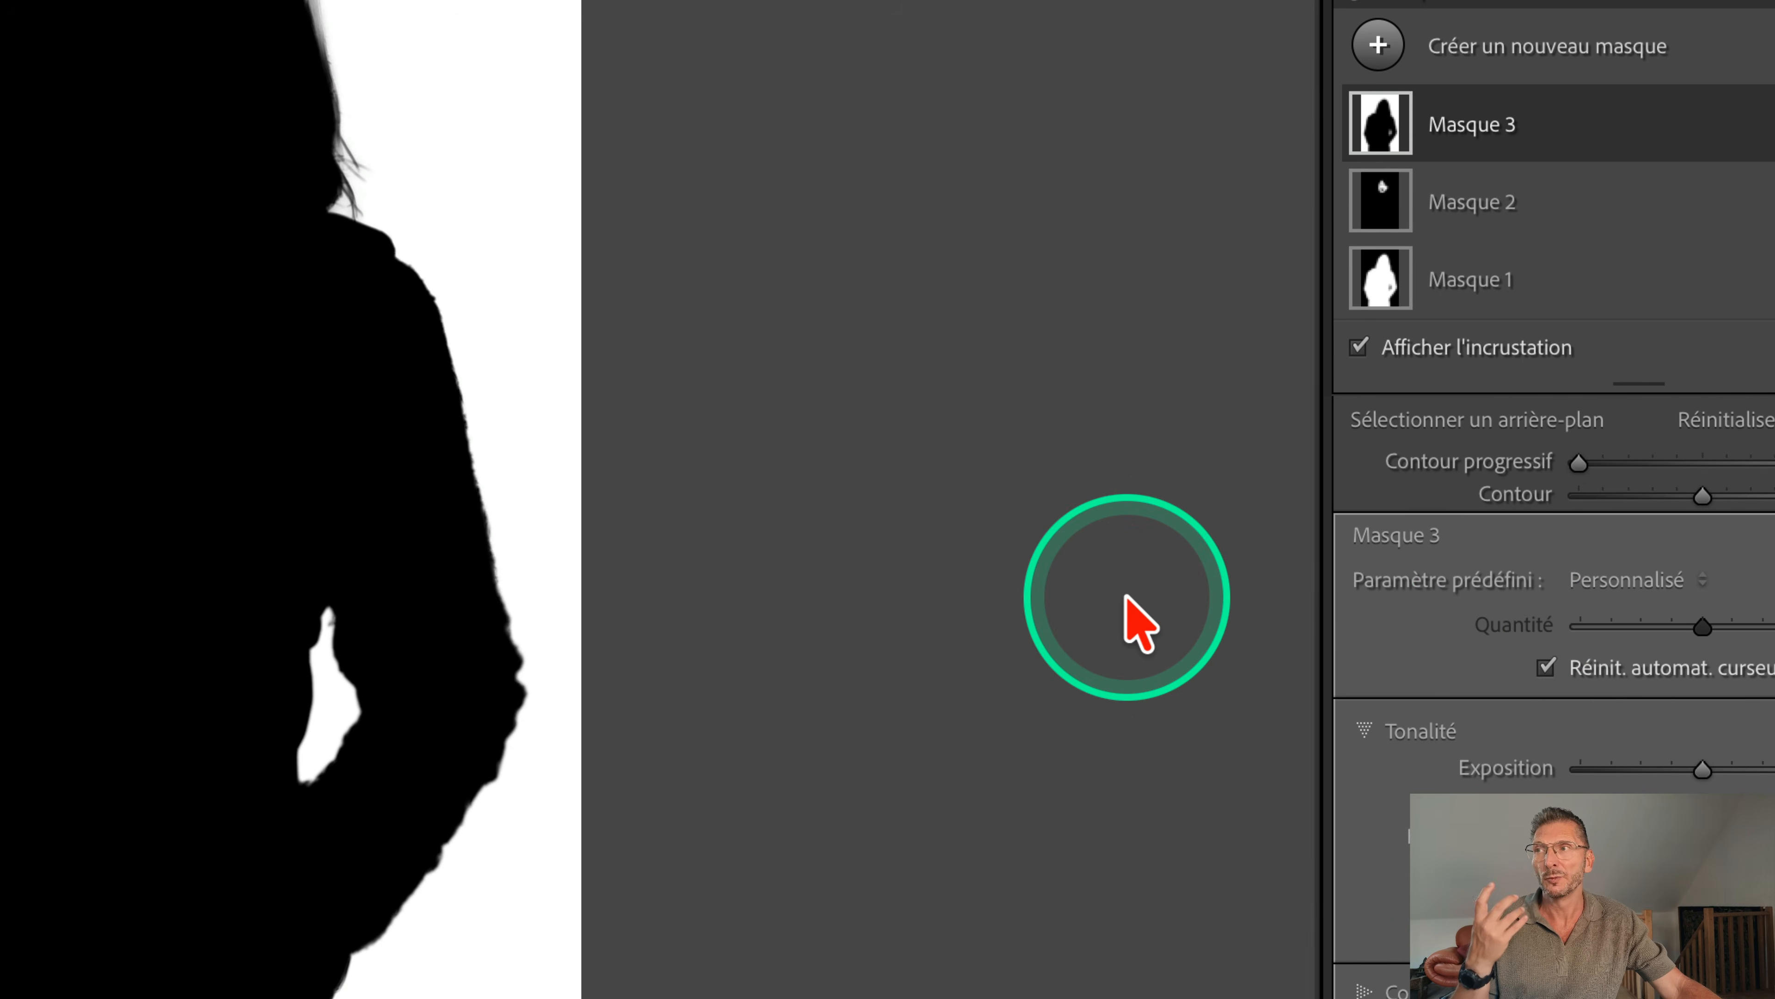
key(ctrl)
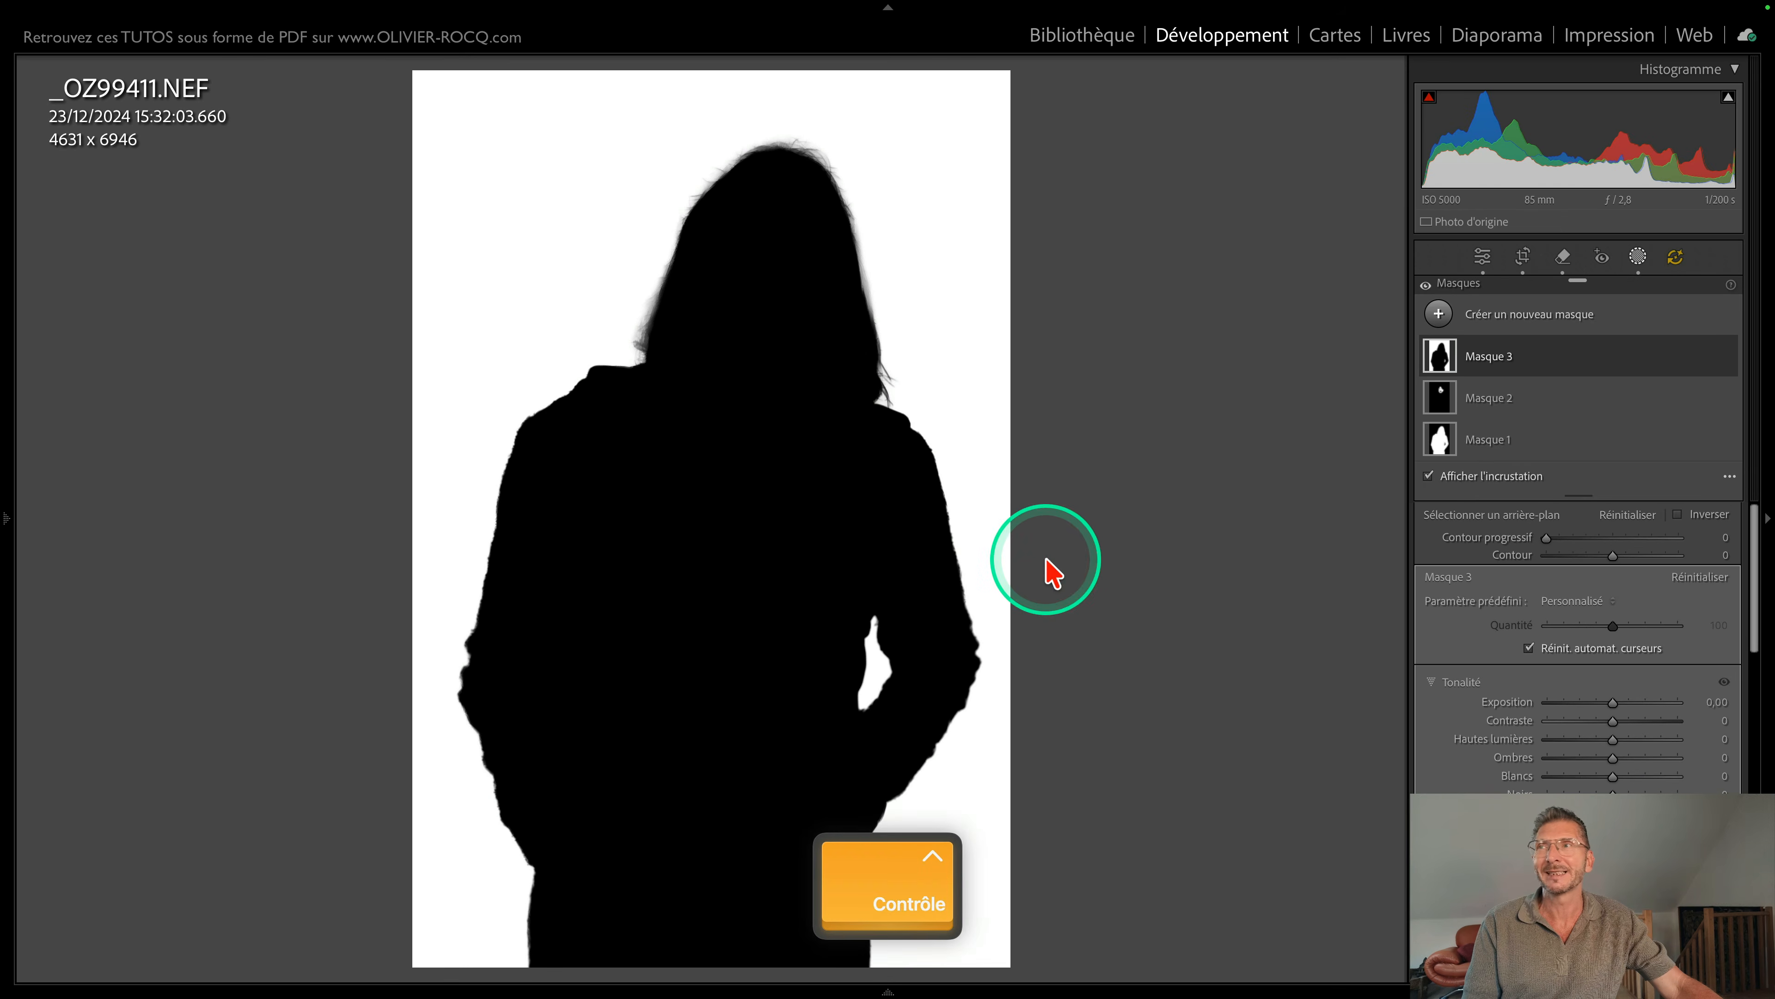
Step: Examine the background mask's transition along the edge of the hair at close range
key(z)
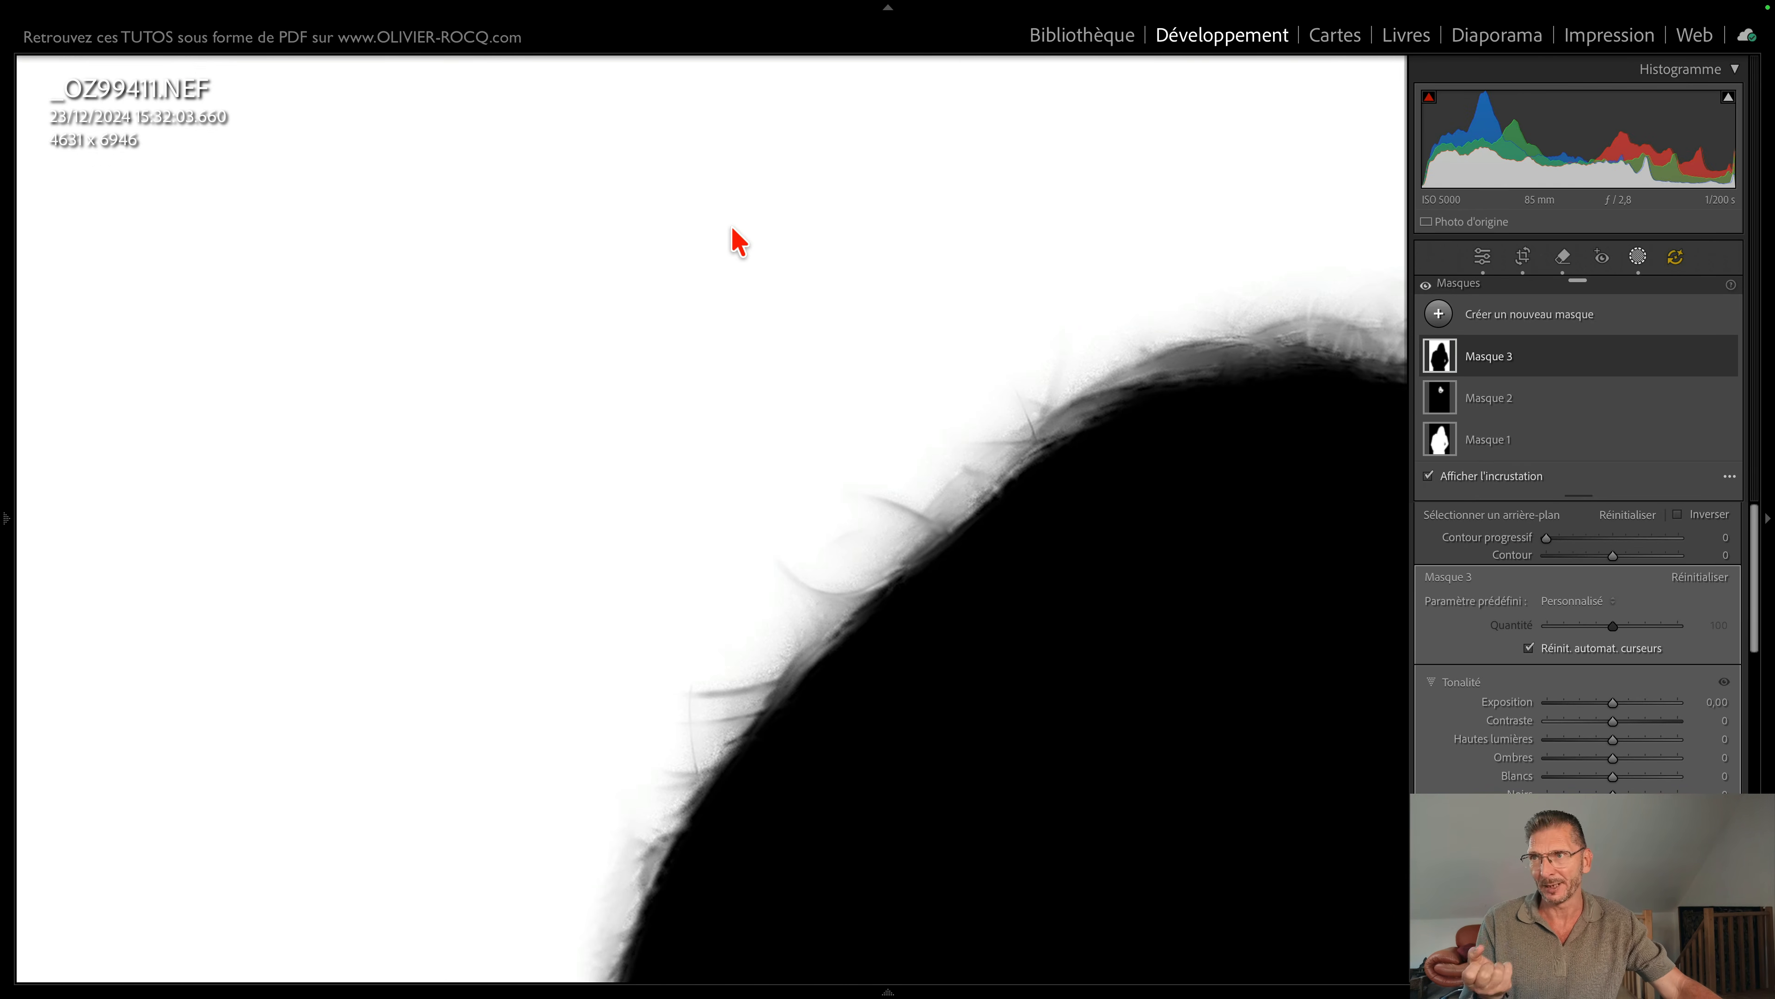
click(929, 244)
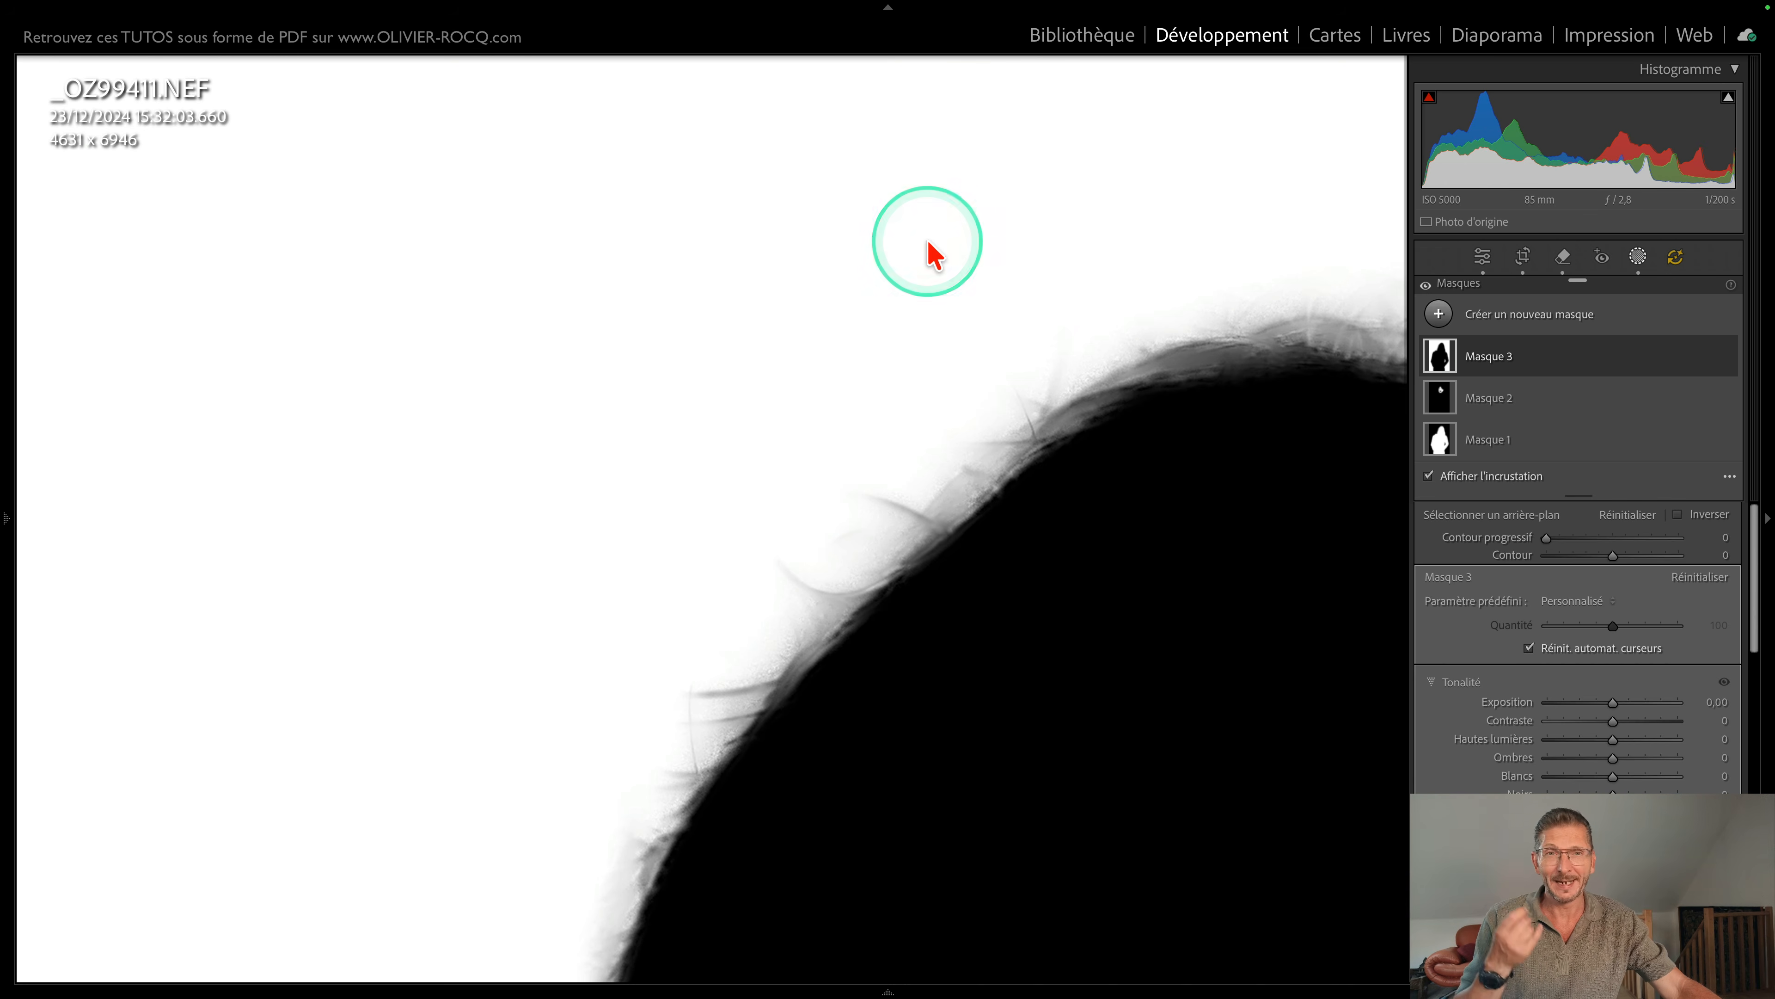
click(1142, 657)
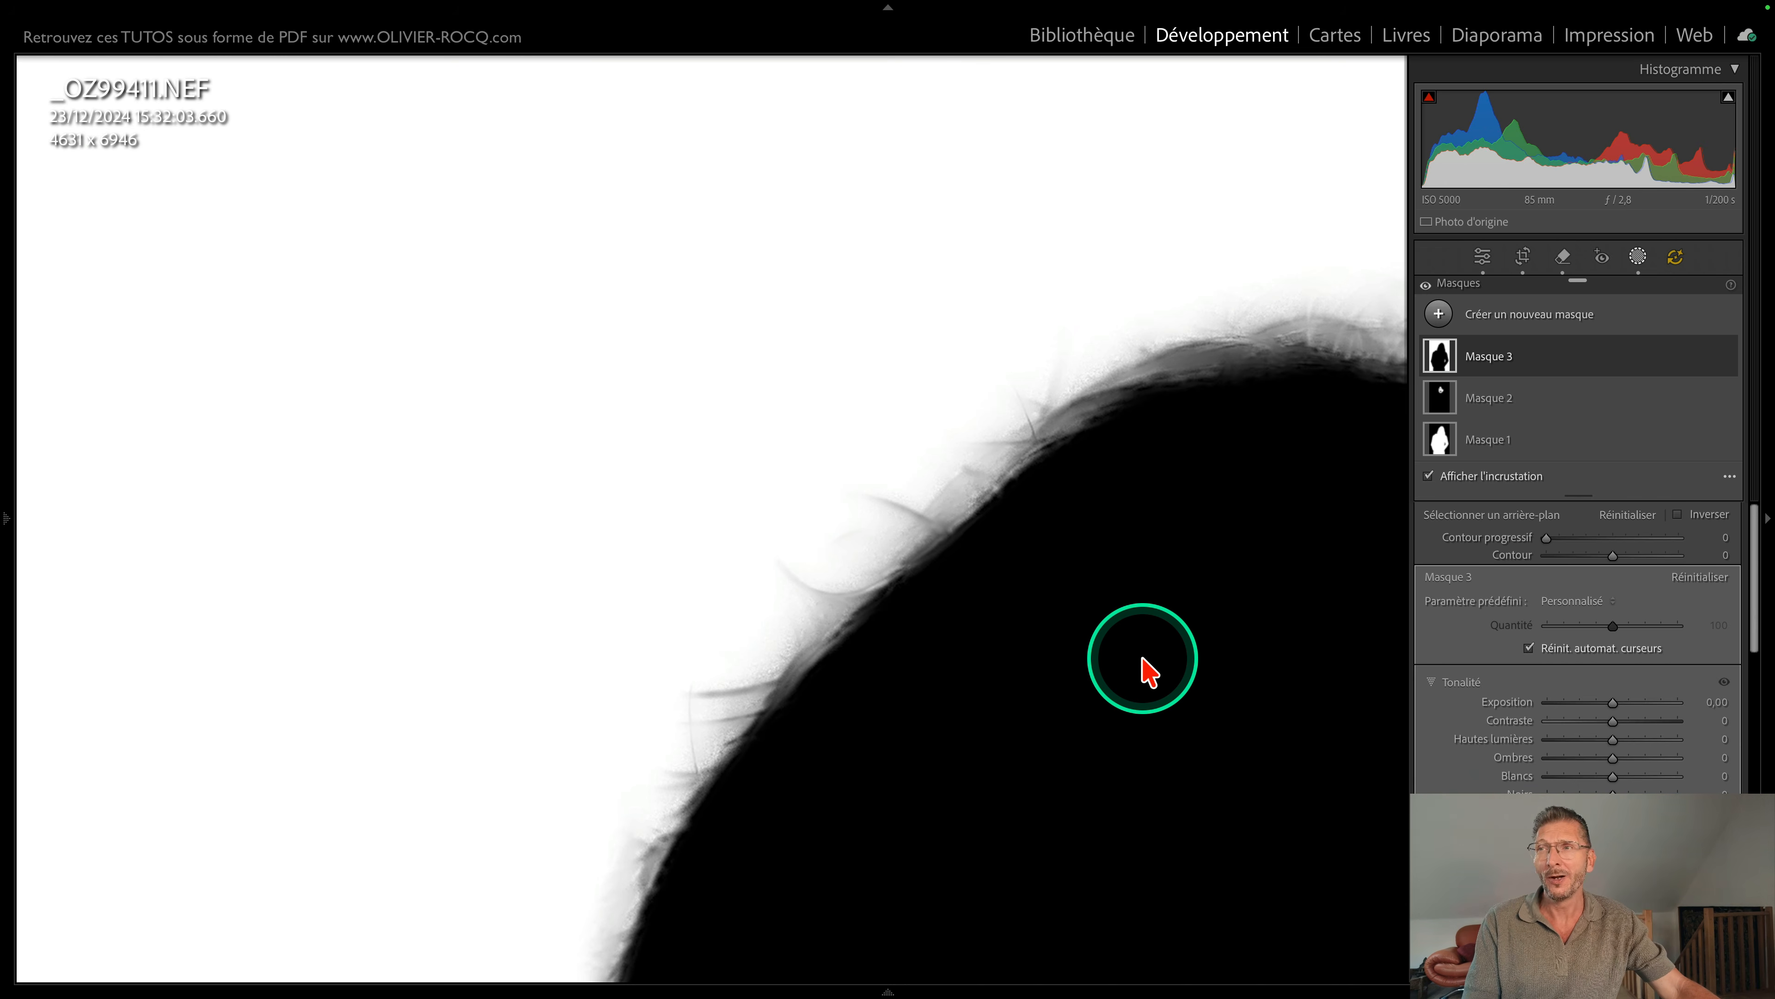
scroll(1150, 672, down, 5)
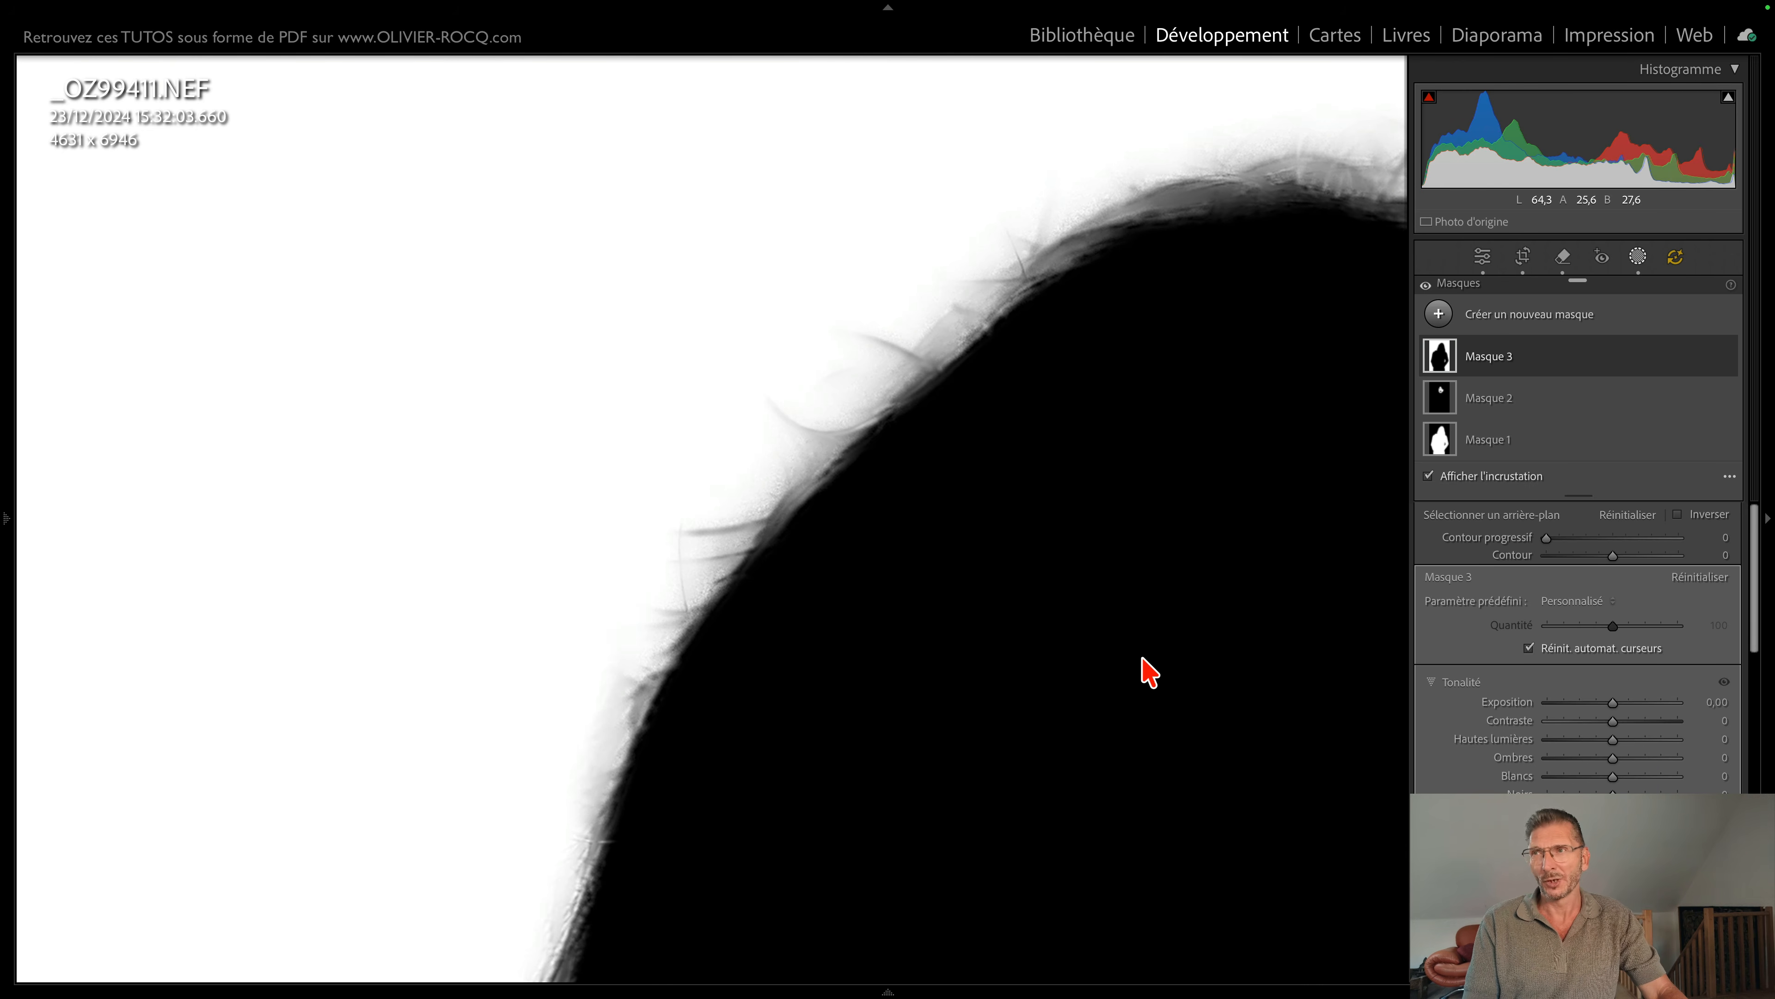
click(1230, 386)
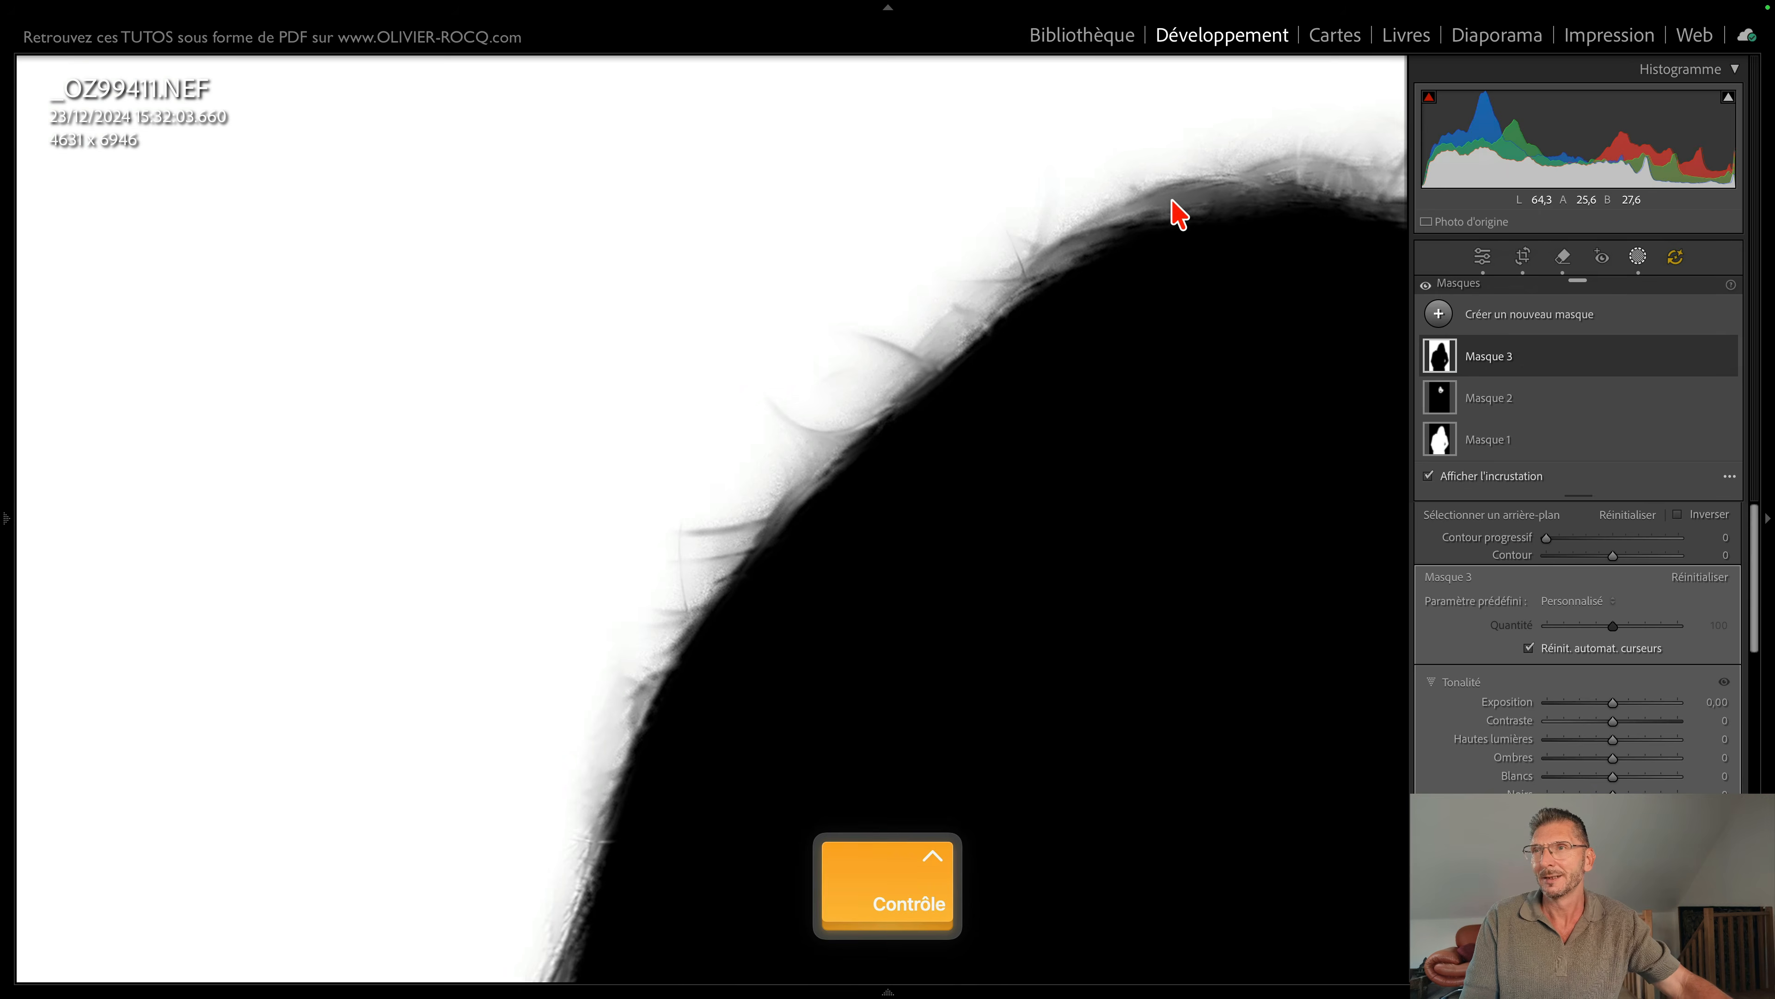
click(1252, 382)
Step: Raise the background mask's Contour progressif to 71 and 100, and reset it to 0
click(1549, 542)
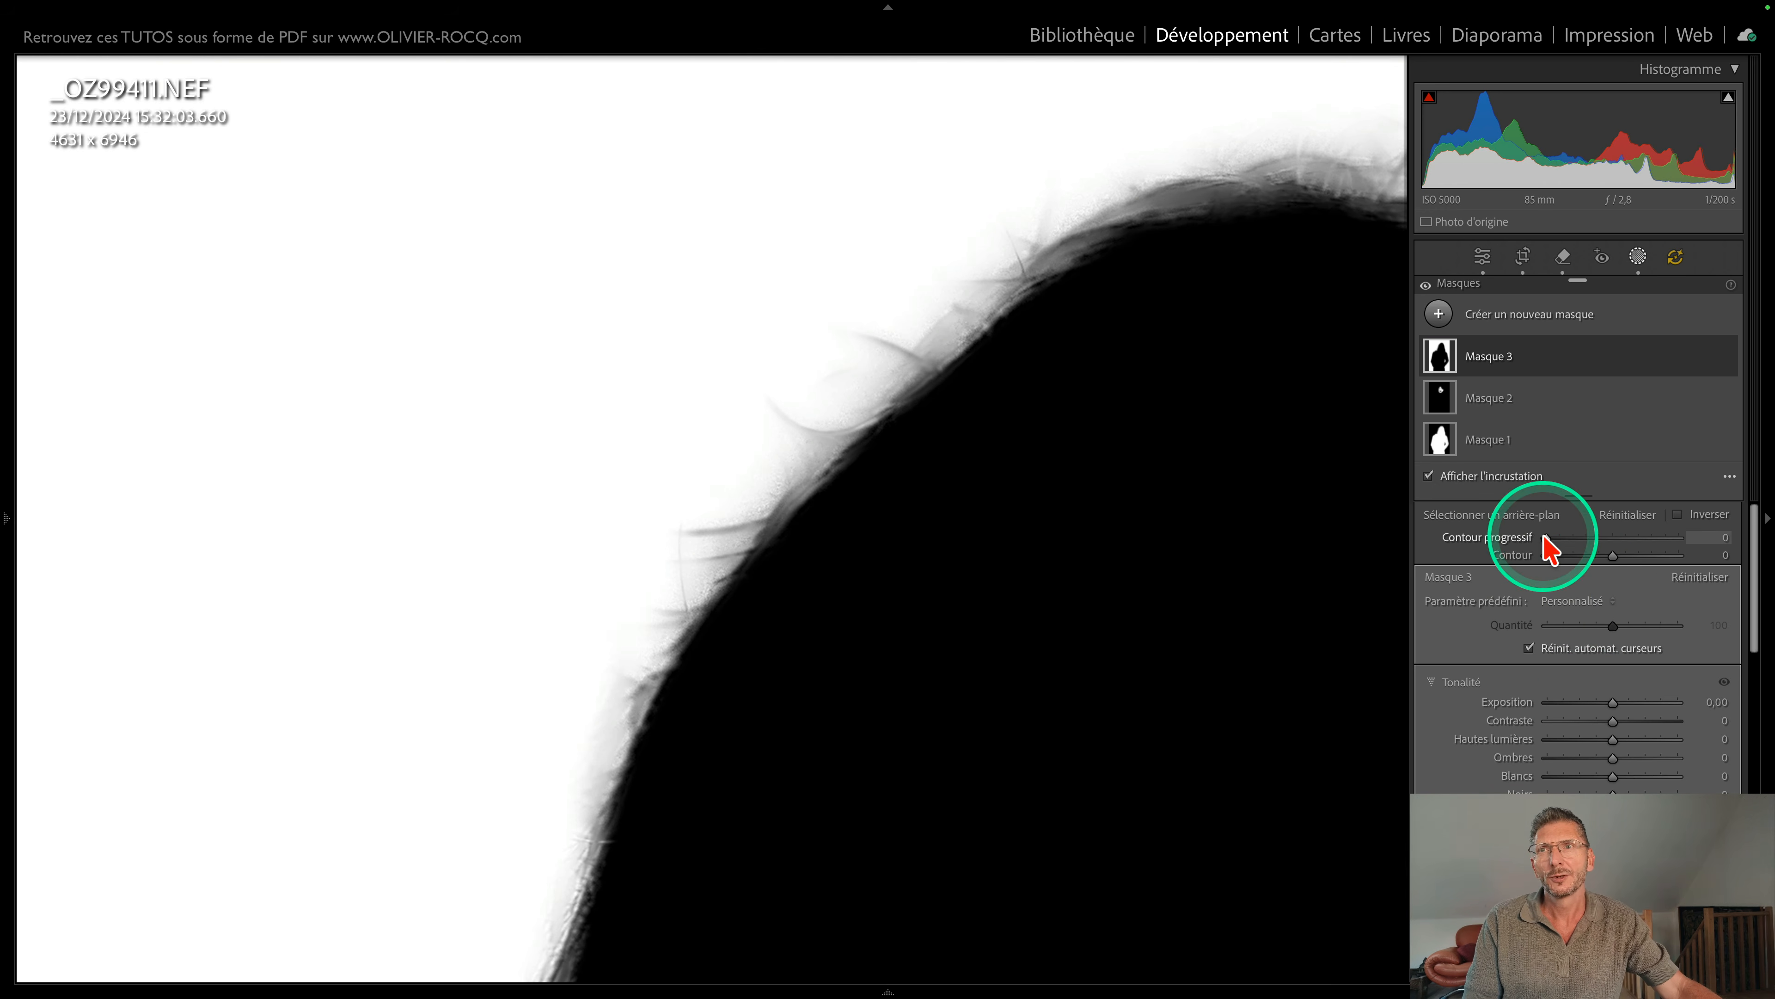
key(ctrl)
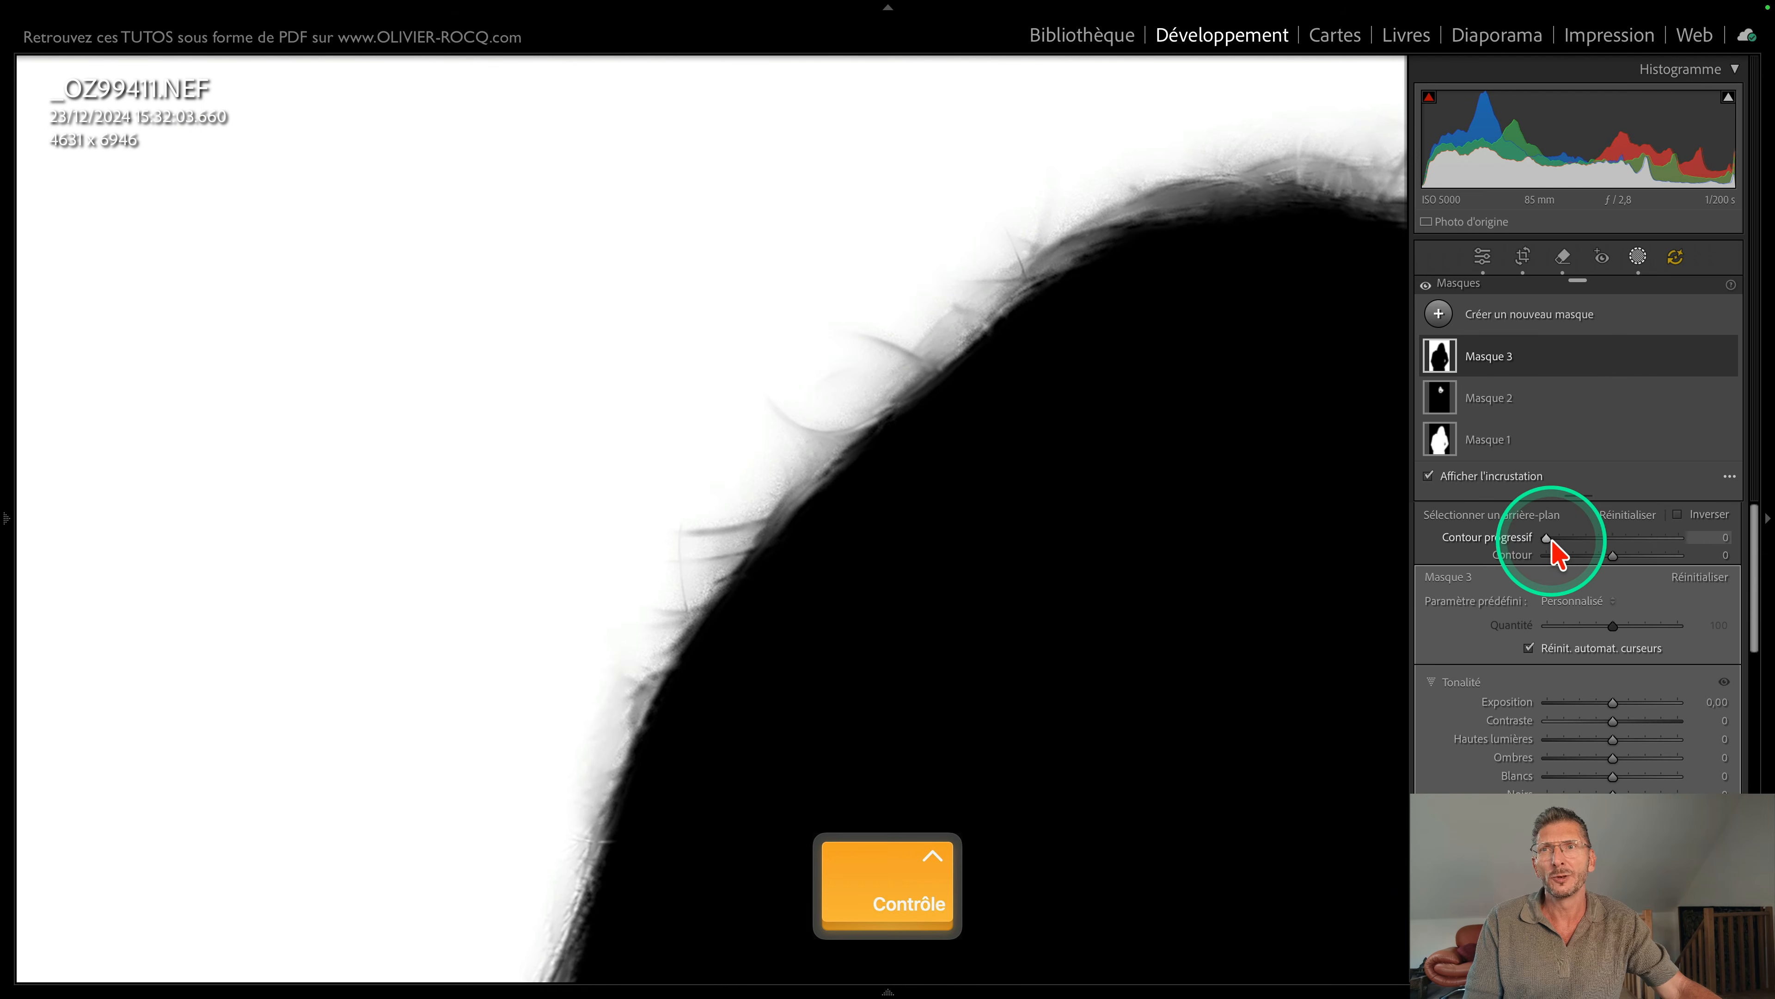
click(1547, 538)
drag(1548, 538, 1641, 536)
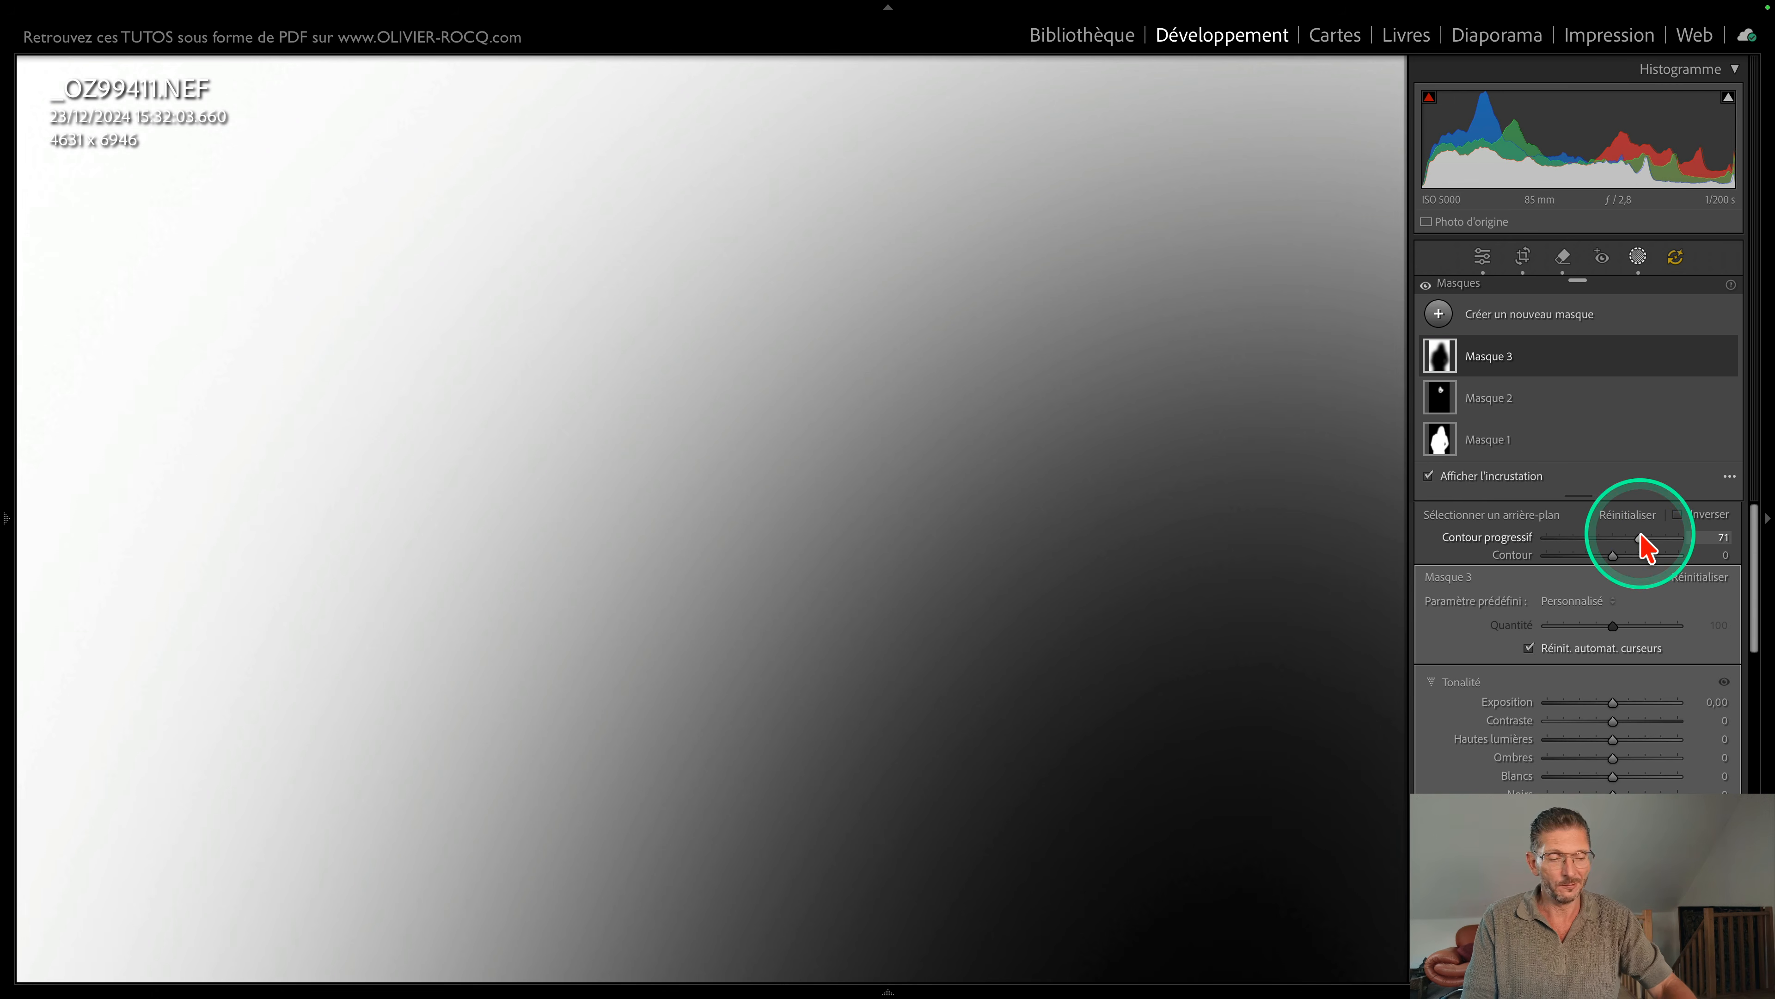
key(z)
drag(1641, 537, 1680, 538)
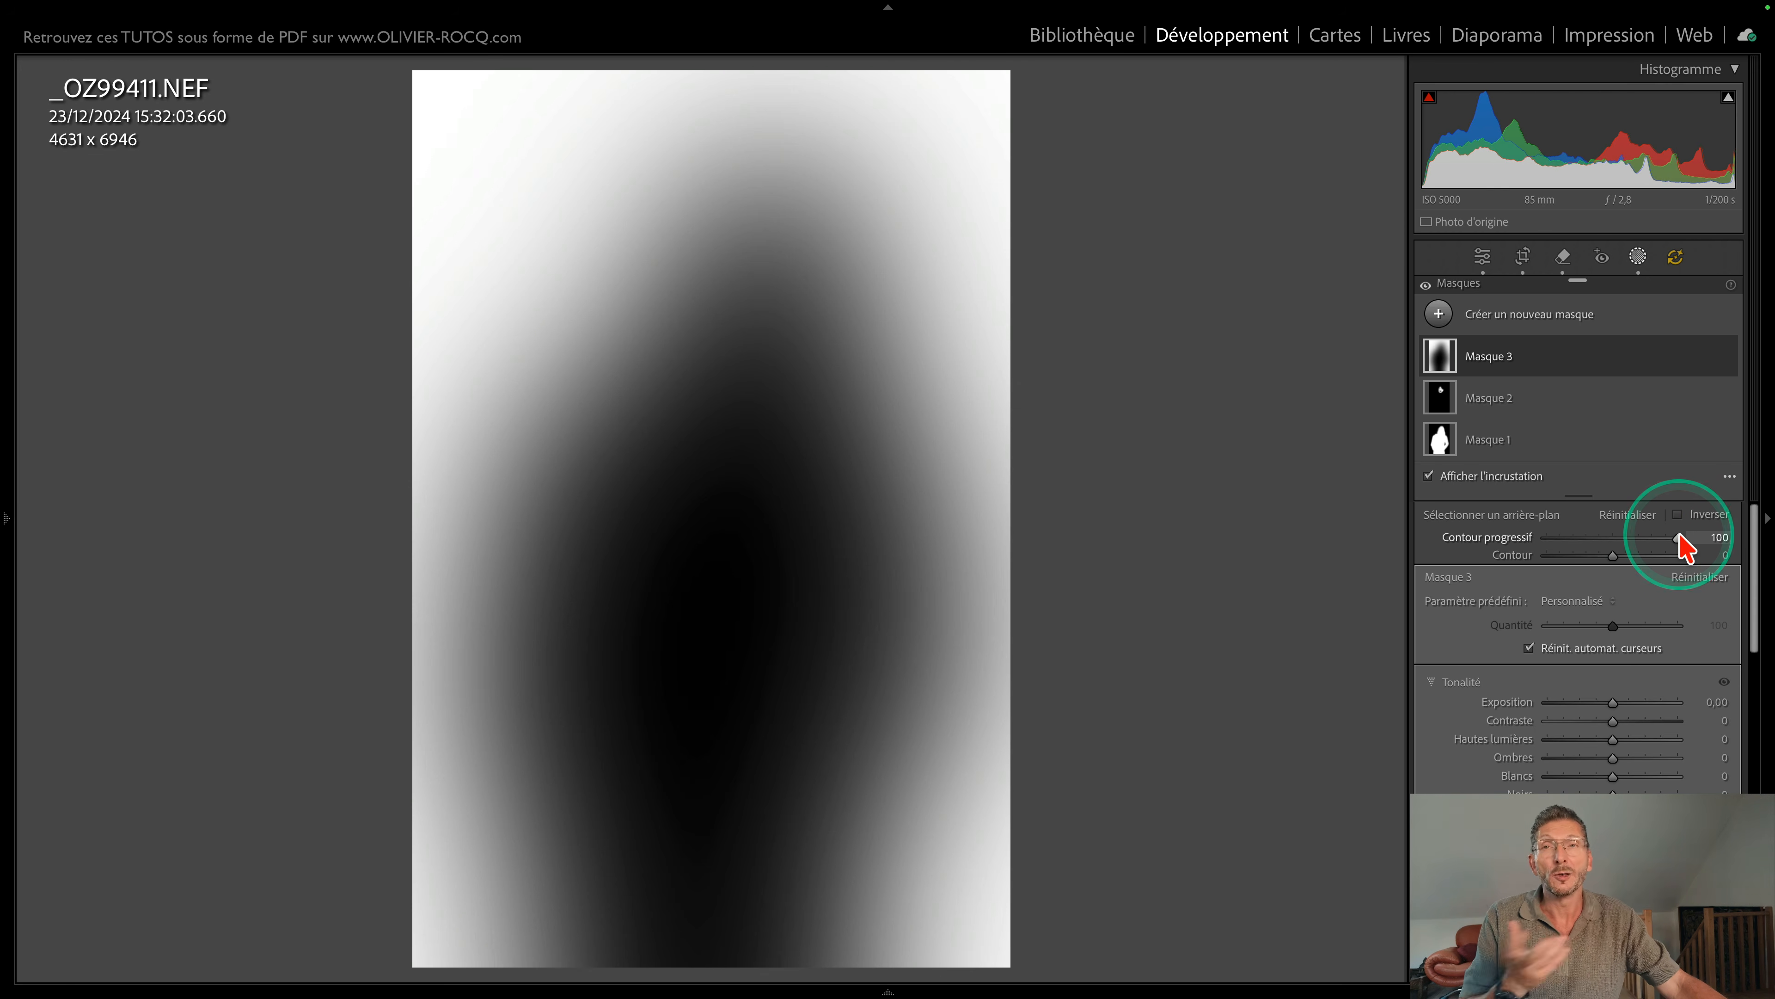
double_click(1677, 537)
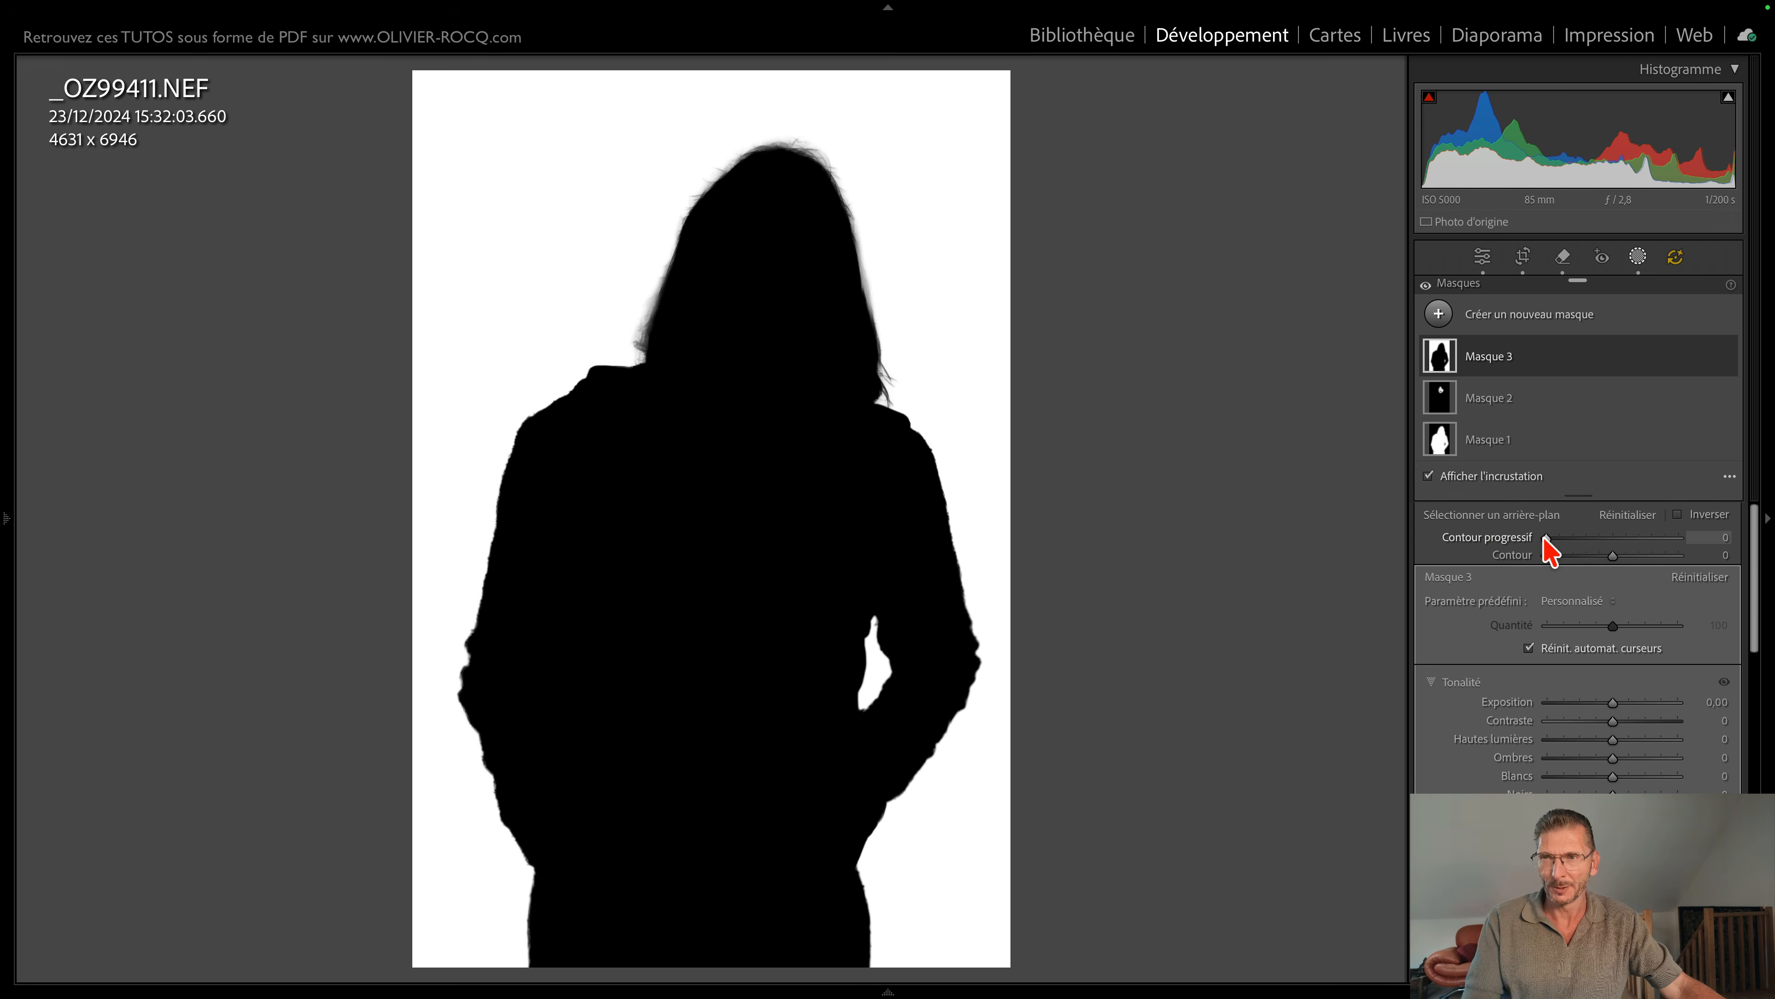
Step: Try the background mask's Contour at both extremes, -50 and 50, on the hair edge
click(1607, 556)
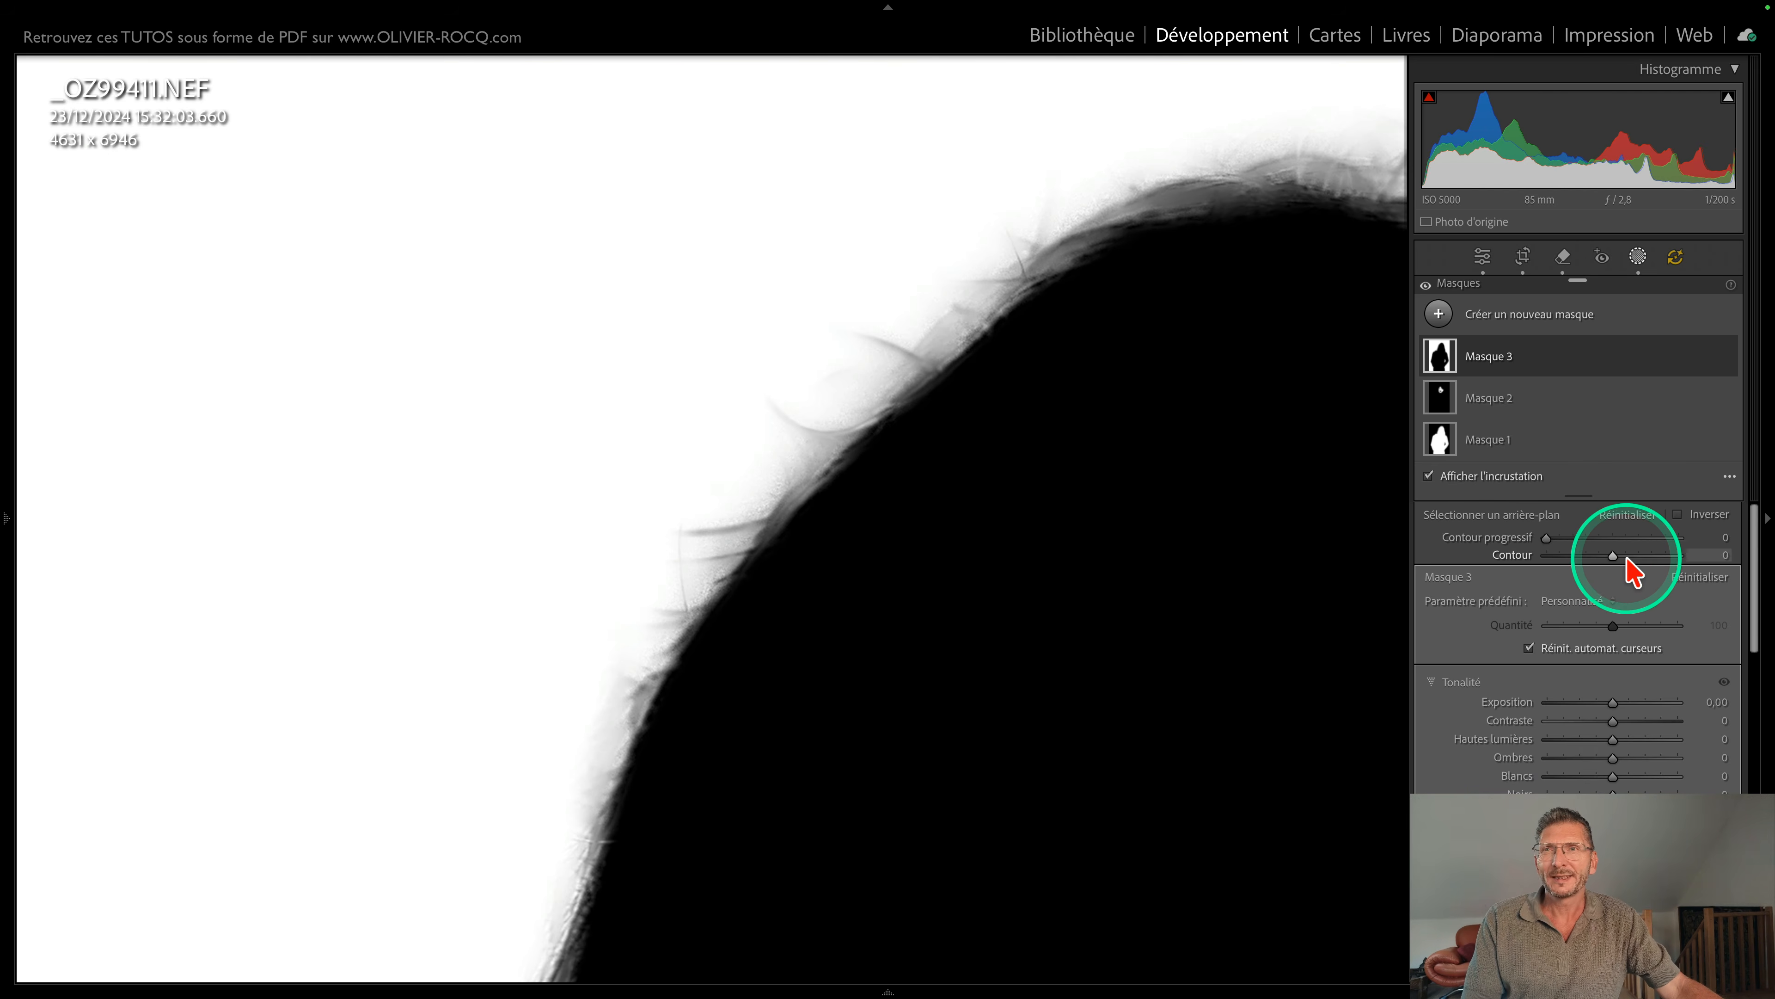
key(ctrl)
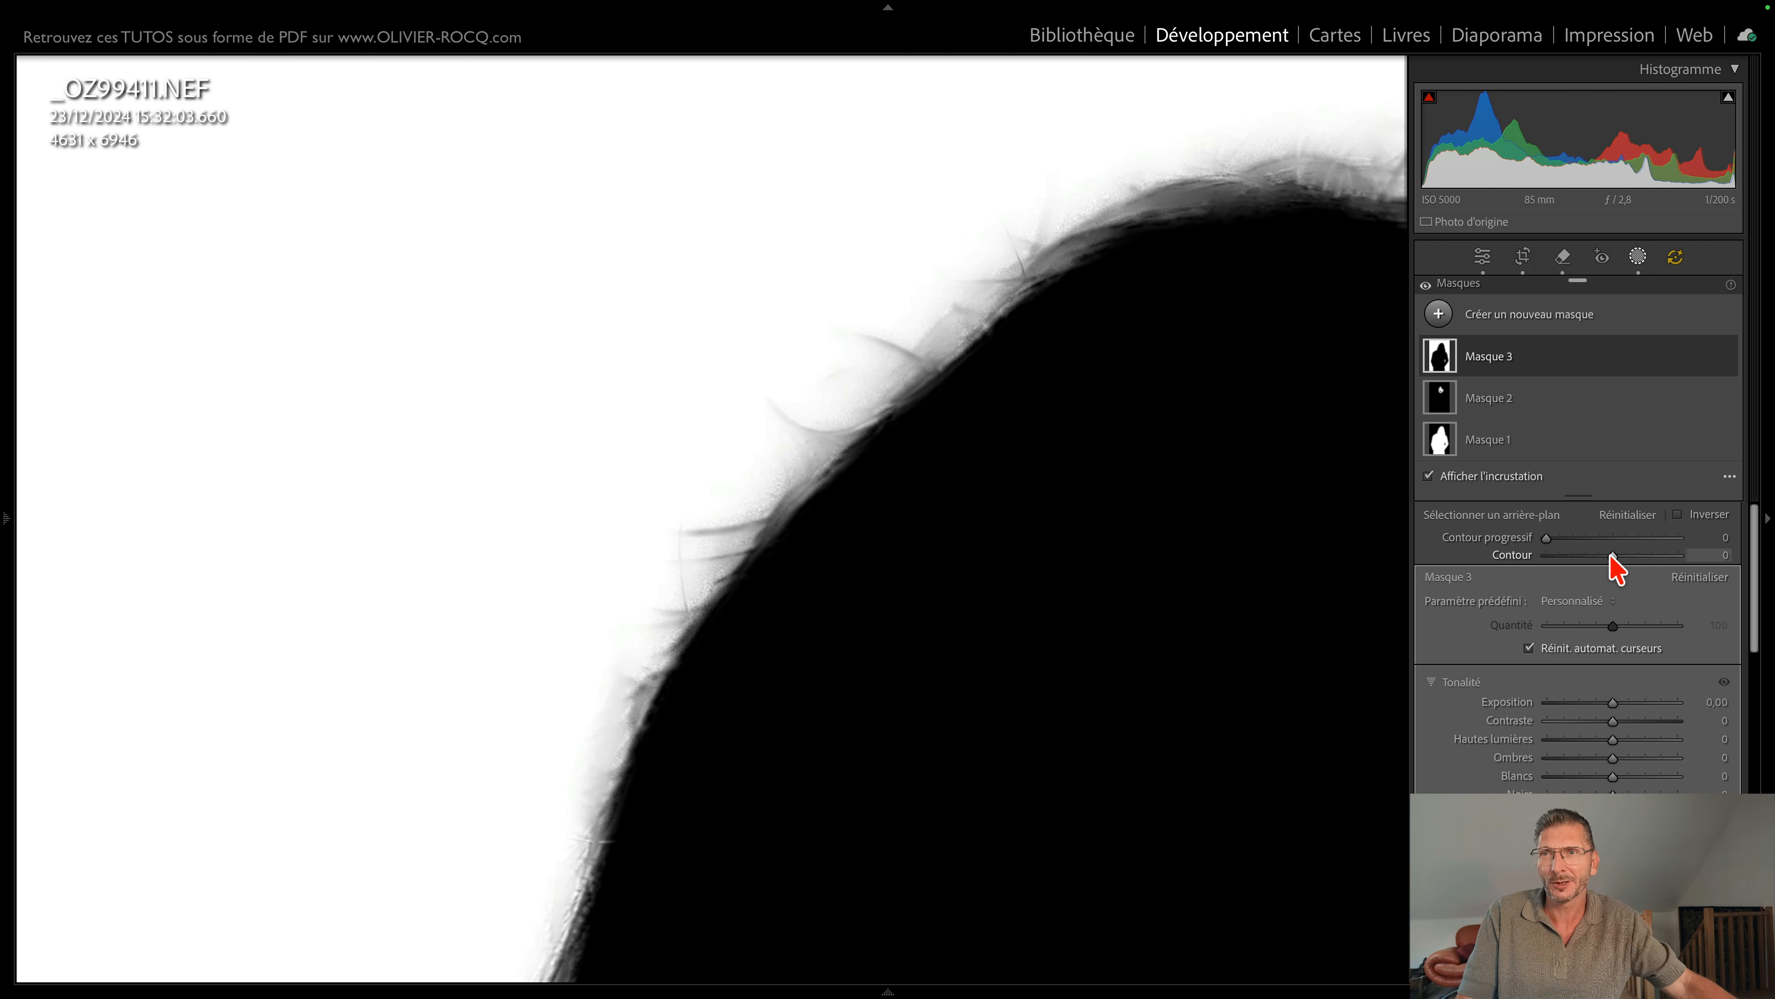
drag(1611, 556, 1568, 557)
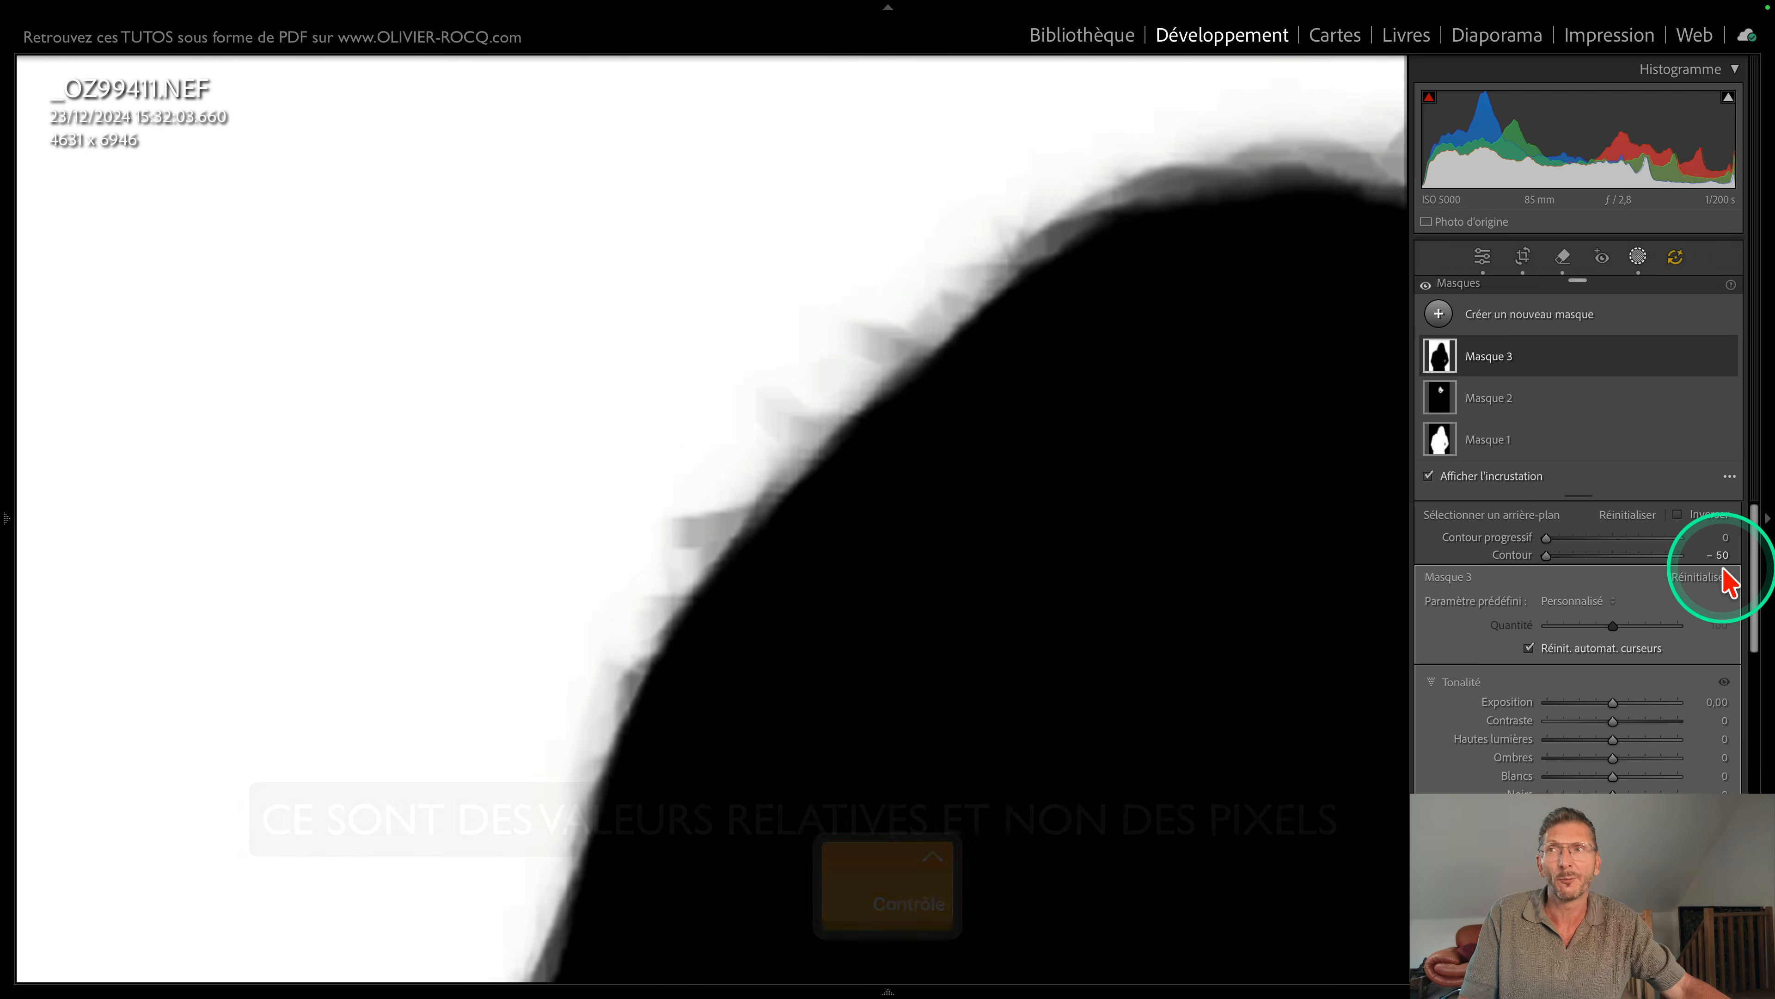
click(1543, 556)
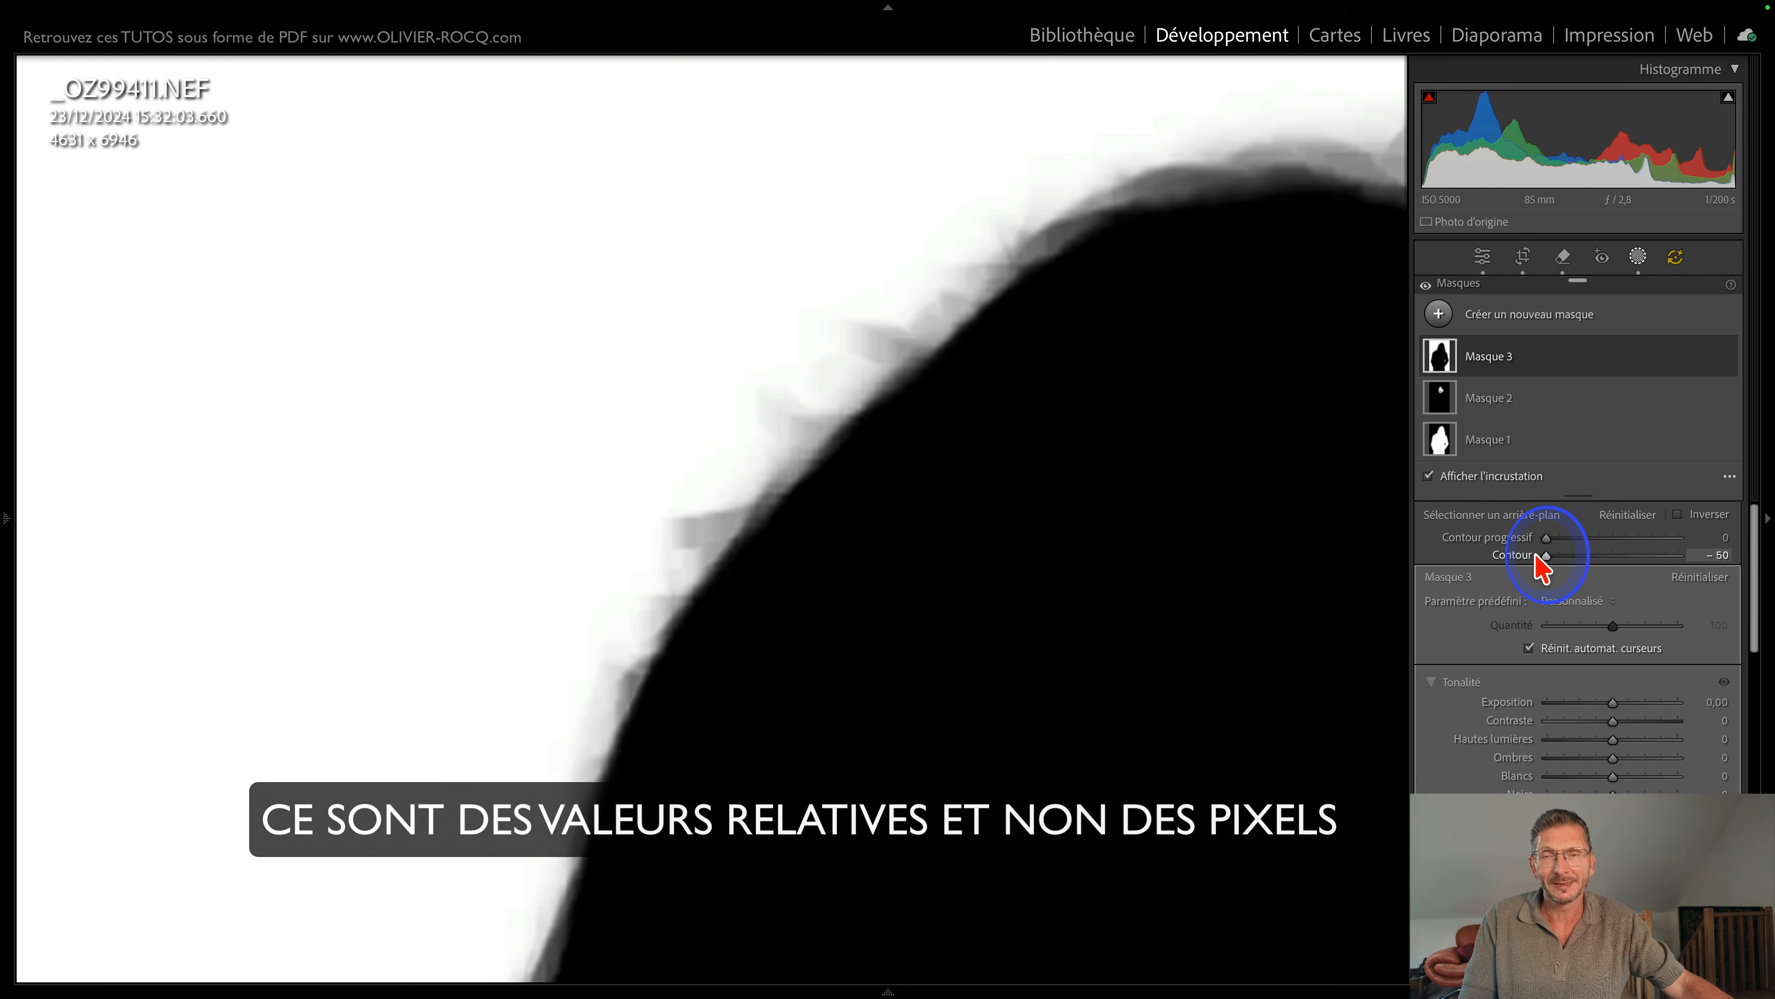
drag(1537, 556, 1707, 560)
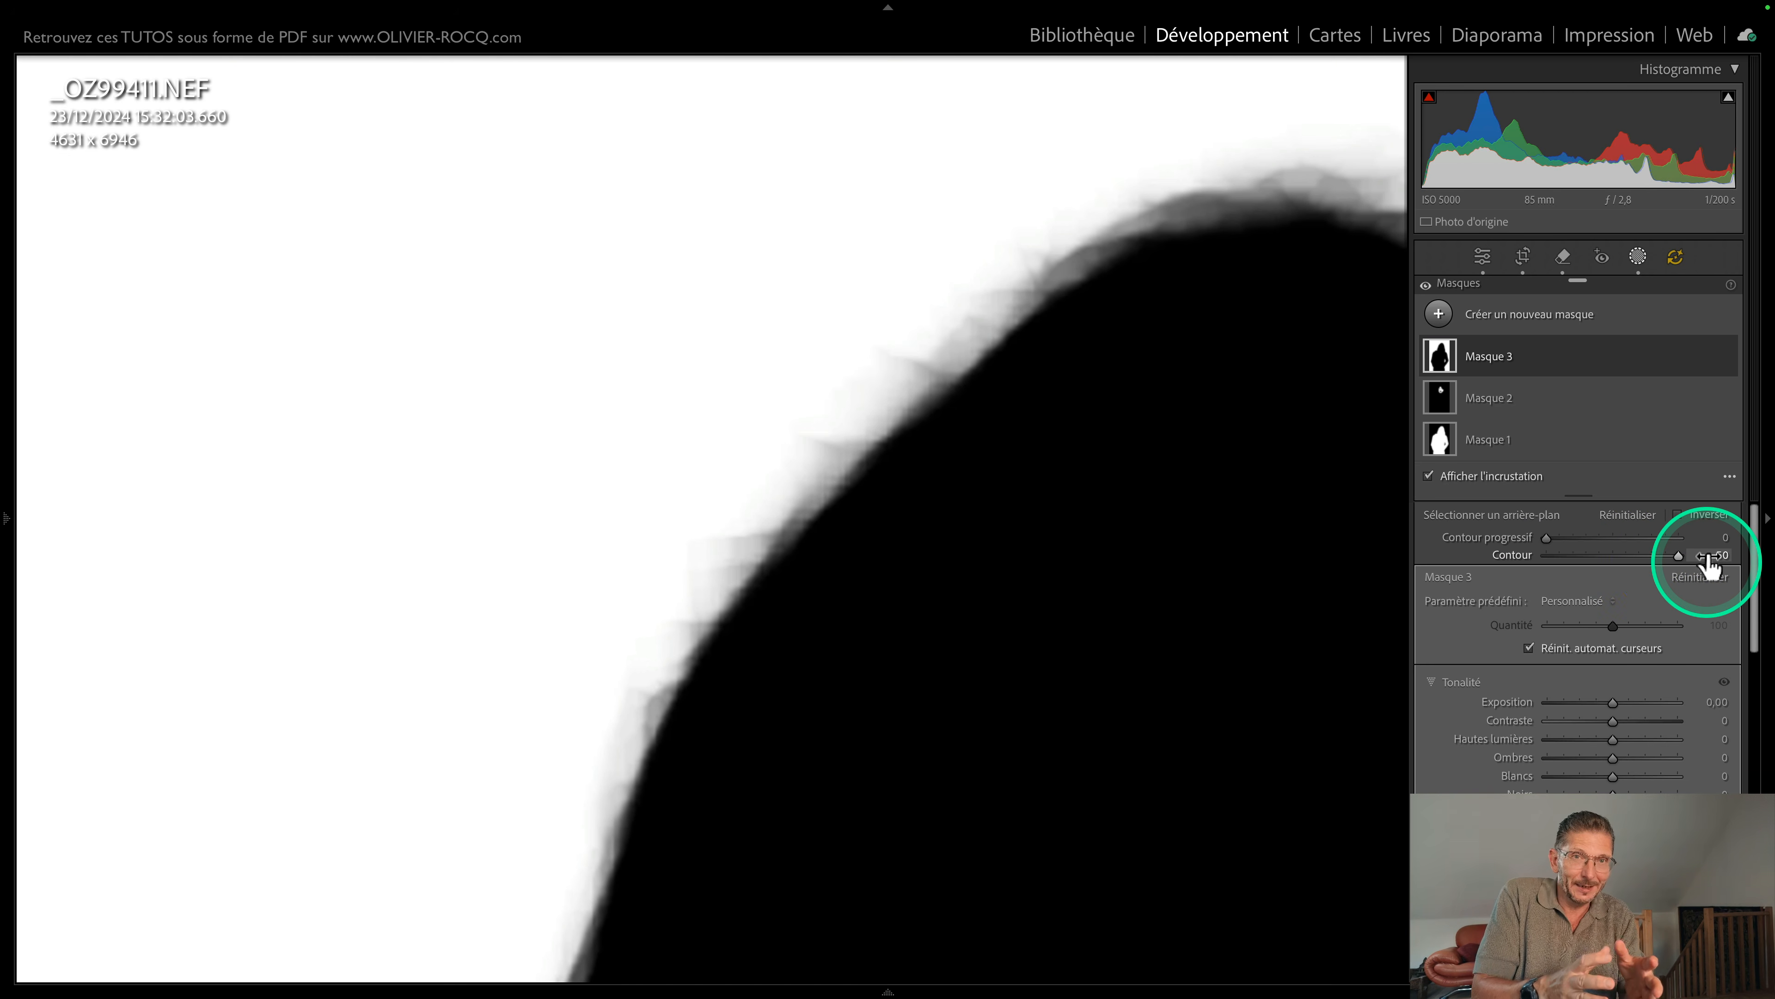
mouse_move(1708, 563)
mouse_down()
mouse_move(1617, 568)
mouse_move(1710, 559)
mouse_up()
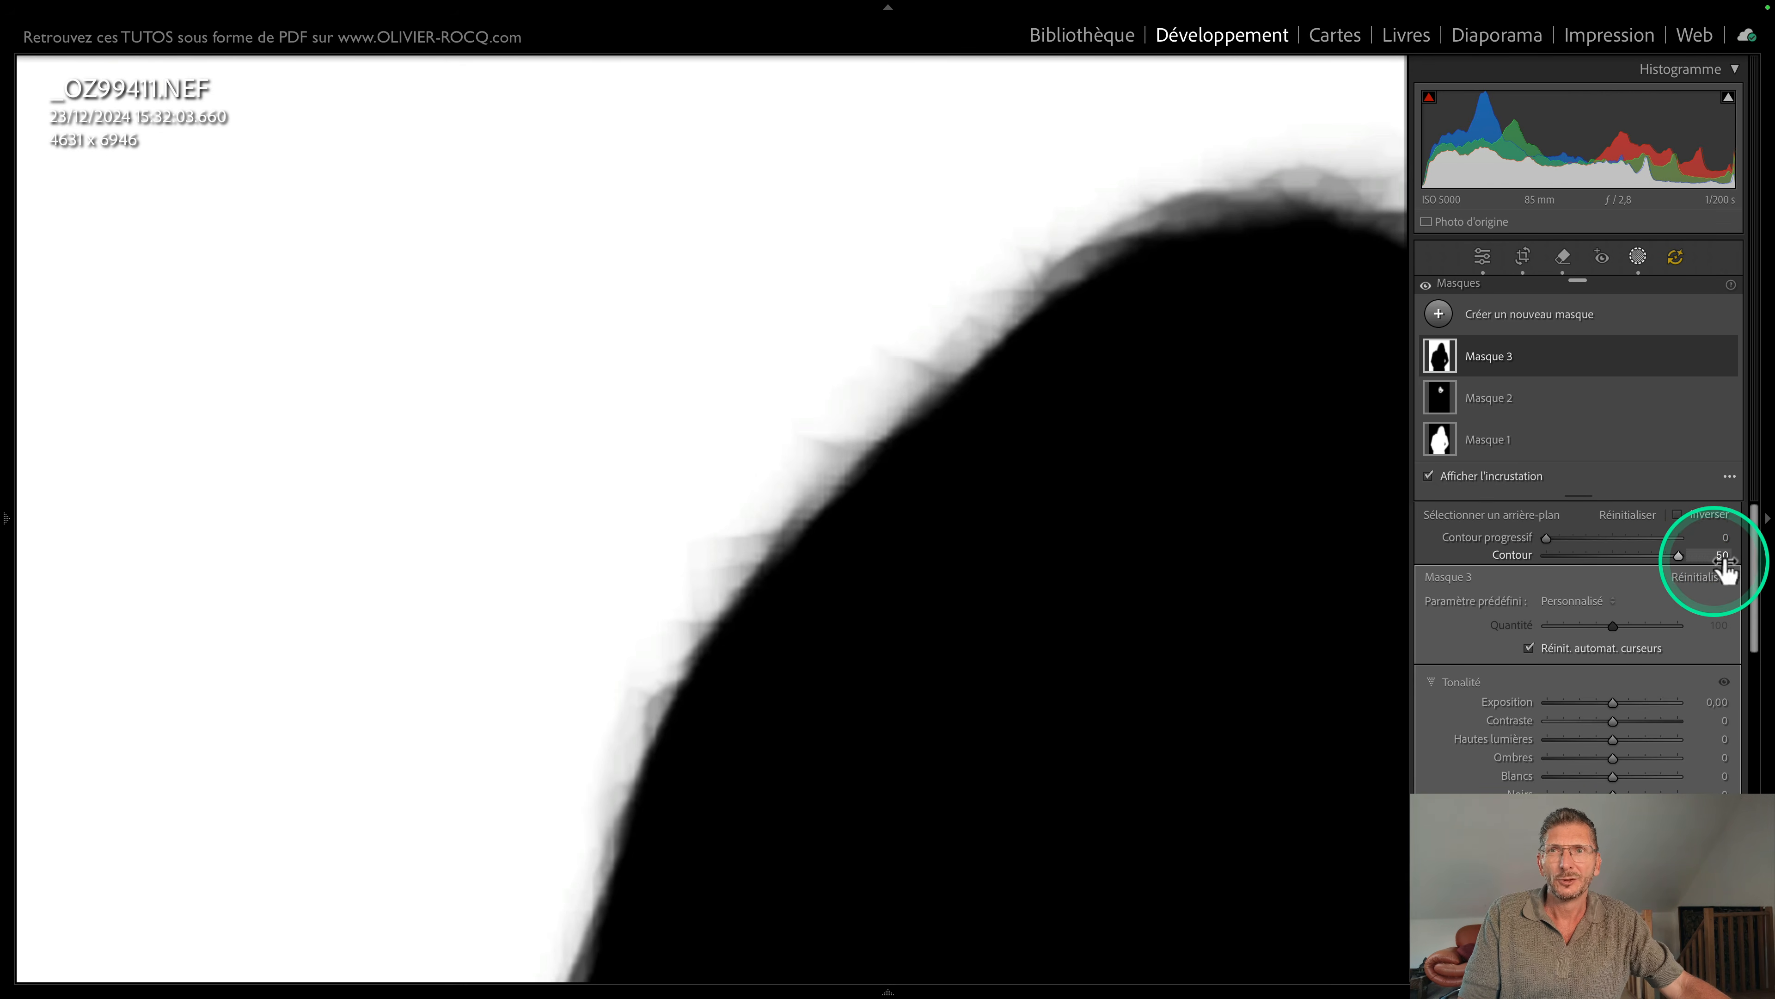
Step: Set the background mask's Contour progressif to 9 and reset both contour settings to their defaults
drag(1554, 540, 1551, 542)
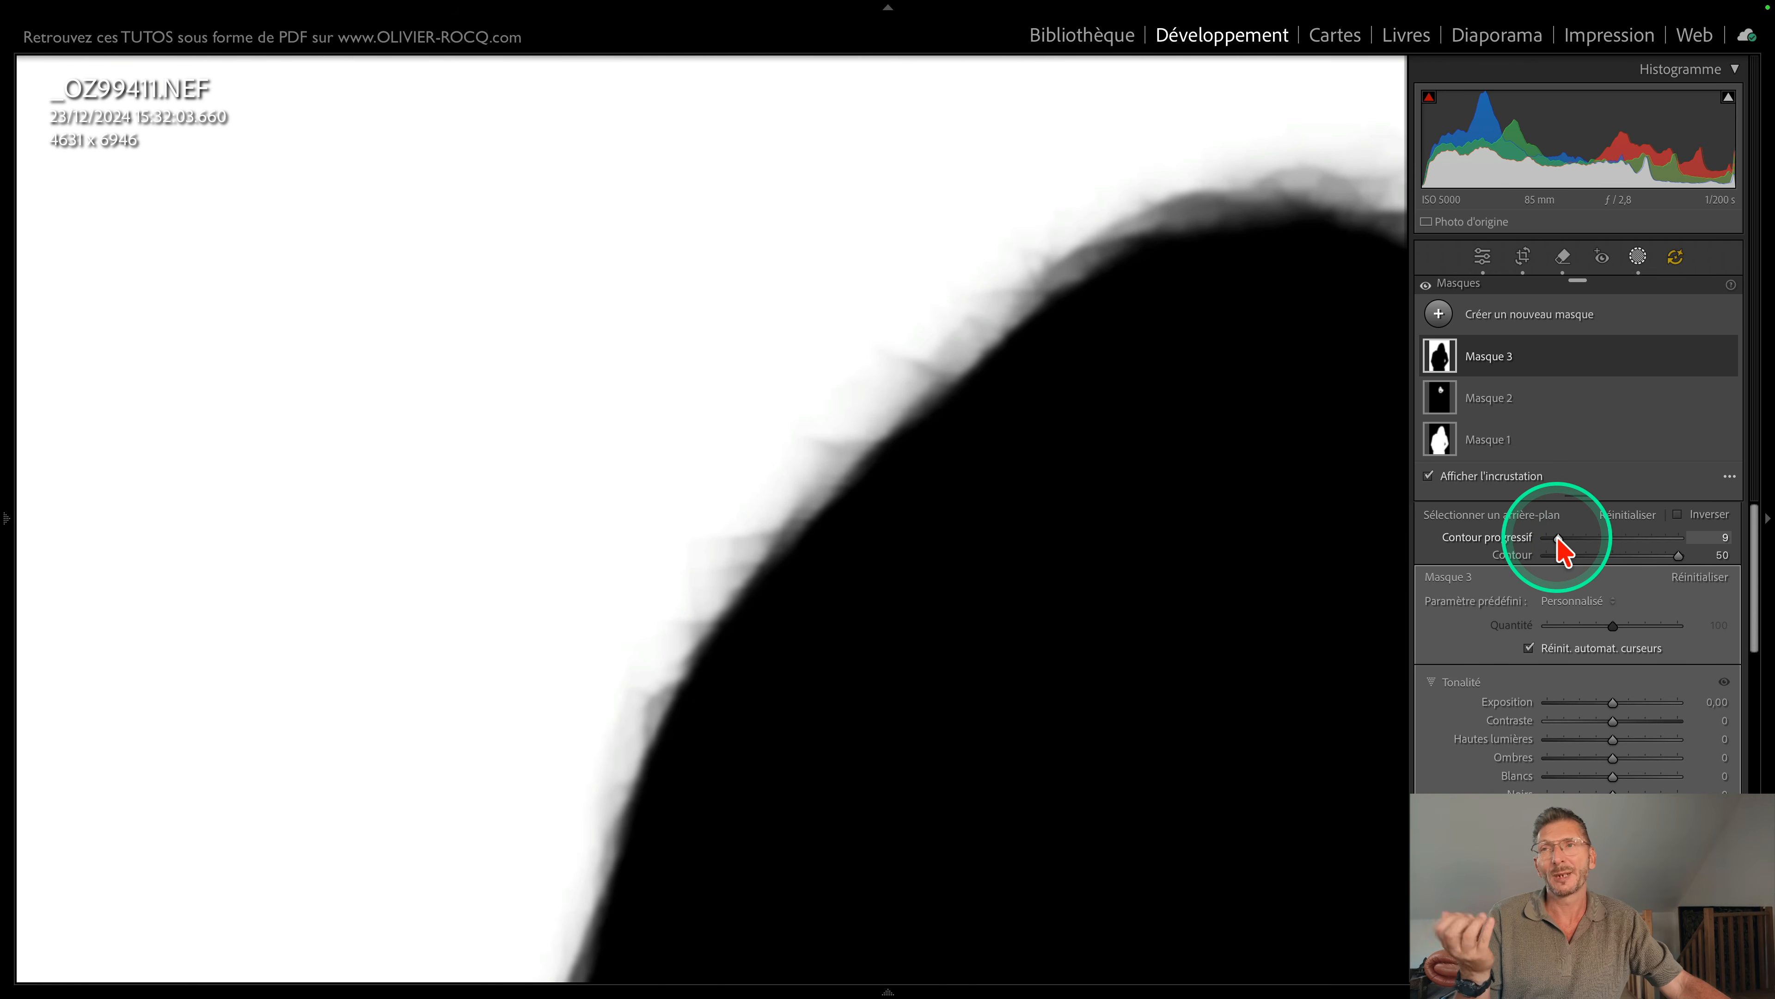
key(ctrl)
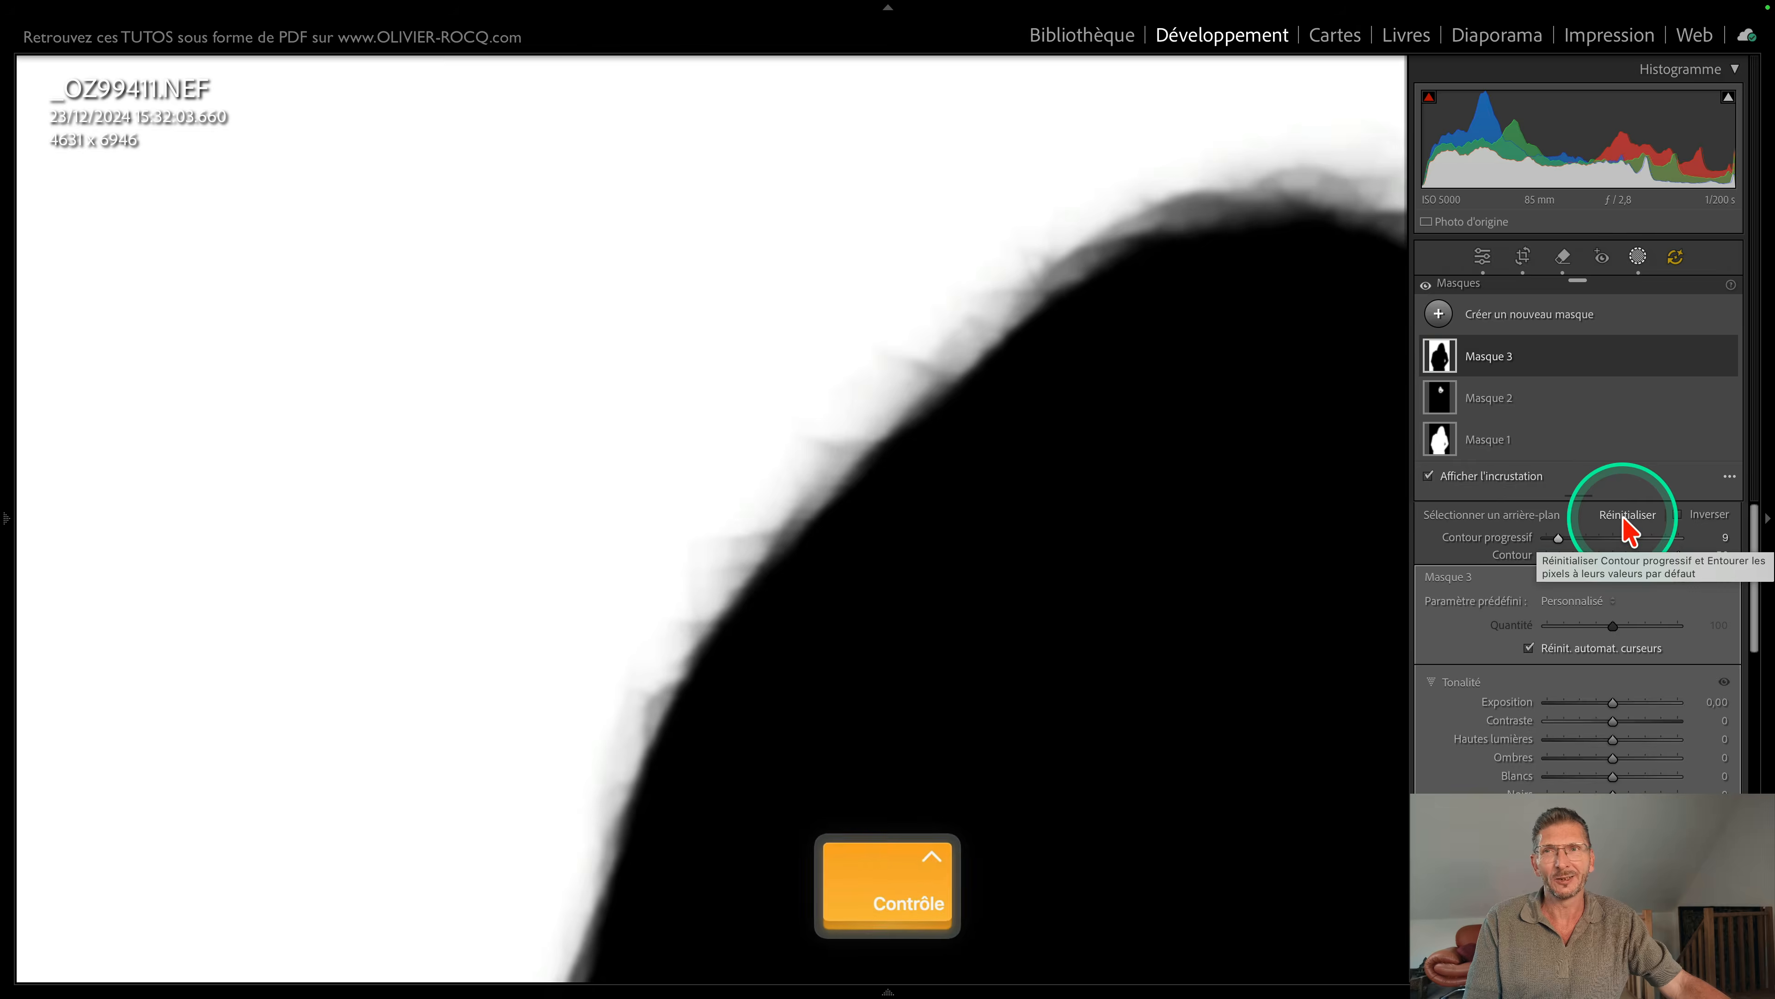
click(1624, 522)
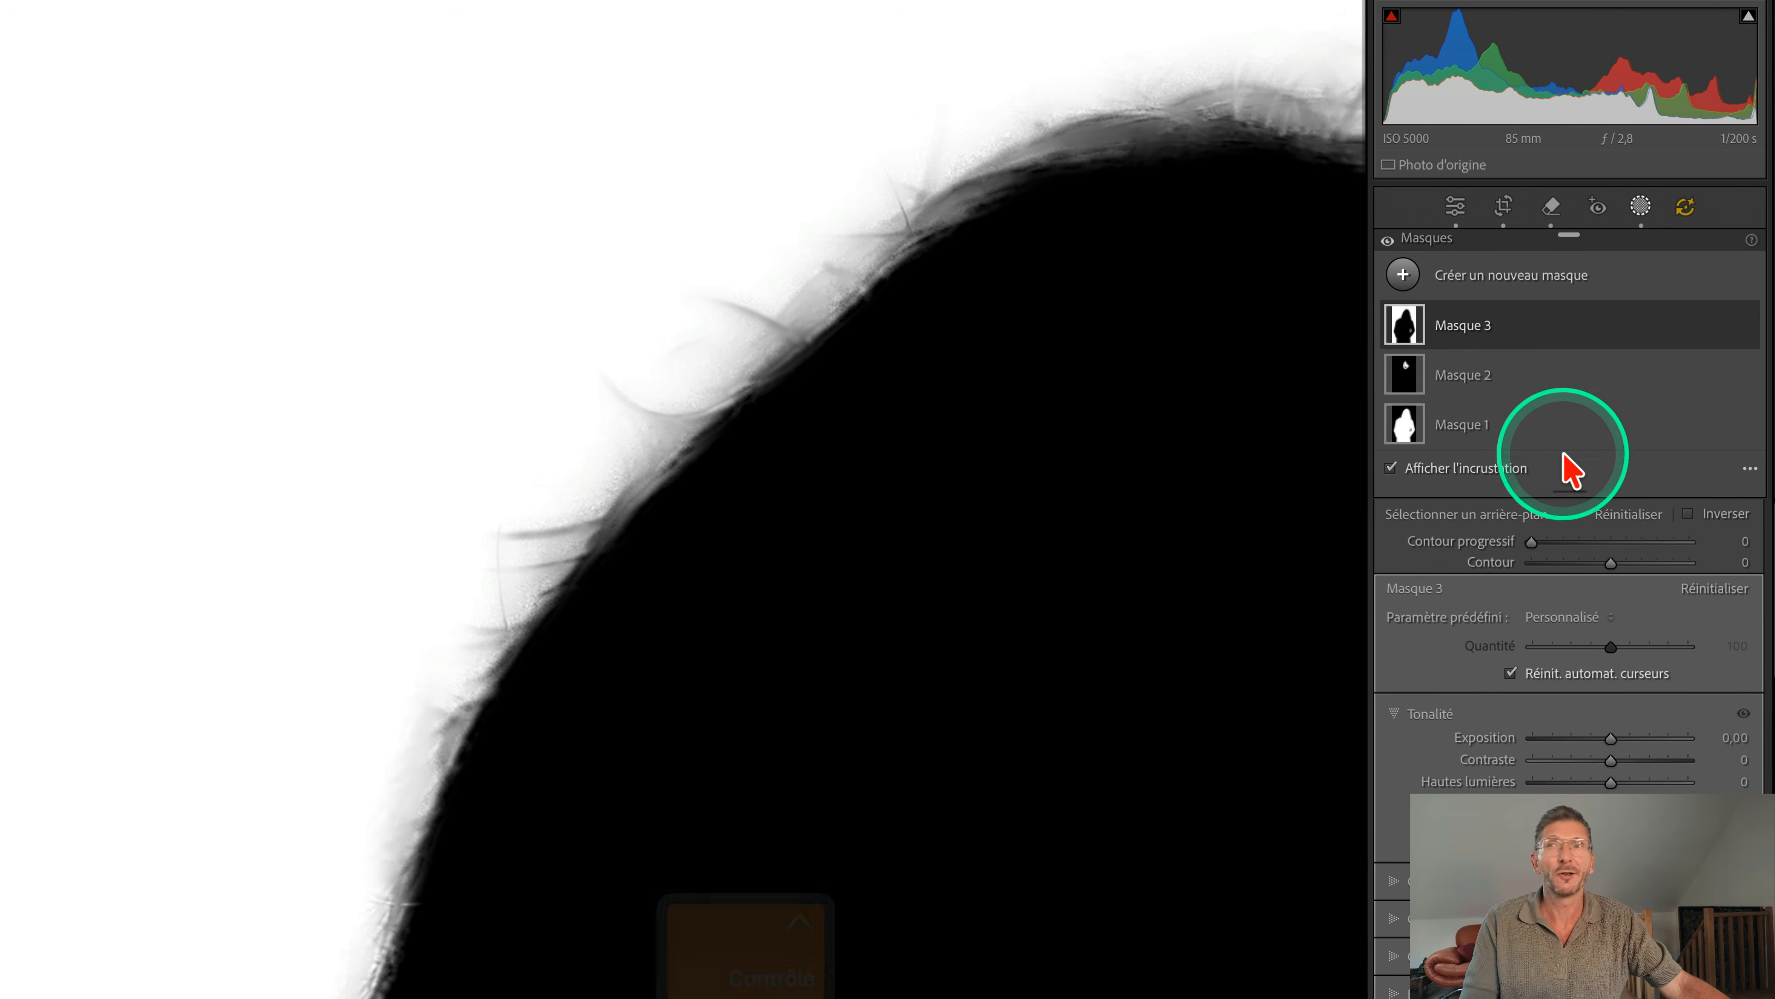
Step: Hide the mask overlay and lower the background mask's Exposition to -4,00
key(o)
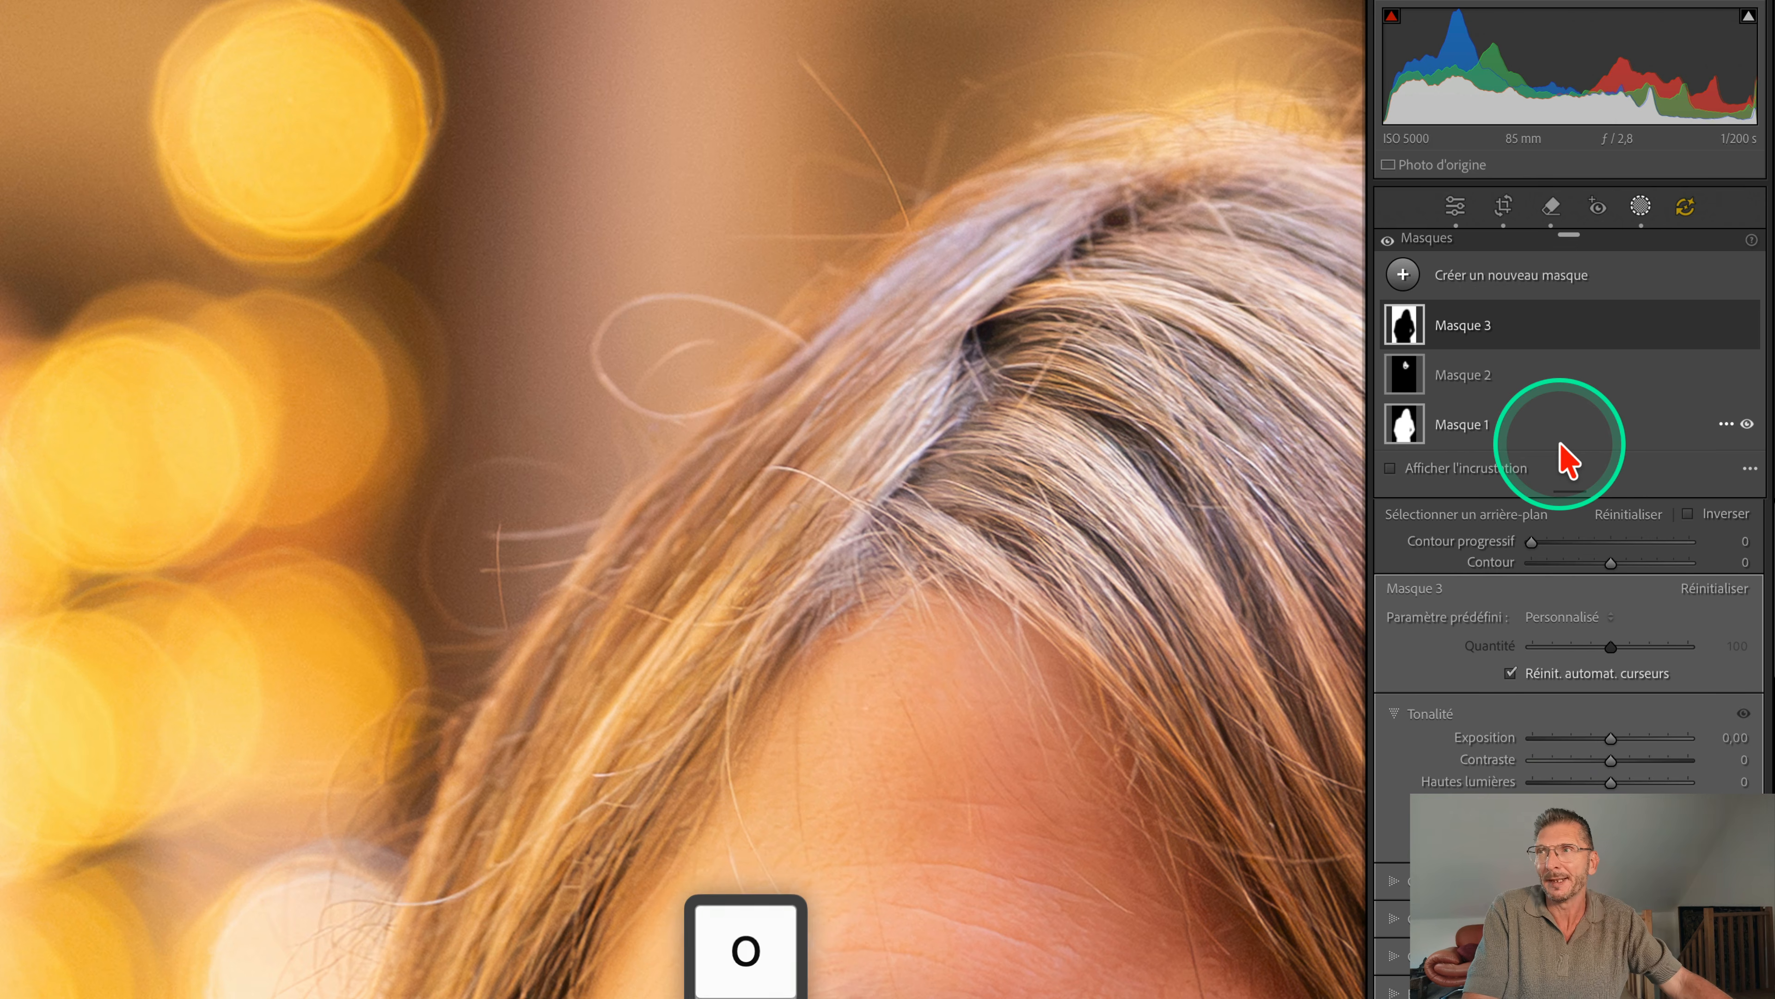
key(z)
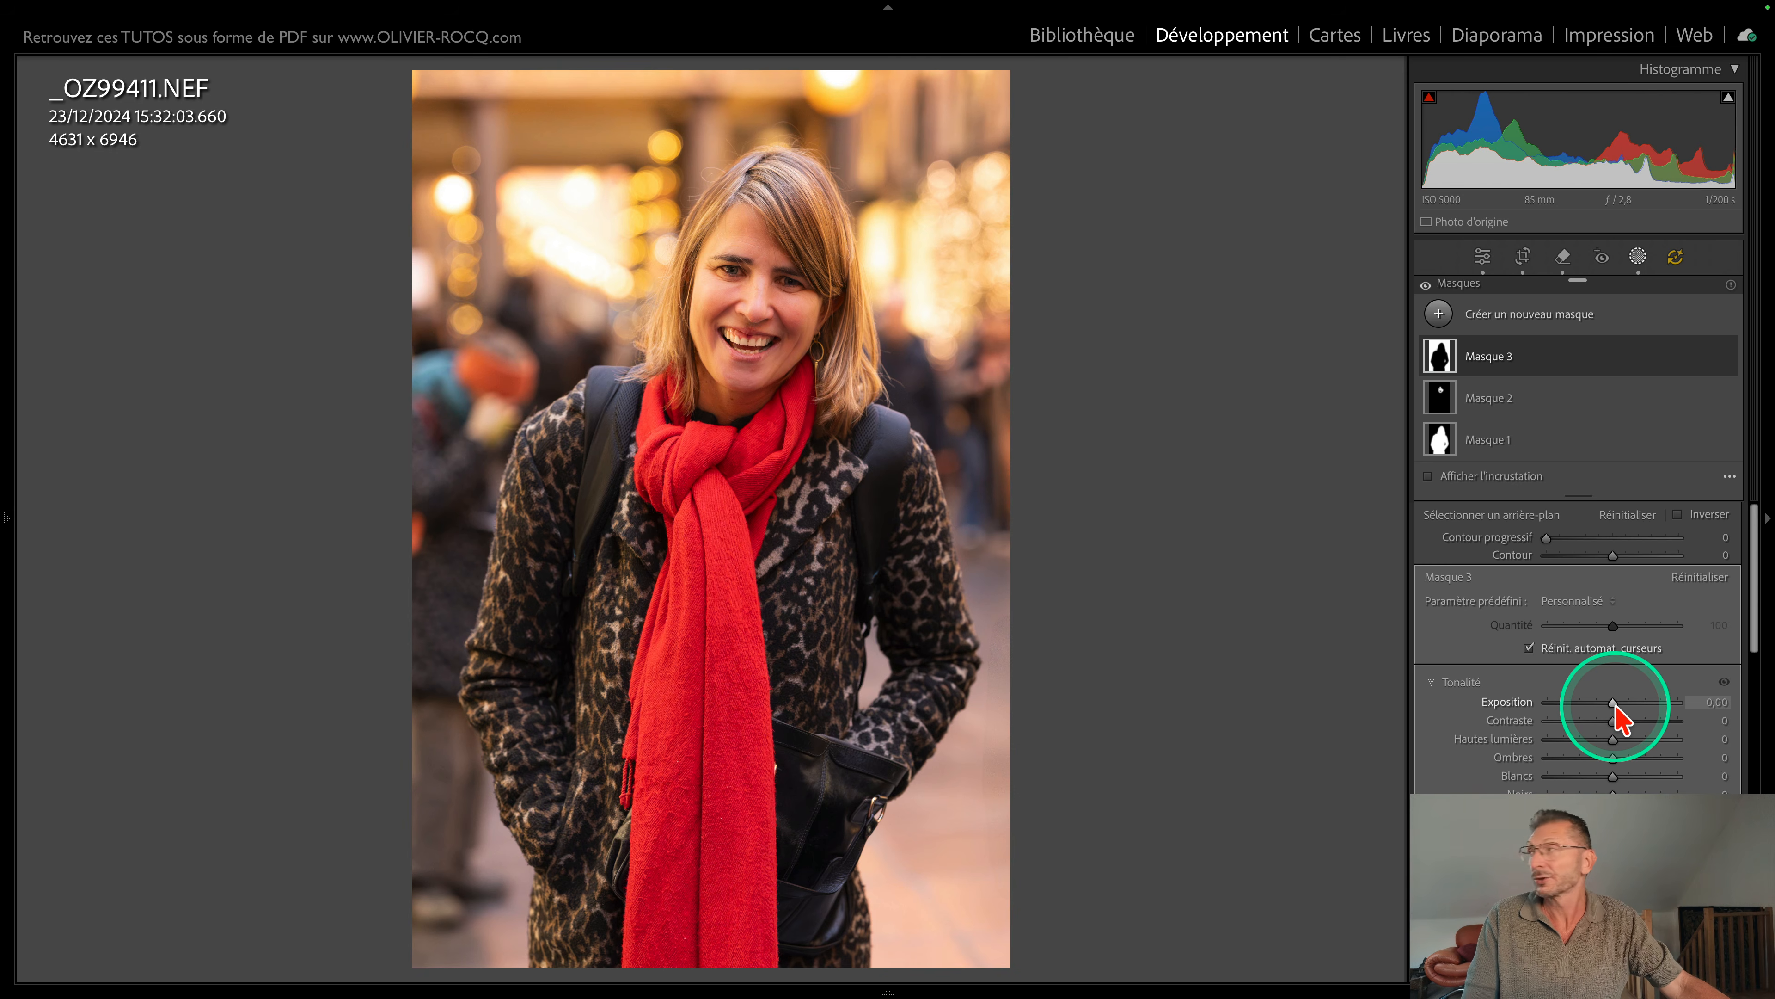
key(ctrl)
drag(1612, 701, 1253, 682)
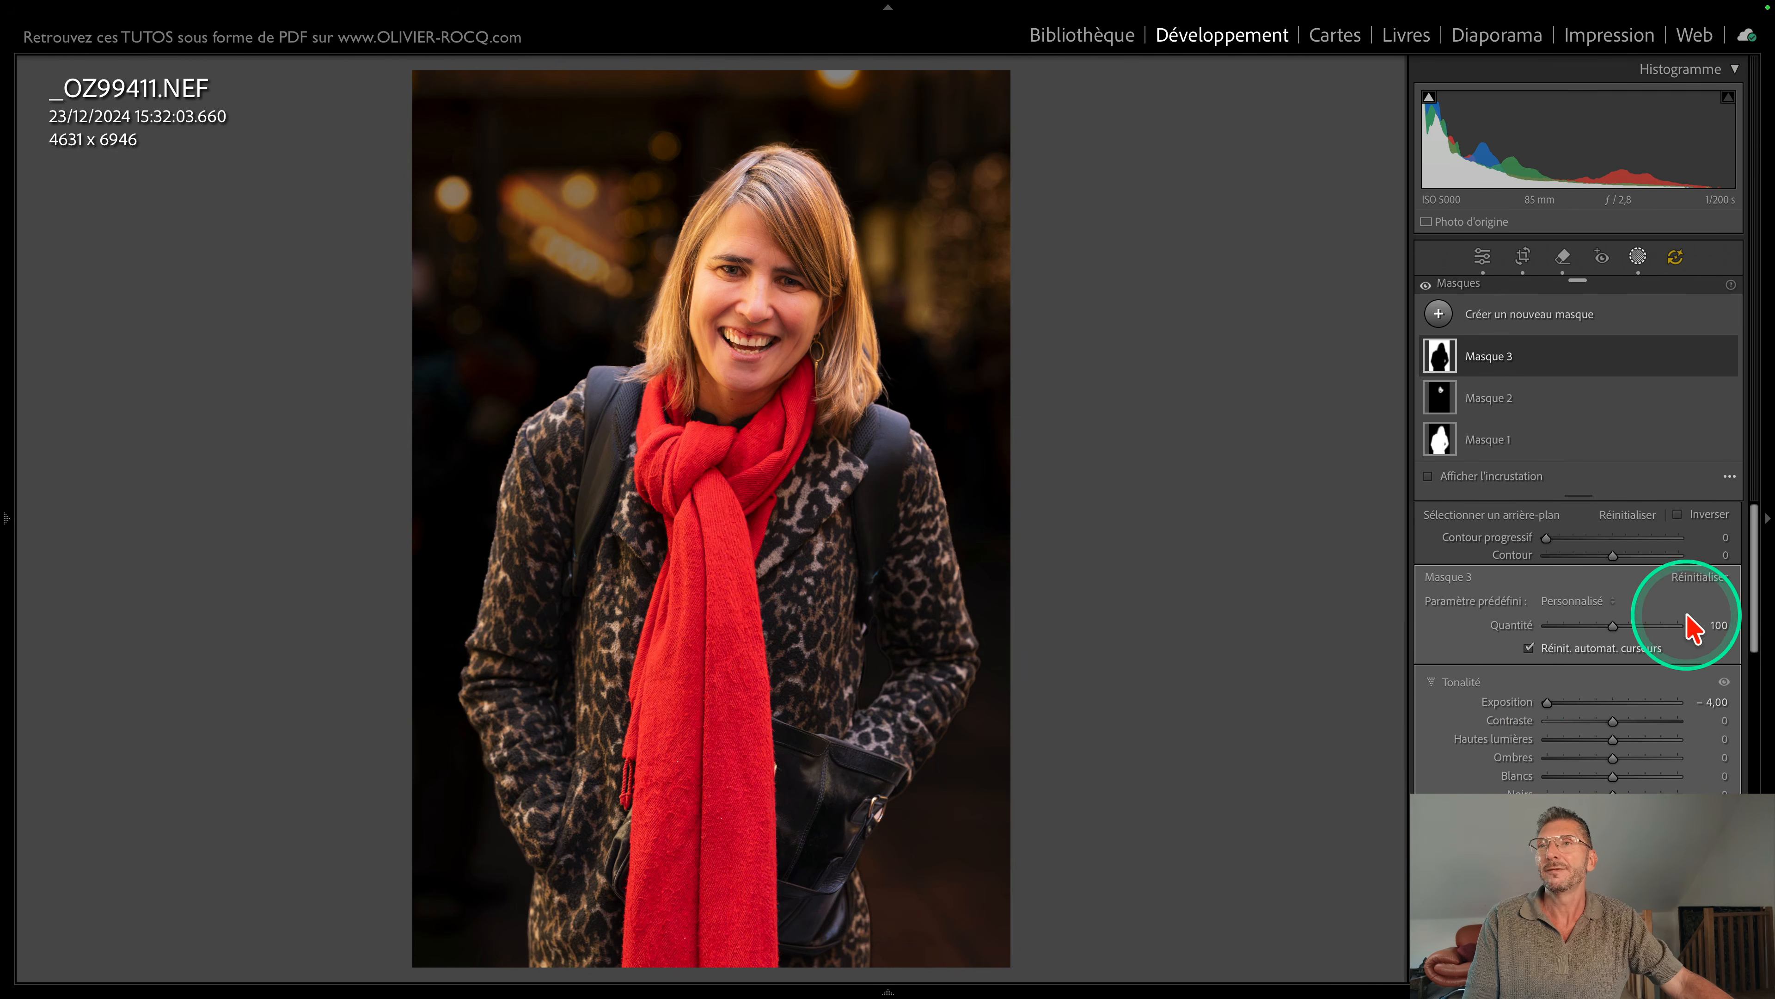
Step: Increase the background mask's Quantité to 200 to intensify its darkening
key(ctrl)
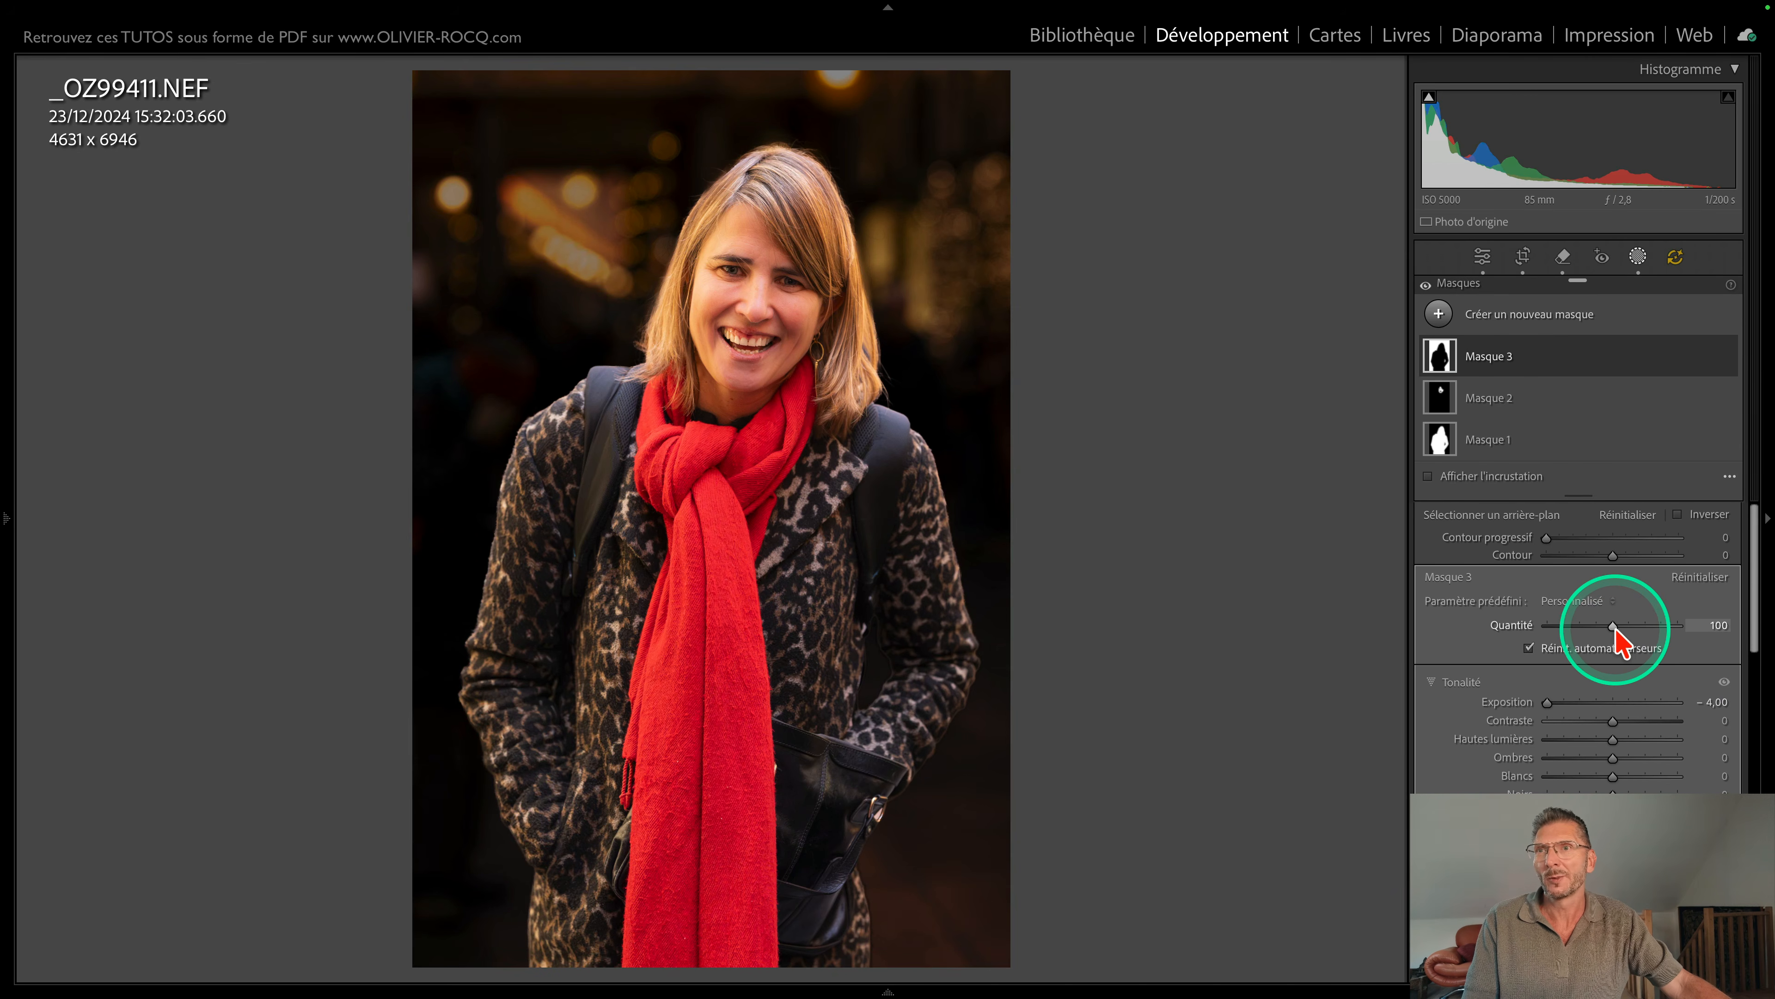
key(ctrl)
drag(1613, 626, 1701, 628)
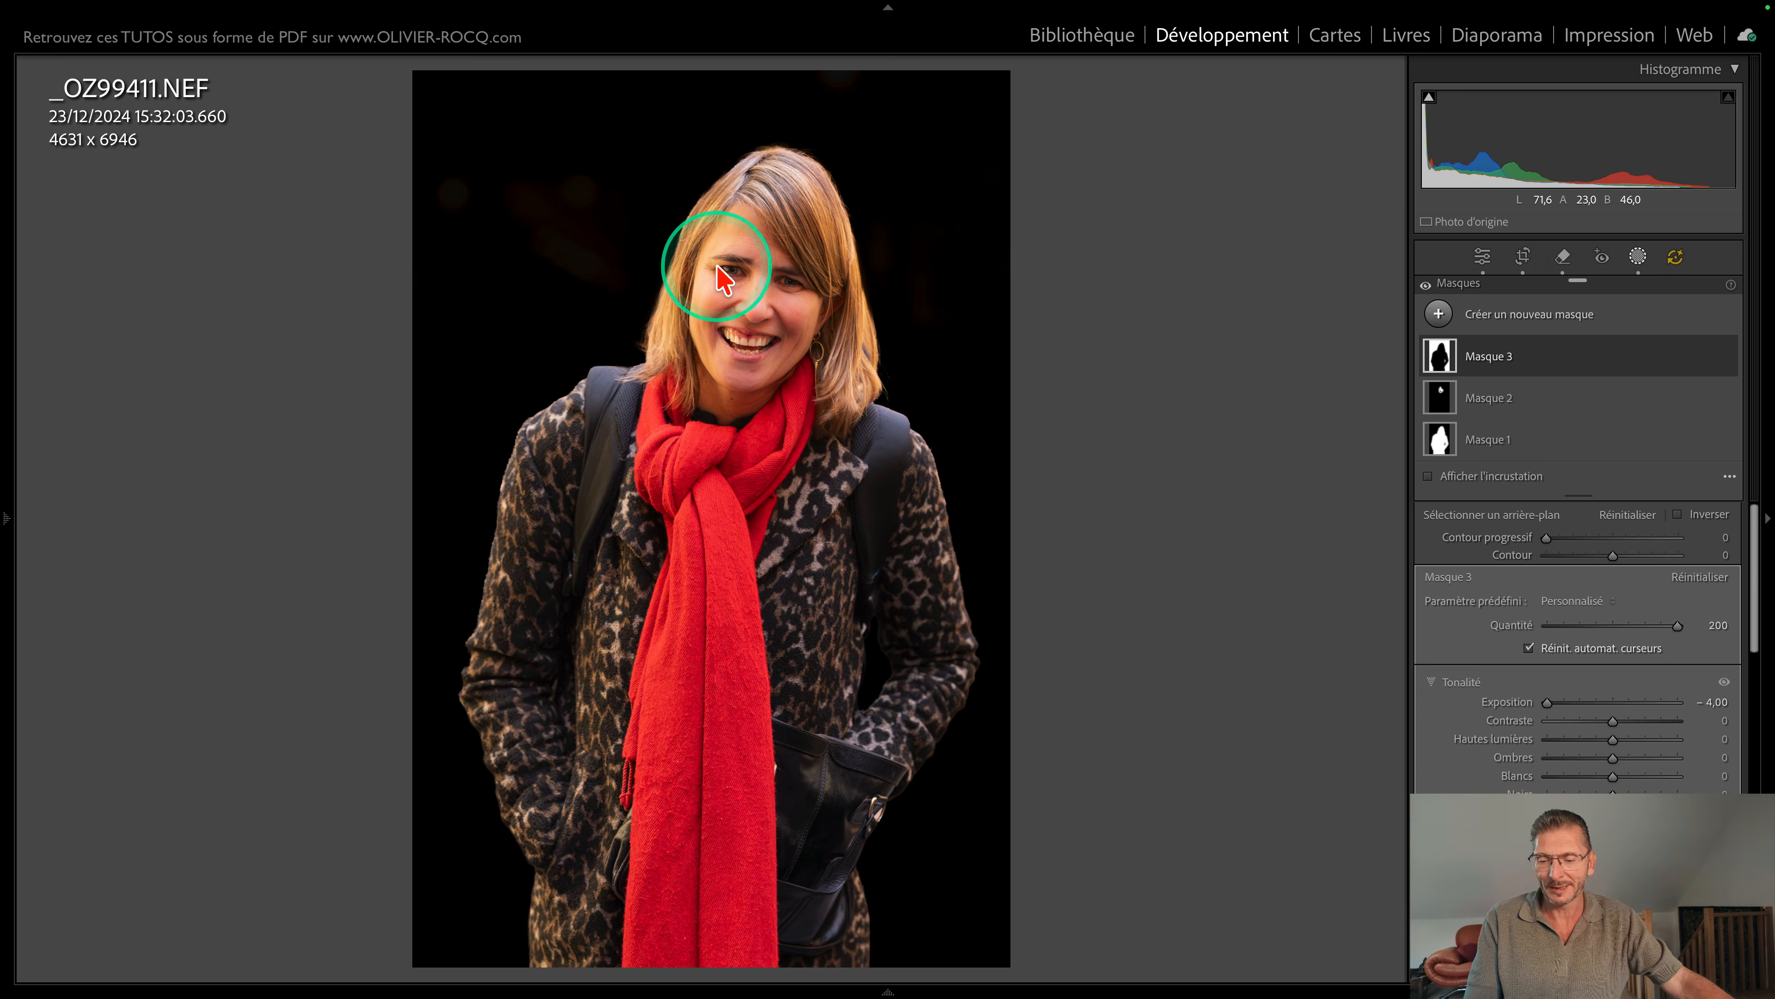
Step: Raise the background mask's Contour progressif to 5 to soften the transition along the hair edge
key(shift+super)
drag(693, 218, 951, 261)
key(space)
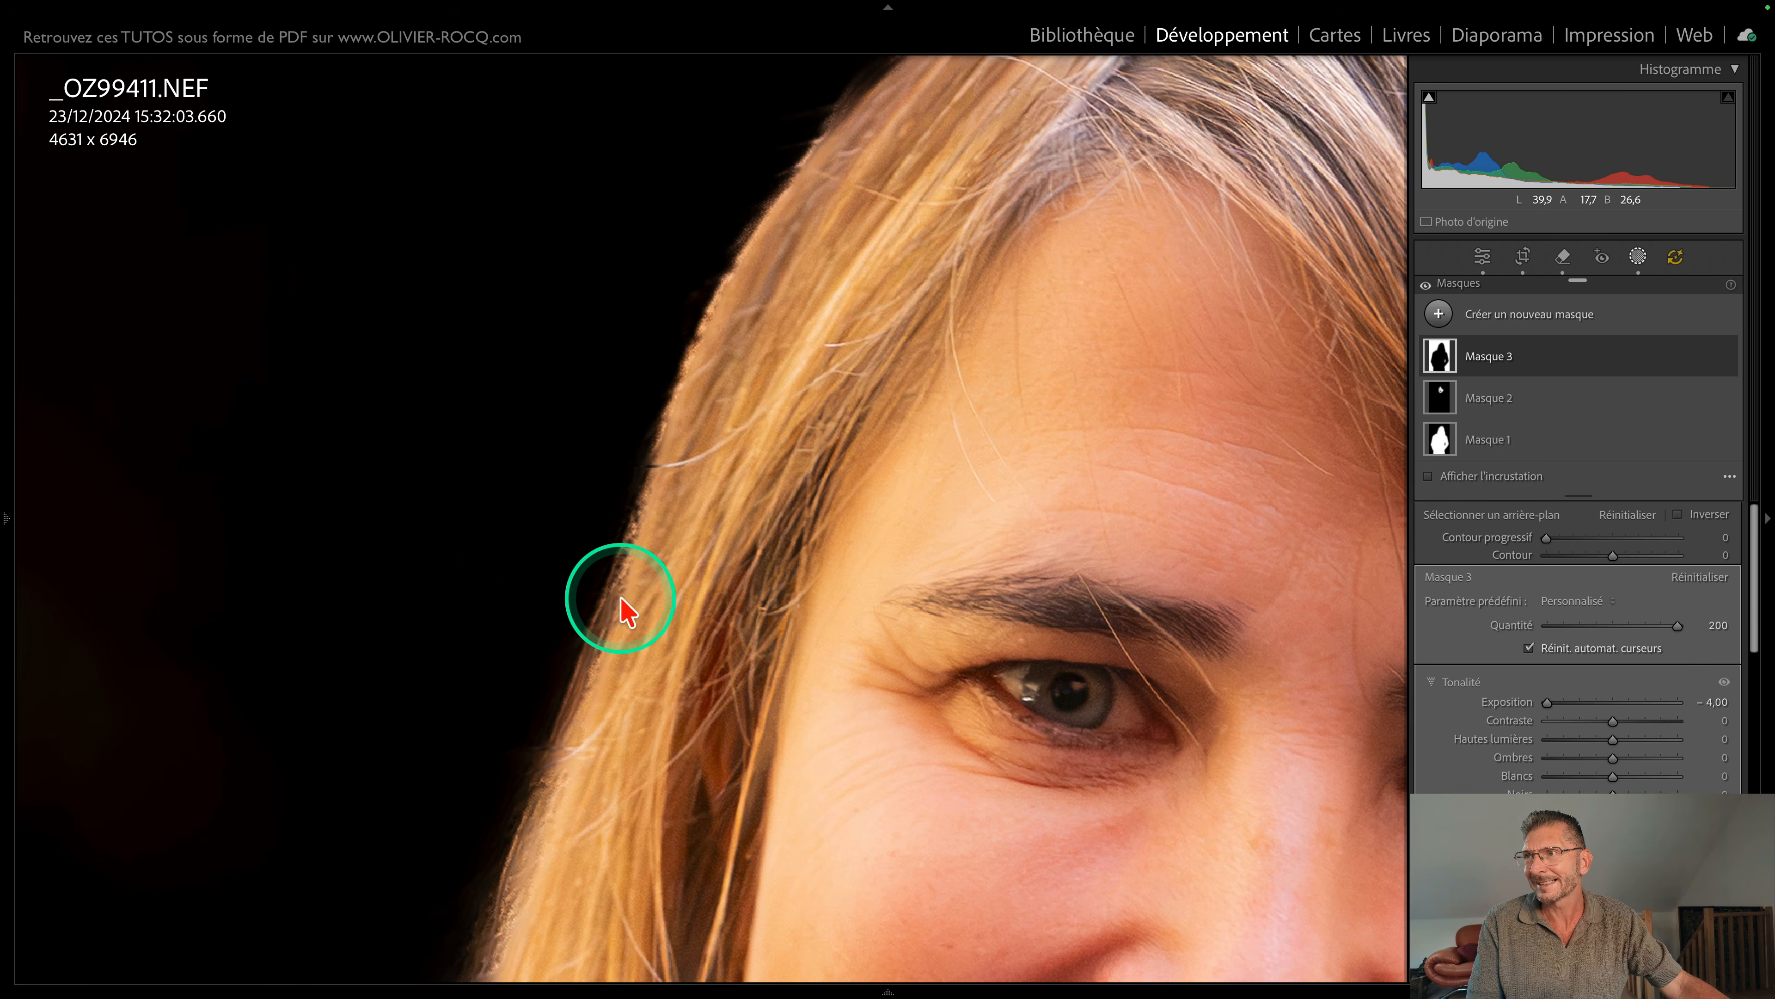
scroll(646, 560, down, 2)
scroll(653, 563, up, 5)
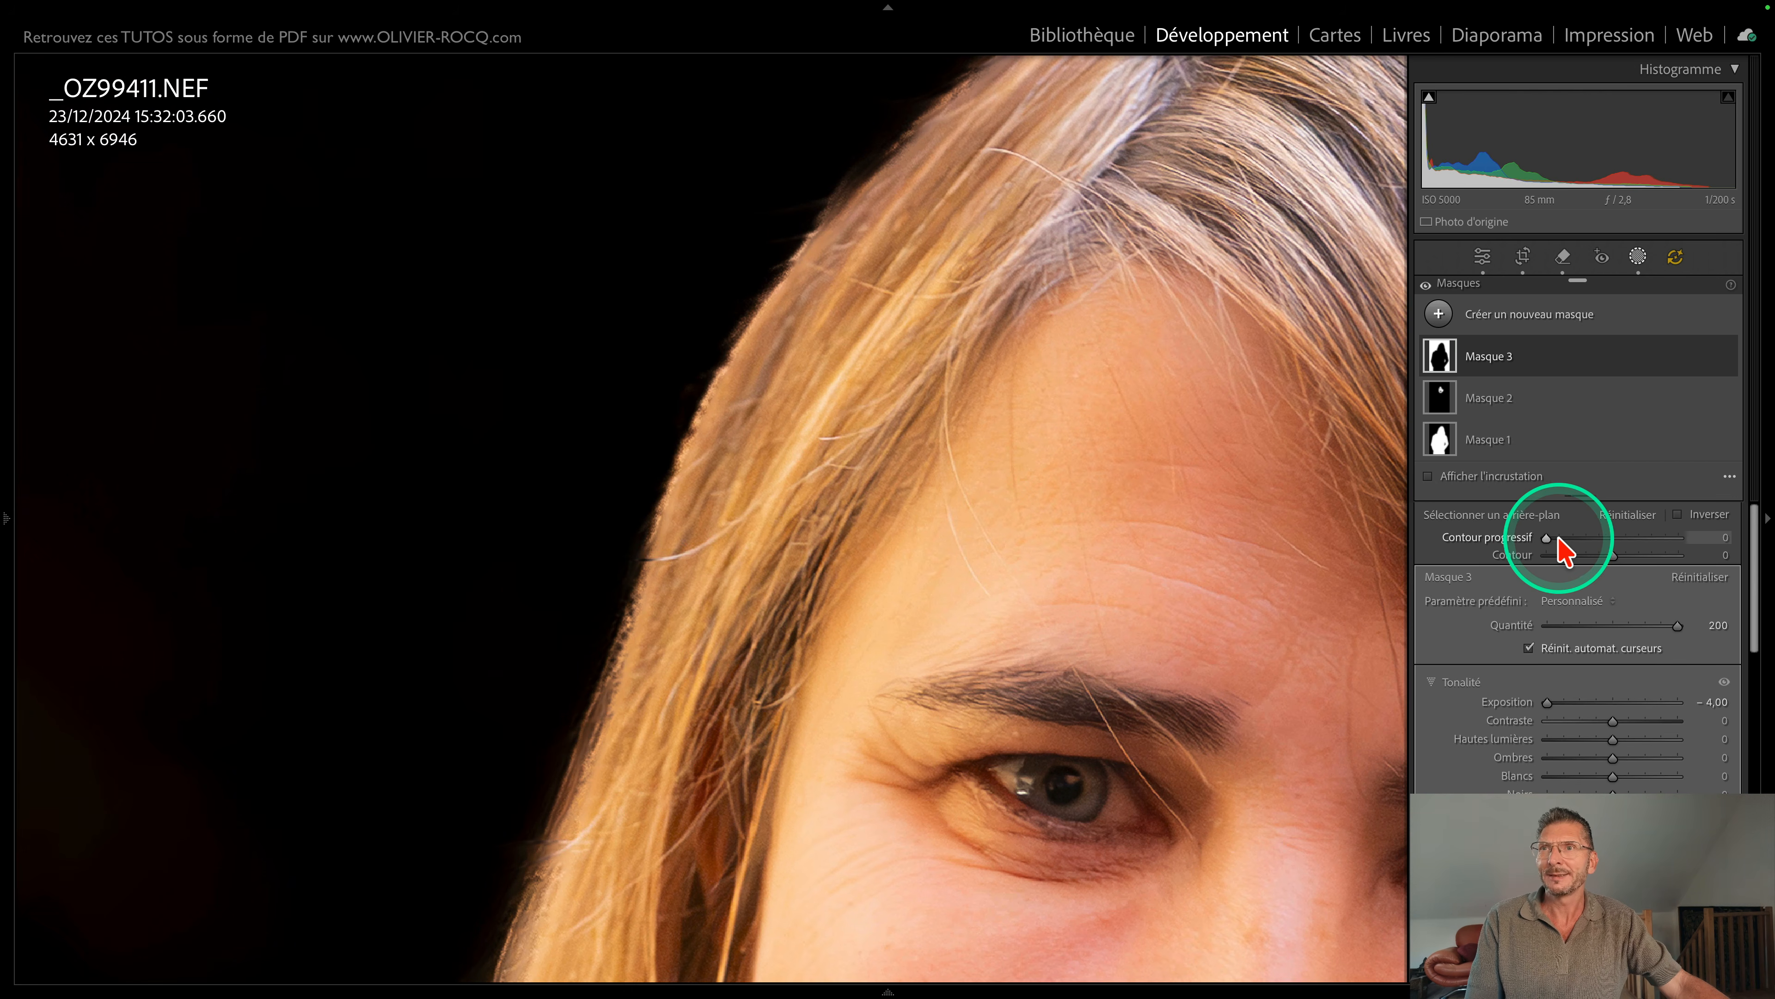
key(ctrl)
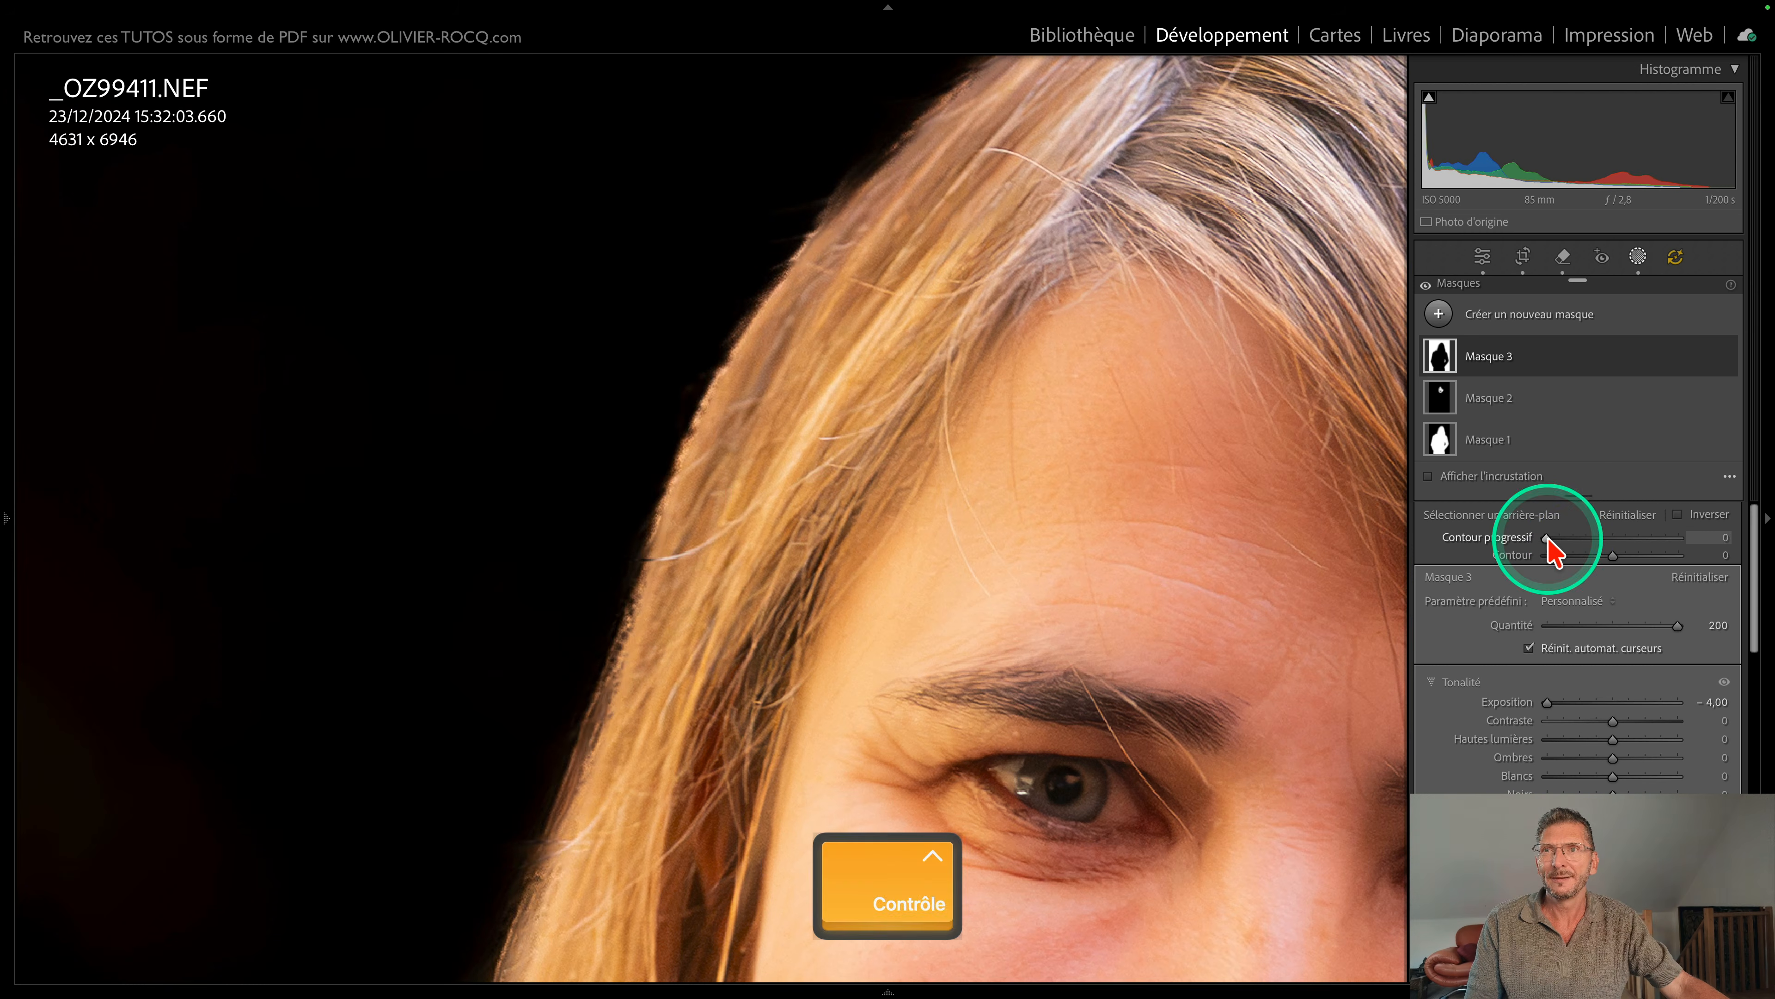
drag(1548, 540, 1560, 550)
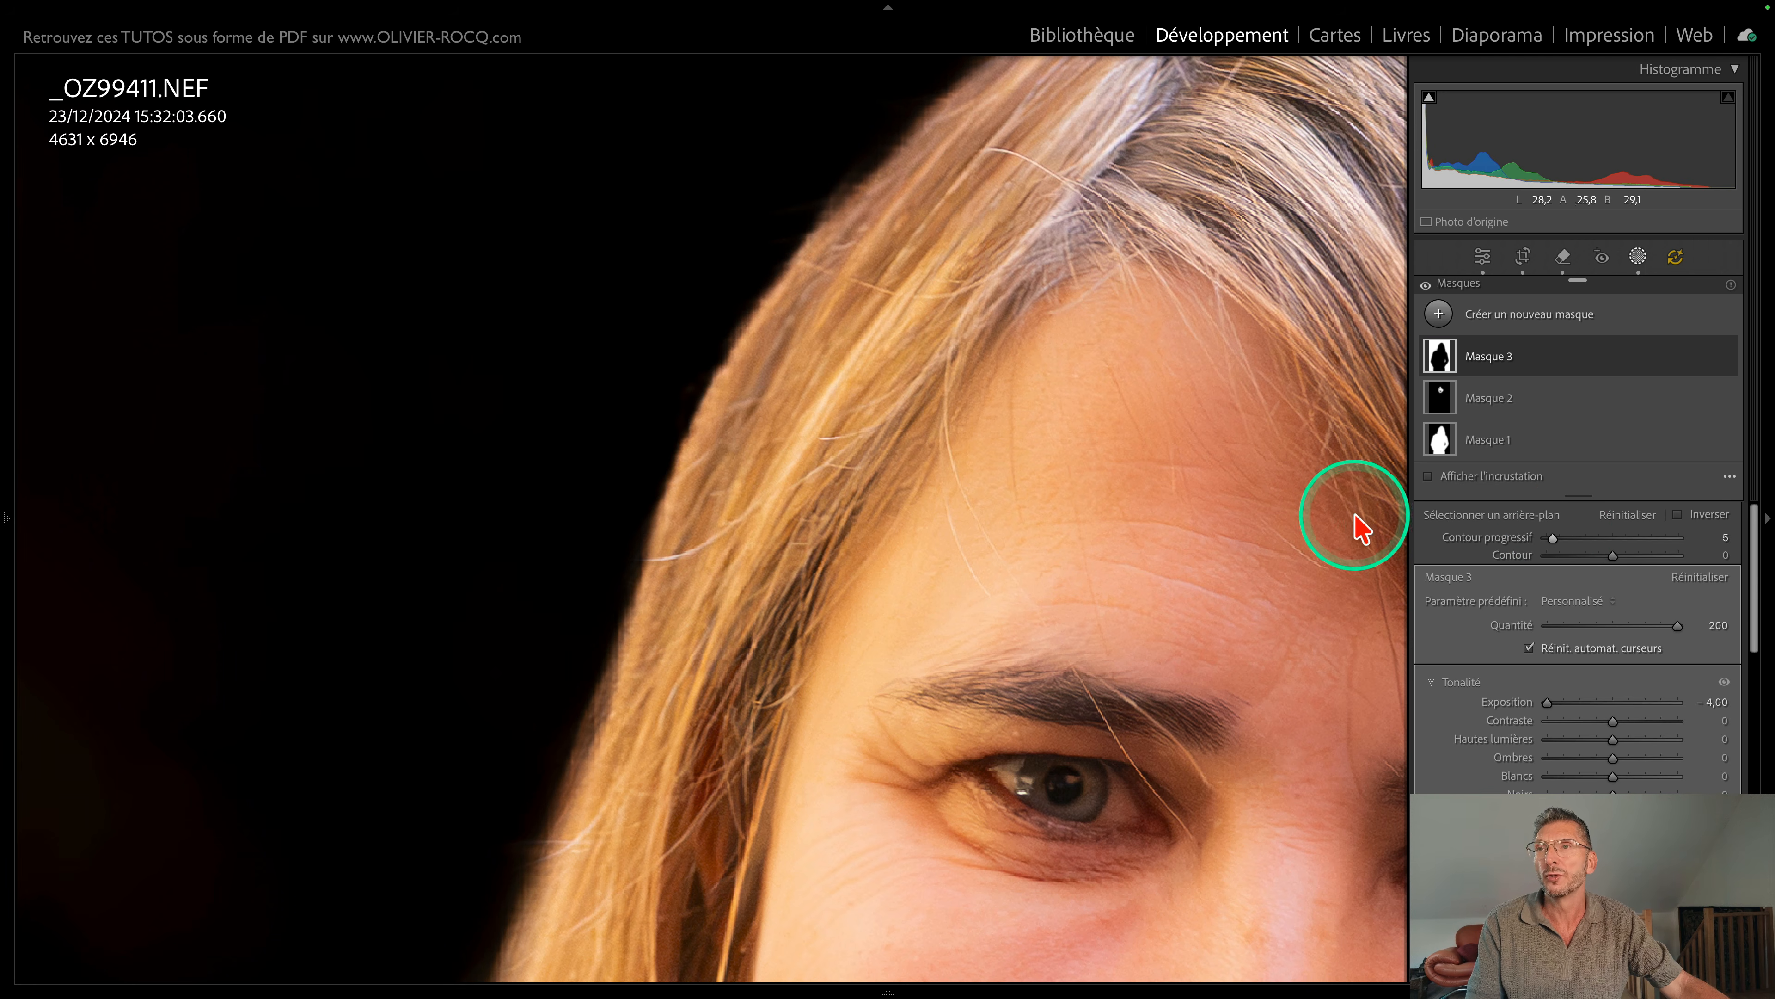
Step: Try the background mask's Contour progressif at 19 and inspect the hair edge from forehead to shoulder
drag(1553, 538, 1578, 546)
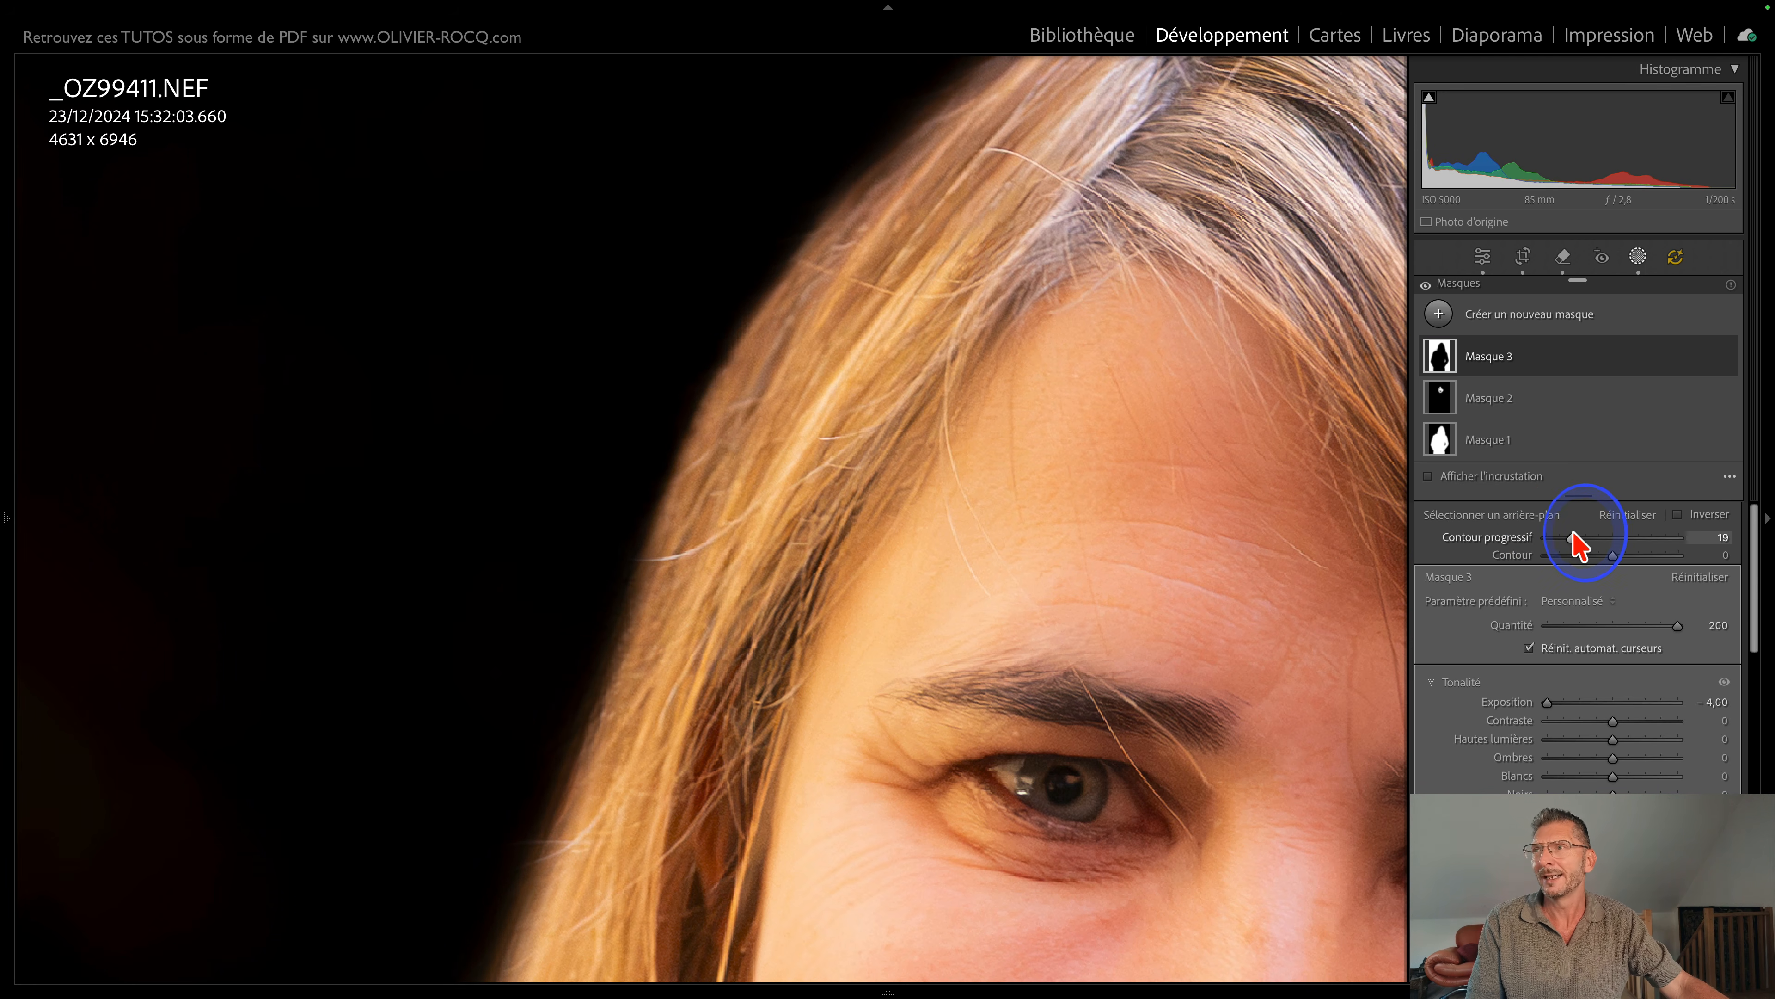
key(space)
drag(1082, 563, 1070, 273)
drag(851, 654, 987, 377)
drag(930, 699, 927, 489)
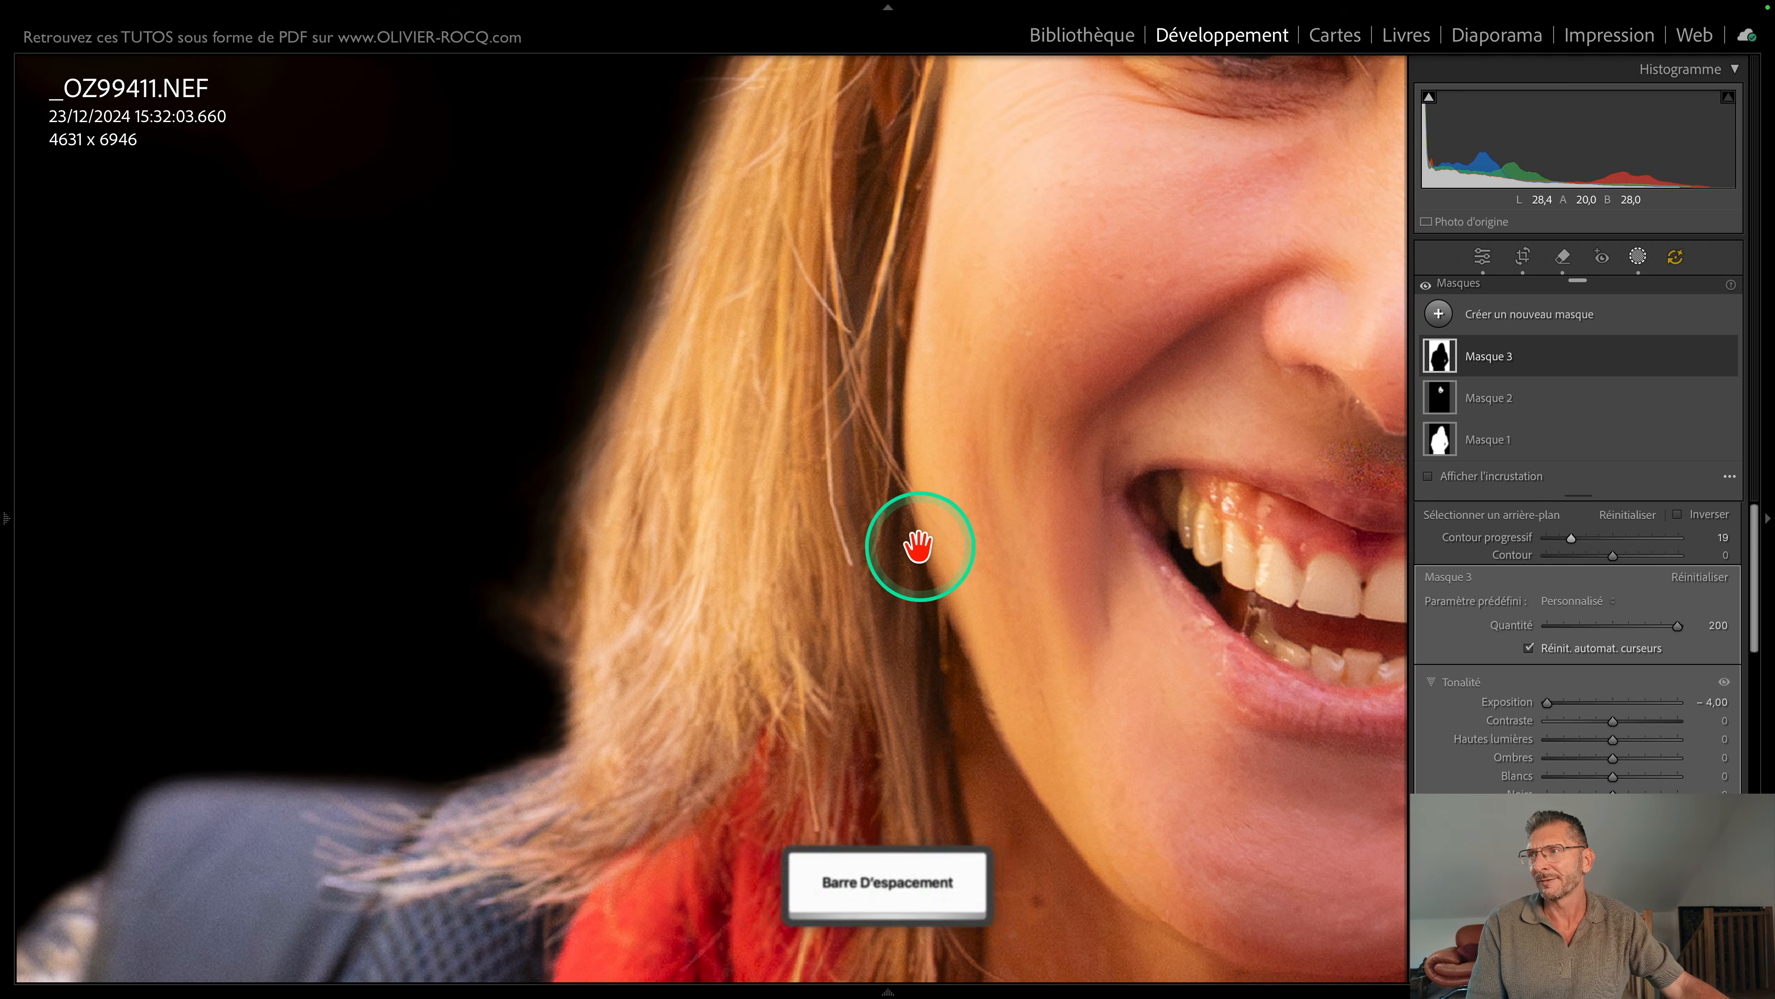
Step: Compare the hair edge with Contour progressif at 0 and at 5 on the background mask
drag(1572, 539, 1520, 546)
key(ctrl)
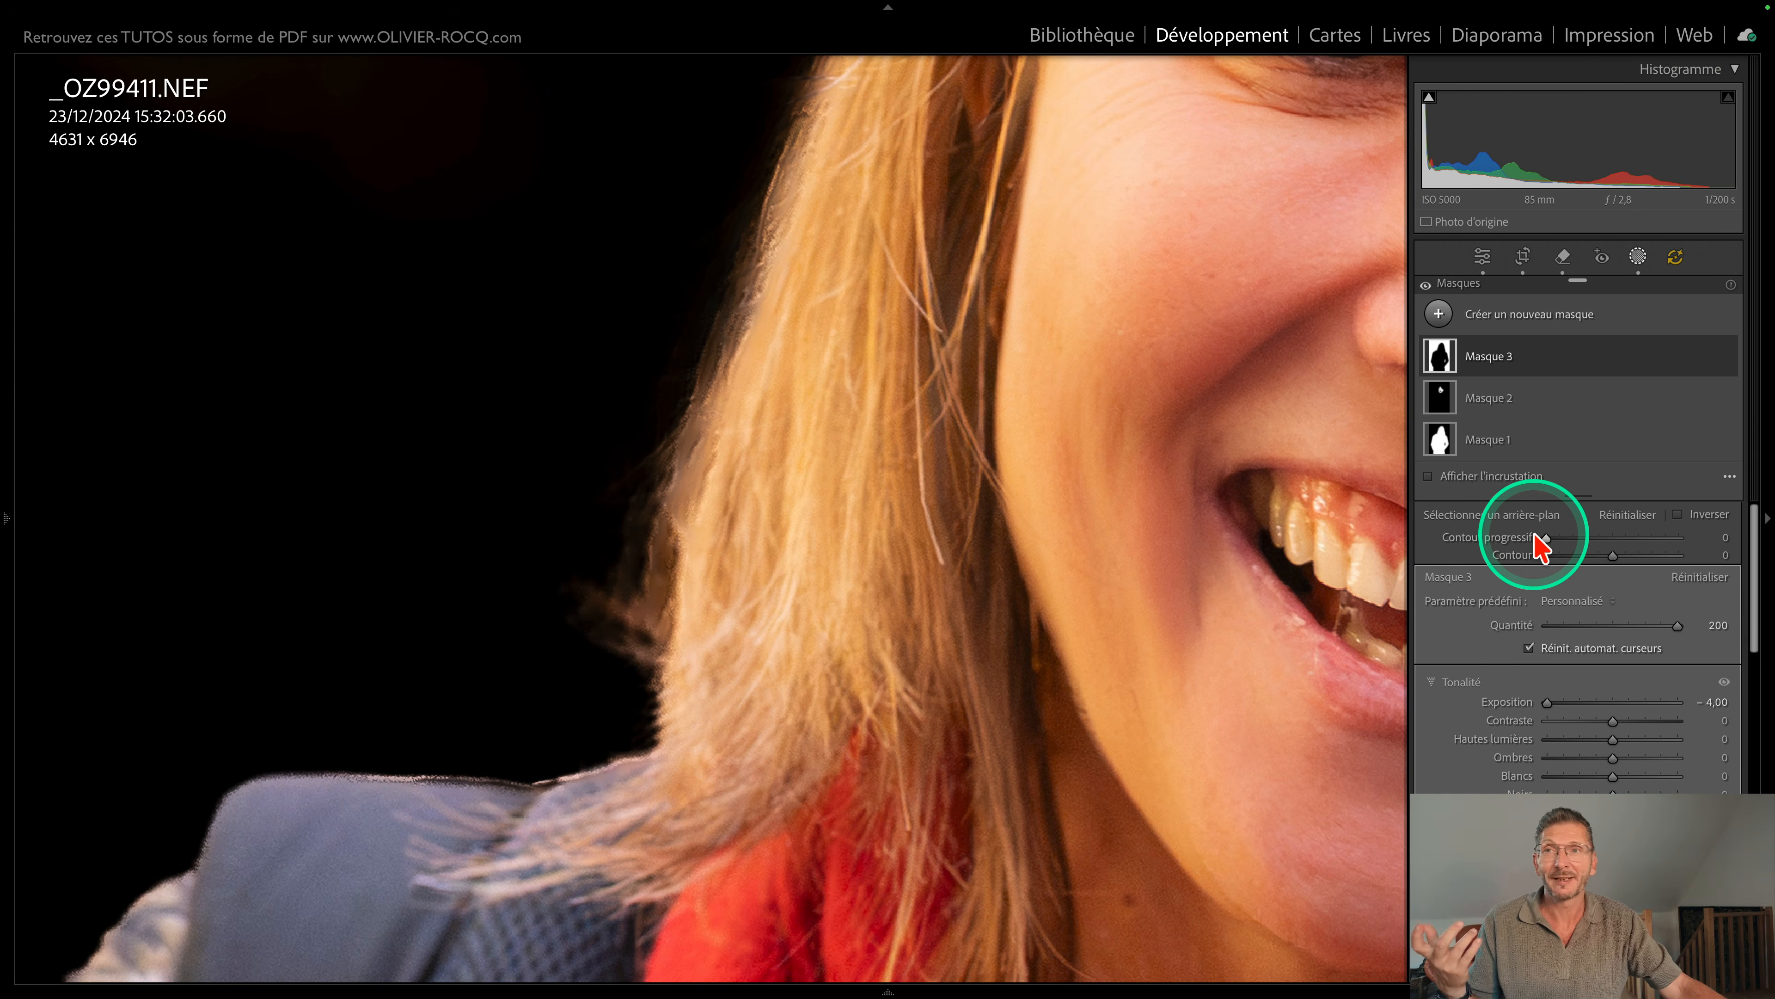
drag(1560, 713, 1553, 708)
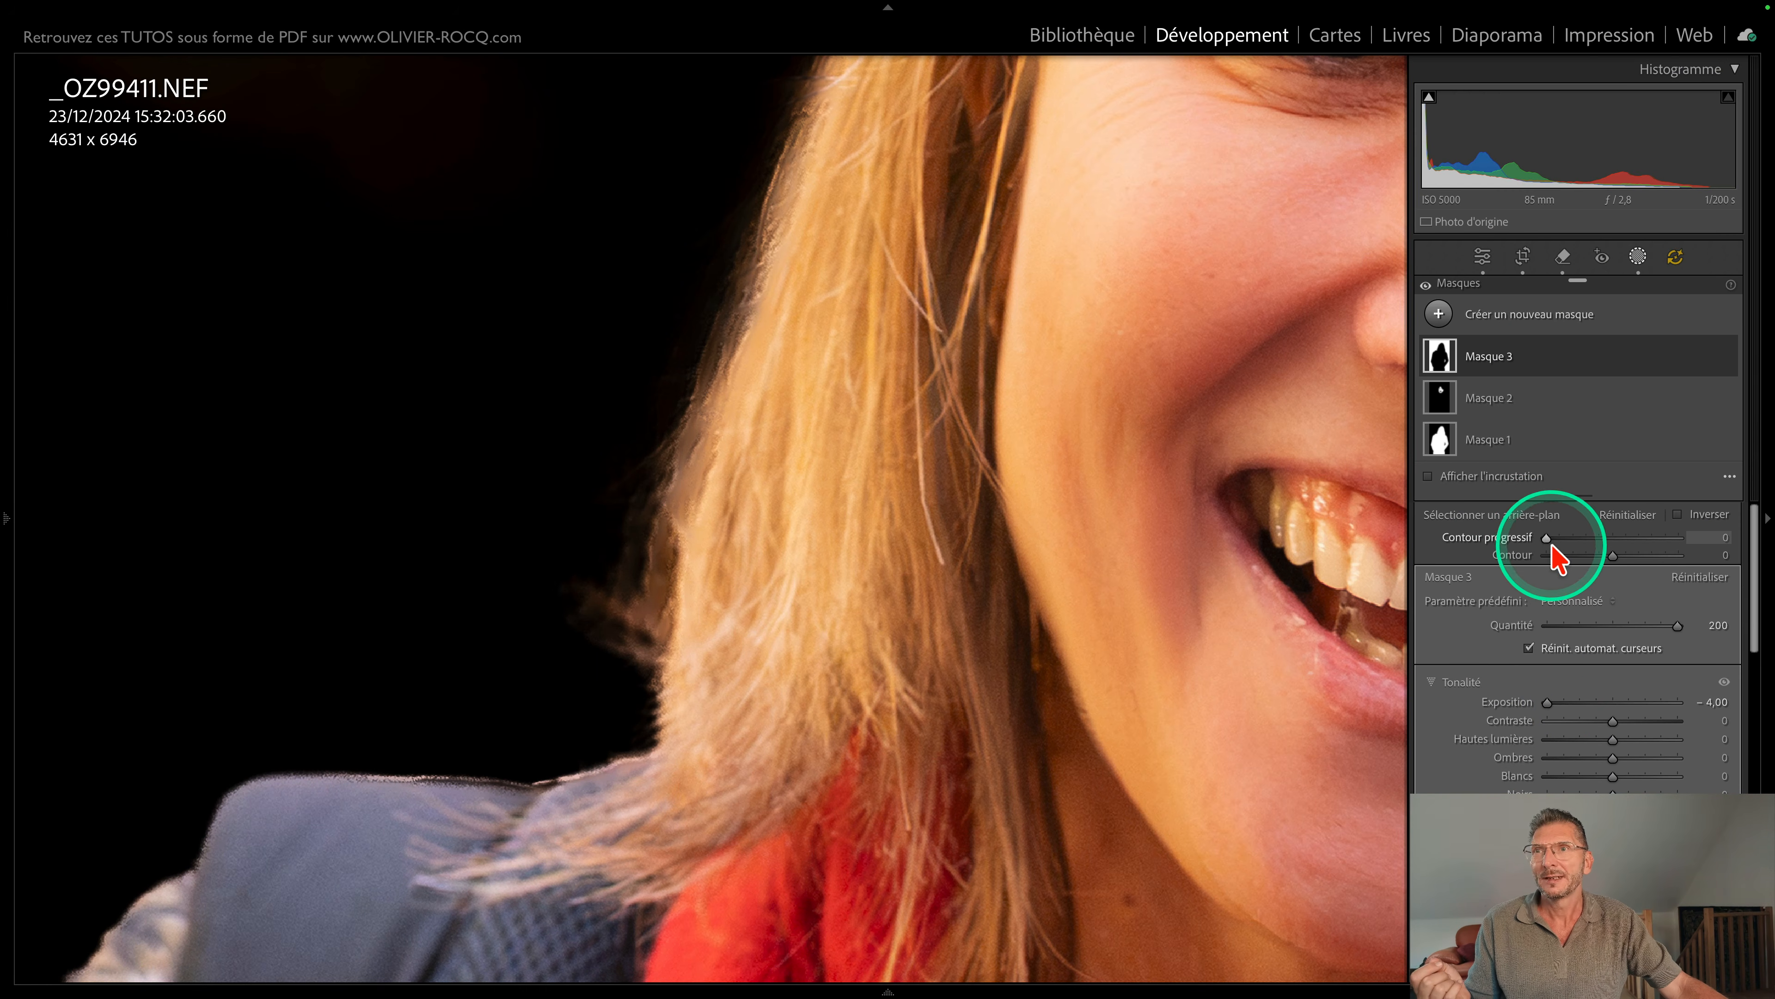
drag(1553, 553, 1560, 553)
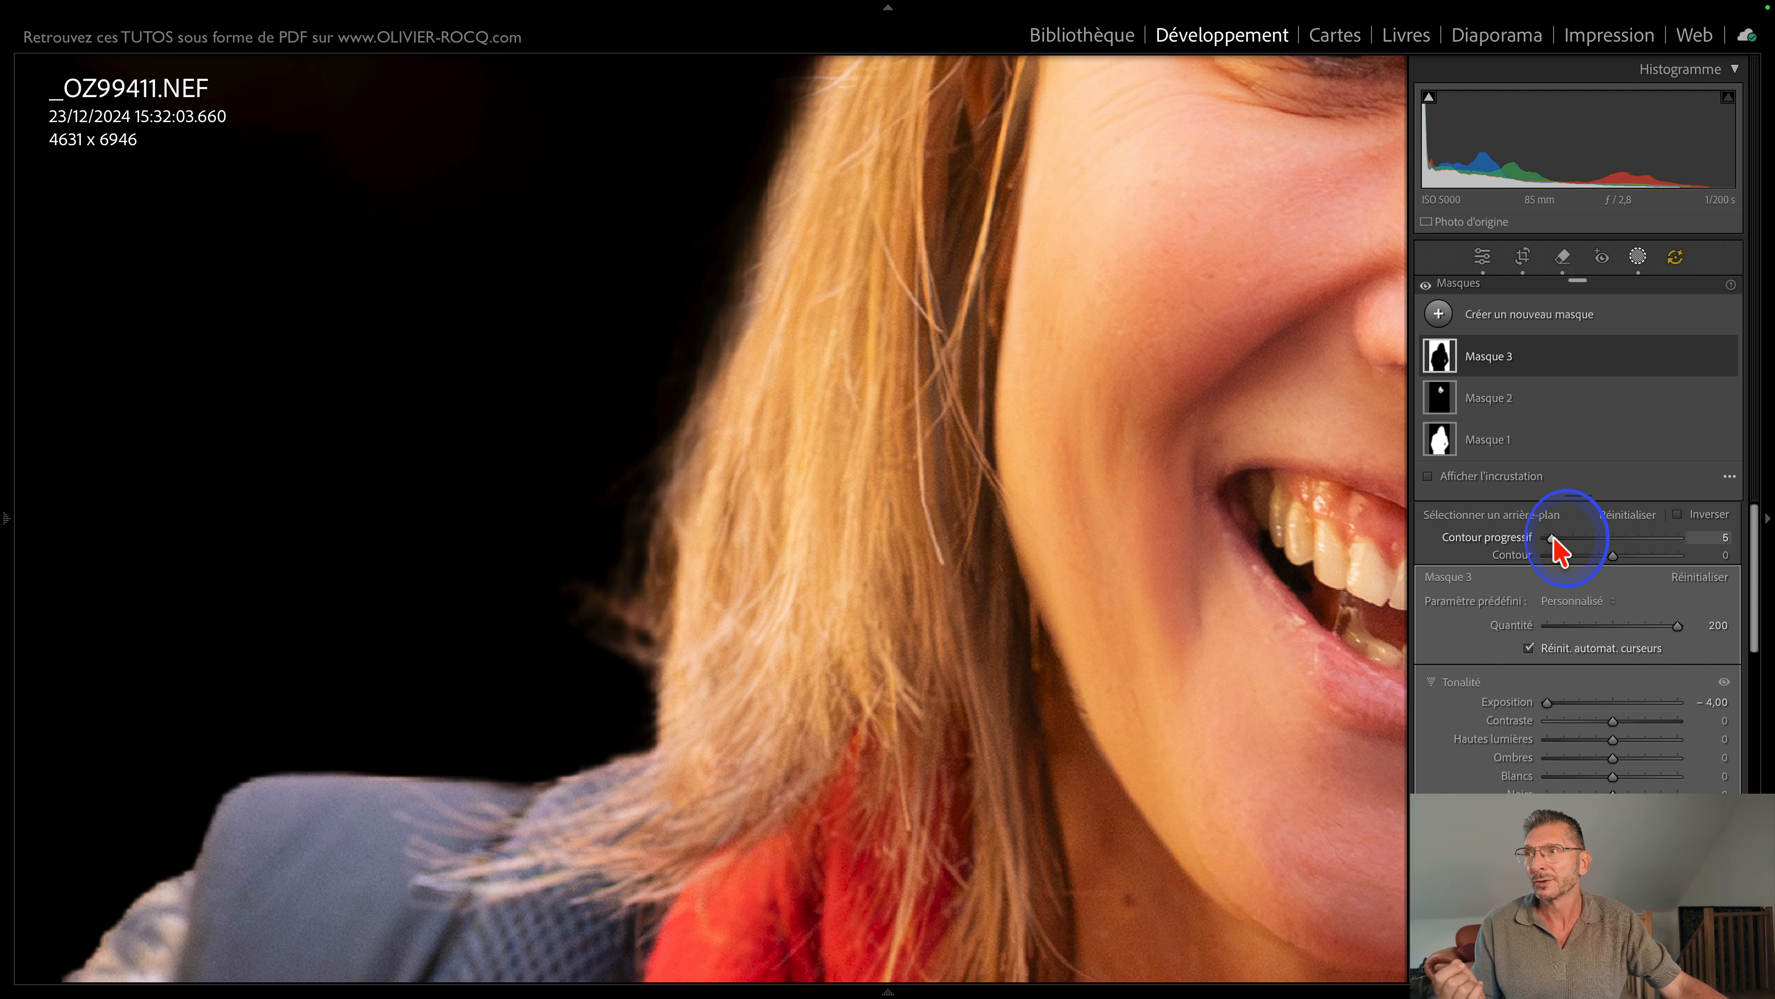
drag(1556, 549, 1557, 549)
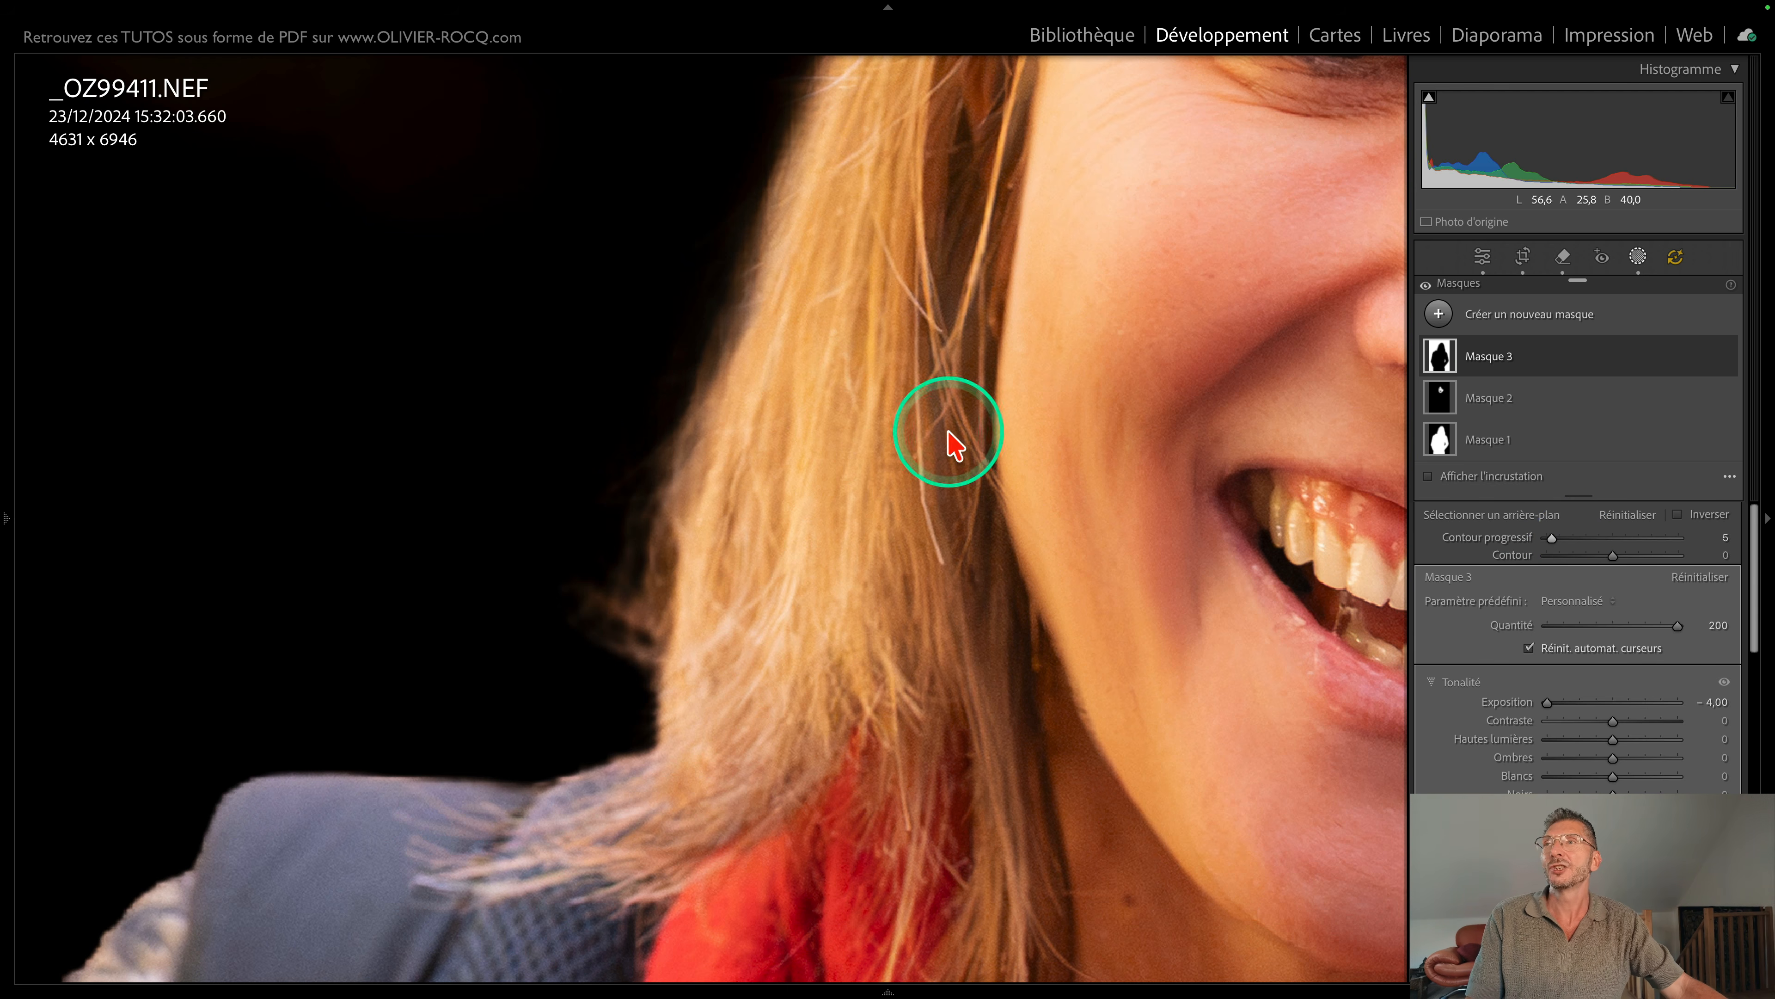
key(space)
drag(1102, 328, 901, 376)
click(902, 375)
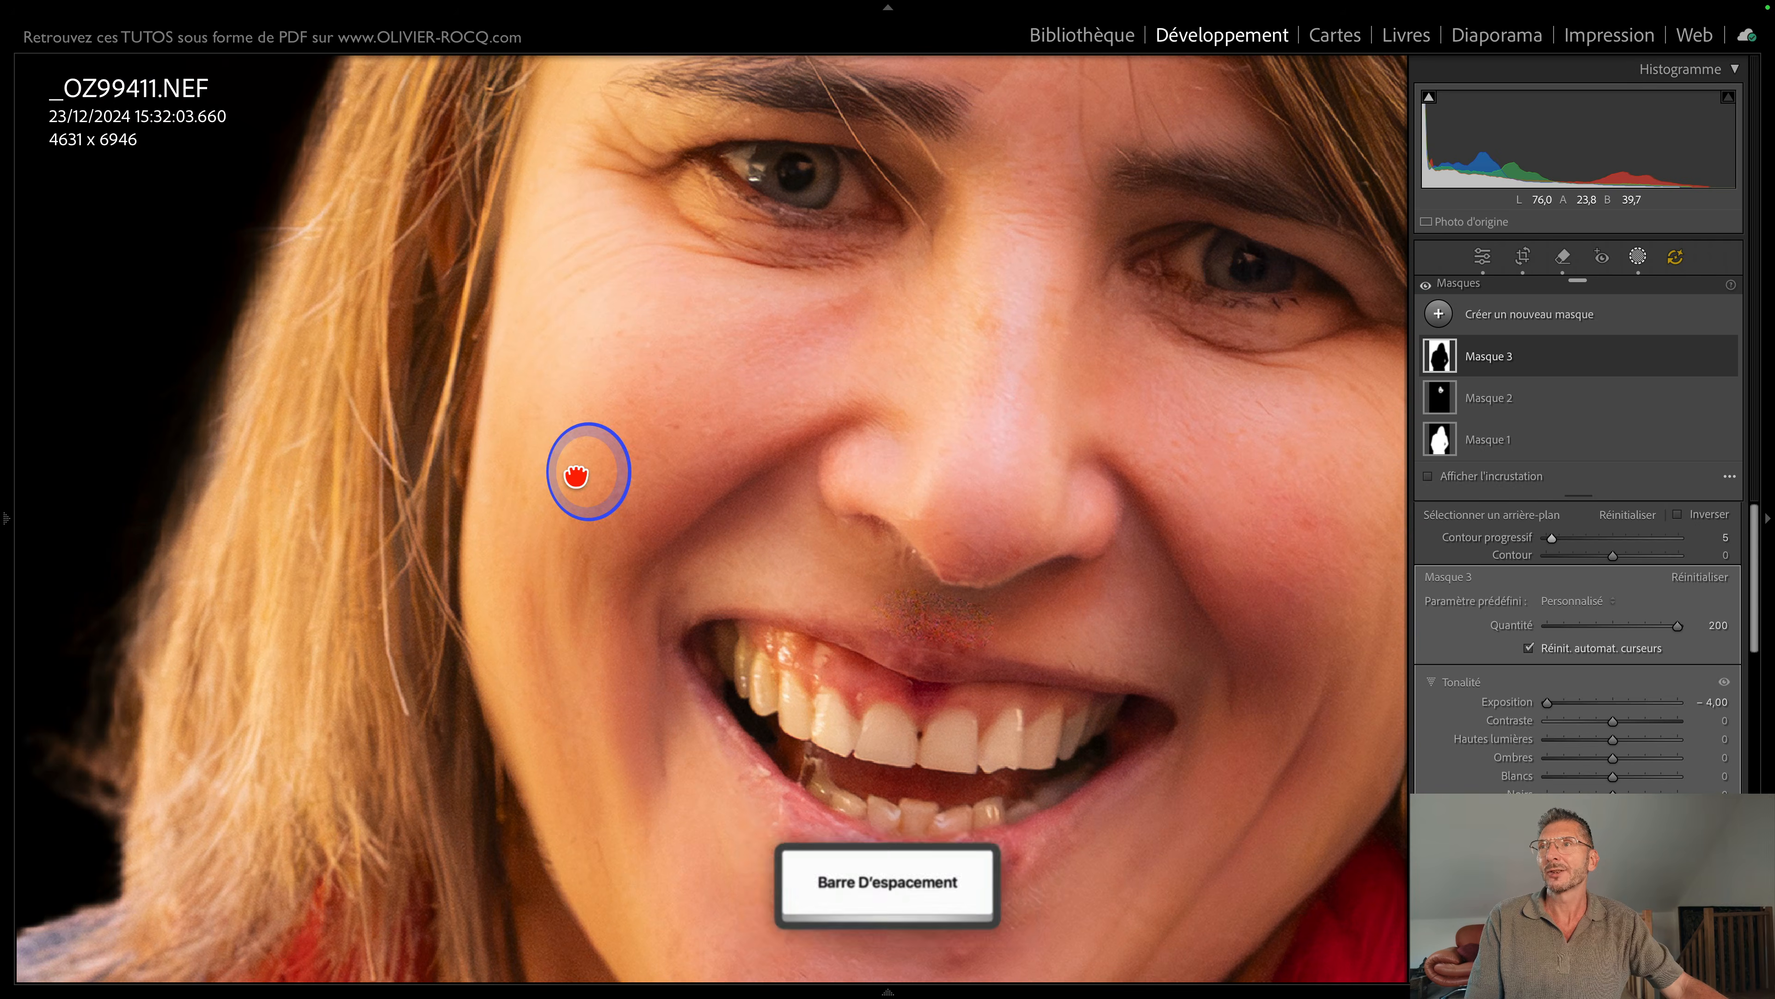
click(931, 237)
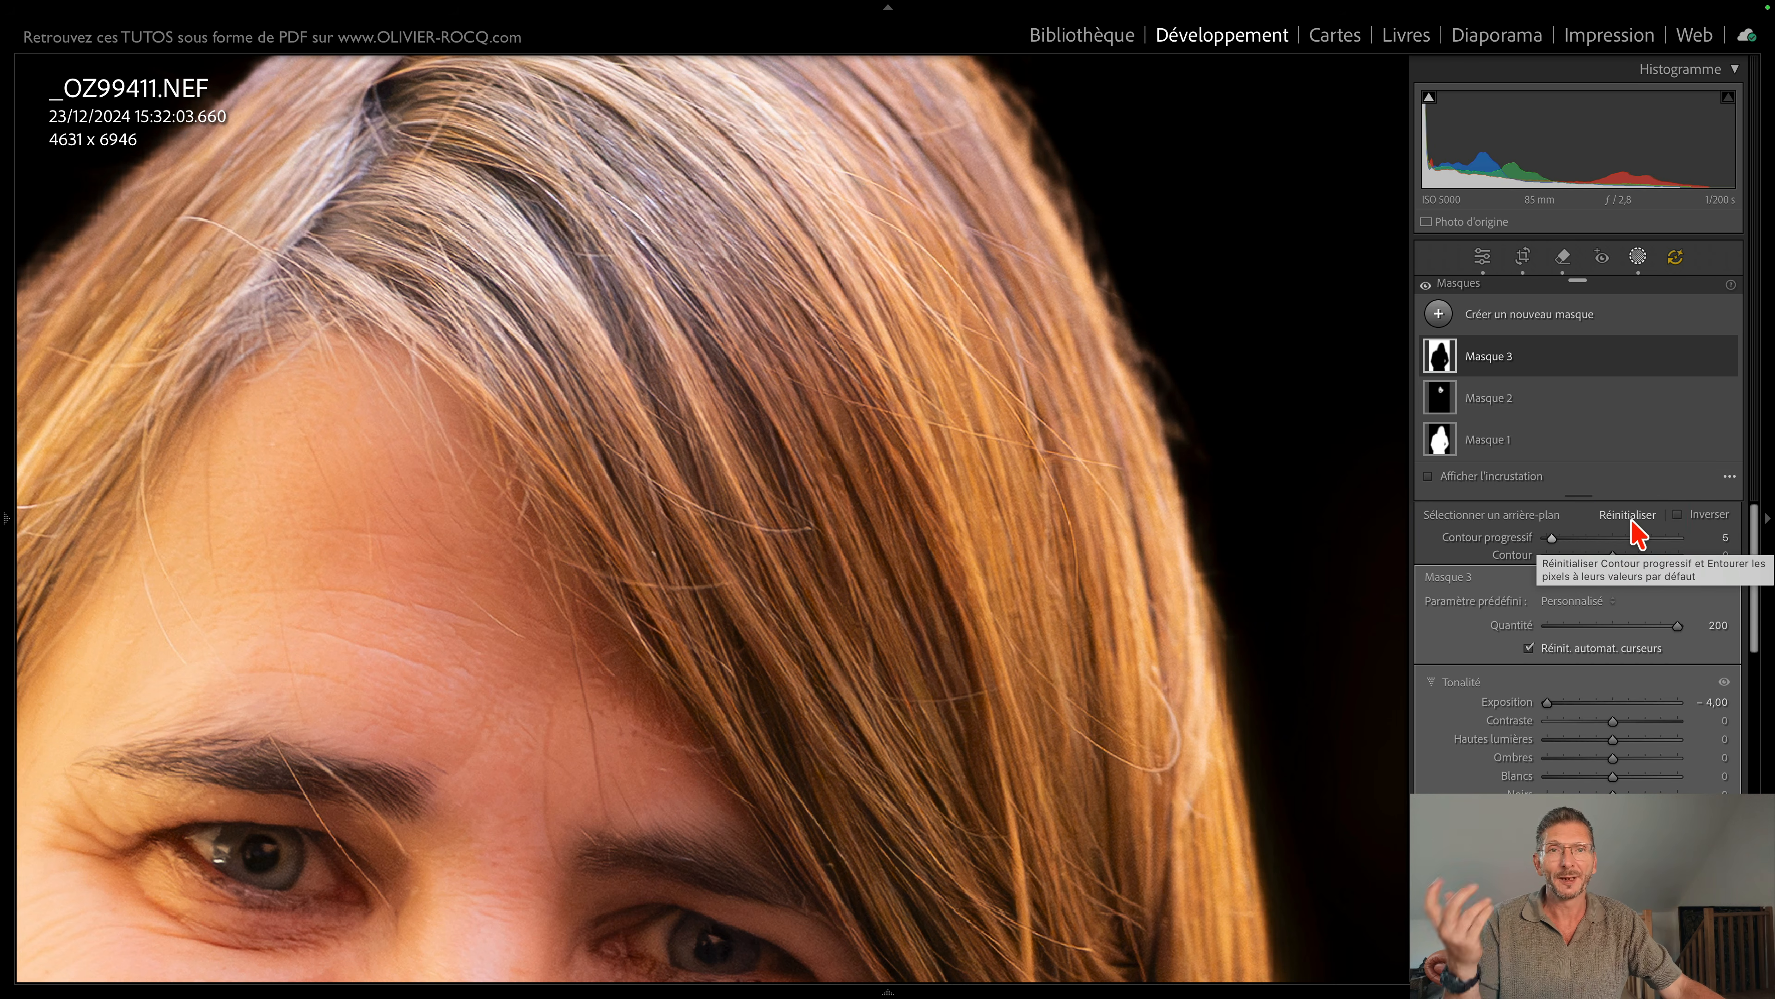
Step: Reset the background mask's contour settings to their defaults for comparison and undo the reset
click(1631, 523)
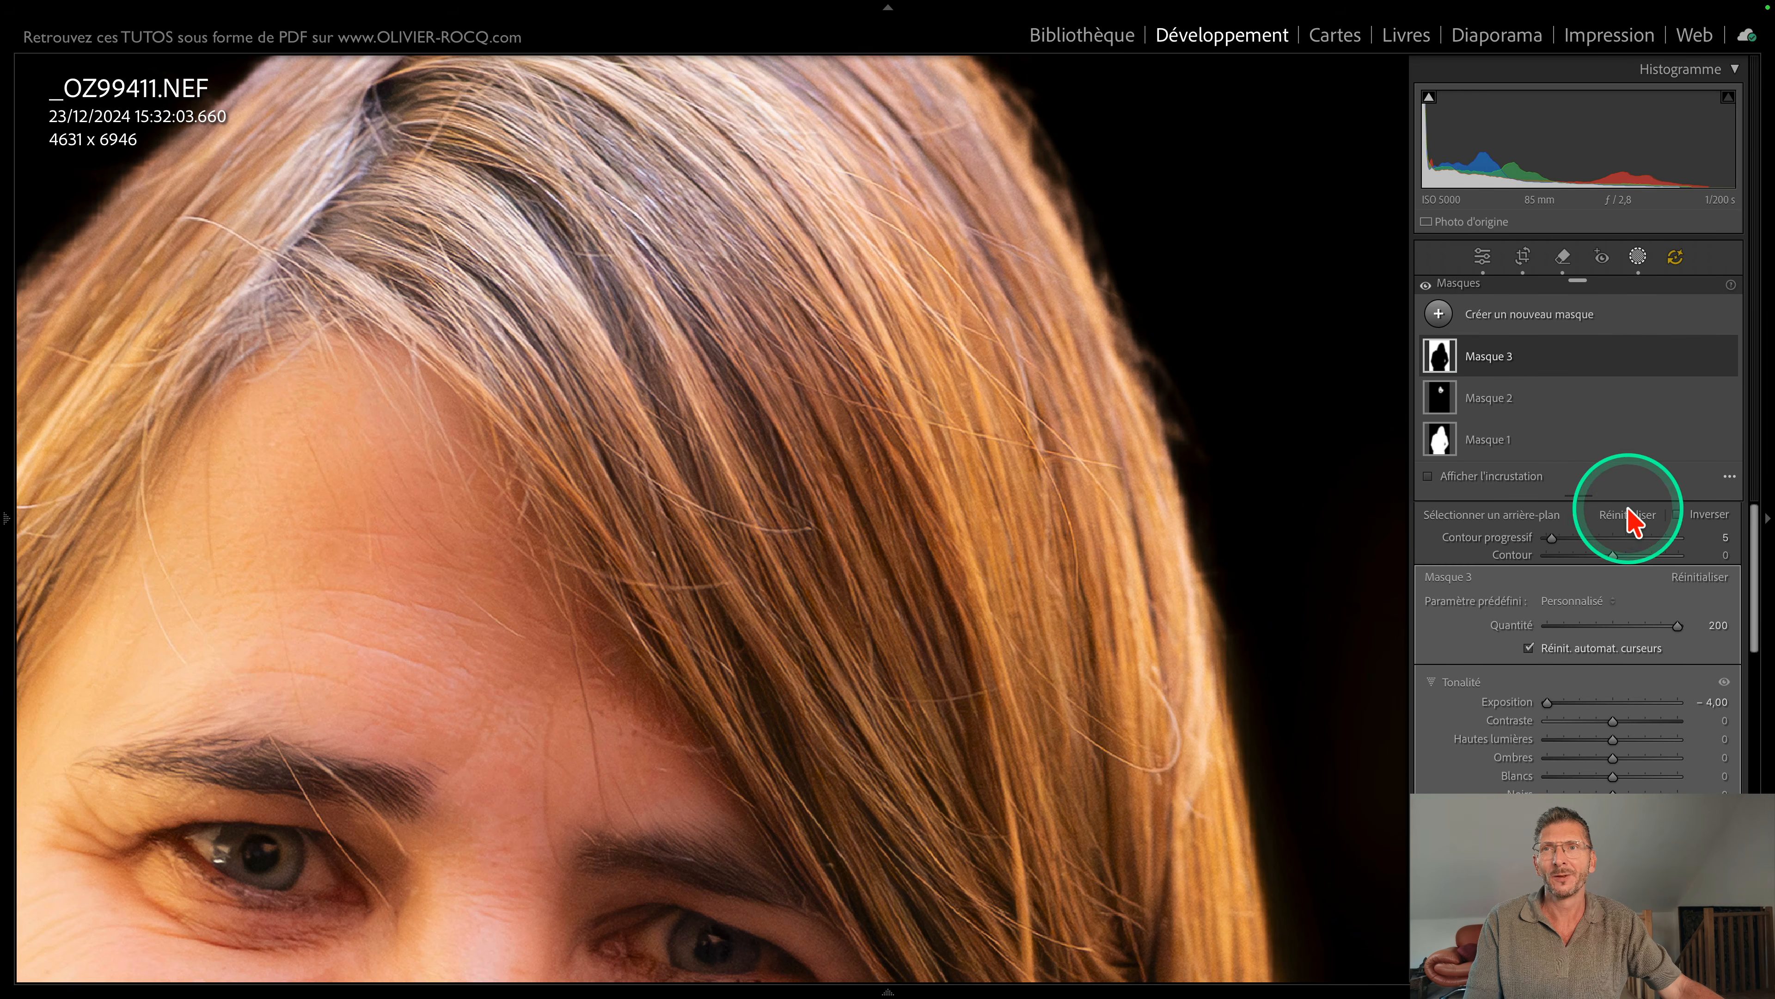
click(1610, 469)
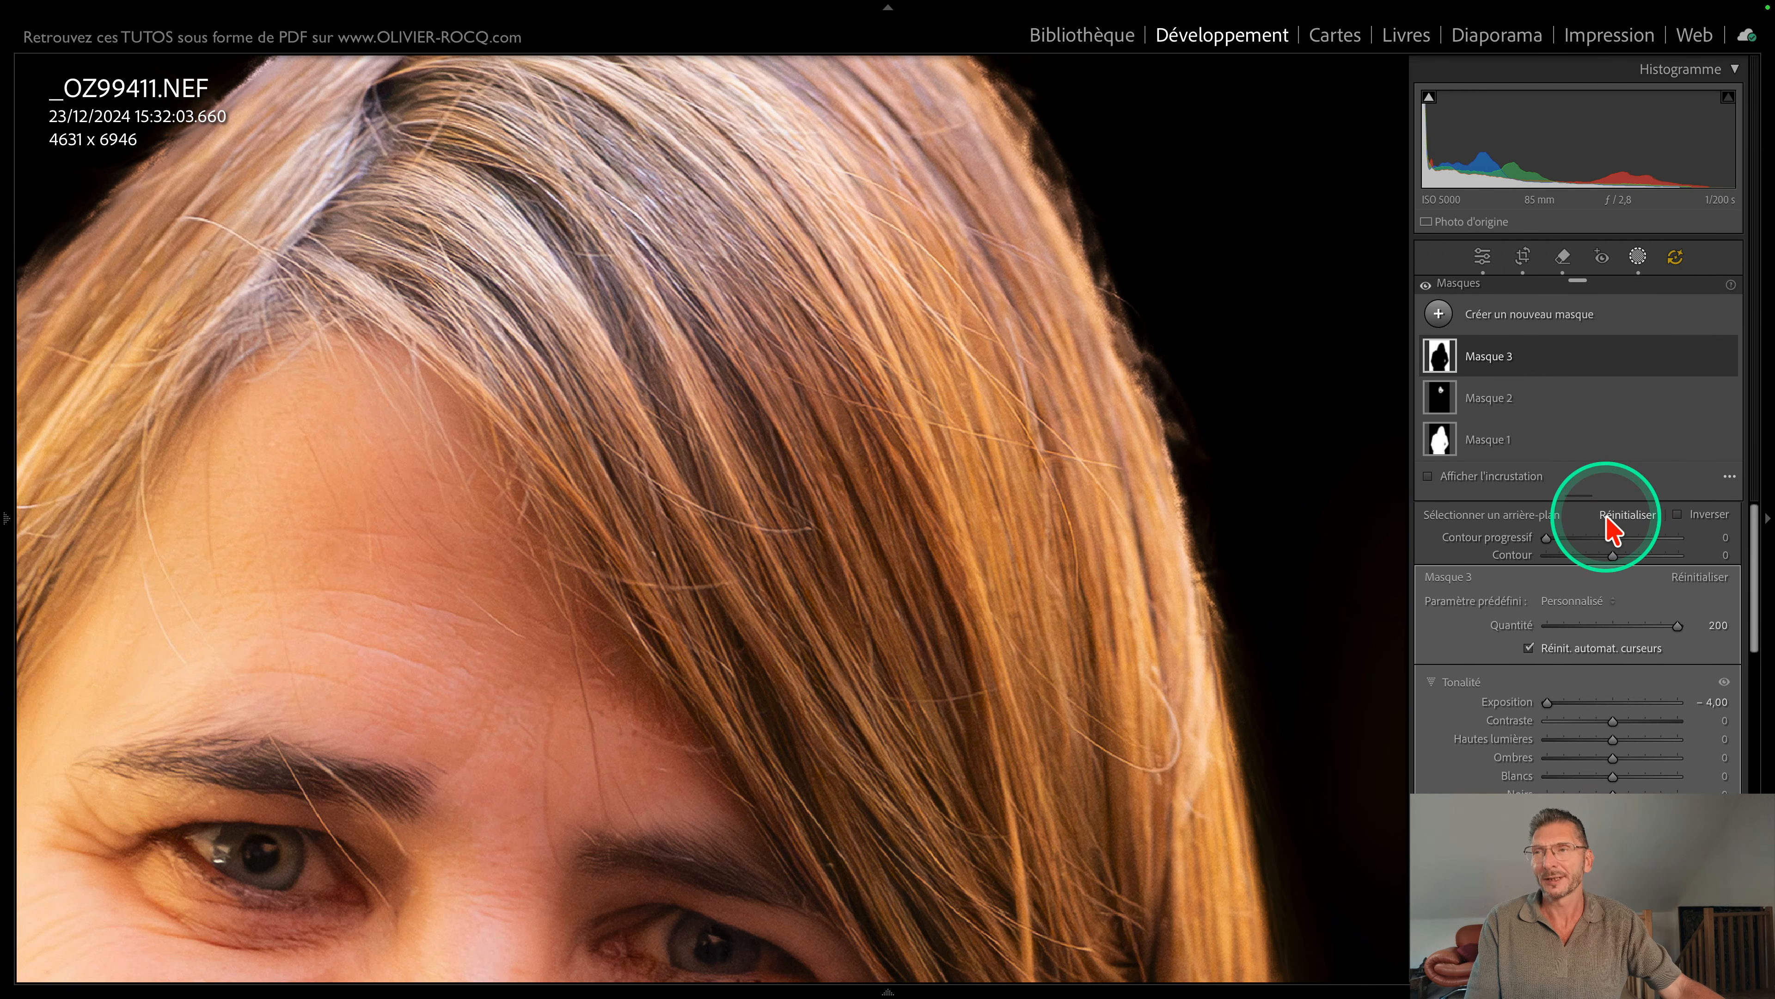
key(super+z)
Step: Lower the background mask's Contour through -4 and -11 to -50 and inspect the edge all around the hair
drag(1612, 555, 1607, 557)
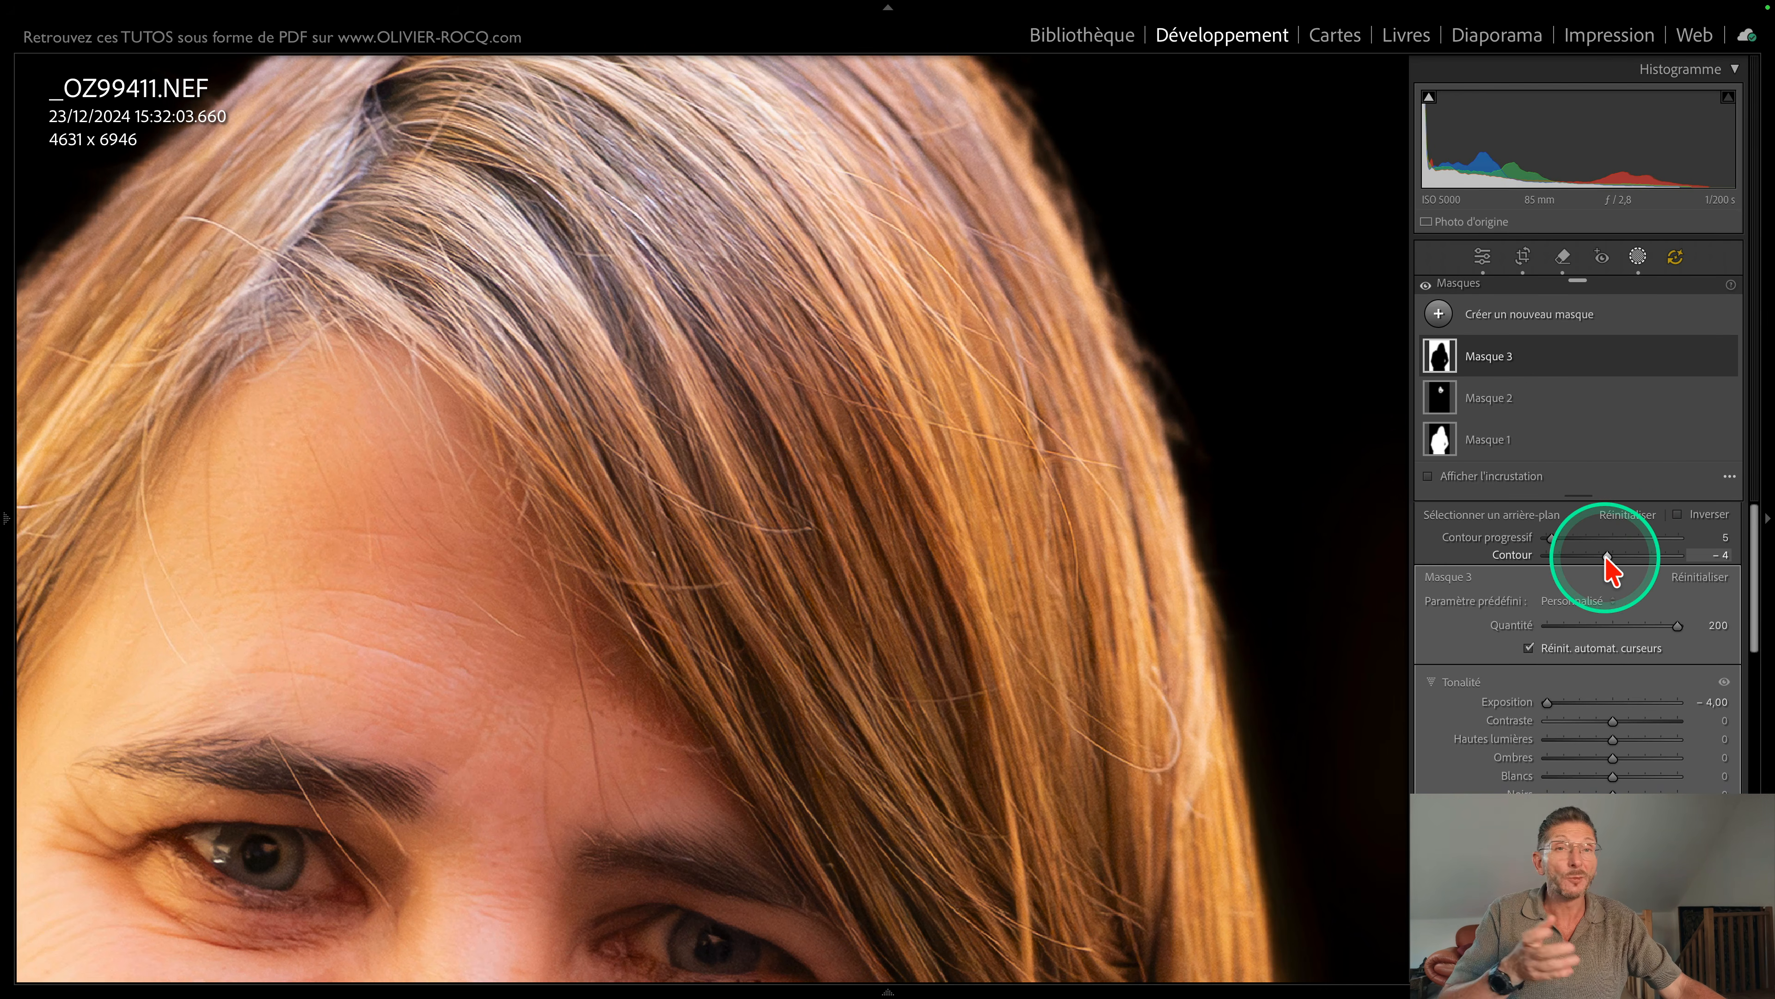
mouse_move(1606, 557)
mouse_down()
mouse_move(1675, 557)
mouse_move(1598, 556)
mouse_up()
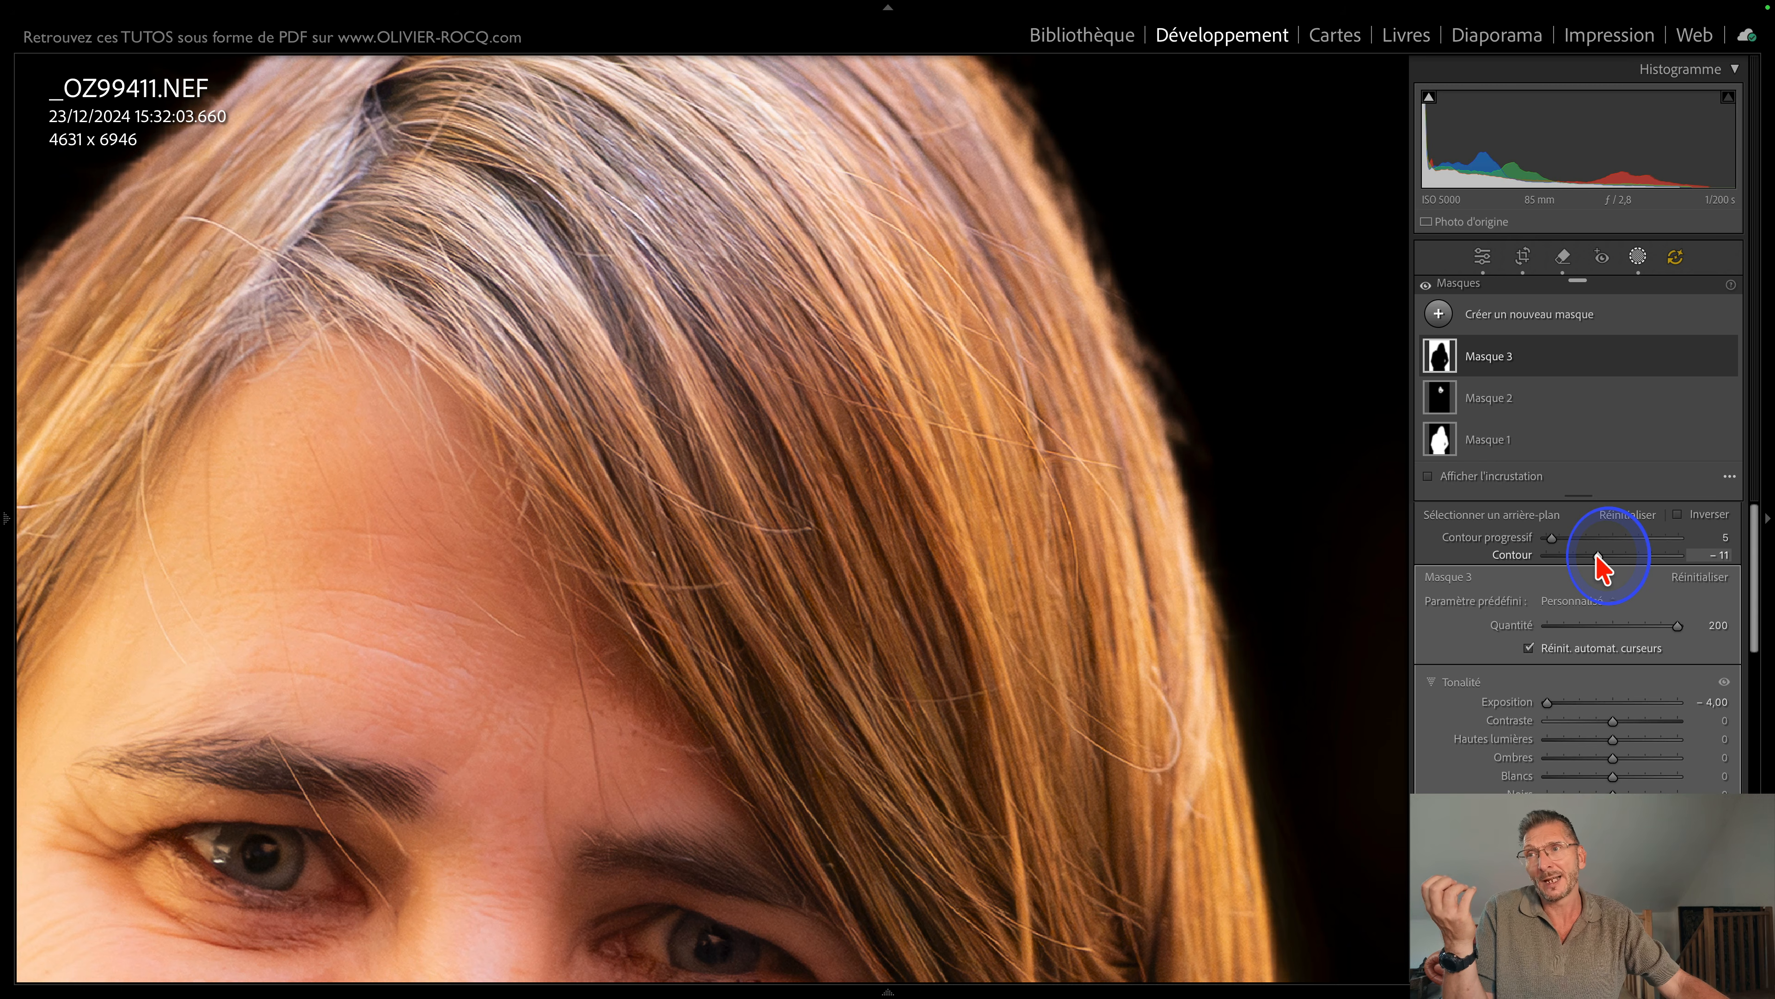
drag(1594, 555, 1534, 556)
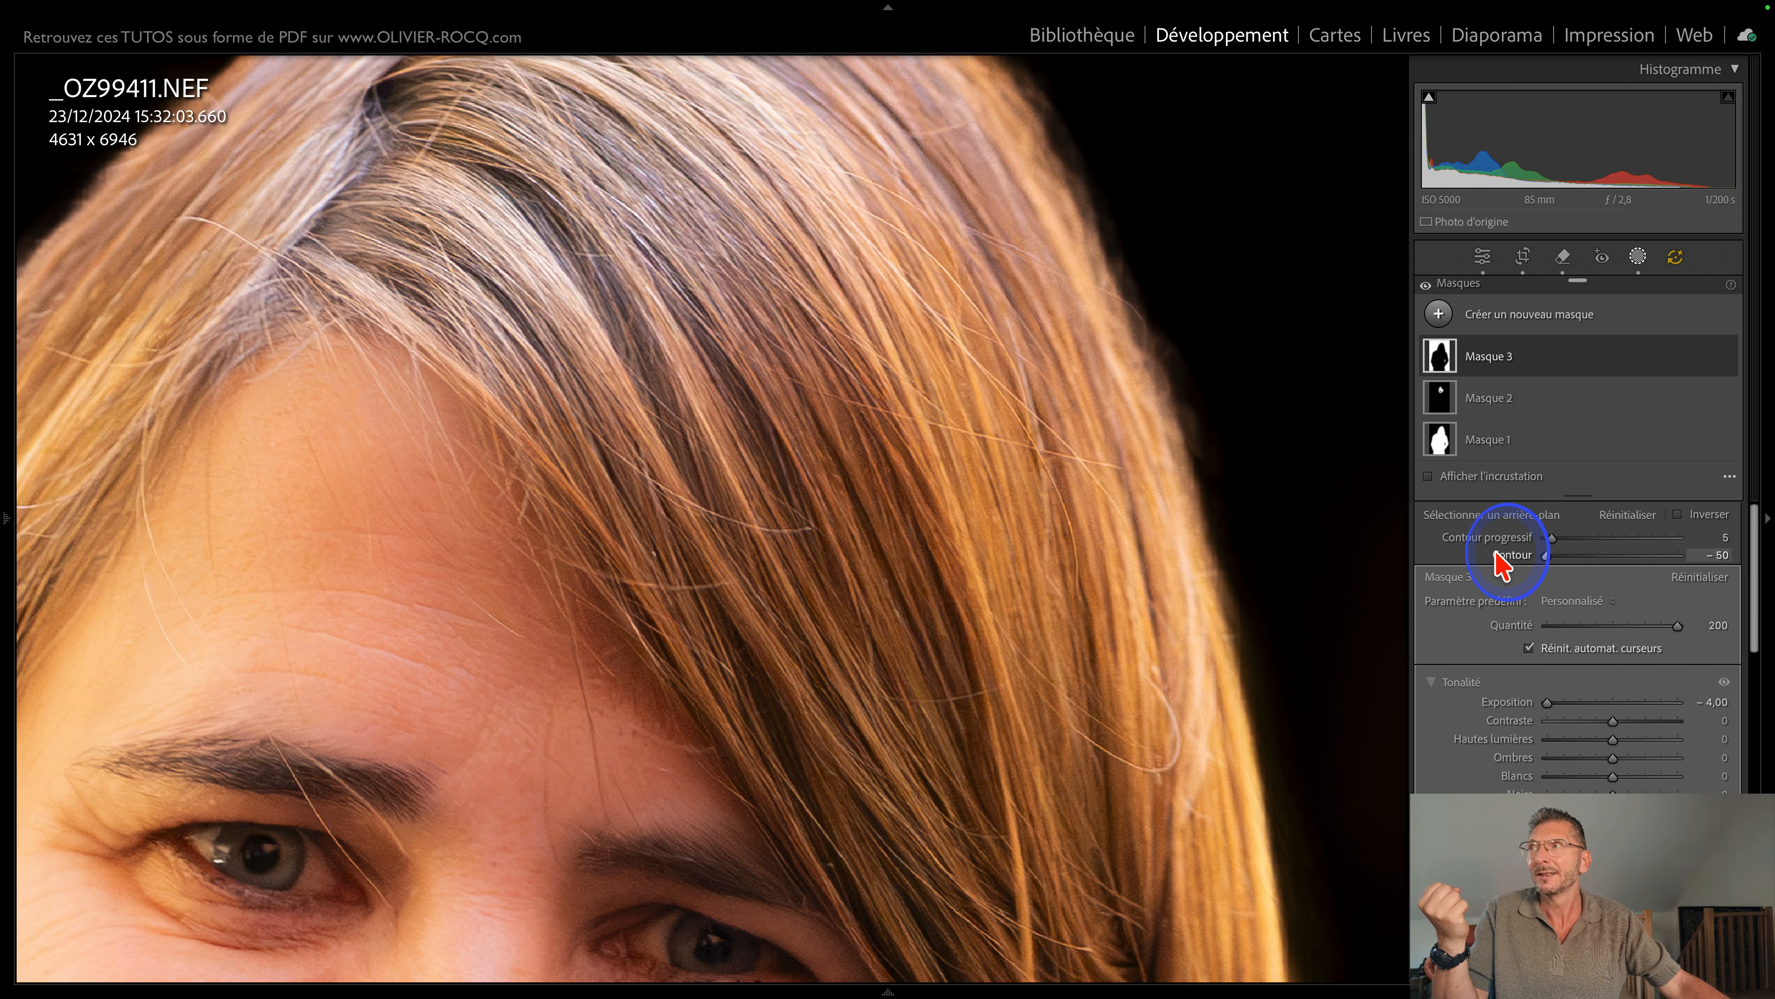
key(space)
drag(971, 543, 825, 231)
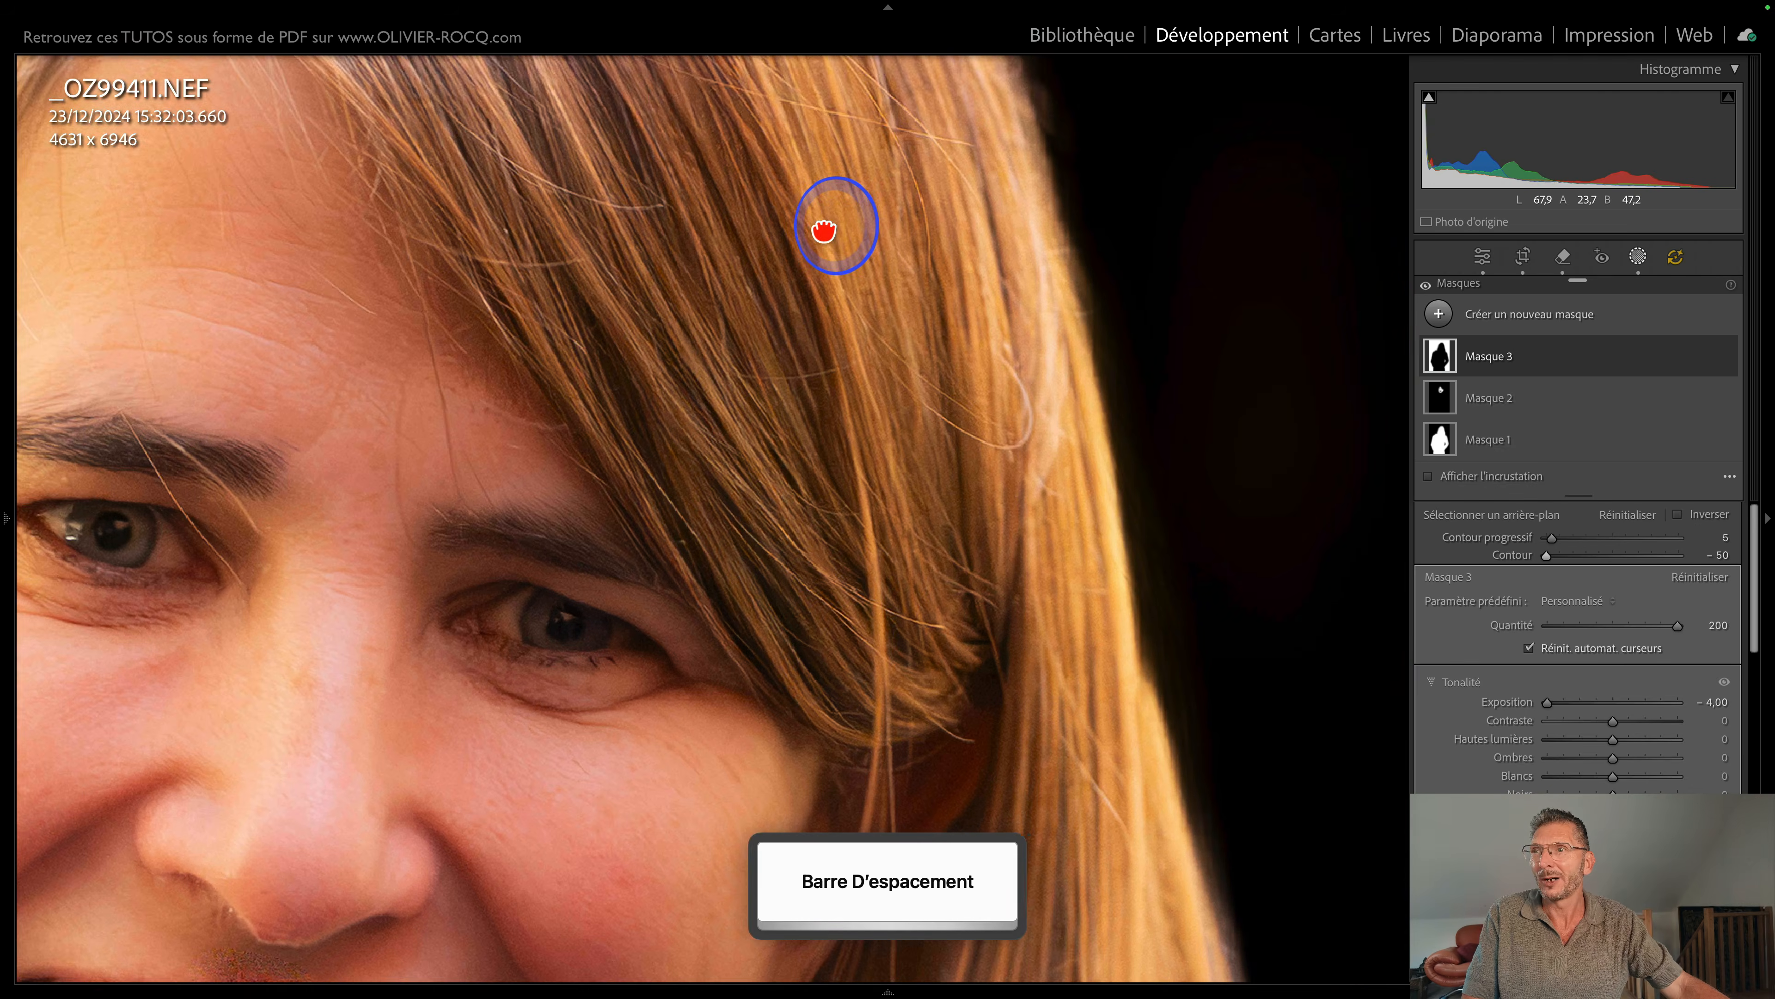
mouse_move(952, 535)
mouse_down()
mouse_move(932, 483)
mouse_move(940, 544)
mouse_up()
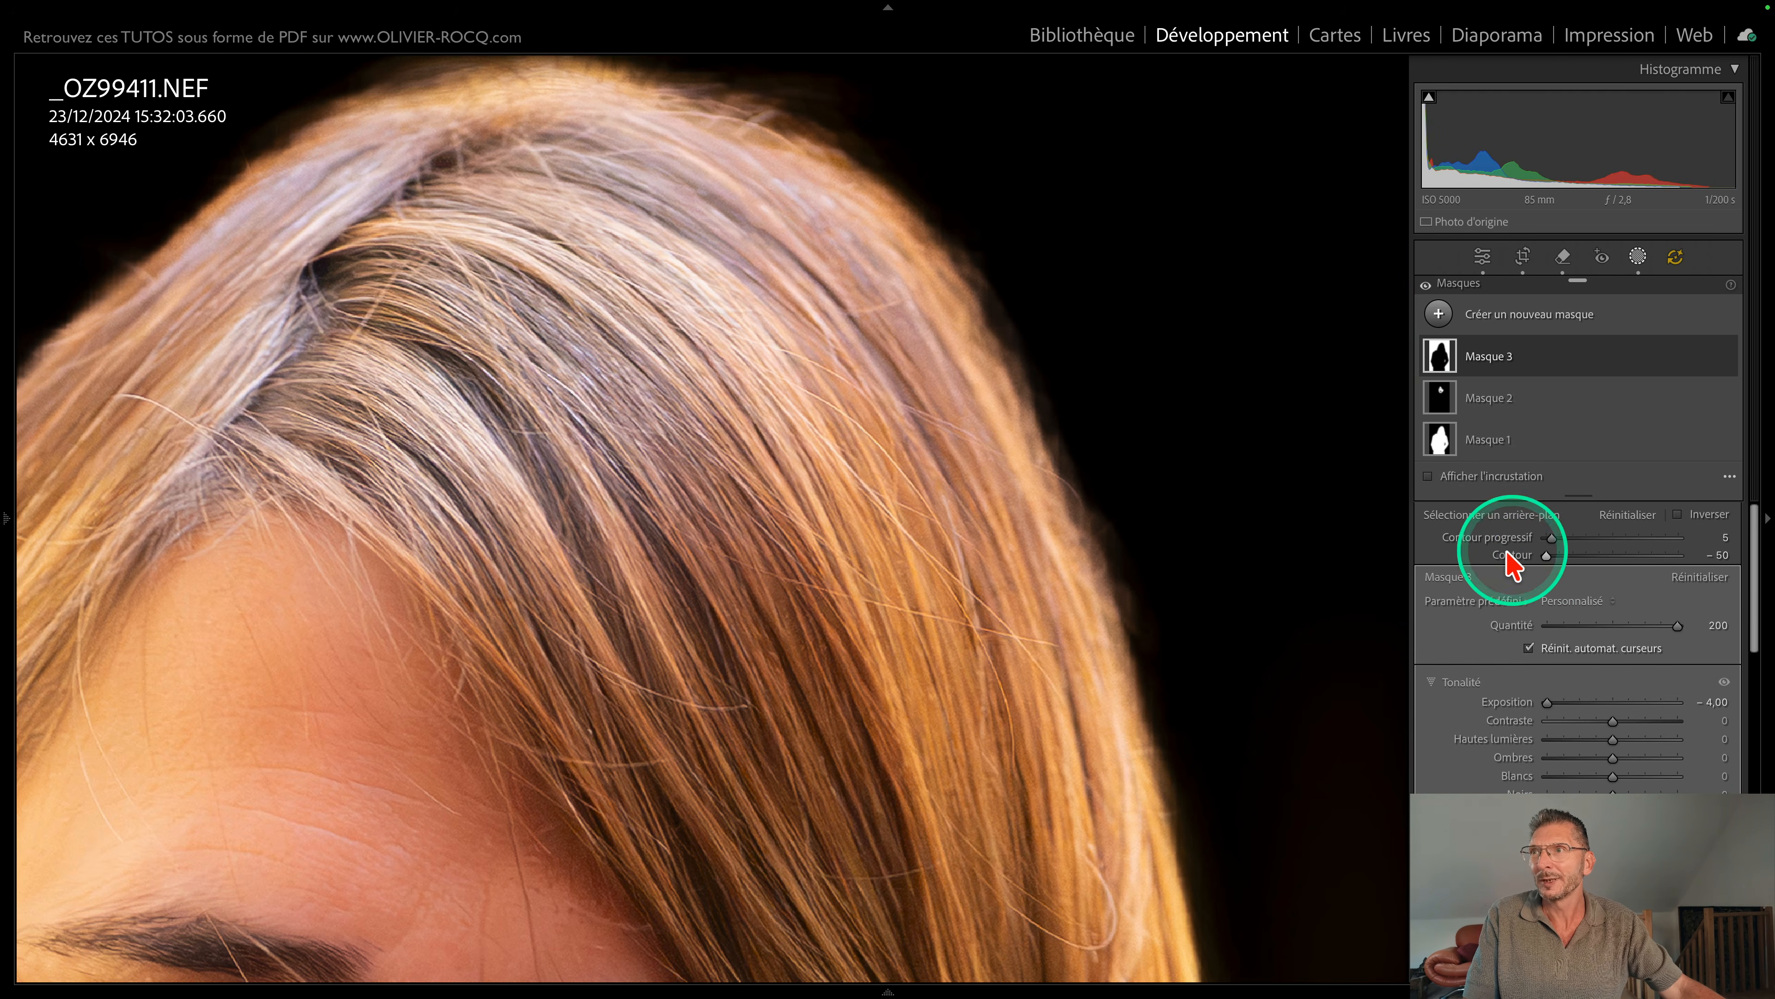
key(space)
drag(979, 587, 1347, 484)
drag(783, 526, 748, 579)
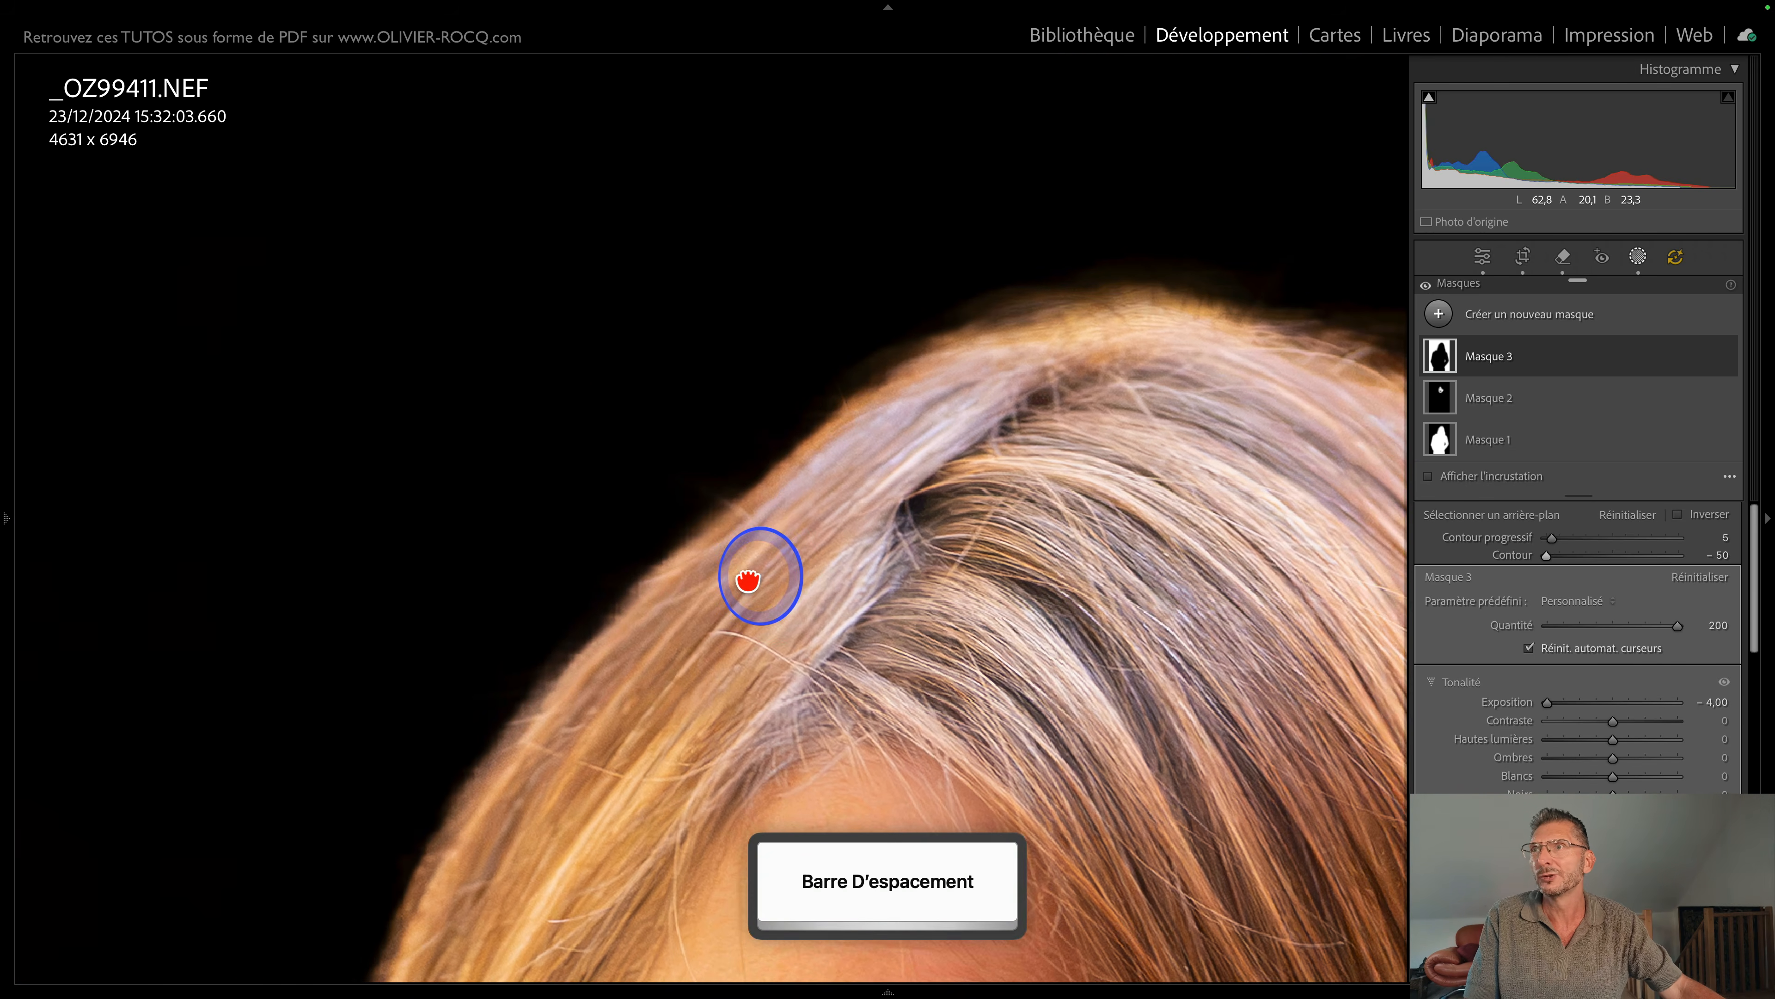
Step: Reset the background mask's Contour for comparison, and set it to -50 with Contour progressif at 9
double_click(1546, 556)
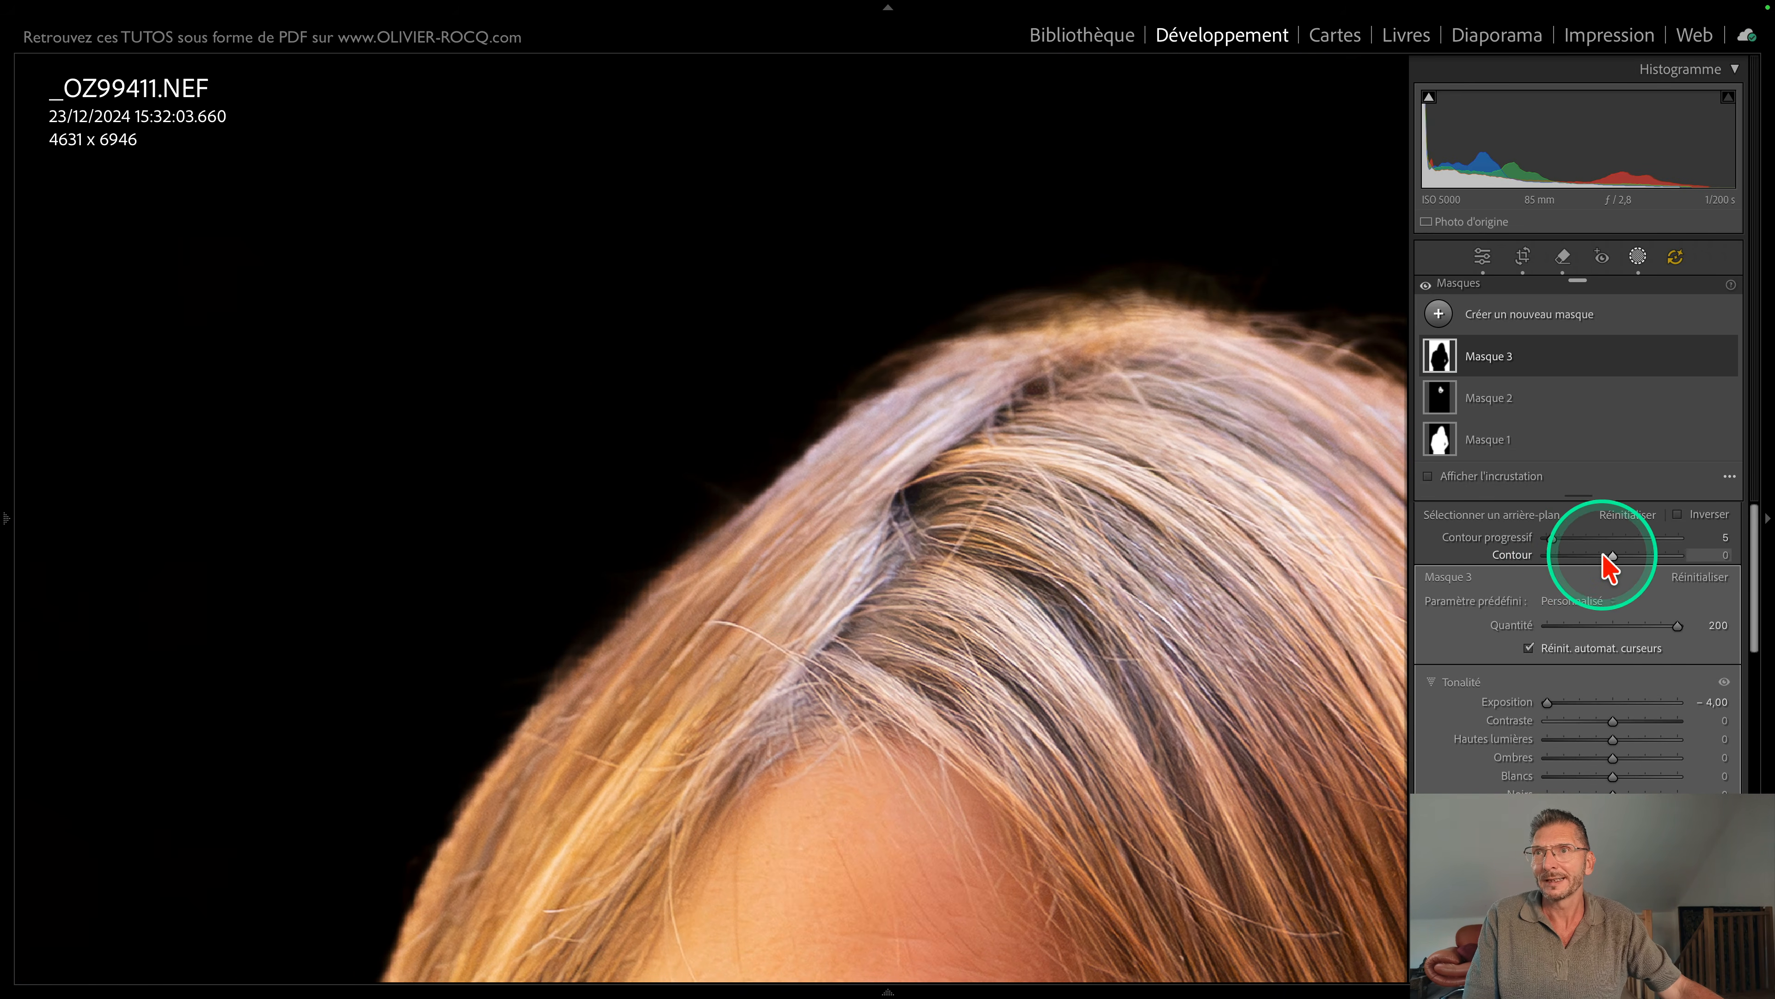
drag(1614, 560, 1554, 539)
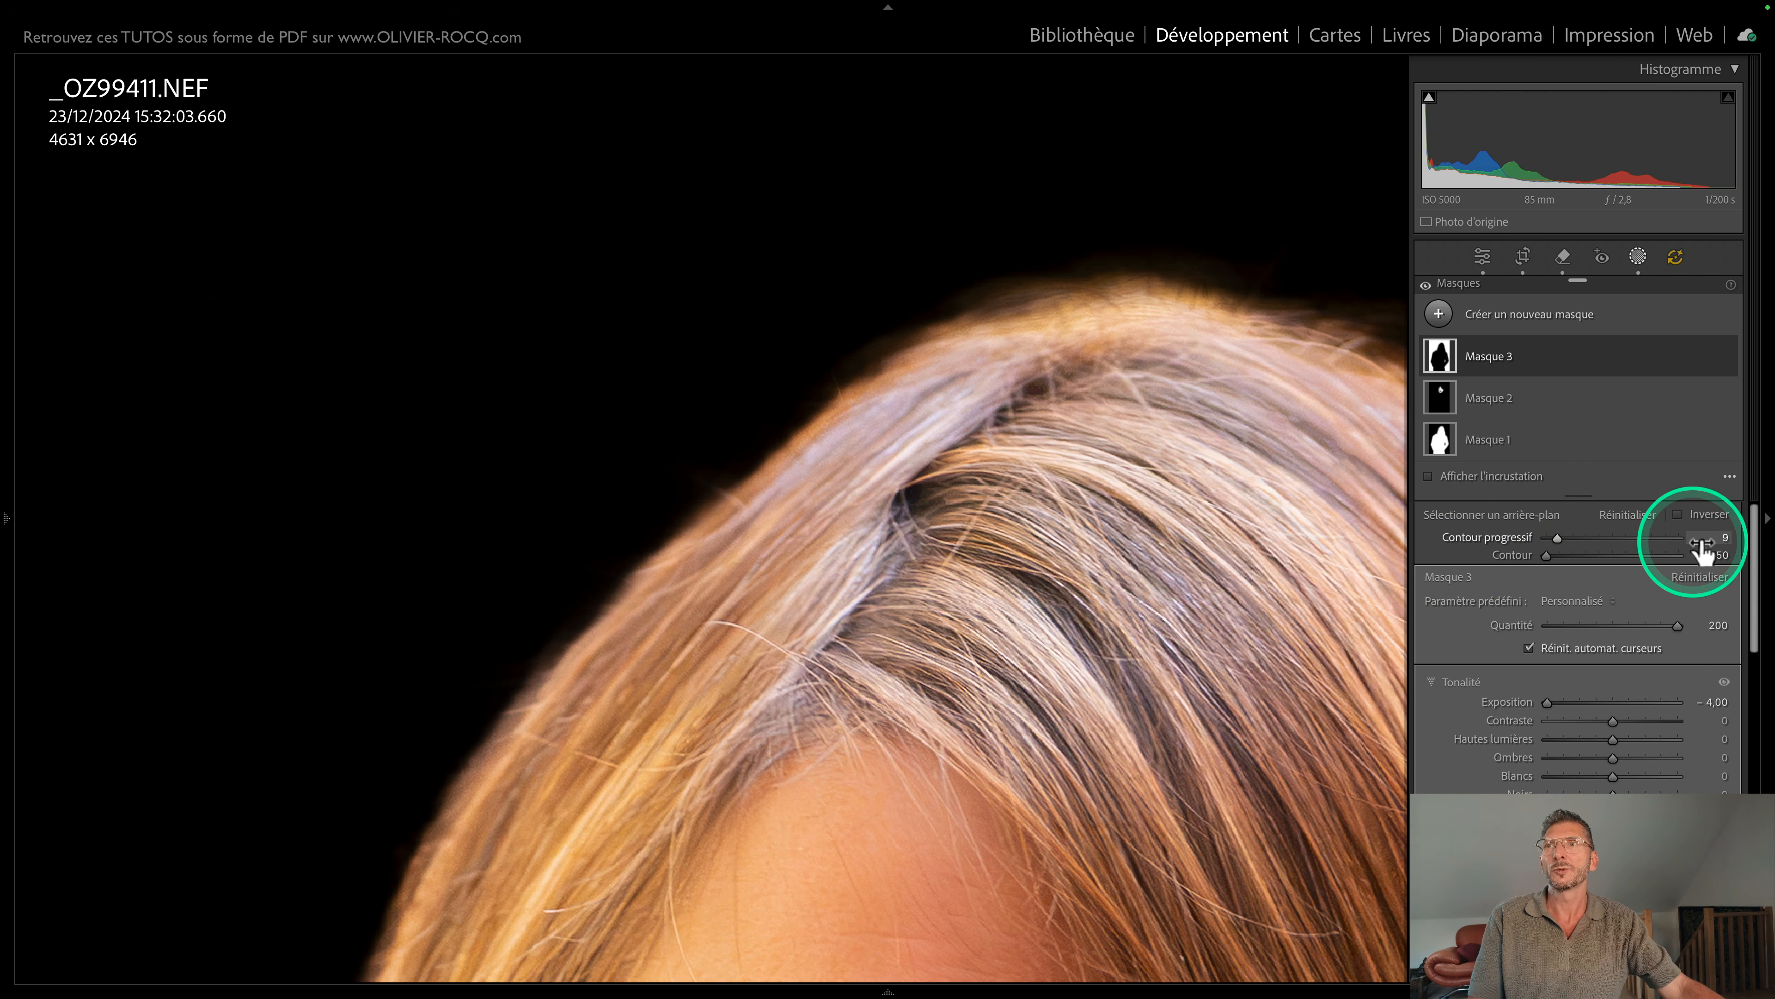
Step: Show the mask overlay and compare the contour settings against their defaults by resetting them and undoing the reset
key(o)
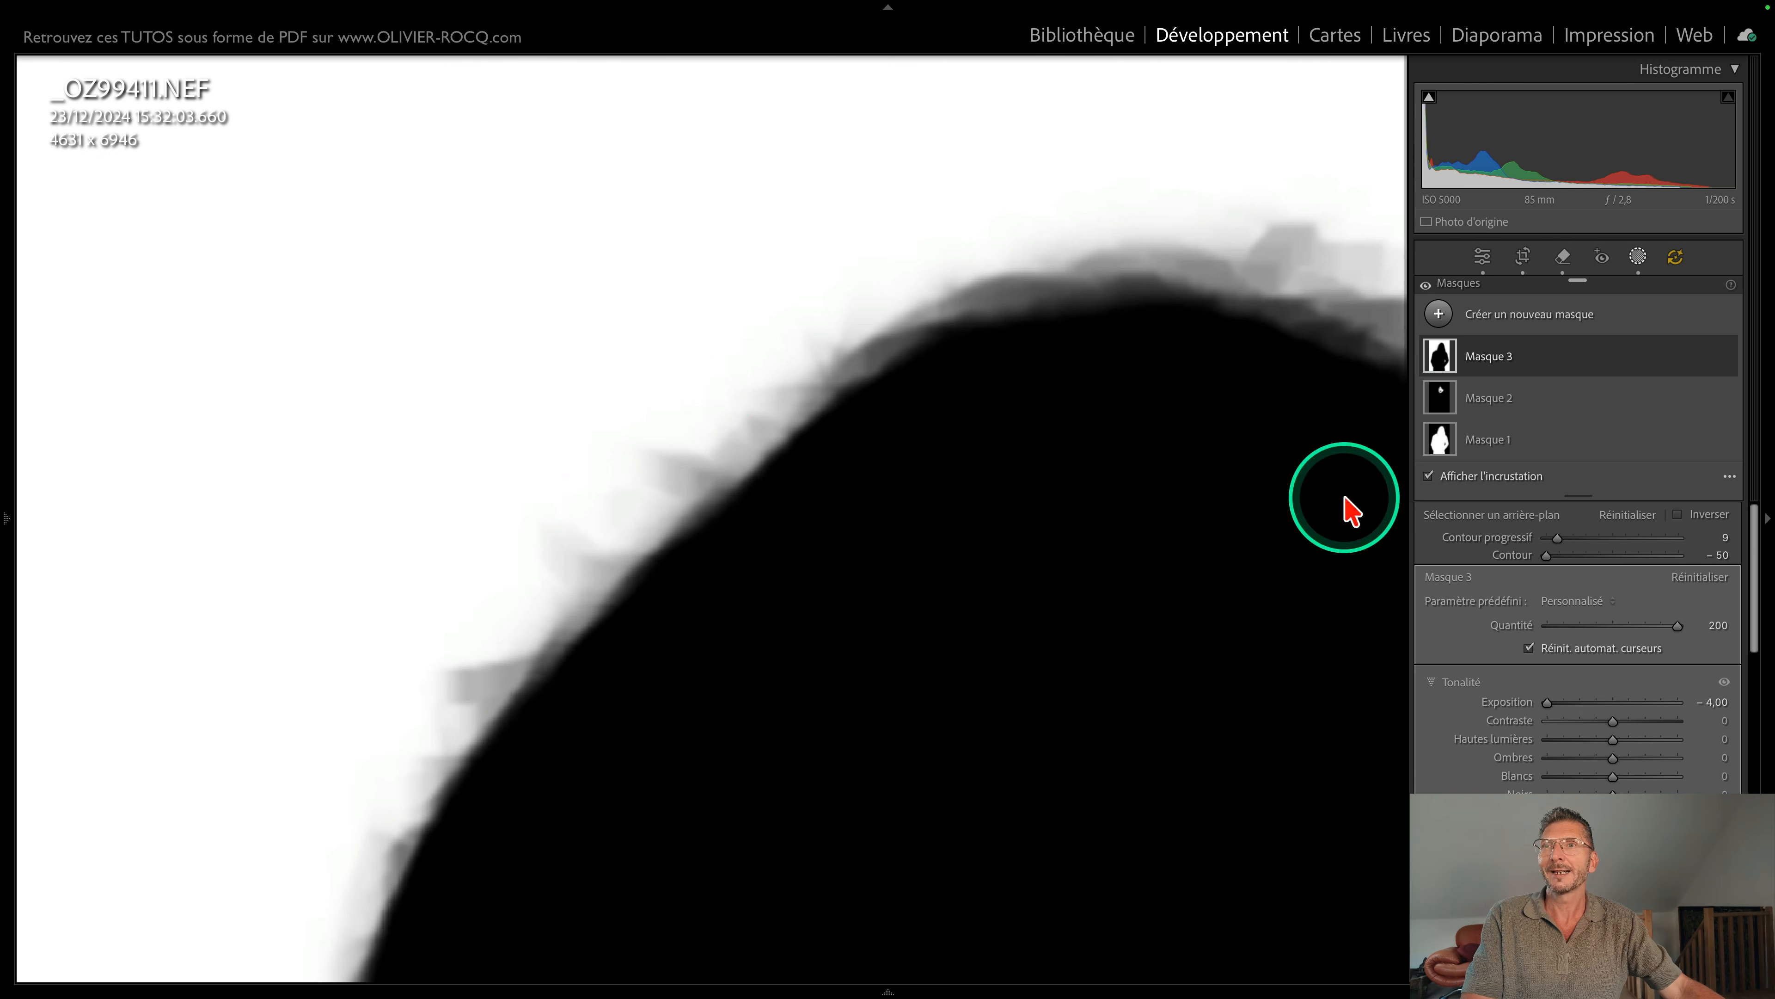
click(1620, 516)
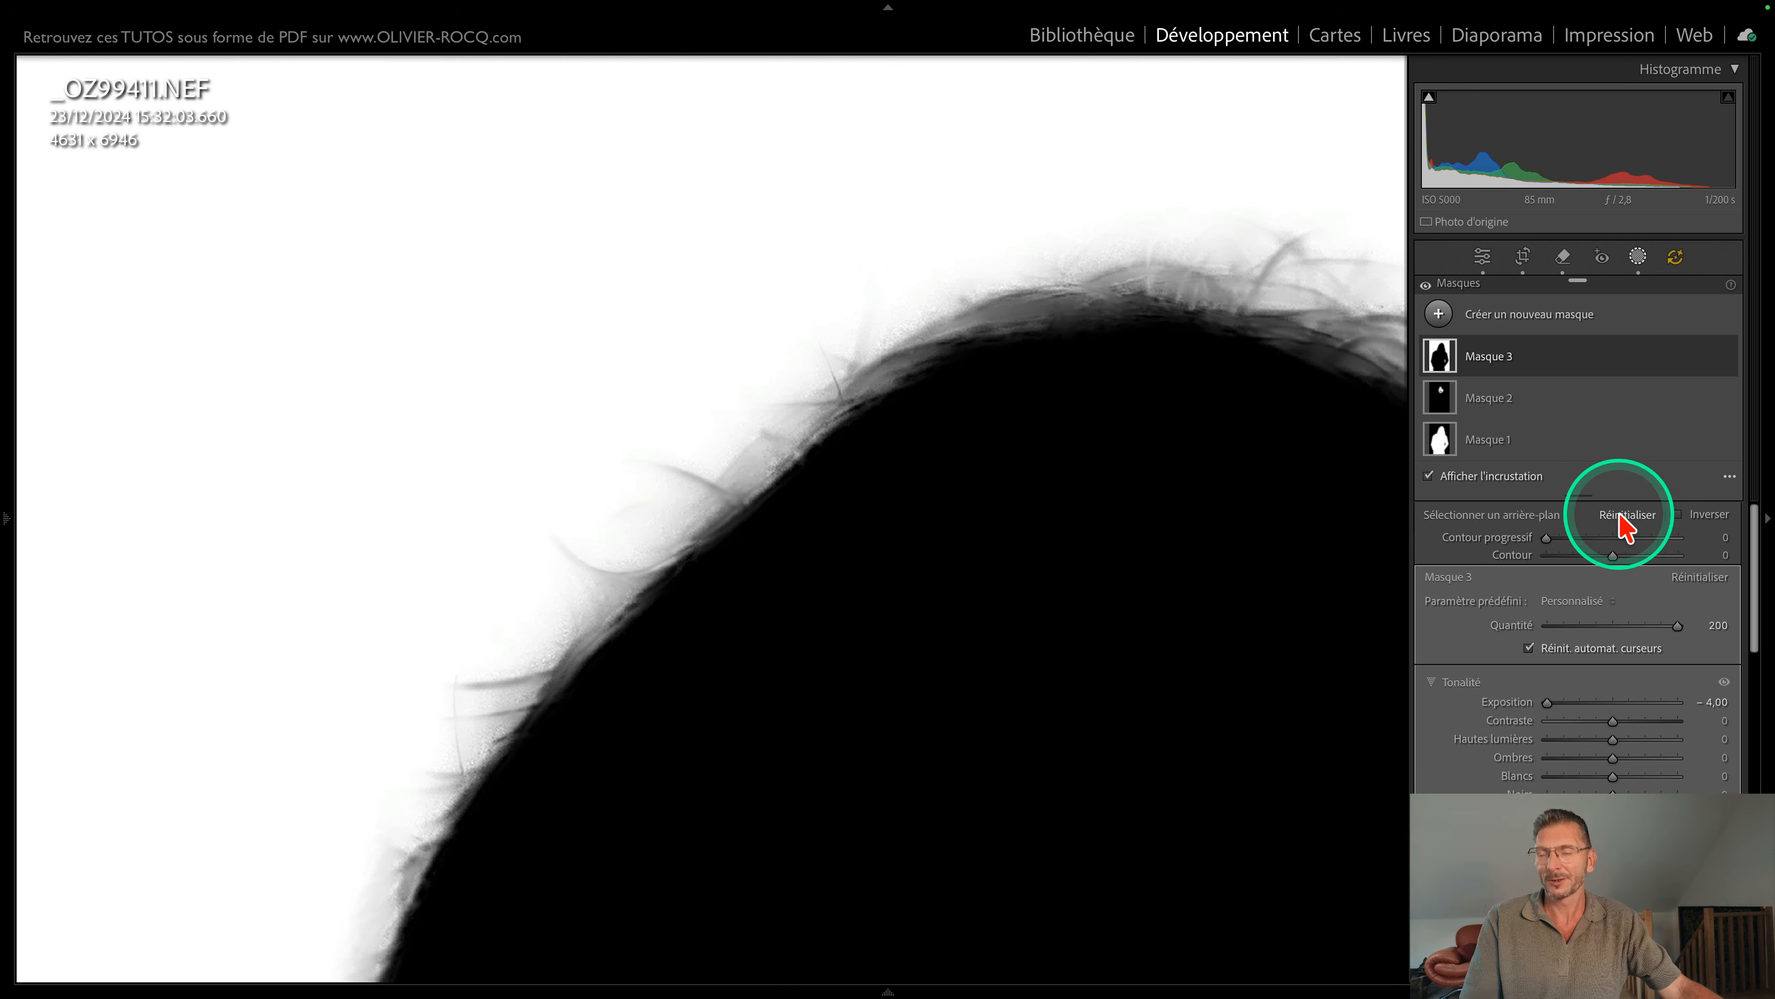
key(super+z)
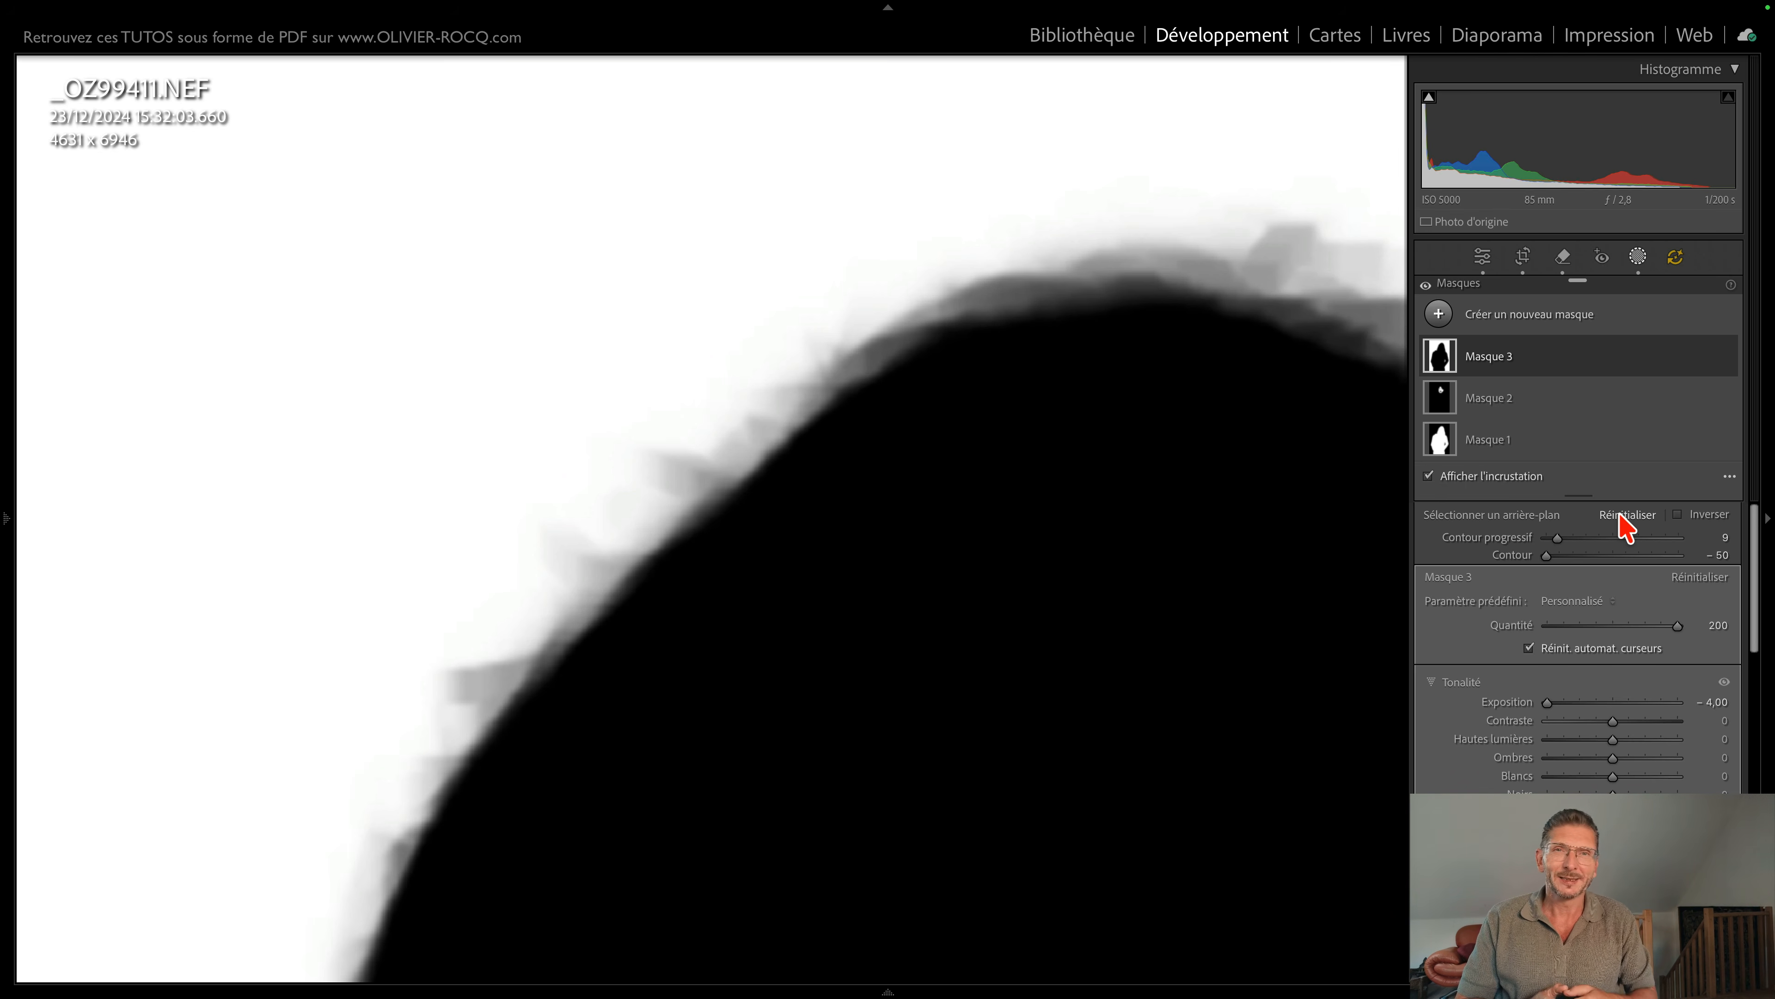
Step: Switch to the architecture photo DSC_8765.NEF and convert it to black and white
click(1069, 536)
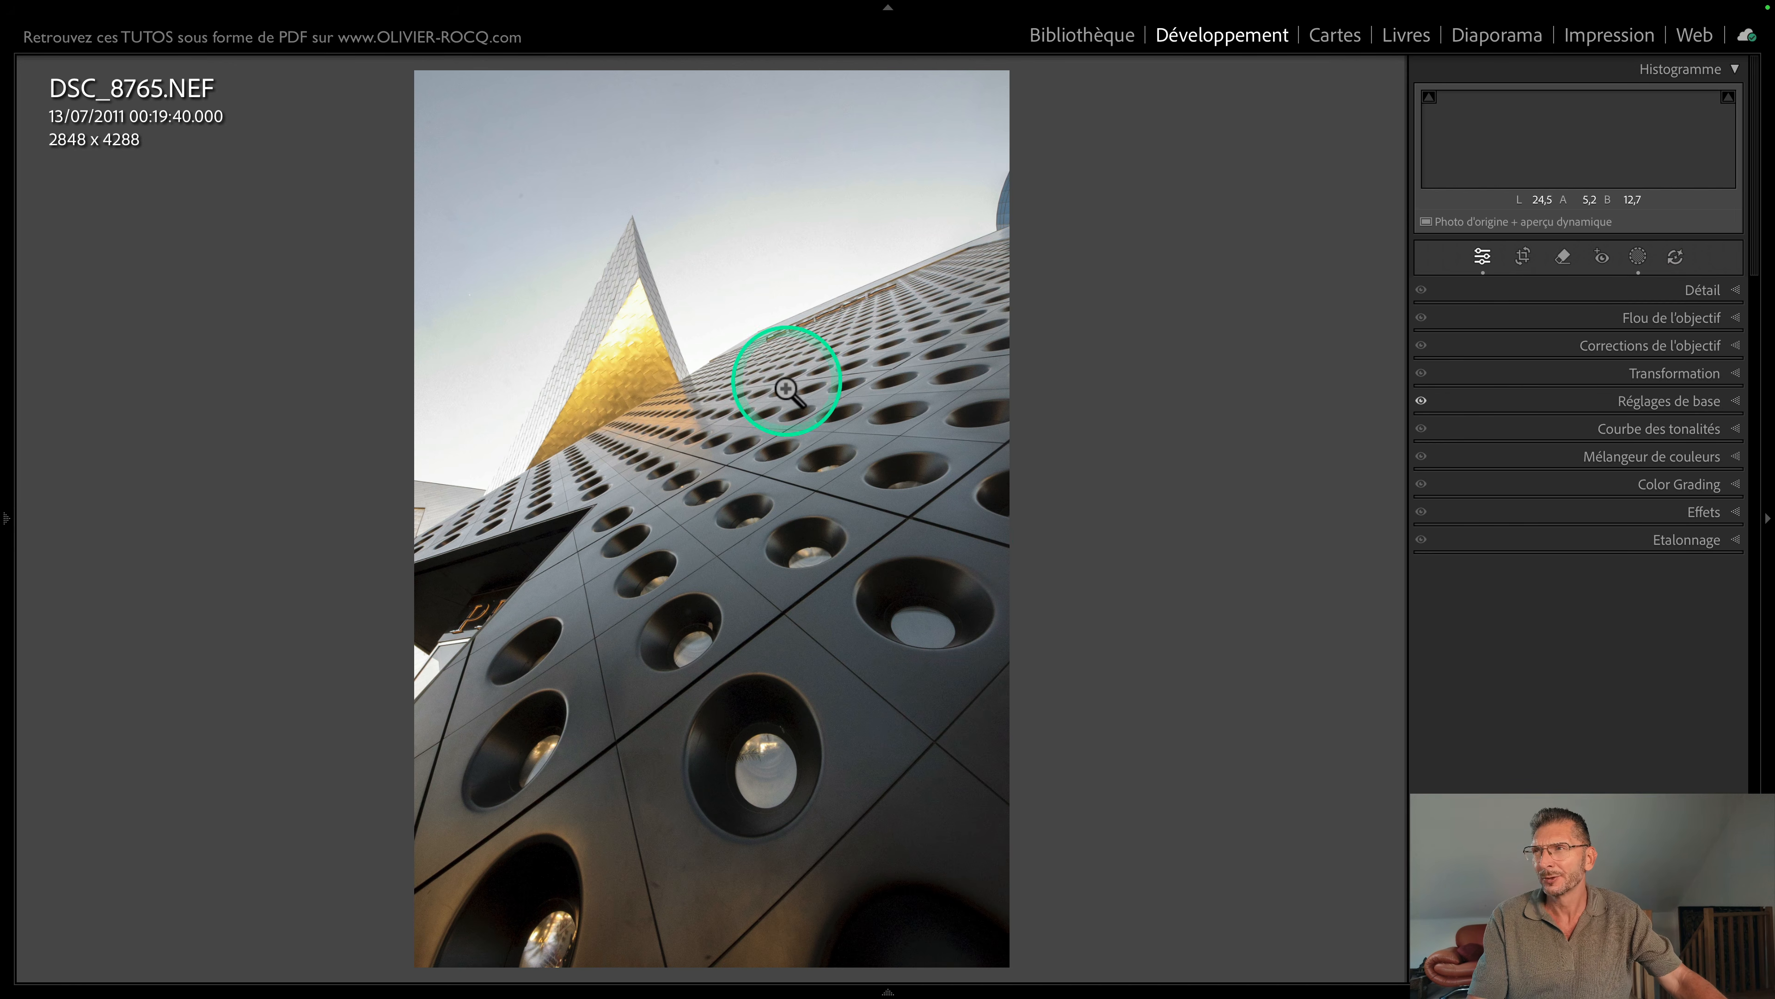
drag(627, 340, 622, 385)
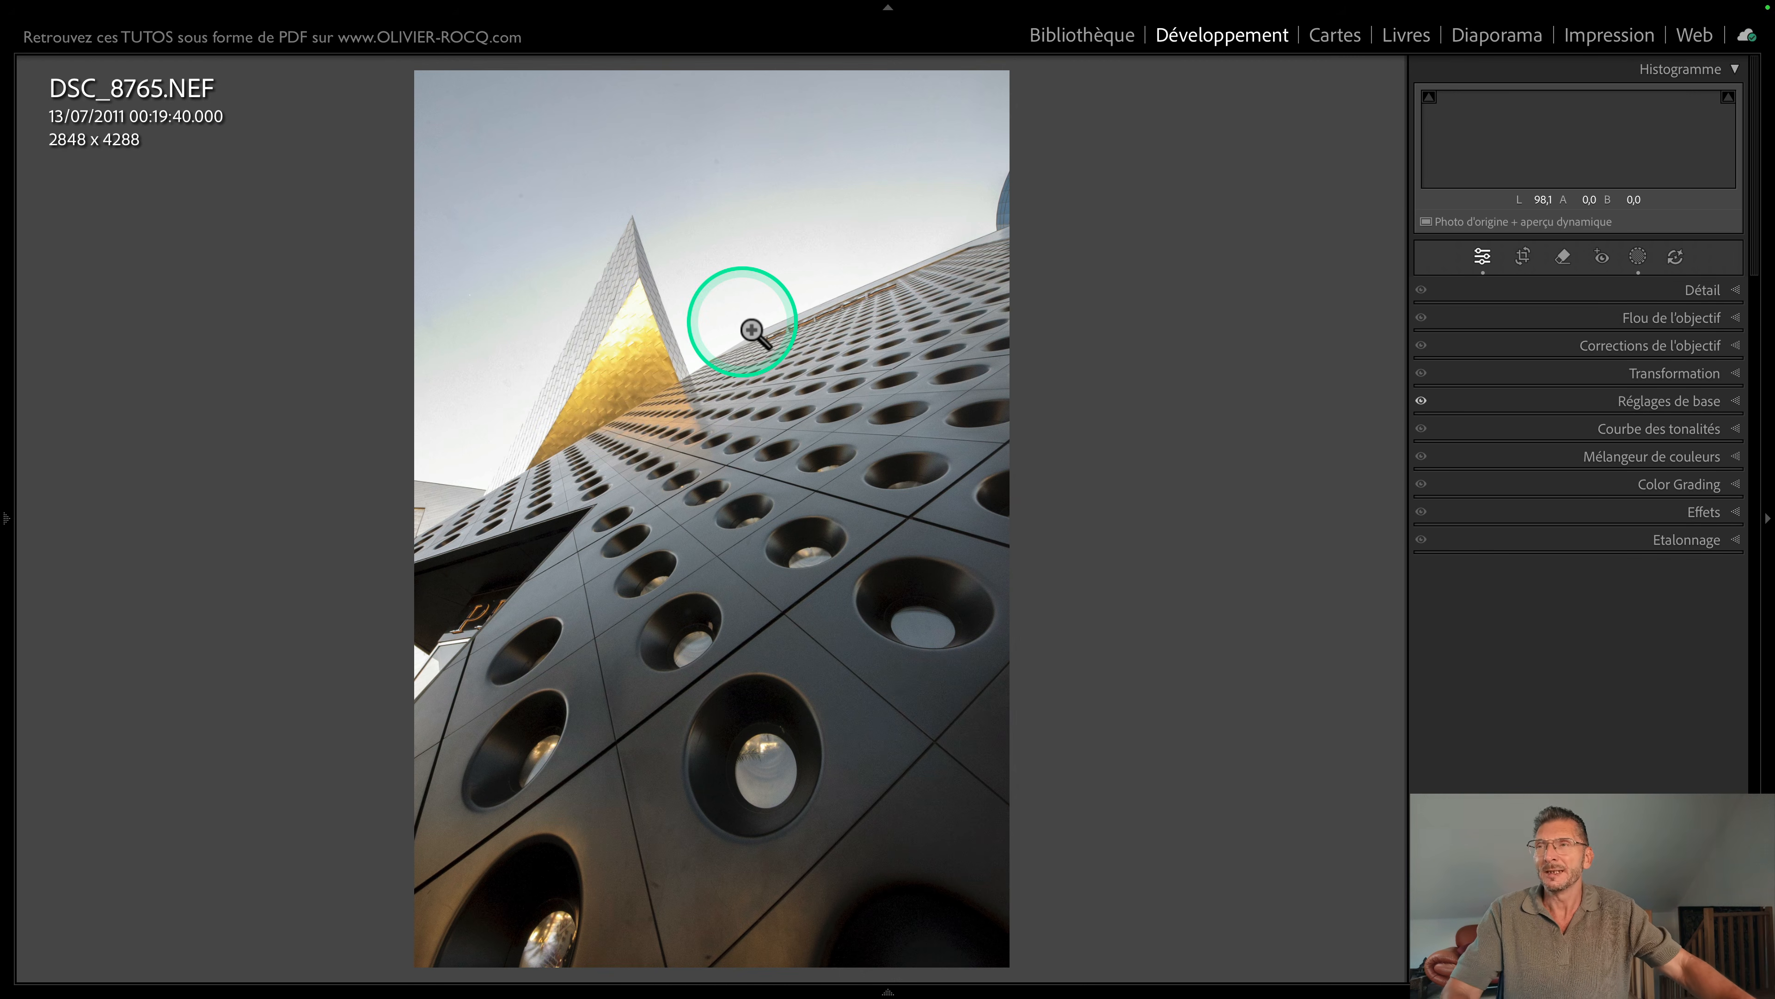
key(v)
Step: Add a new mask to the architecture photo that automatically selects the sky
click(1639, 259)
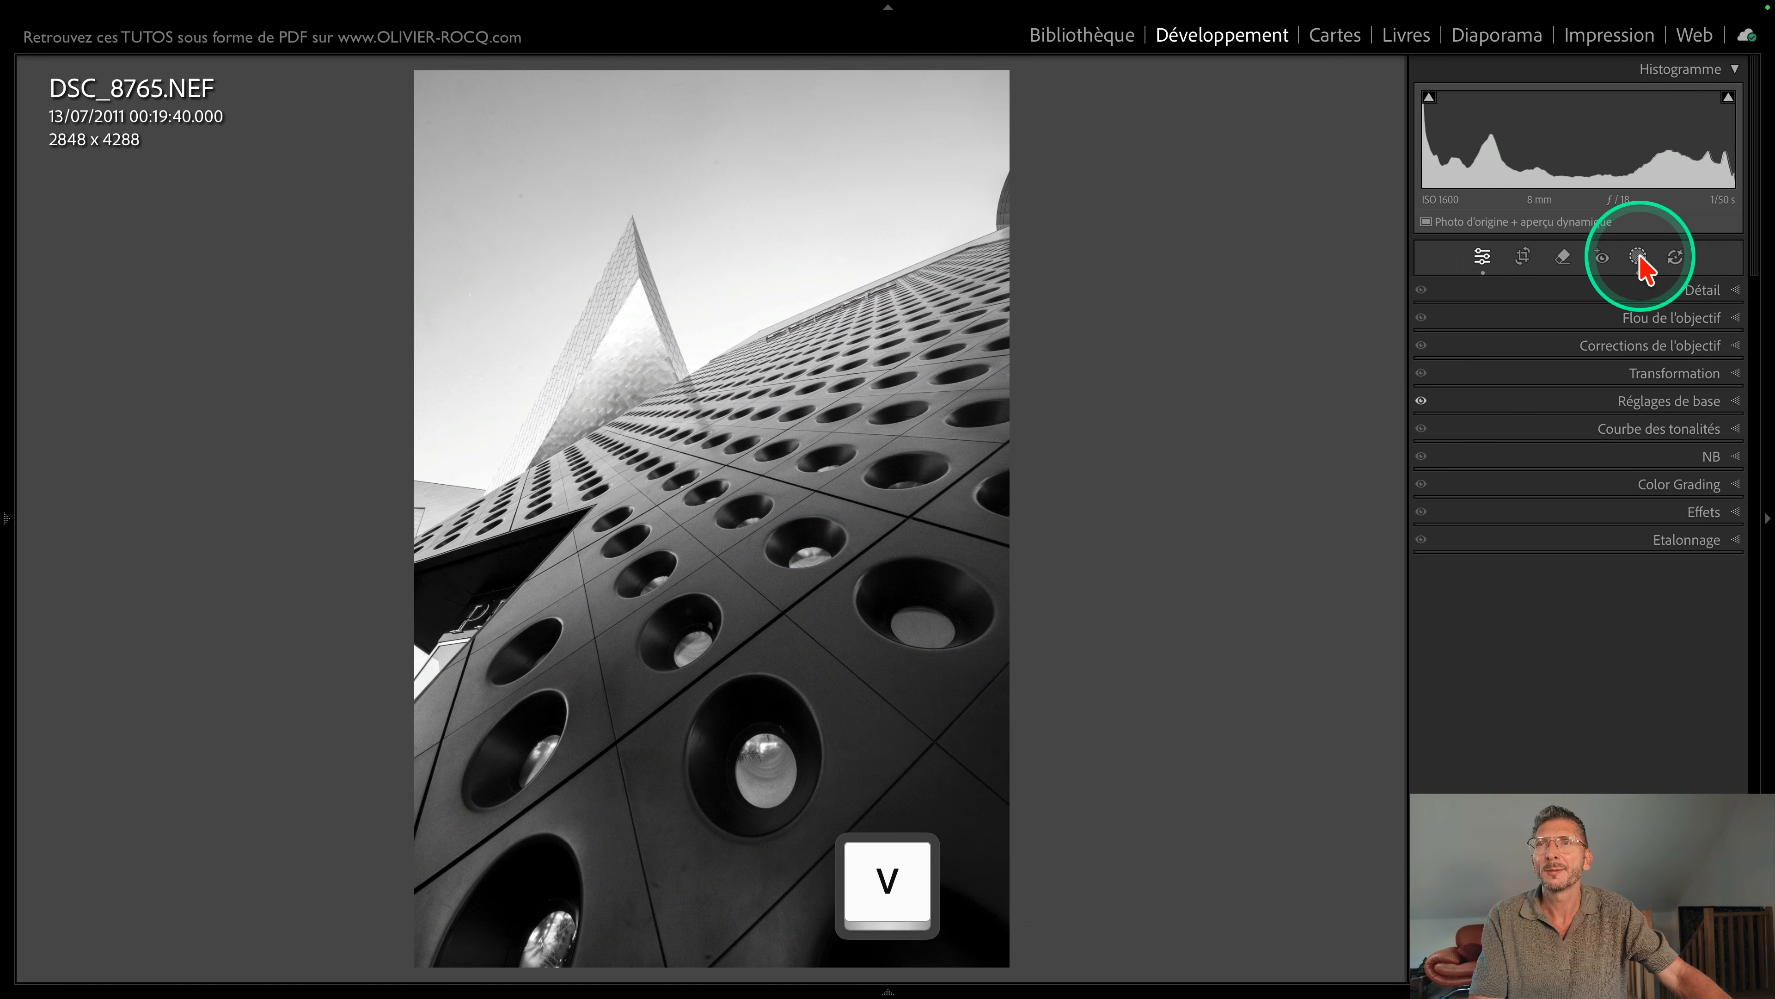
click(1514, 320)
click(1550, 384)
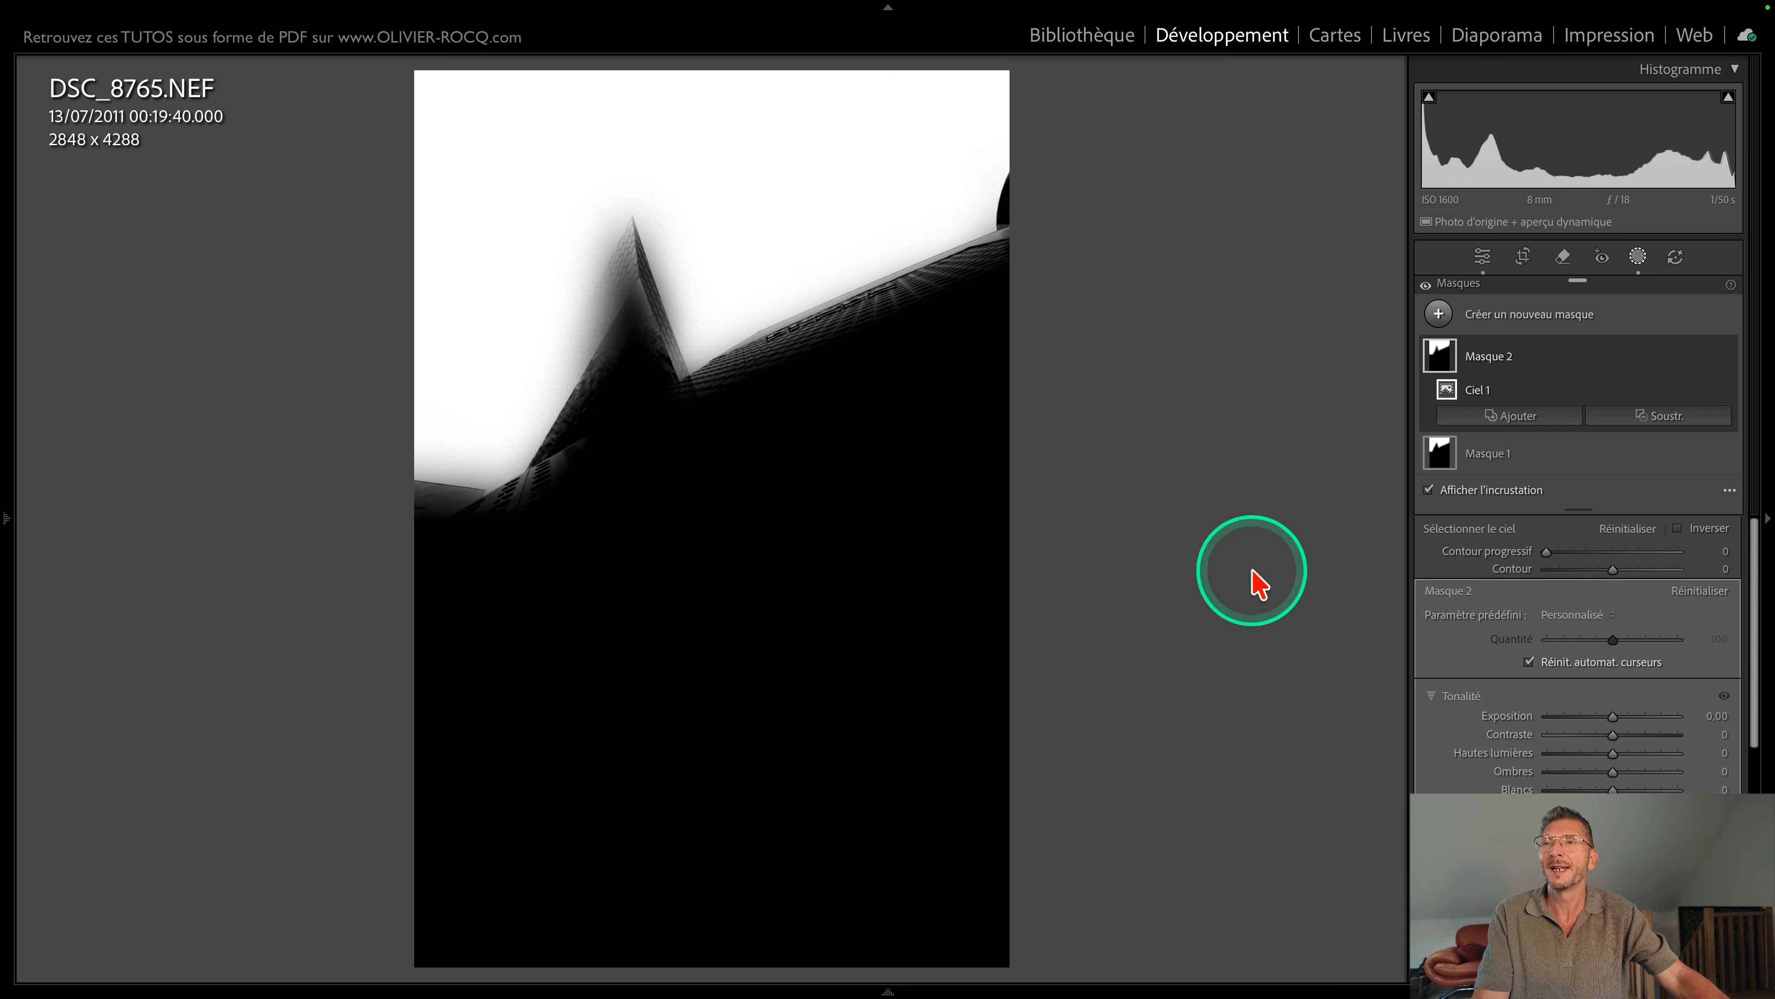
Step: Try an Exposition of -4,00 on the new sky mask, undo it, and delete that mask
drag(1613, 716, 1522, 714)
key(super)
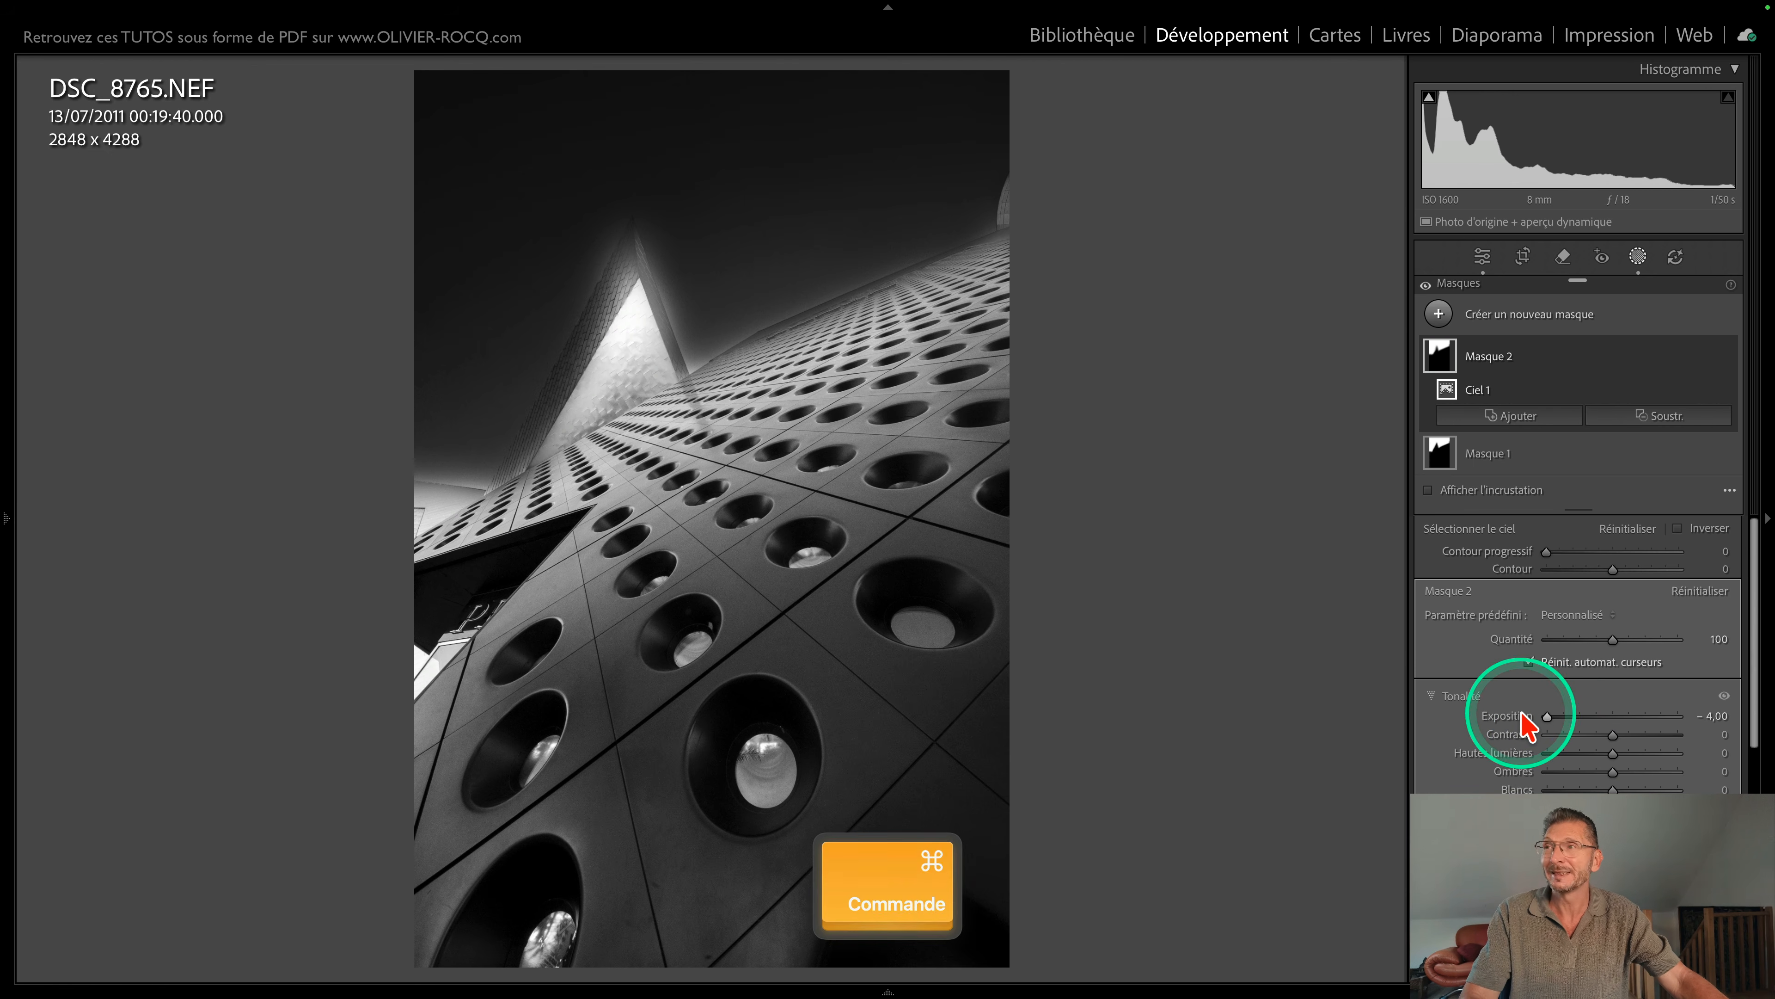
key(super+z)
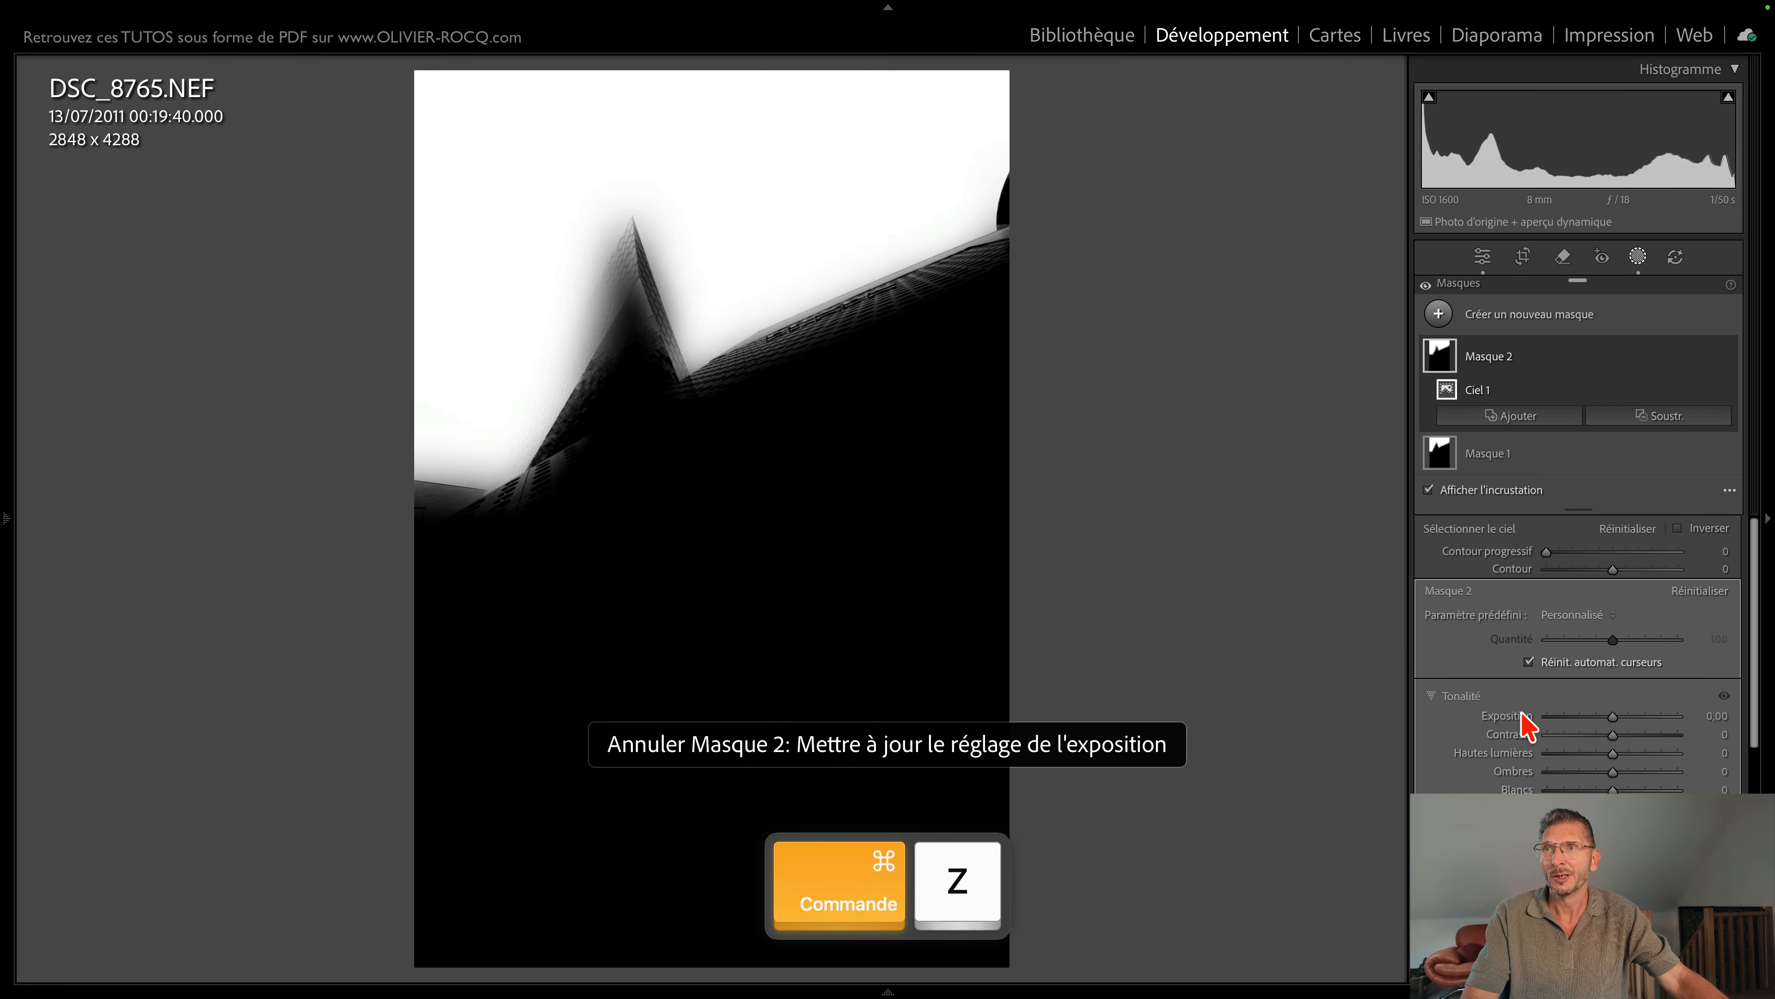
click(1512, 357)
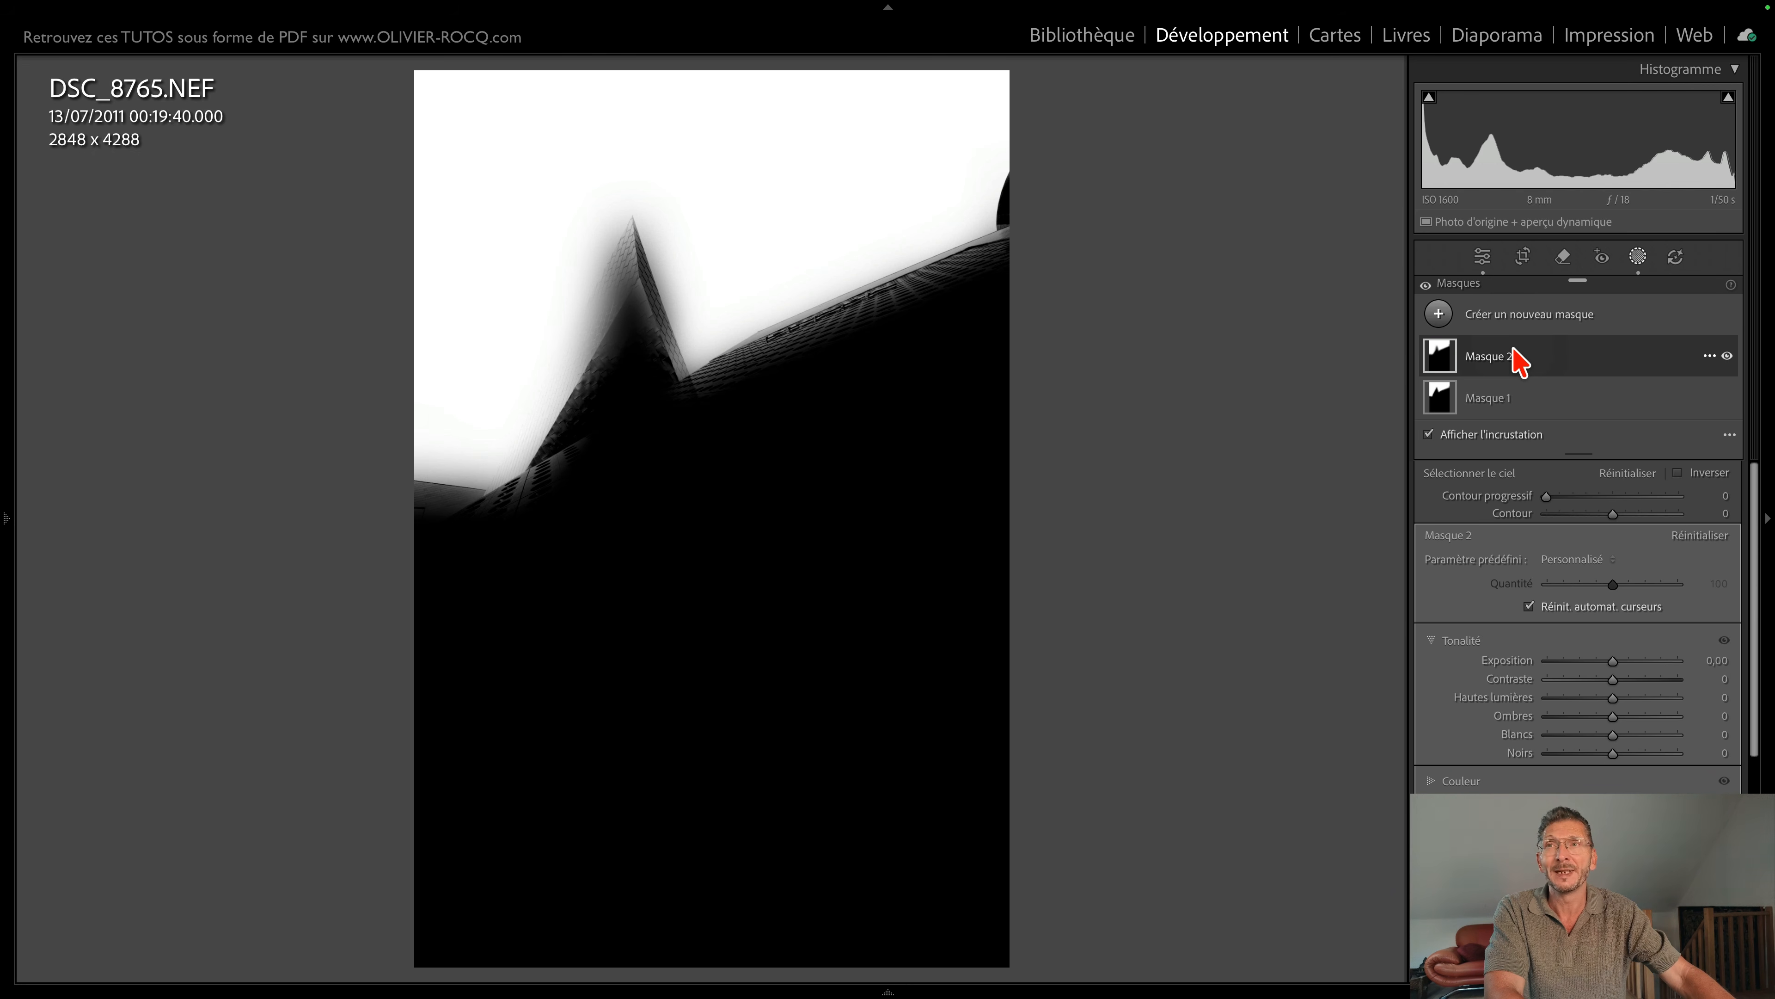
key(BackSpace)
Step: Add a landscape mask that selects the Architecture in the building photo, and invert it
click(1496, 316)
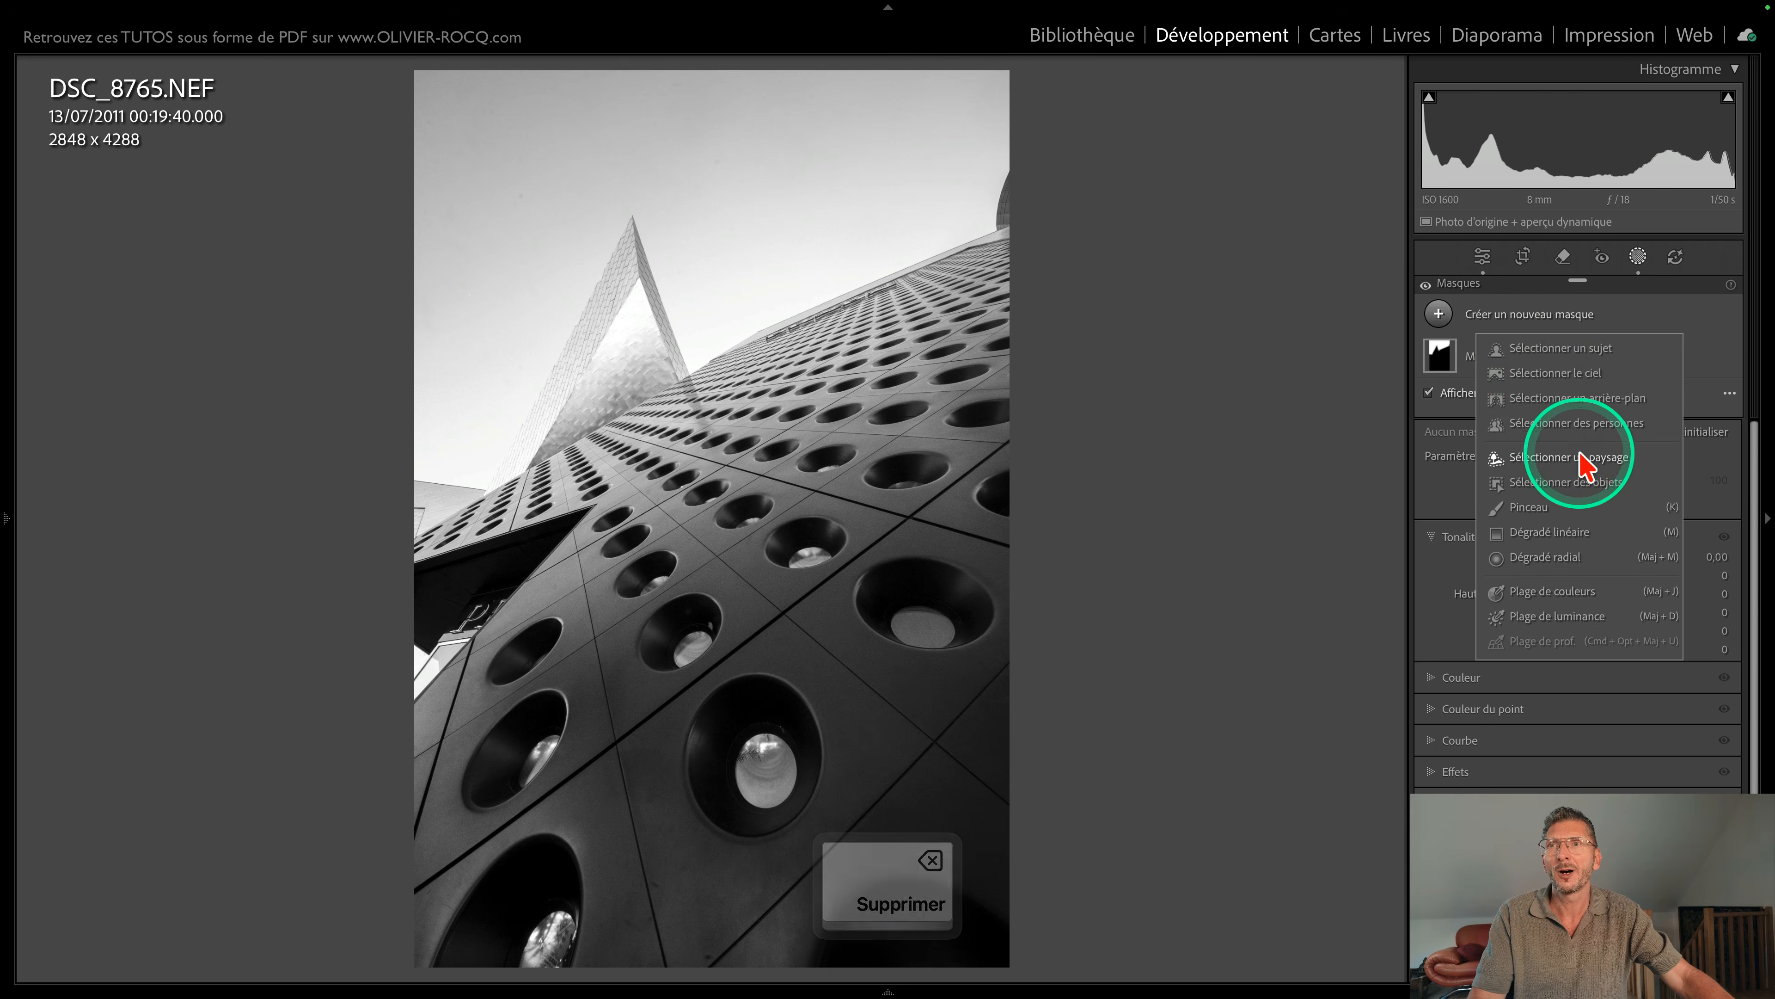
click(1581, 461)
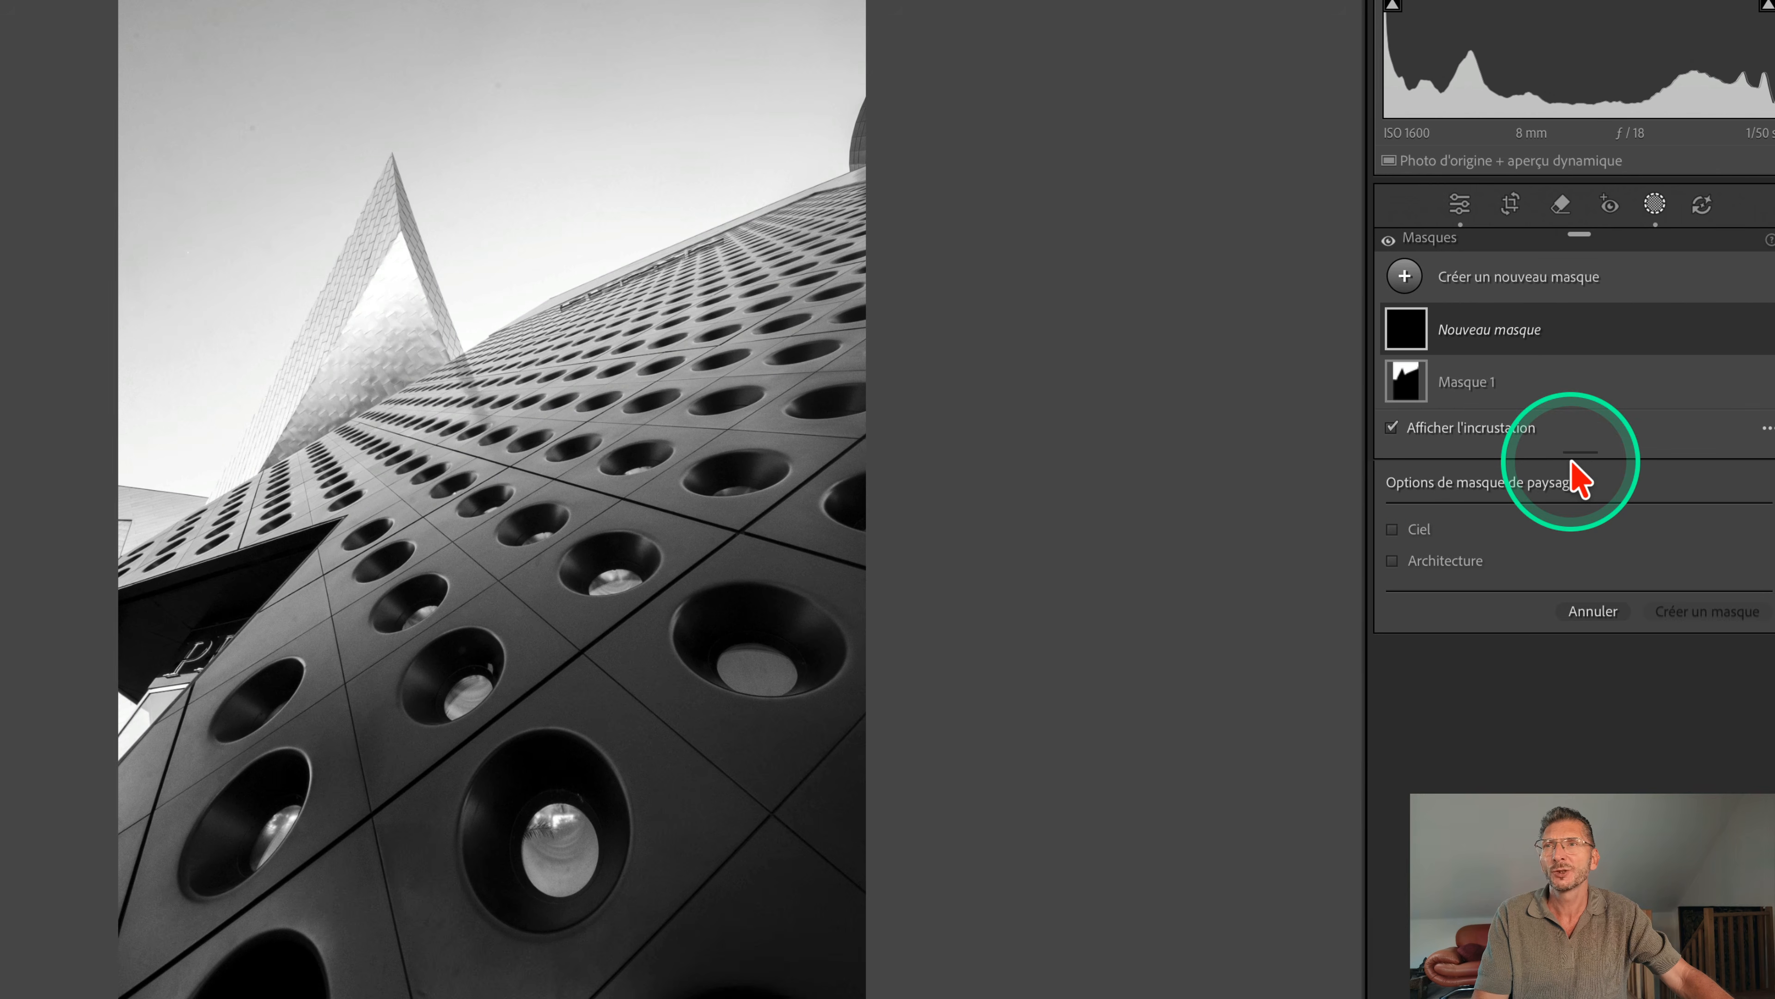
click(1477, 560)
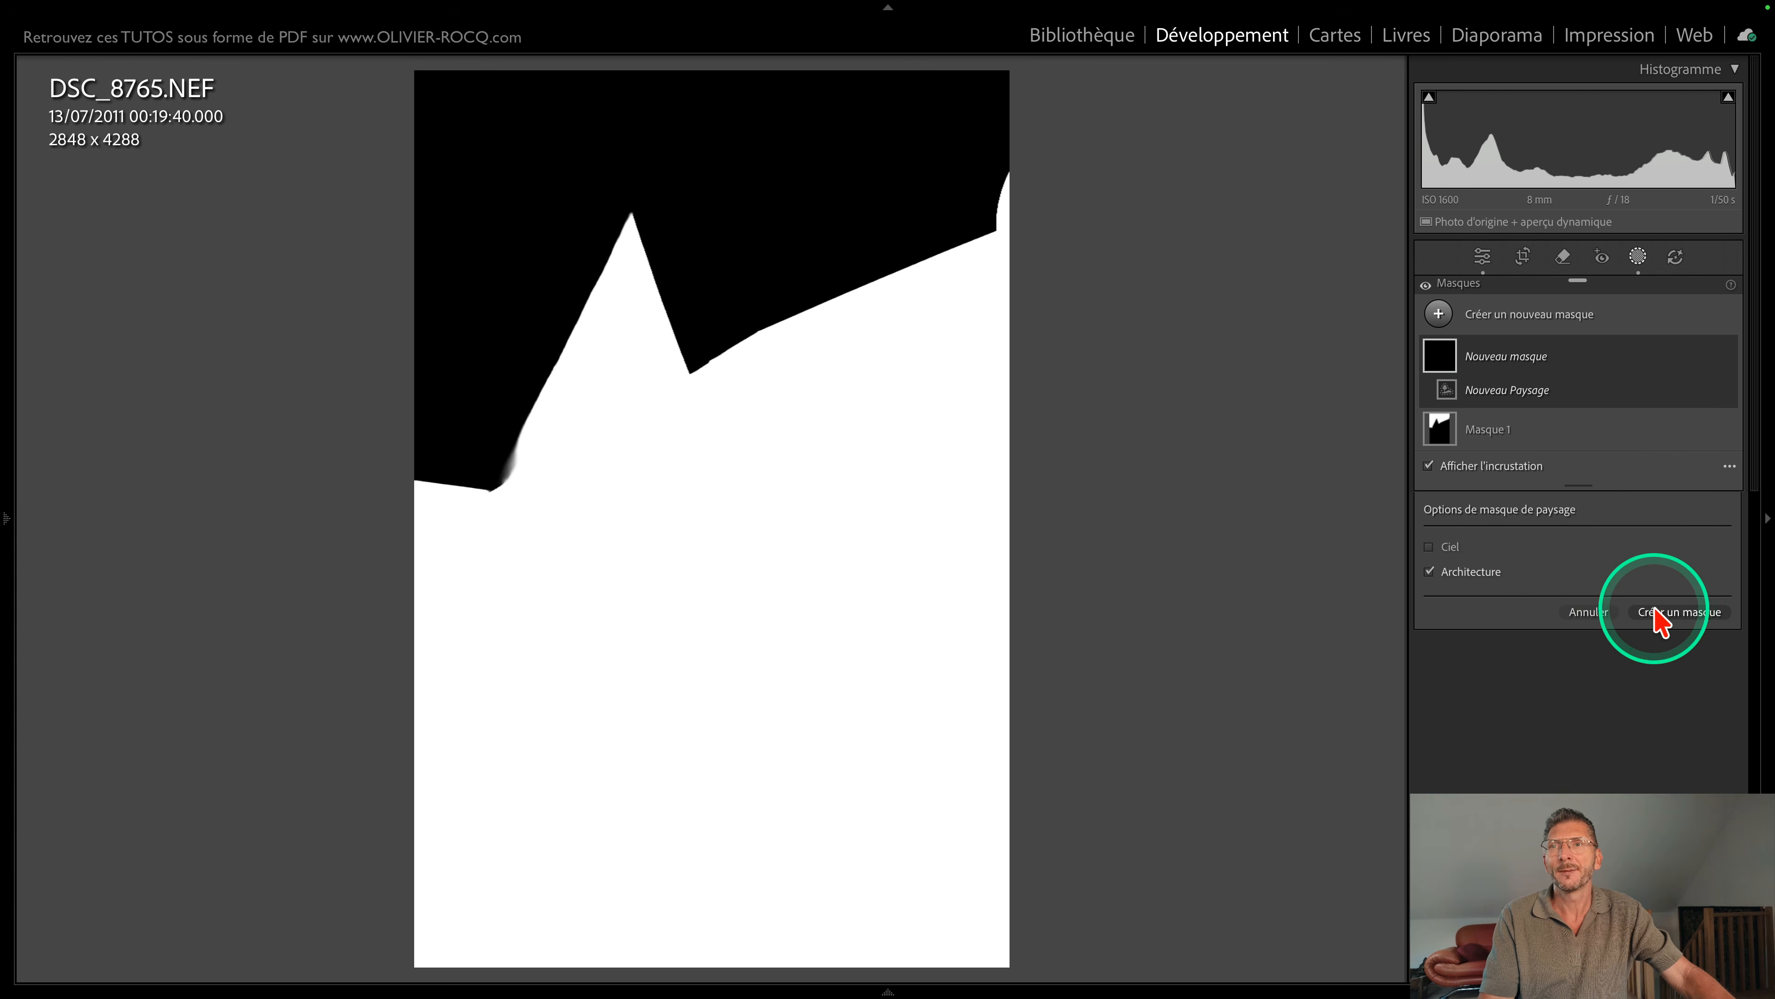
click(1657, 621)
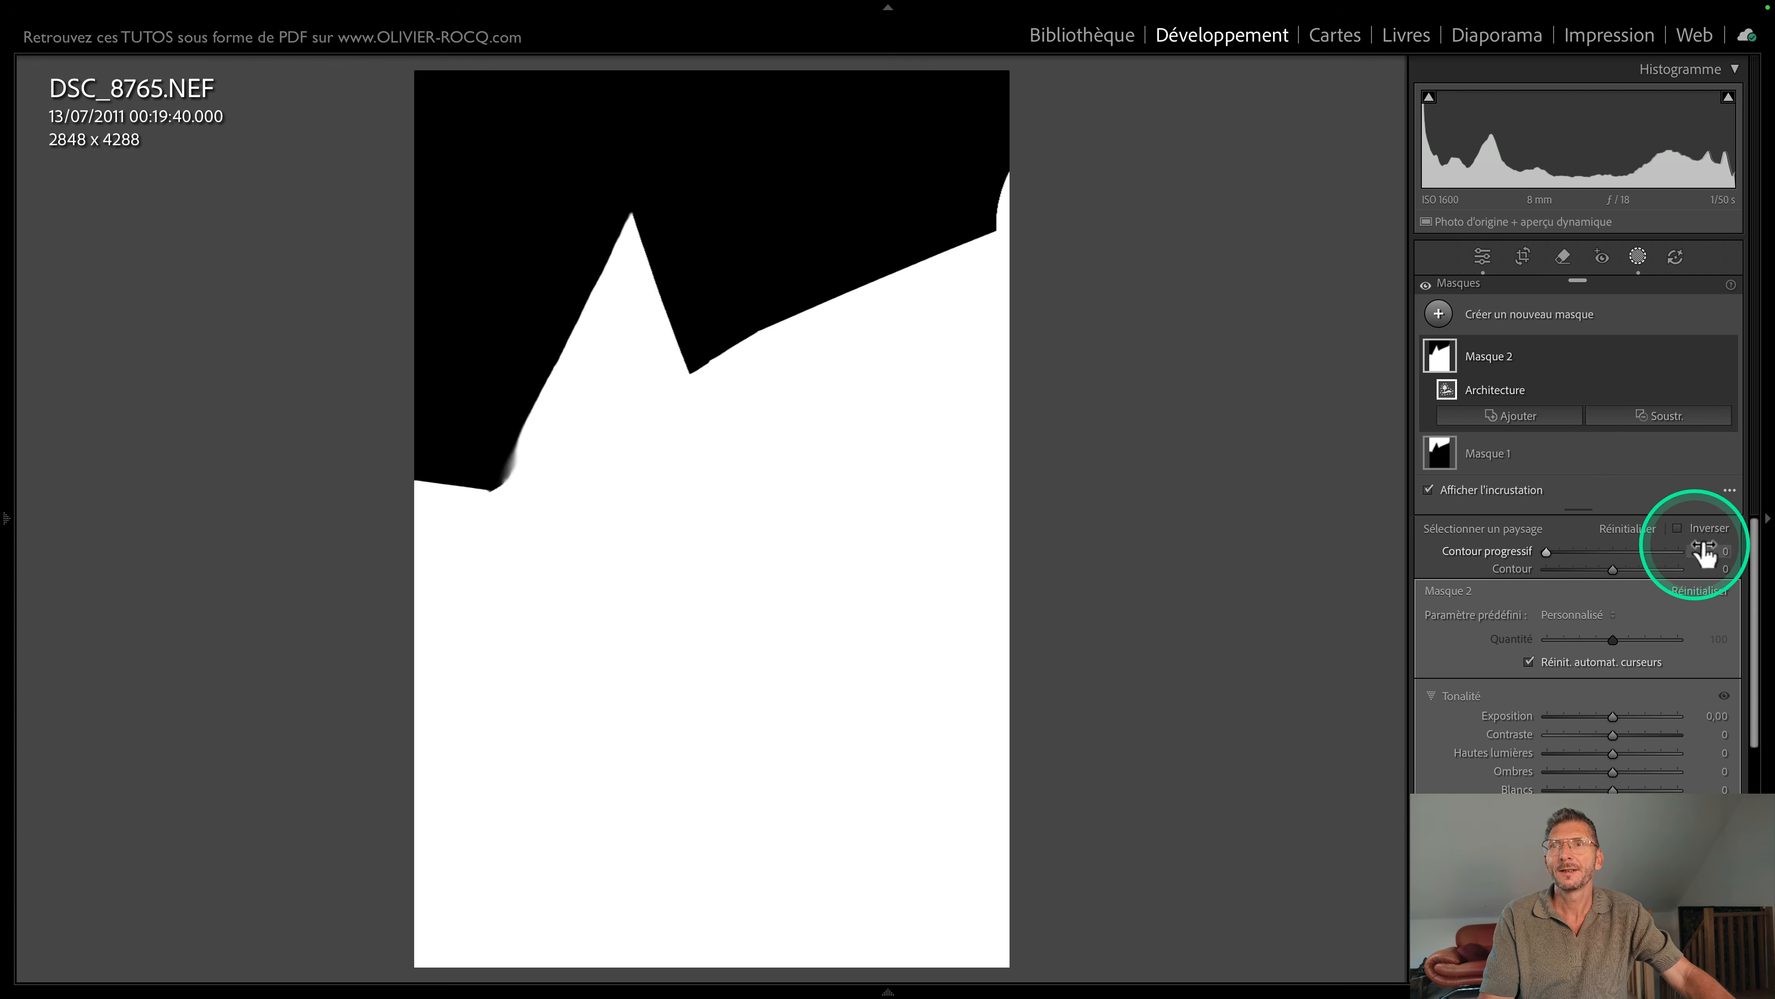
click(1679, 530)
key(ctrl)
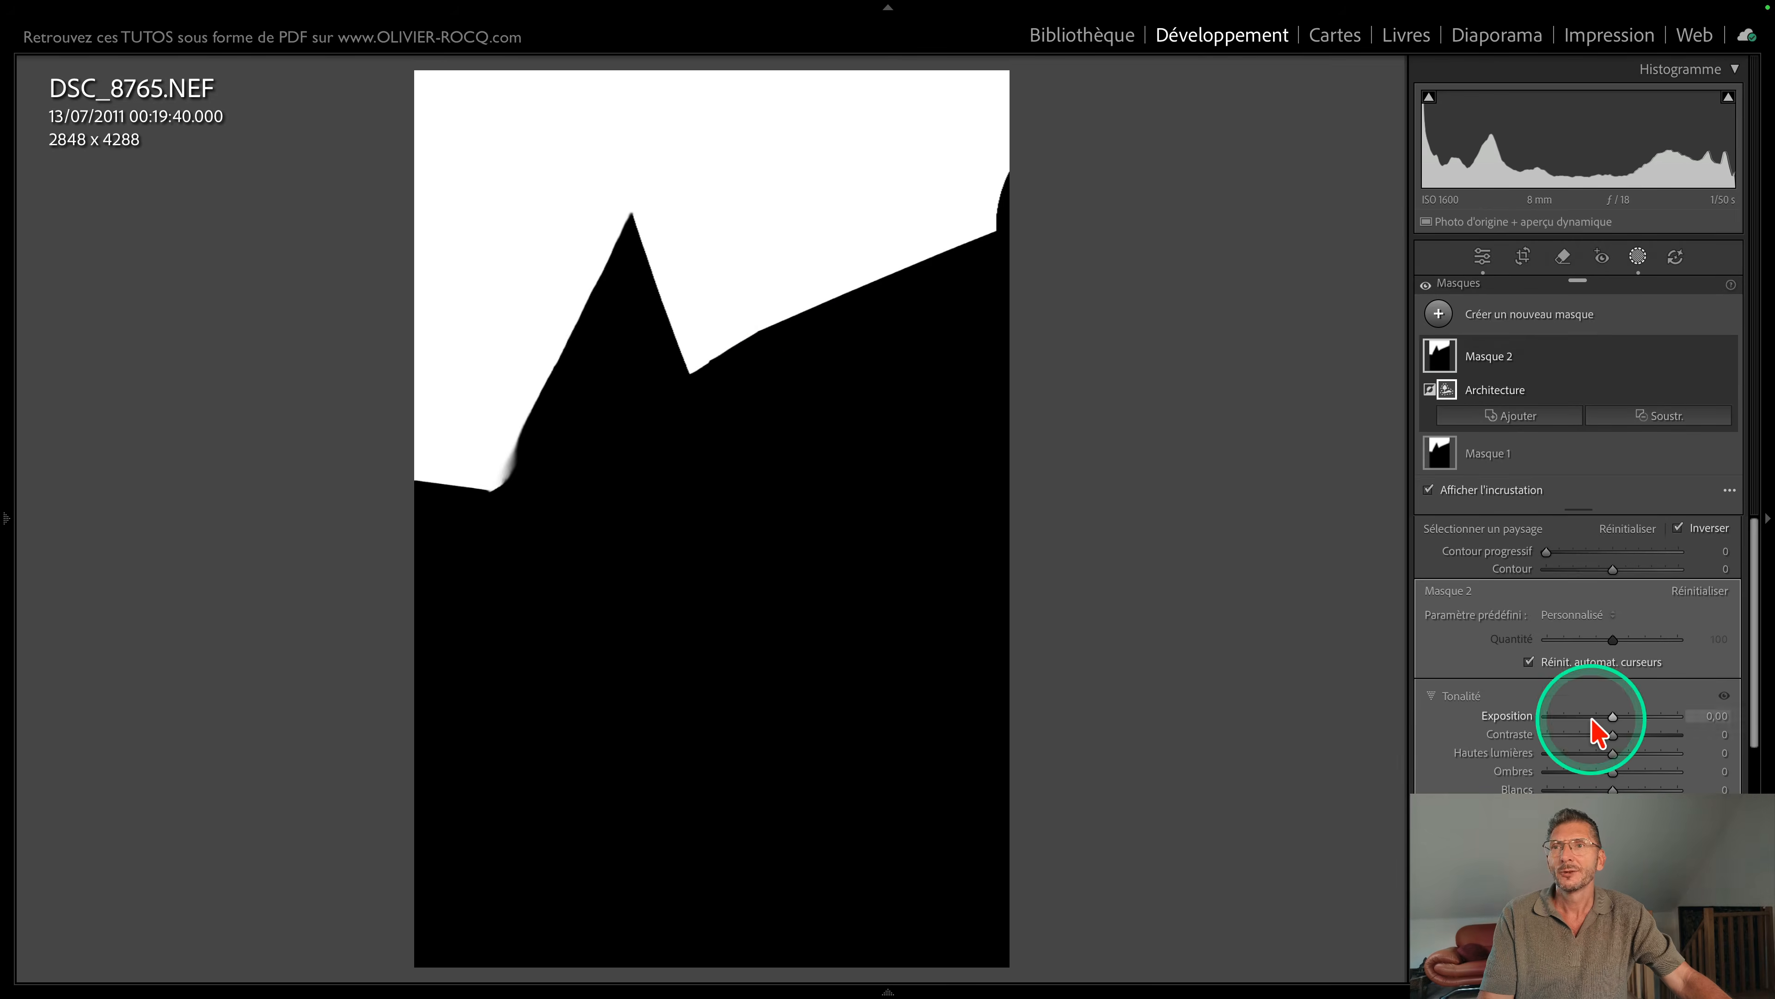
Step: Darken the inverted architecture mask with an Exposition of -4,00 and a Quantité of 180
drag(1613, 719, 1524, 713)
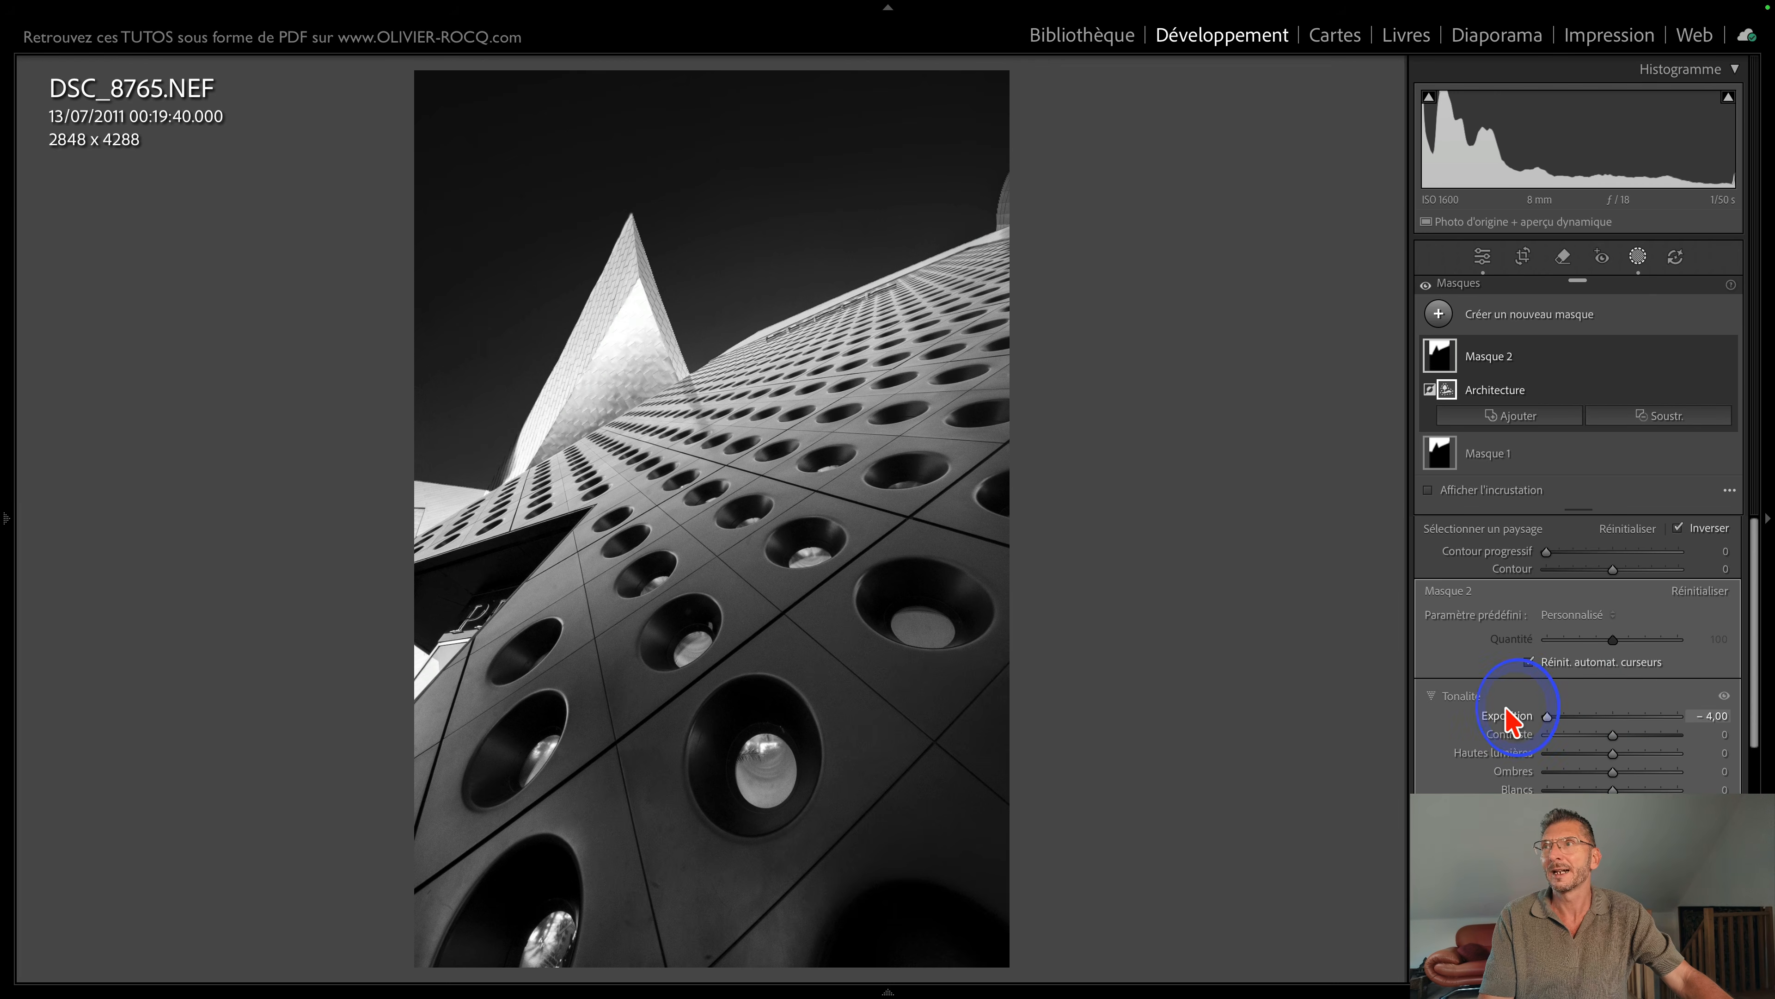
drag(1613, 640, 1673, 647)
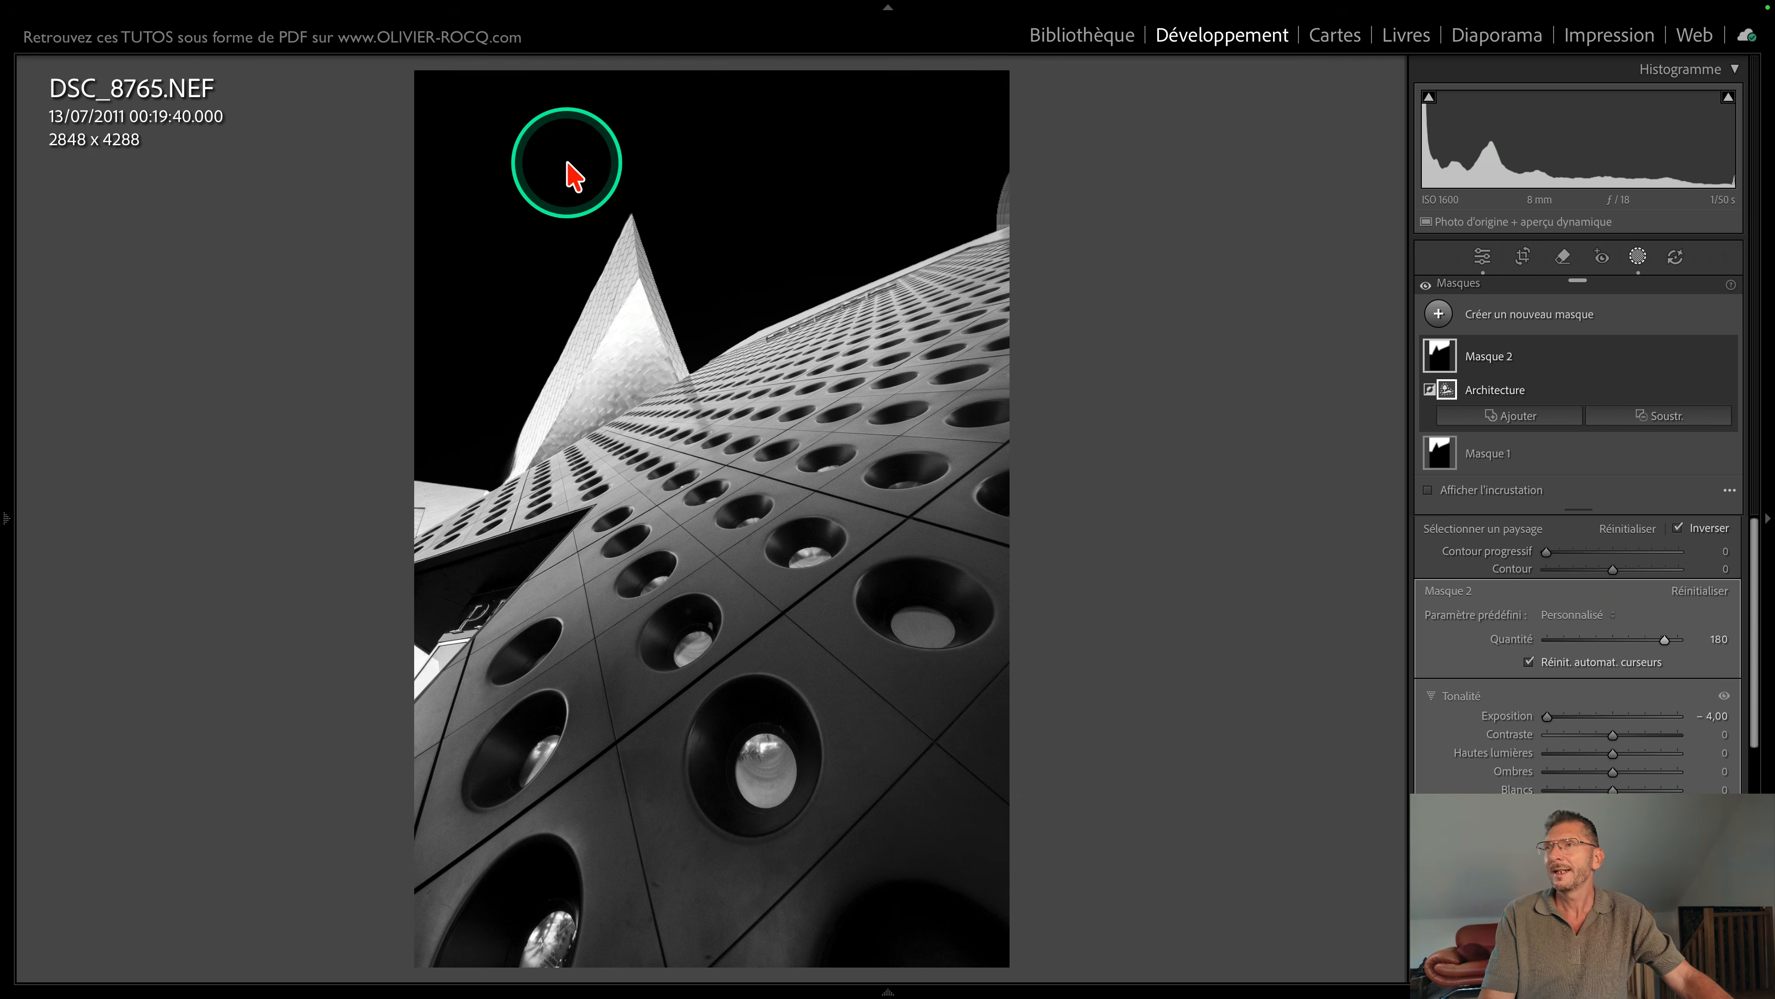
Step: Try a Contour progressif of 5 along the tower's edge and compare it with the default by resetting and undoing the reset
key(z)
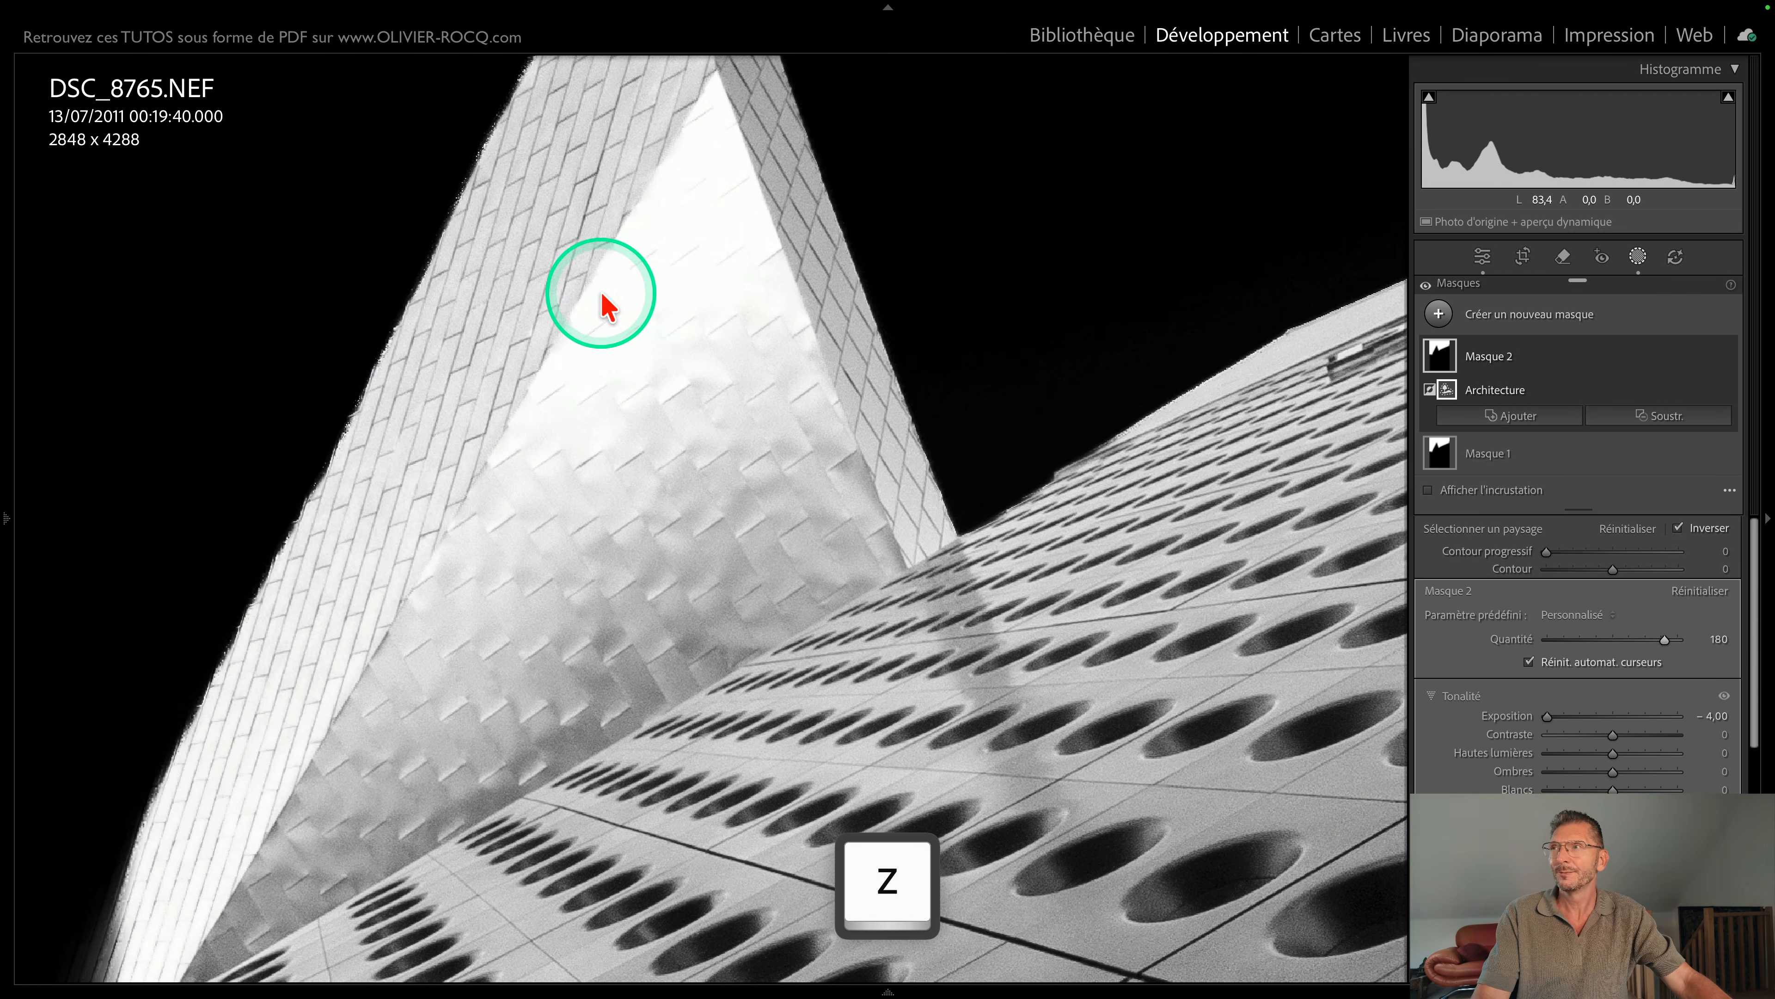
key(plus)
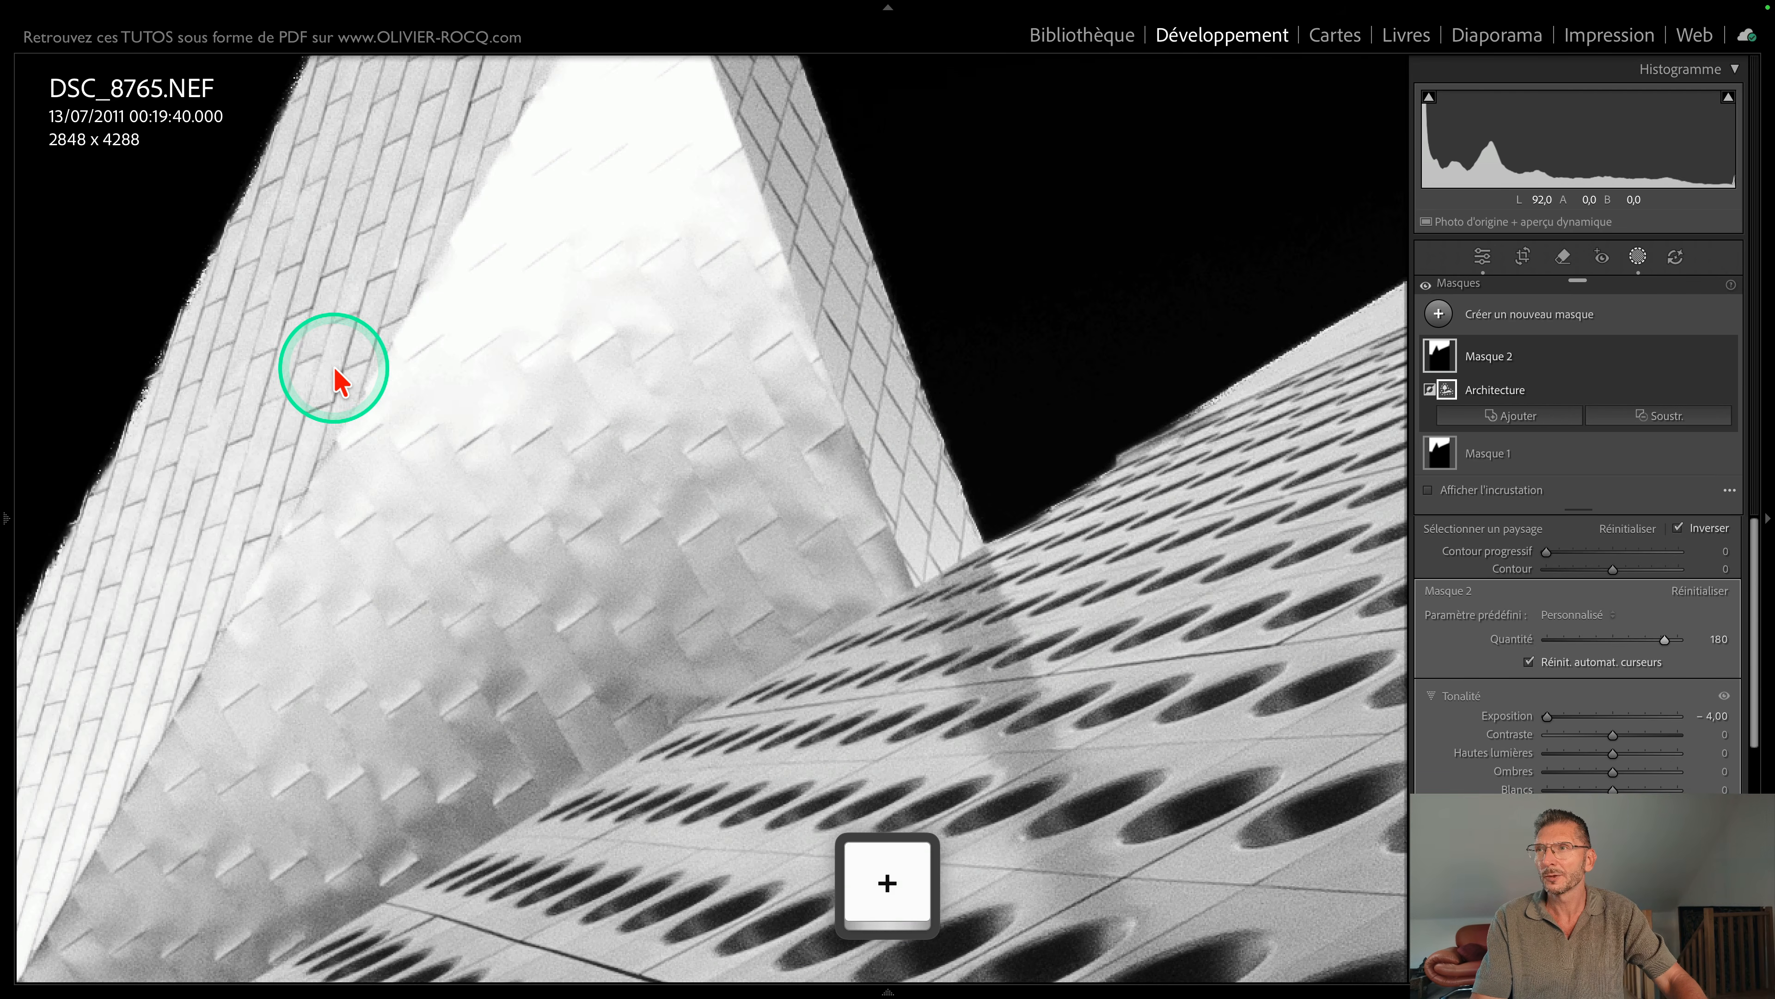
key(space)
drag(238, 349, 462, 619)
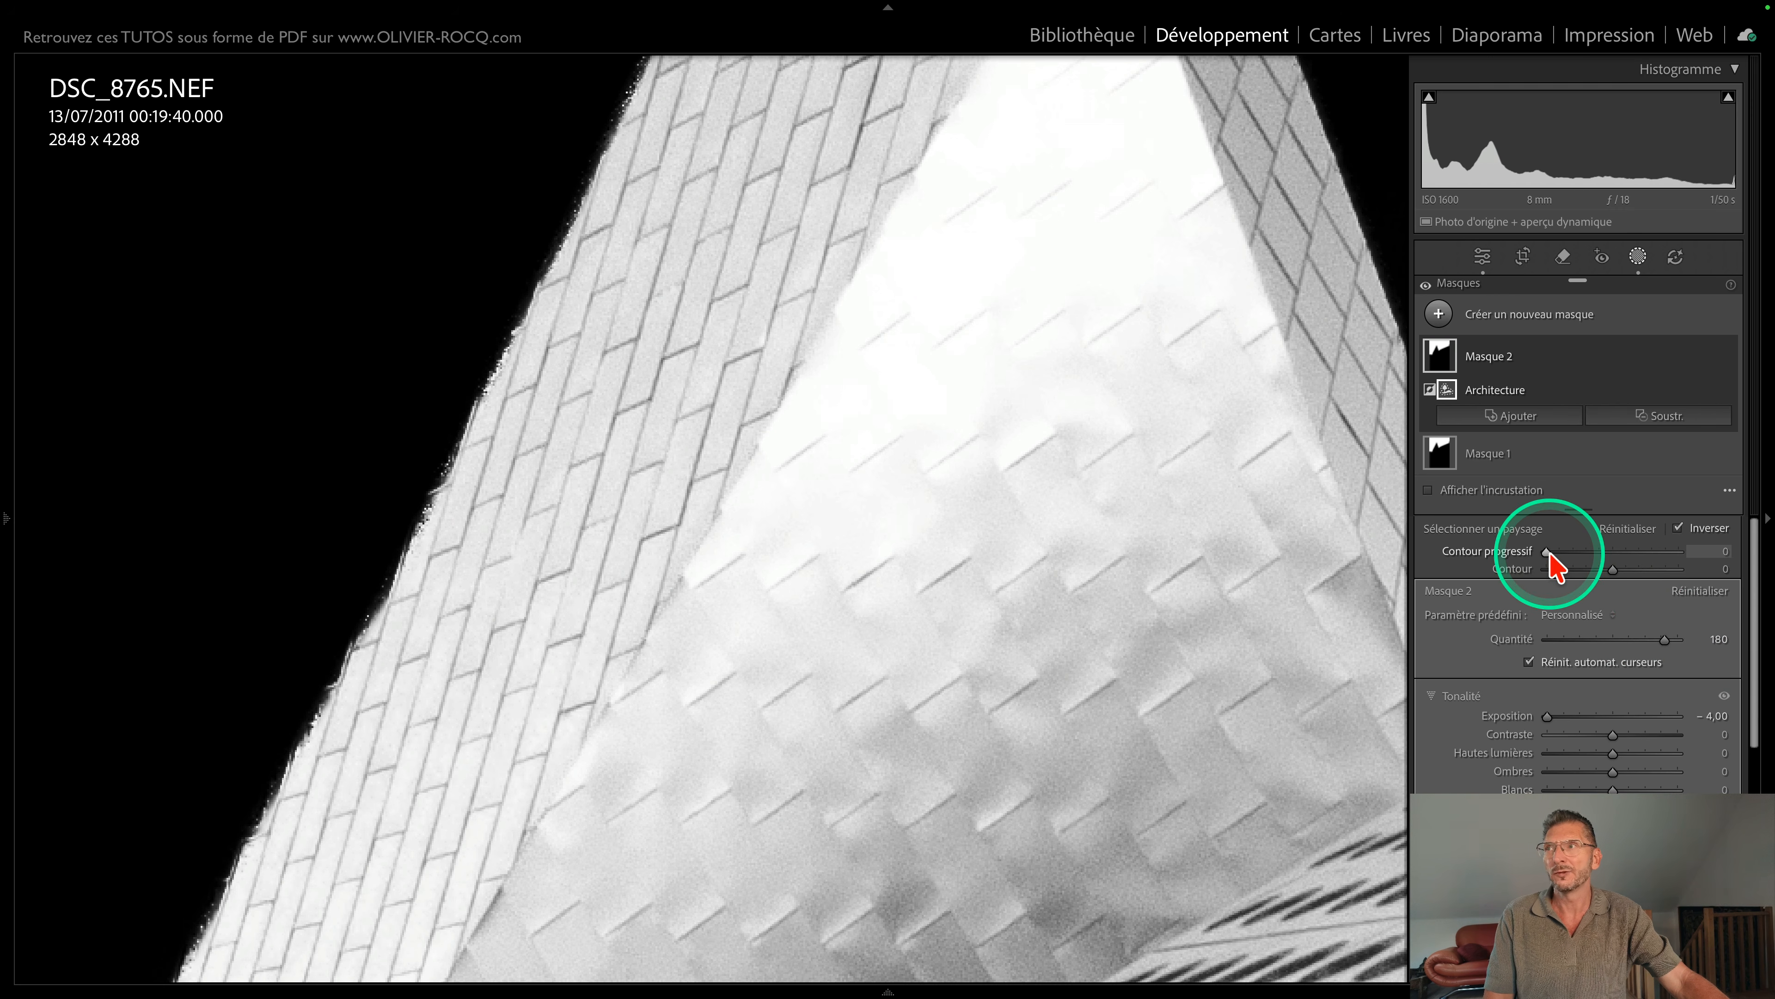
drag(1549, 552, 1556, 552)
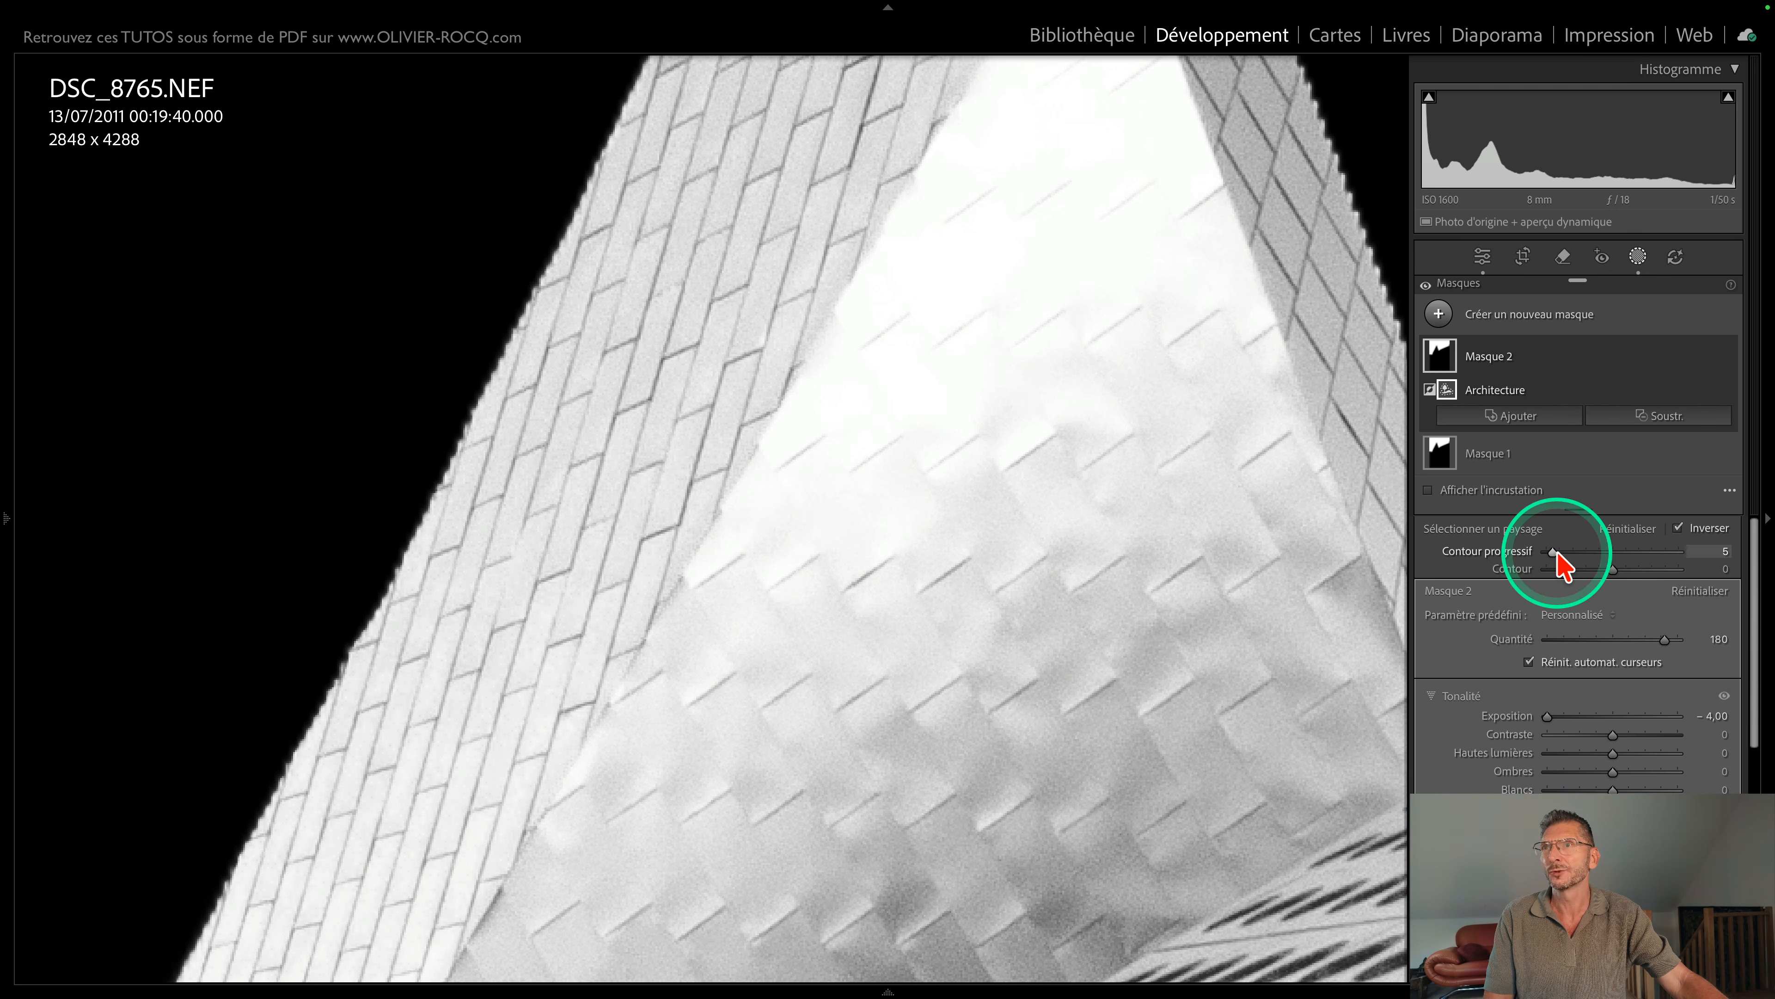
key(ctrl)
click(1628, 531)
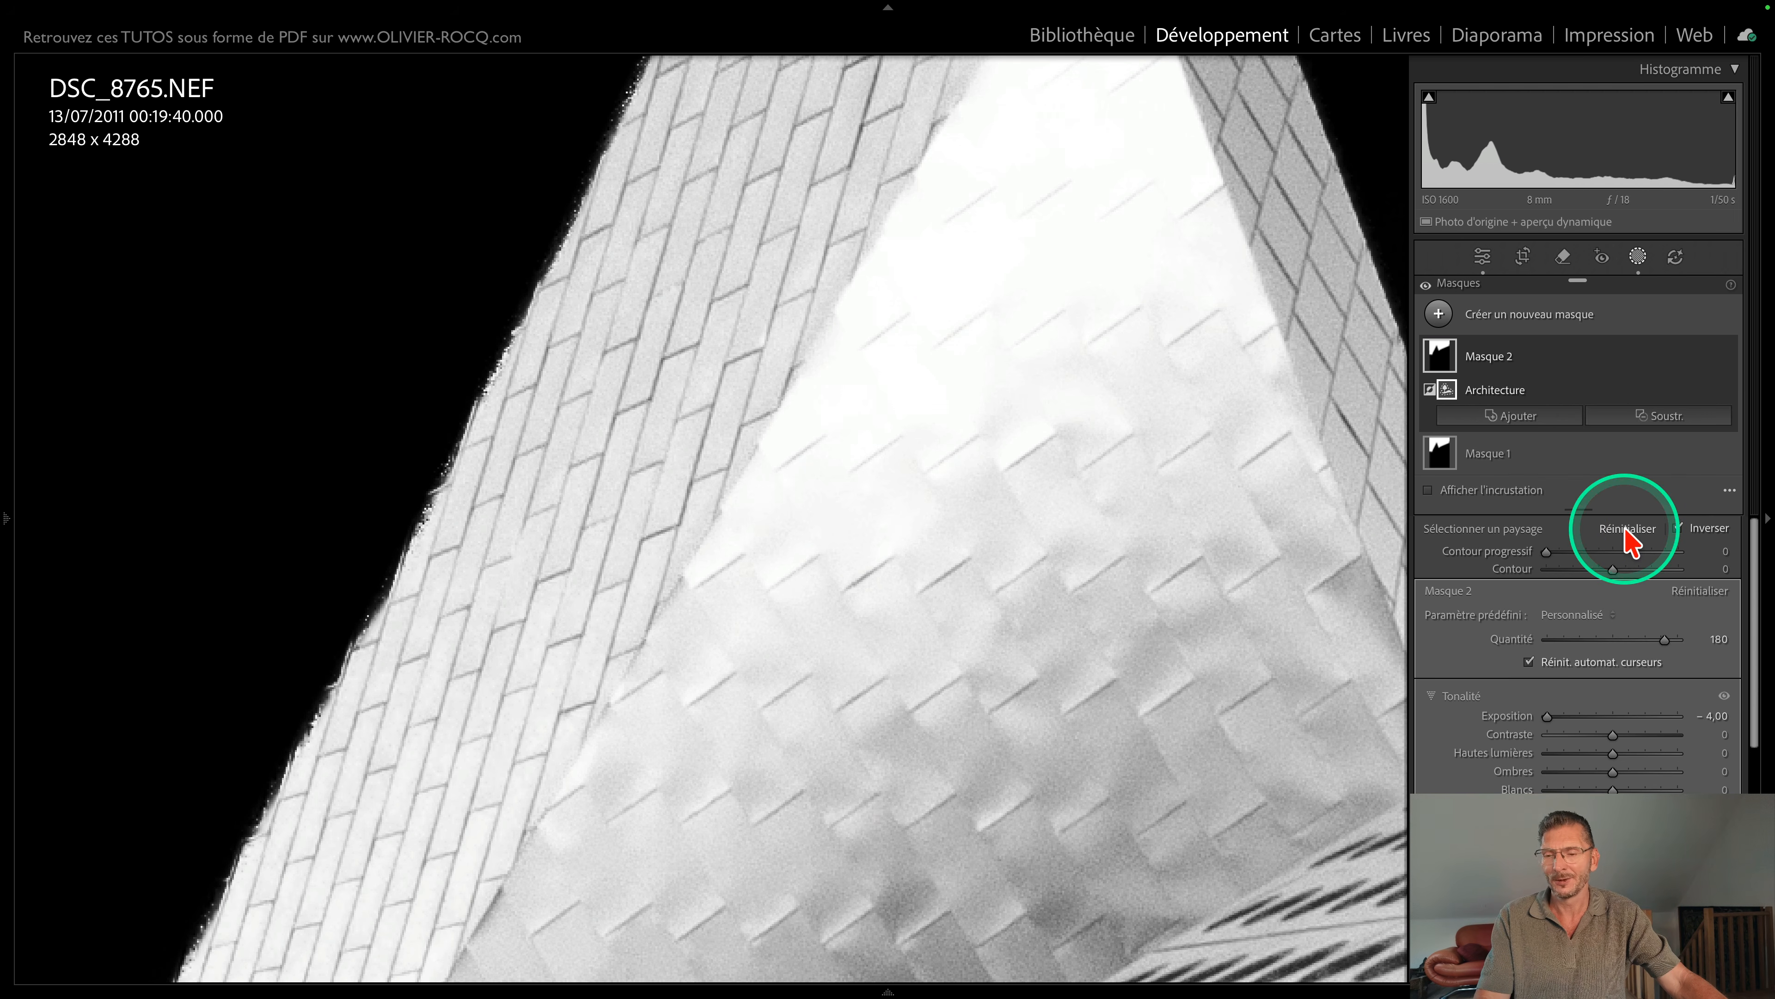
key(super+z)
Step: Try a Contour of -8 with a Contour progressif of 7 on the architecture mask, checking the building's edges
key(space)
drag(907, 583, 957, 535)
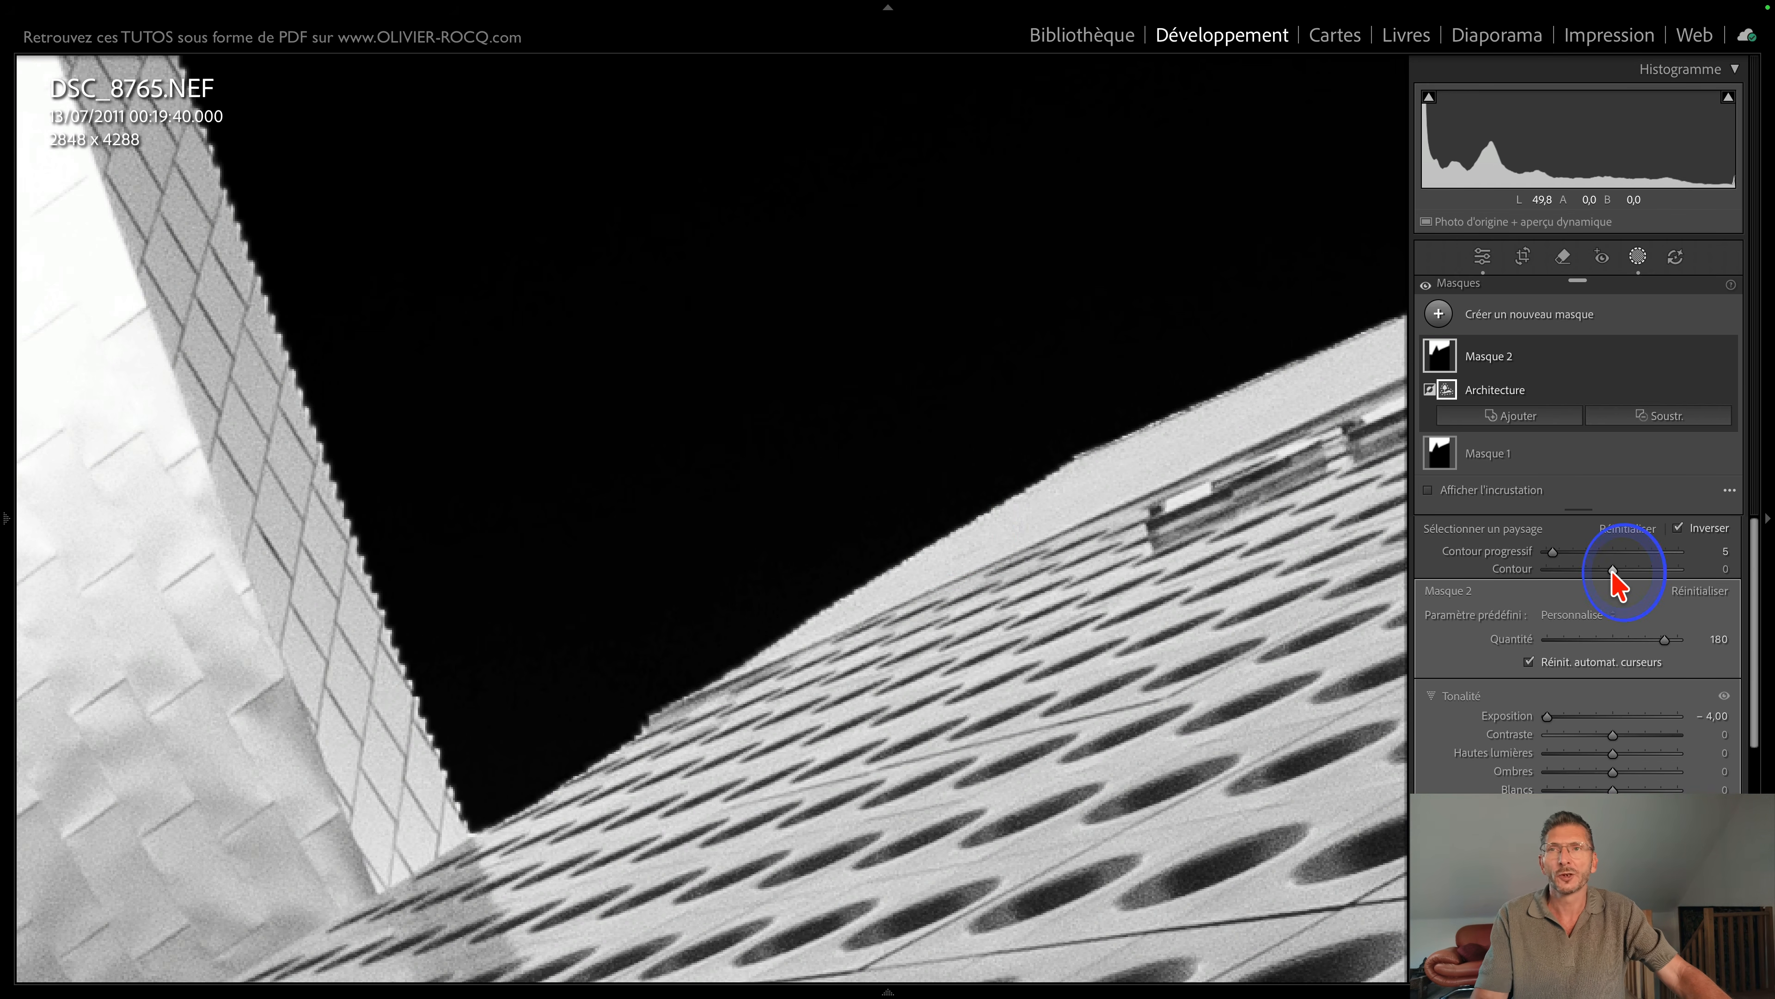
drag(1612, 570, 1551, 553)
key(space)
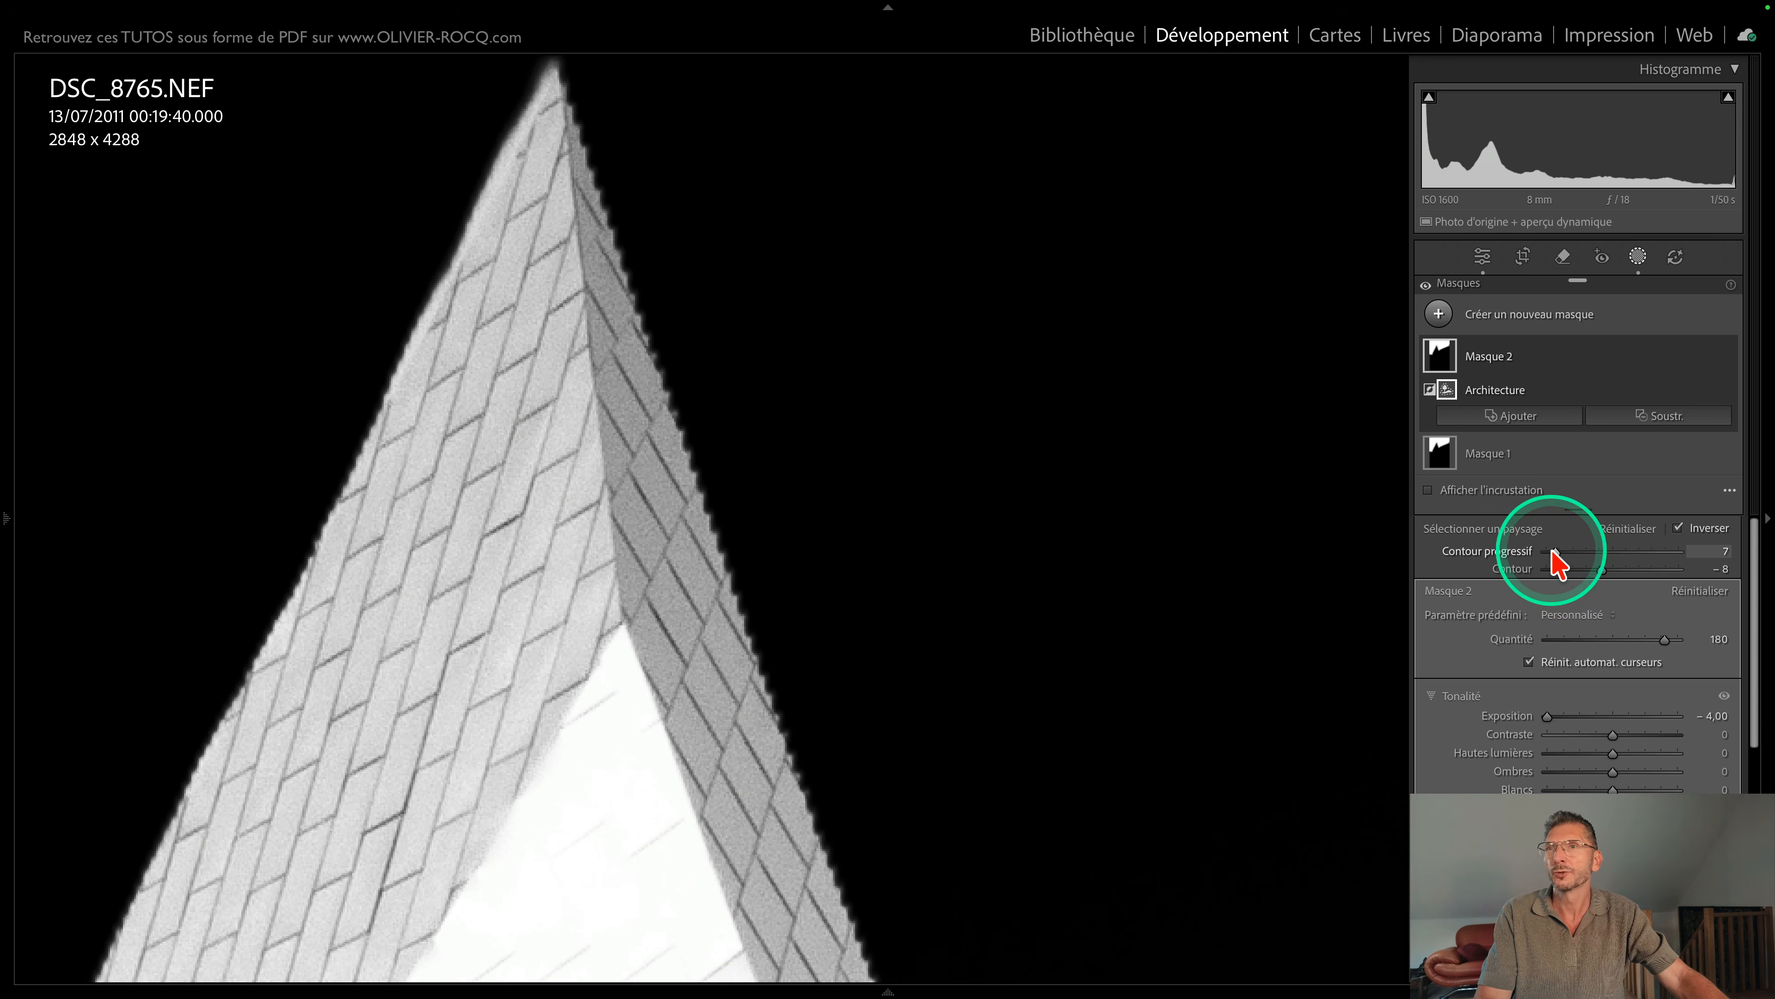
key(super+z)
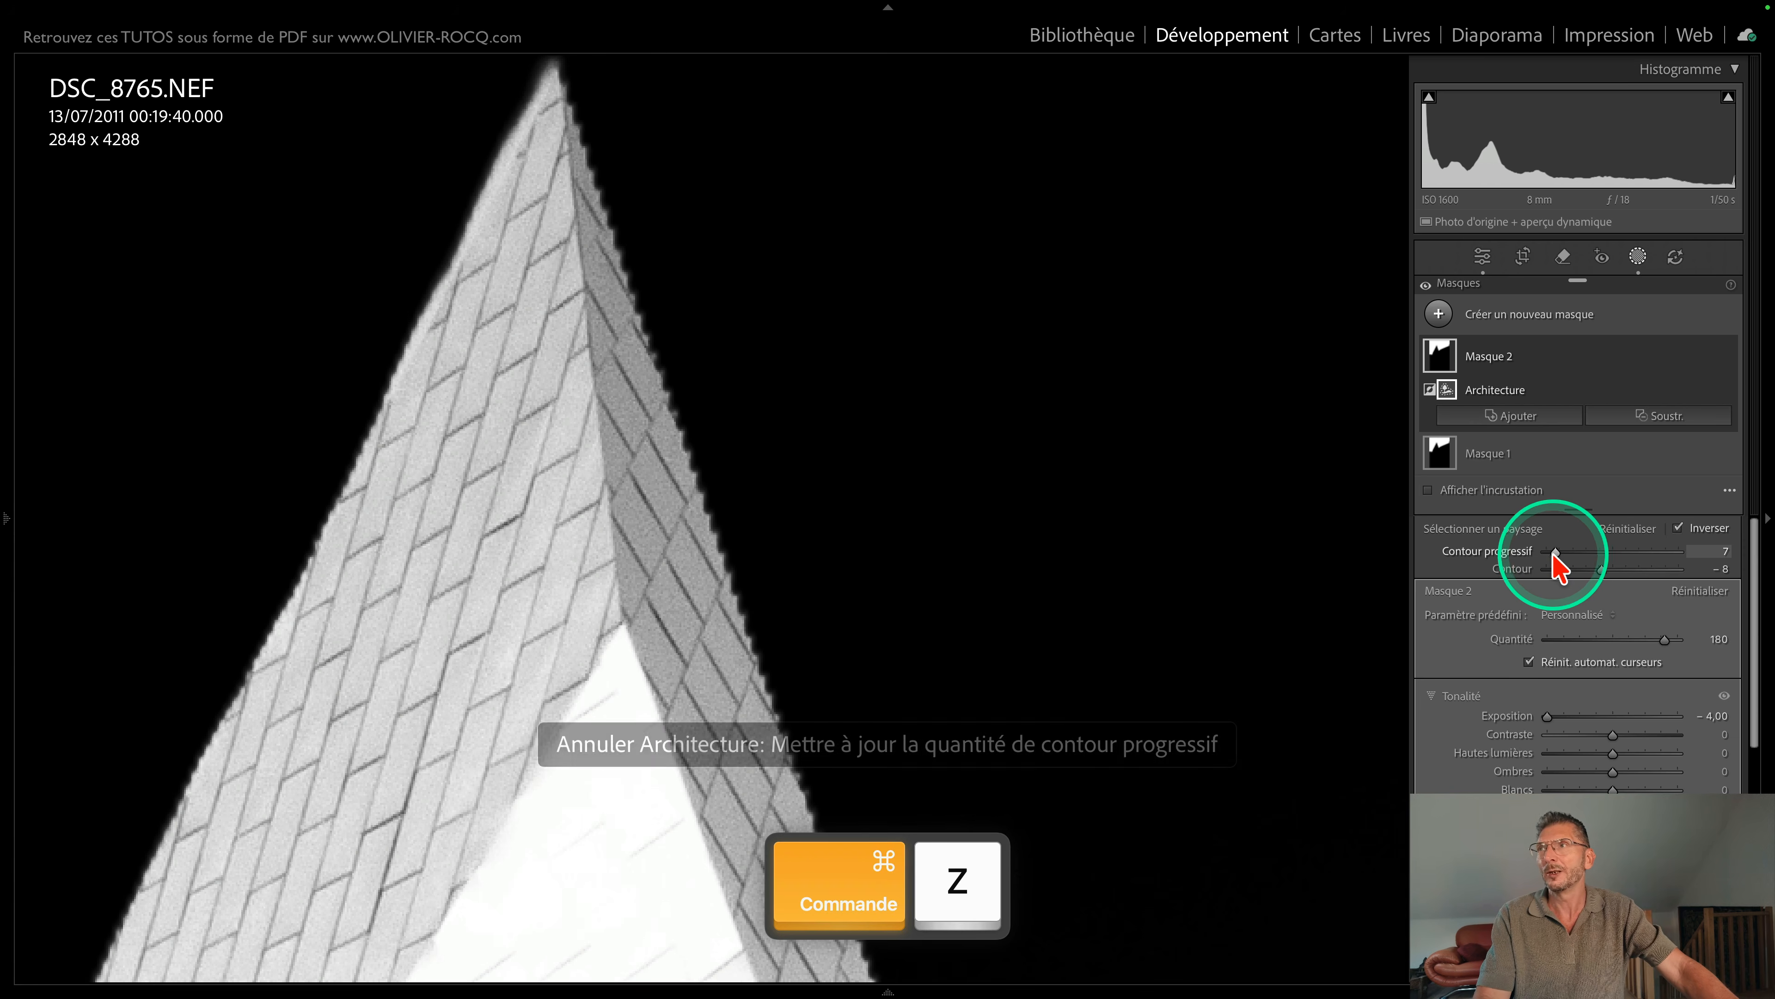
Step: Show the mask overlay, try a Contour of 2 around the tower's tip, and hide the overlay
key(o)
mouse_move(1604, 569)
mouse_down()
mouse_move(1653, 579)
mouse_move(1597, 579)
mouse_move(1617, 578)
mouse_up()
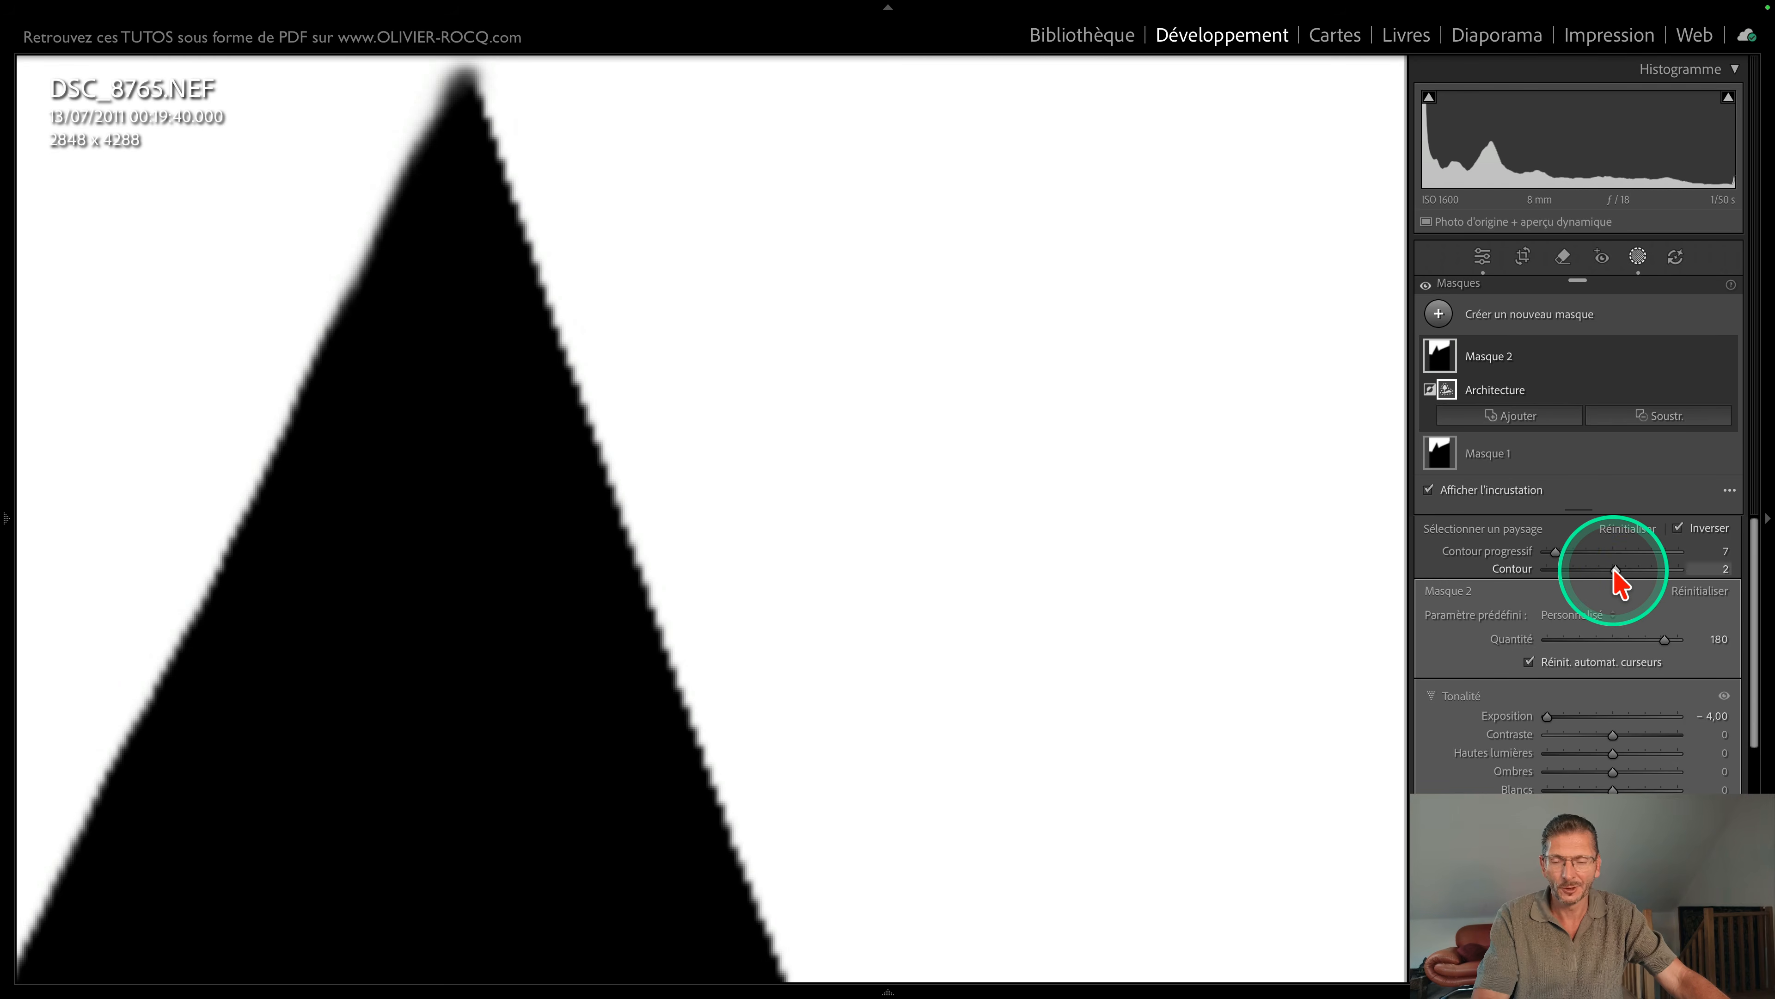
key(o)
Step: Set the Contour progressif to 10 and the Contour to -16, and lower the Contour slightly further after checking the roofline
mouse_move(1613, 572)
mouse_down()
mouse_move(1706, 570)
mouse_move(1590, 572)
mouse_move(1560, 553)
mouse_move(1593, 569)
mouse_up()
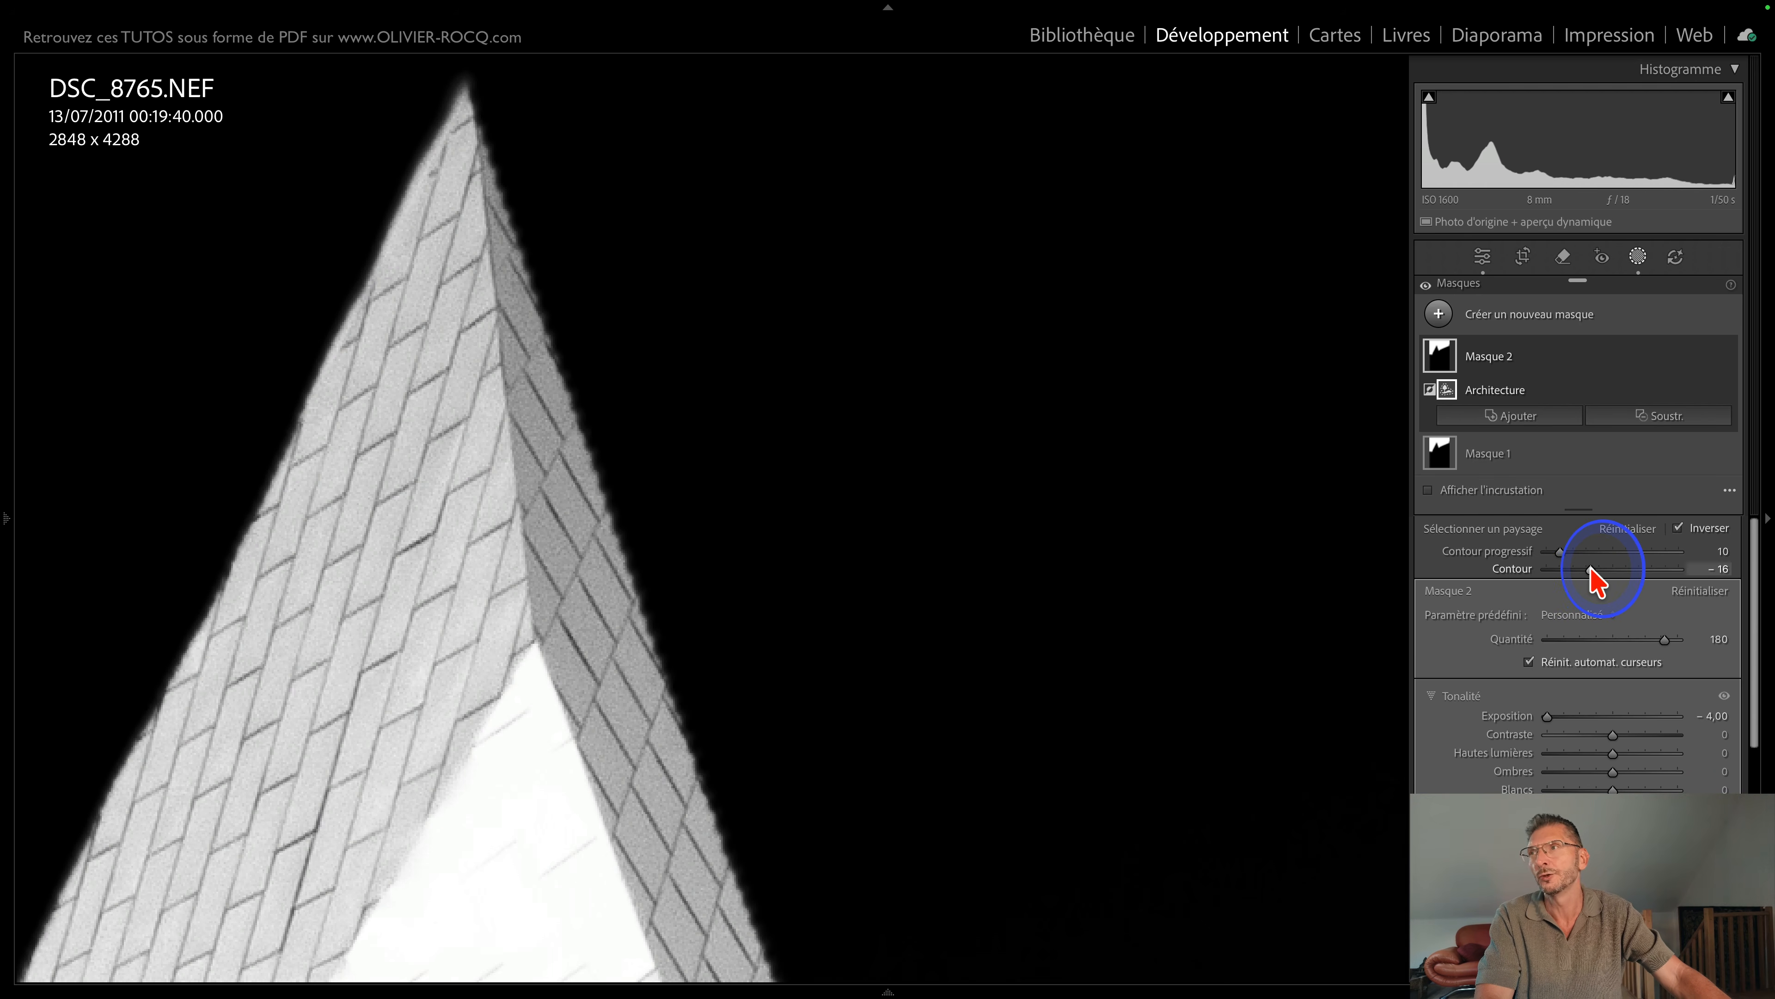
key(space)
click(809, 298)
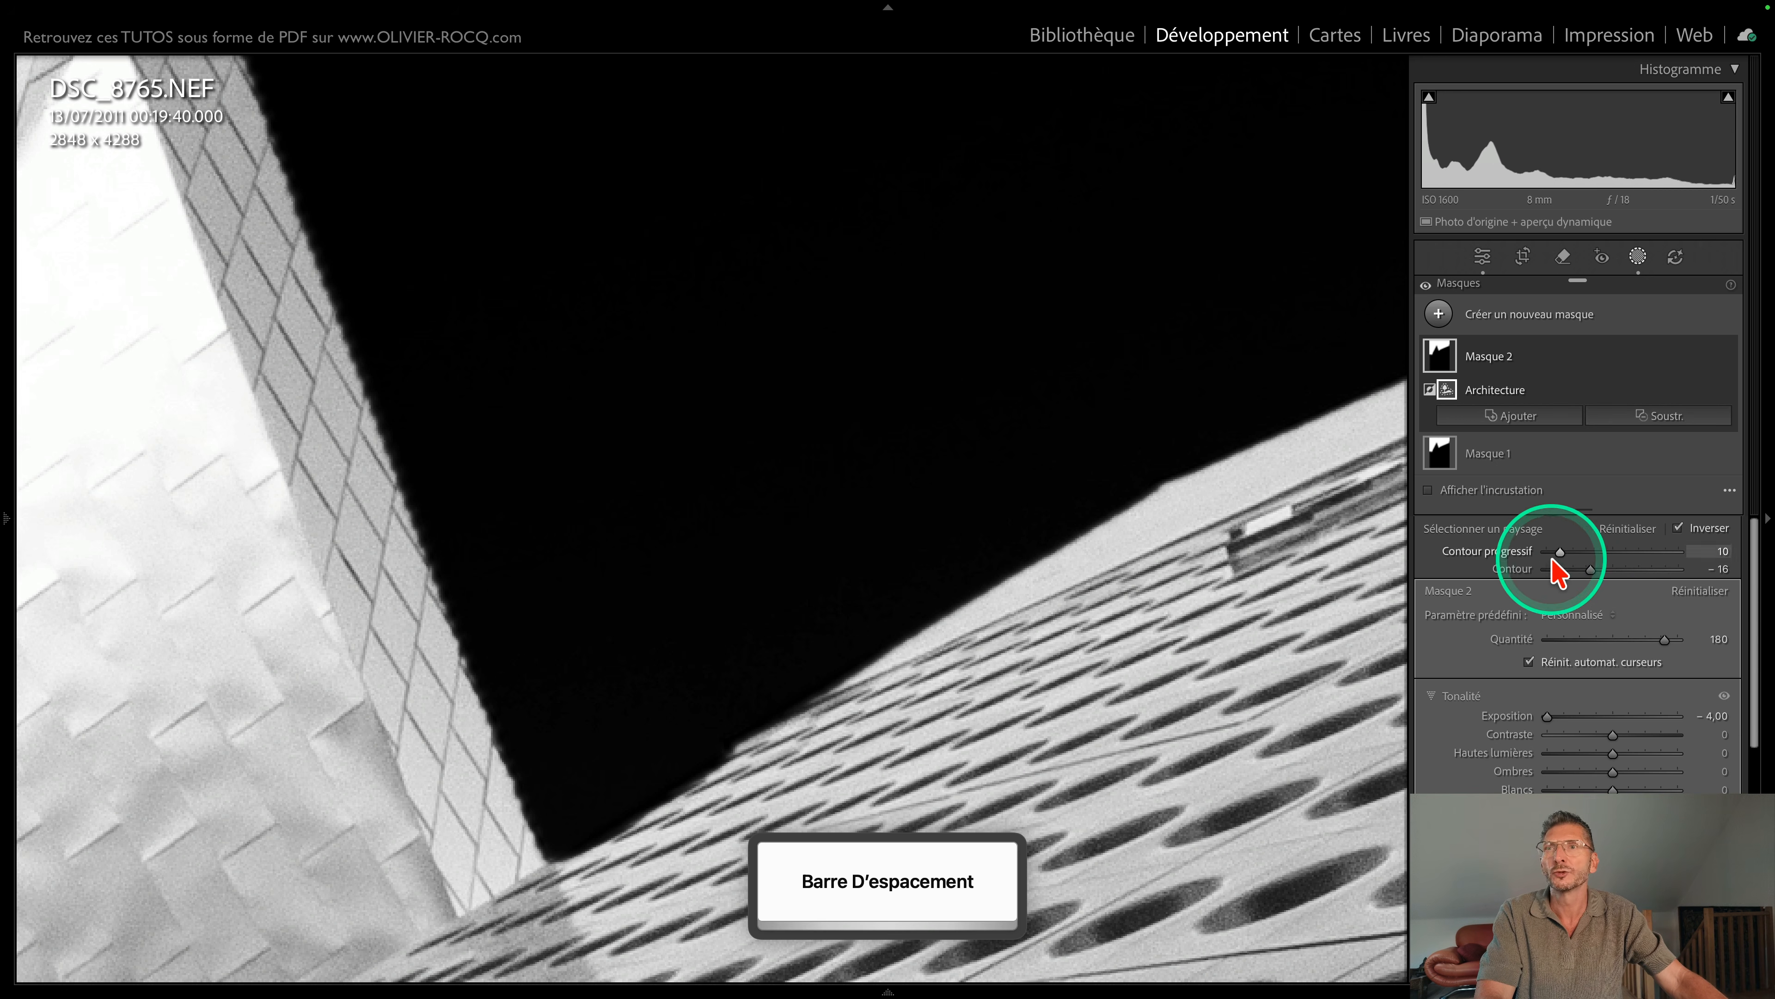
drag(1590, 570, 1581, 570)
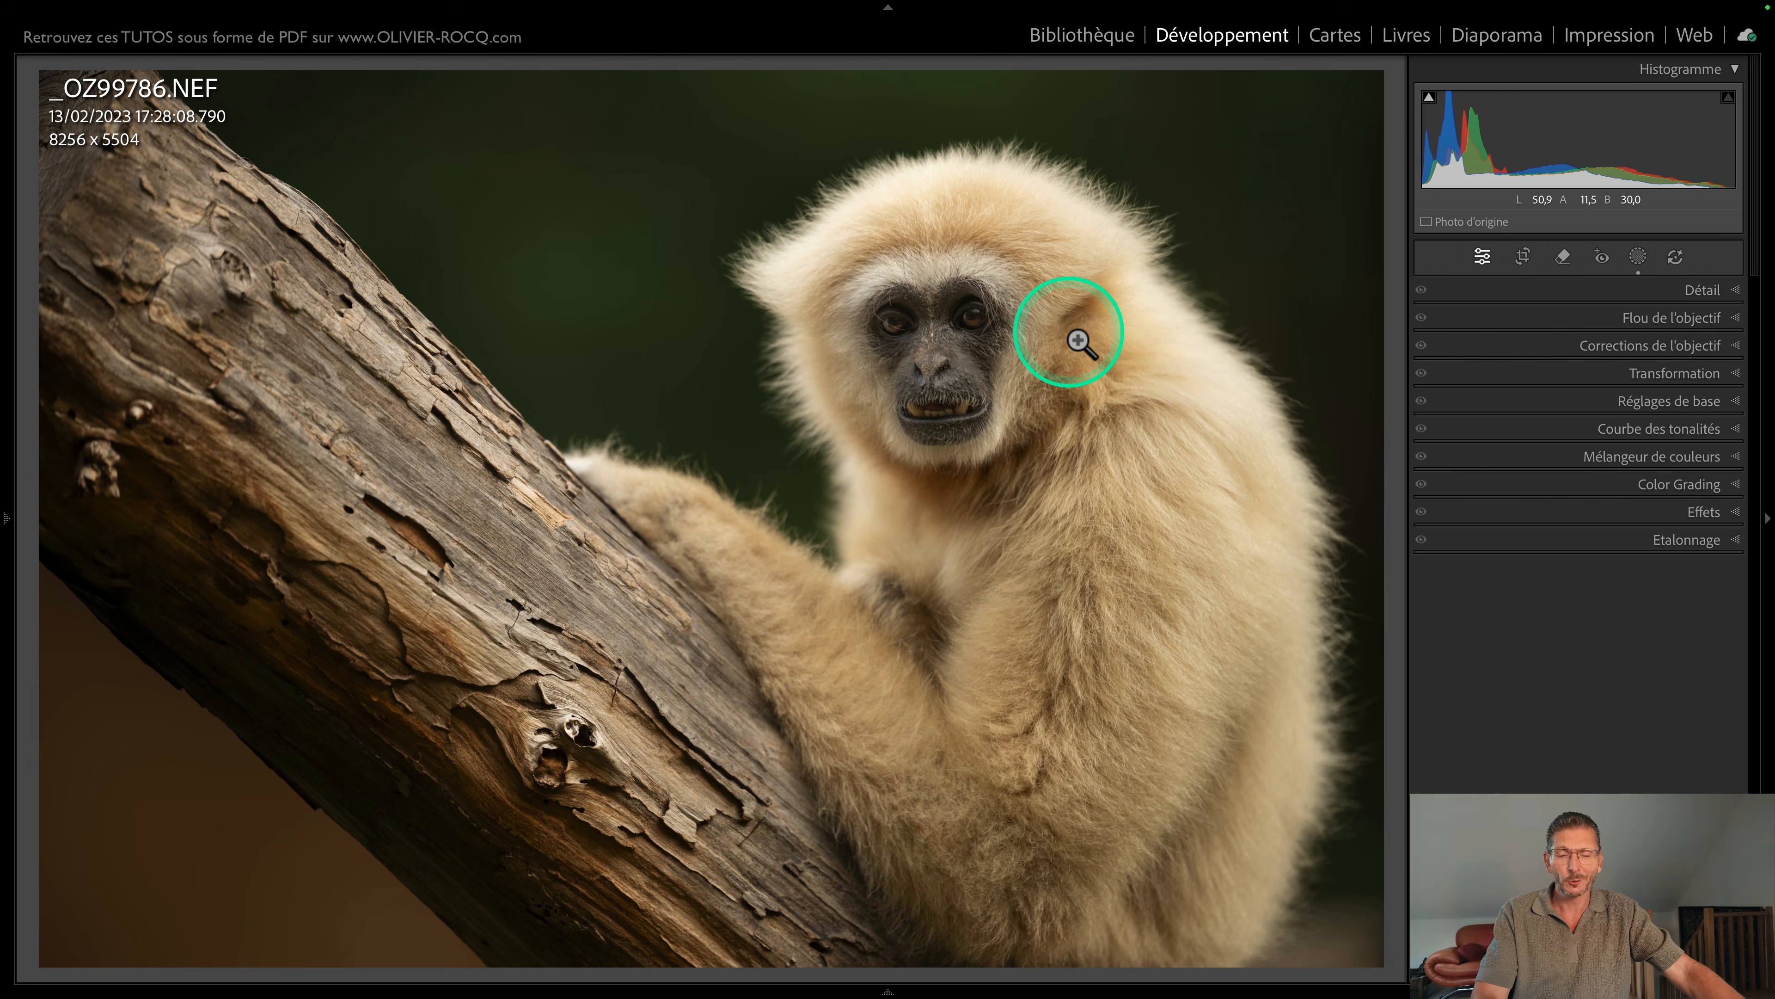
Step: Hide the information overlay on the gibbon photo _OZ99786.NEF
key(i)
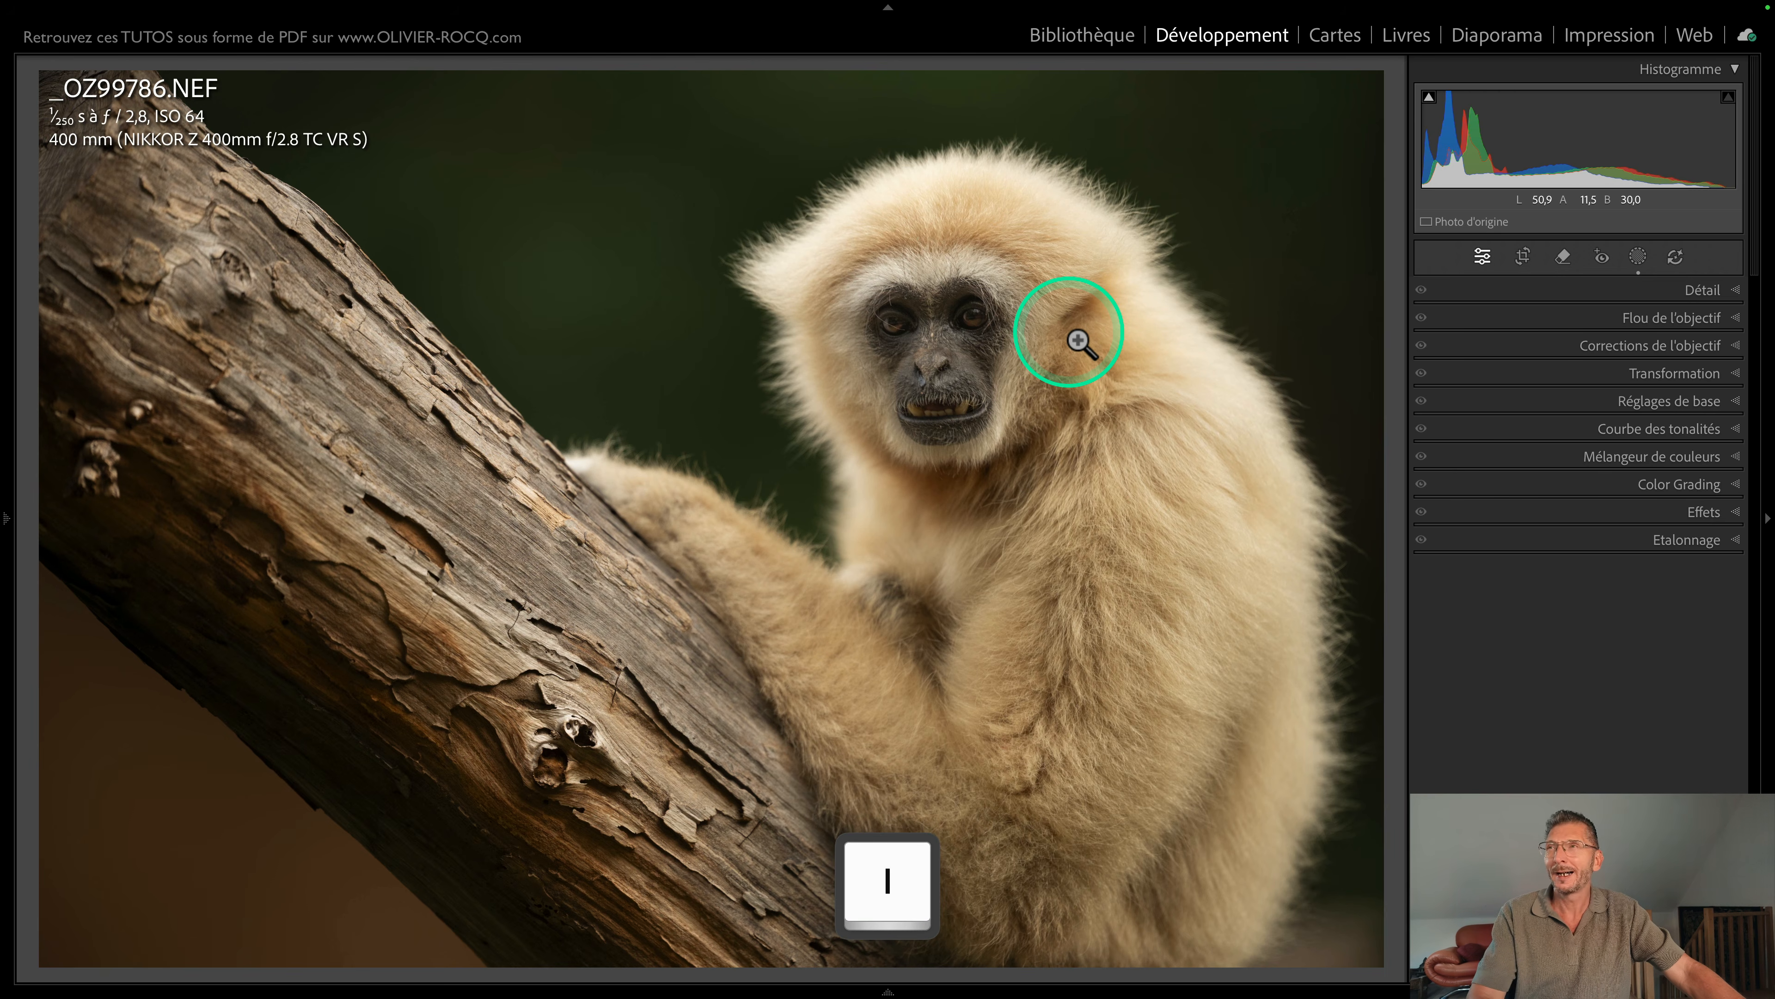
key(i)
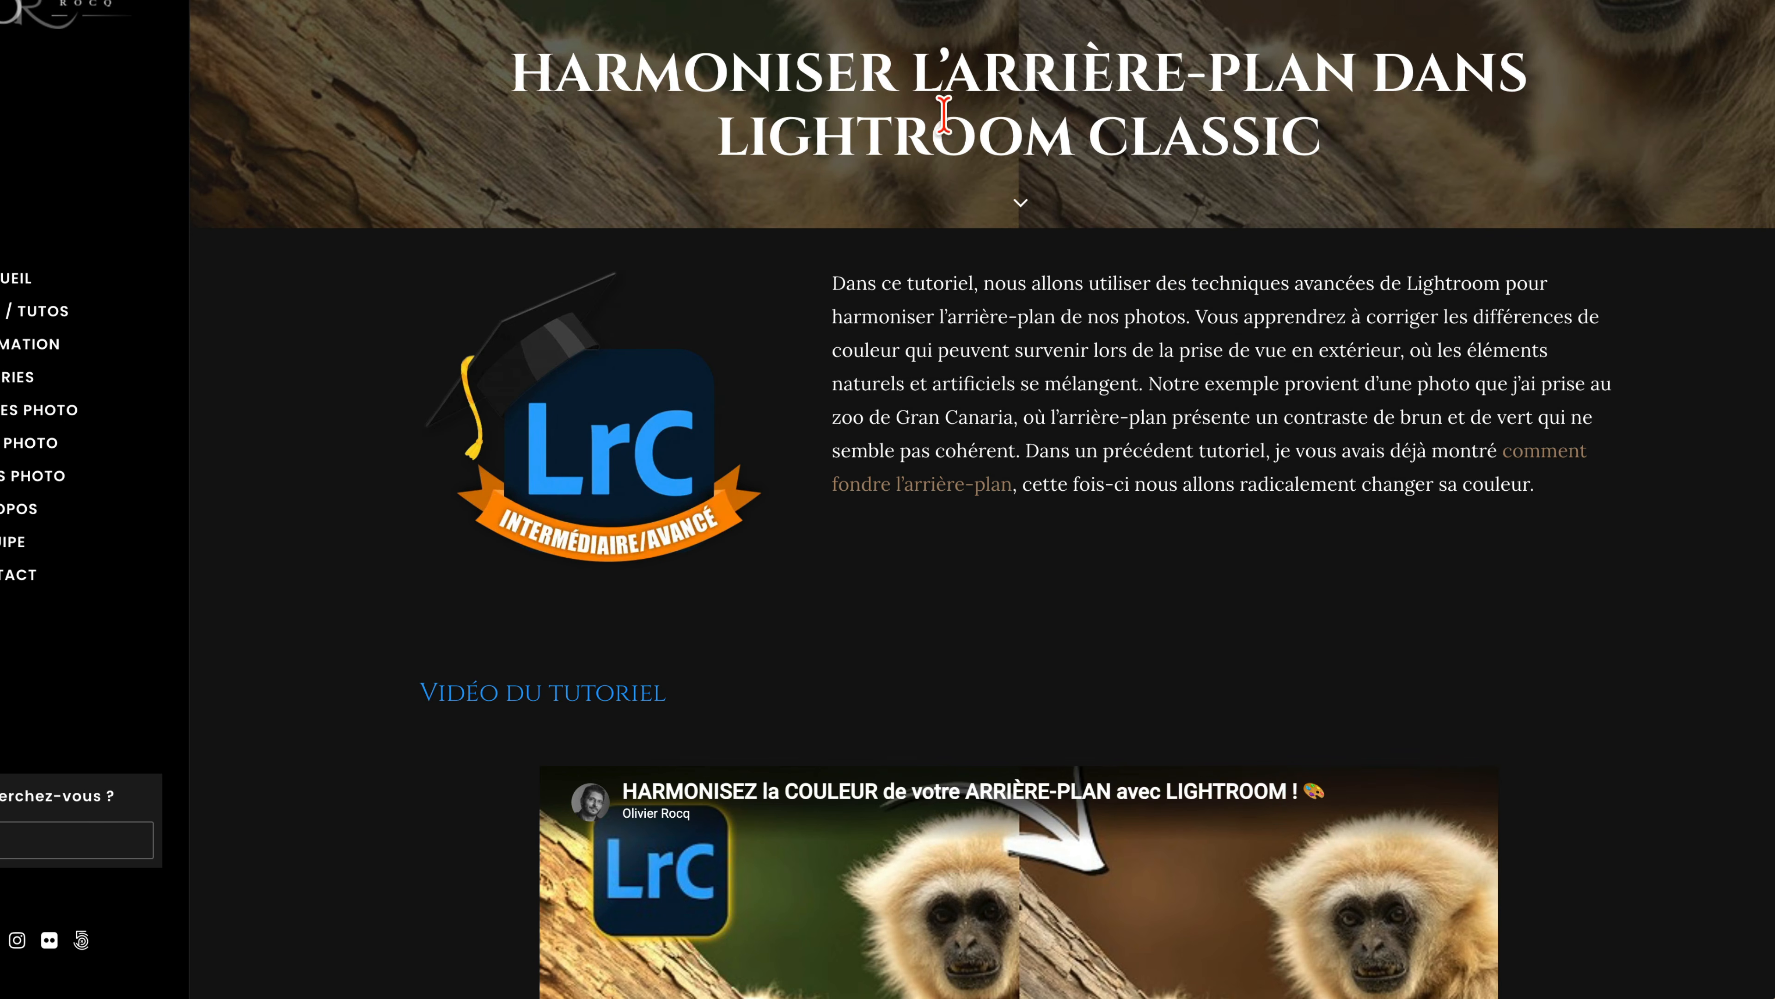
Step: Browse the web article on harmonising the background in Lightroom Classic, looking over its tutorial video and summary
scroll(1116, 567, down, 6)
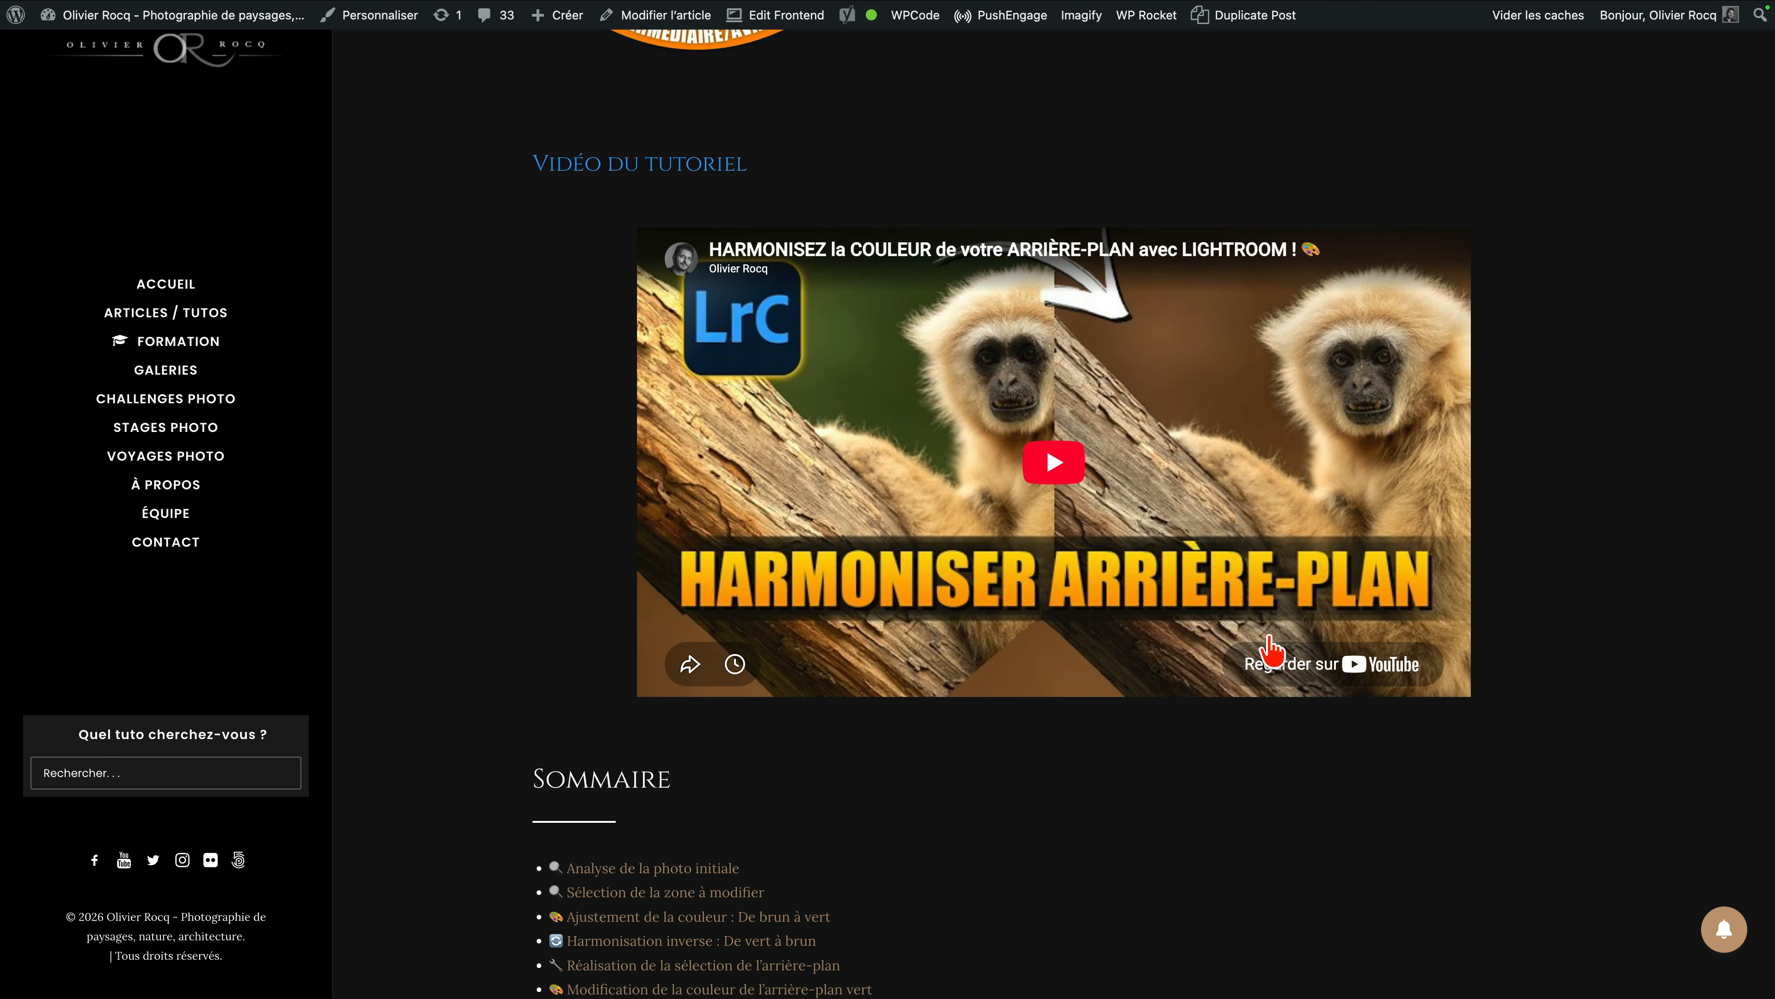
scroll(1121, 763, down, 12)
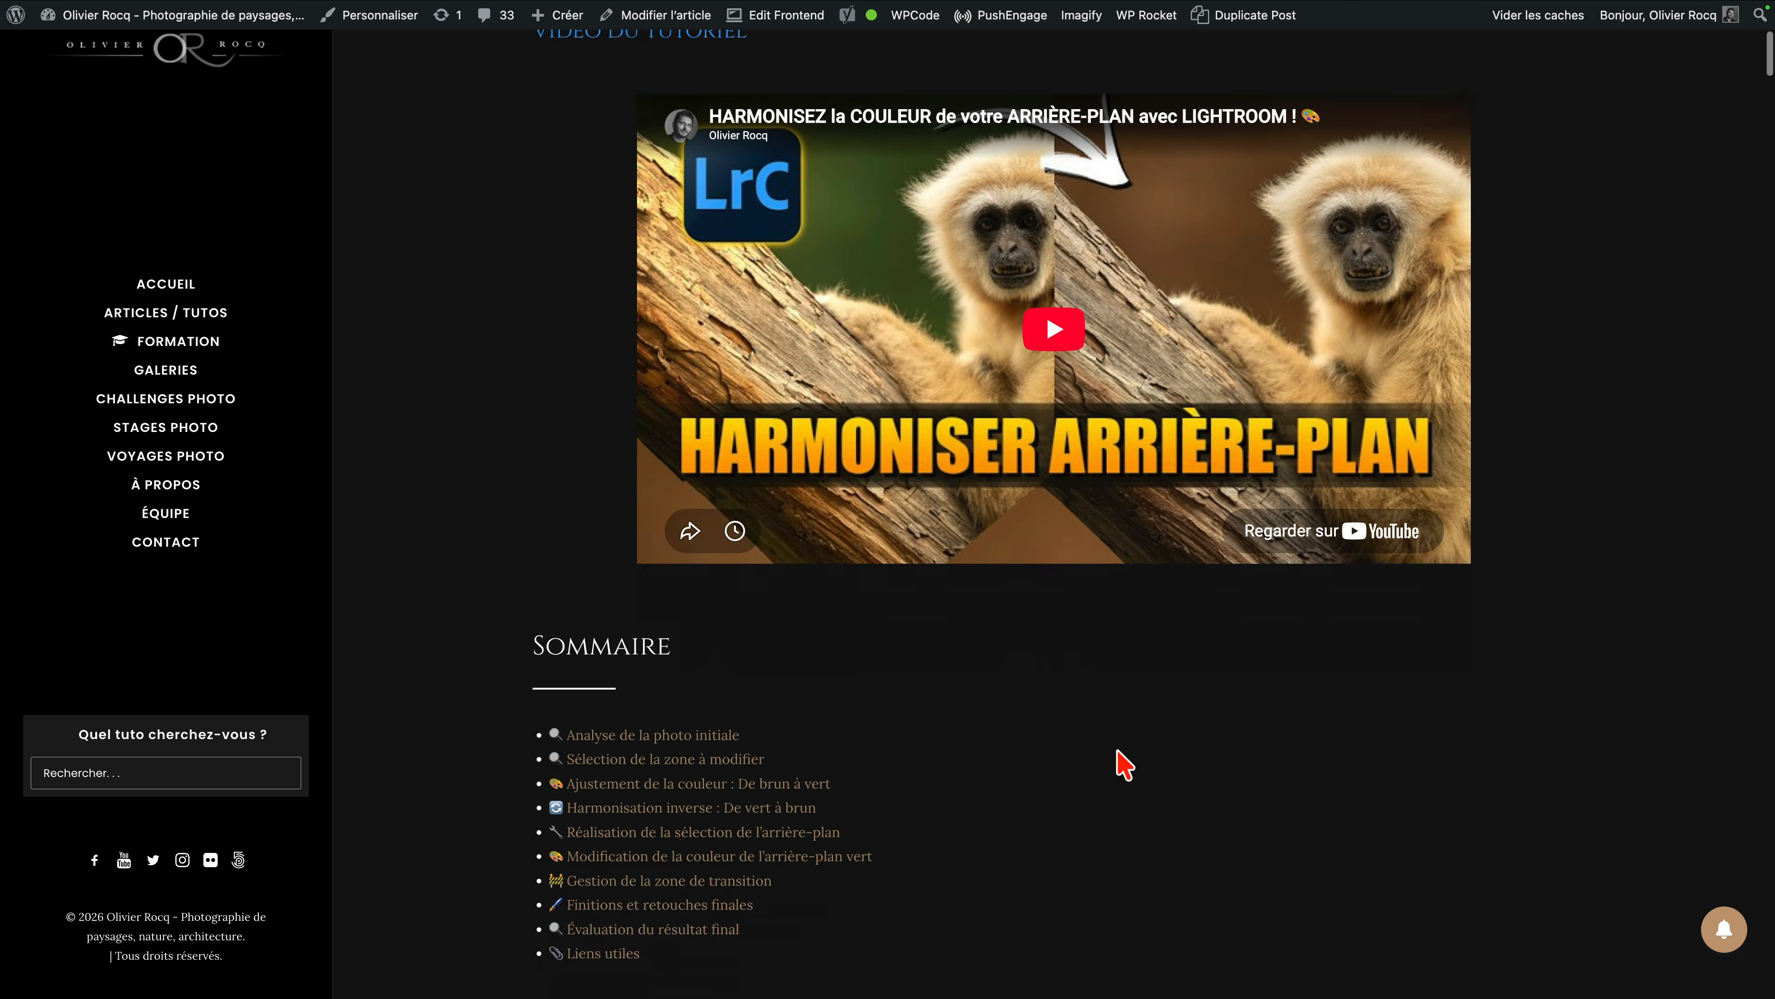
scroll(1116, 748, down, 4)
drag(1053, 507, 1553, 508)
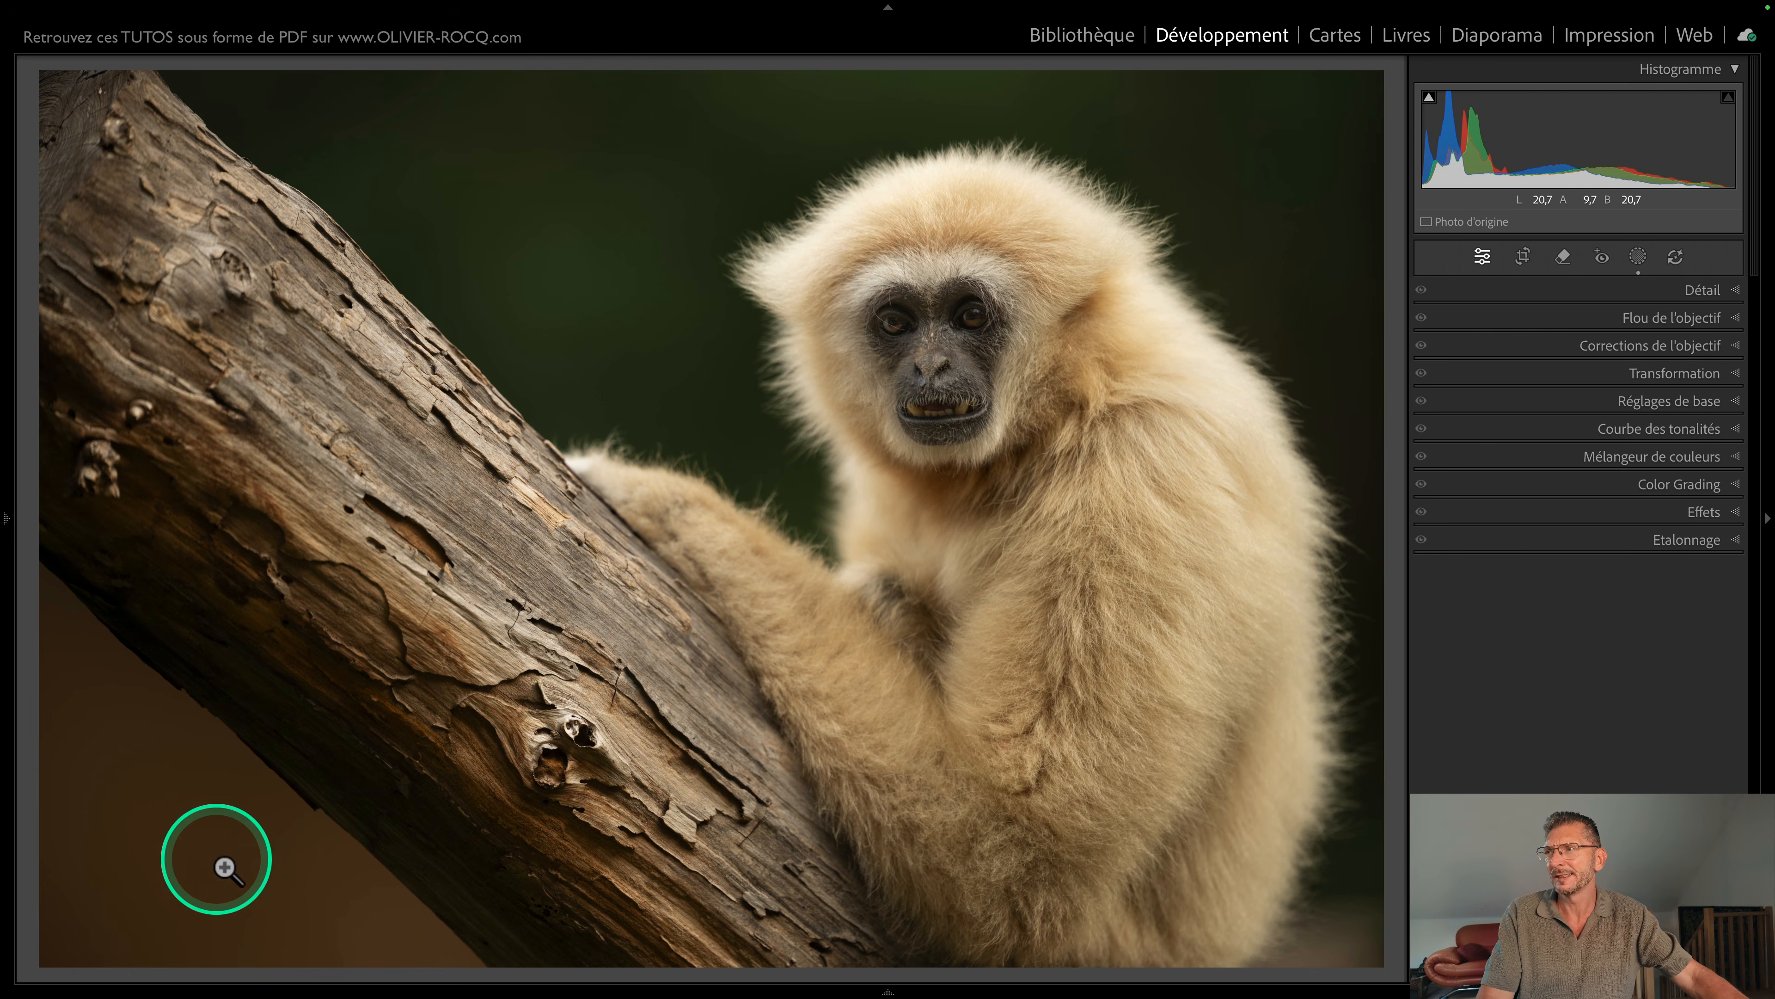
Step: Add a mask that automatically selects the gibbon photo's background, and inspect its edge along the fur
click(1640, 259)
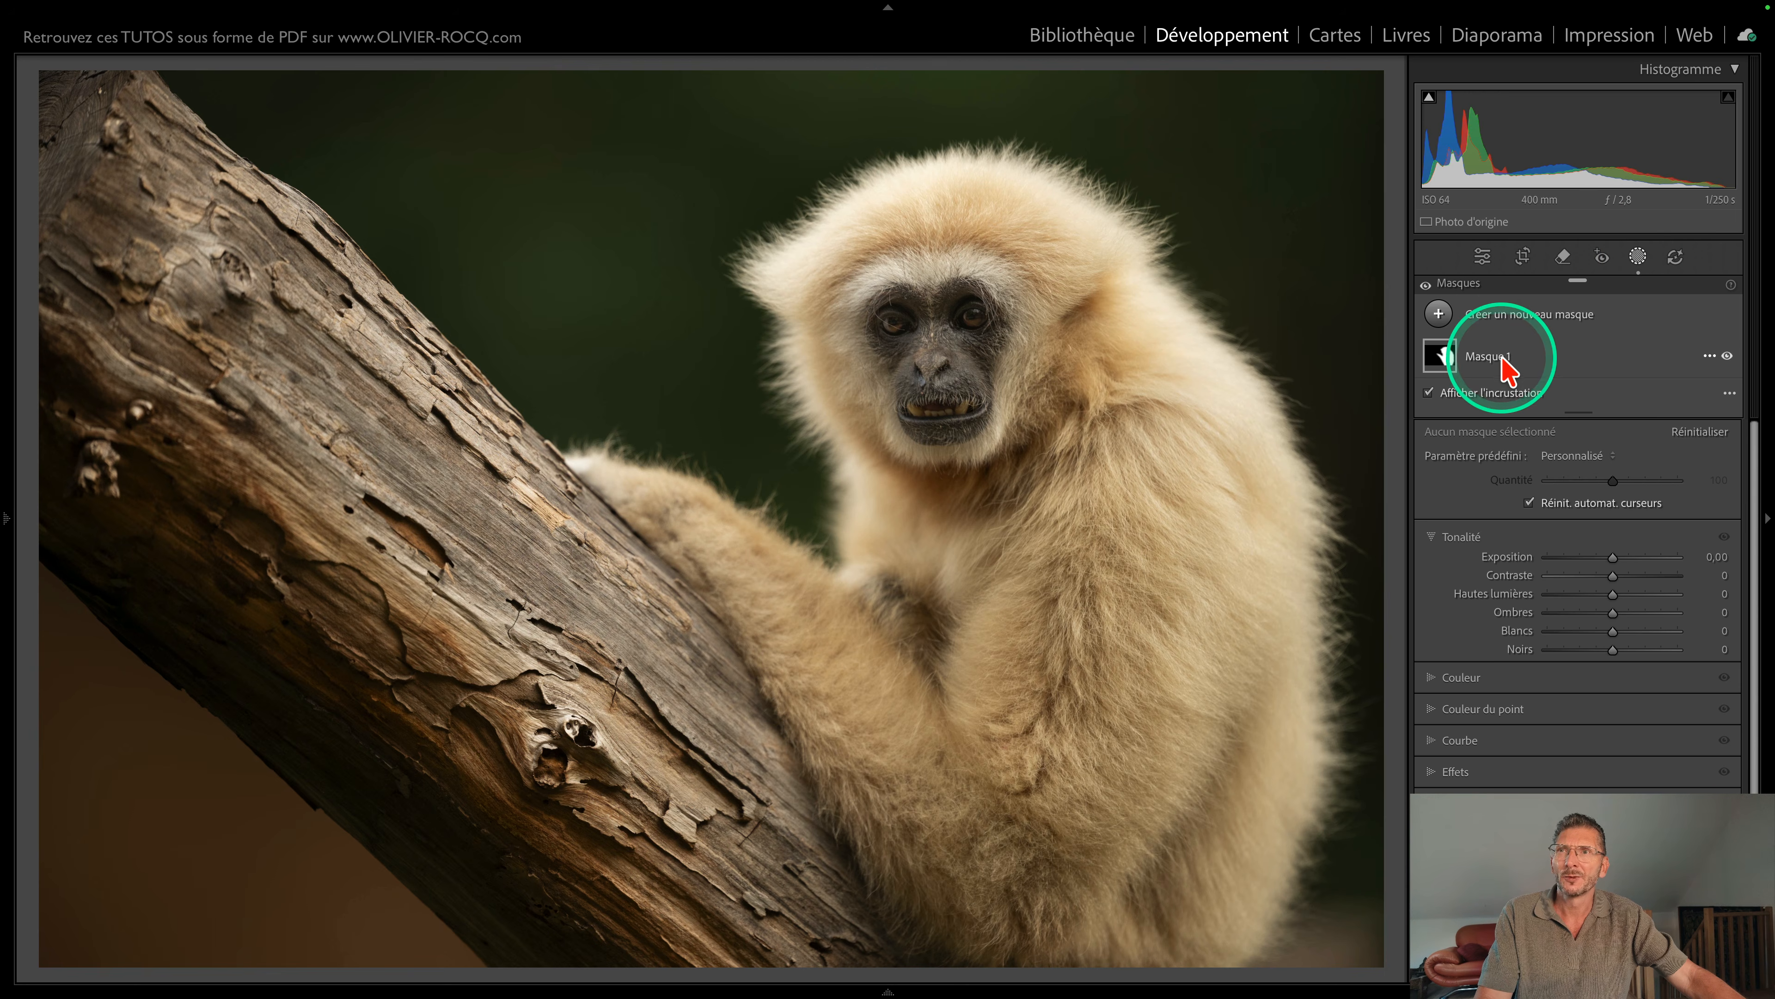
click(1499, 318)
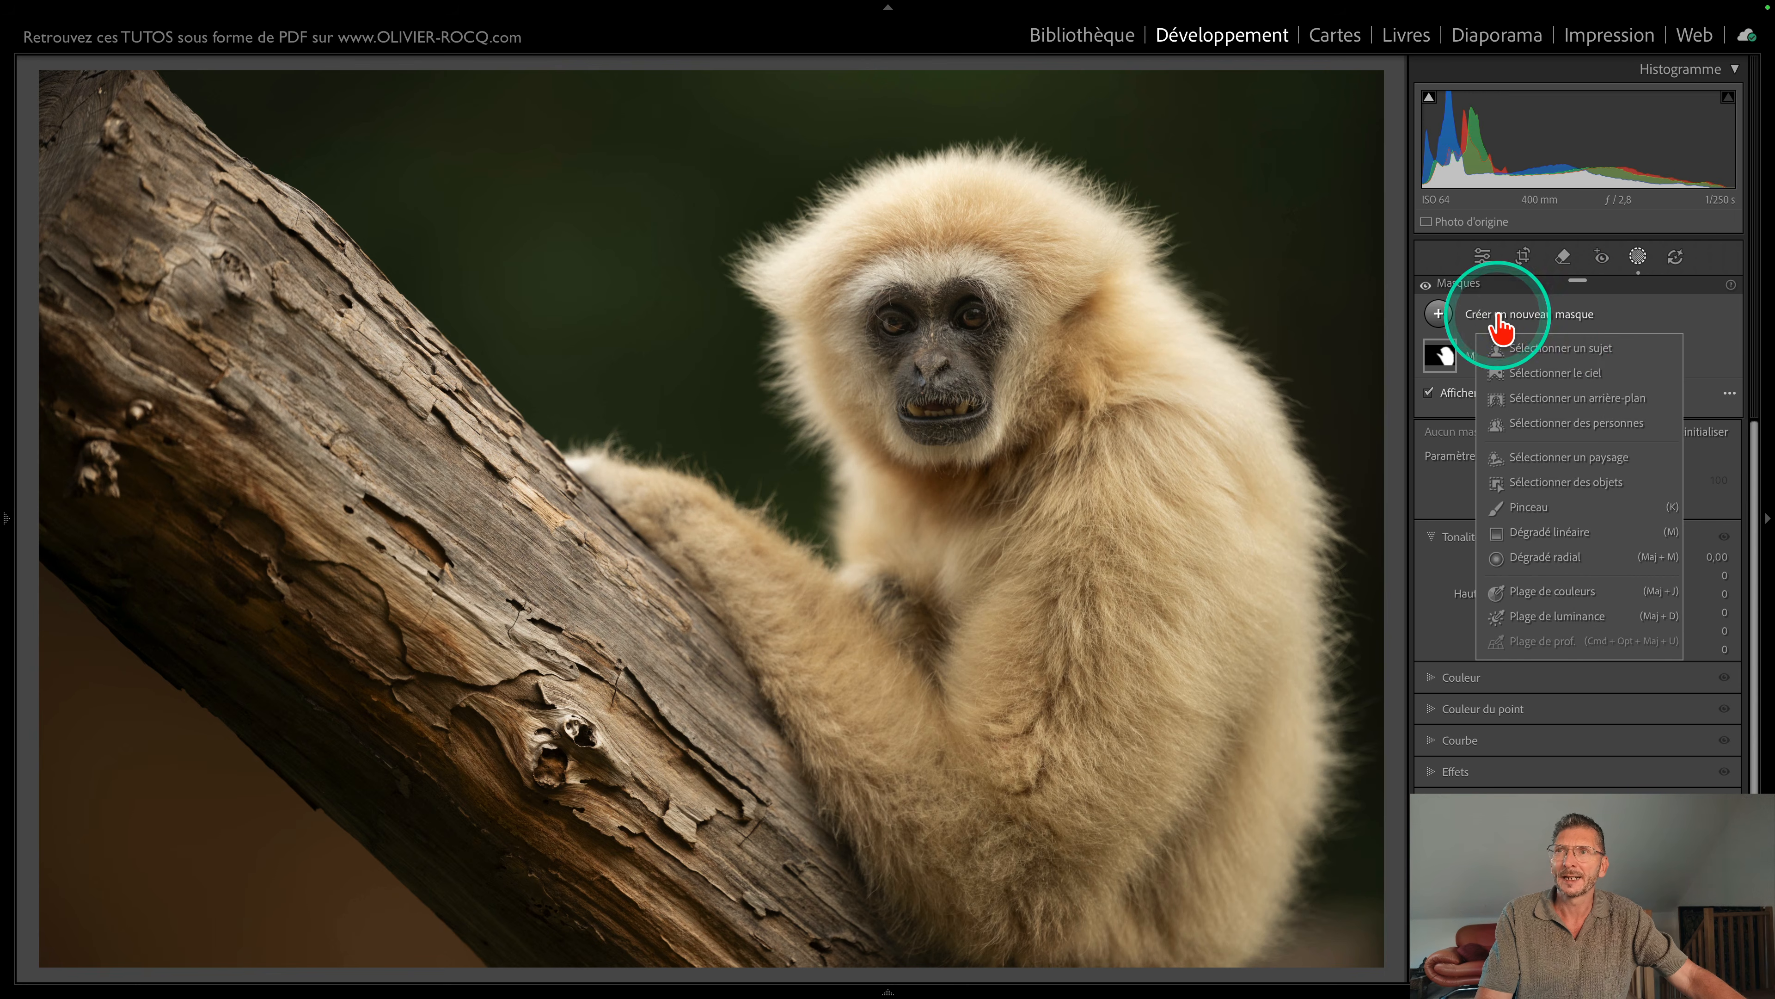
click(1582, 404)
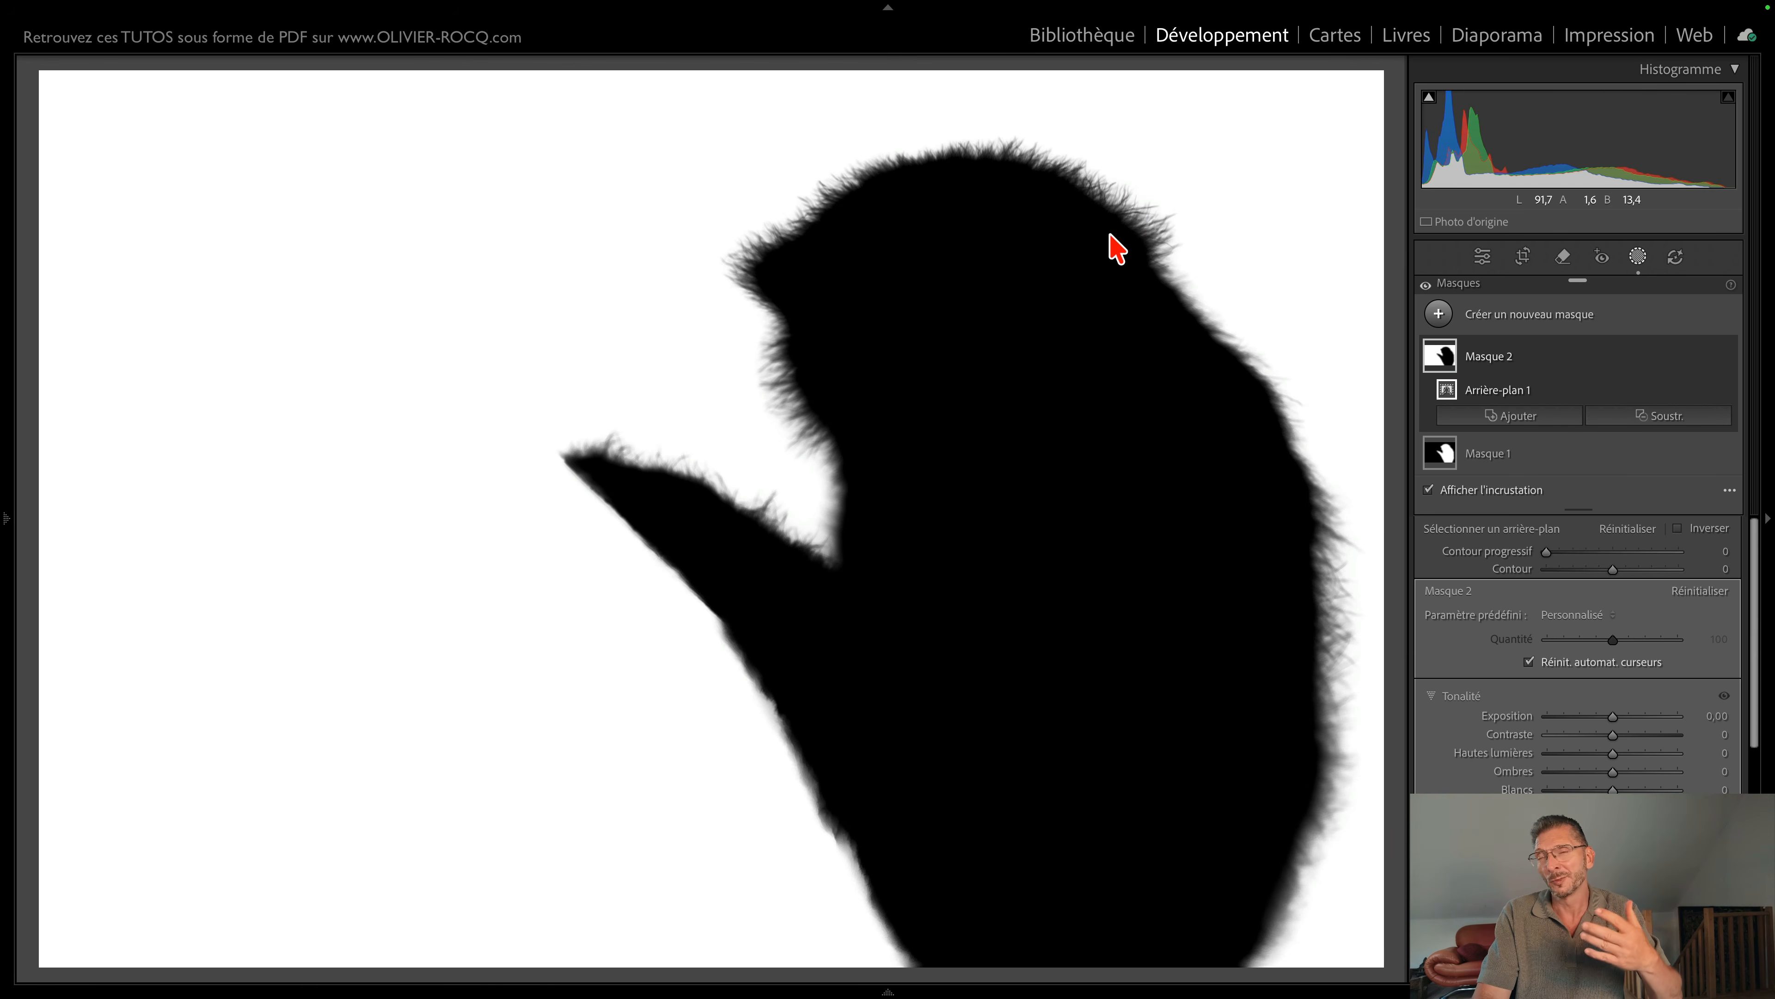
key(z)
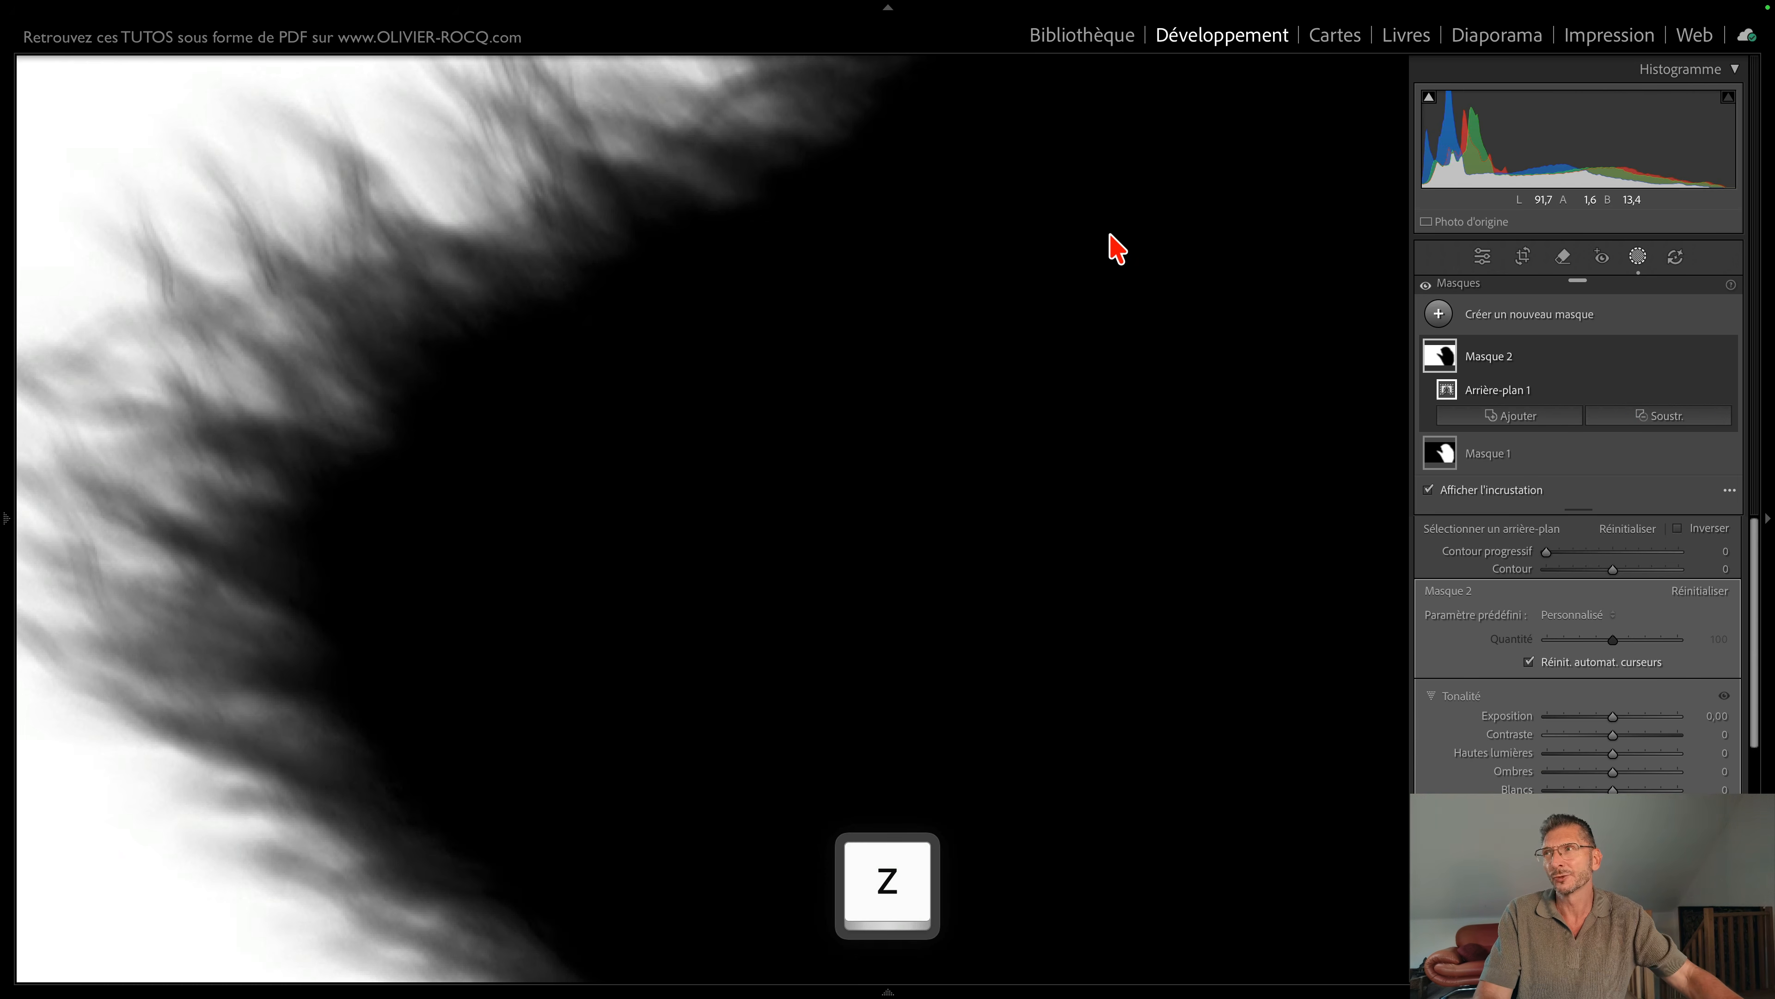
click(967, 173)
key(z)
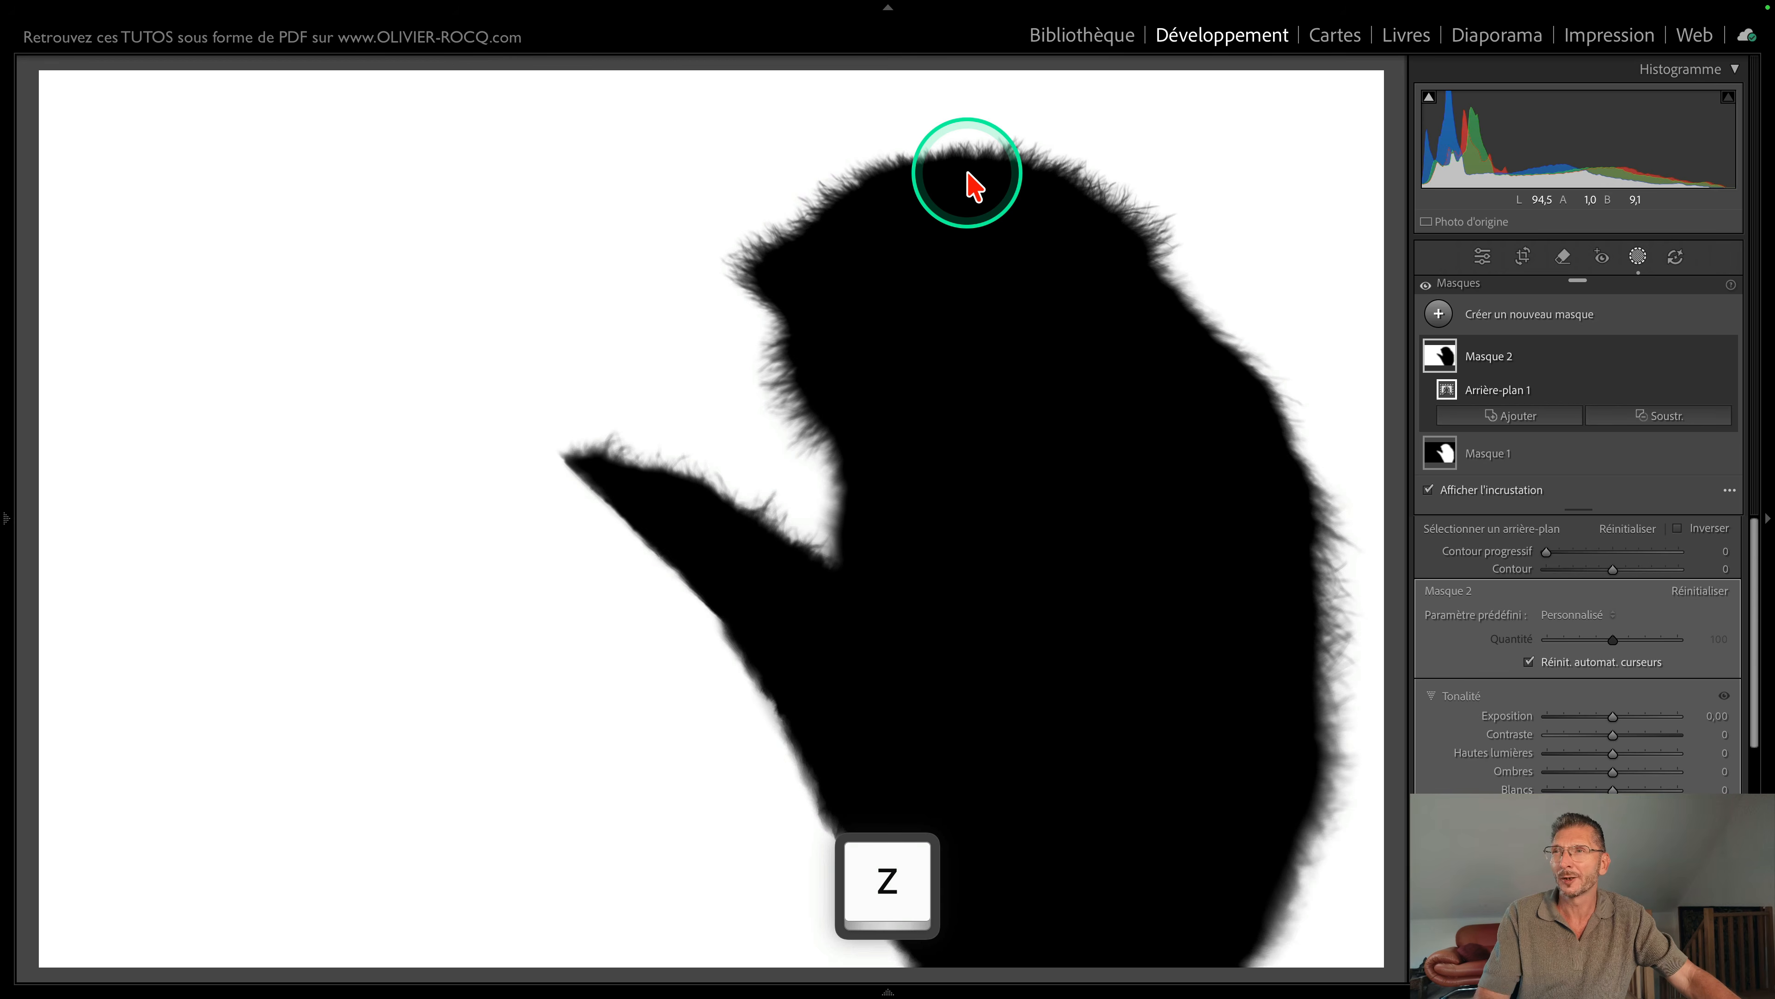
Step: Subtract the tree trunk from the background mask with an object selection drawn around the trunk
click(1493, 358)
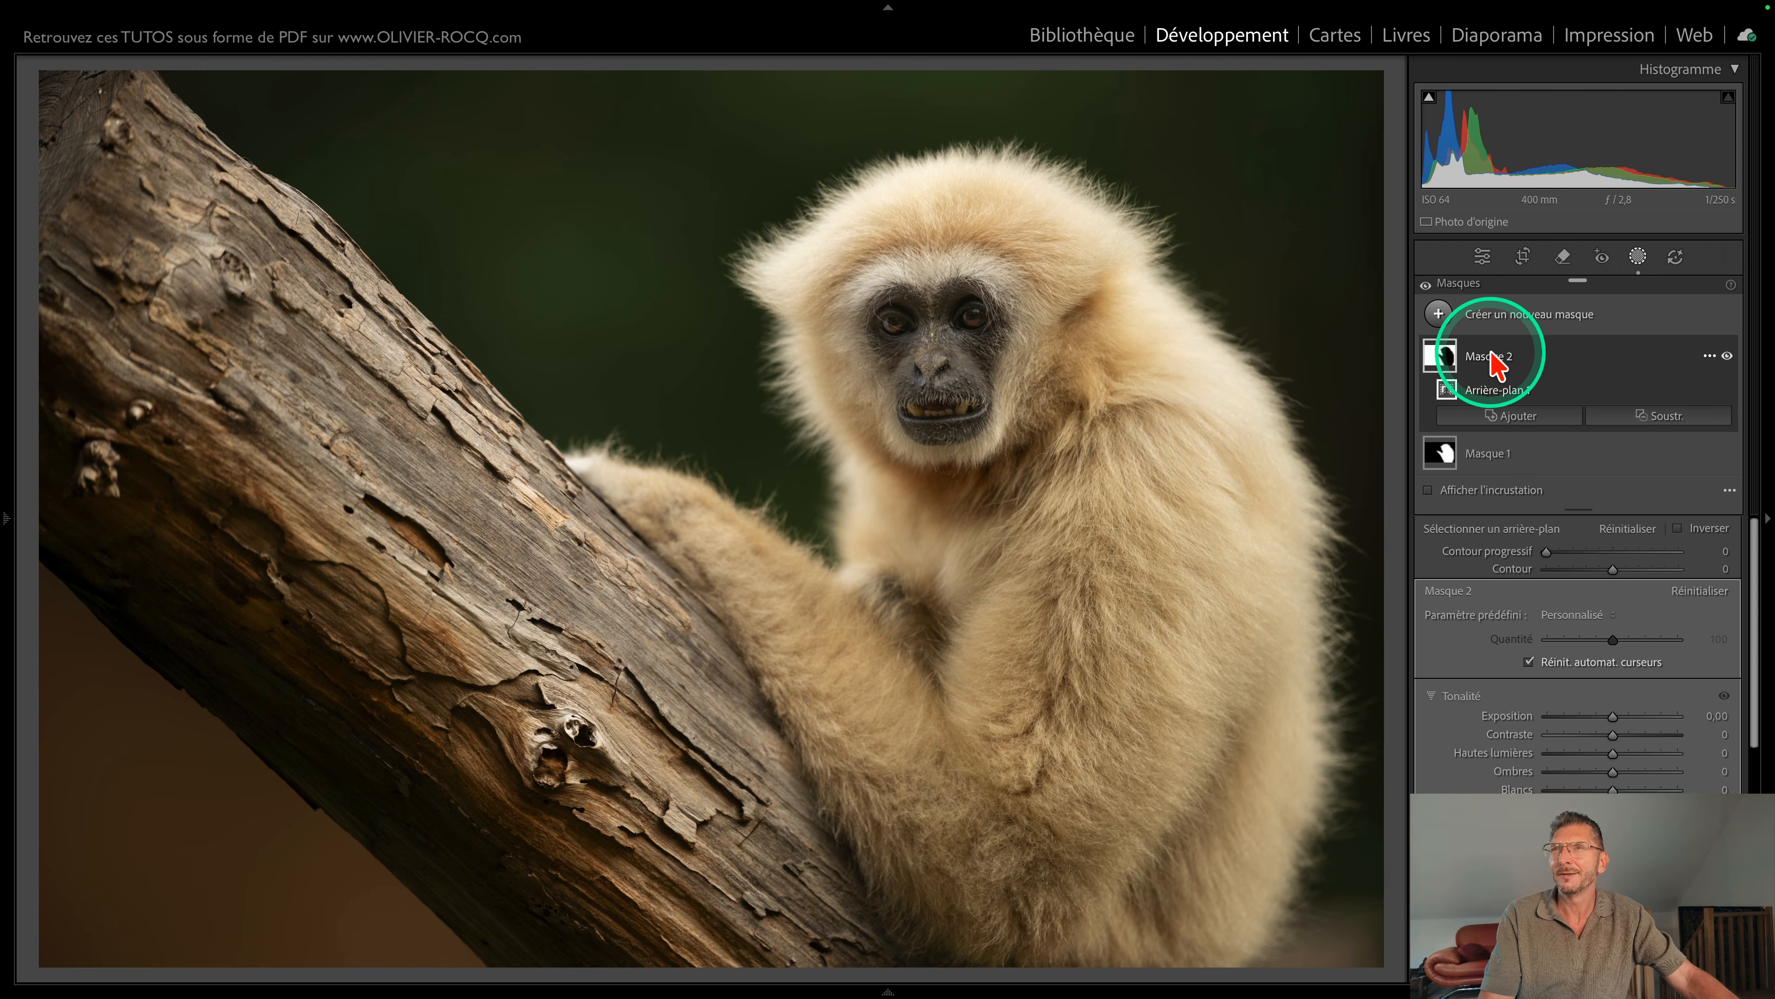
click(1500, 358)
key(z)
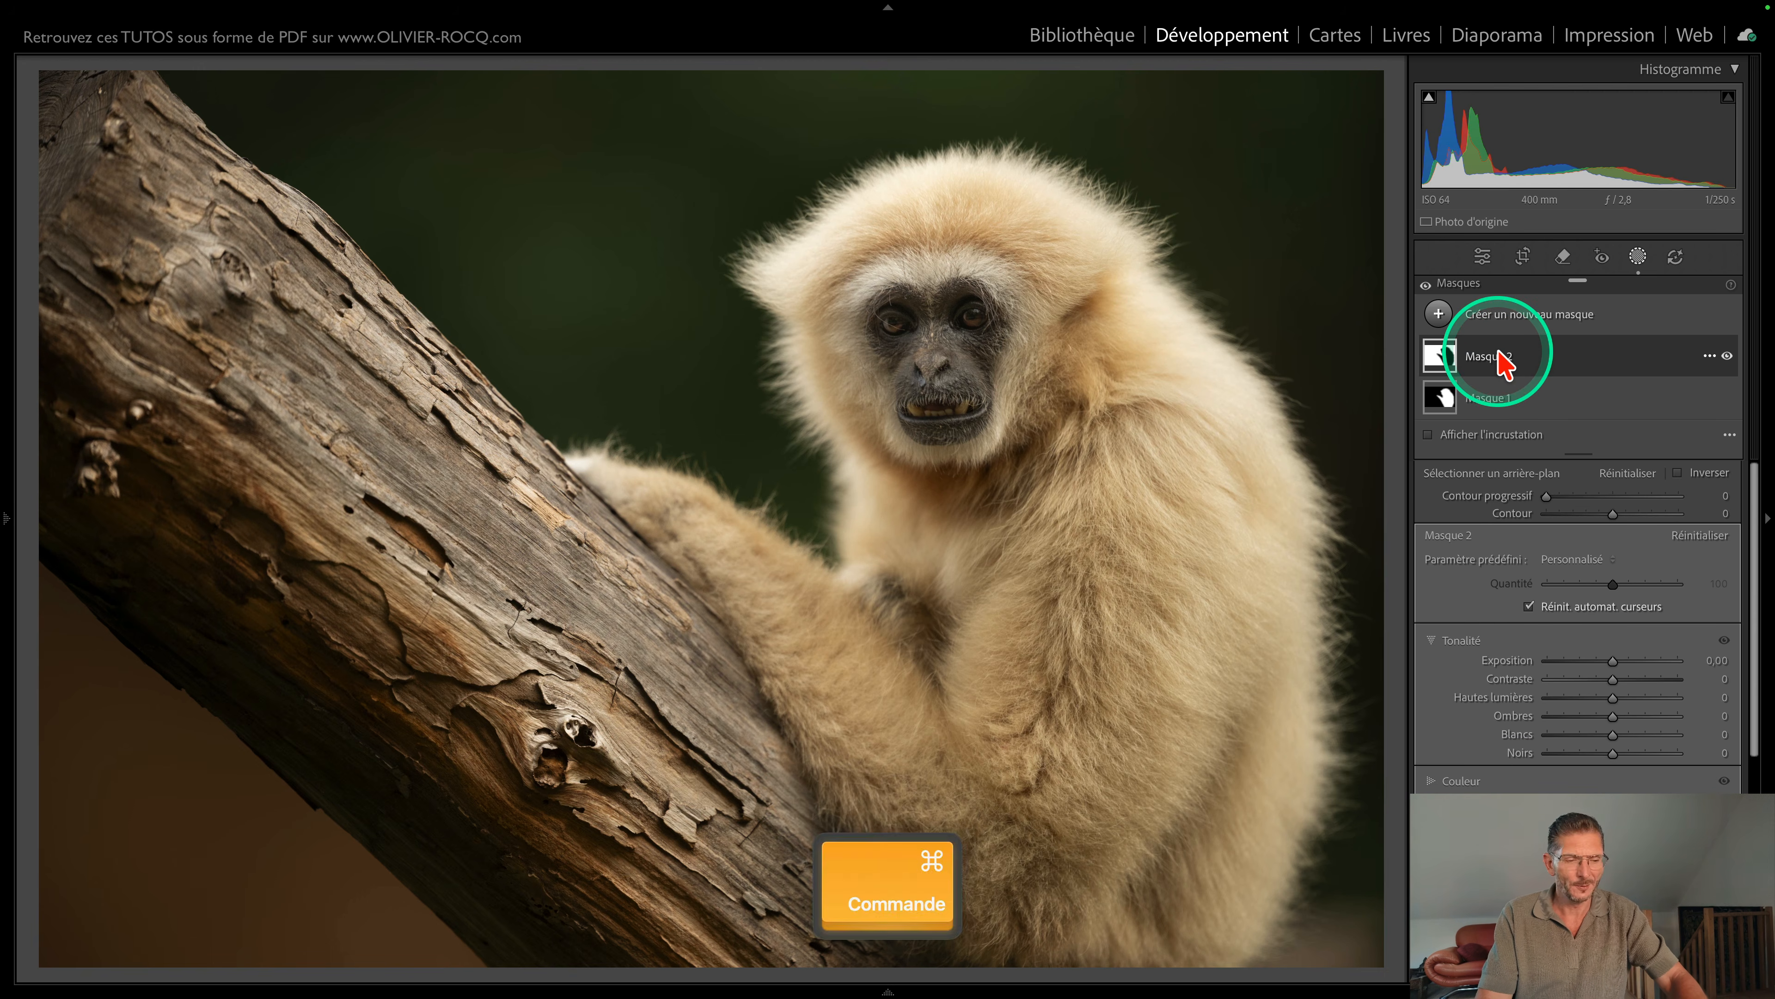
click(1502, 360)
click(1660, 415)
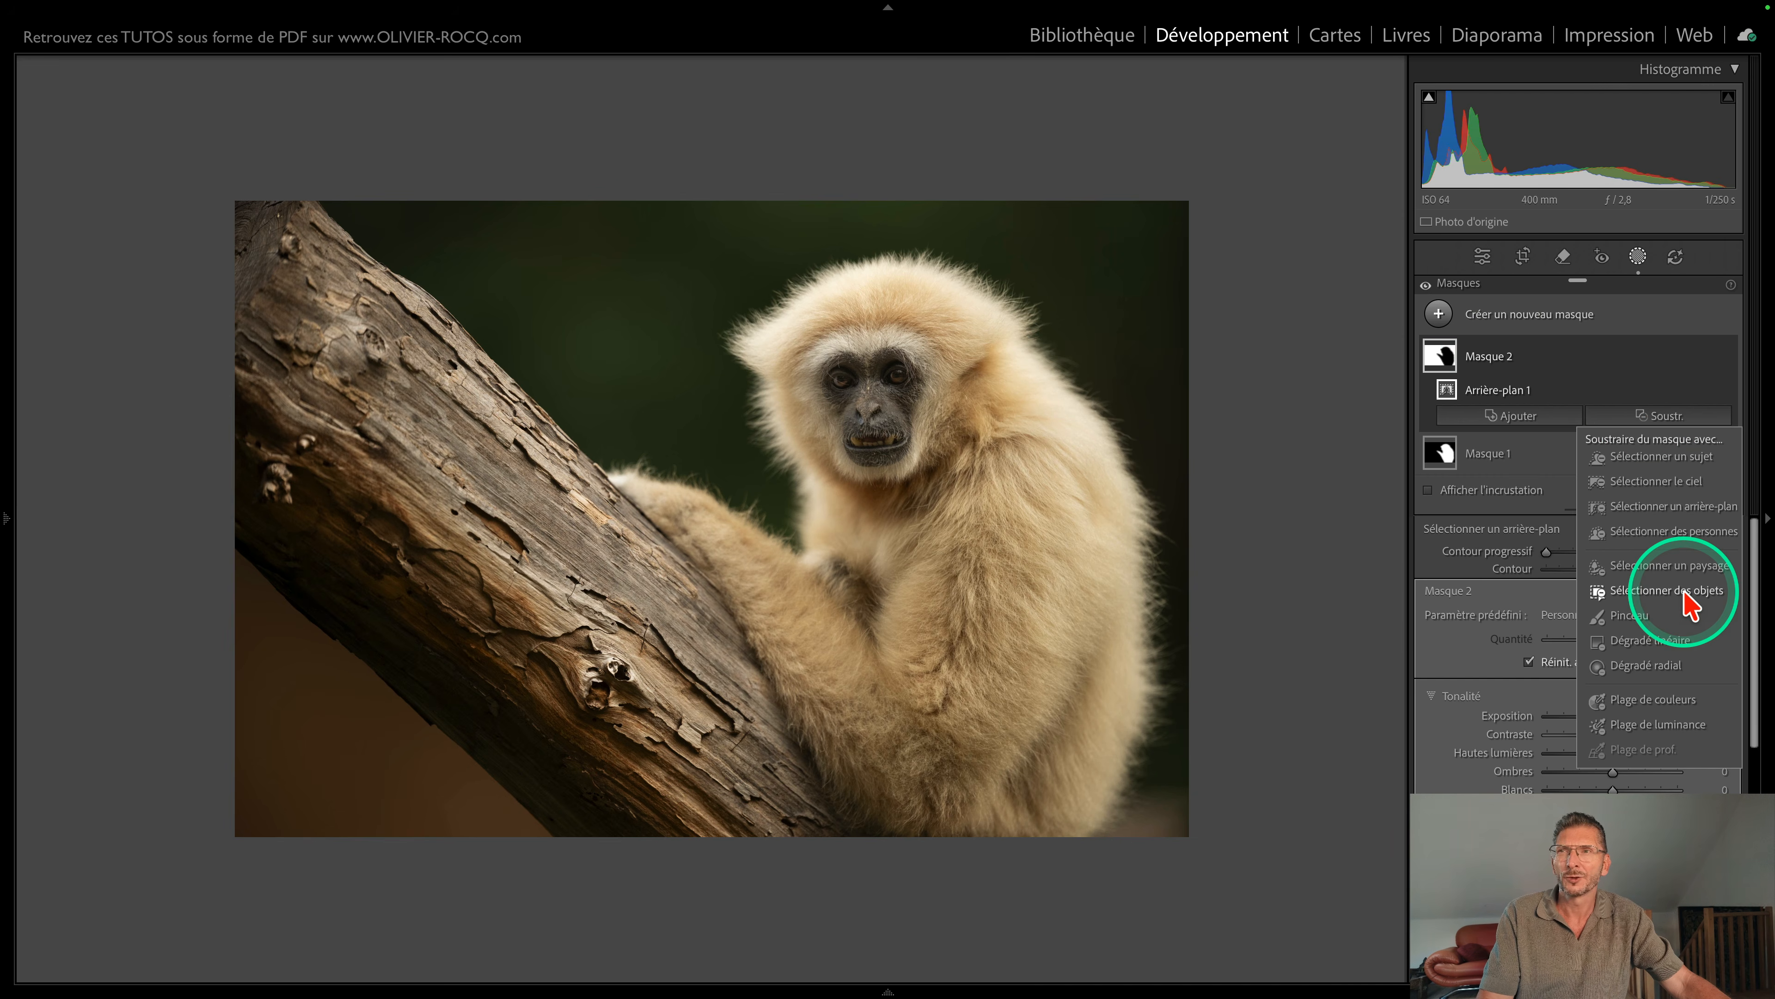
click(1685, 592)
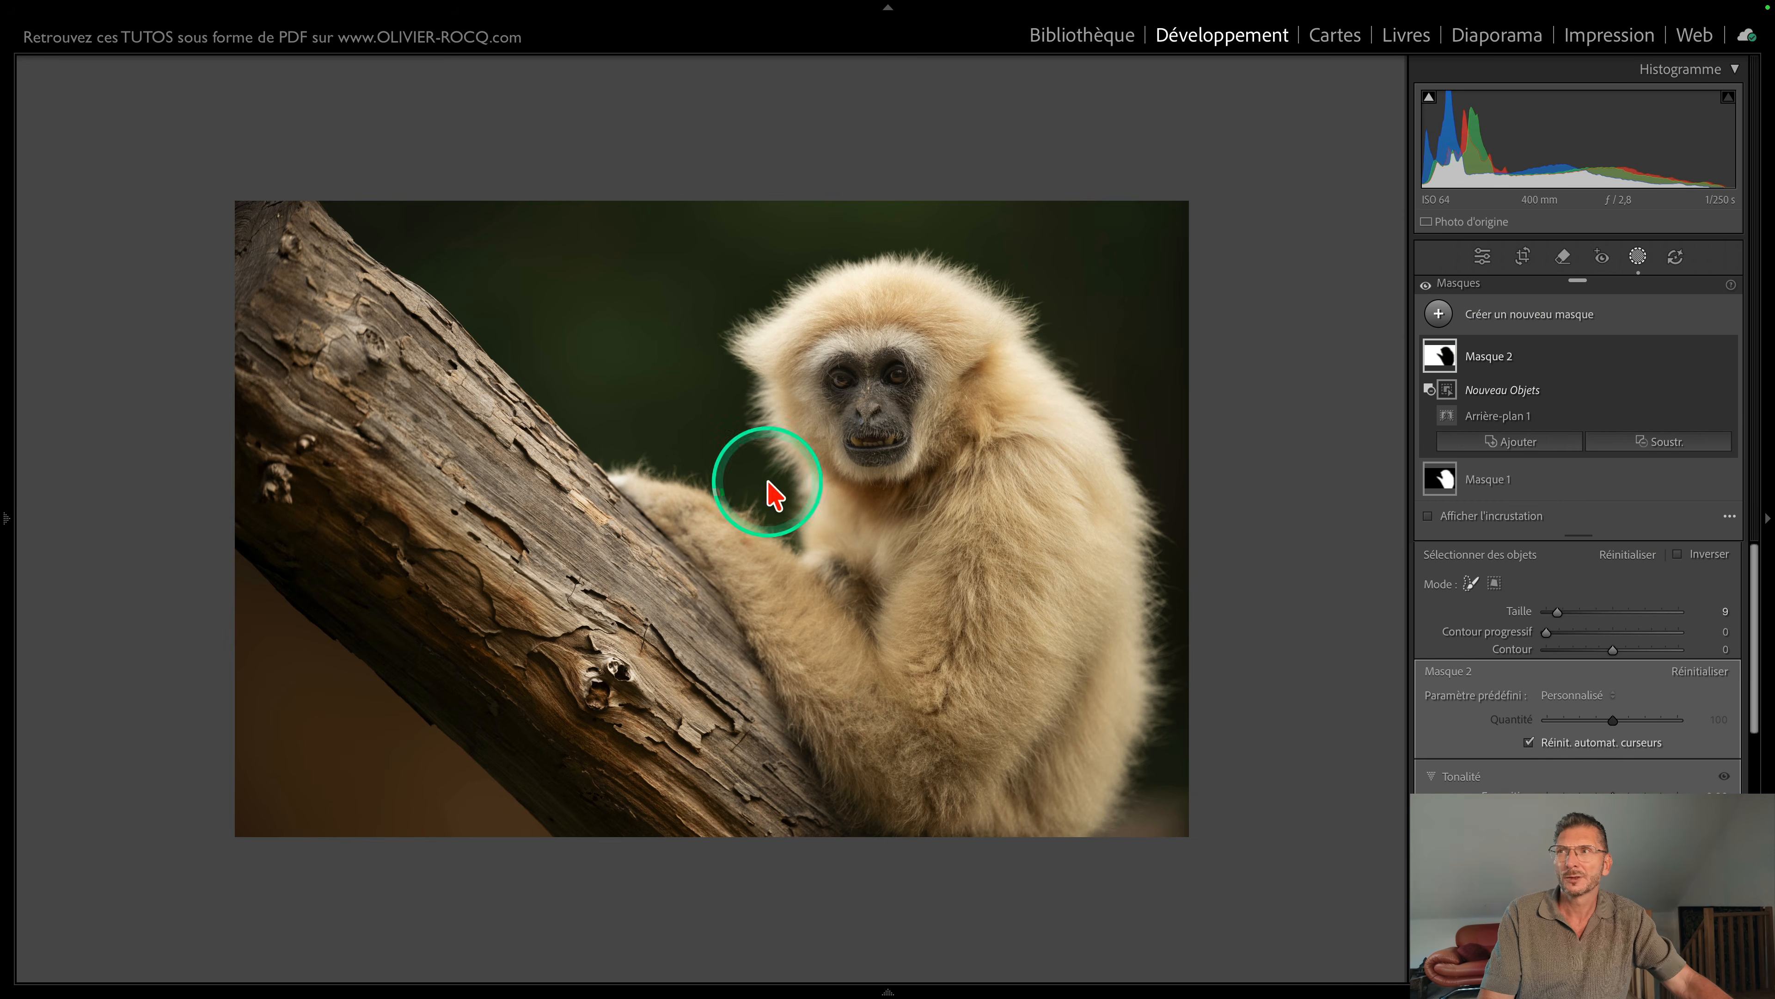
mouse_move(595, 427)
mouse_down()
mouse_move(559, 365)
mouse_move(377, 225)
mouse_up()
mouse_move(208, 288)
mouse_down()
mouse_move(214, 452)
mouse_move(287, 628)
mouse_move(362, 737)
mouse_move(513, 832)
mouse_up()
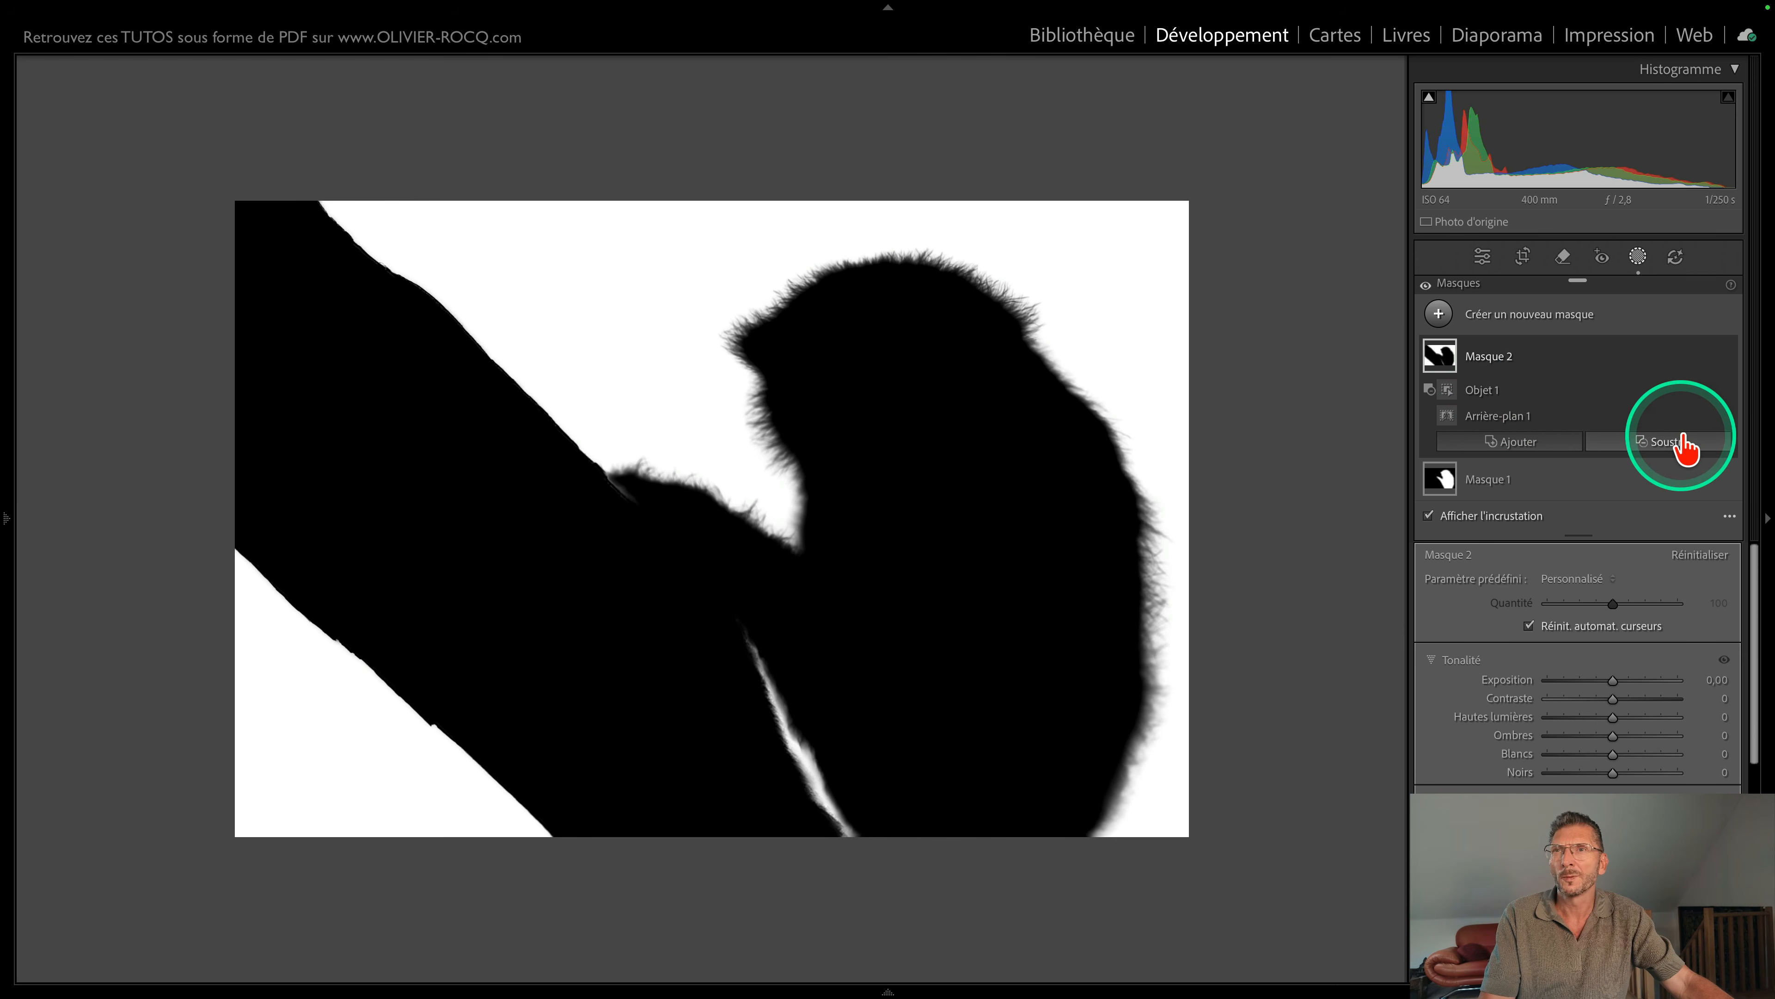
Step: Subtract a linear gradient from Masque 2 to remove the lower-left background area beneath the trunk
click(1683, 442)
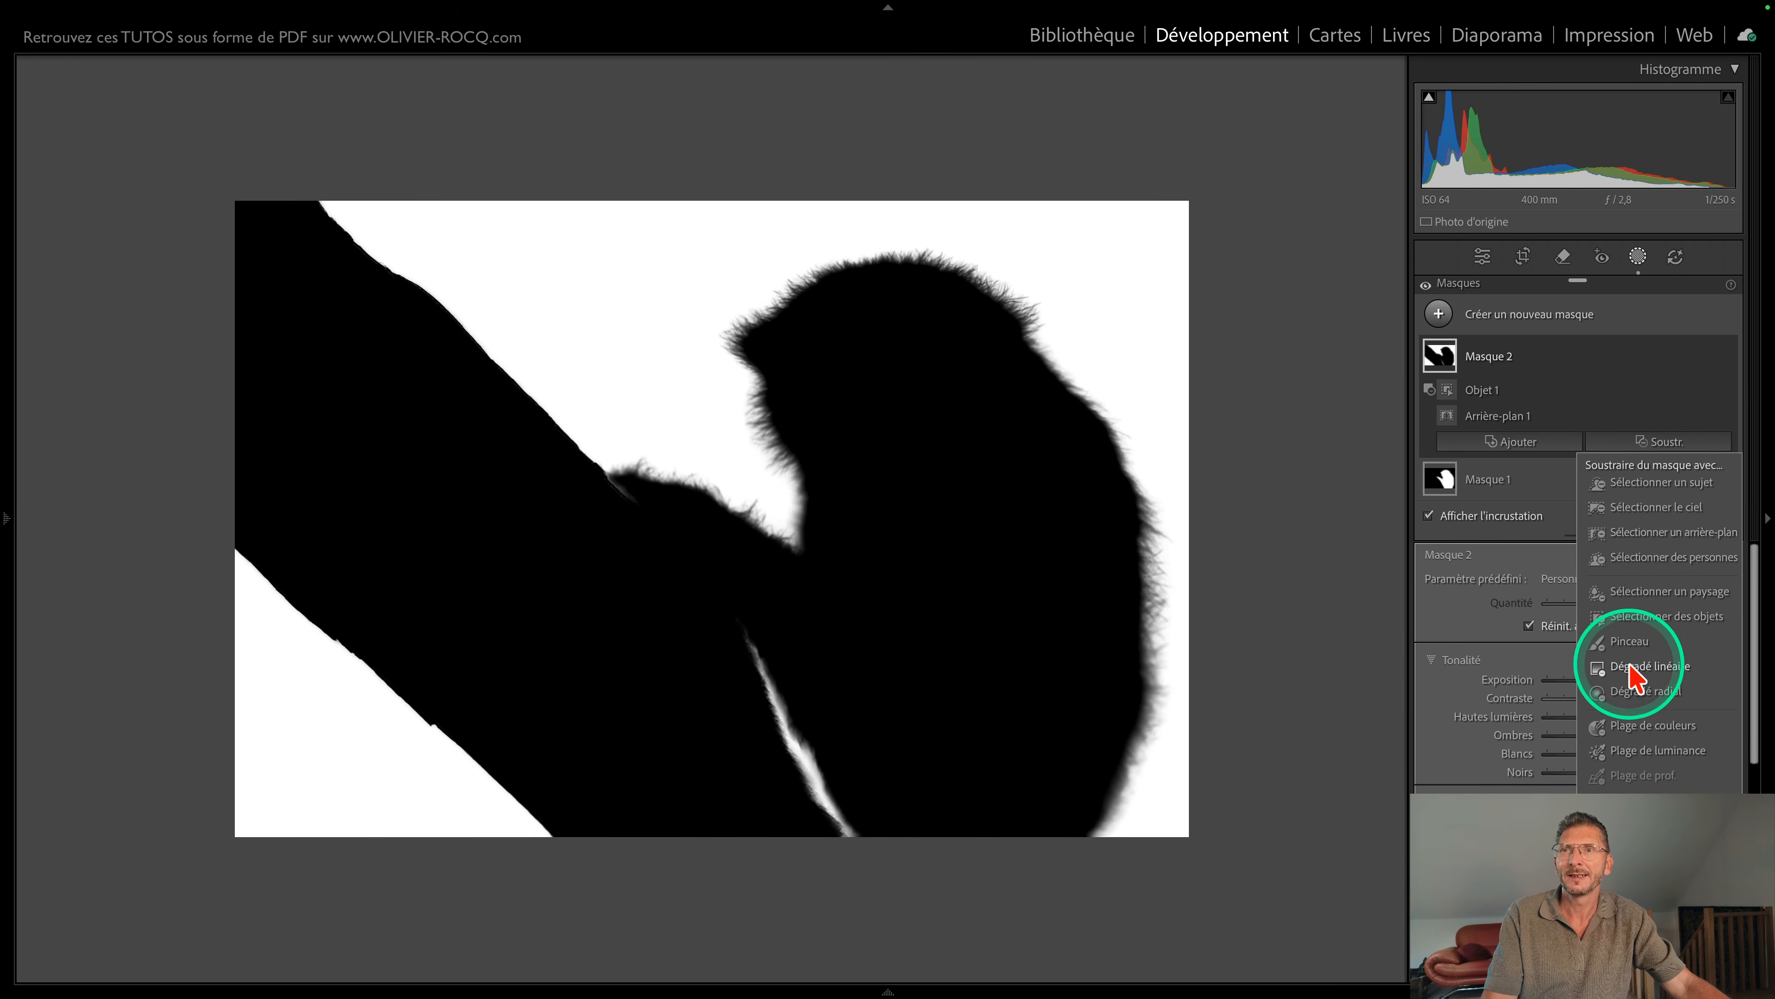
click(1651, 667)
drag(555, 653, 575, 595)
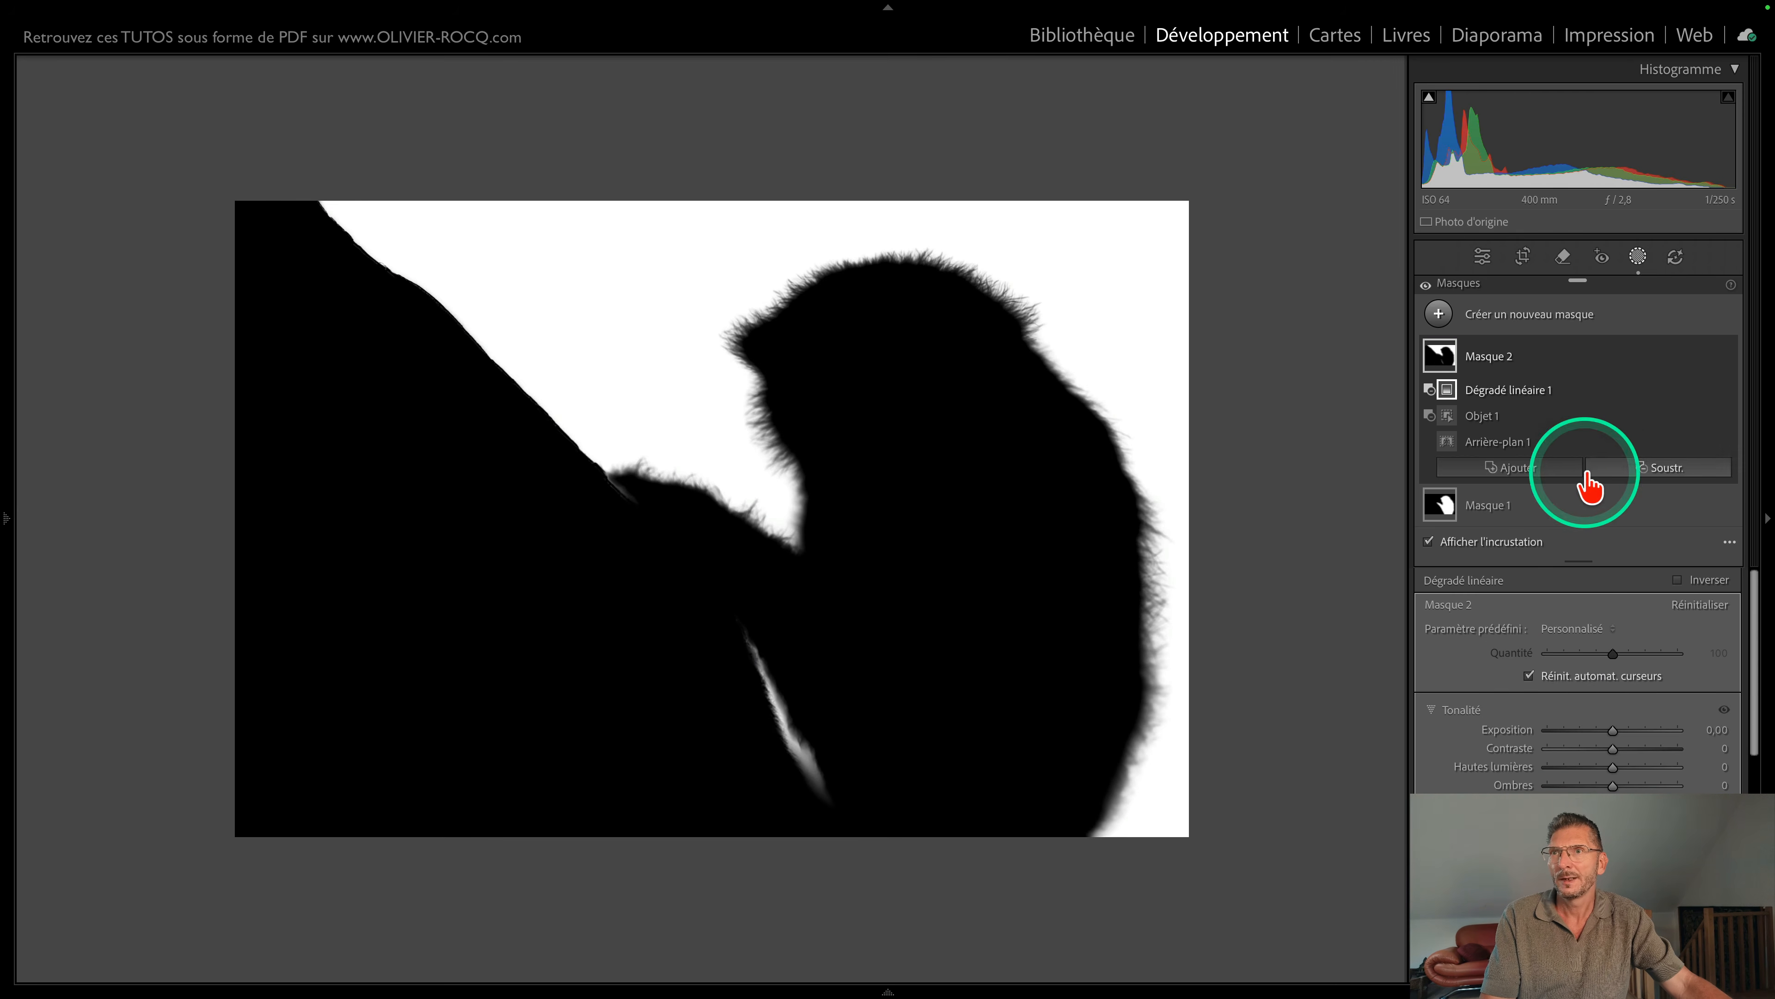
Step: Subtract the thin strip between trunk and gibbon from Masque 2 with a brush at flow 100, automatic masking off, and hide the overlay
click(1632, 469)
click(1636, 669)
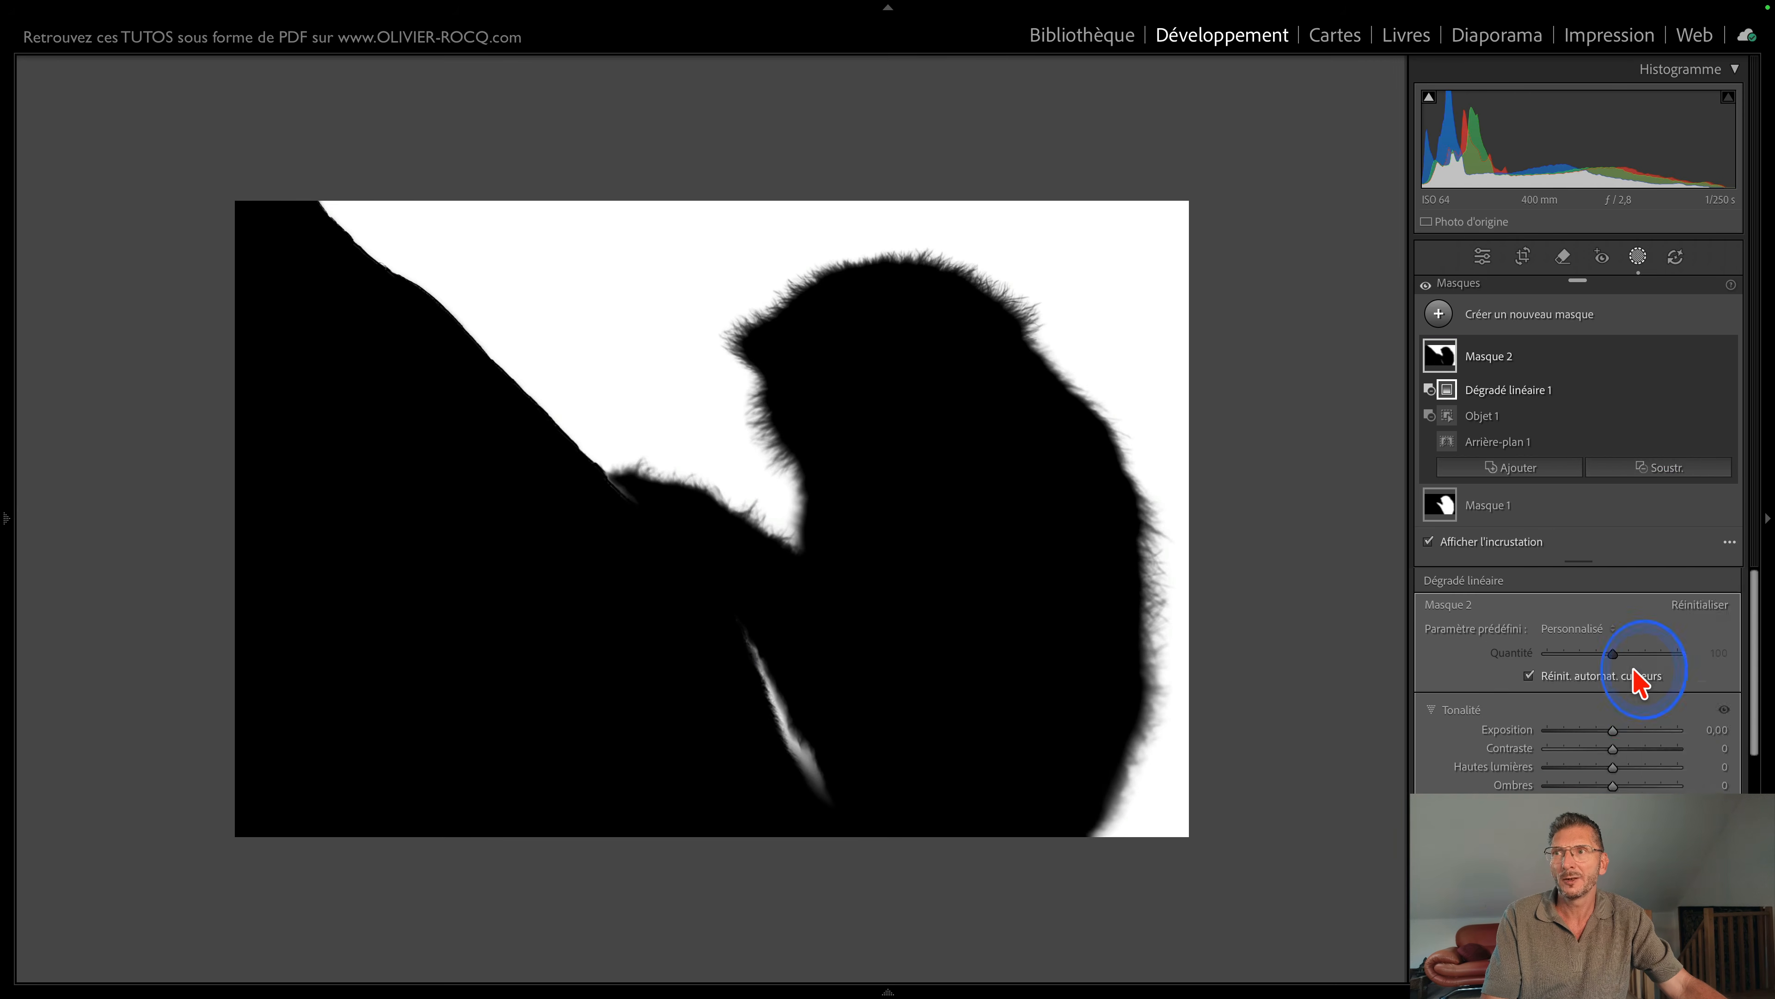
drag(1681, 700, 1733, 684)
click(1528, 718)
mouse_move(755, 629)
mouse_down()
mouse_move(836, 781)
mouse_move(867, 748)
mouse_up()
key(o)
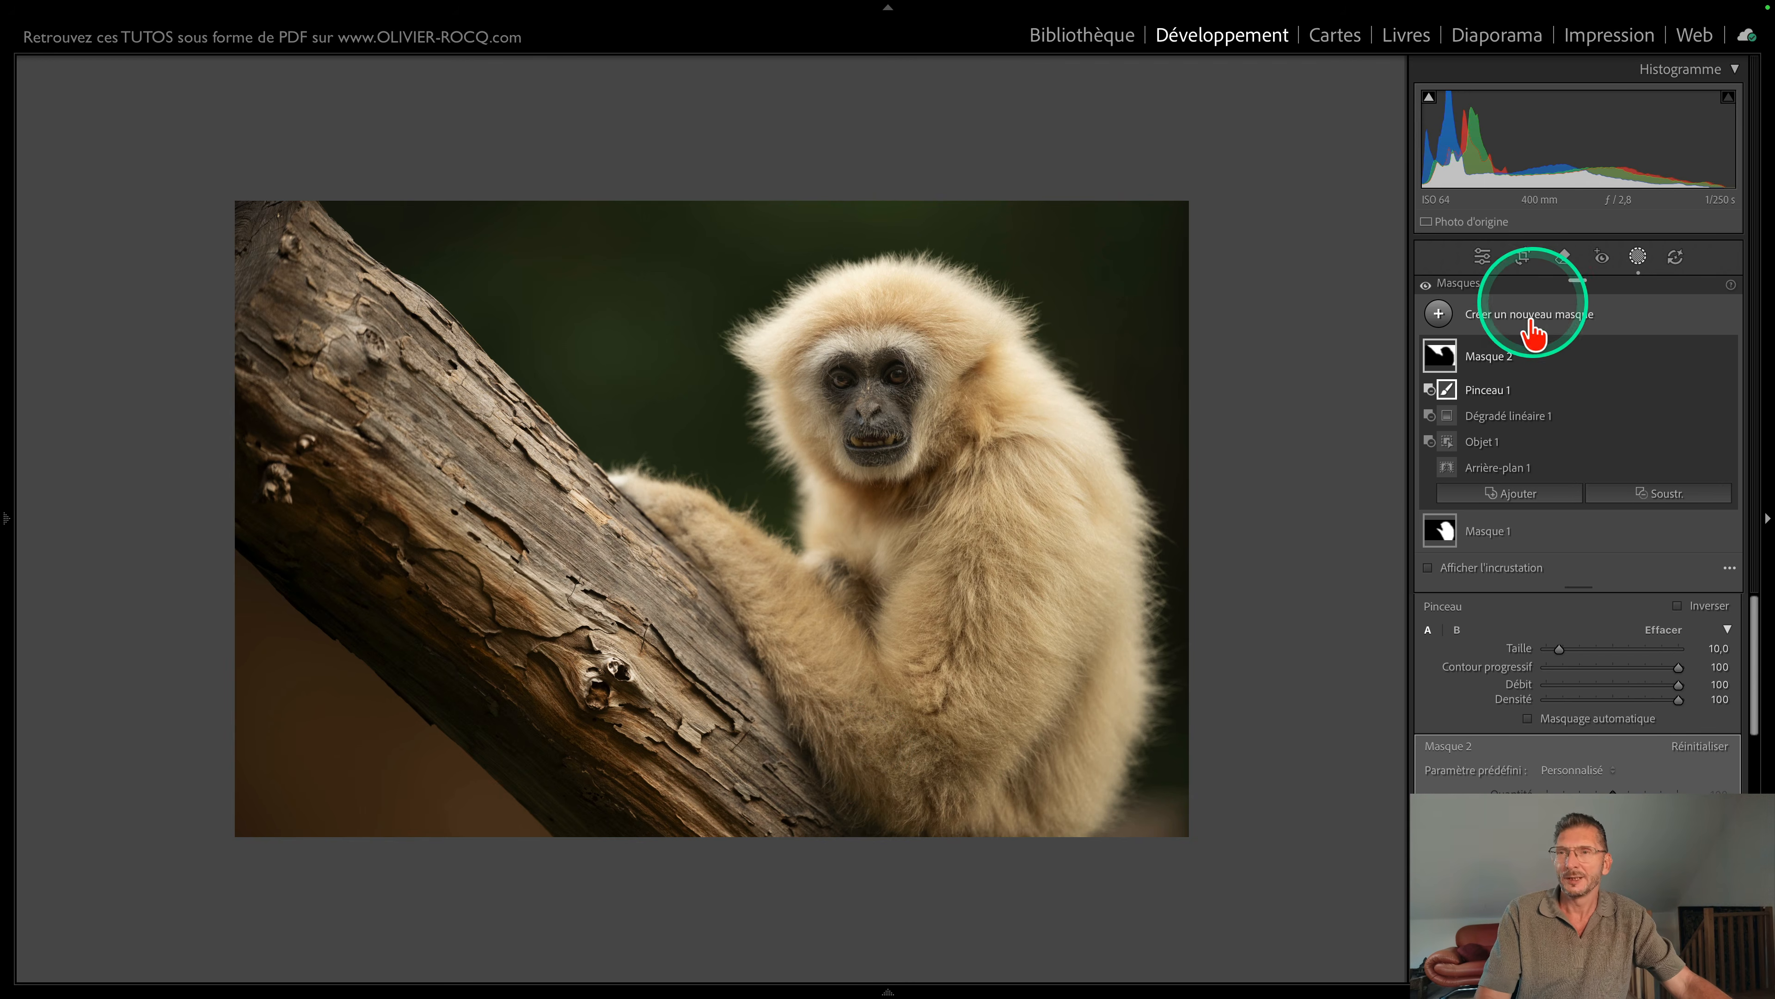
key(o)
key(o)
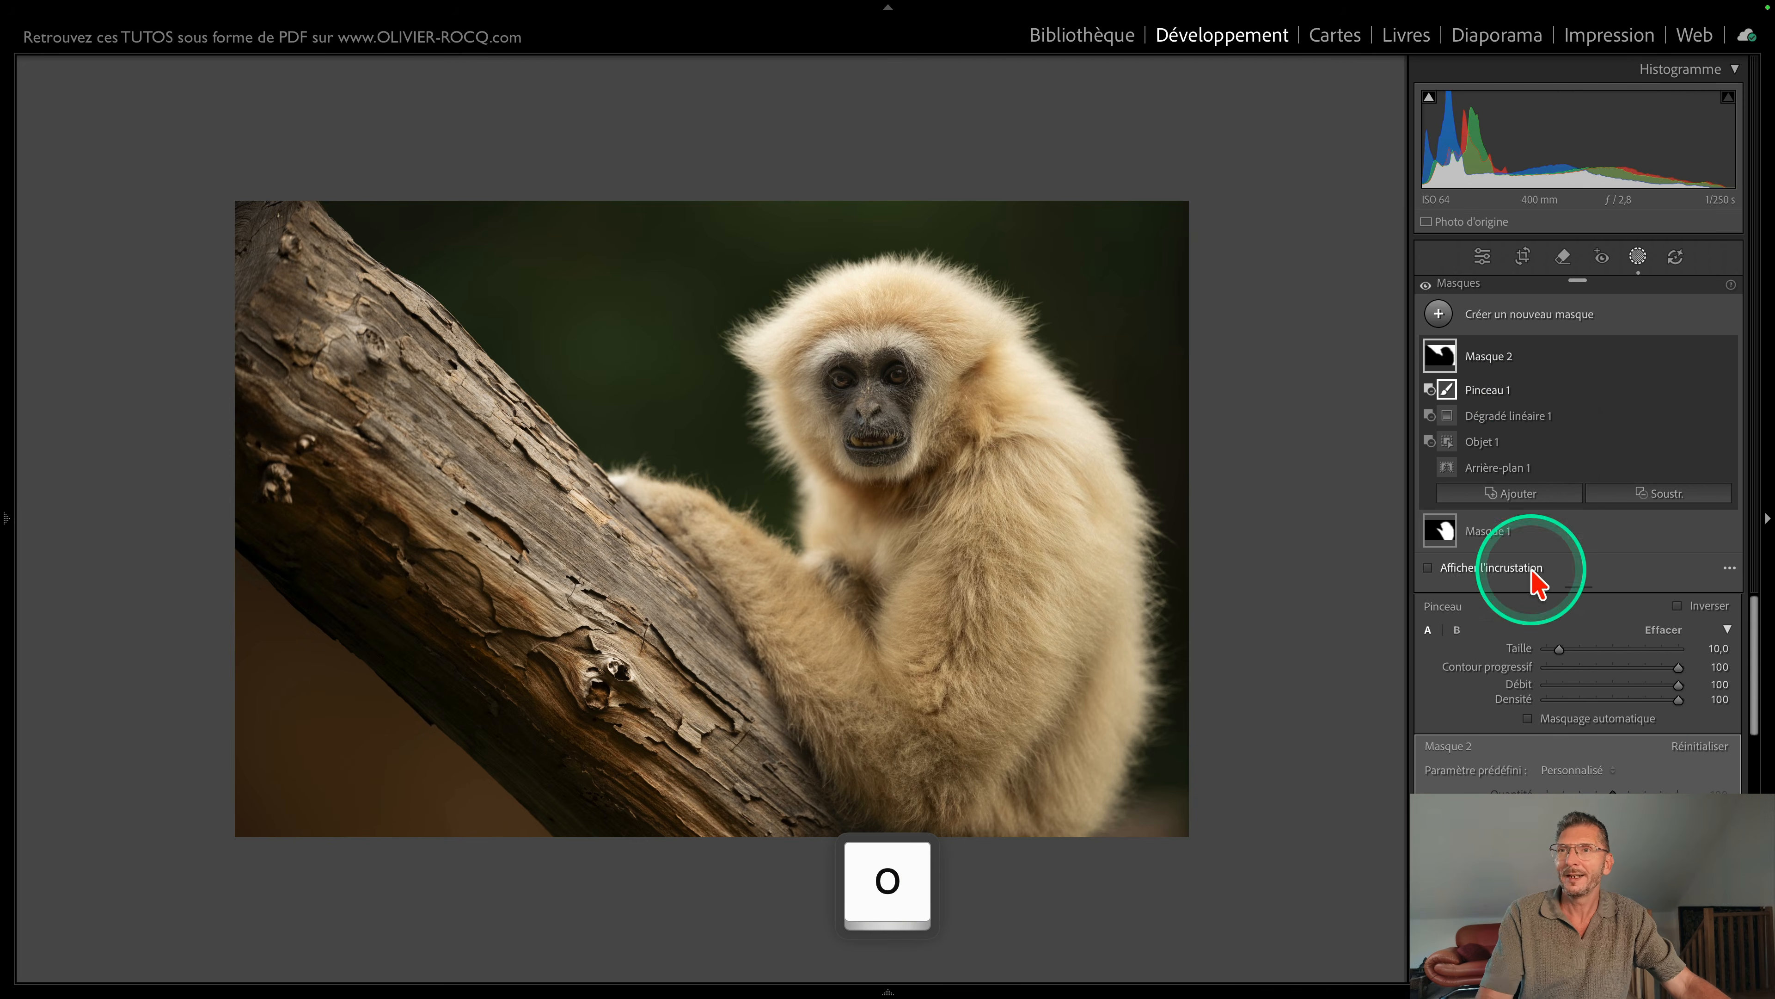
Step: Sample the green background with Point Color and set its hue shift to -100 and saturation shift to 2
scroll(1629, 728, down, 2)
scroll(1638, 732, up, 2)
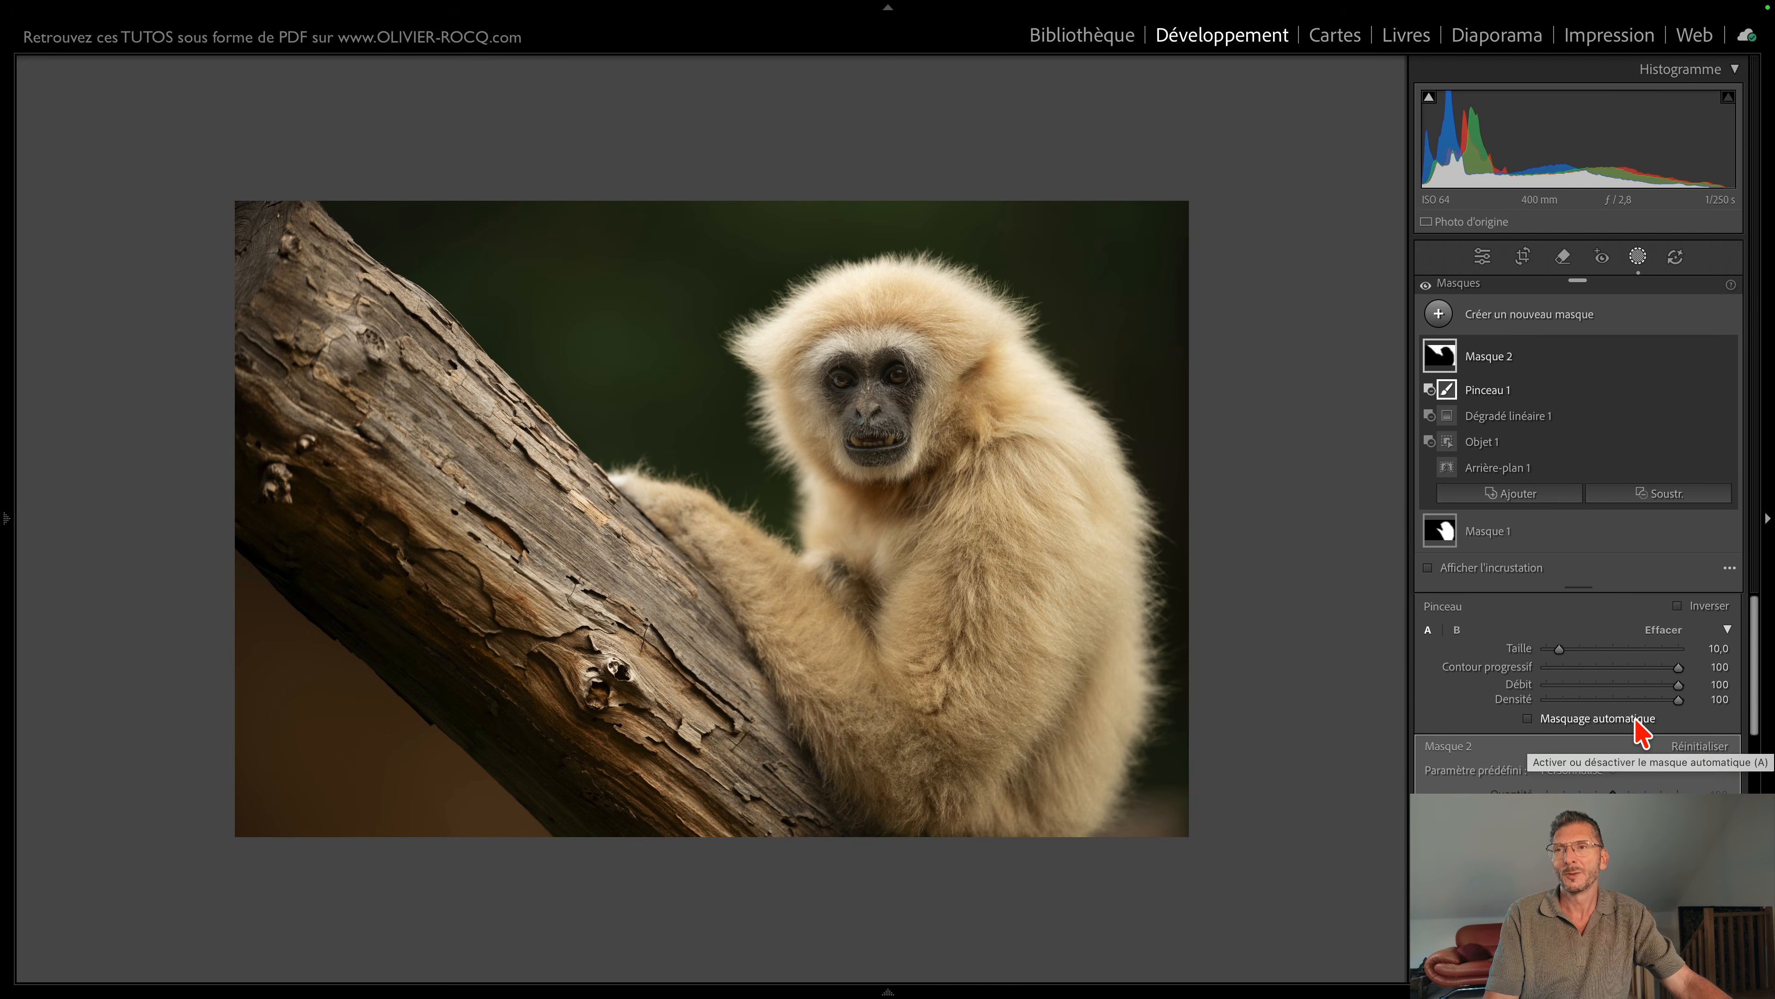
scroll(1639, 731, down, 2)
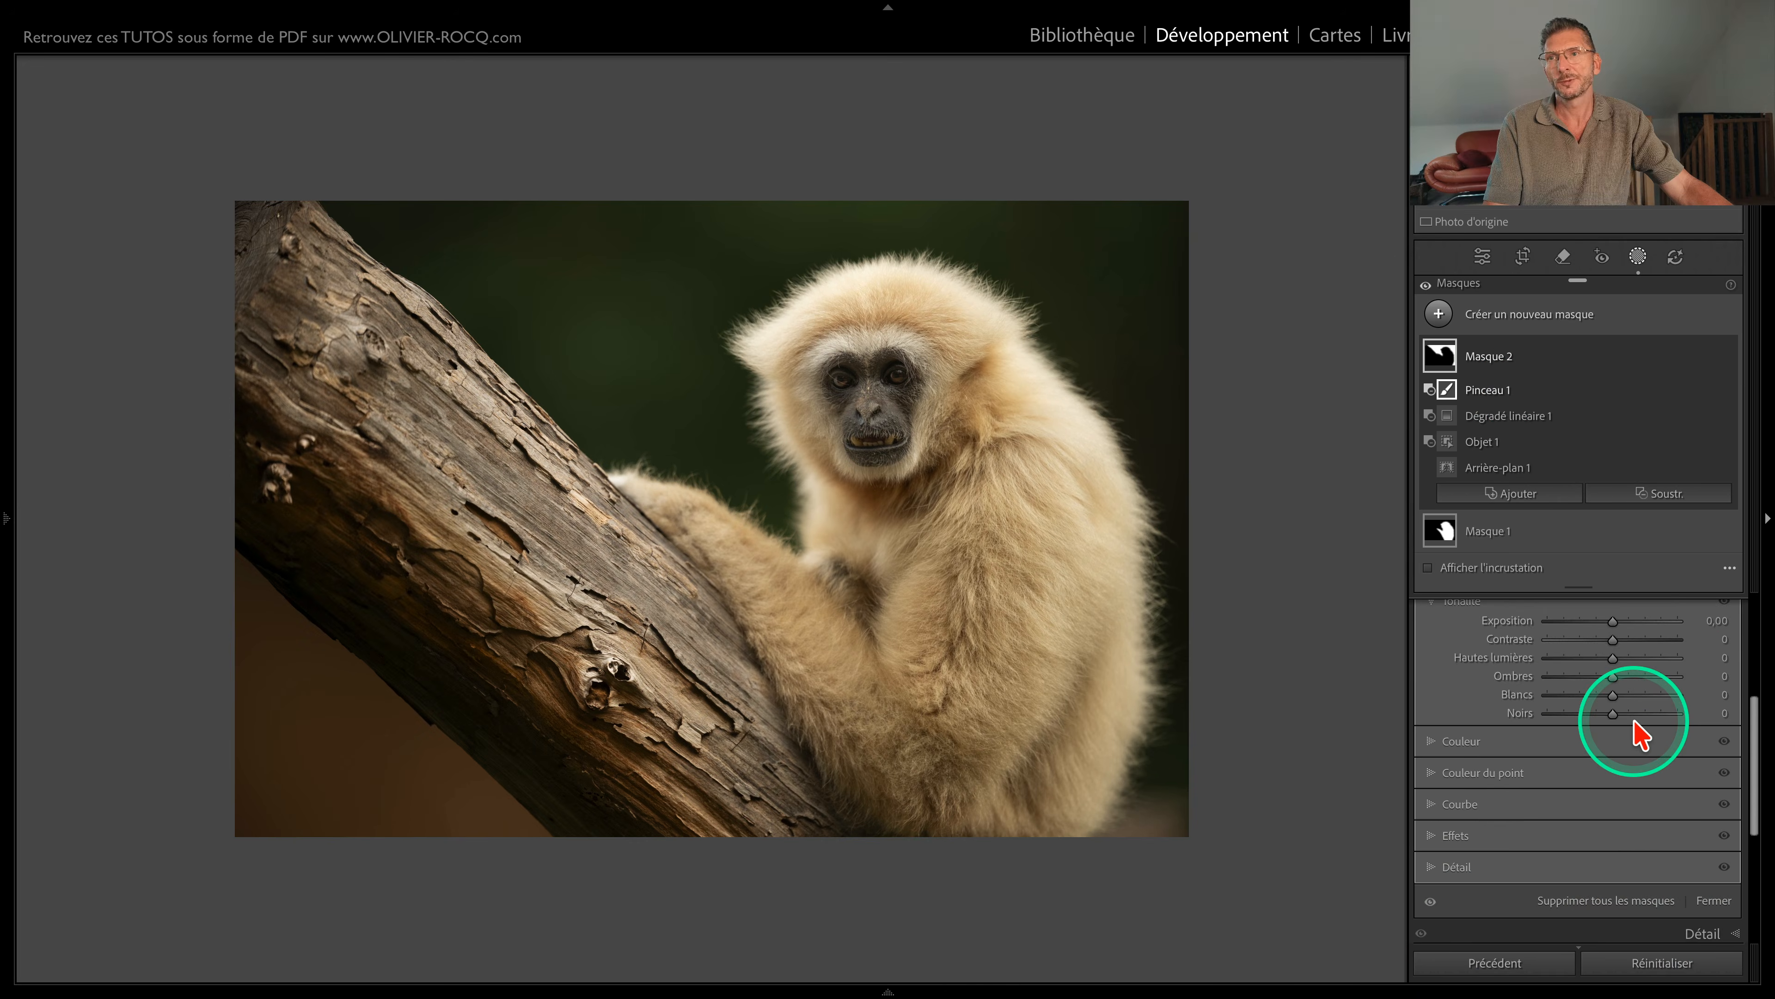
click(1435, 772)
click(1439, 700)
click(697, 297)
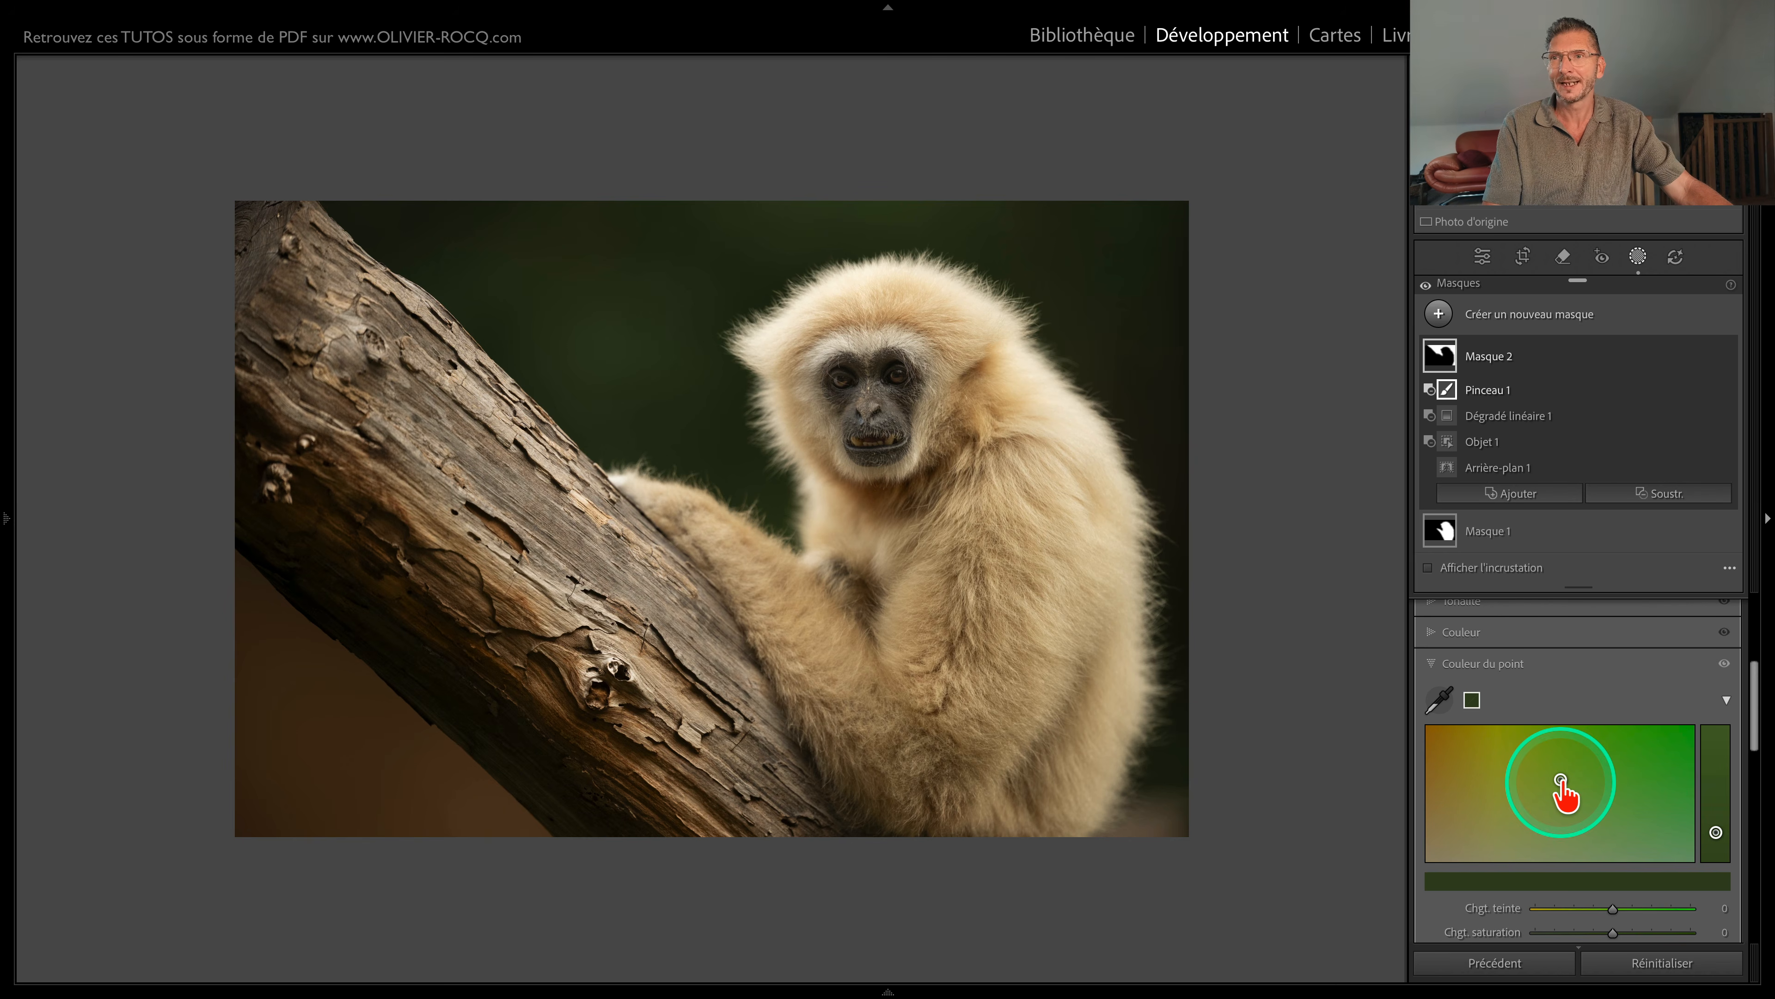
drag(1561, 780, 1449, 782)
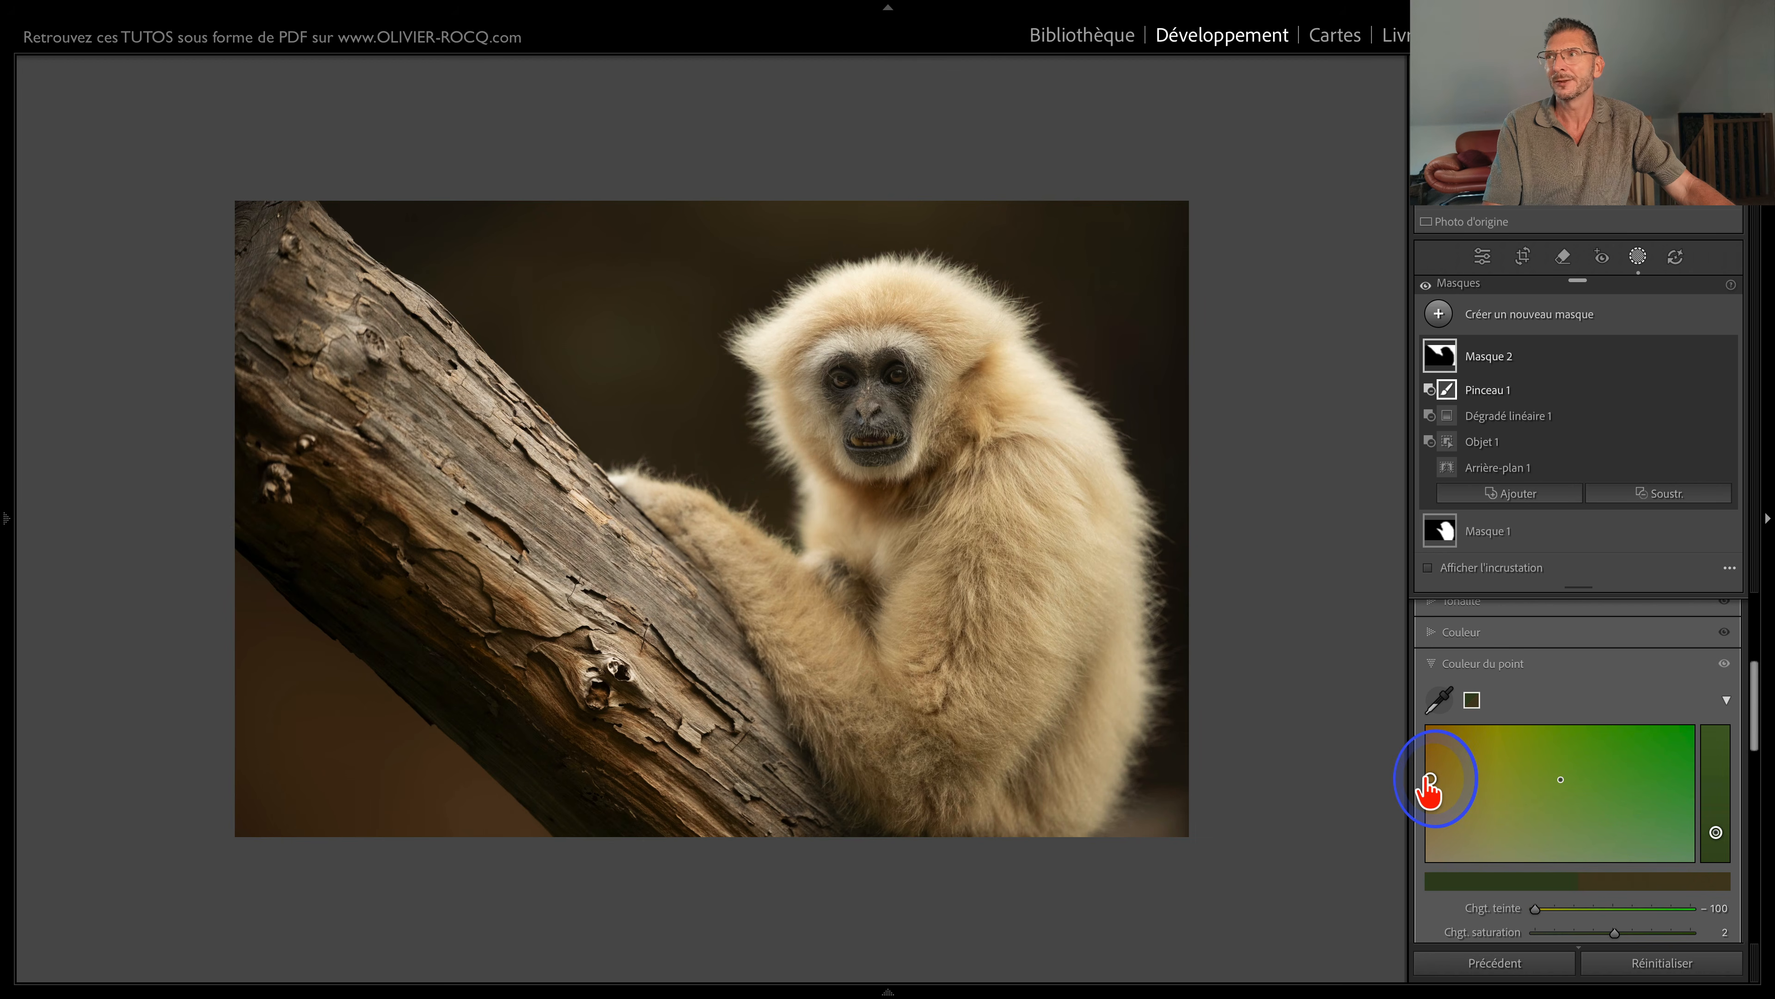
Step: Set the sampled colour's luminance shift to 59, variance to -93 and saturation shift to 11
scroll(1461, 783, down, 3)
drag(1613, 857, 1560, 881)
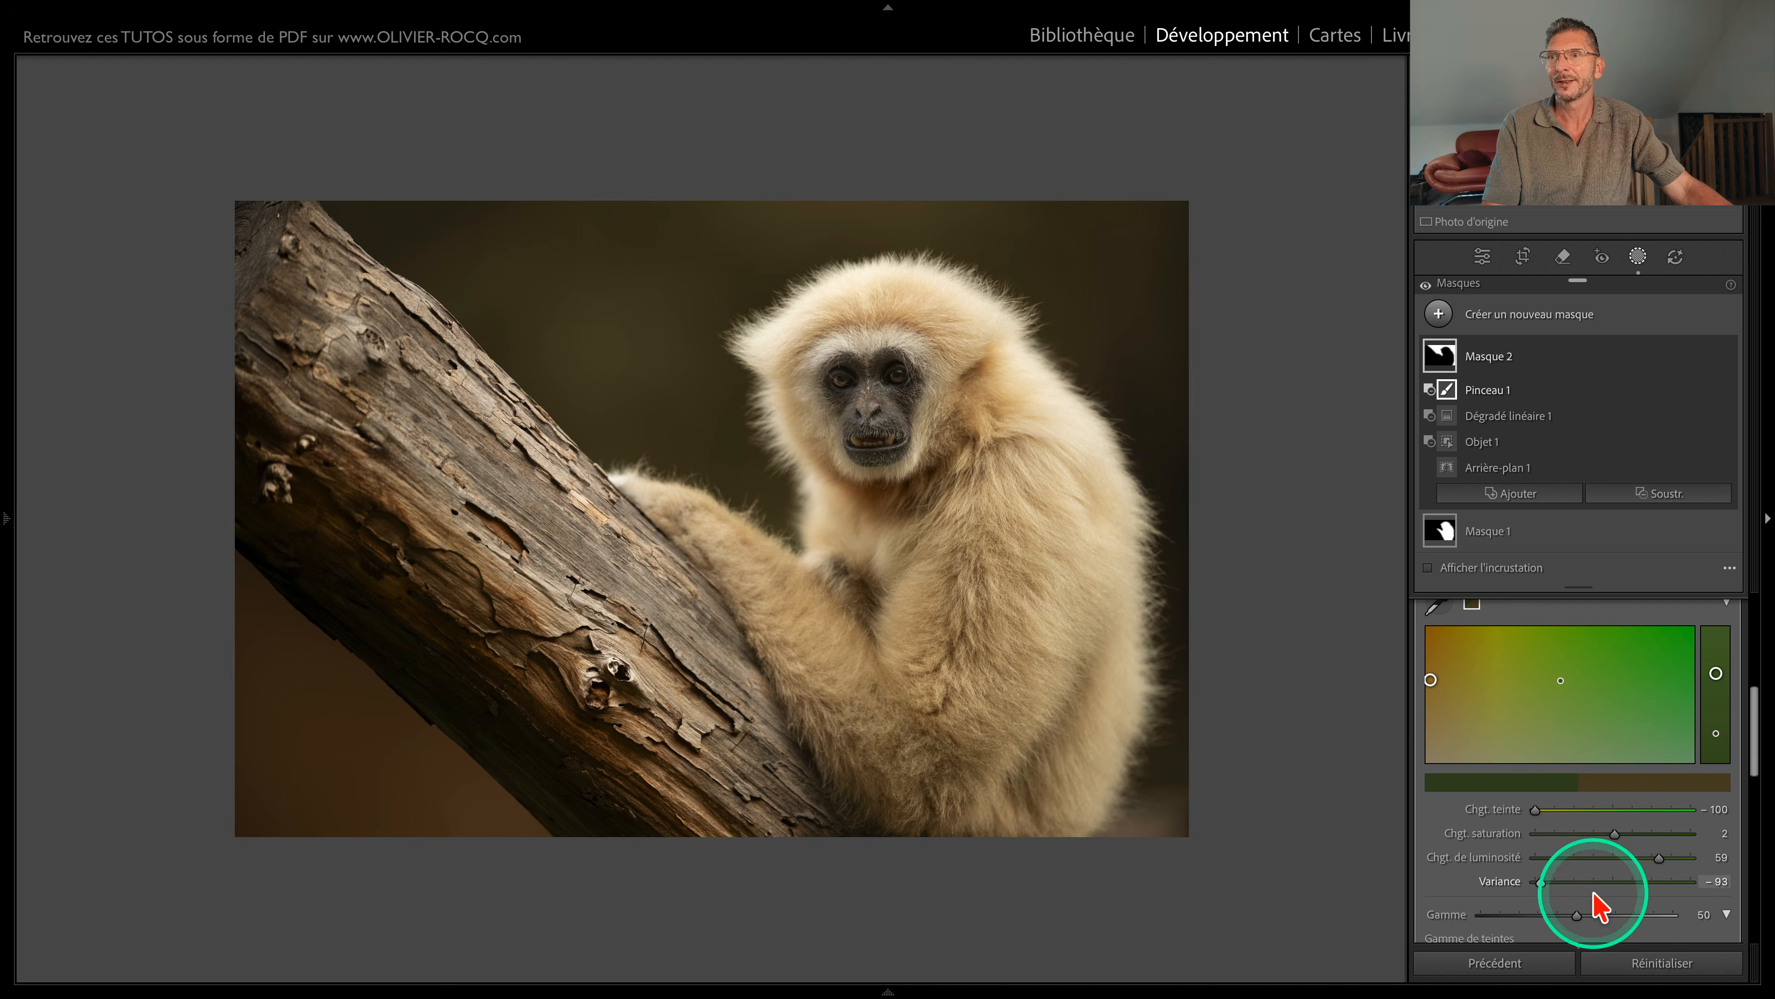
drag(1431, 679, 1431, 685)
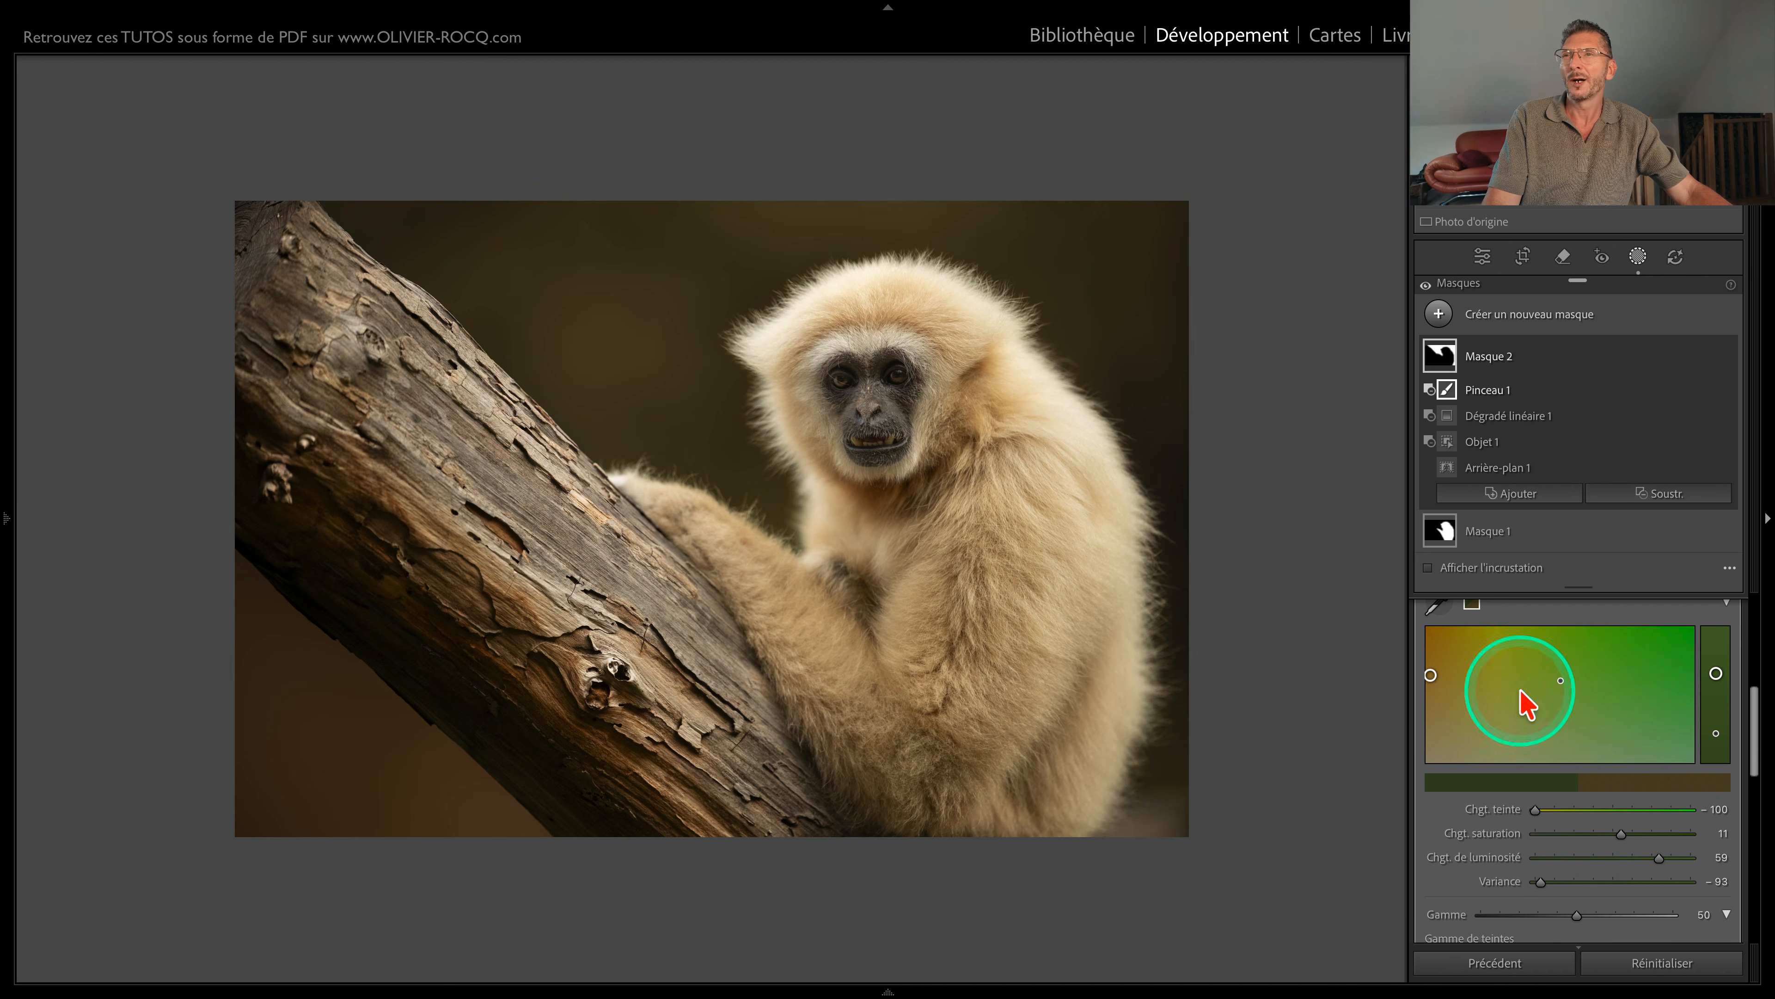
Step: Set the background mask's hue (Teinte) to -22.3 and its shadows (Ombres) to 41
scroll(1600, 692, up, 5)
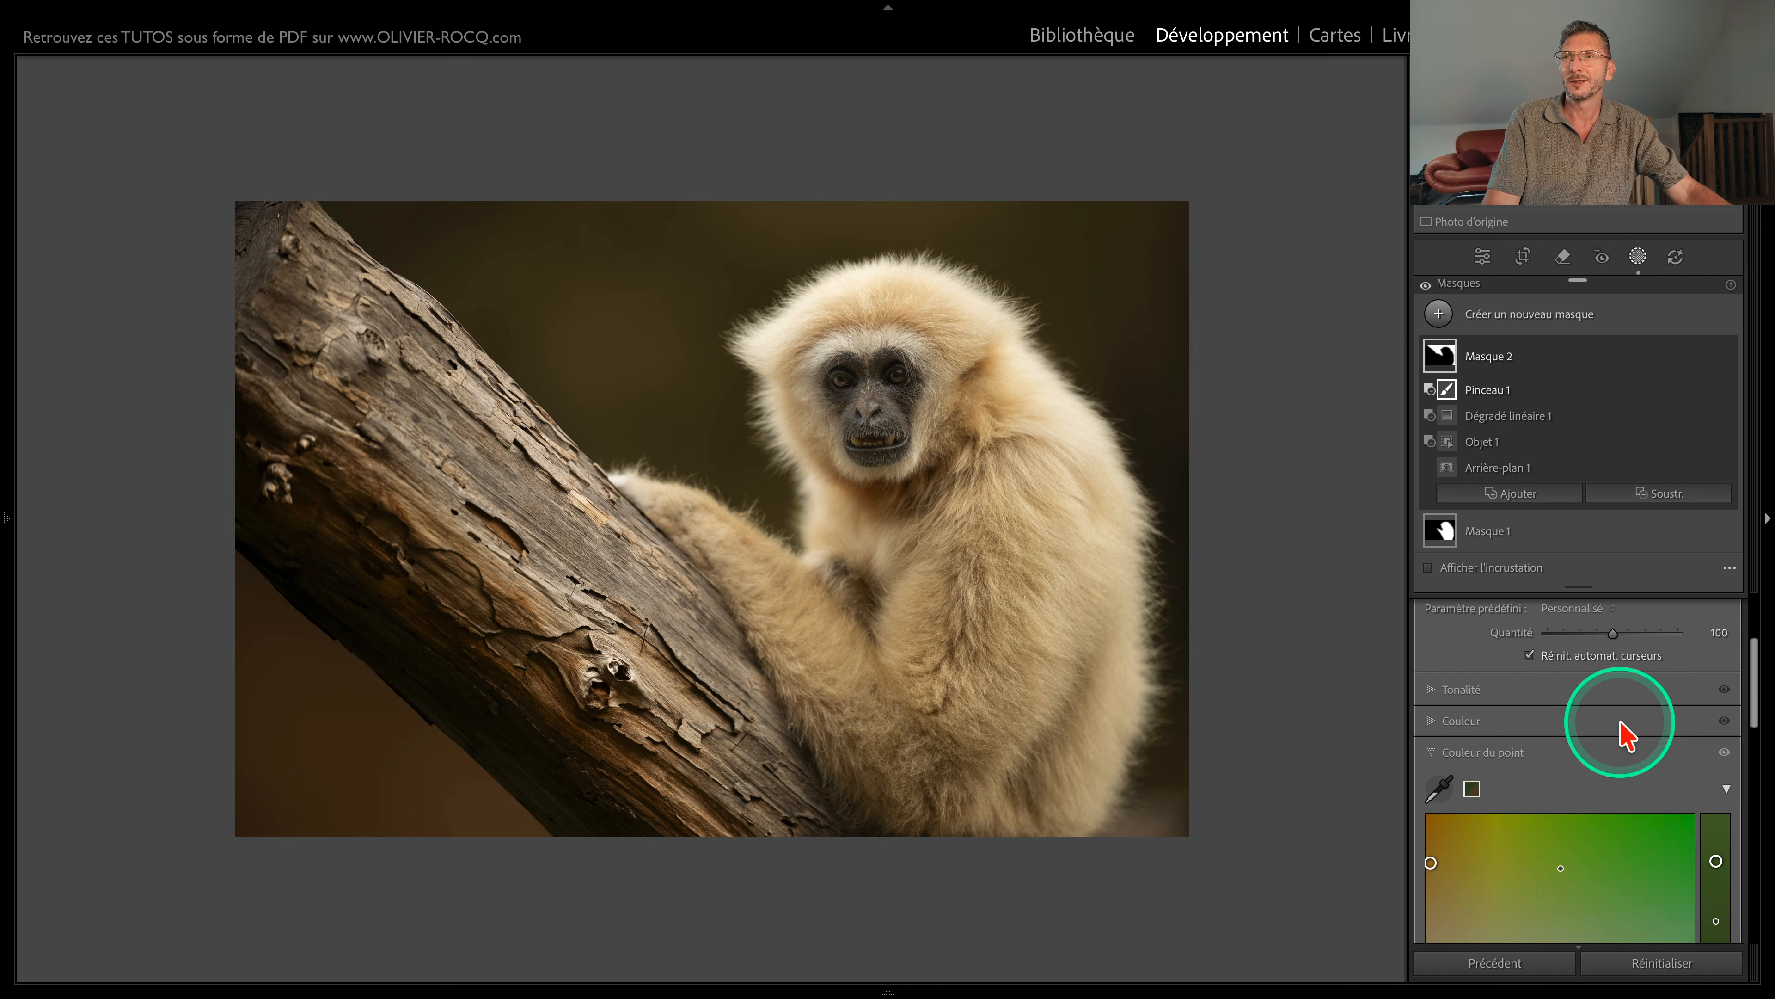
click(1451, 729)
drag(1606, 792, 1607, 796)
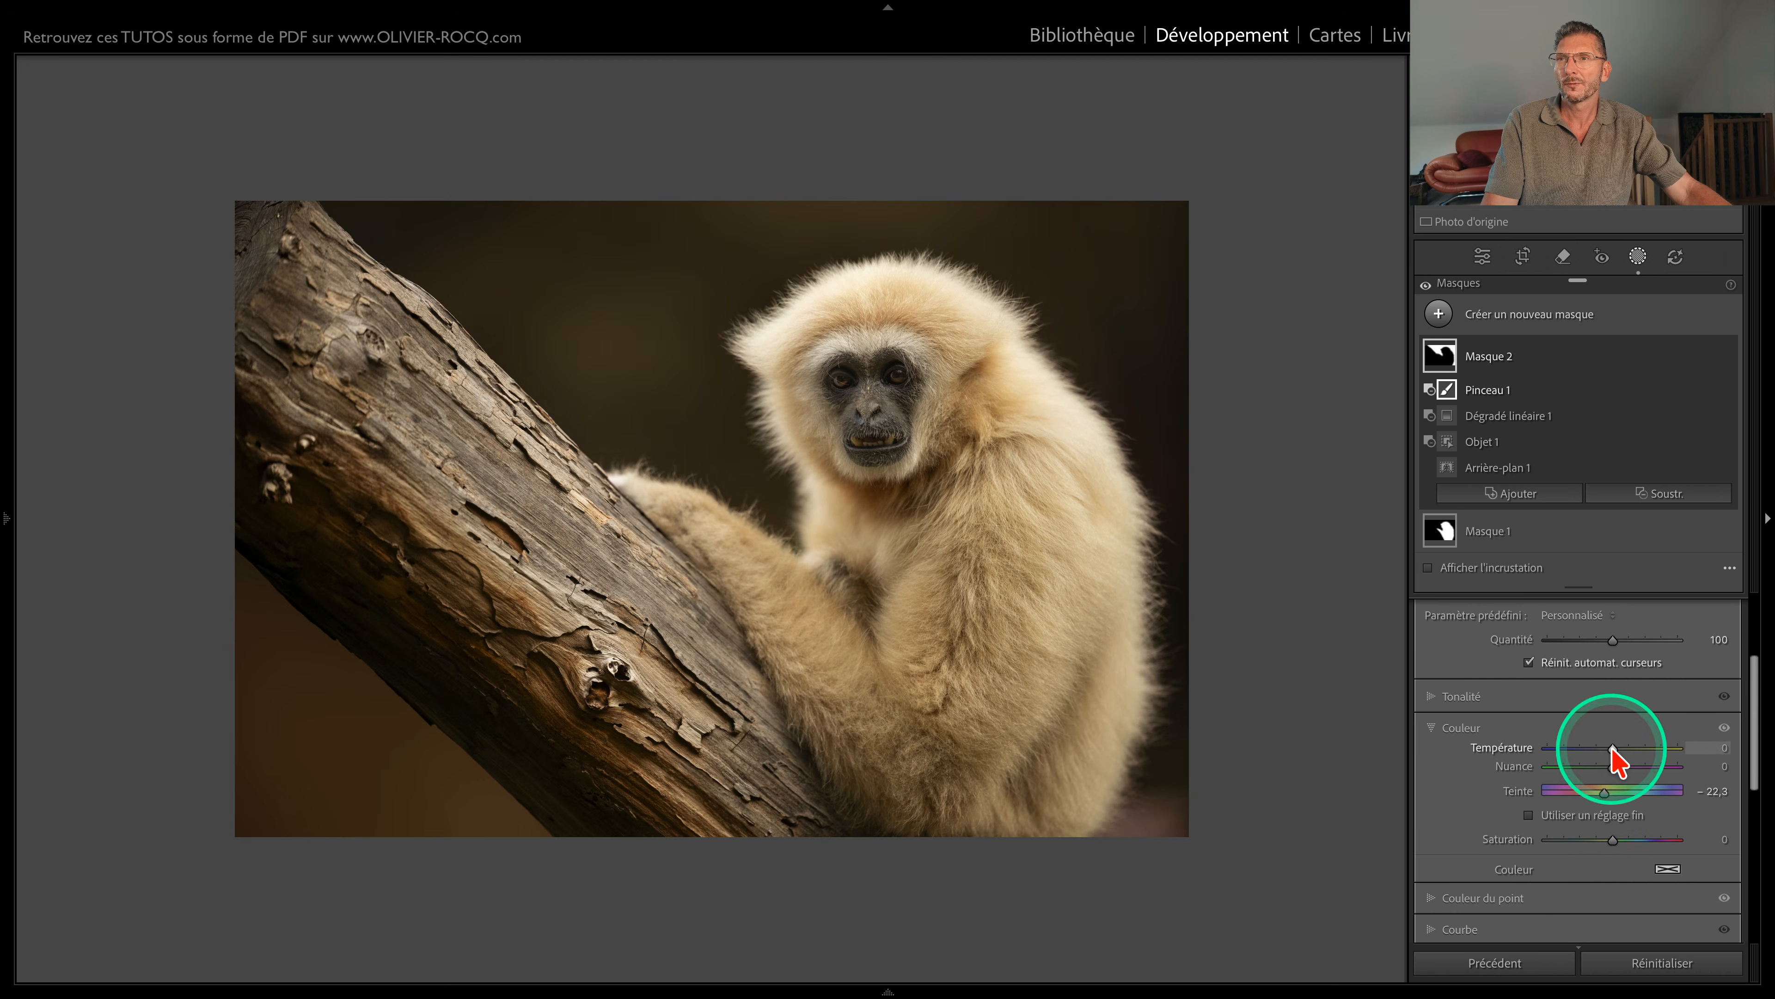
click(1438, 698)
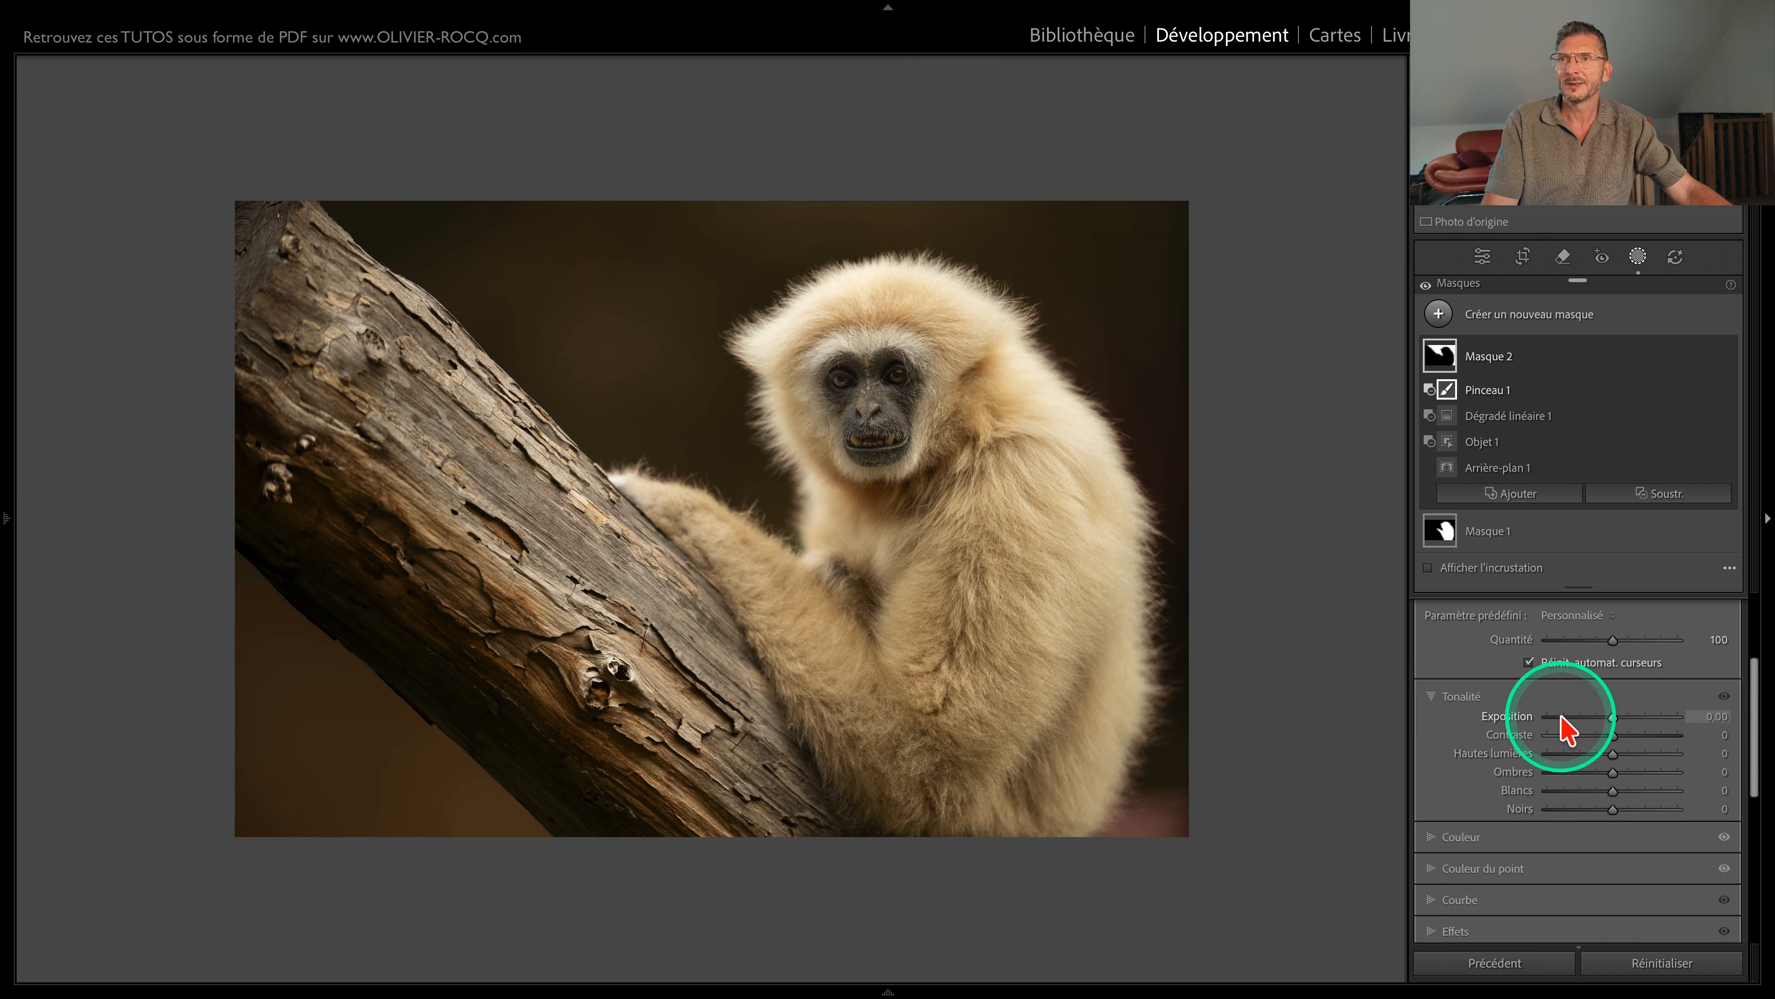
drag(1614, 773, 1654, 782)
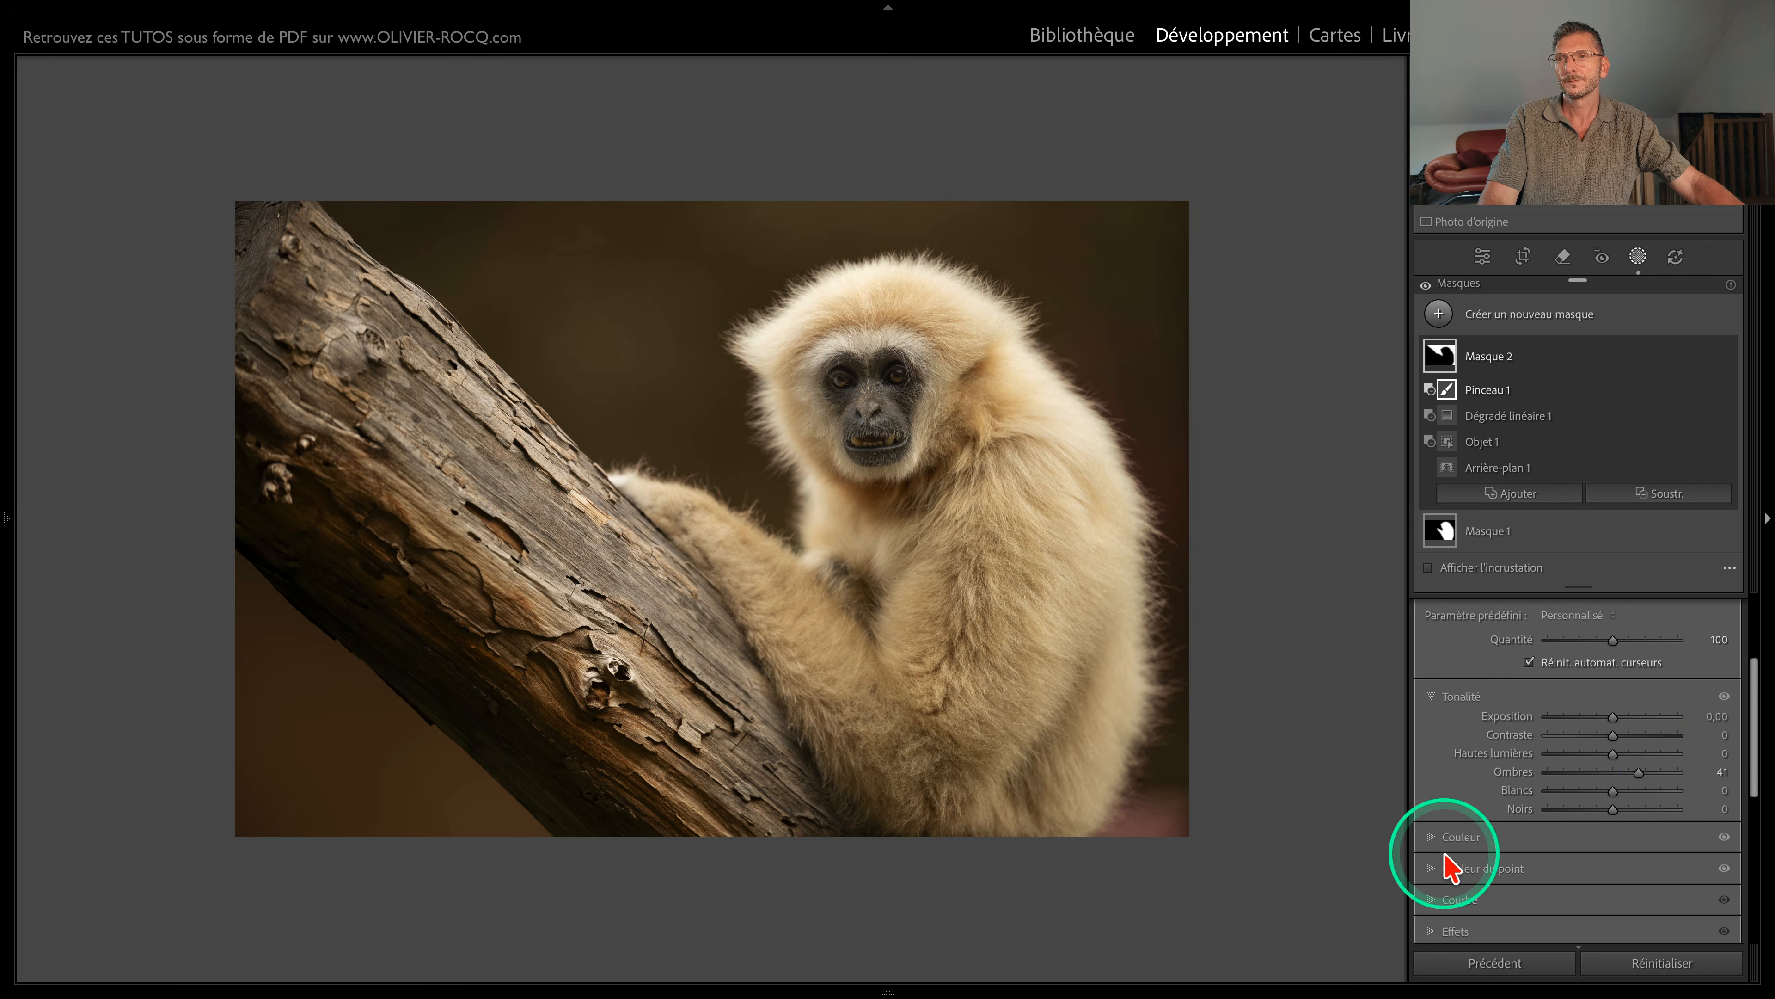
Step: Tint the background mask with a pale beige colour at temperature 16, Nuance 100 and saturation -27
click(1434, 839)
click(1657, 874)
mouse_move(1663, 888)
mouse_down()
mouse_move(1662, 867)
mouse_move(1387, 829)
mouse_move(357, 762)
mouse_move(1490, 936)
mouse_move(1532, 975)
mouse_up()
drag(1643, 768, 1646, 769)
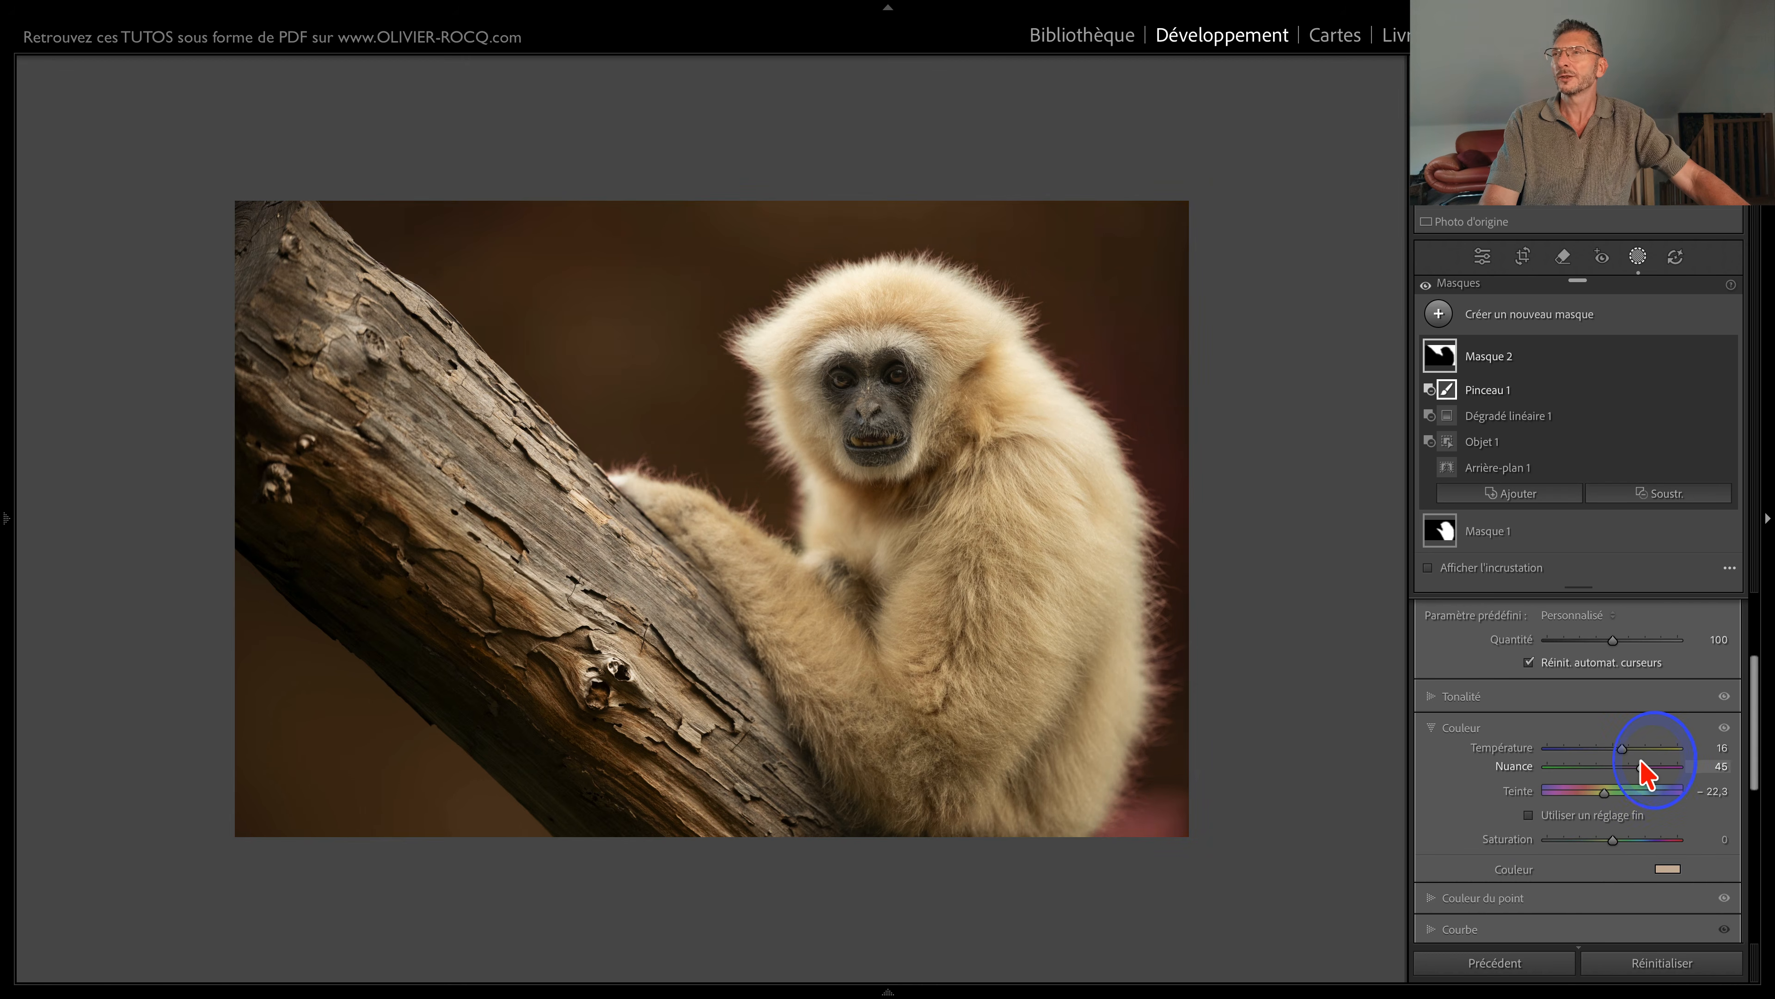
click(1611, 841)
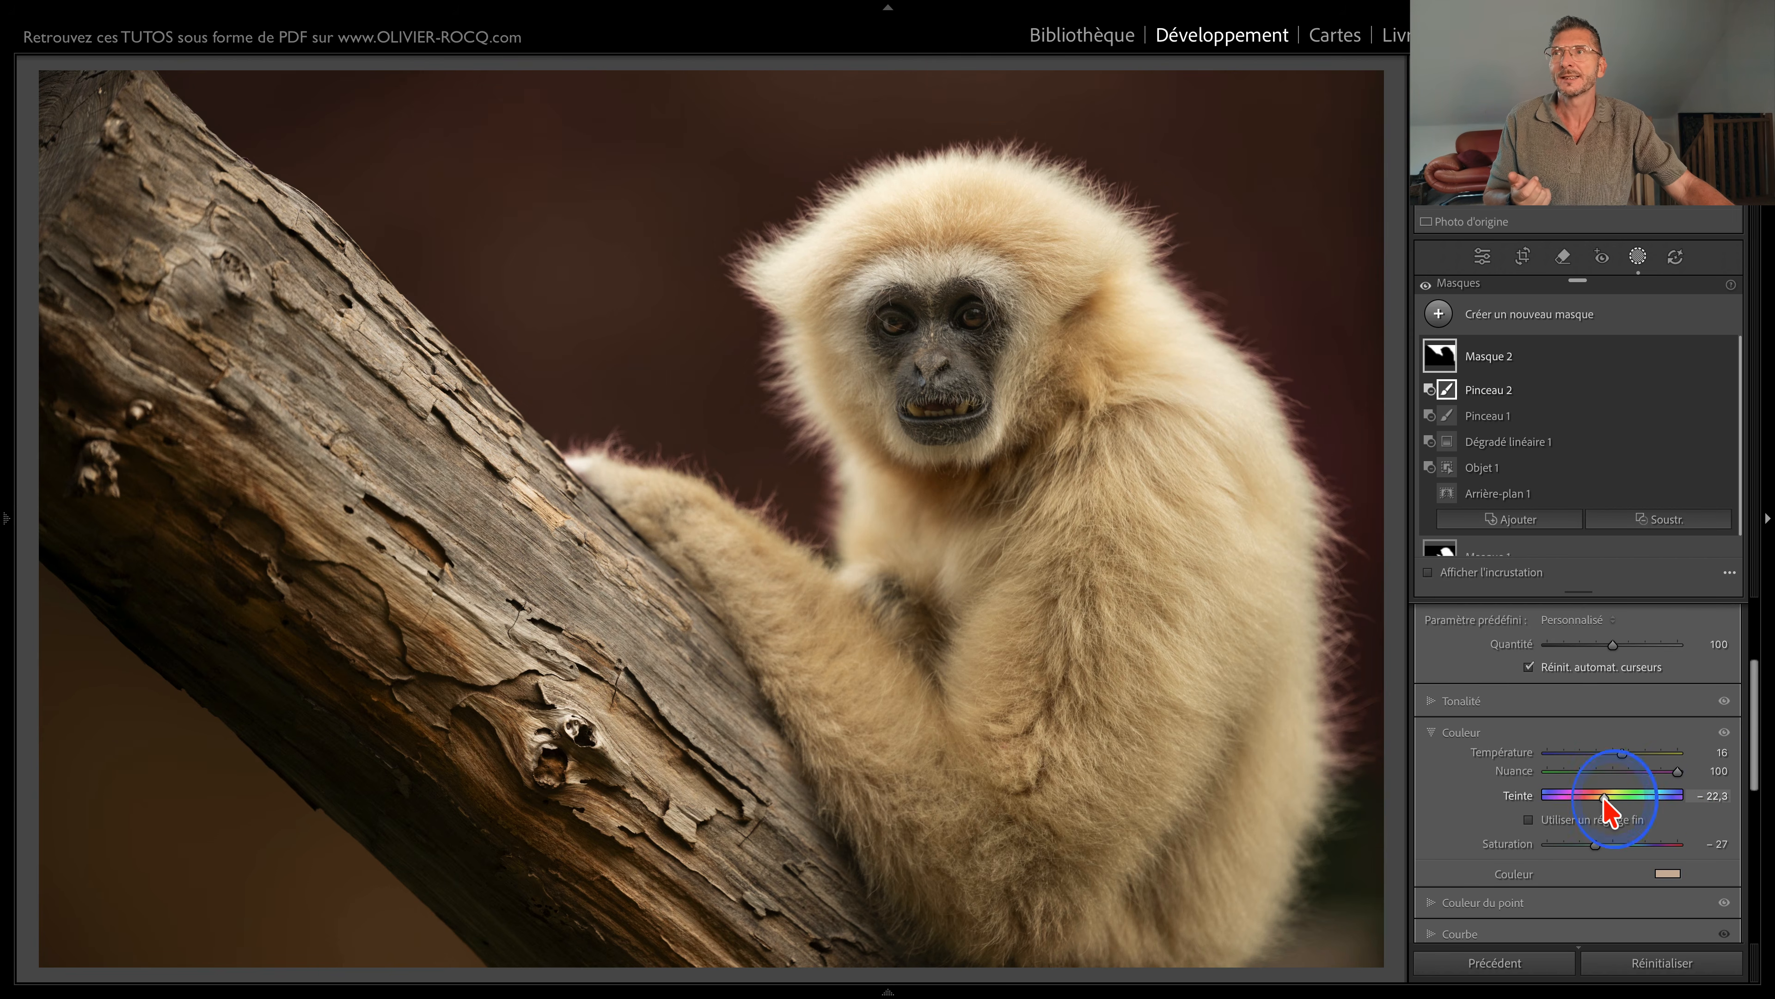
Step: Set the background mask's hue to 121.7 and saturation to 100, and inspect the fur edge up close
drag(1689, 795, 1657, 796)
drag(1596, 844, 1726, 835)
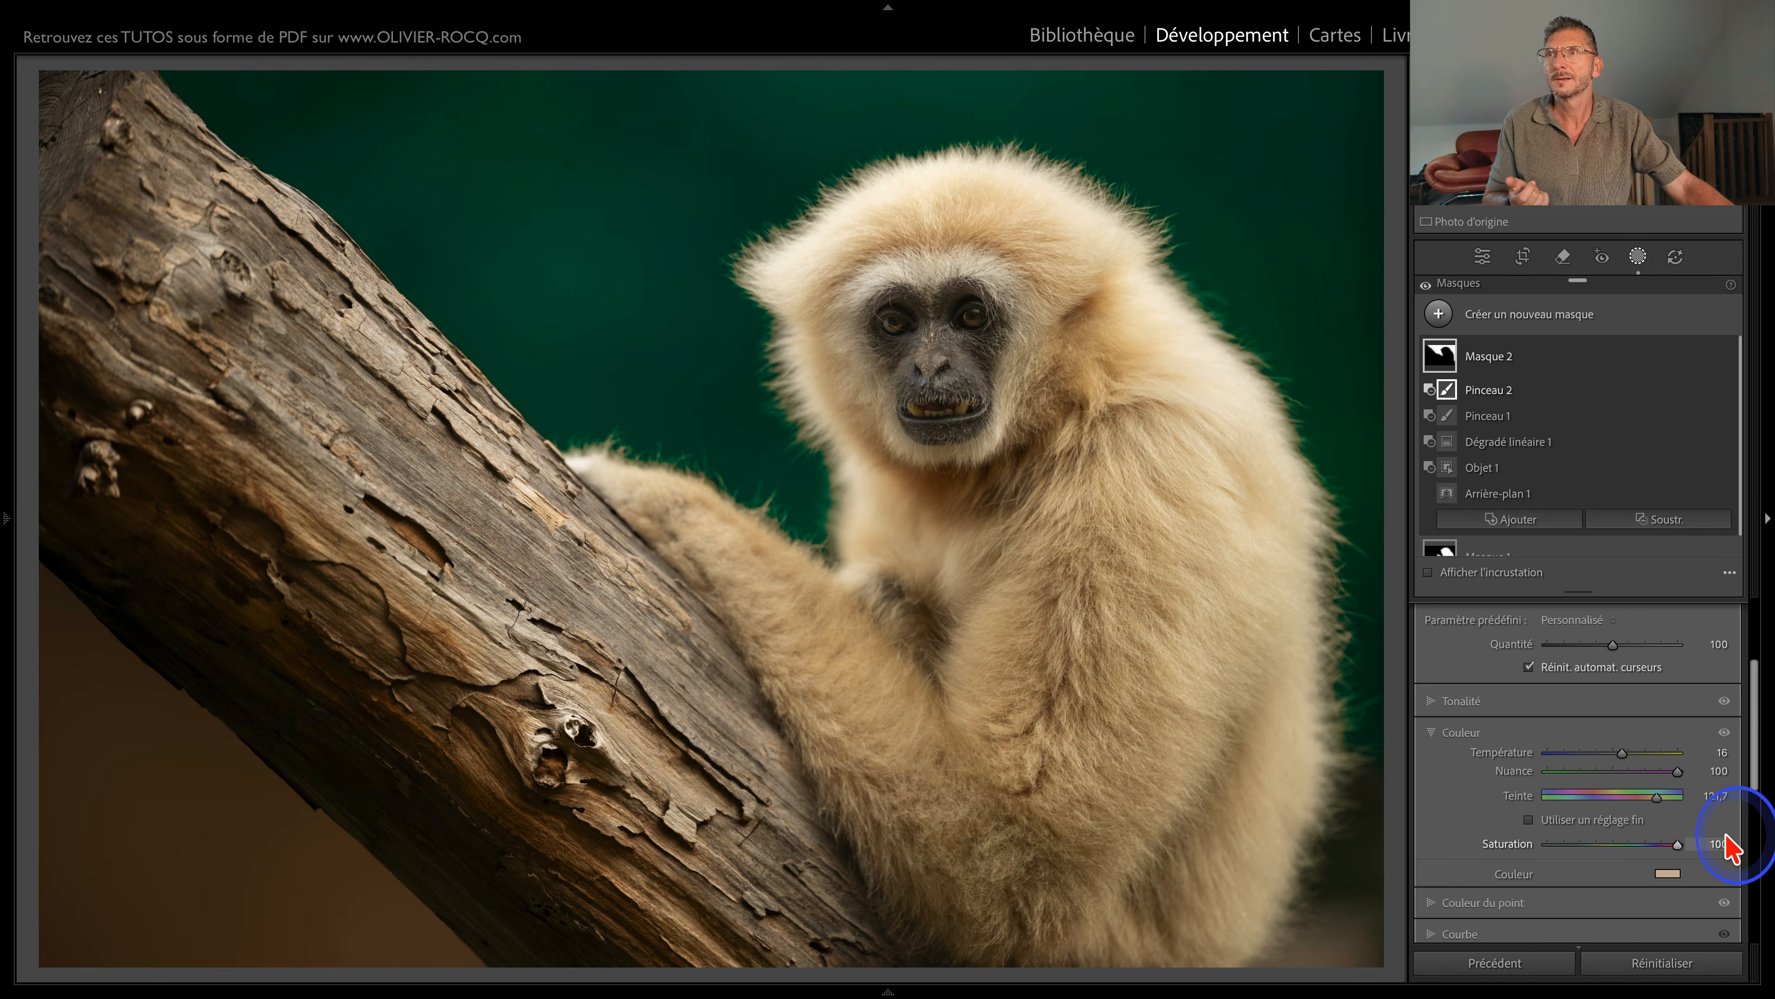
key(space)
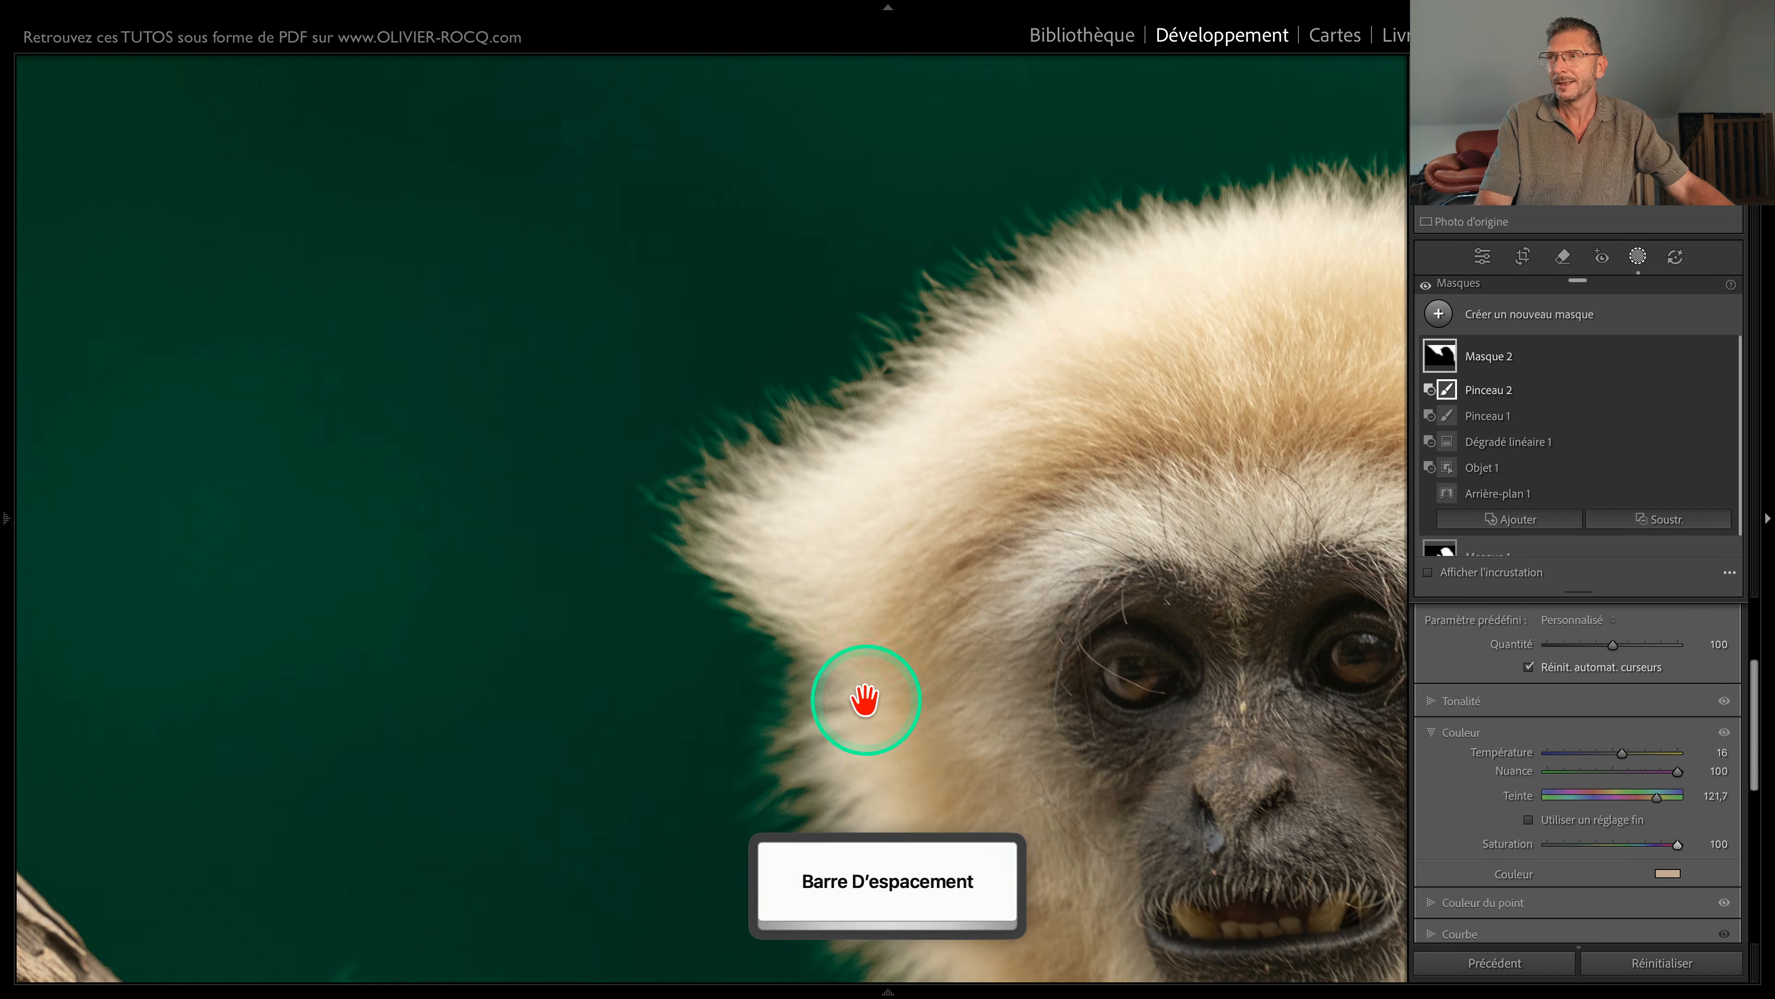
drag(867, 710, 877, 452)
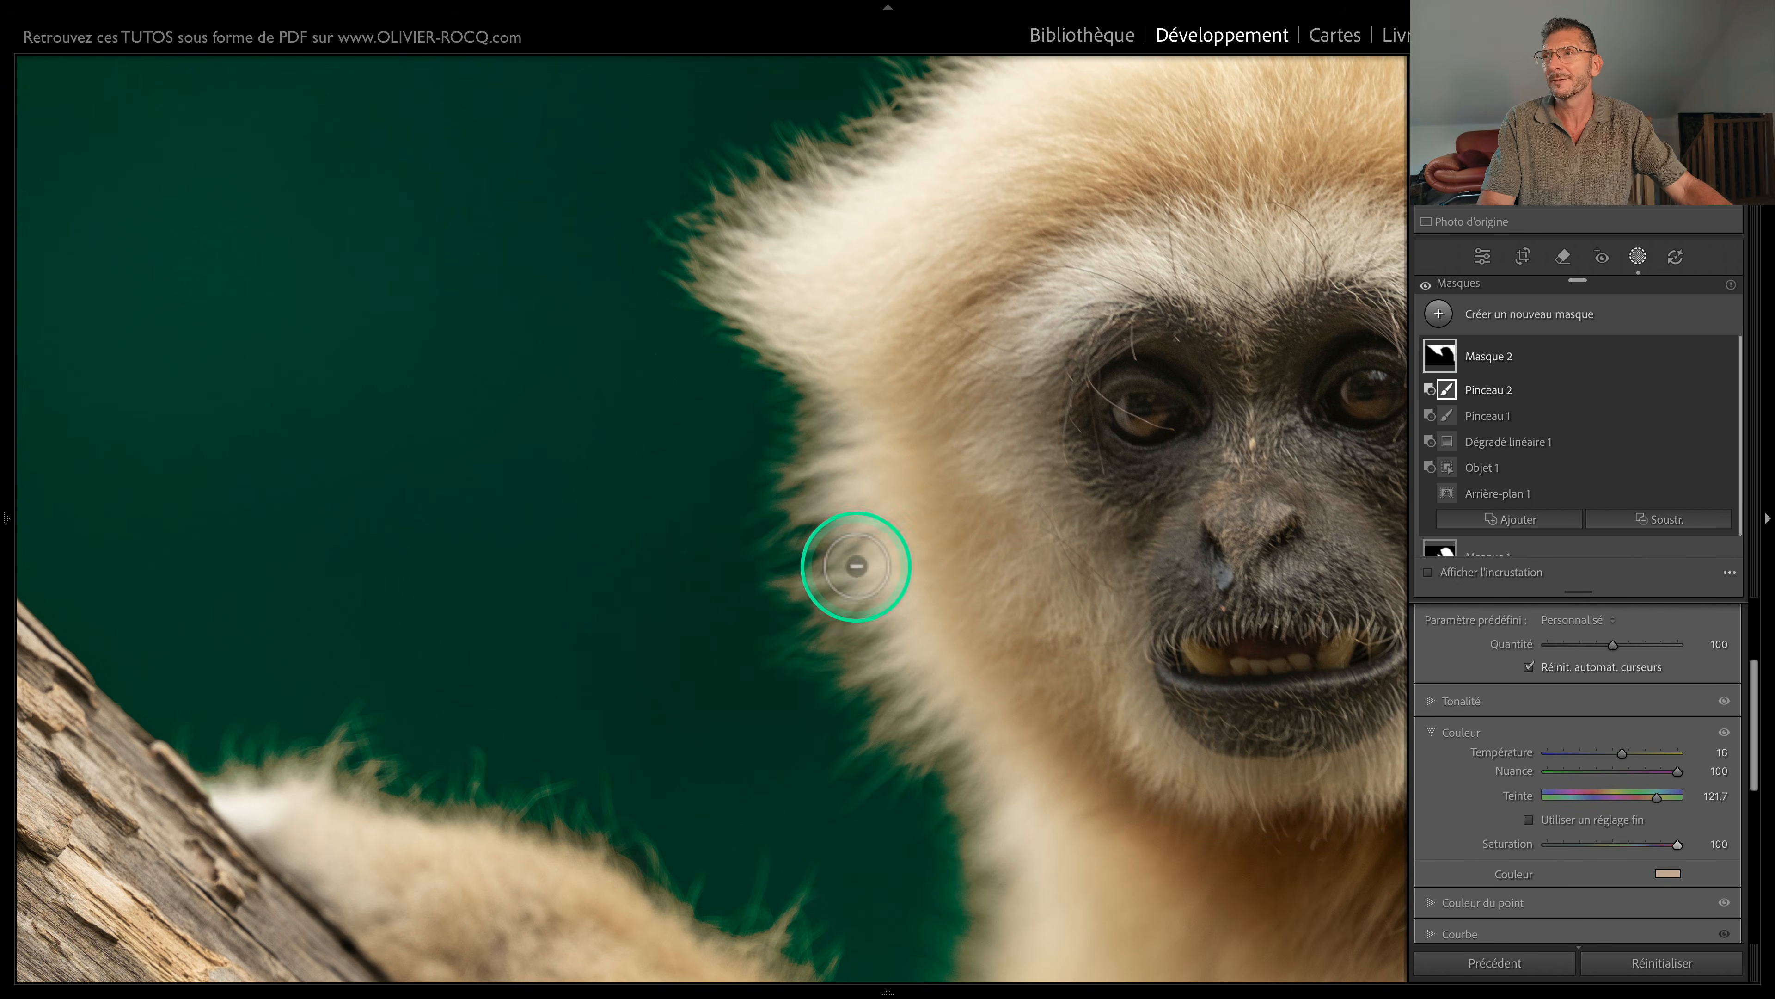
key(space)
drag(968, 601, 594, 484)
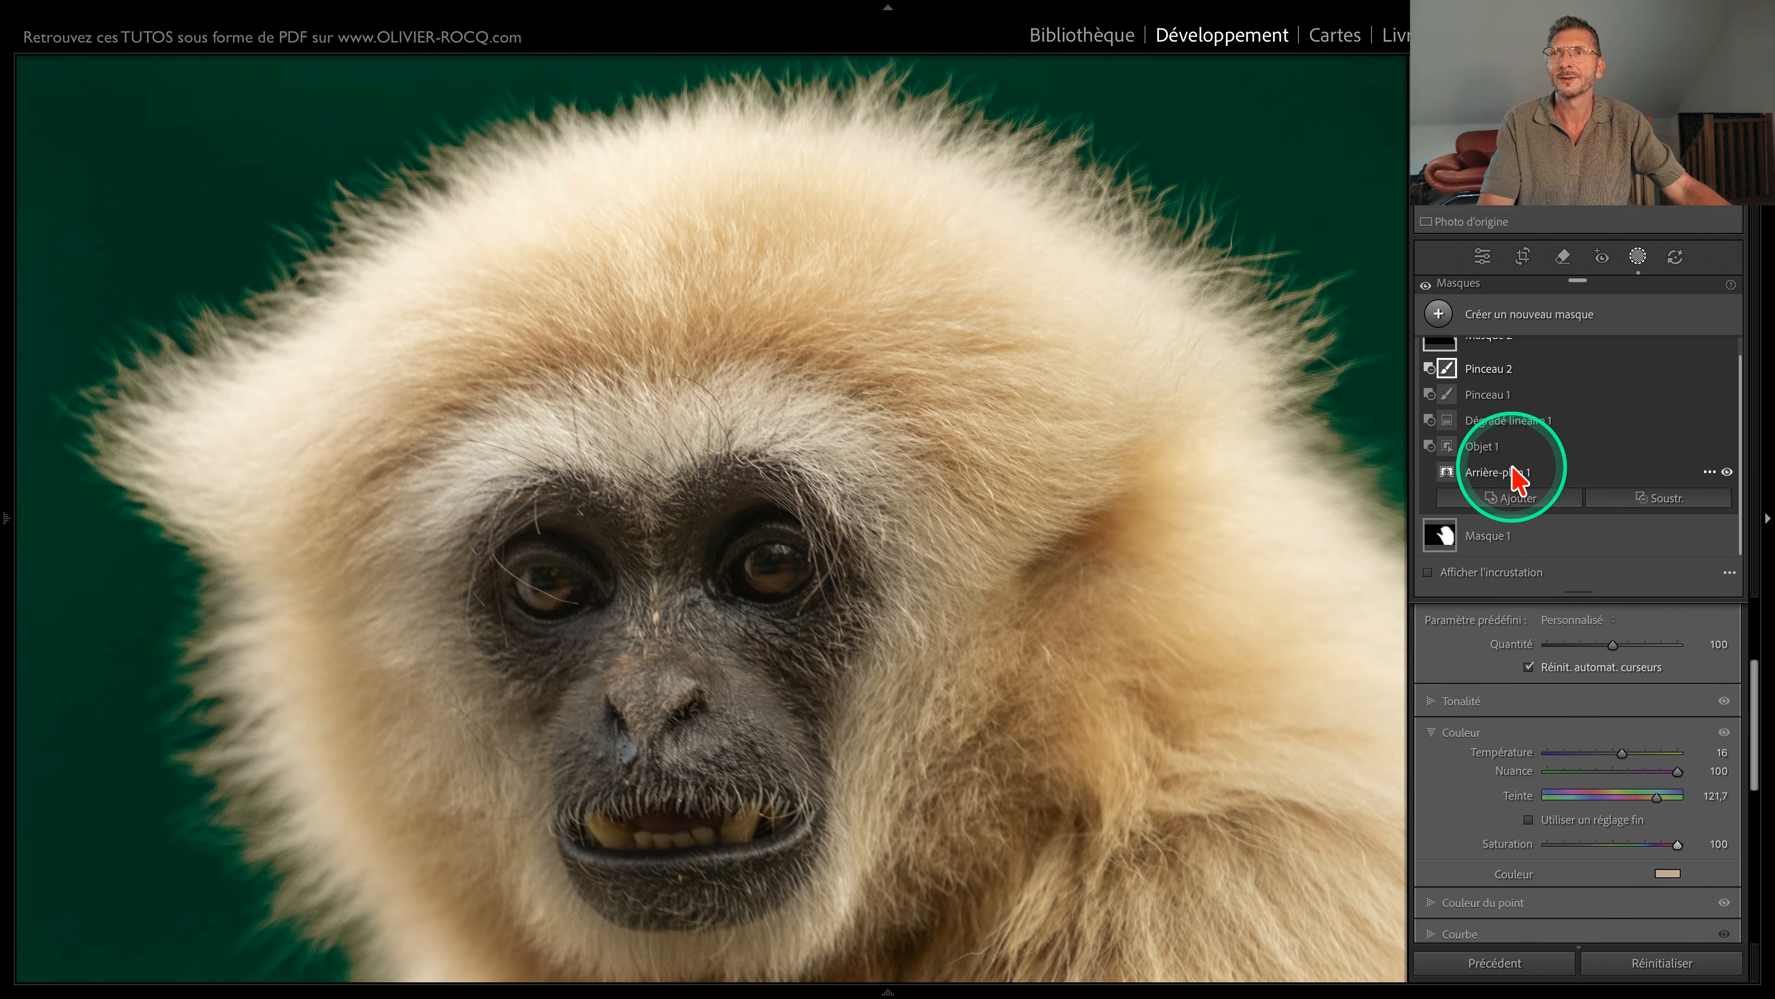
Step: Set the Arrière-plan 1 component's Contour to -50 and Contour progressif to 21
click(1517, 490)
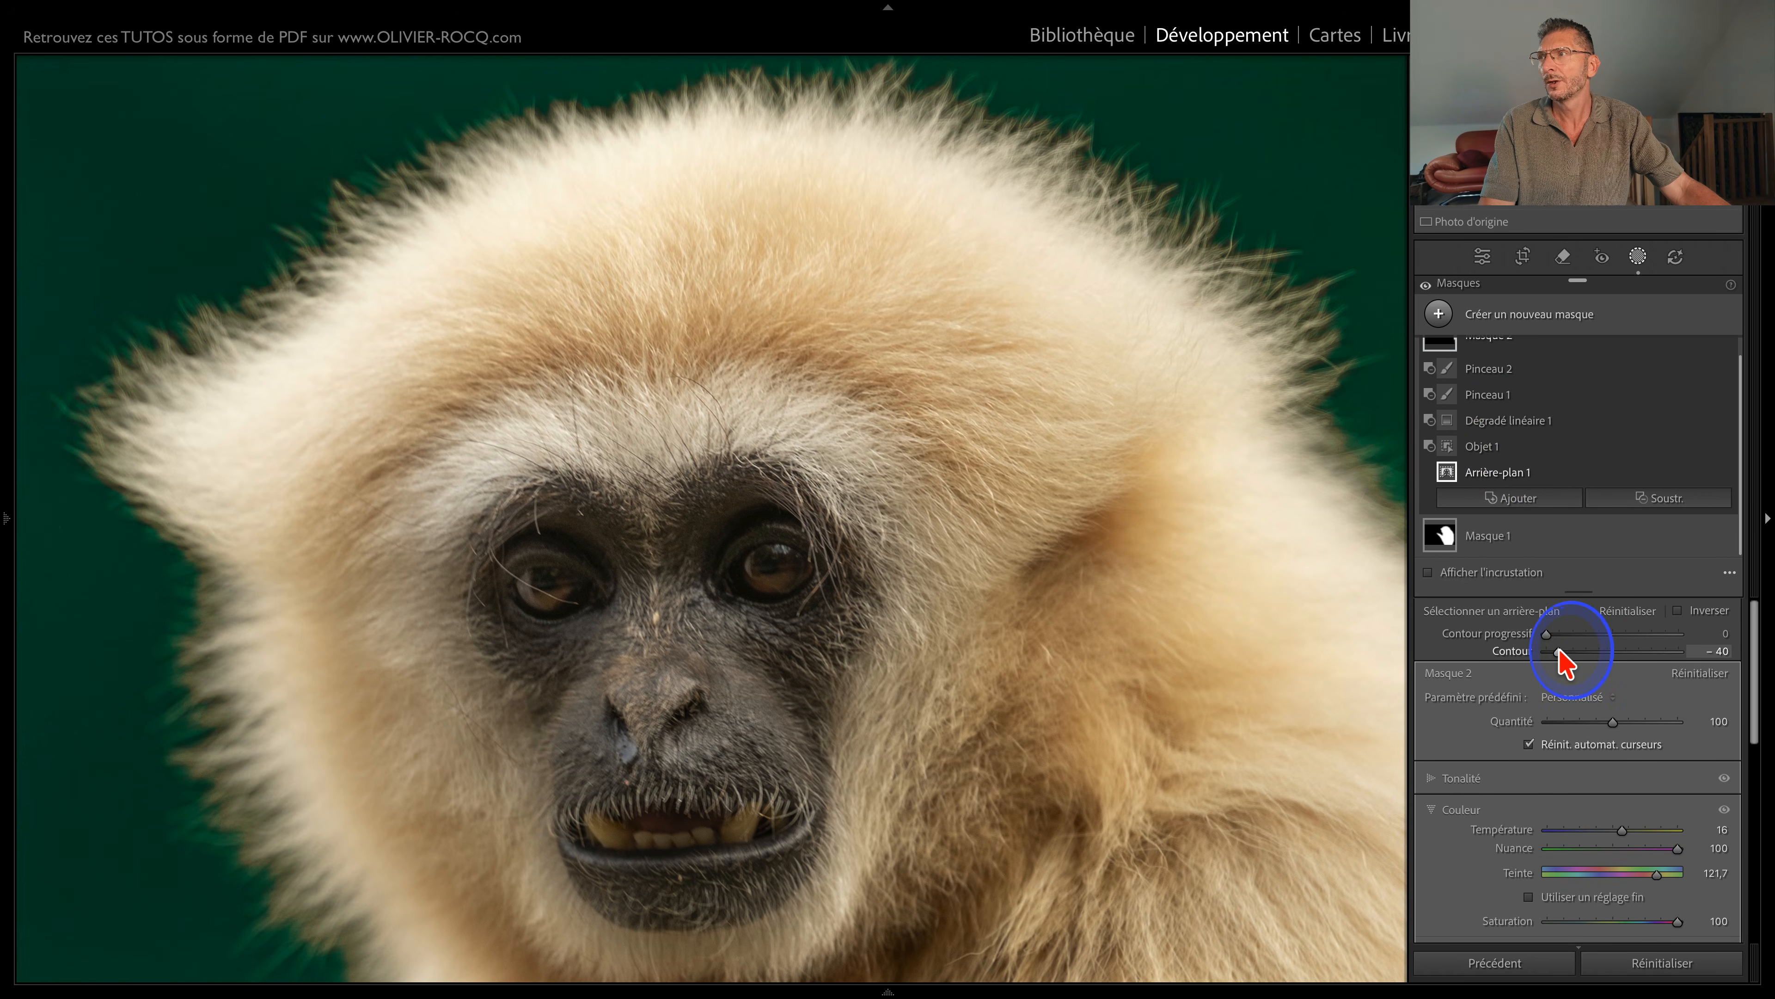
key(super+z)
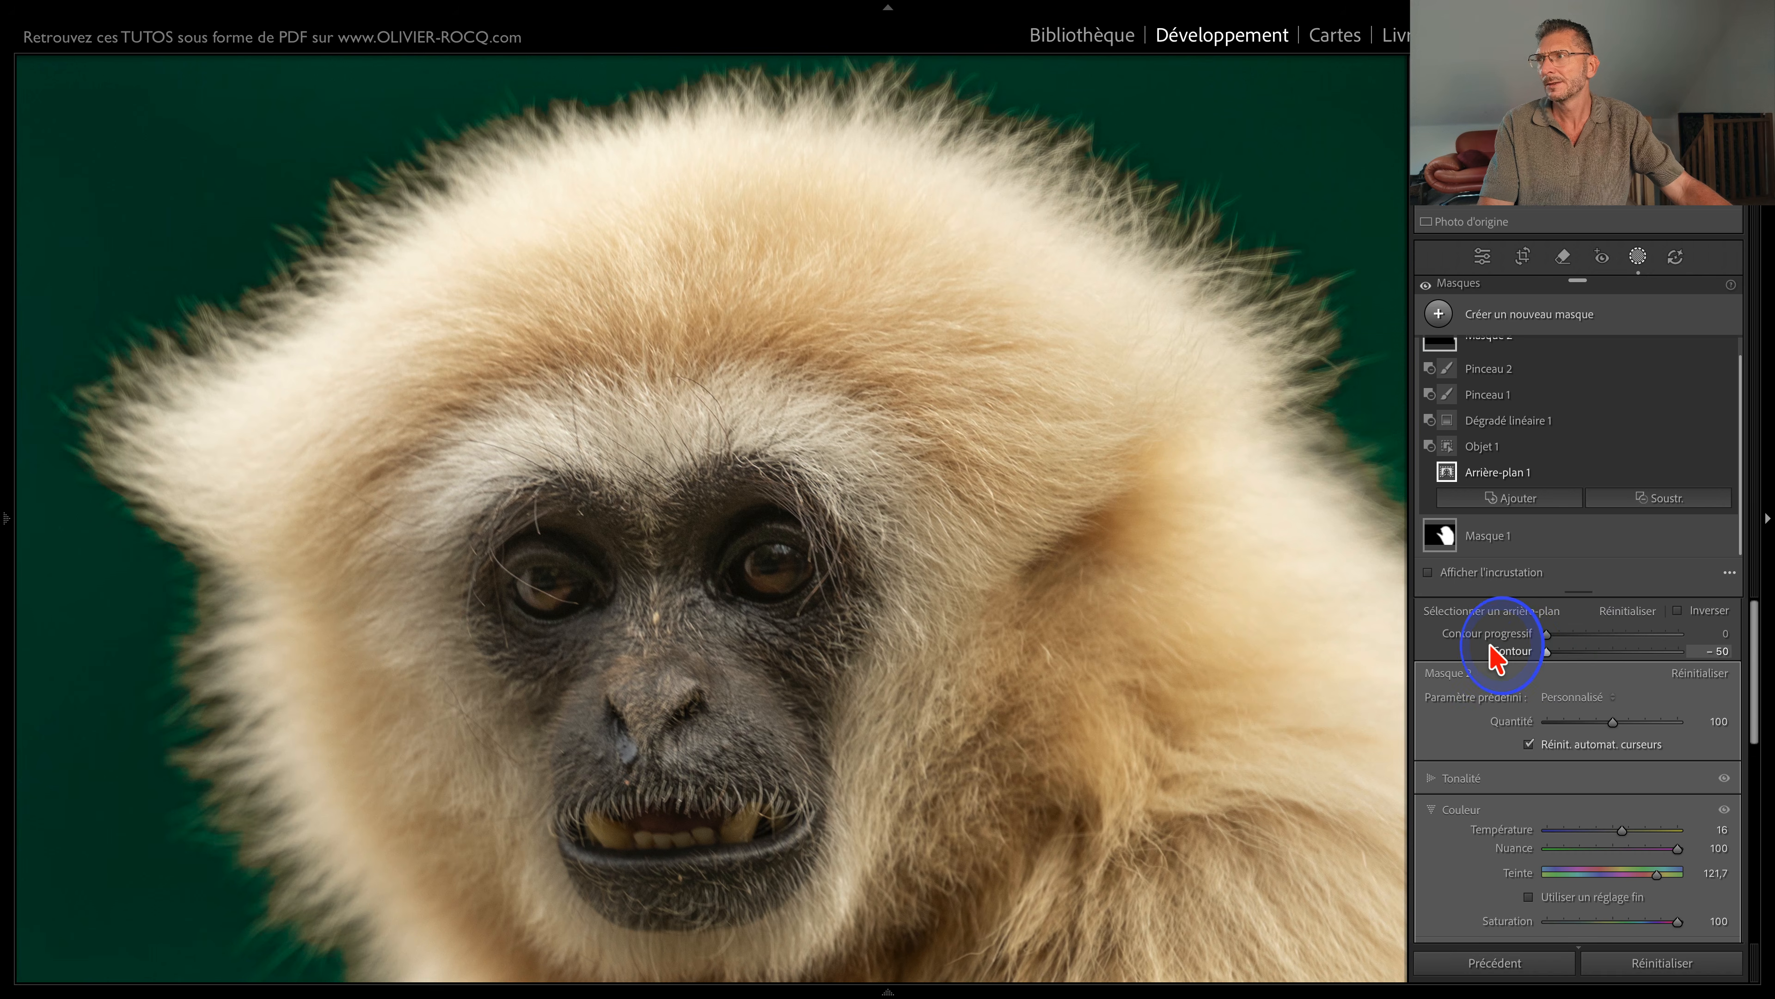
drag(1547, 633, 1562, 633)
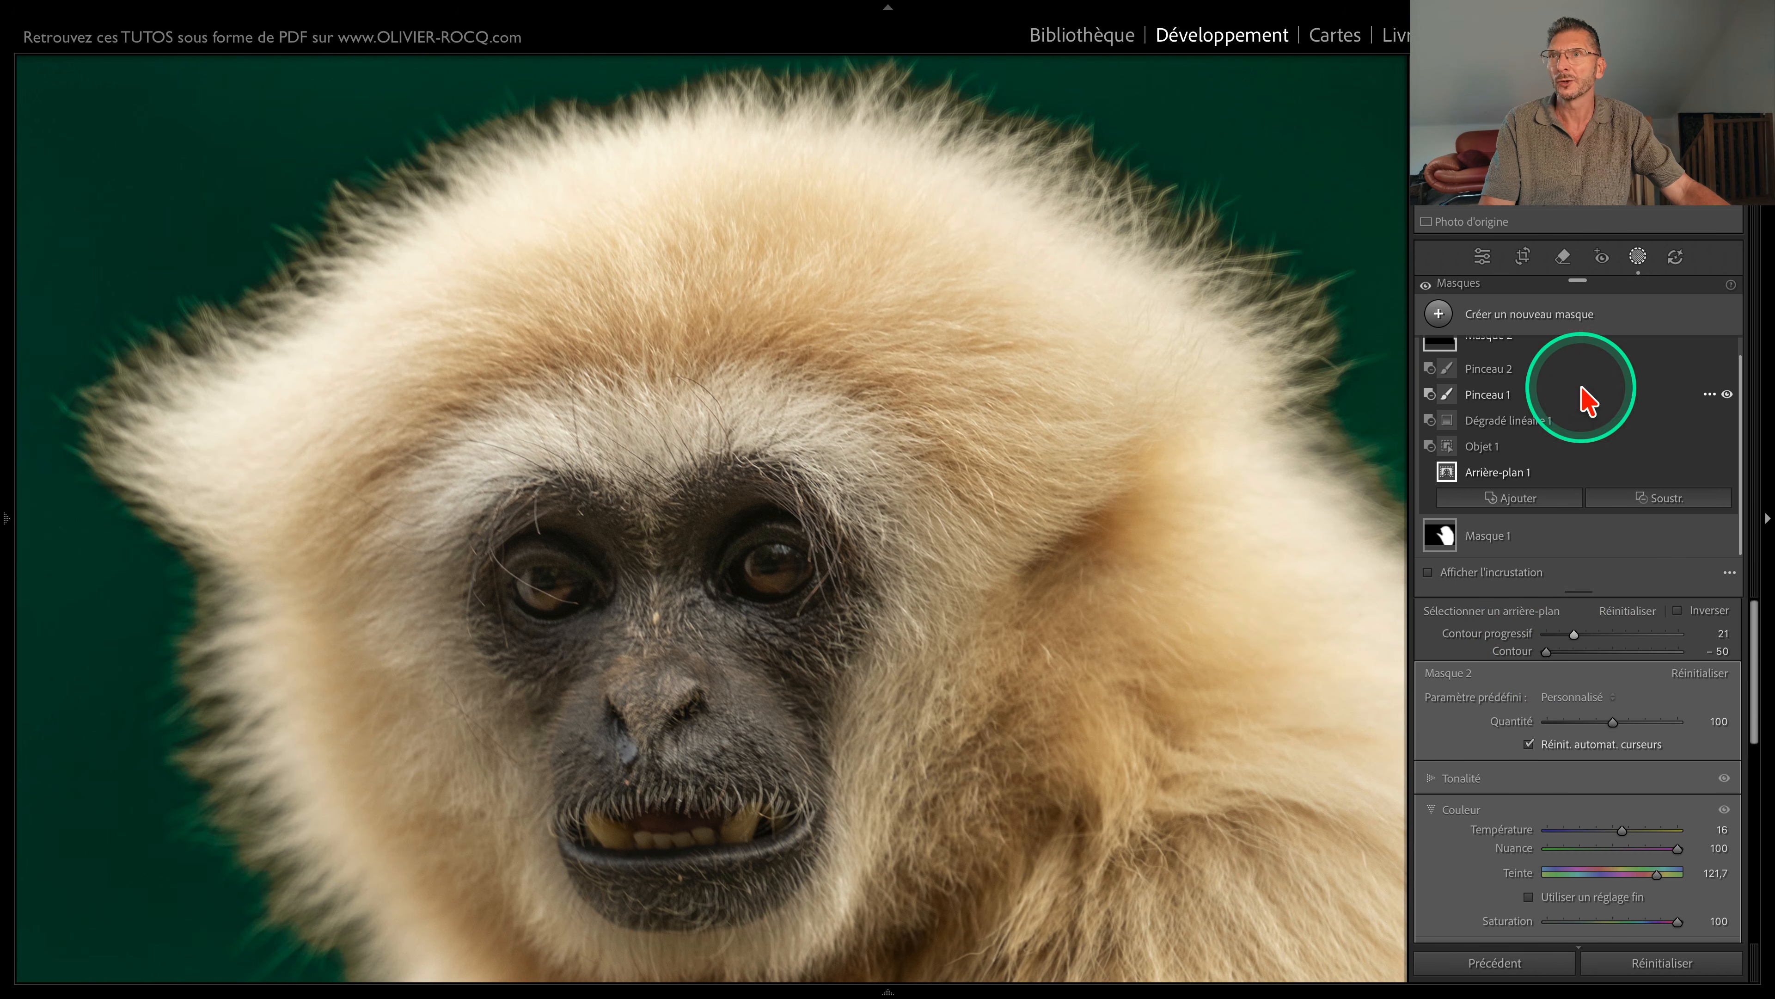
Step: Reset the Arrière-plan 1 edge settings to compare the fur outline, and undo the reset
click(1625, 612)
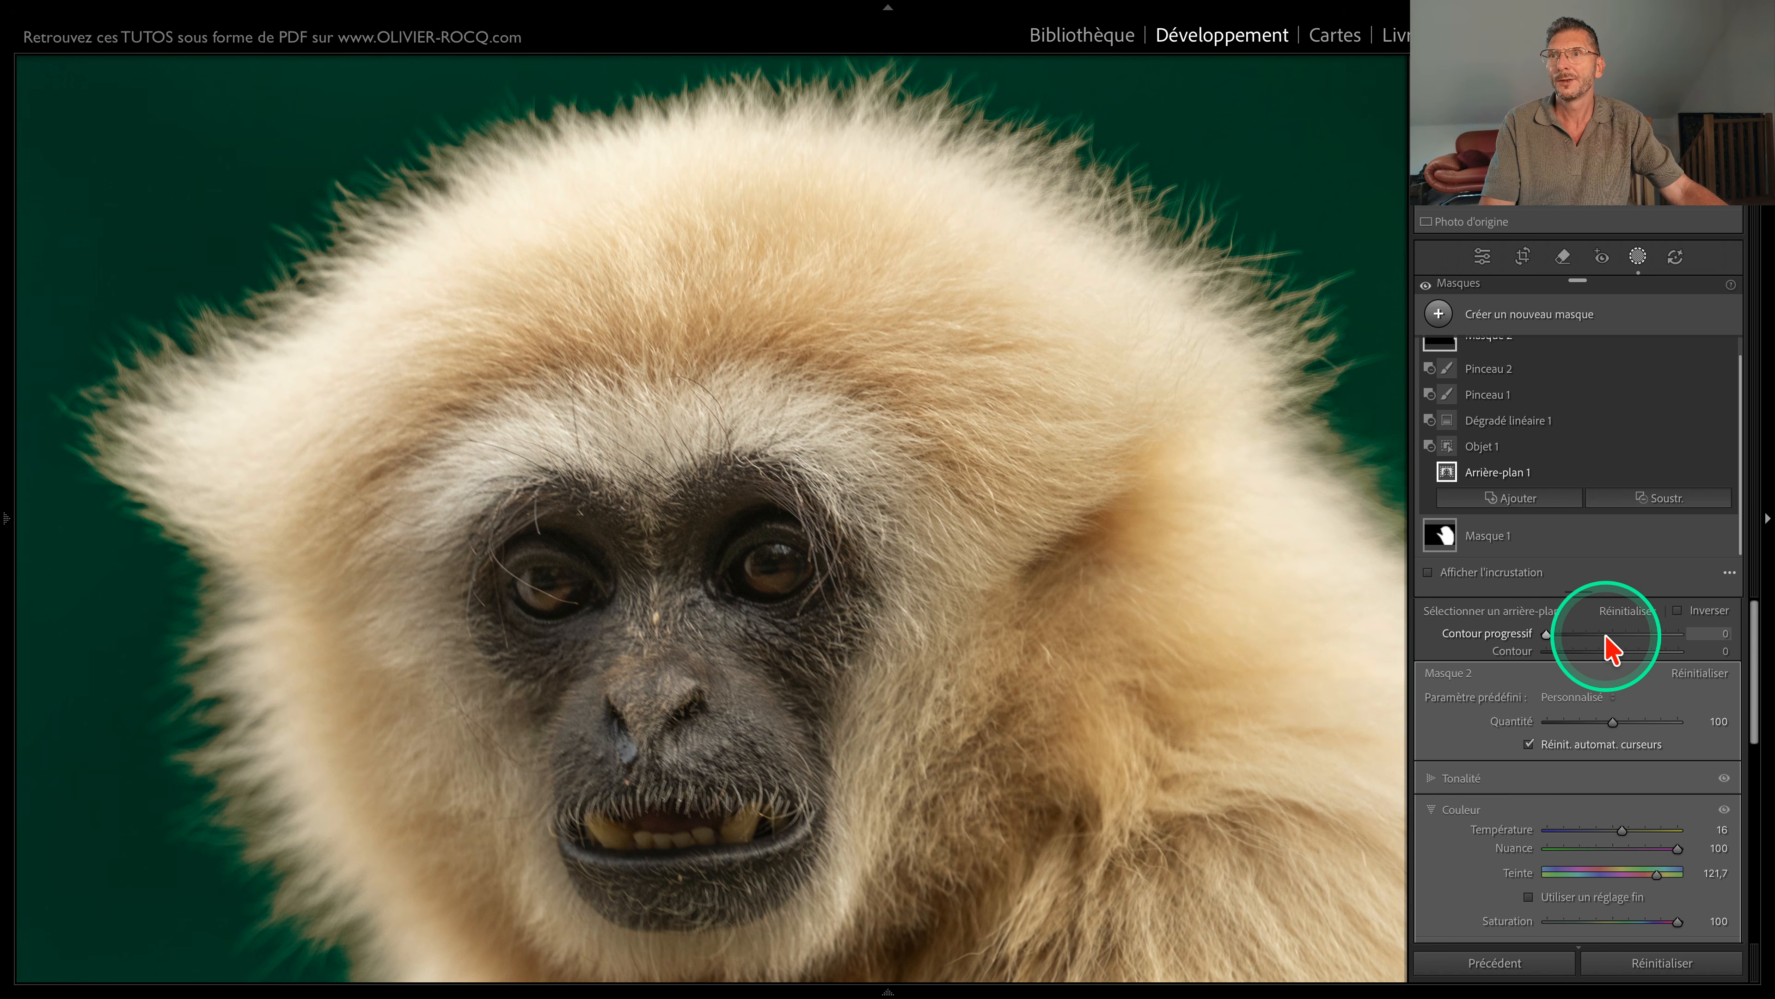
key(super+z)
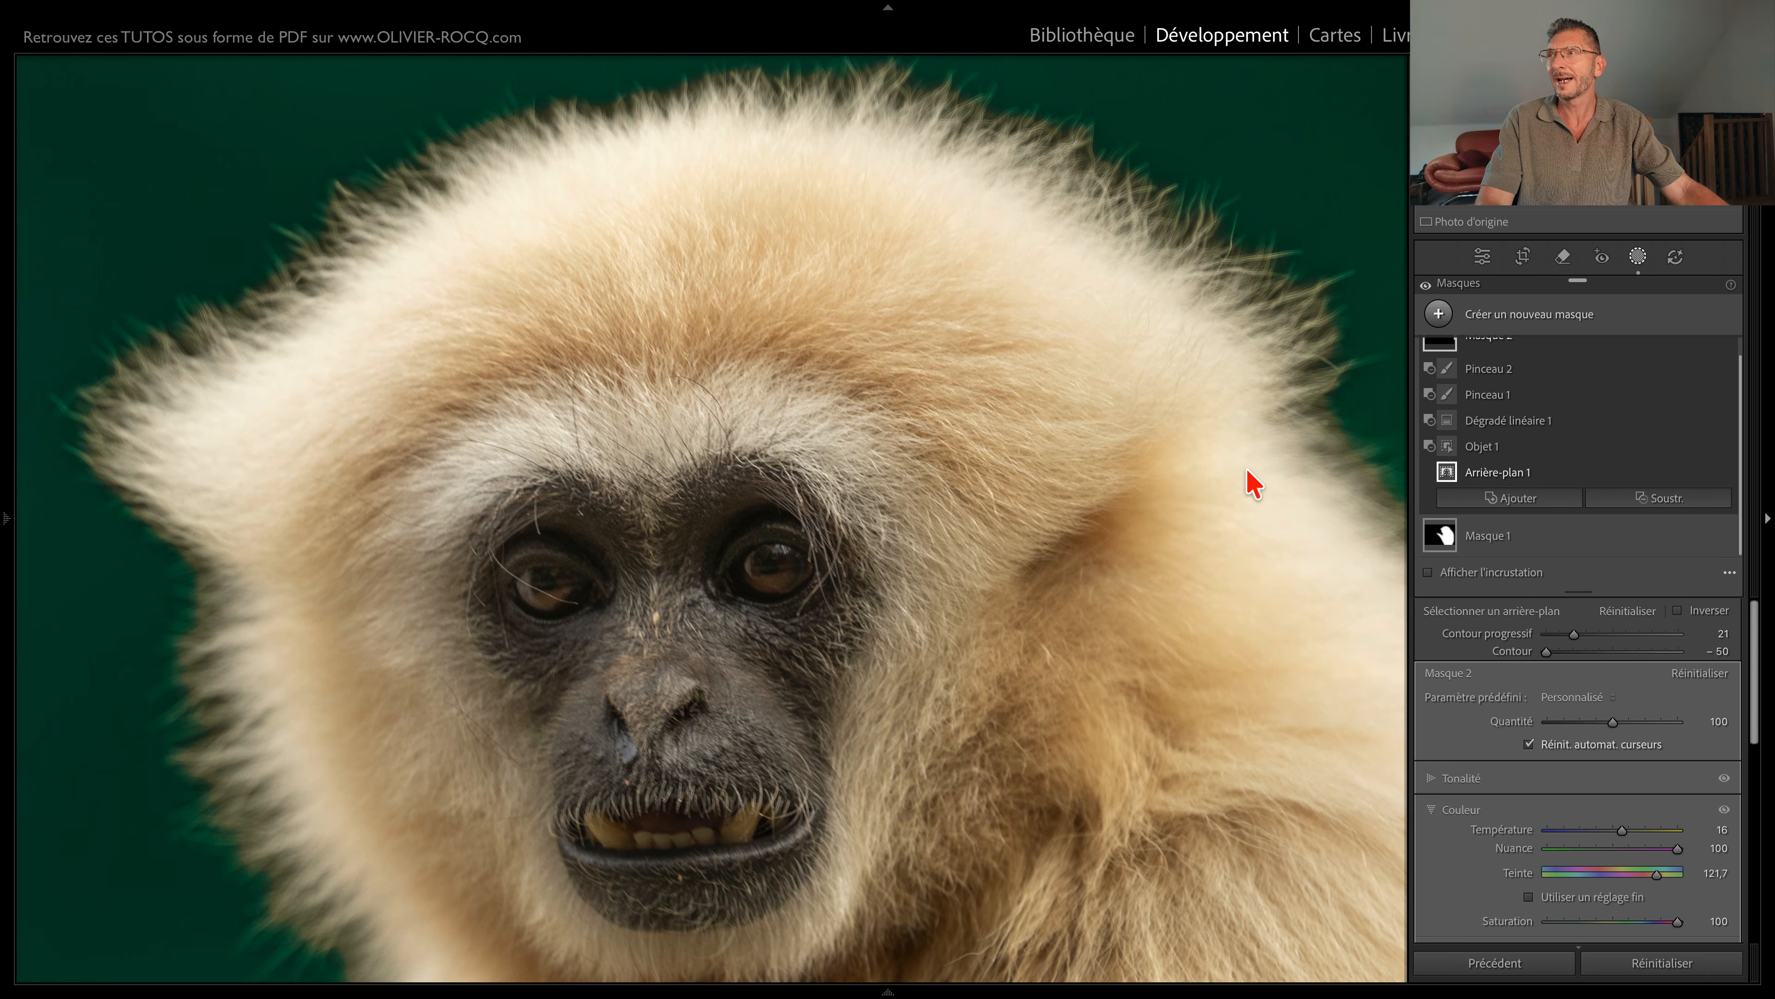
key(z)
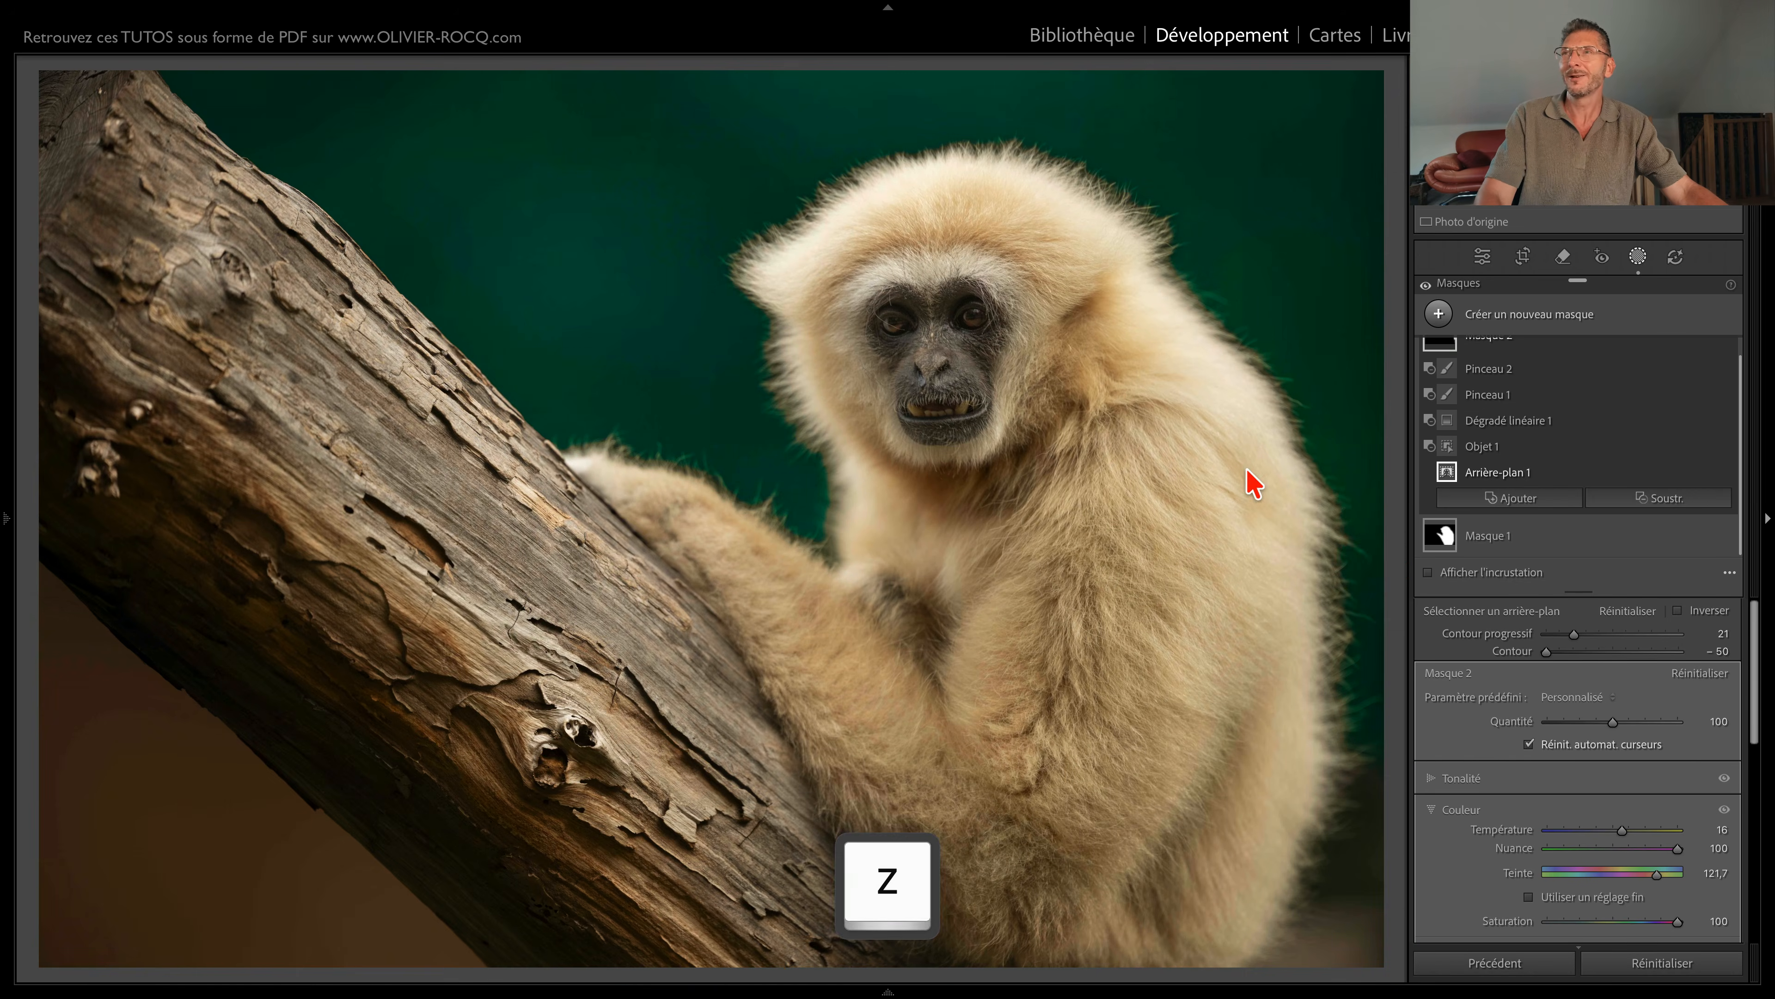
click(1476, 500)
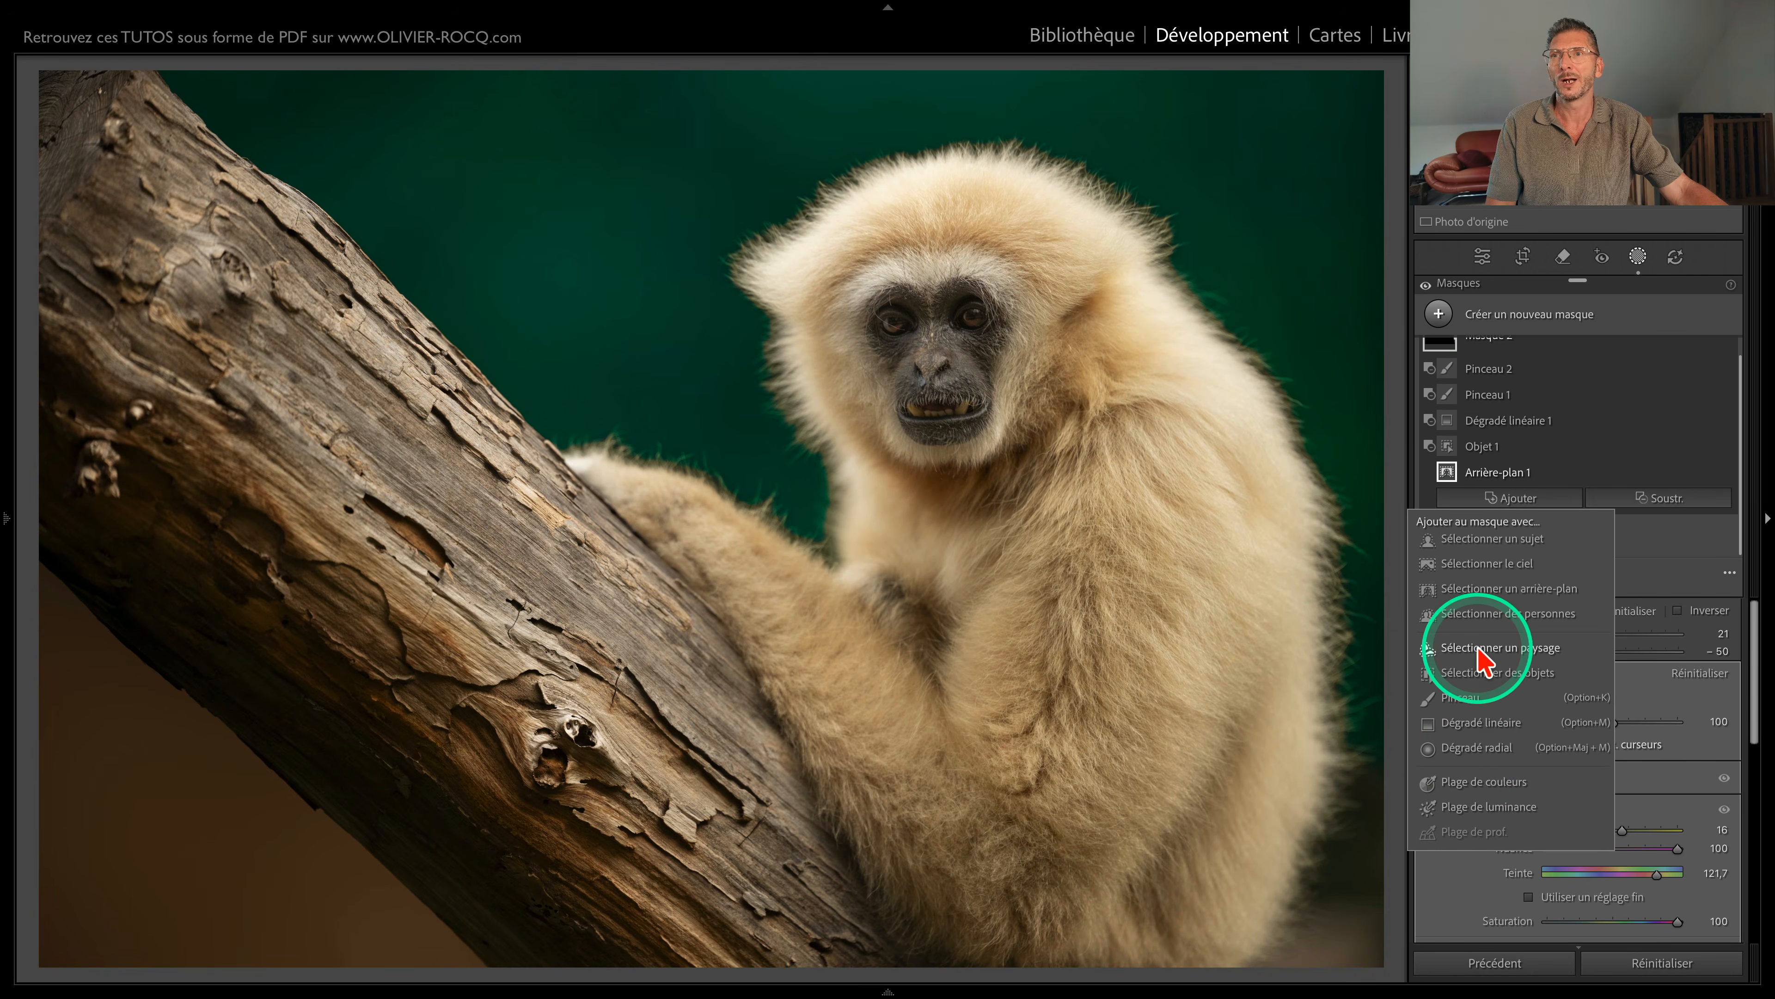
click(1486, 672)
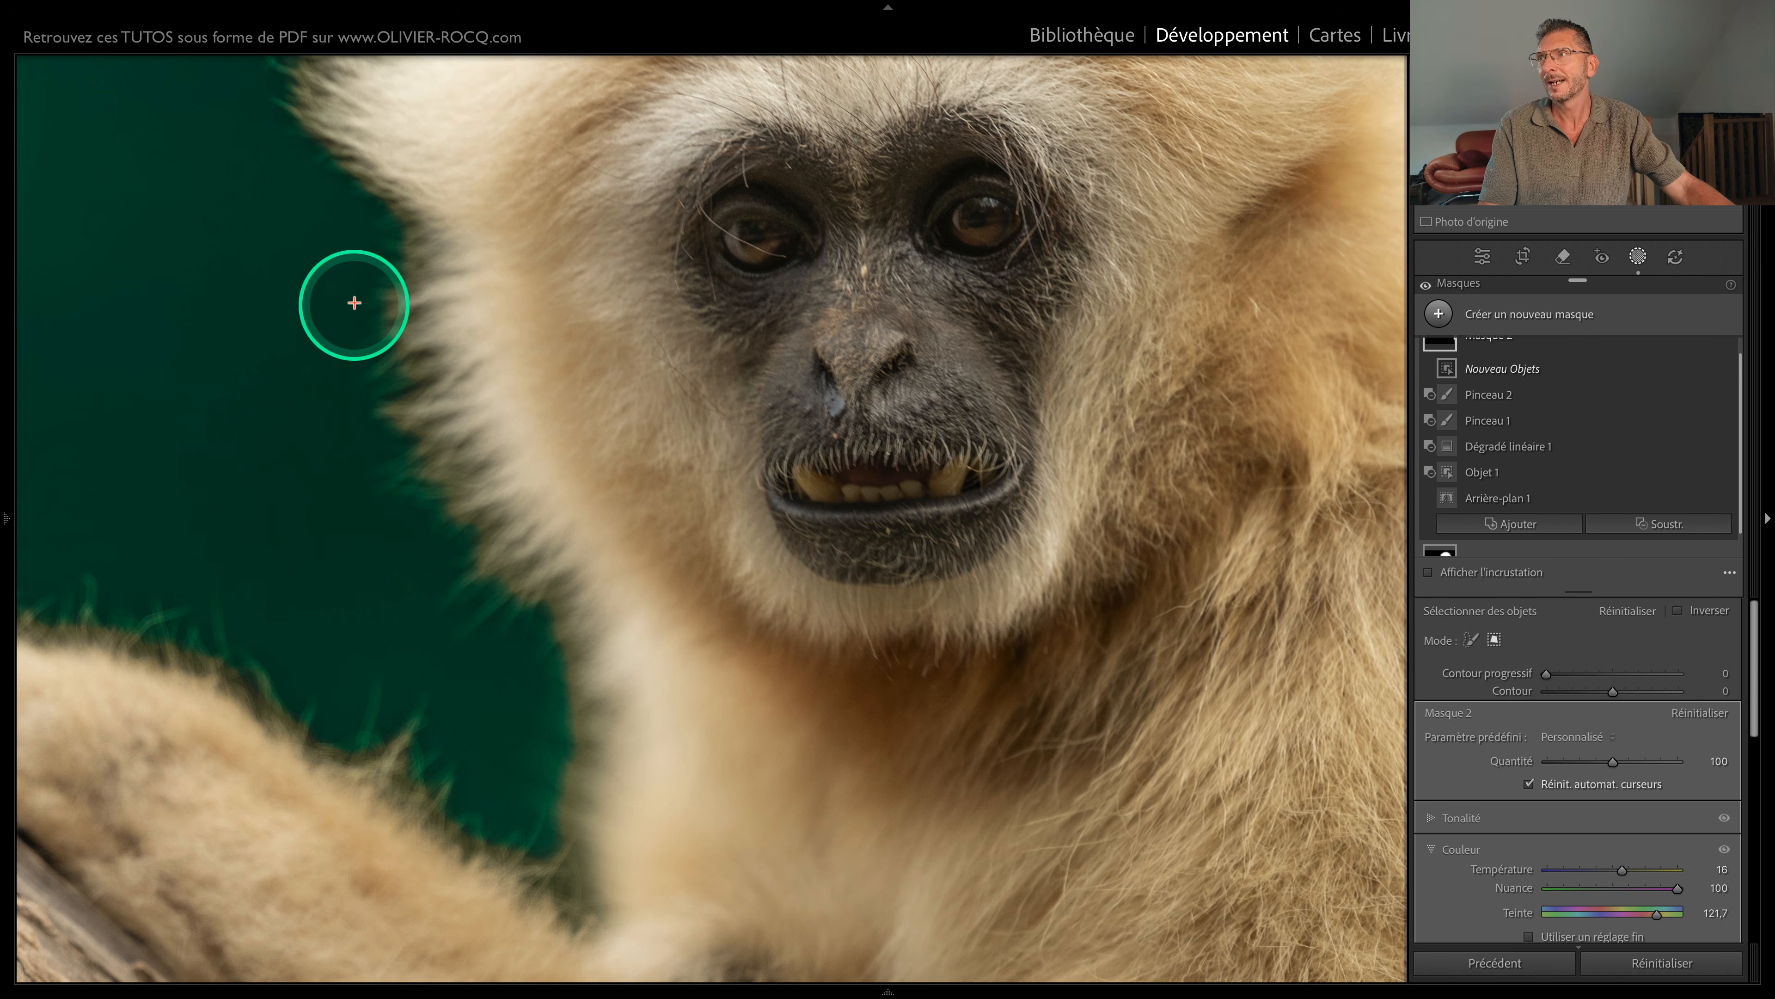
mouse_move(341, 255)
mouse_down()
mouse_move(507, 668)
mouse_move(548, 695)
mouse_up()
key(super+z)
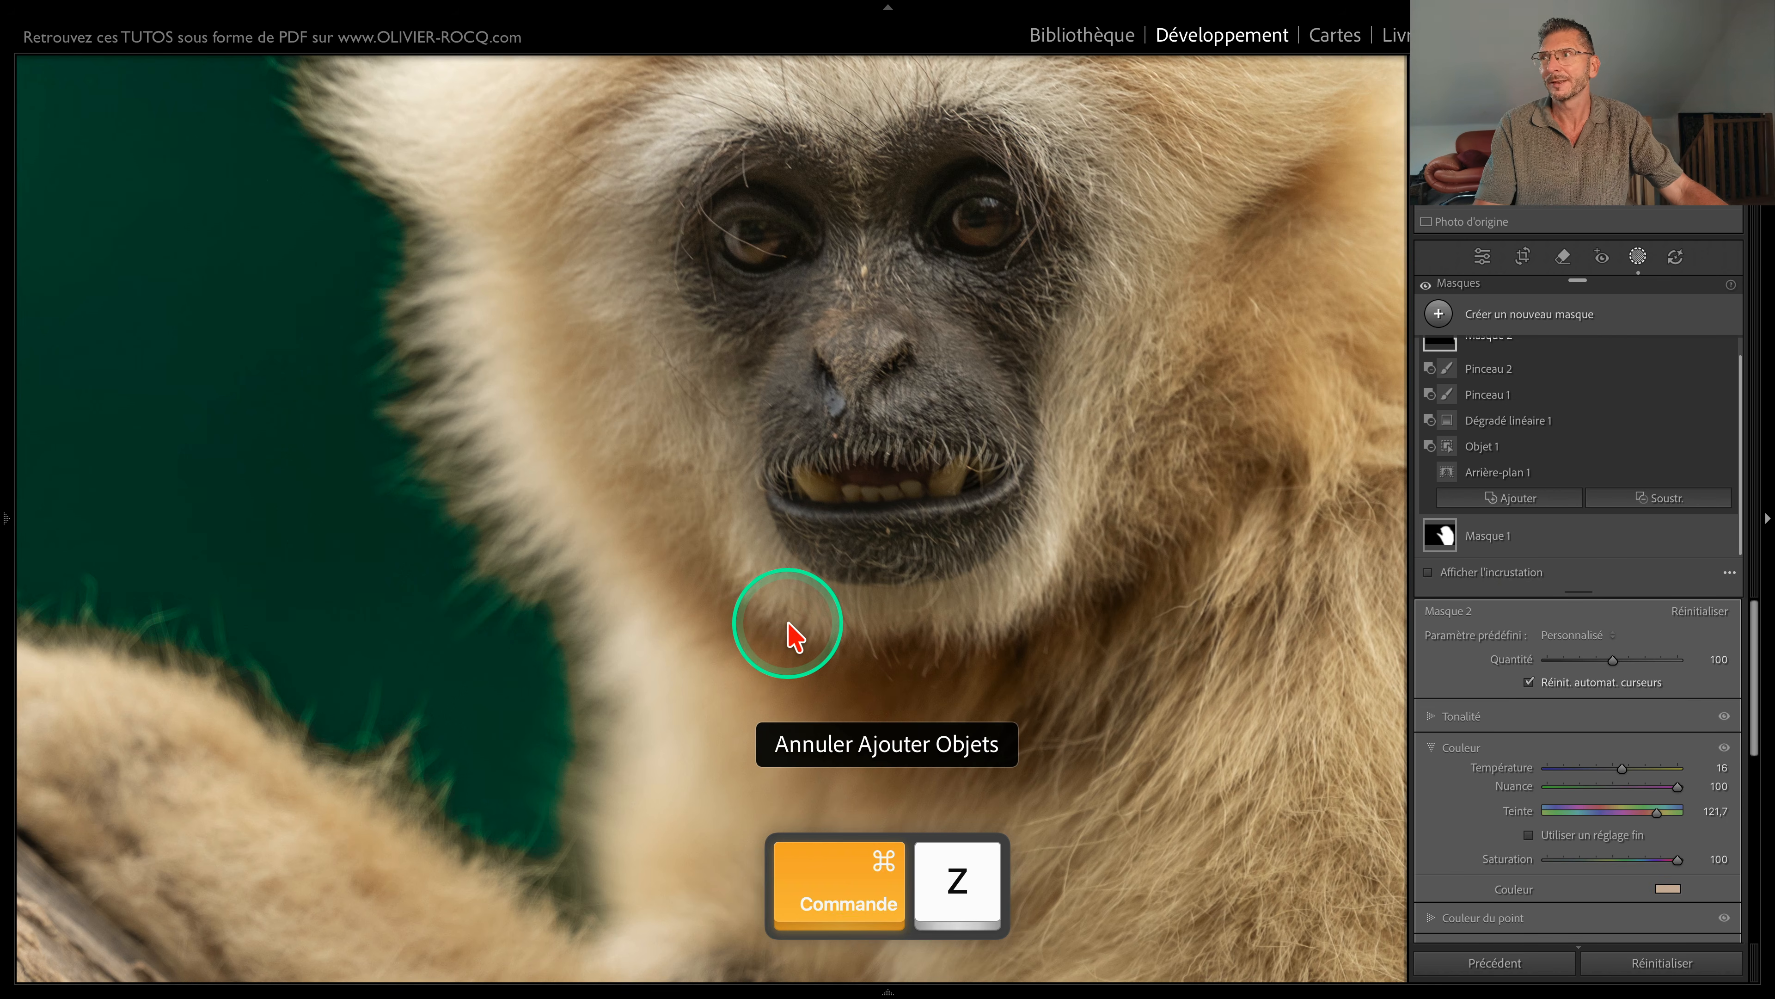
Step: Subtract the fur edge beside the gibbon's cheek from Masque 2 with an object selection drawn around it
click(1621, 500)
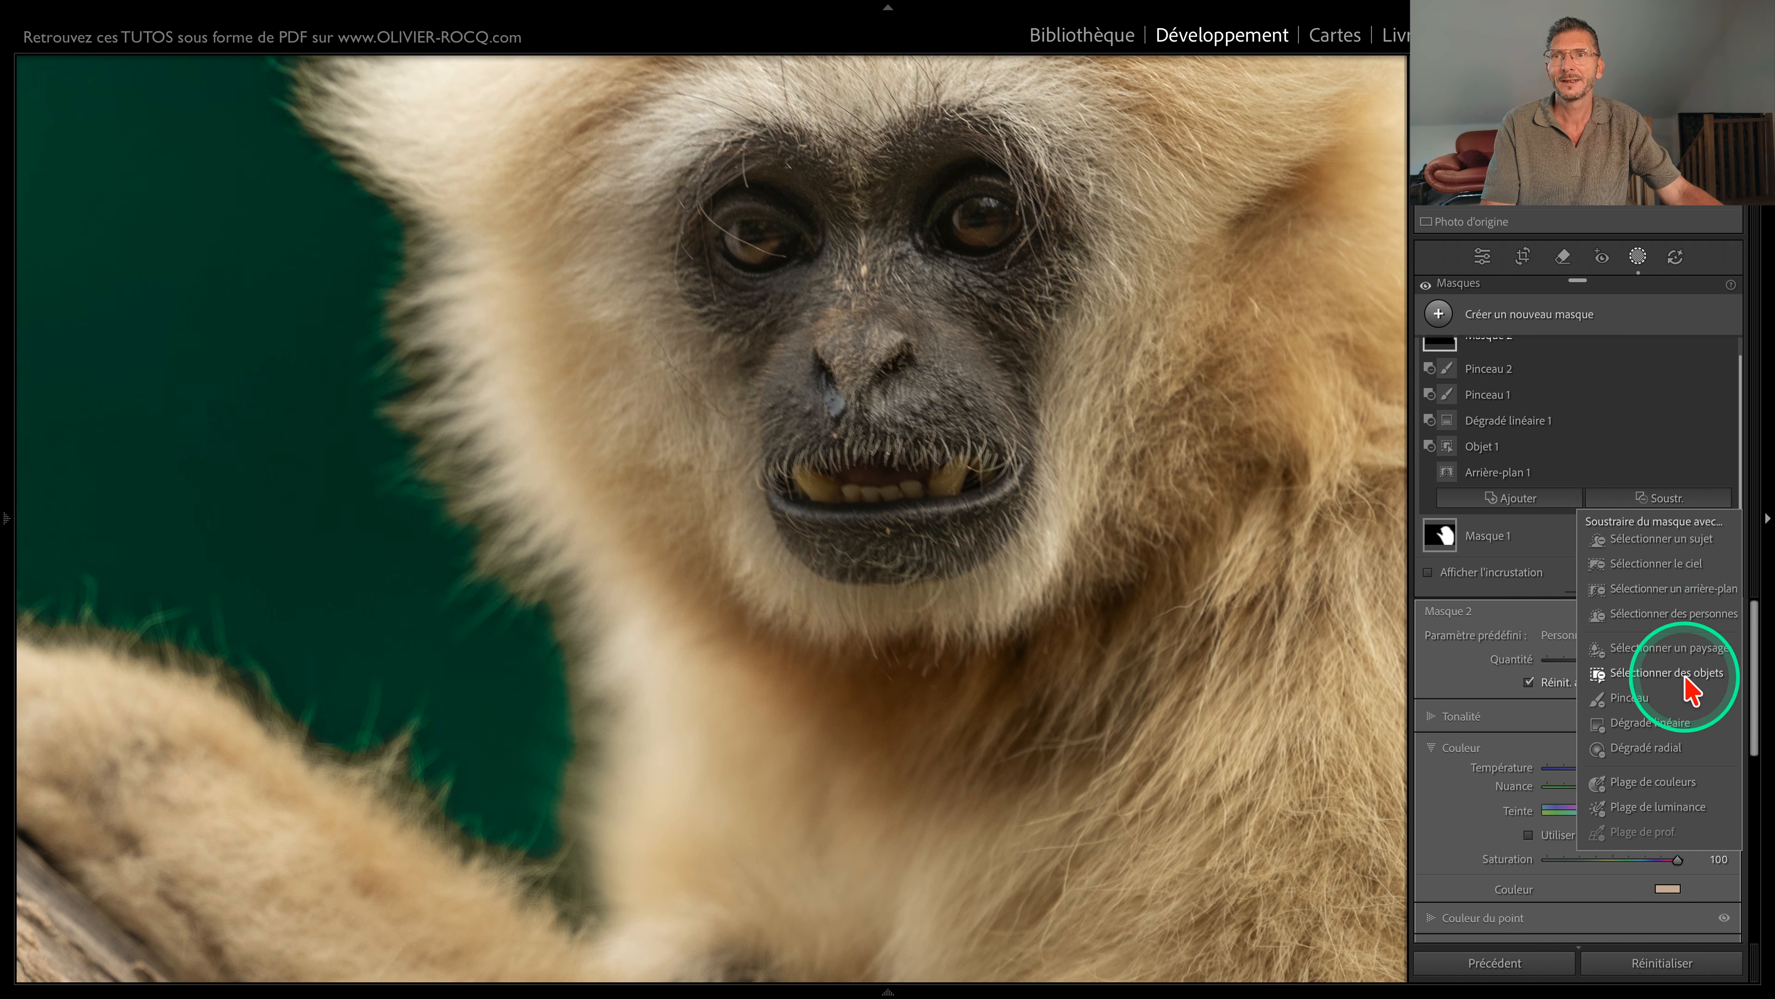
click(1670, 673)
drag(287, 184, 594, 668)
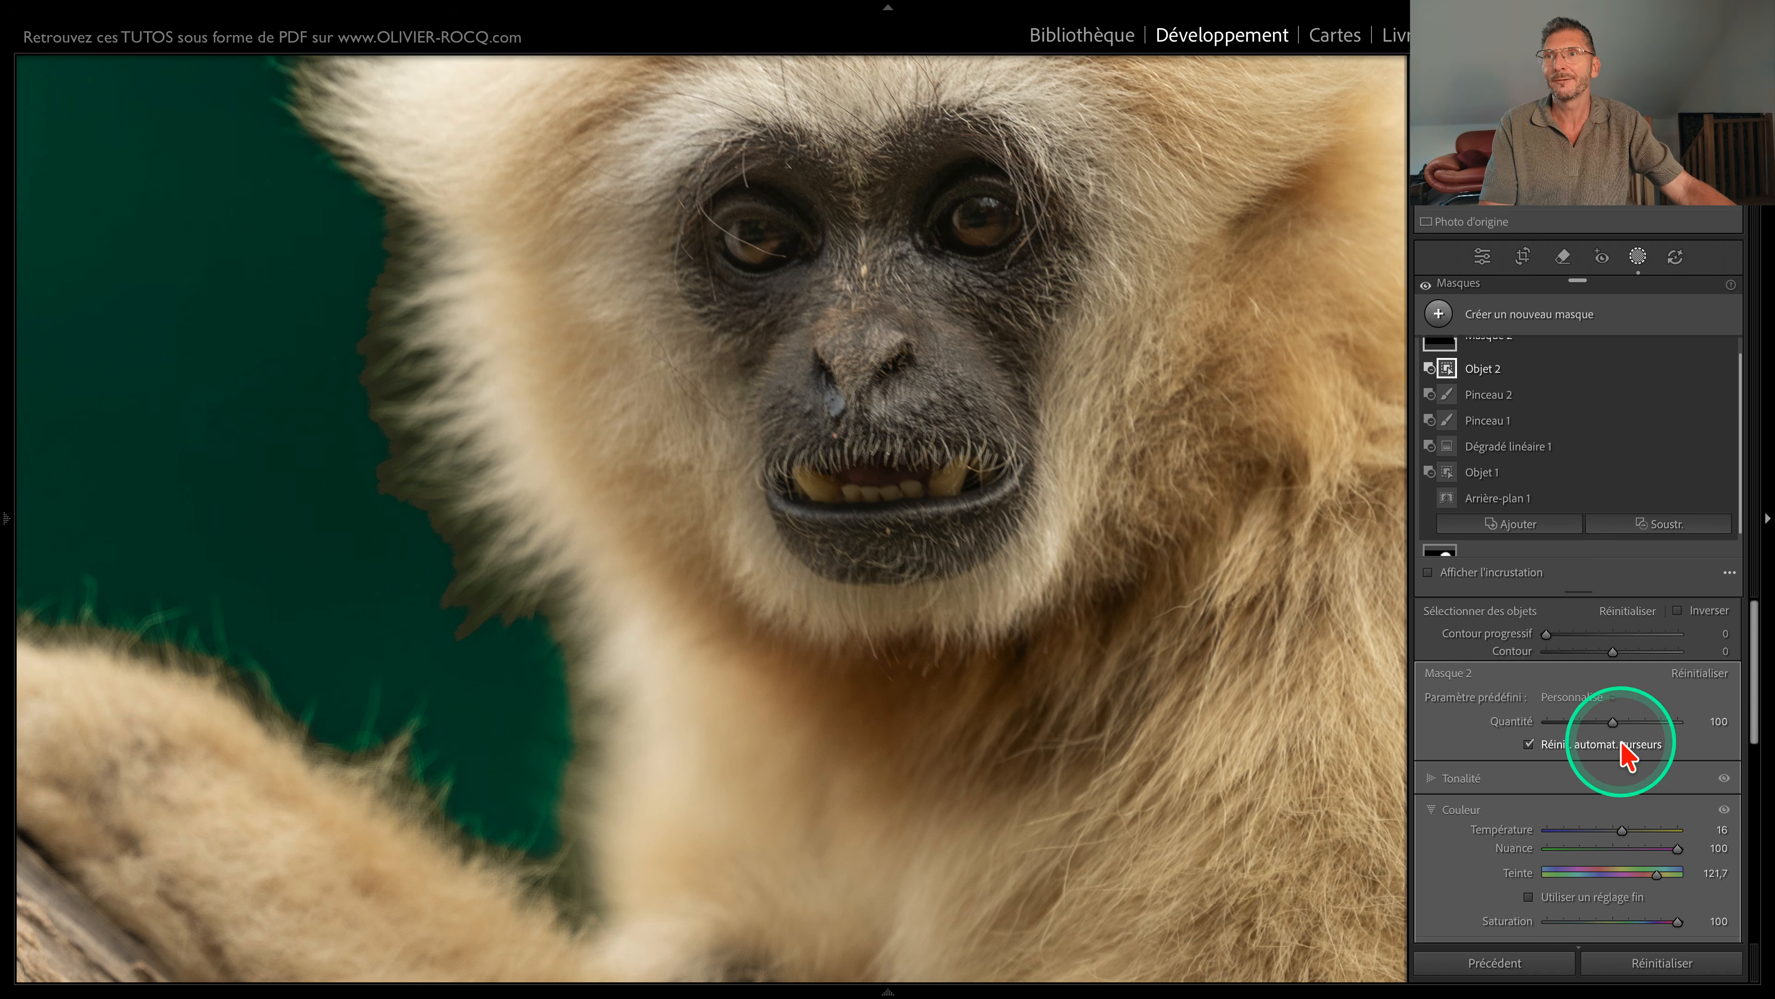
Step: Set the Objet 2 selection's Contour to -50 and Contour progressif to 63, and toggle its visibility to compare the fur edge
click(1613, 652)
drag(1614, 656, 1549, 633)
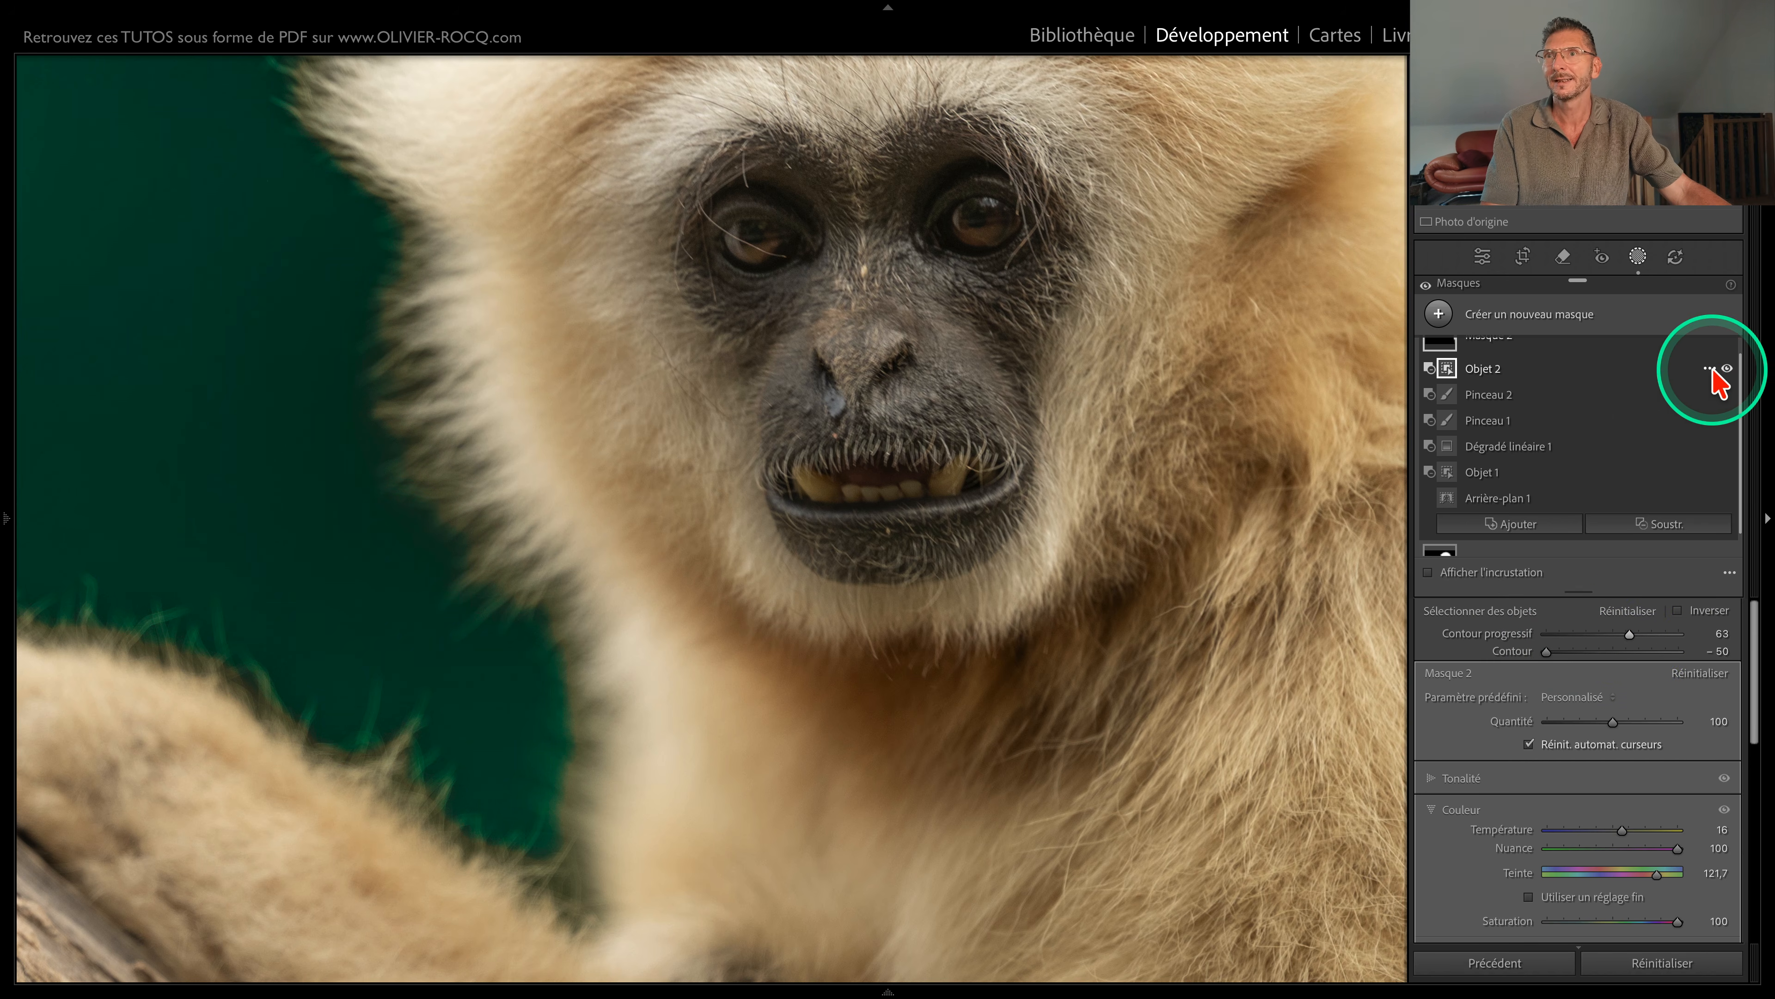
click(1725, 369)
click(1725, 369)
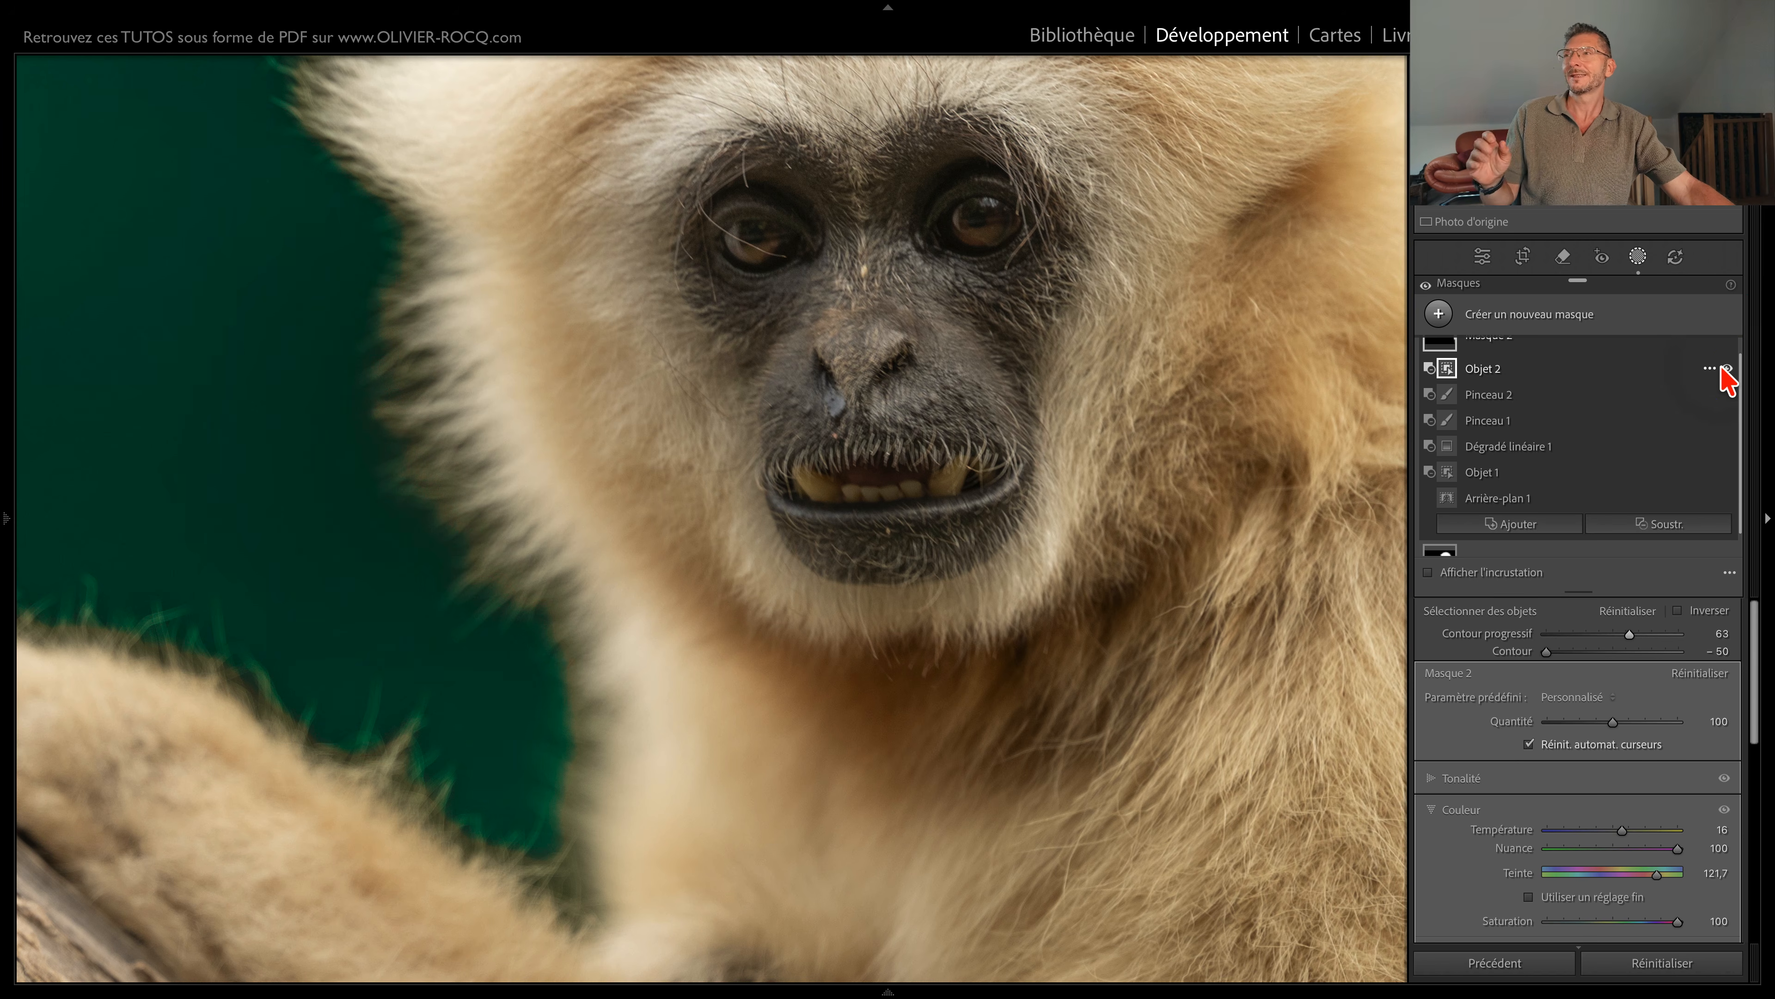
click(1725, 369)
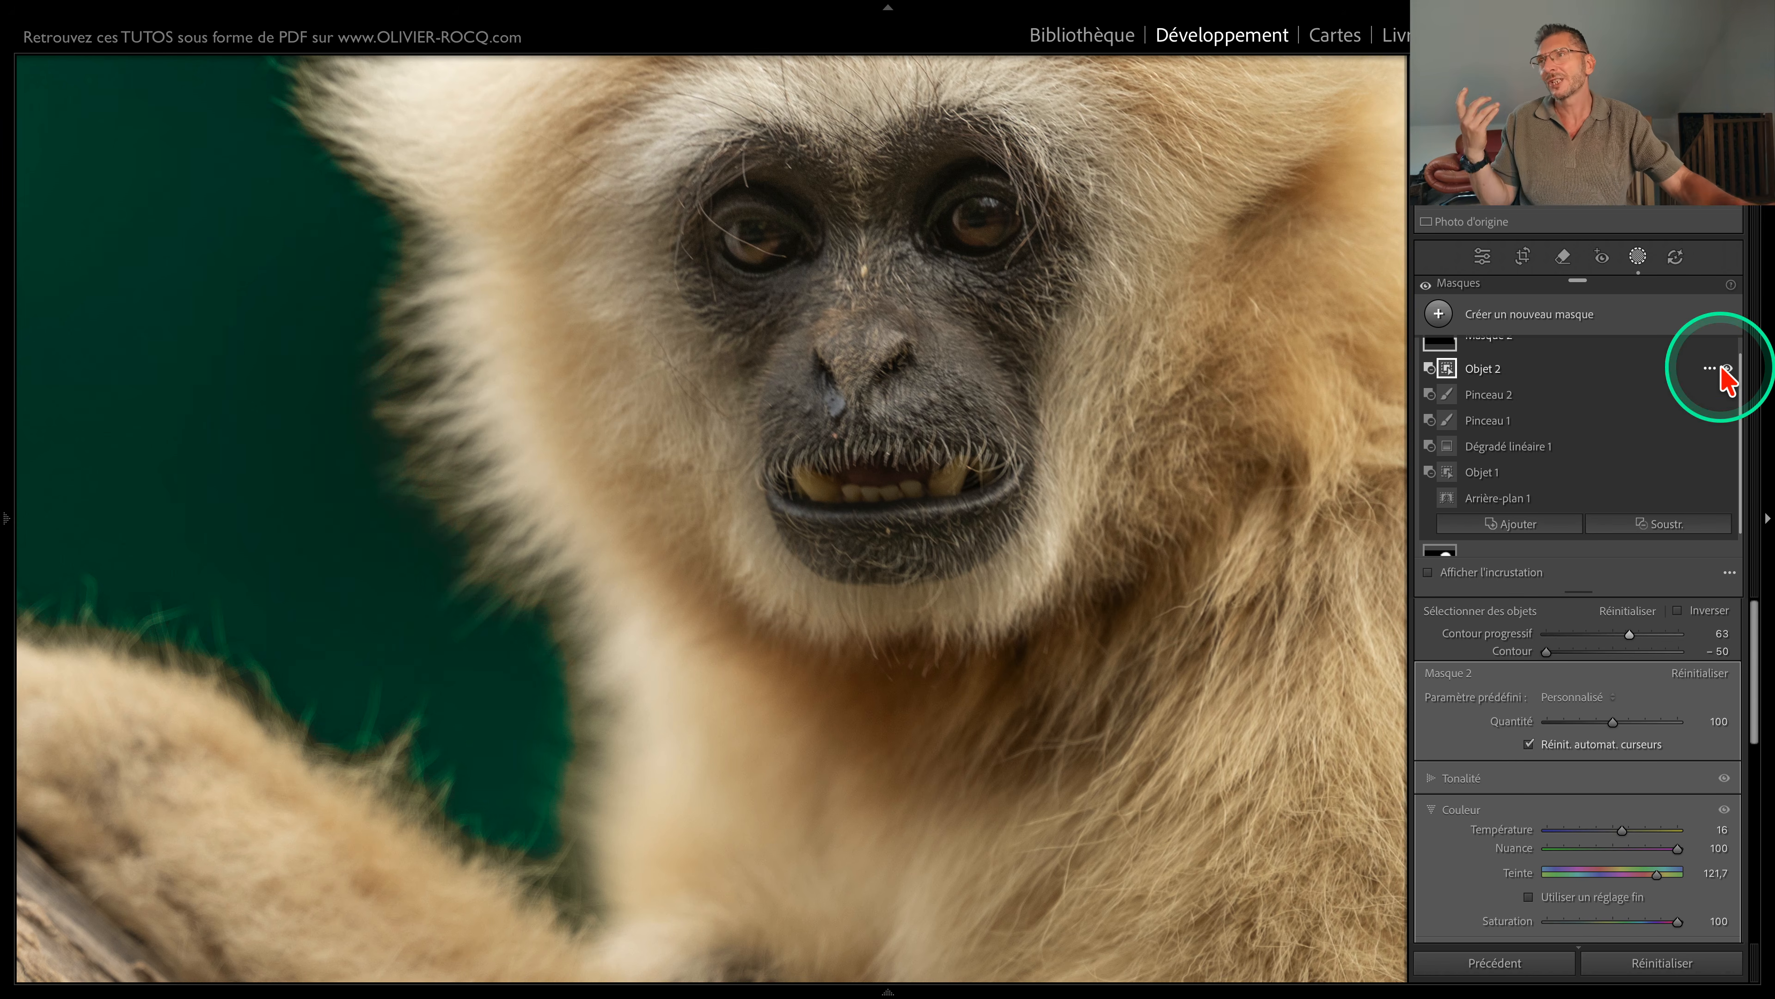
Step: Create a new sky selection mask on the landscape photo with the birch trees and tall grass
key(z)
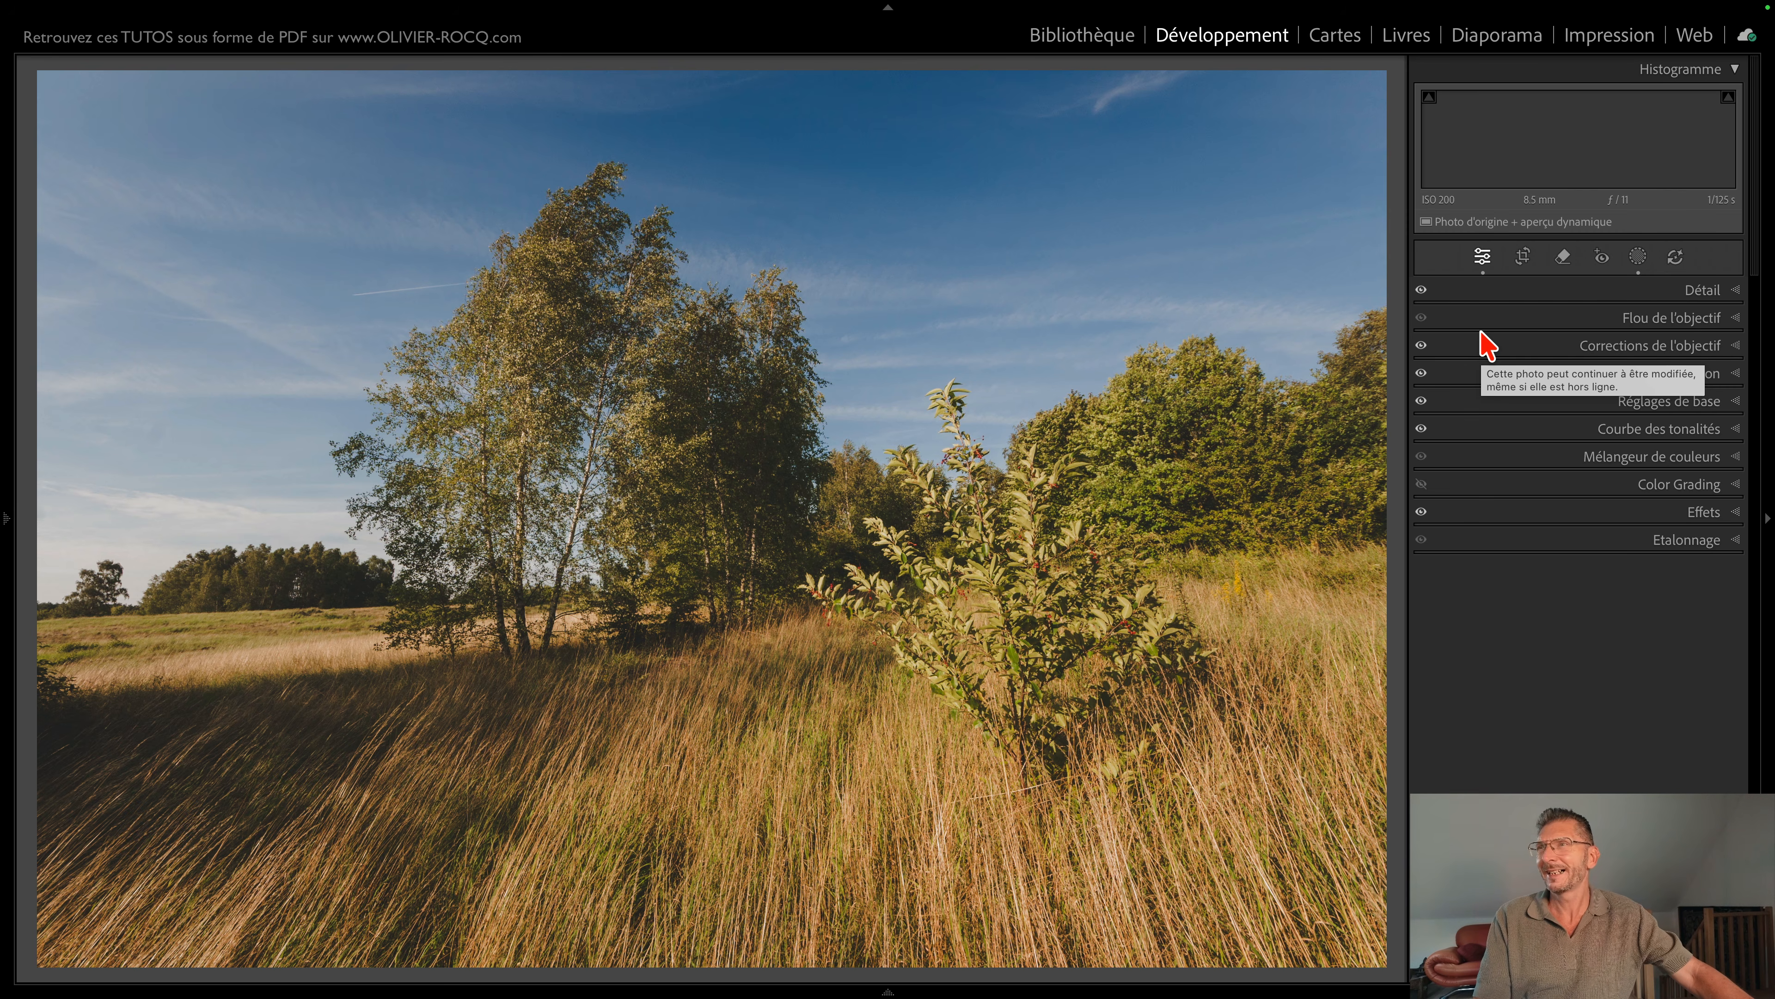
click(1638, 257)
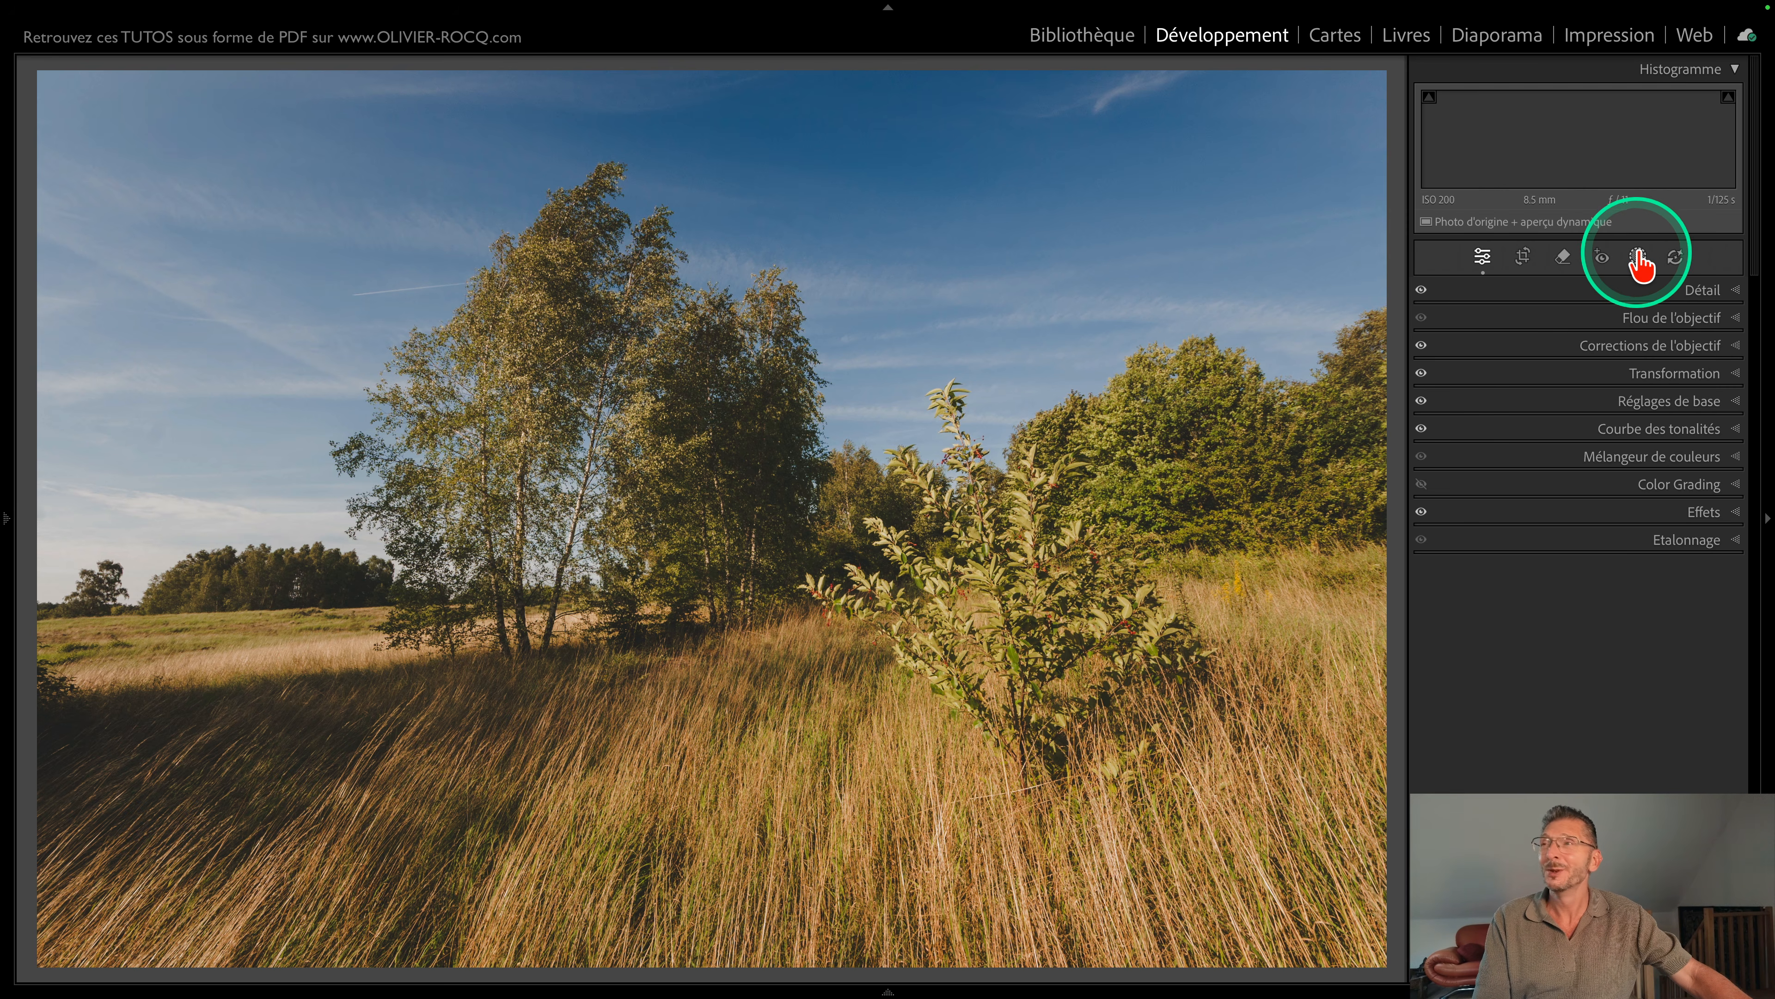
click(1529, 316)
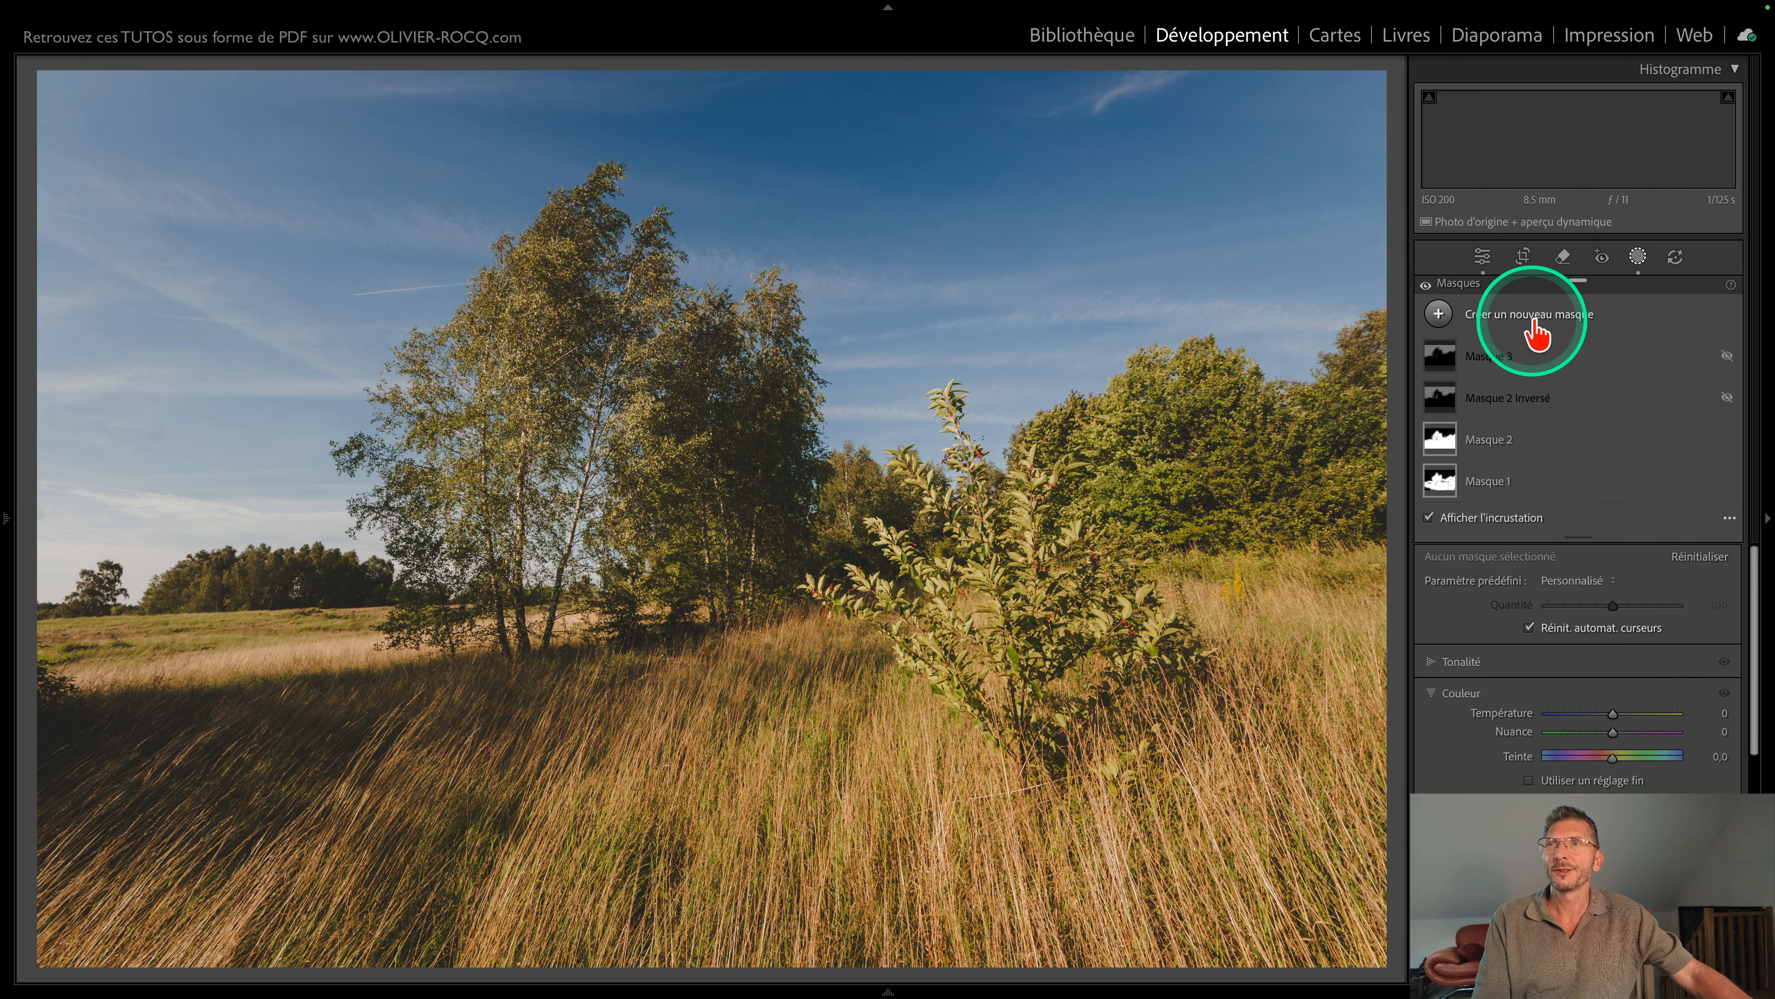
click(1608, 420)
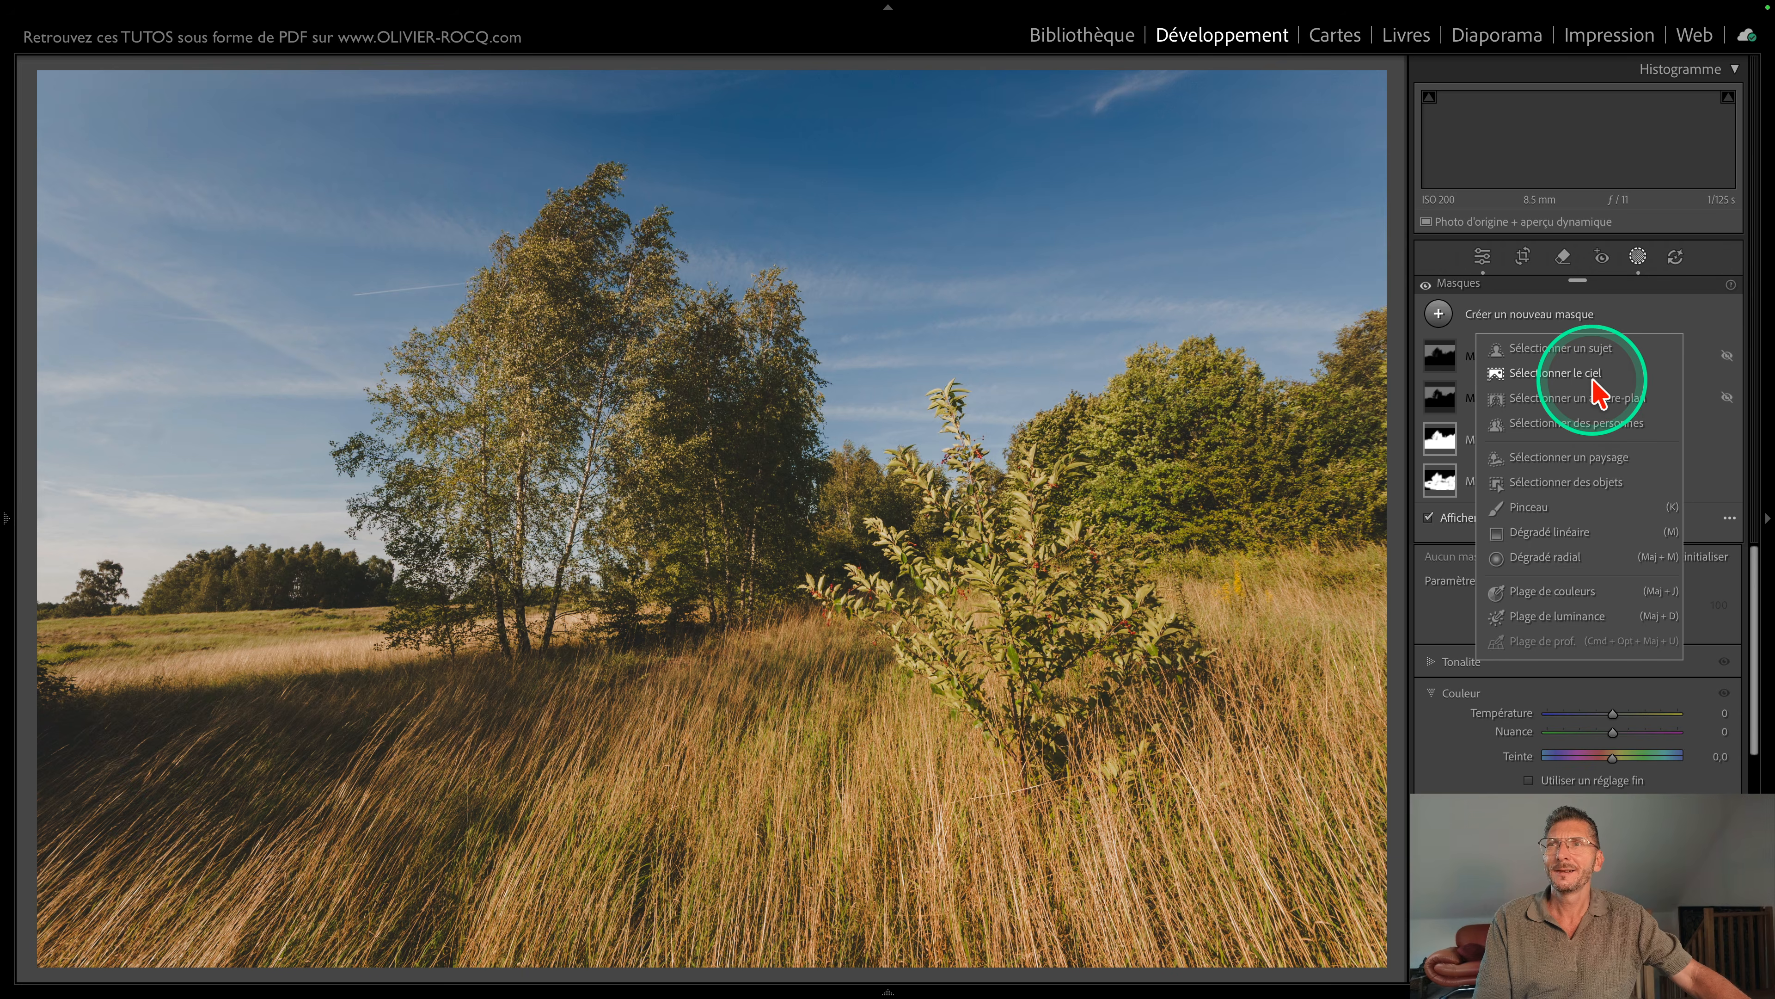
click(1596, 376)
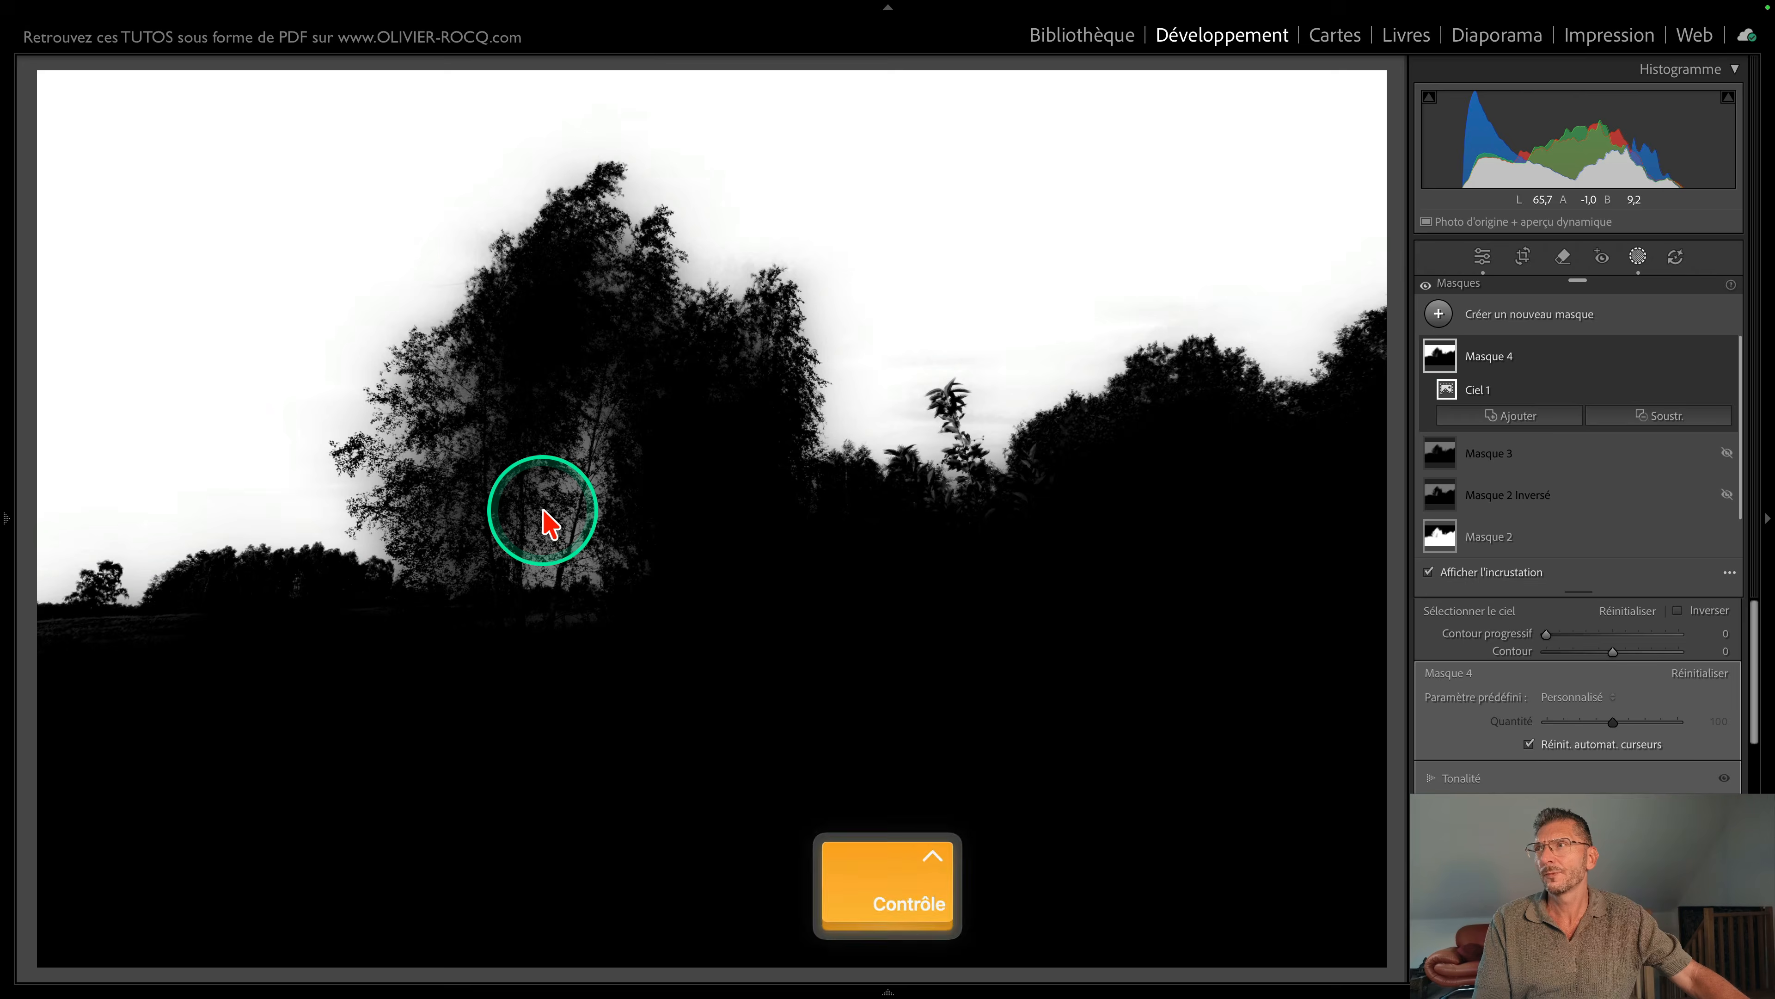
Step: Inspect the sky mask between the tree branches and set Masque 4's Exposition to -1.81
scroll(542, 509, up, 5)
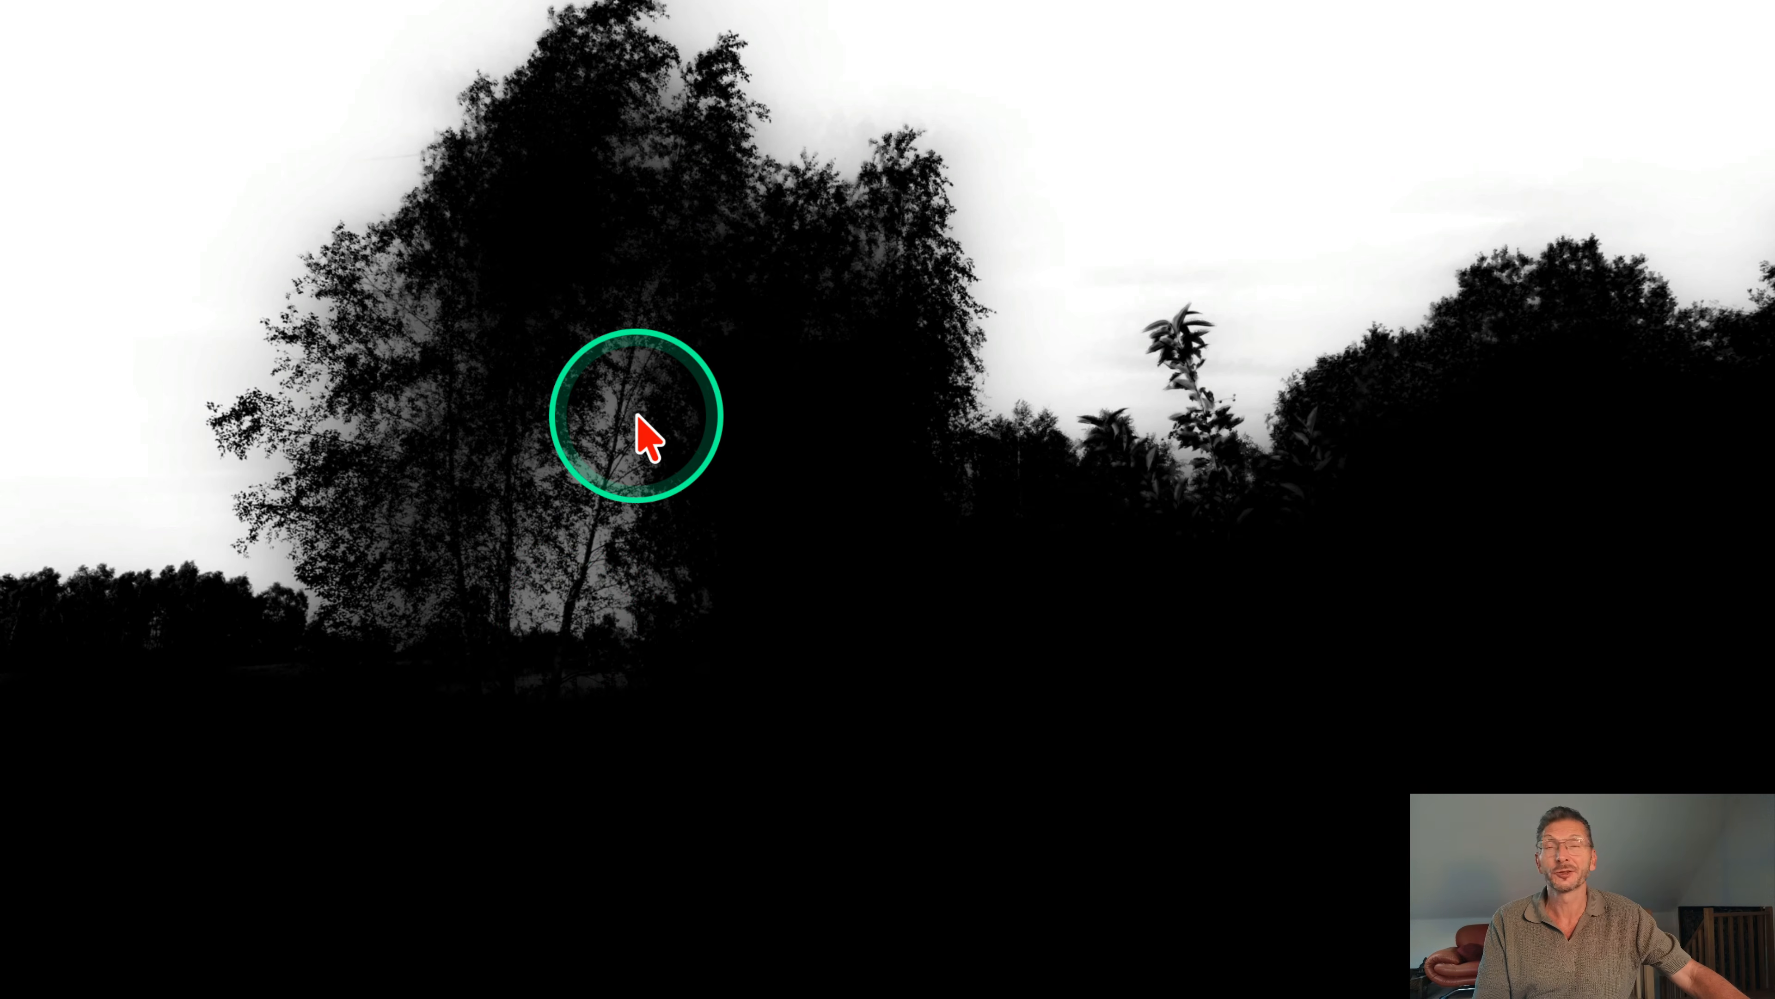
scroll(634, 408, down, 5)
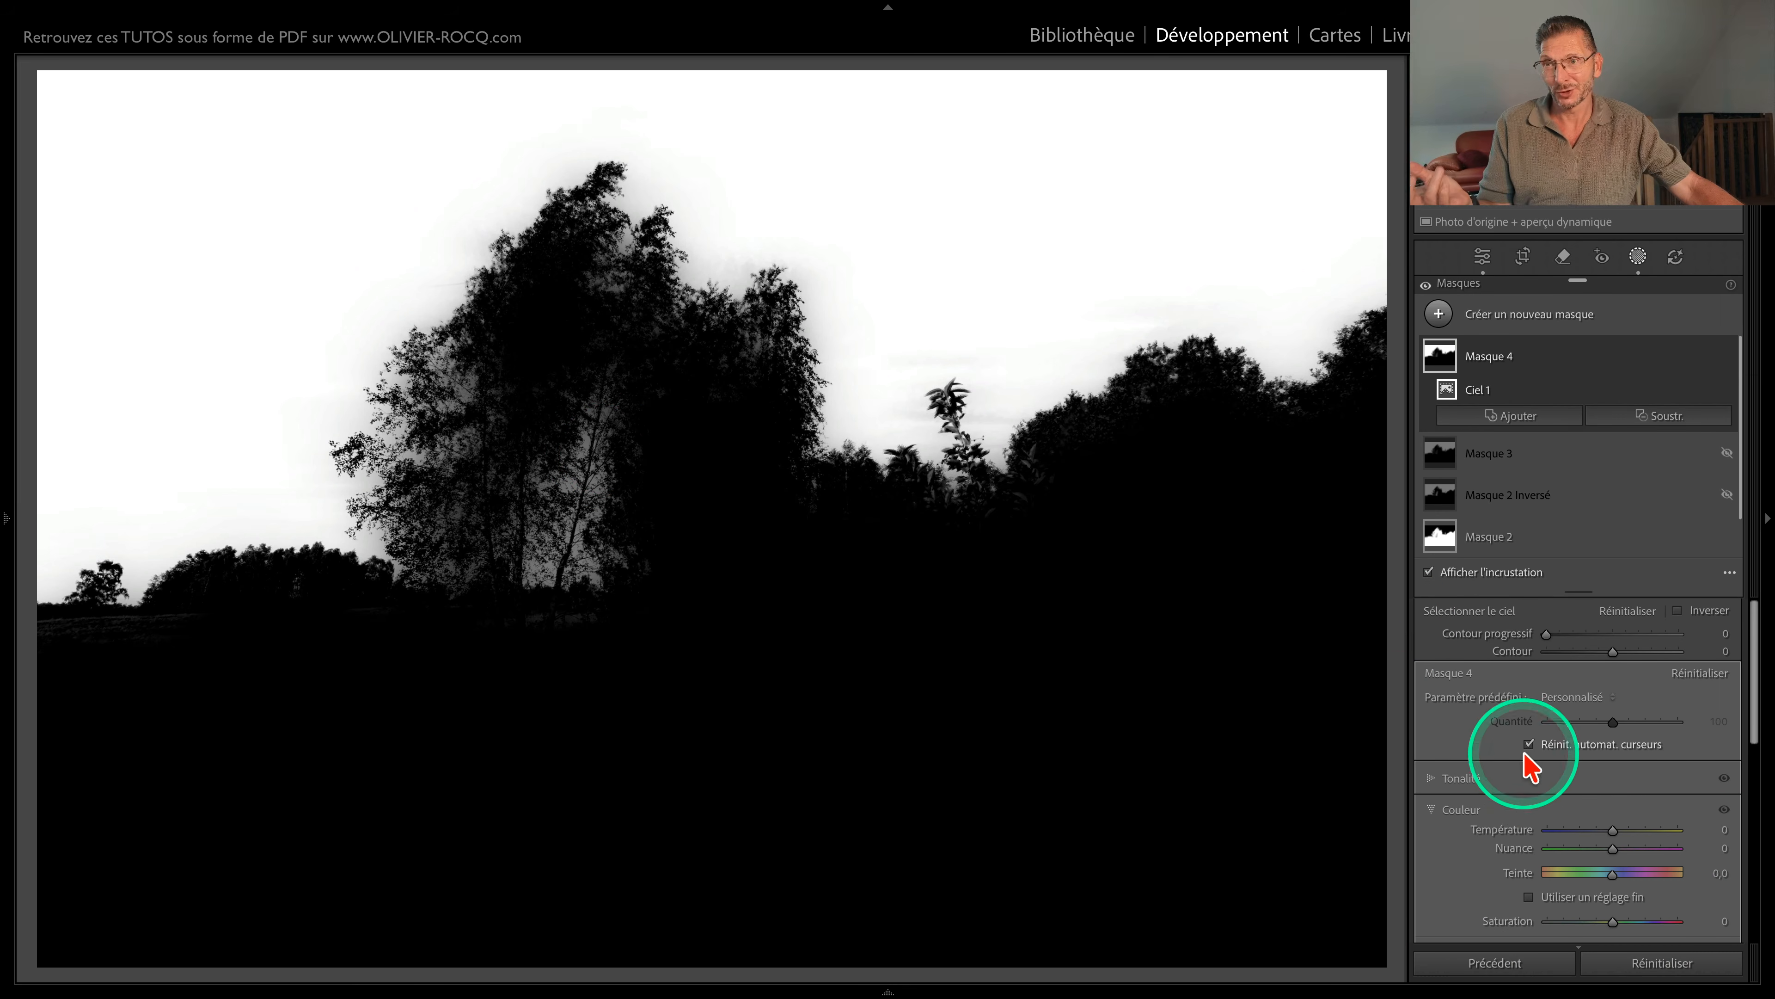
click(1441, 779)
drag(1609, 800, 1582, 799)
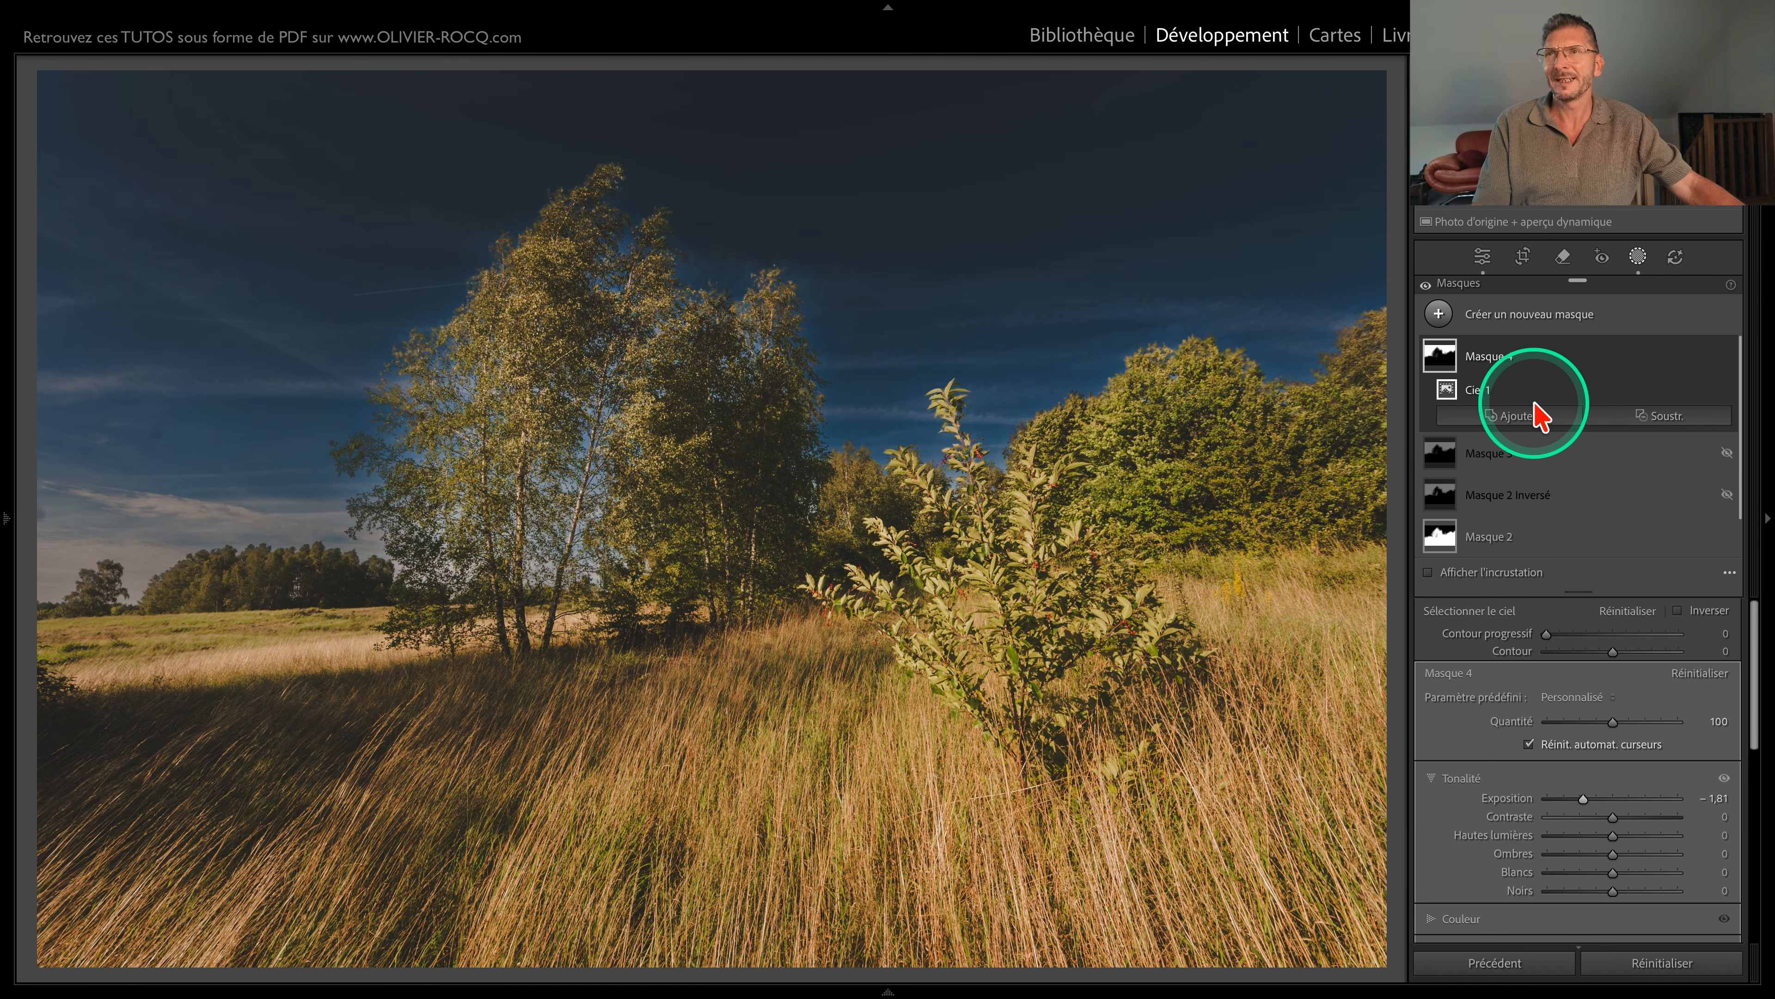
Step: Add a colour range to Masque 4, sampled from the blue sky above the shrub
click(1525, 415)
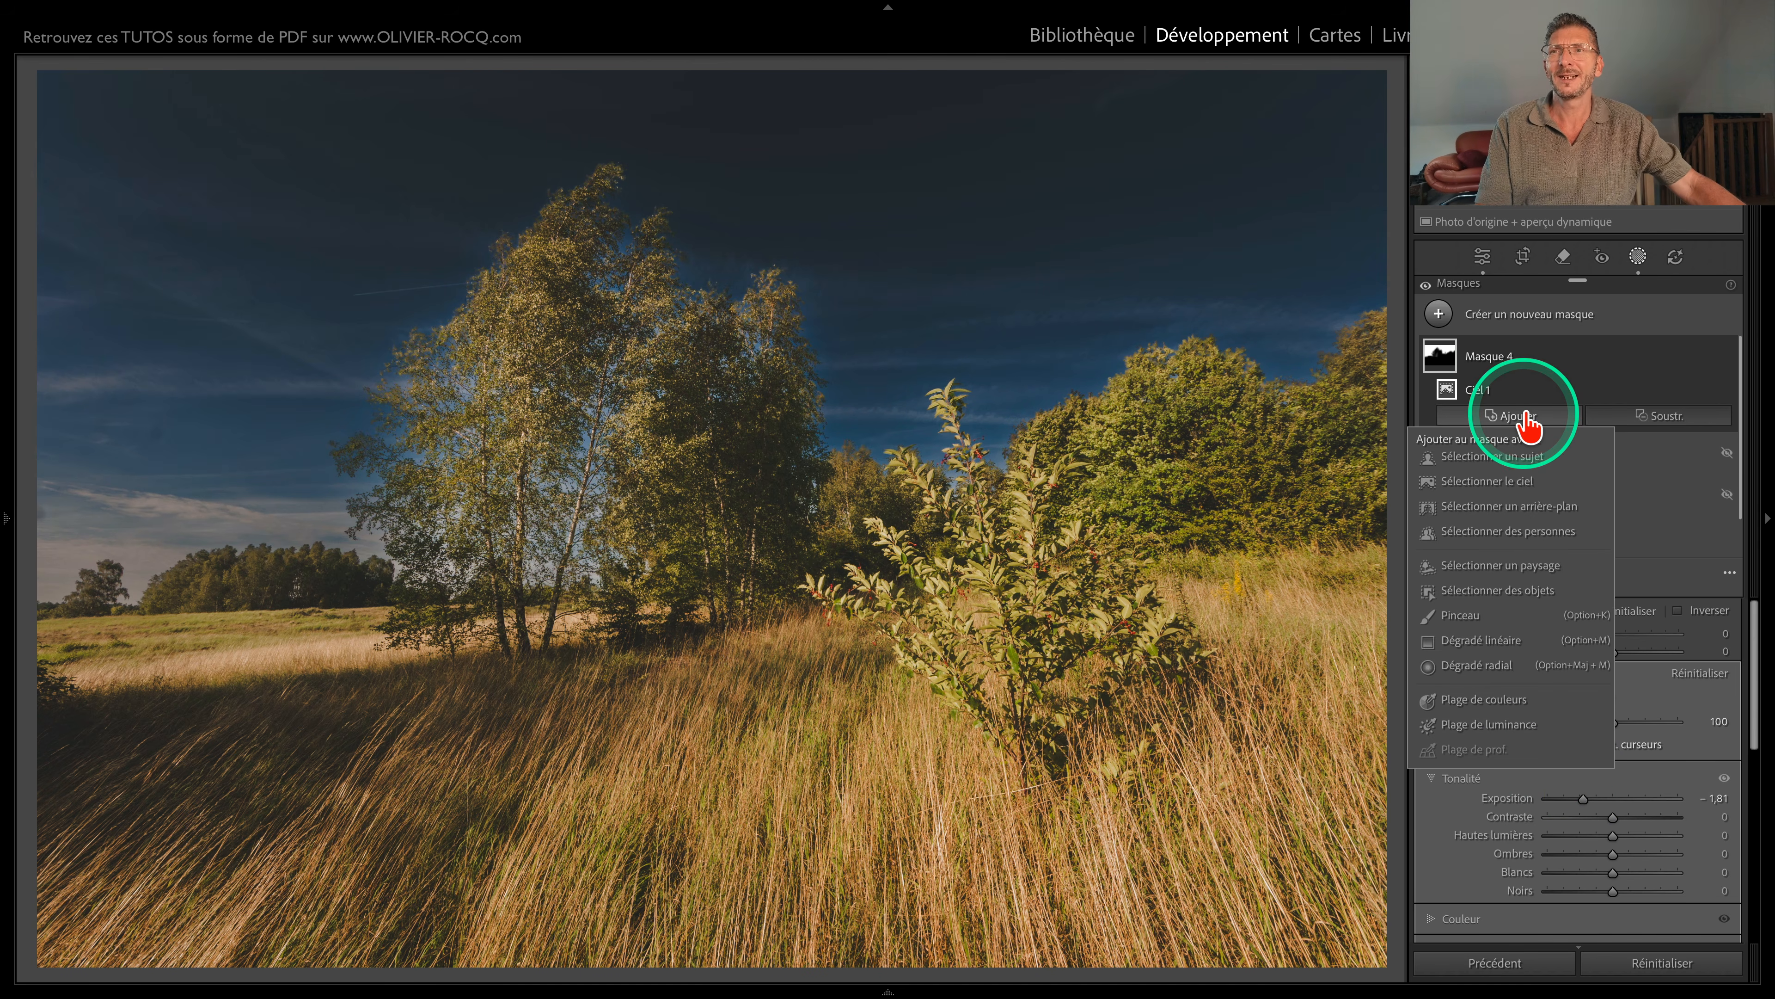
key(ctrl)
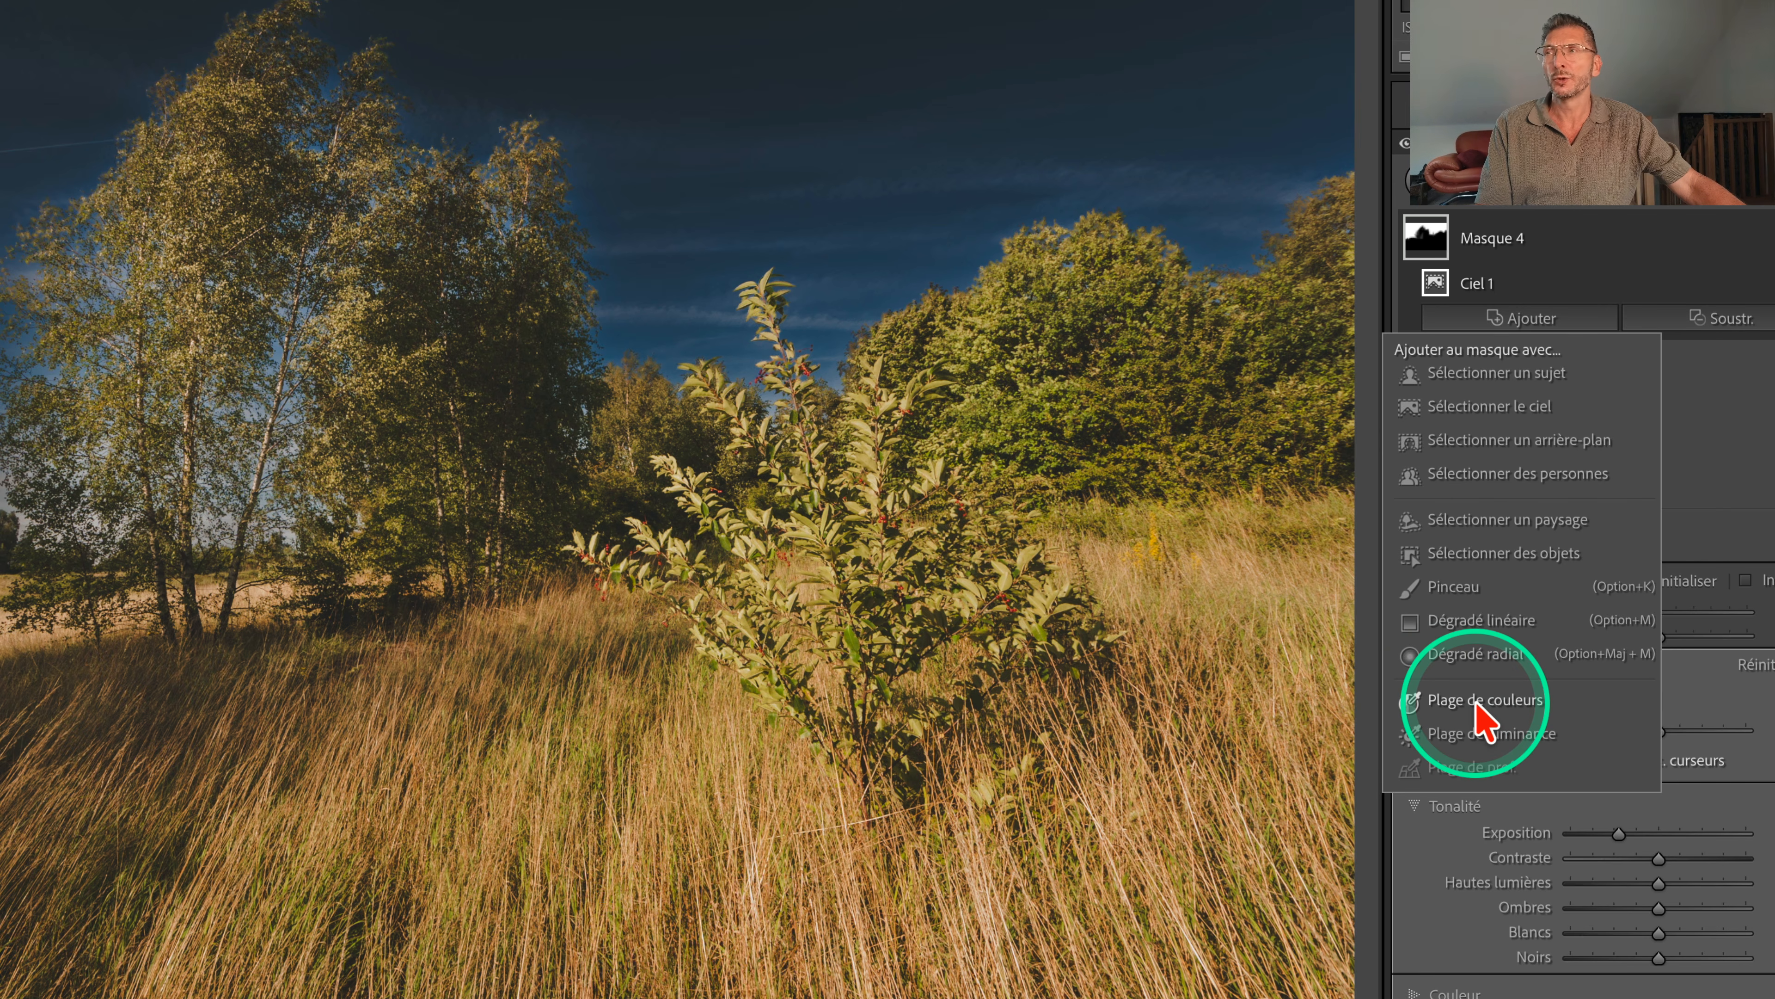
click(1477, 699)
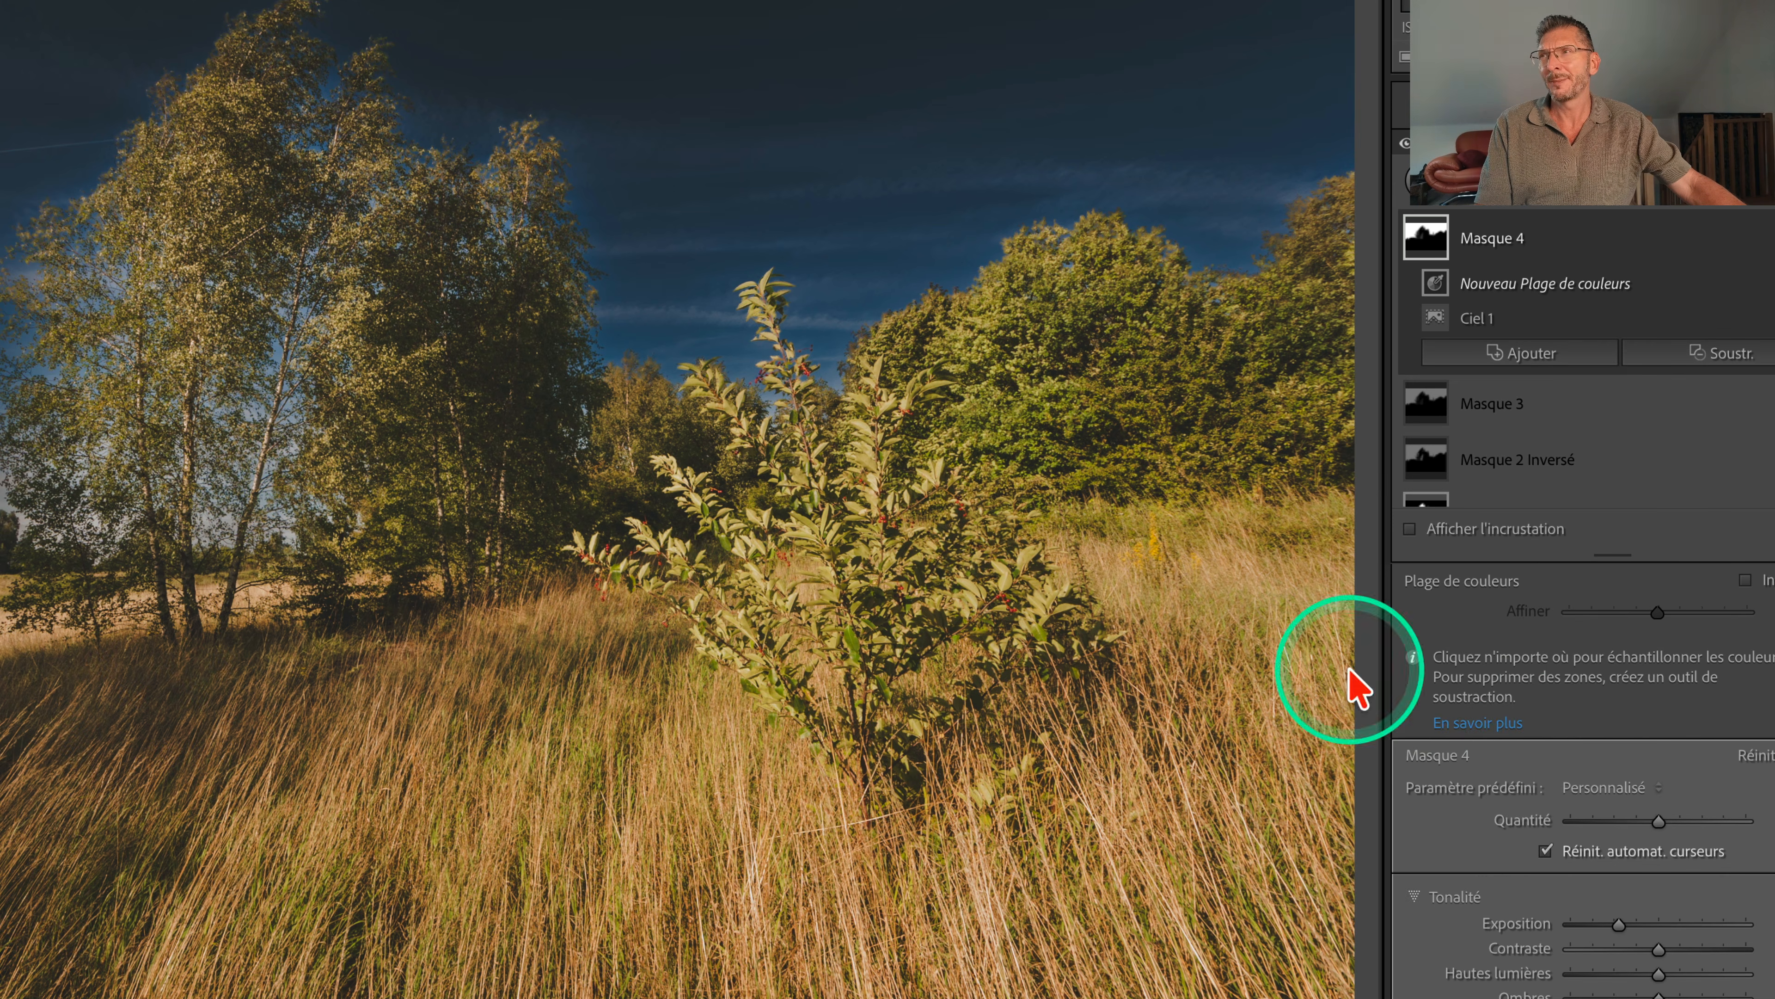
click(690, 259)
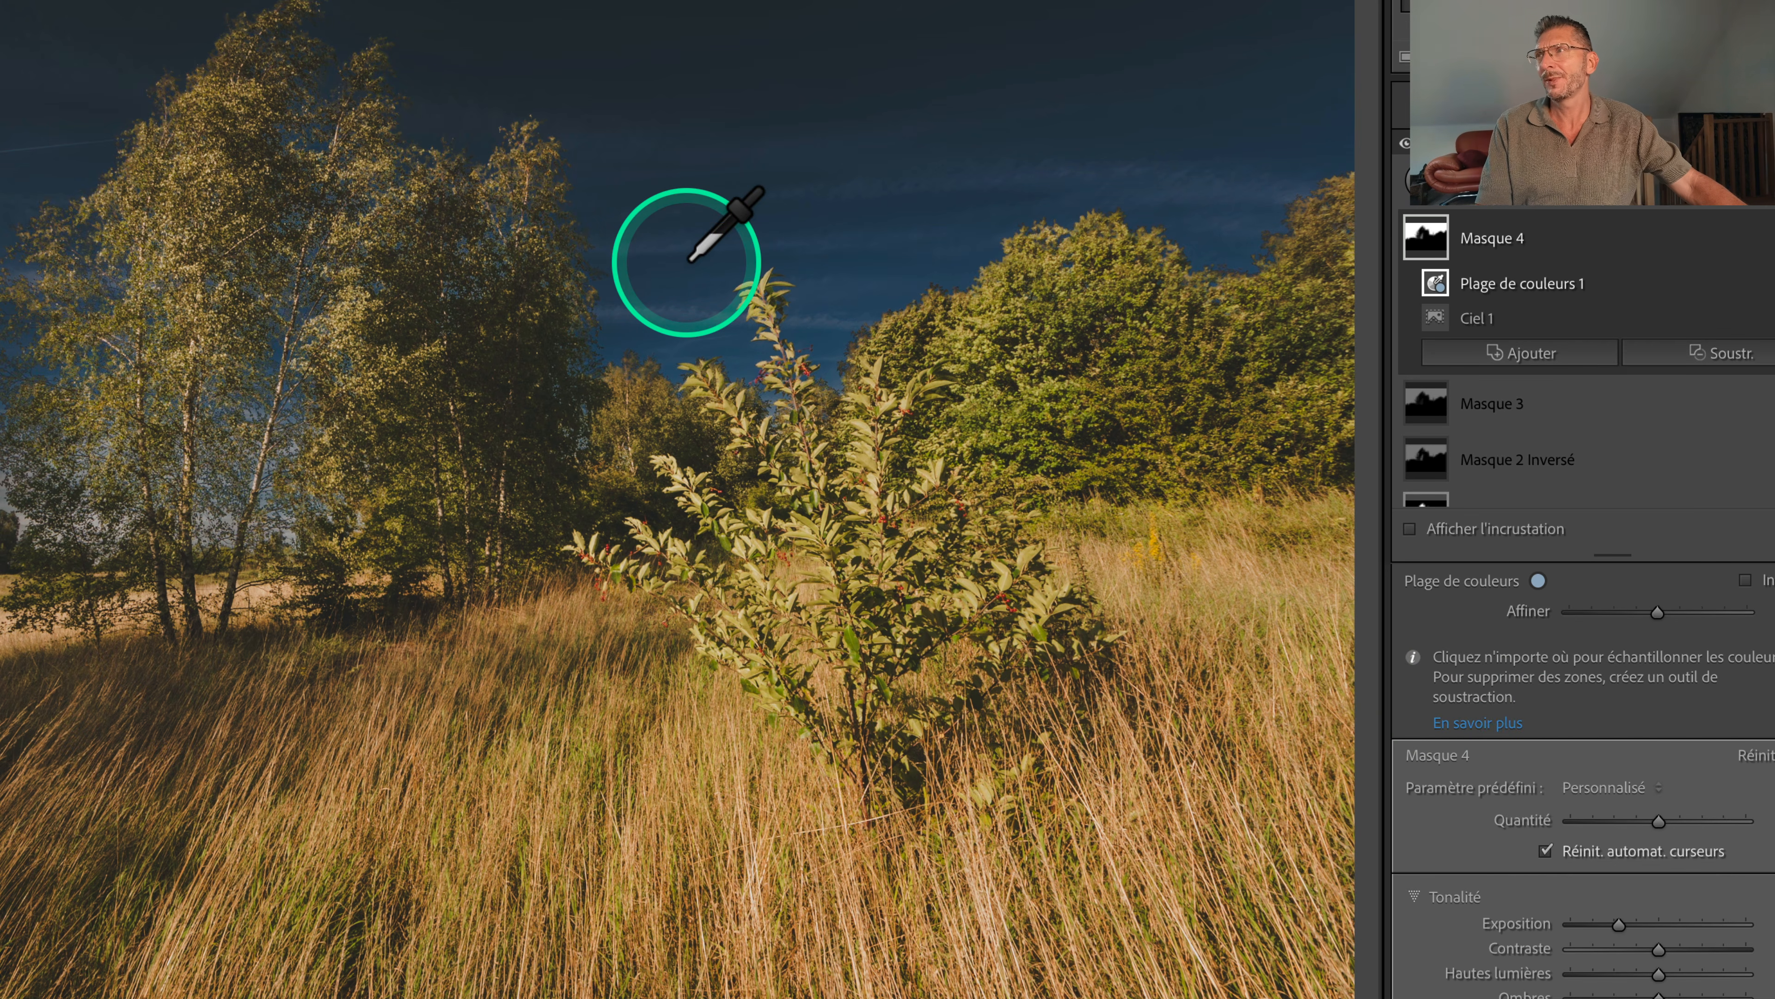
scroll(690, 259, down, 5)
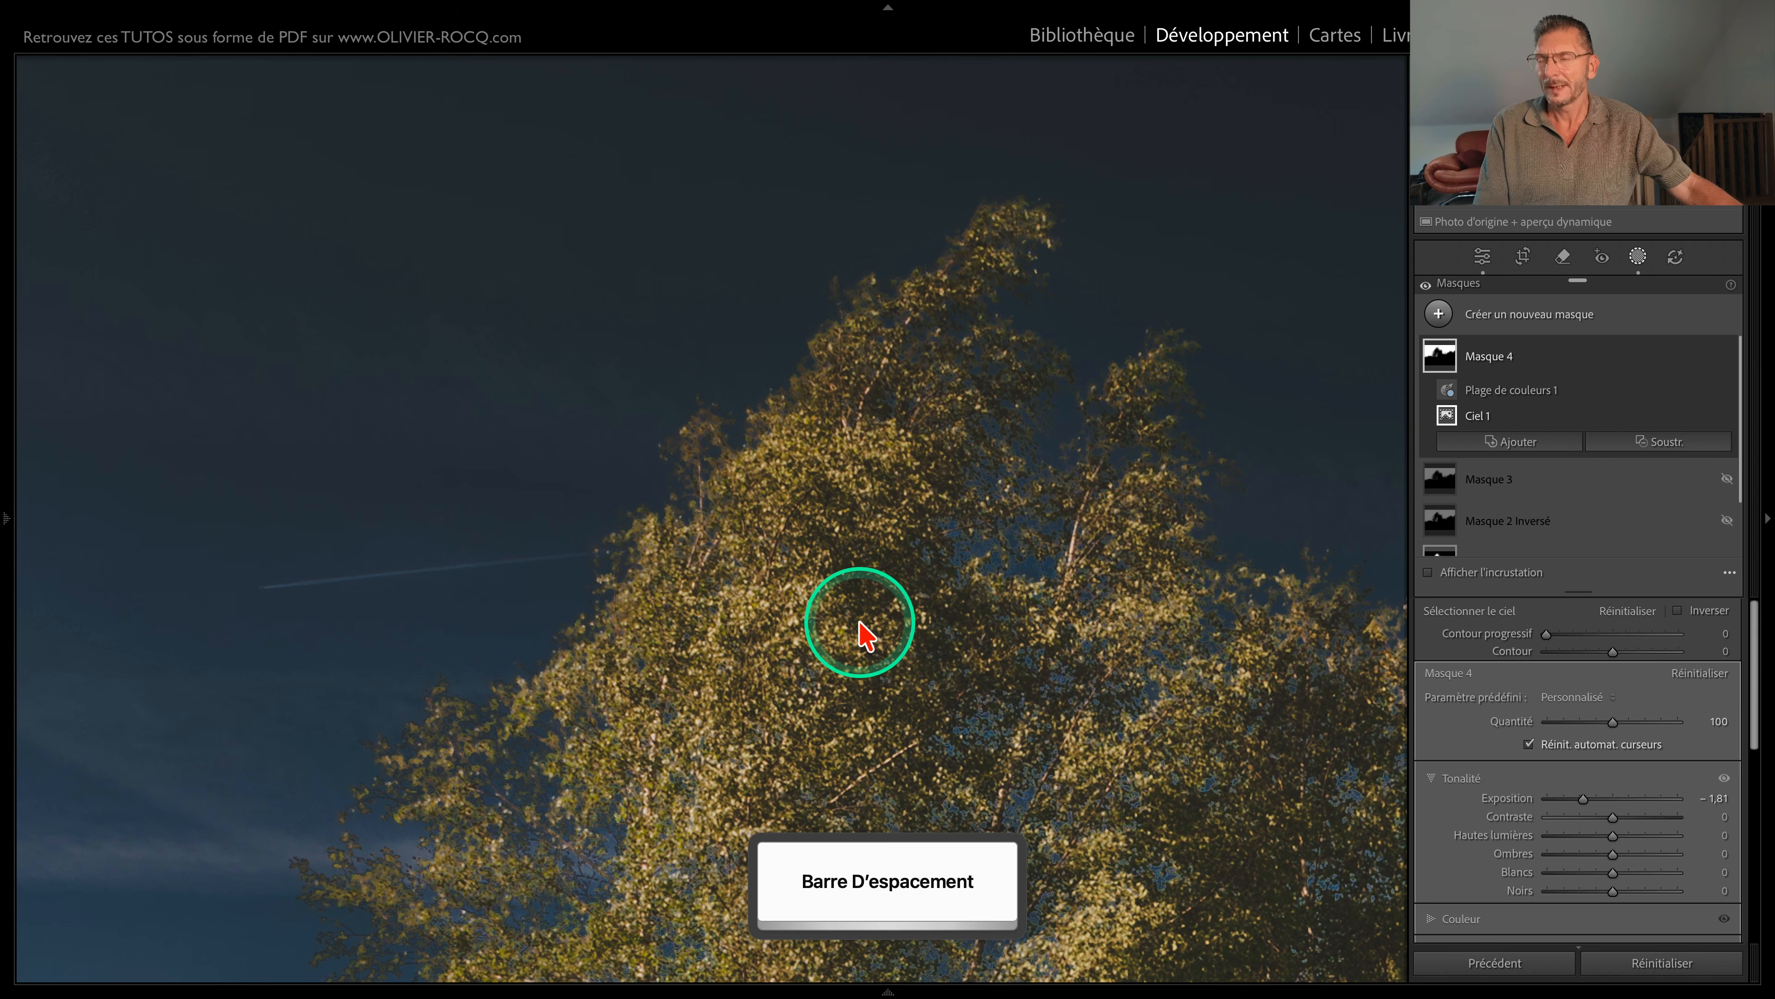
Step: Set the Ciel 1 component's Contour to 12 and Contour progressif to 19 while checking the birch foliage edge
key(ctrl)
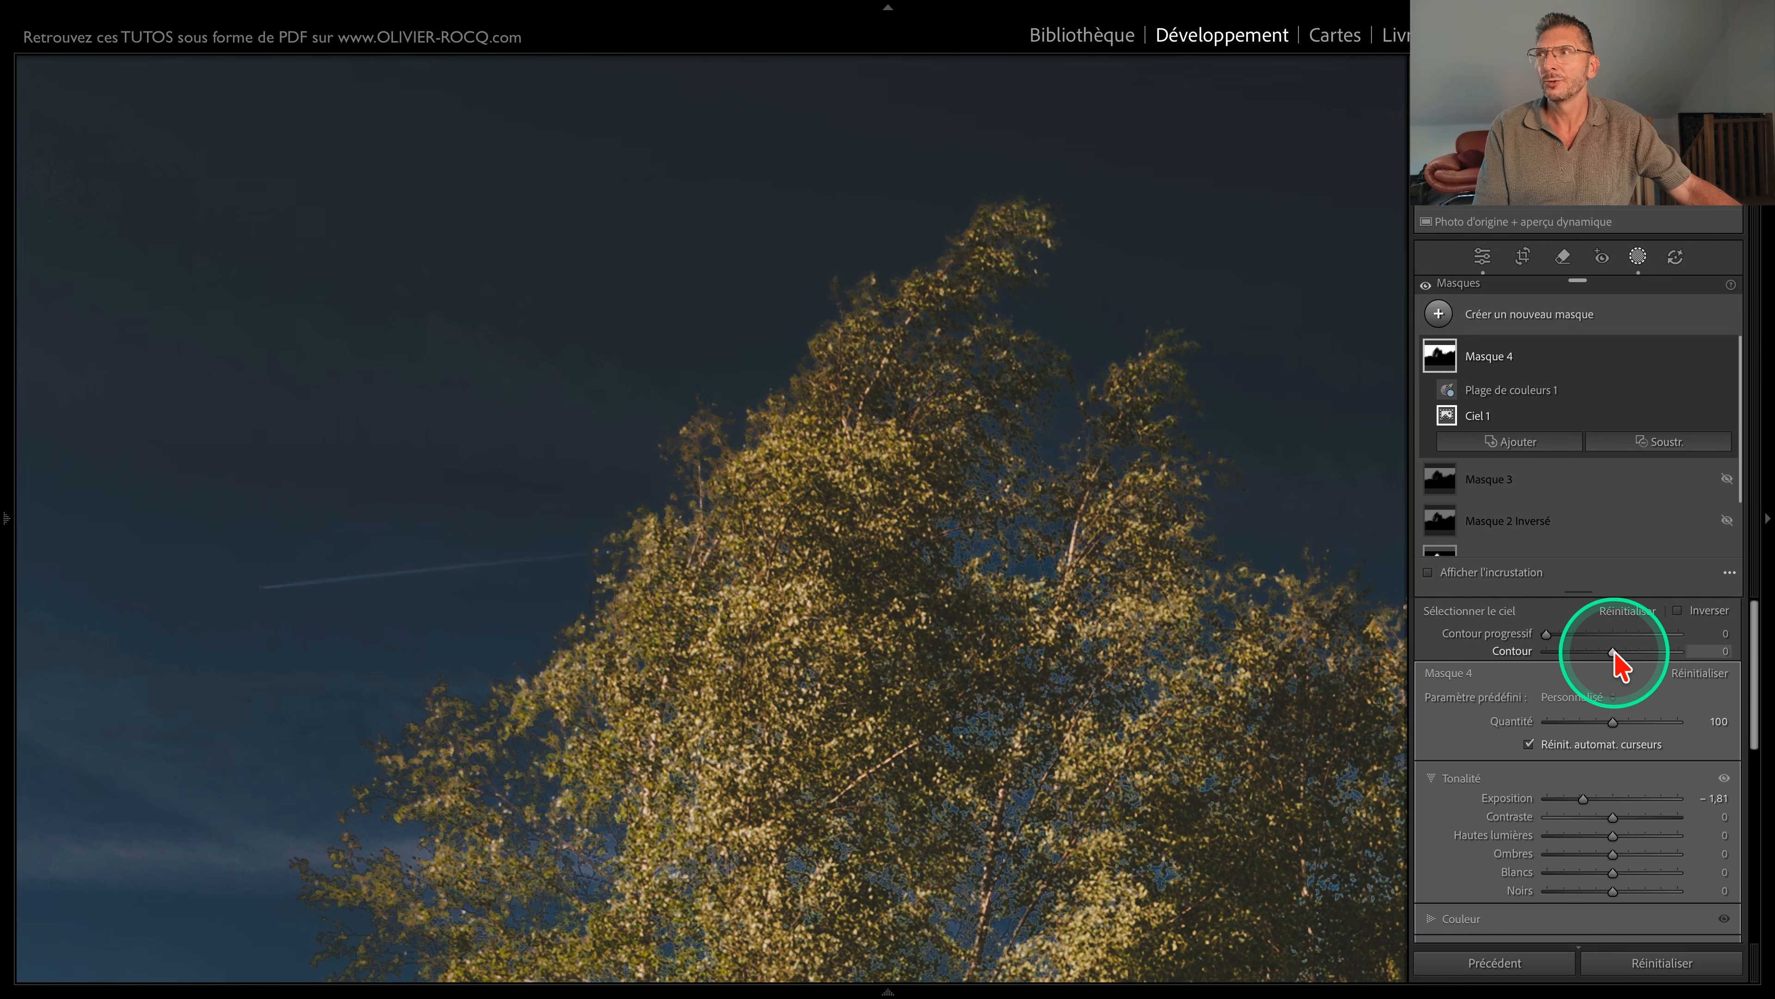
key(plus)
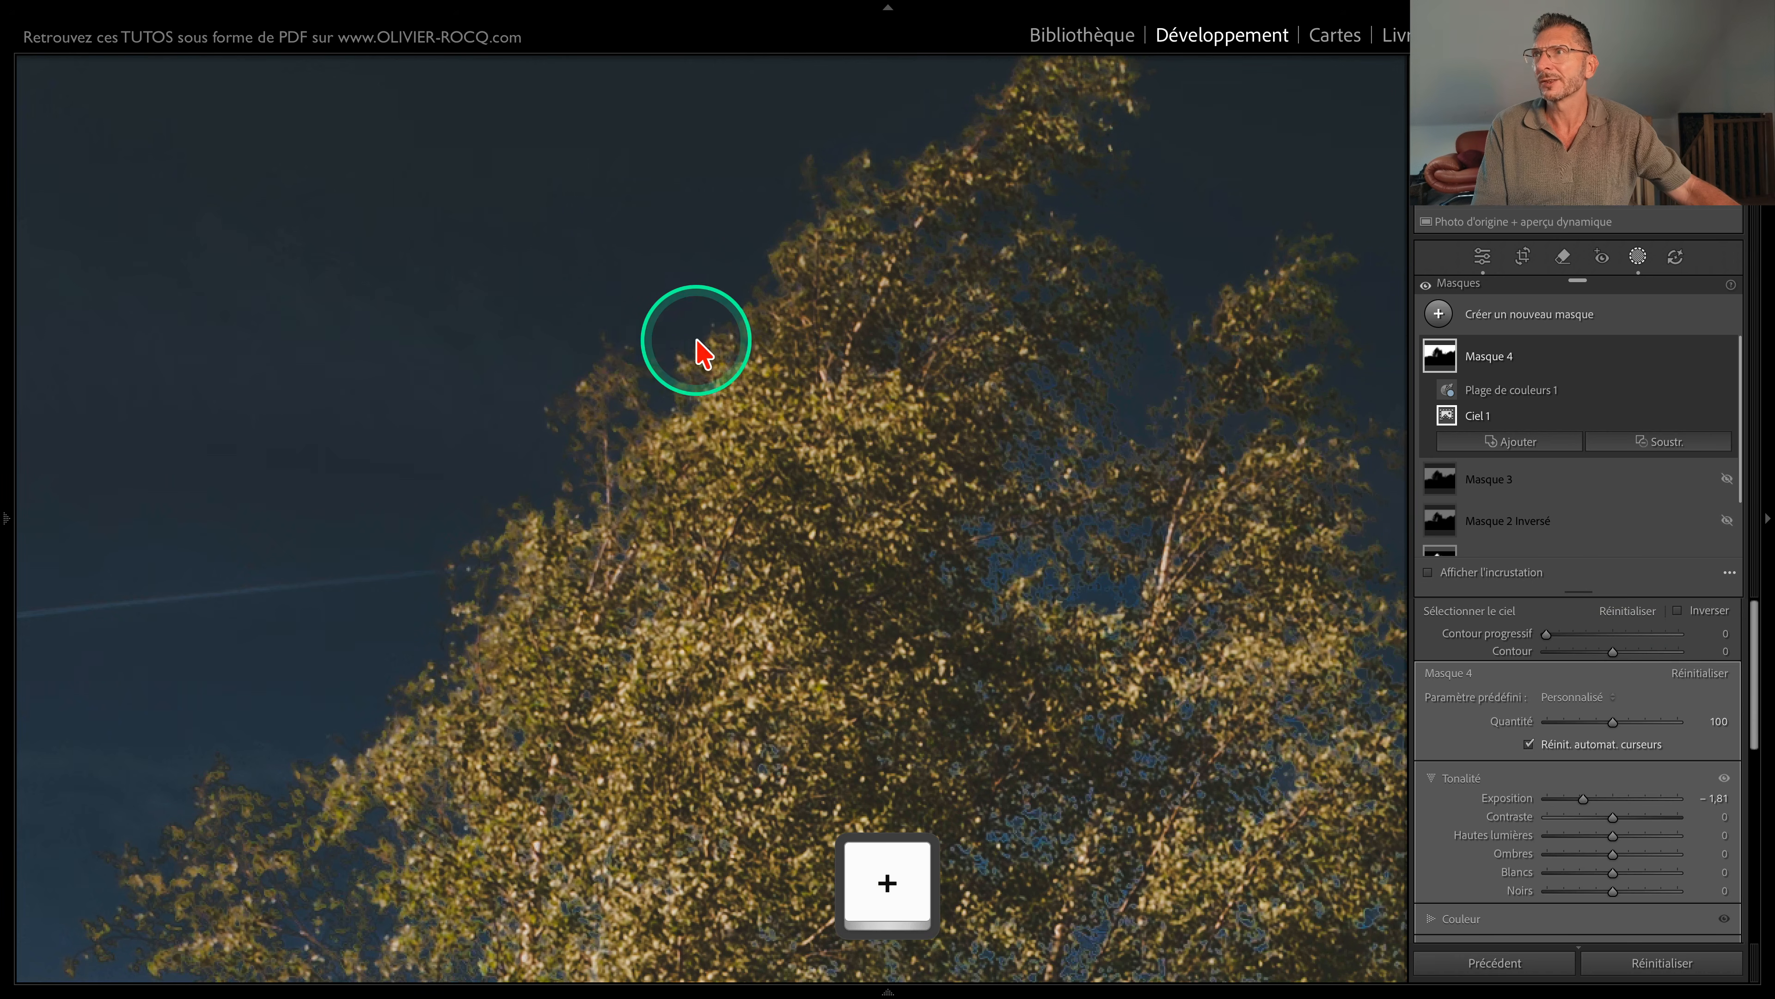
mouse_move(1610, 656)
mouse_down()
mouse_move(1597, 664)
mouse_move(1631, 668)
mouse_up()
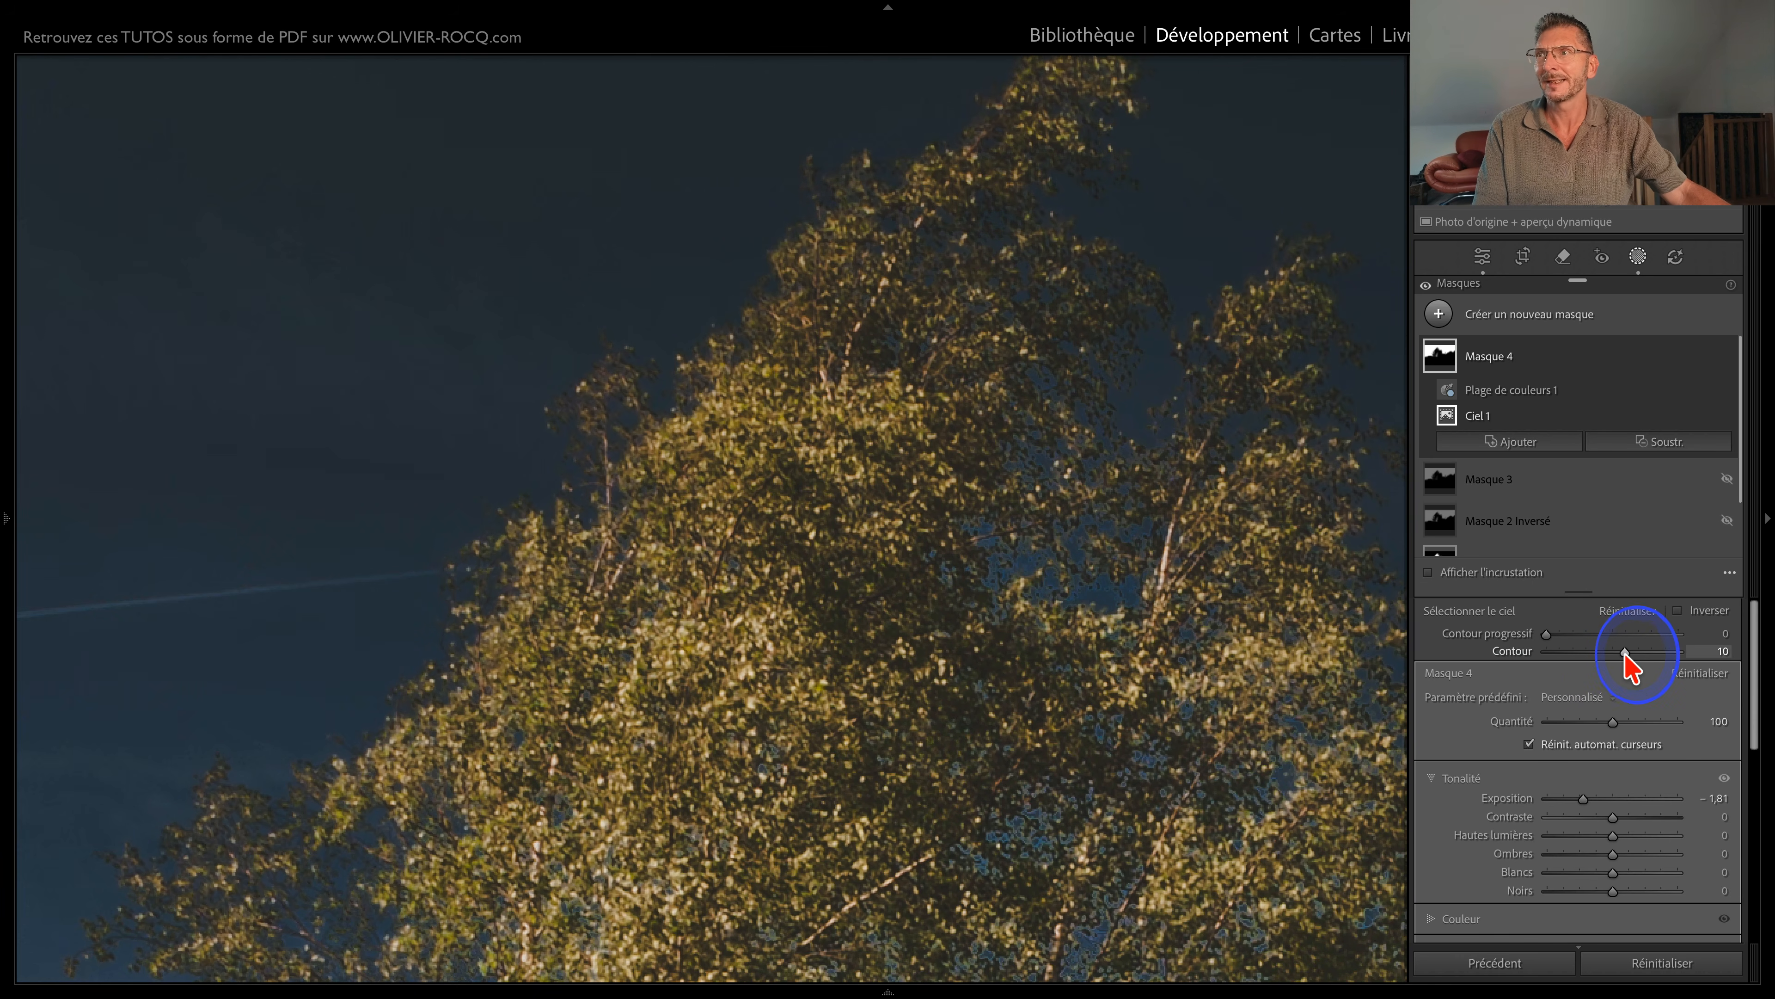
click(1558, 633)
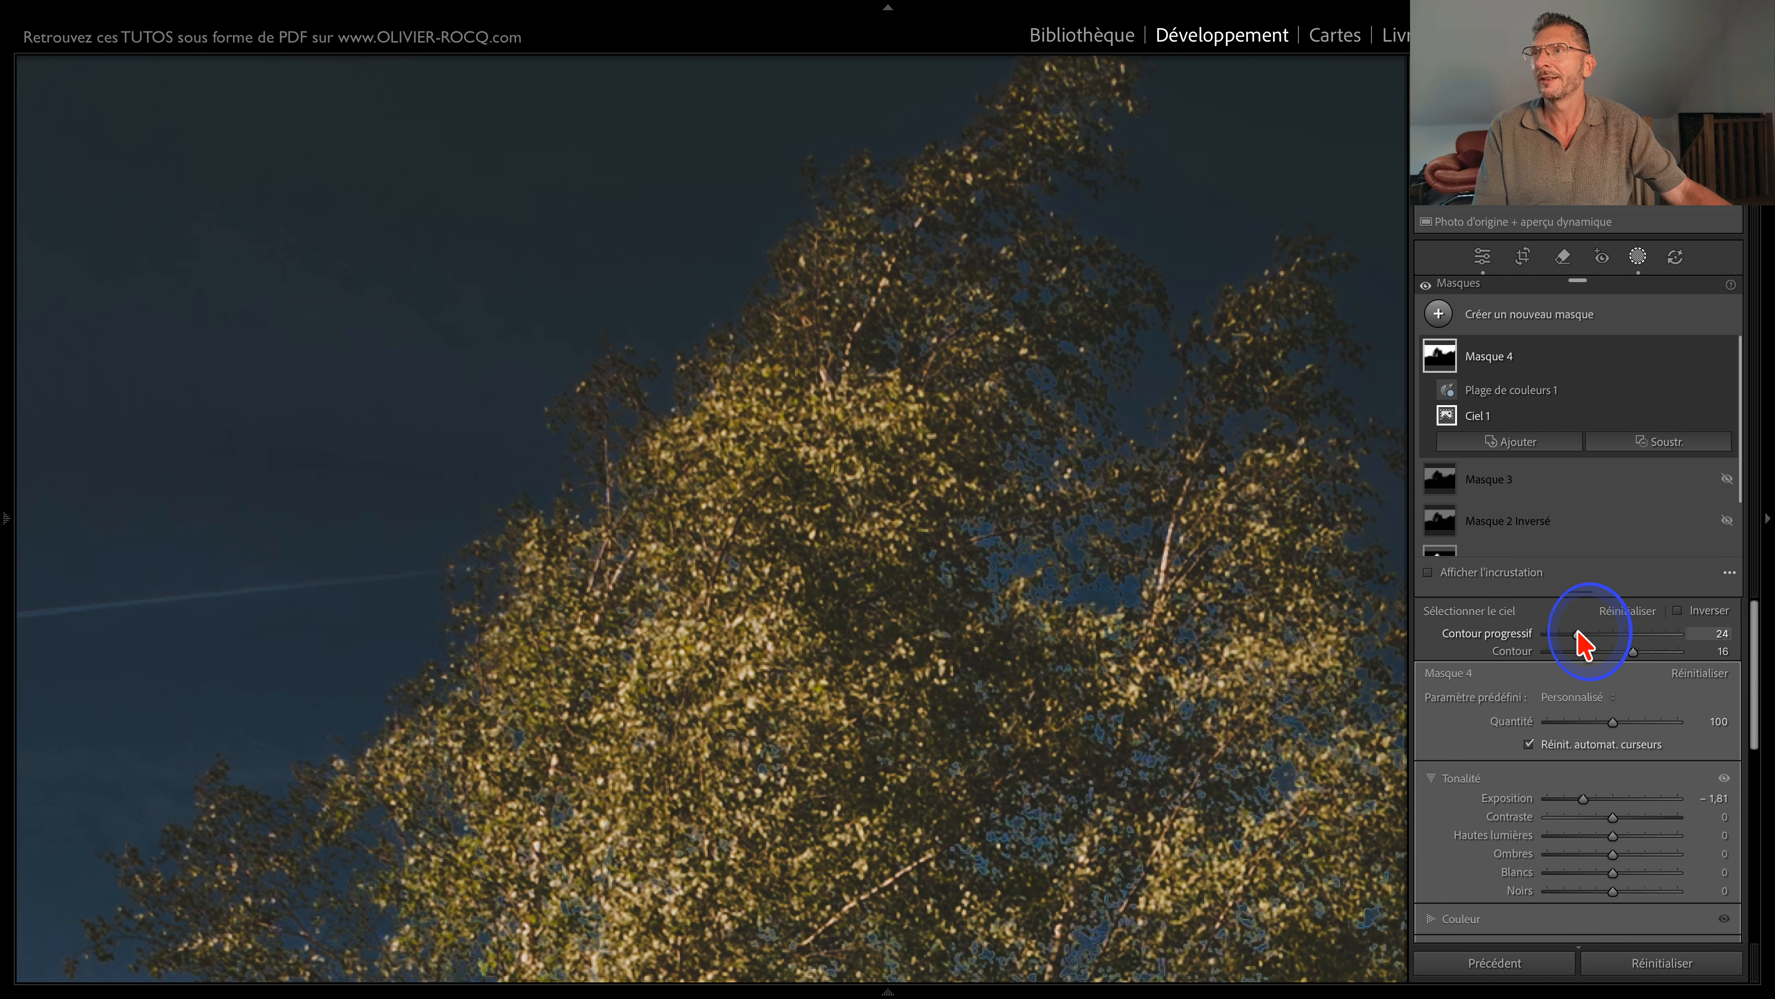
drag(1596, 644, 1571, 635)
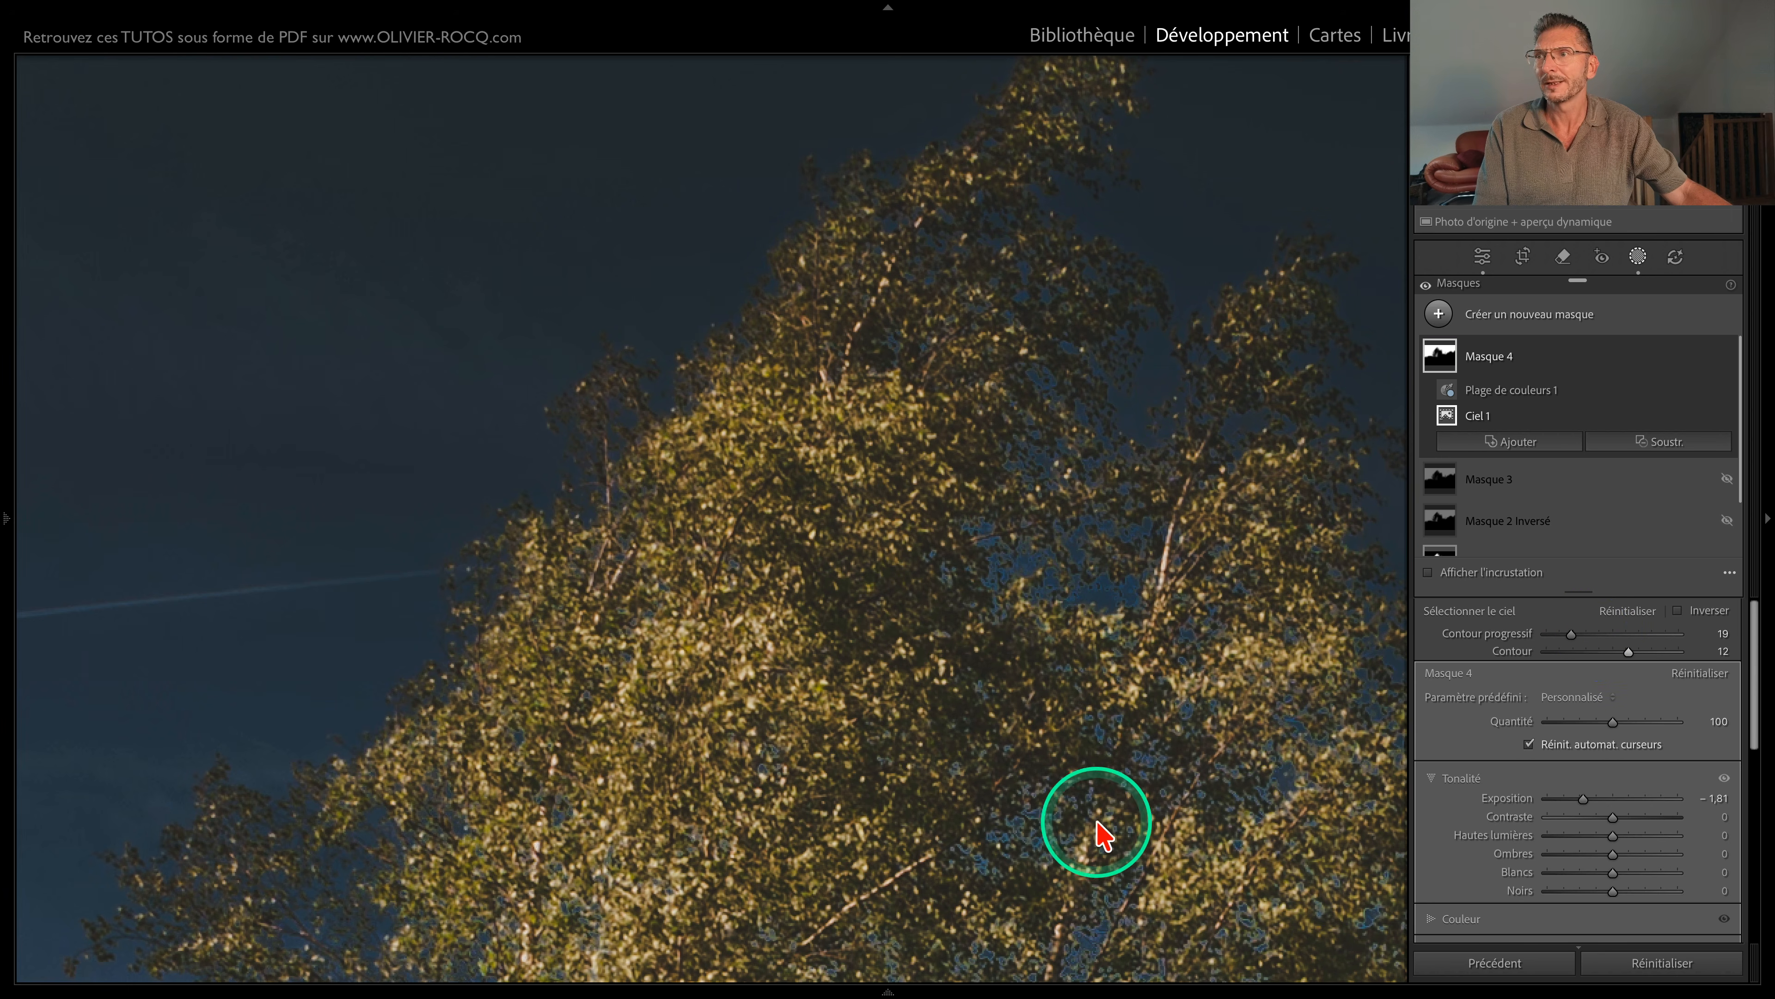
Step: Raise the Plage de couleurs 1 component's Affiner to 84 and set Ciel 1's Contour to 10 with Contour progressif at 19
click(1515, 393)
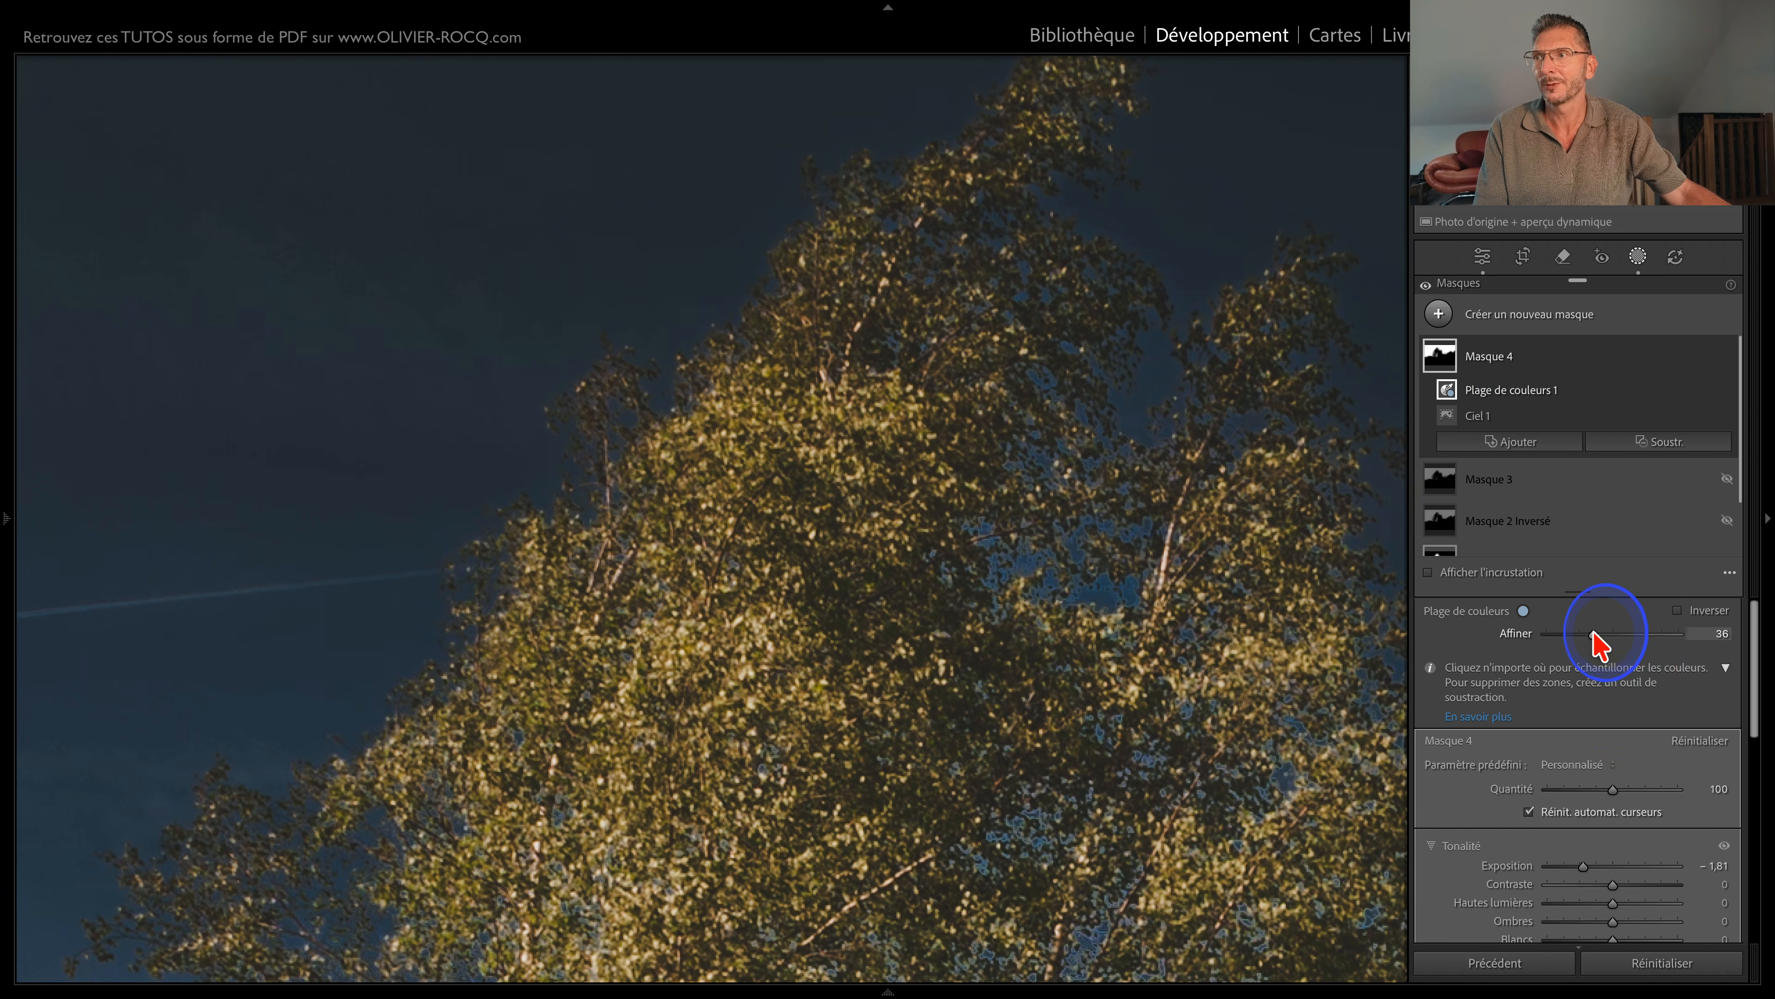
drag(1577, 631, 1640, 633)
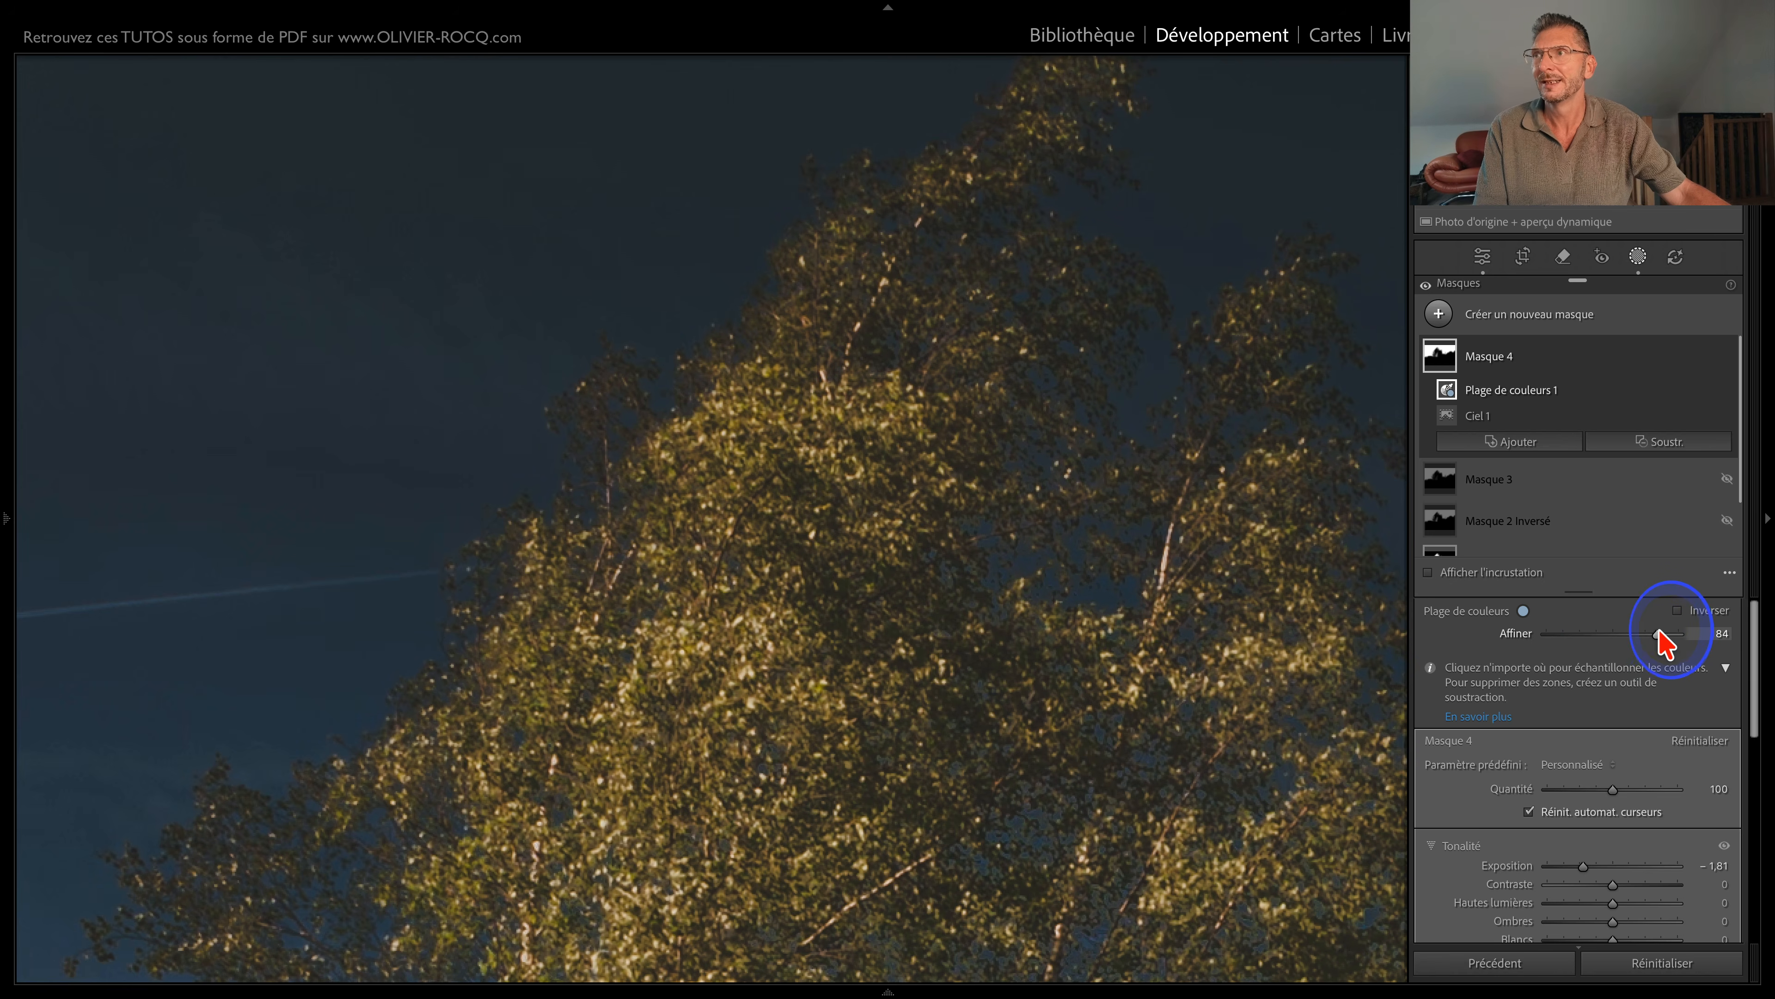
click(1503, 414)
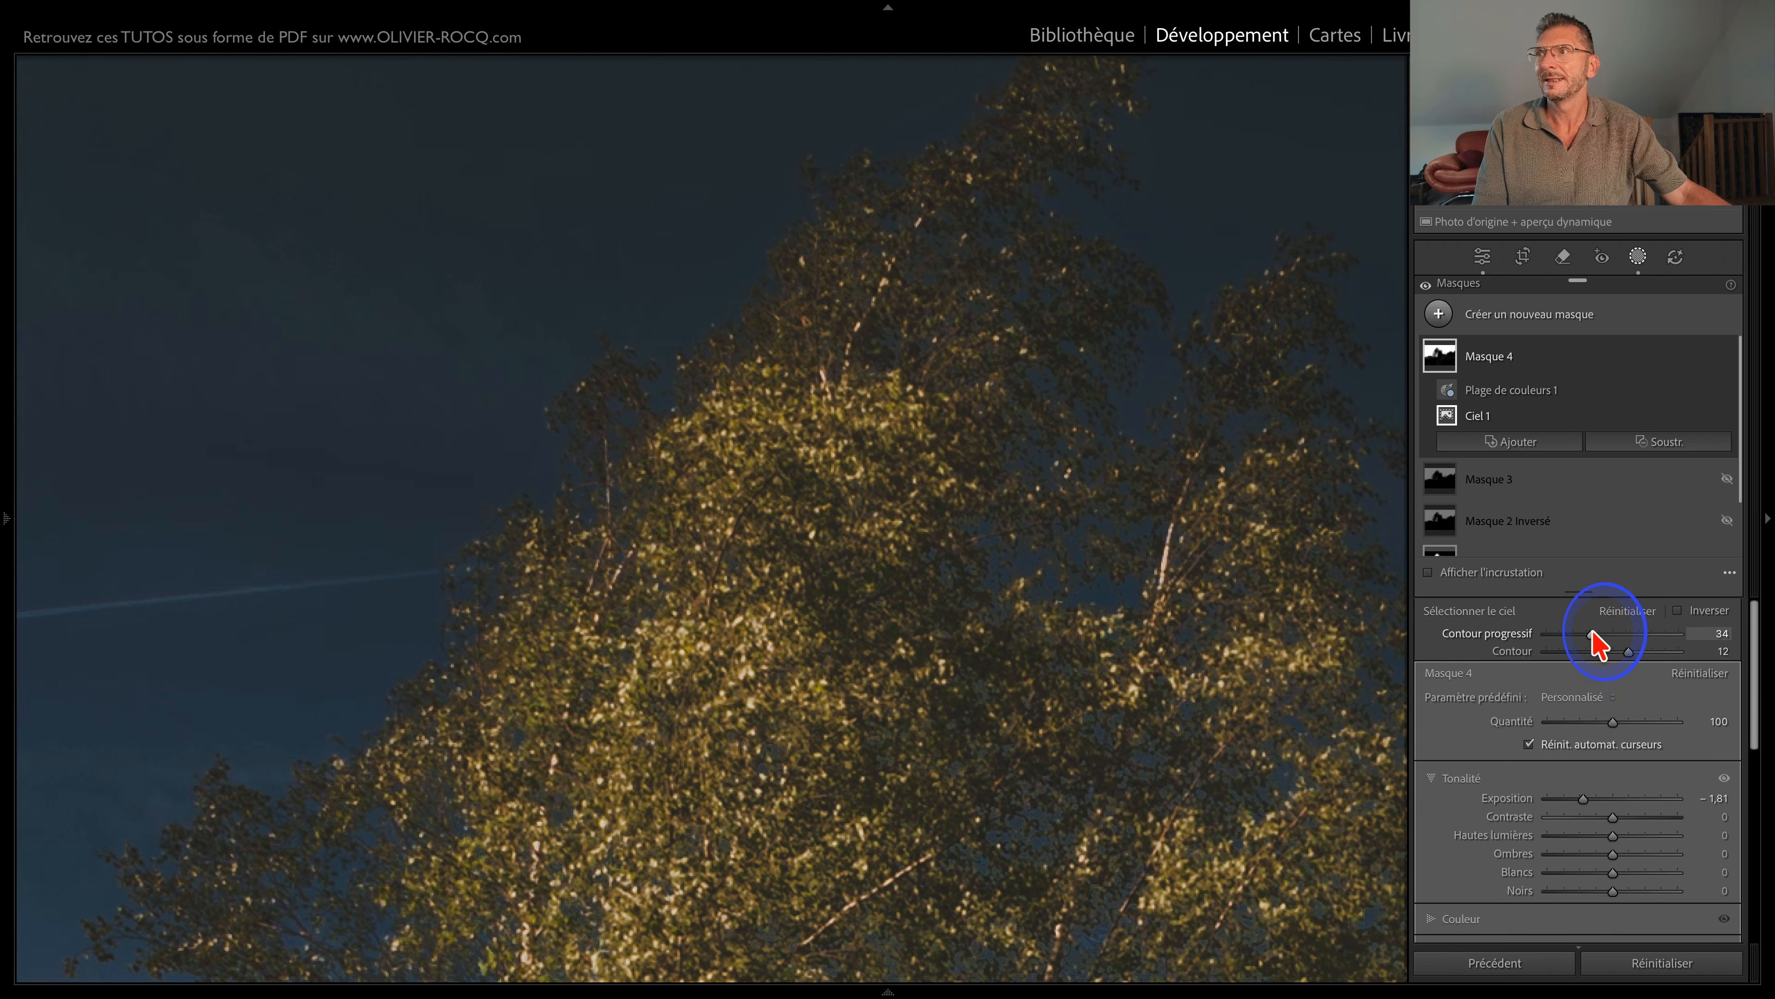
drag(1628, 652, 1623, 654)
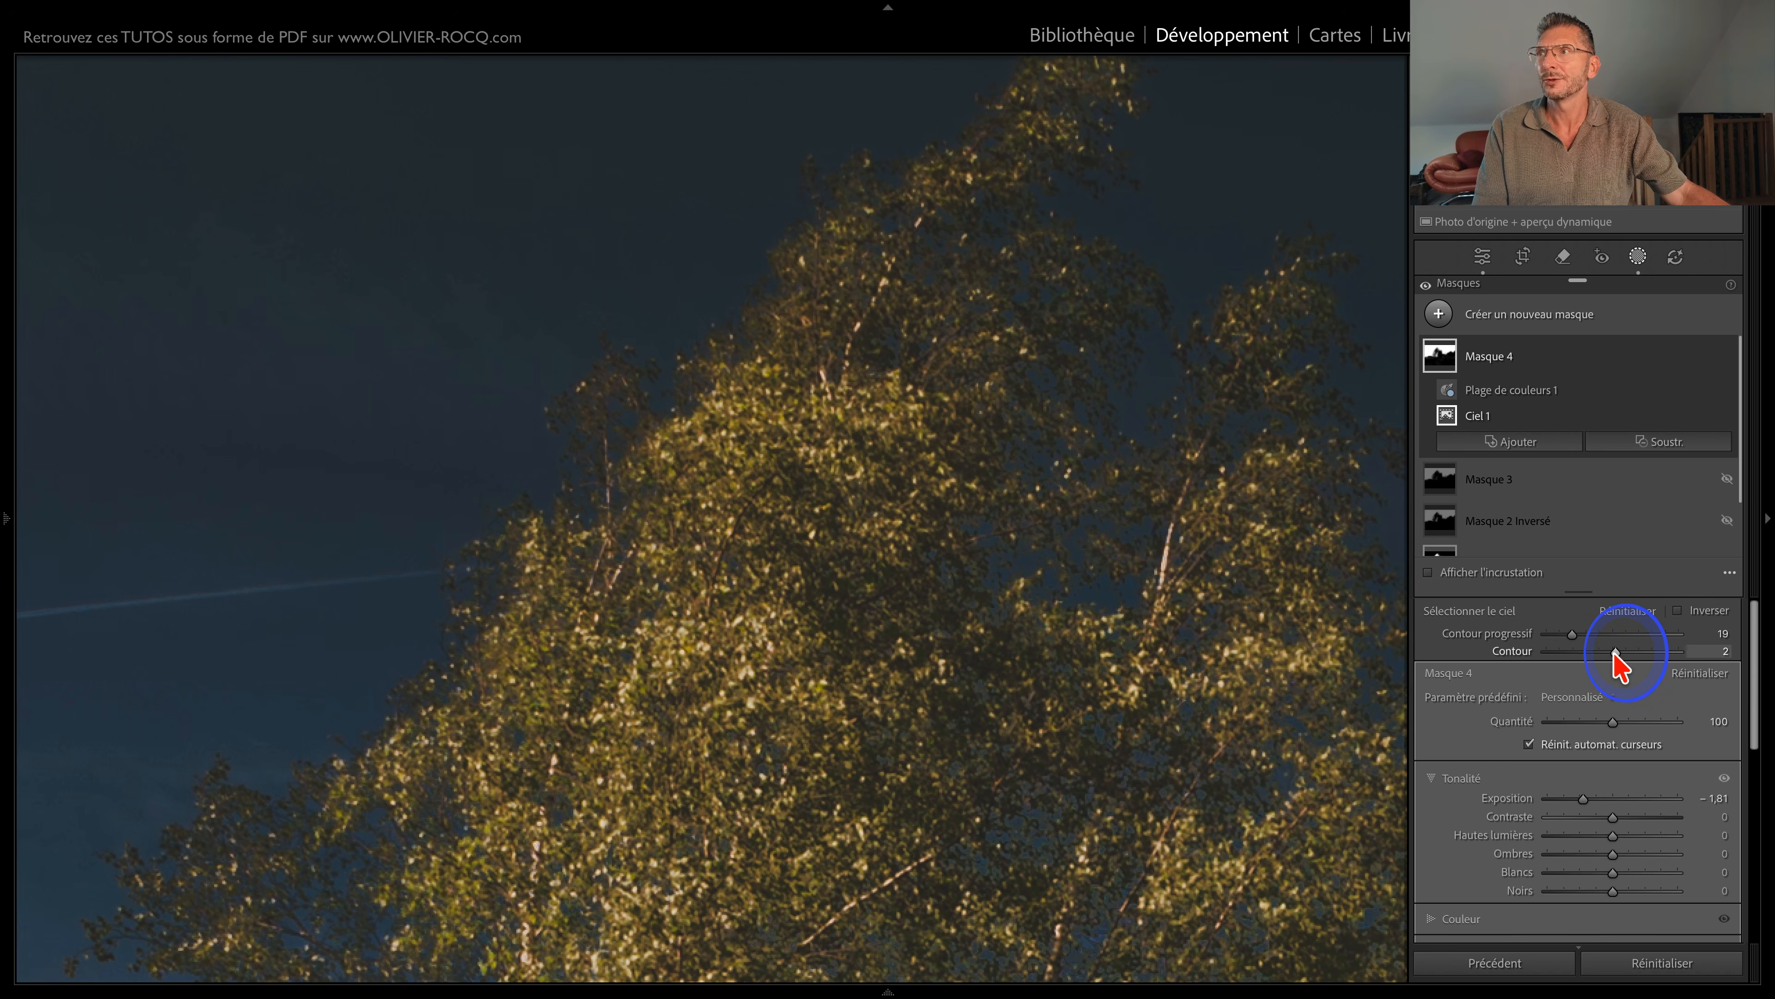
Step: Set Masque 4's Exposition to -1.19 while viewing the whole landscape
key(z)
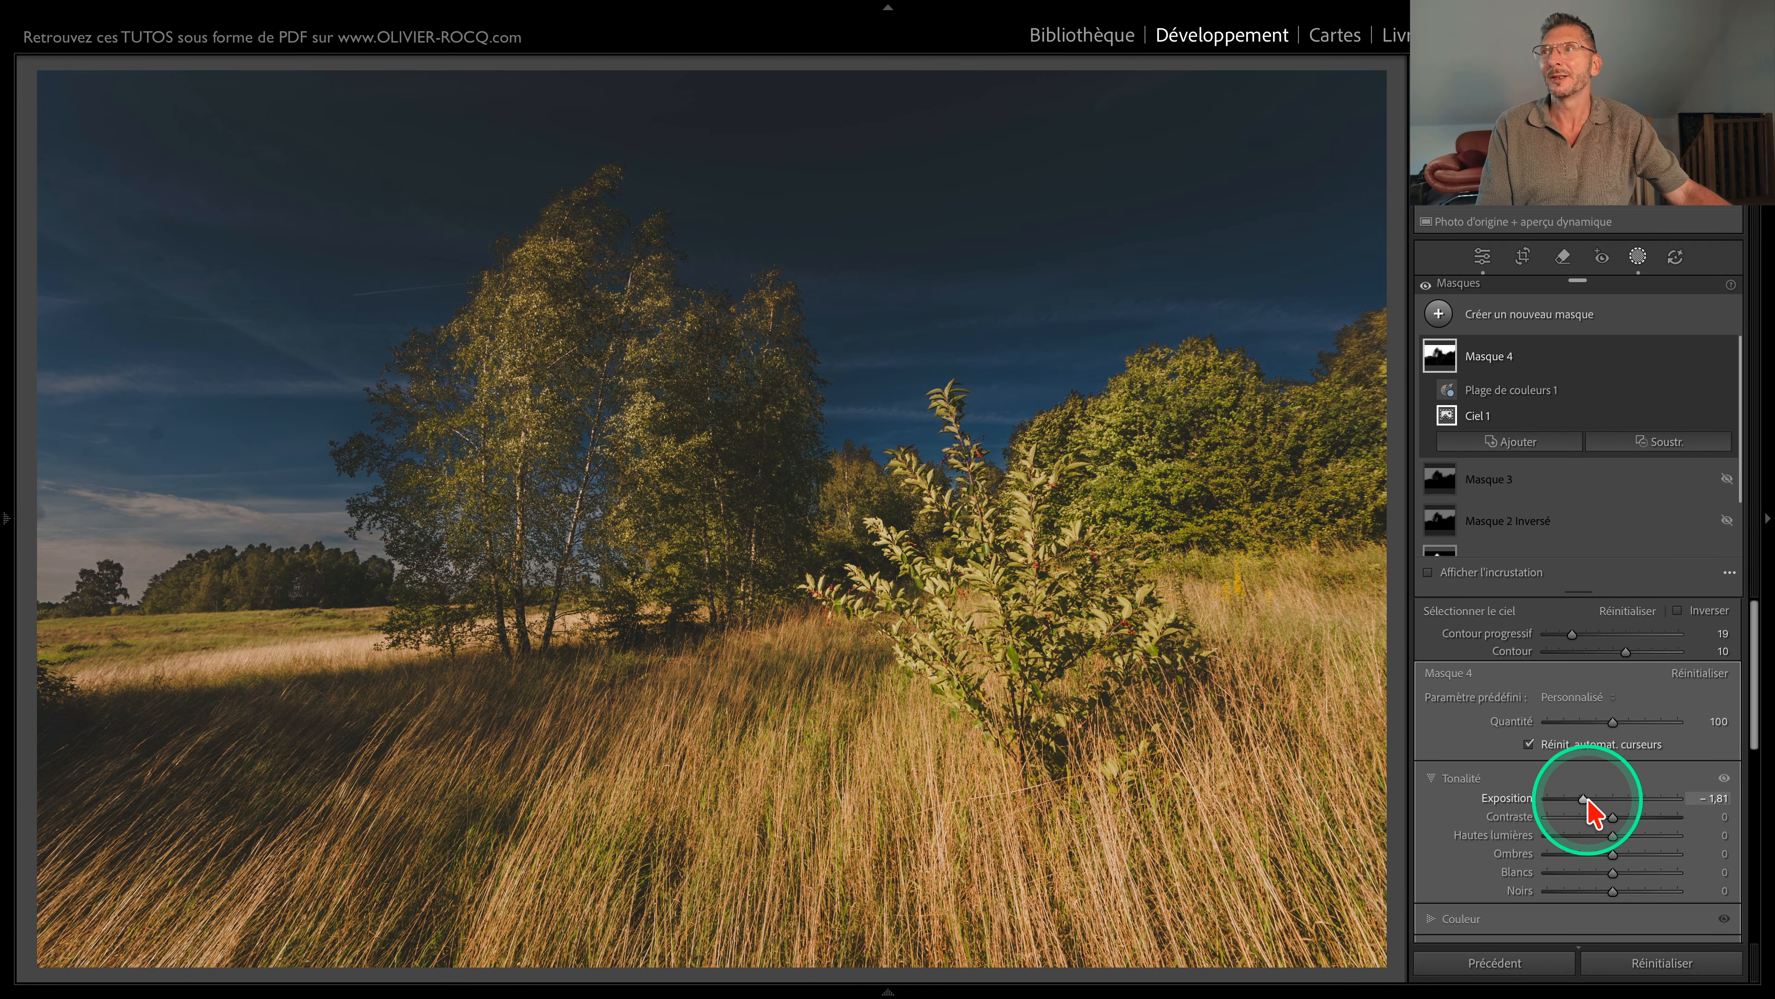
drag(1584, 799, 1593, 799)
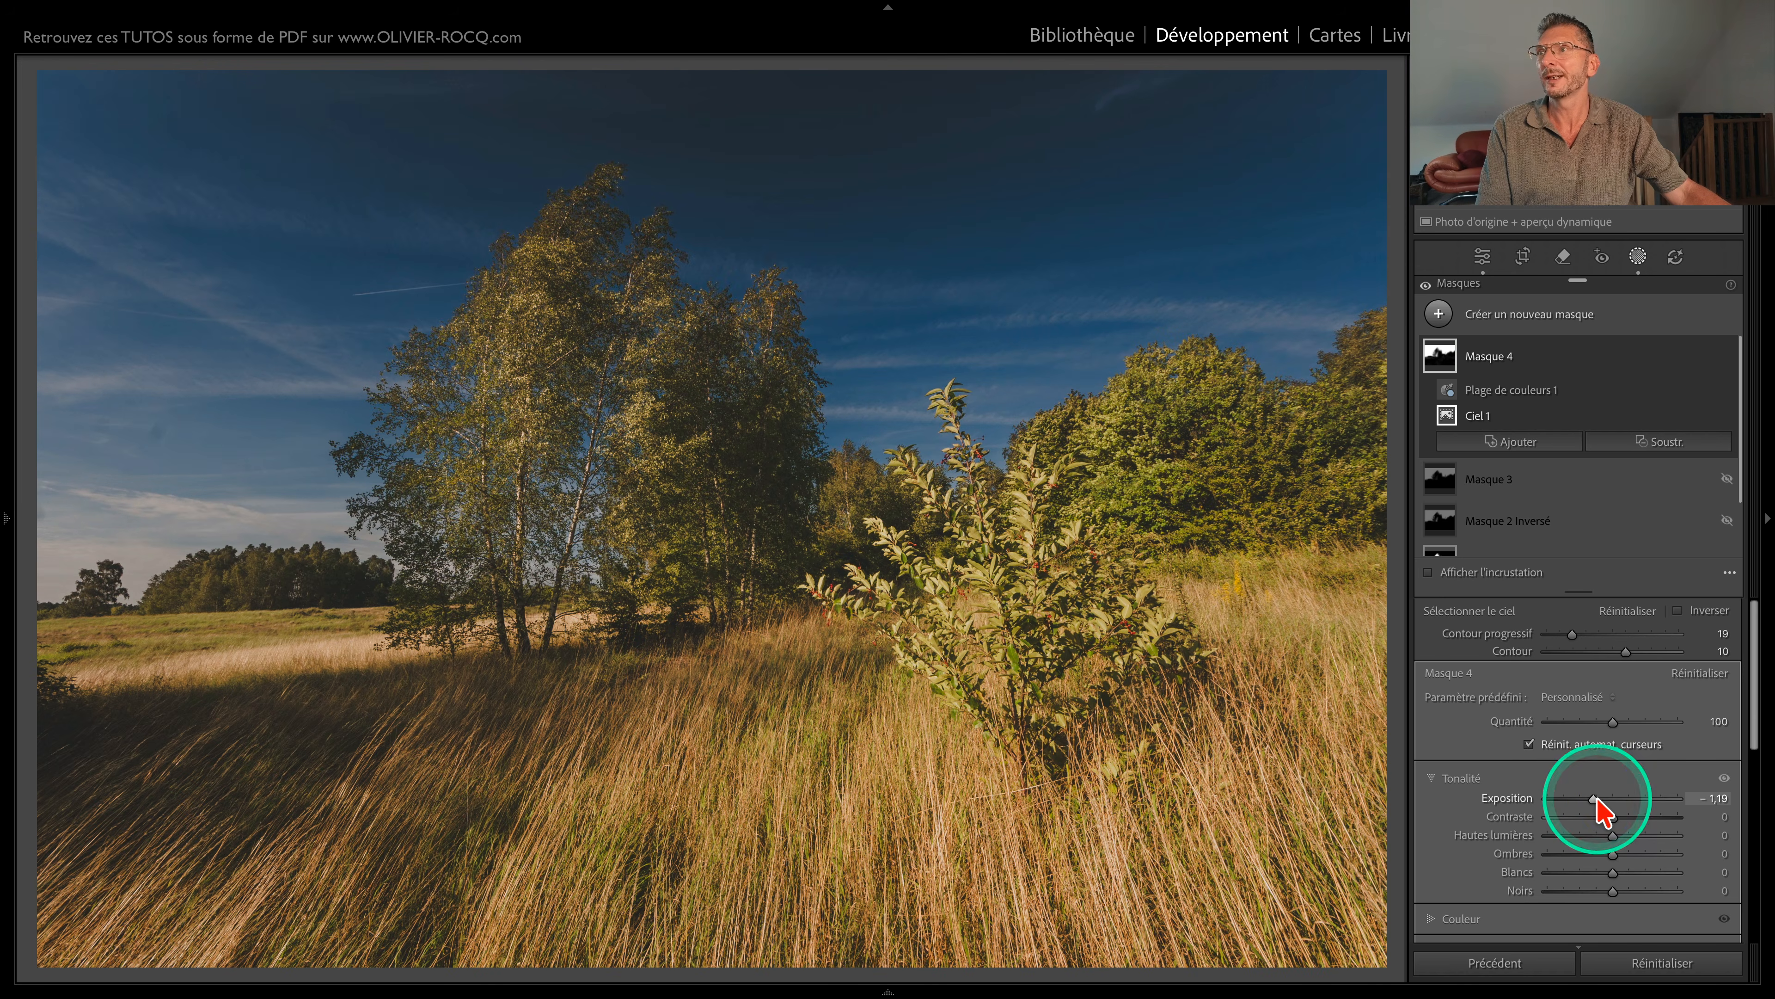
Step: Examine the mask edge against the sky from the birch foliage across the shrub to the trees at the far side
key(z)
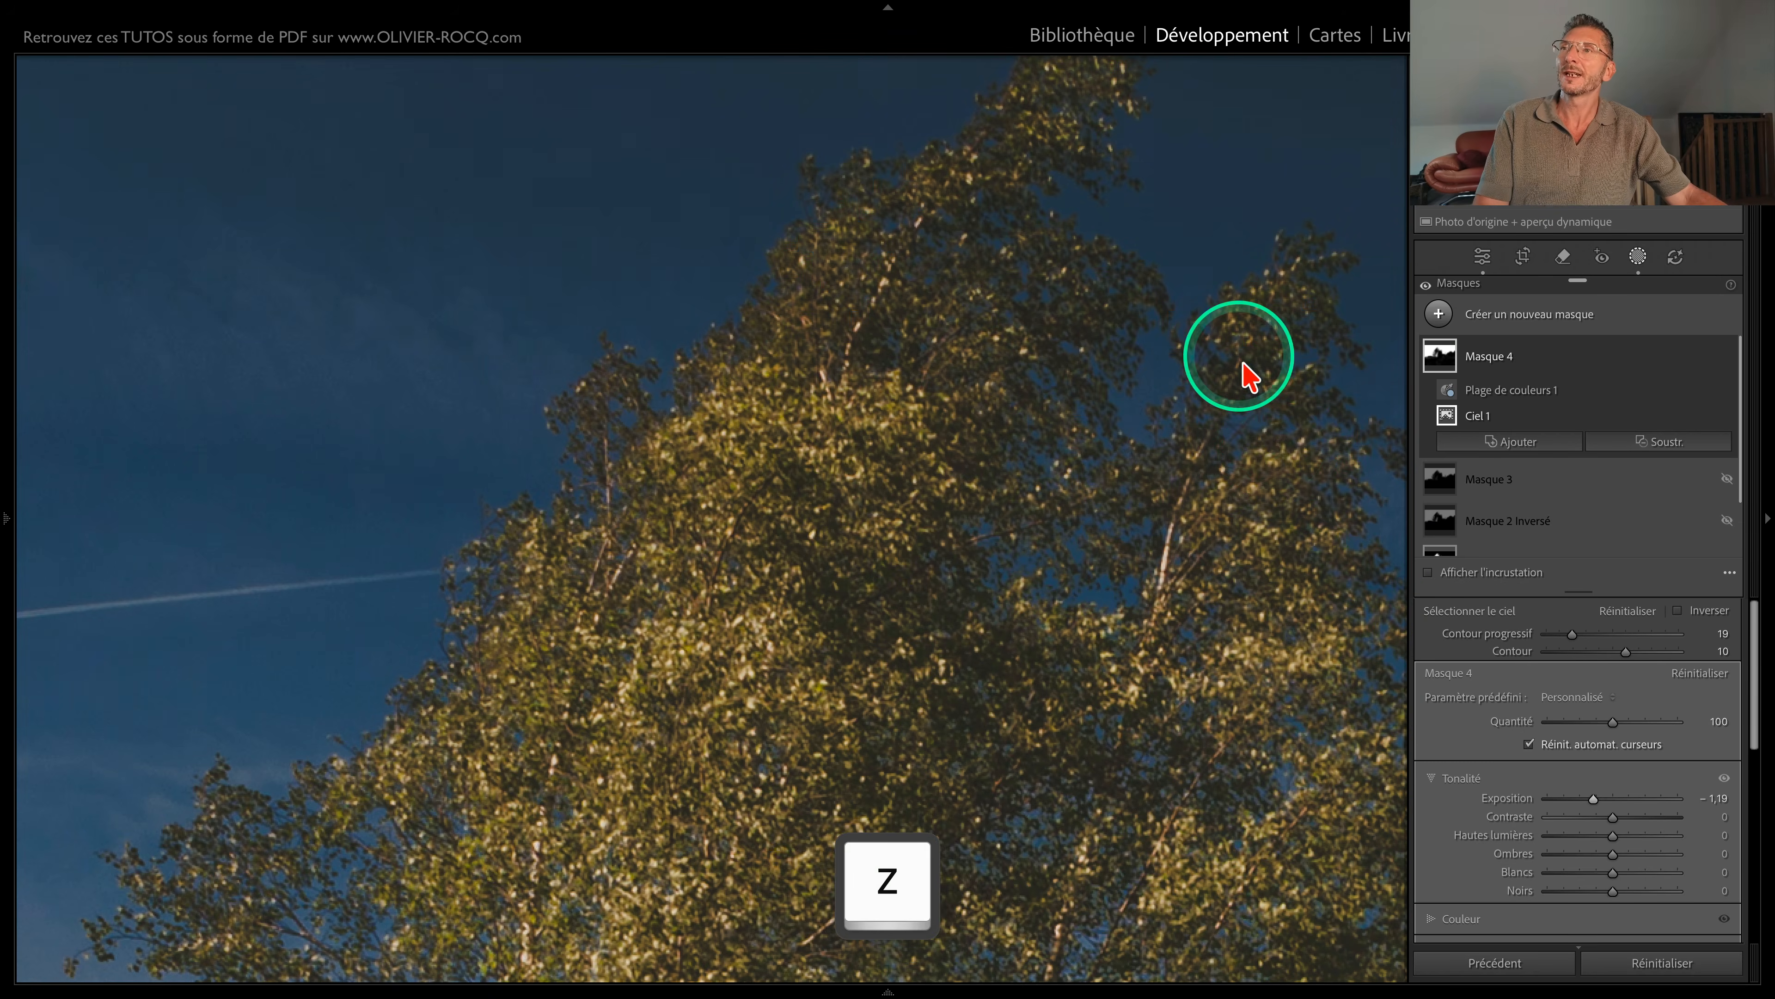
key(space)
drag(1280, 448, 824, 380)
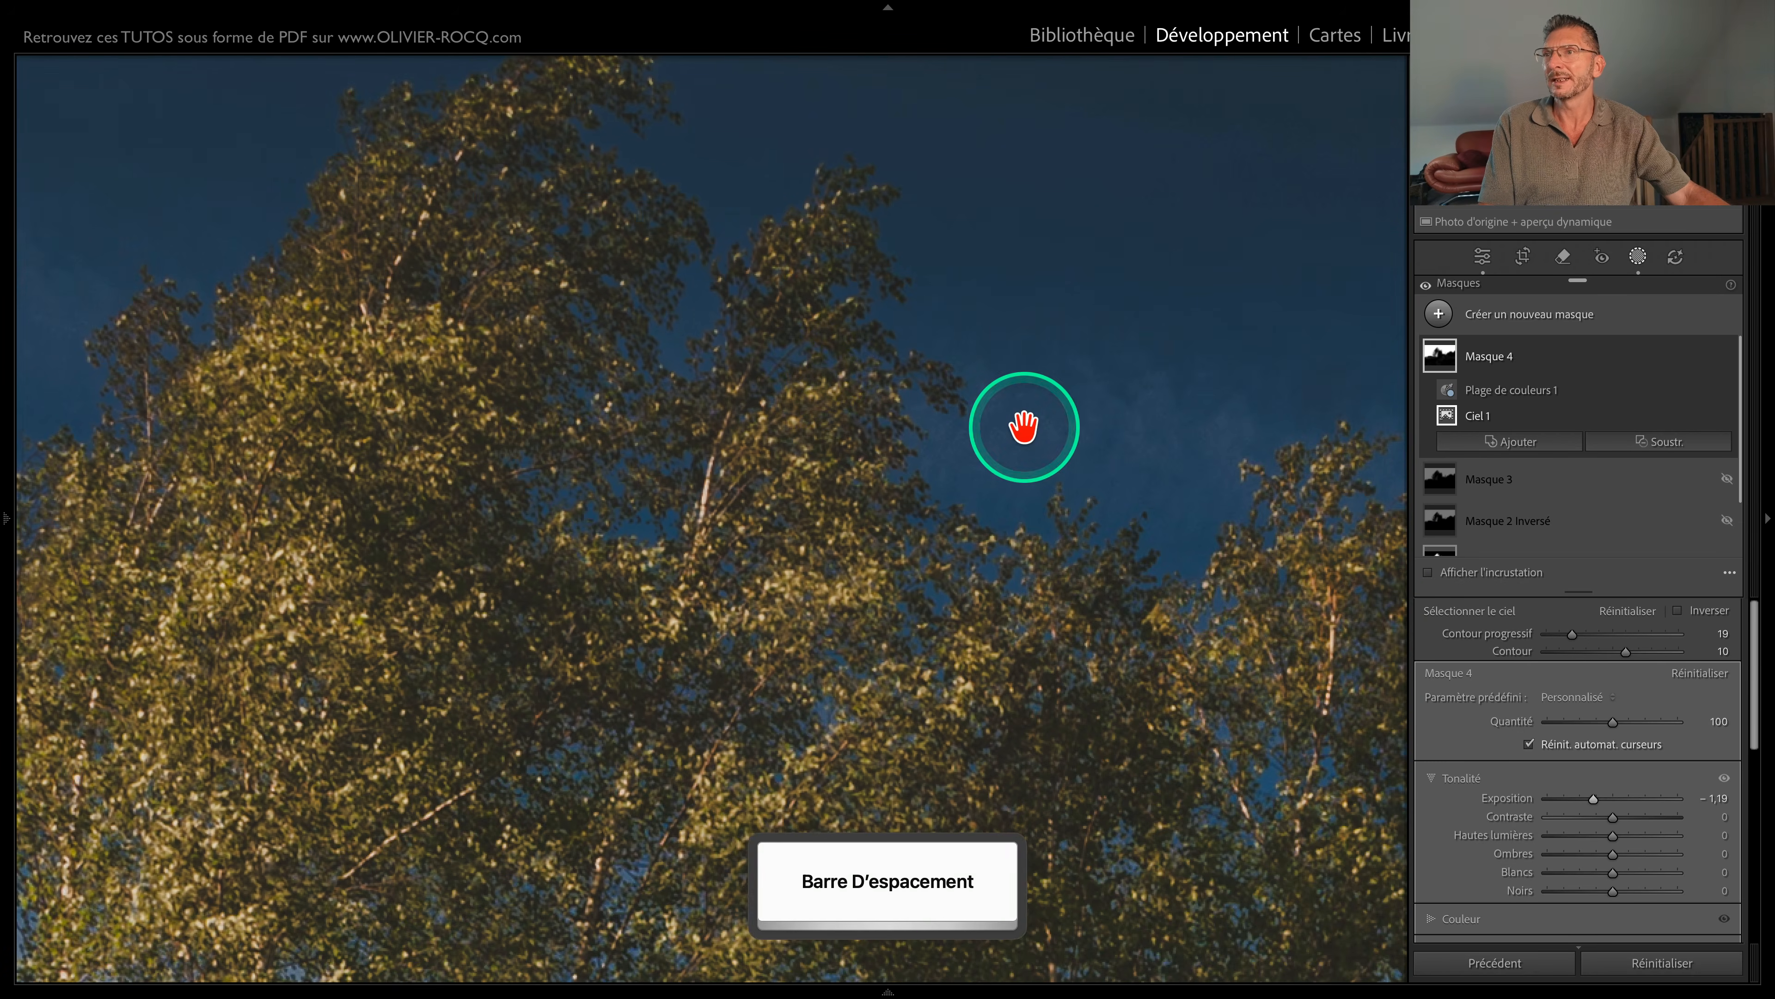
drag(1024, 426, 705, 384)
drag(975, 491, 634, 167)
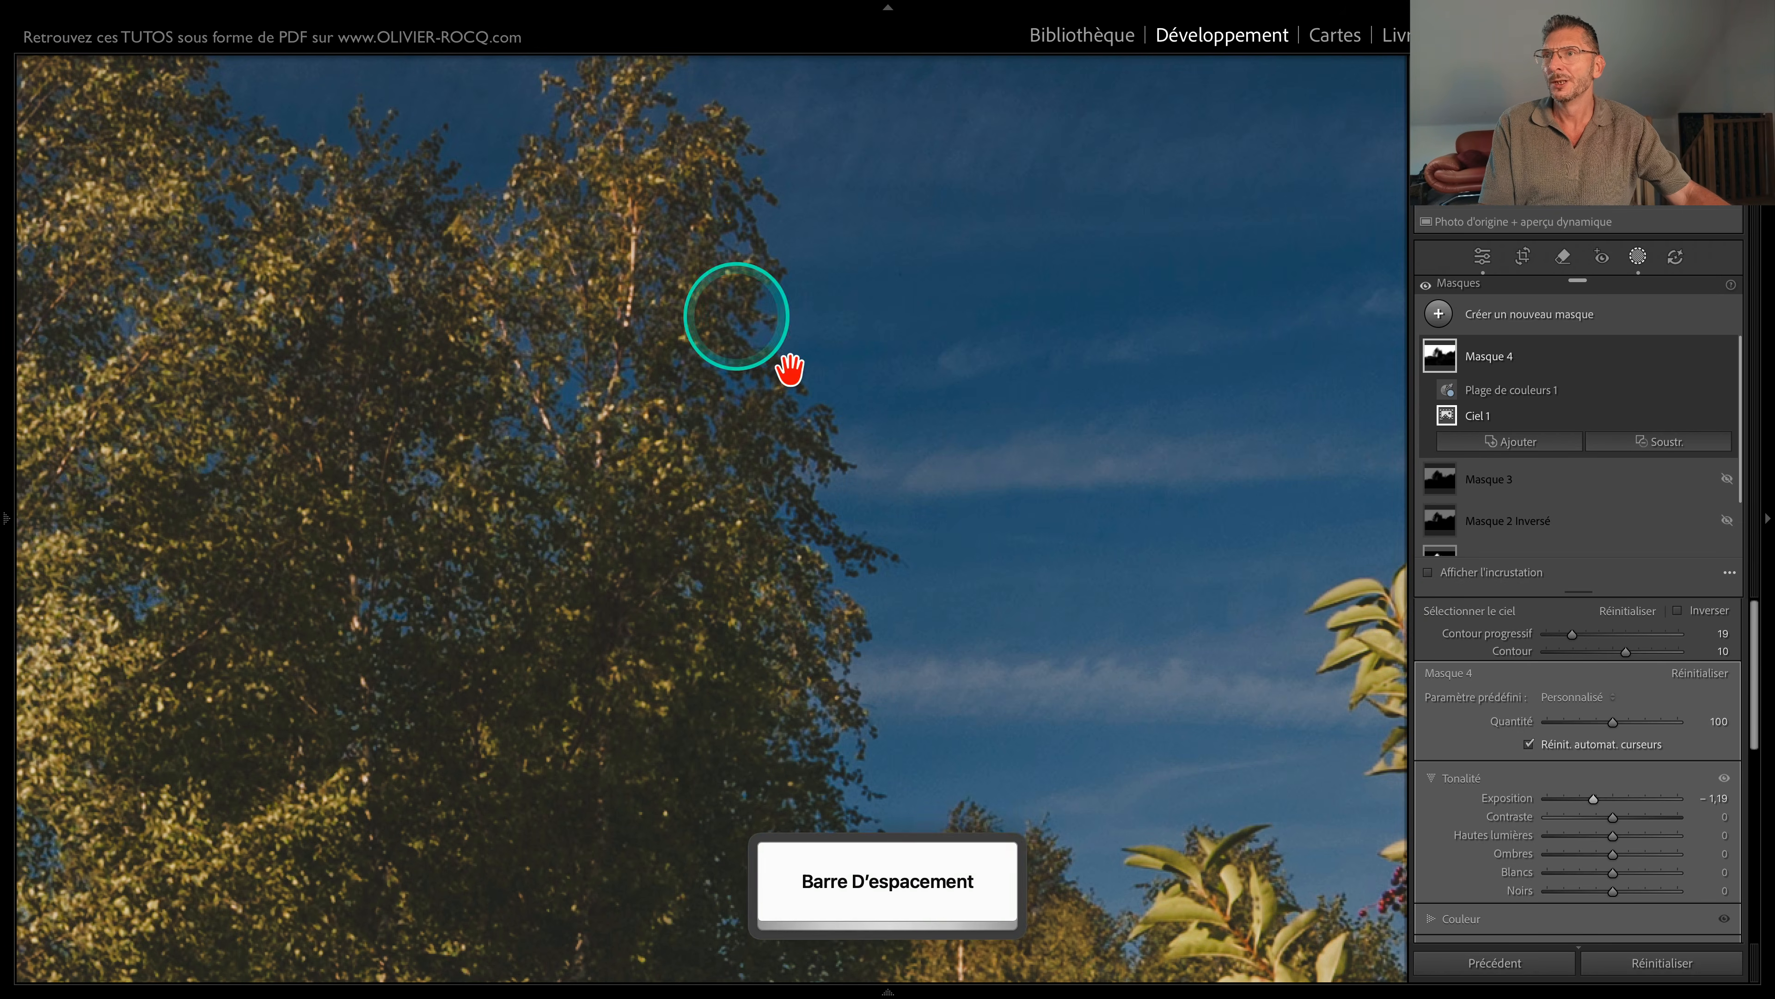
drag(1266, 618, 777, 408)
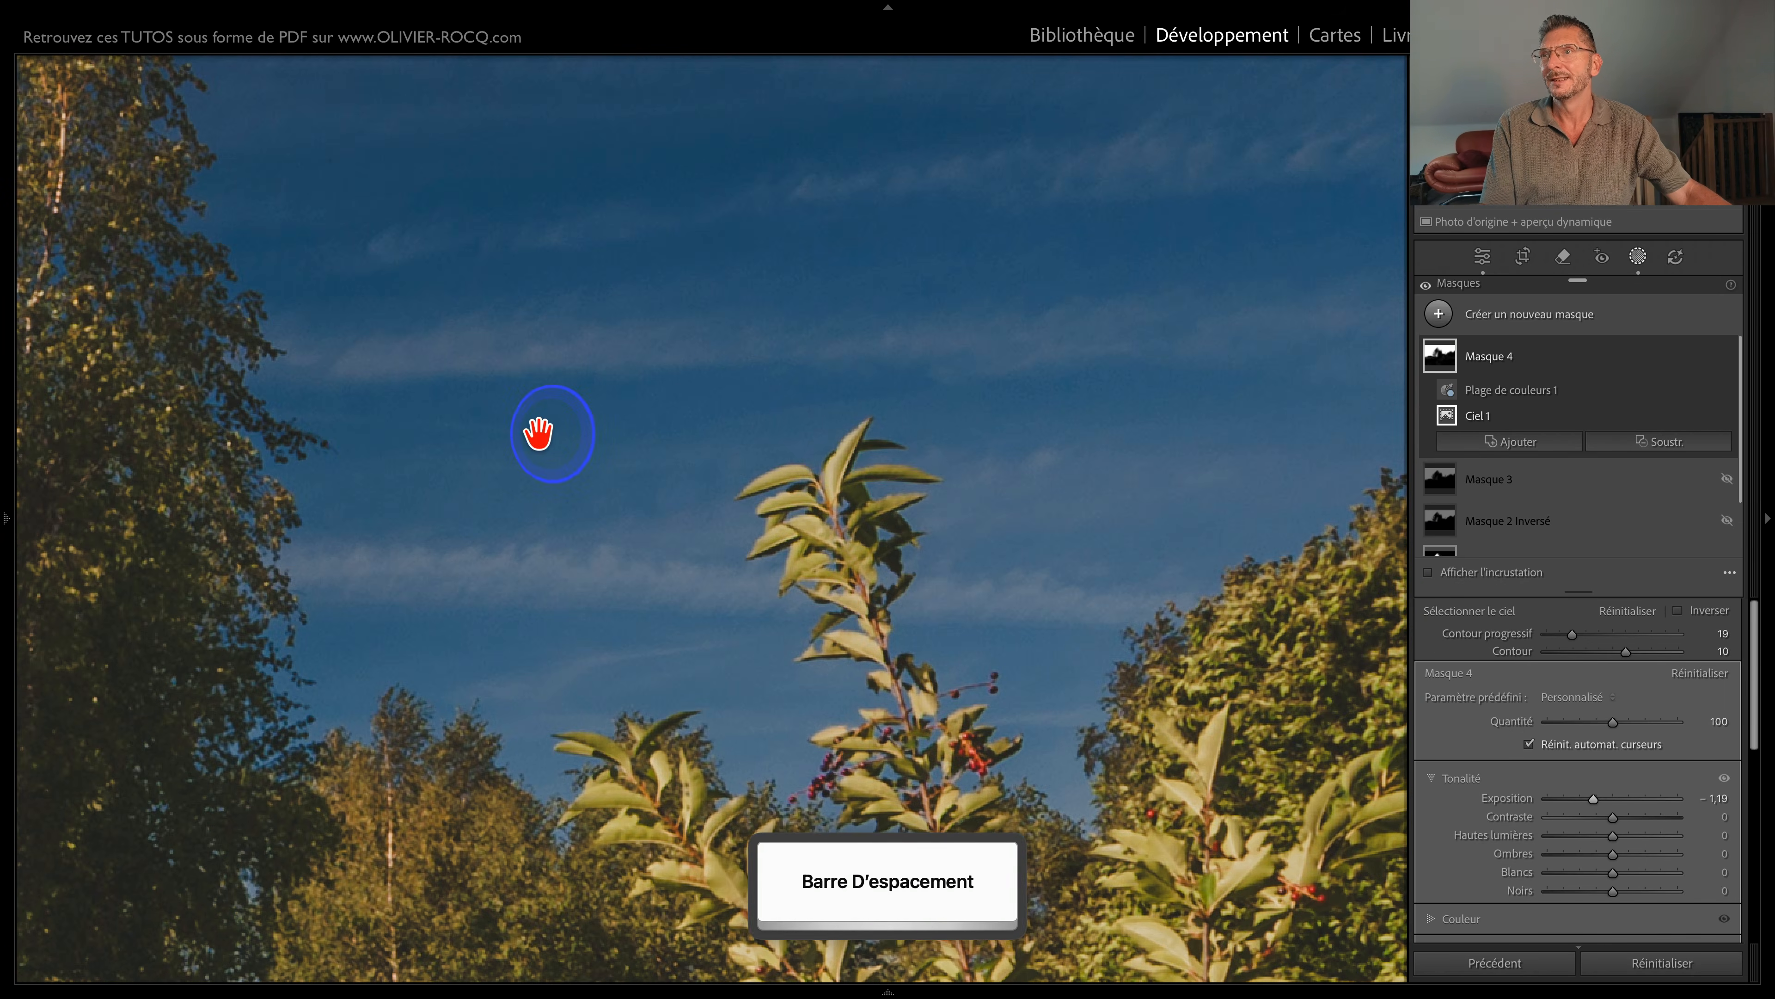
drag(1062, 455, 519, 437)
drag(1039, 475, 1039, 301)
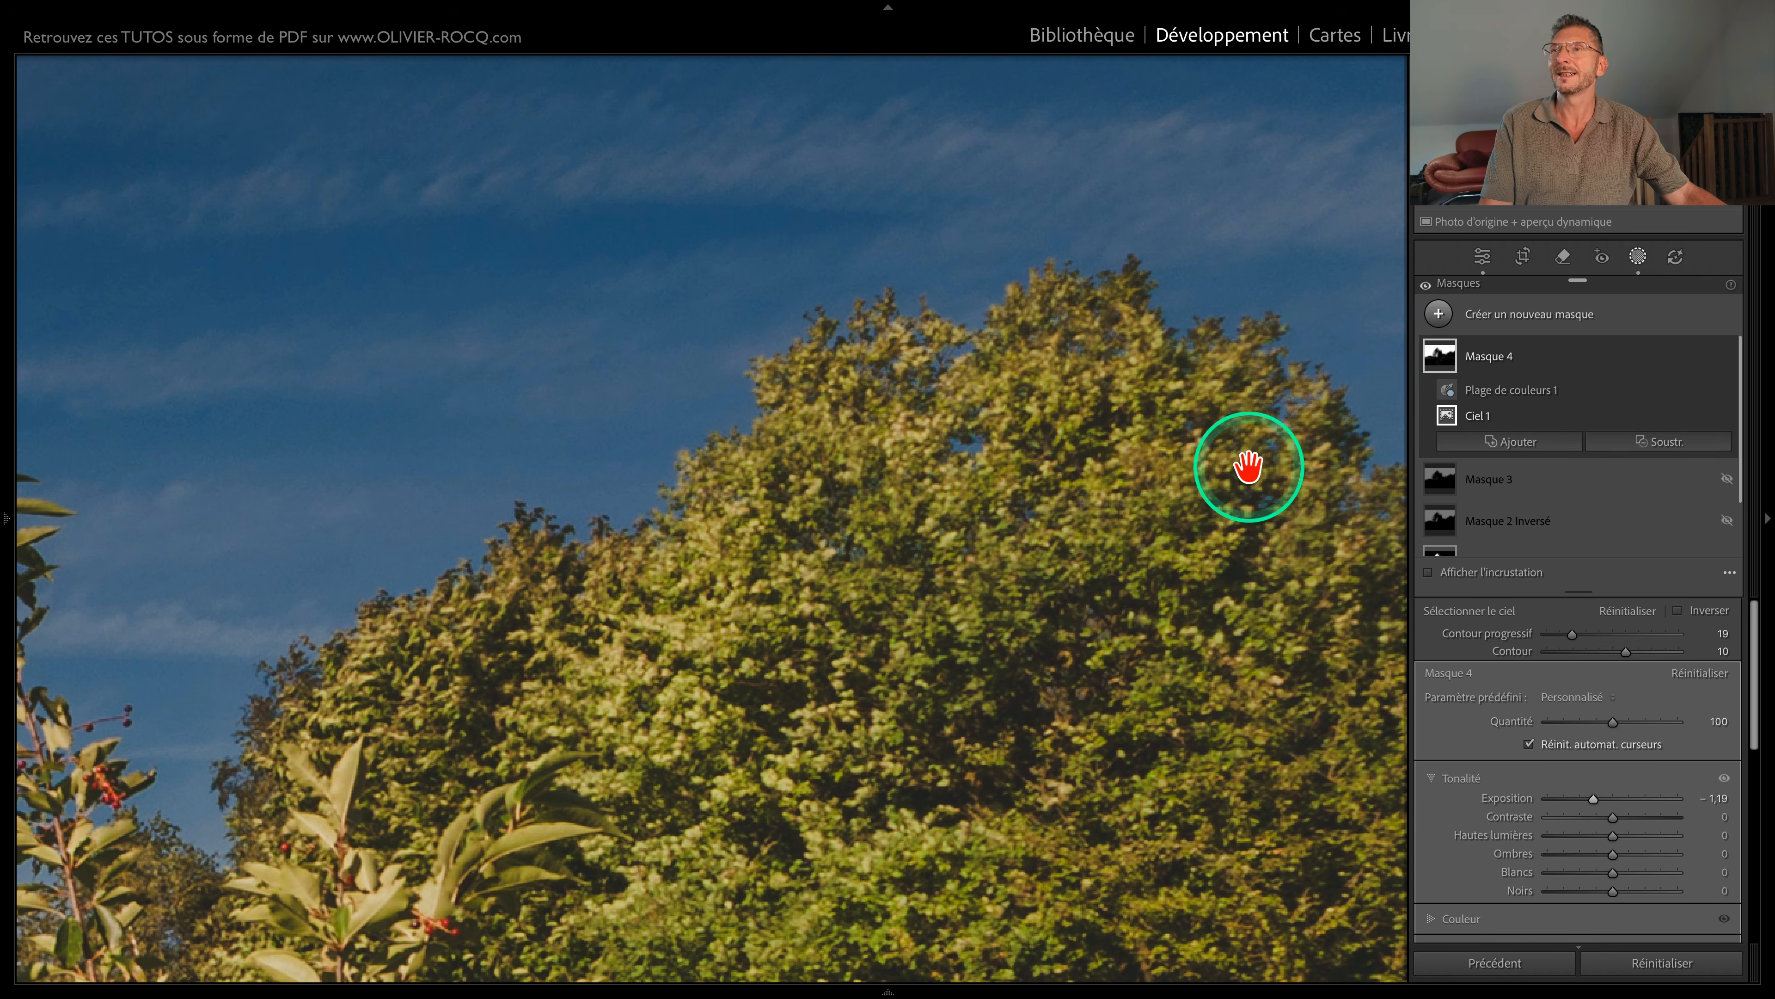
Step: Create a sky selection mask on the sunset pagoda photo and set its Exposition to -1.56
key(z)
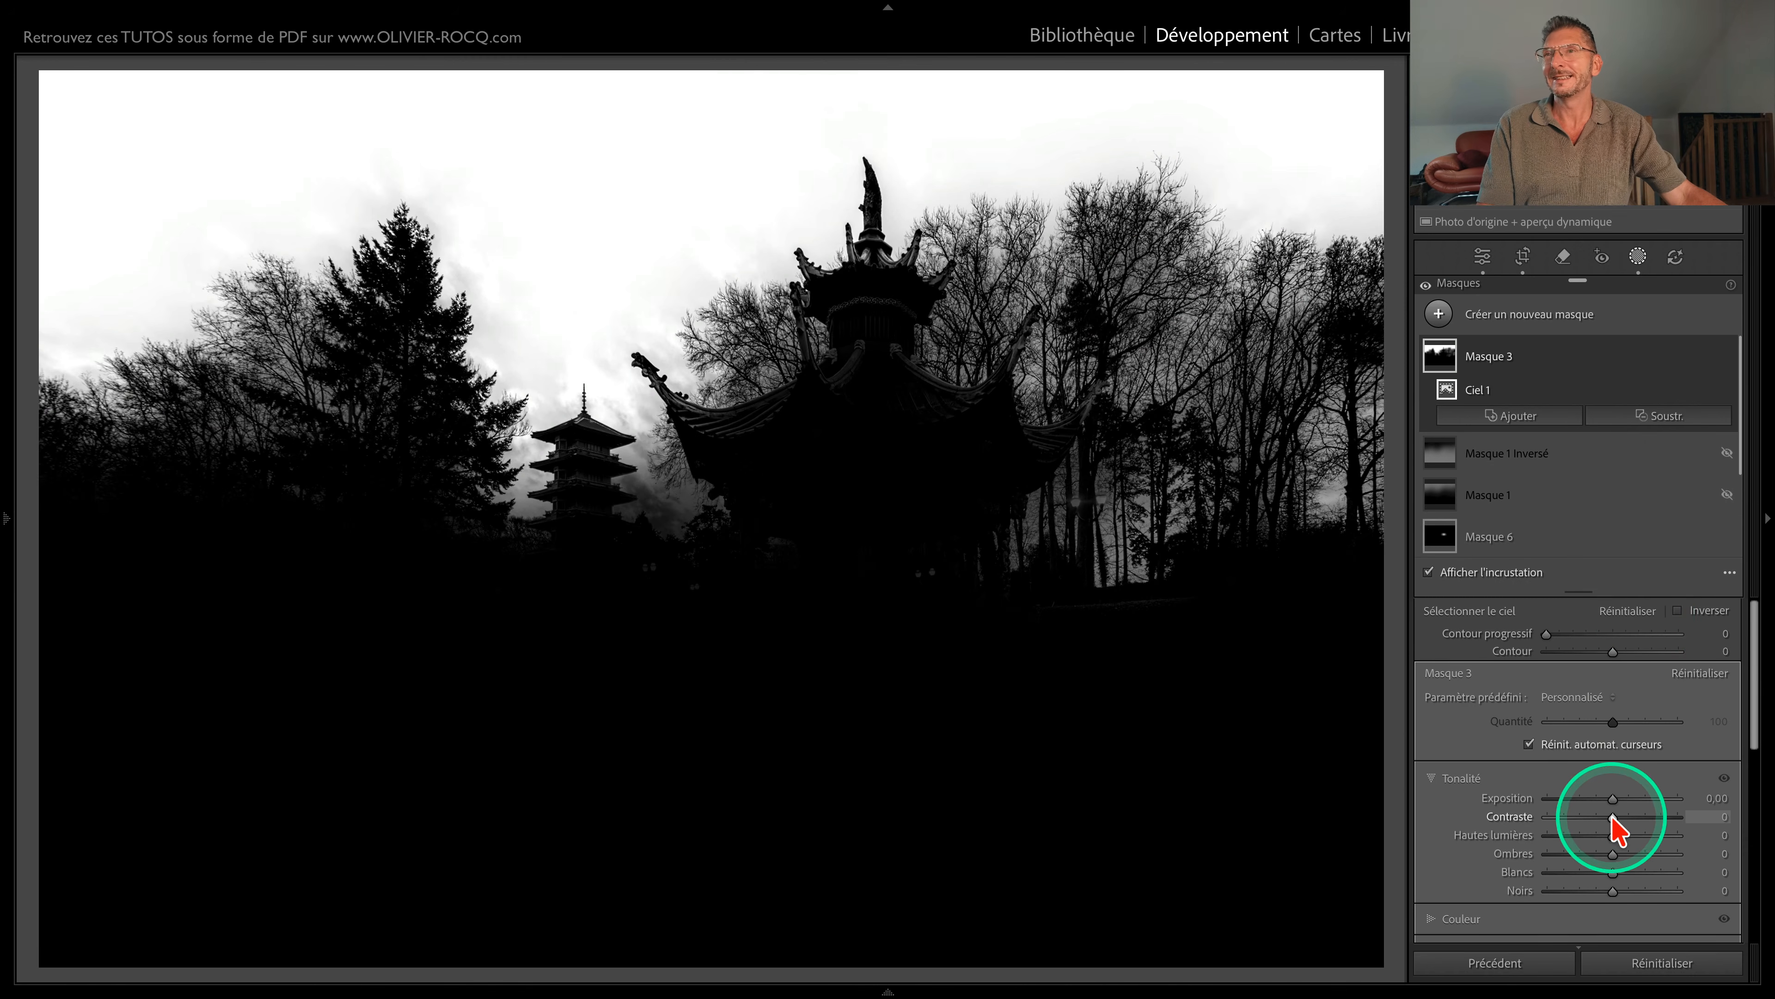
drag(1614, 802, 1583, 810)
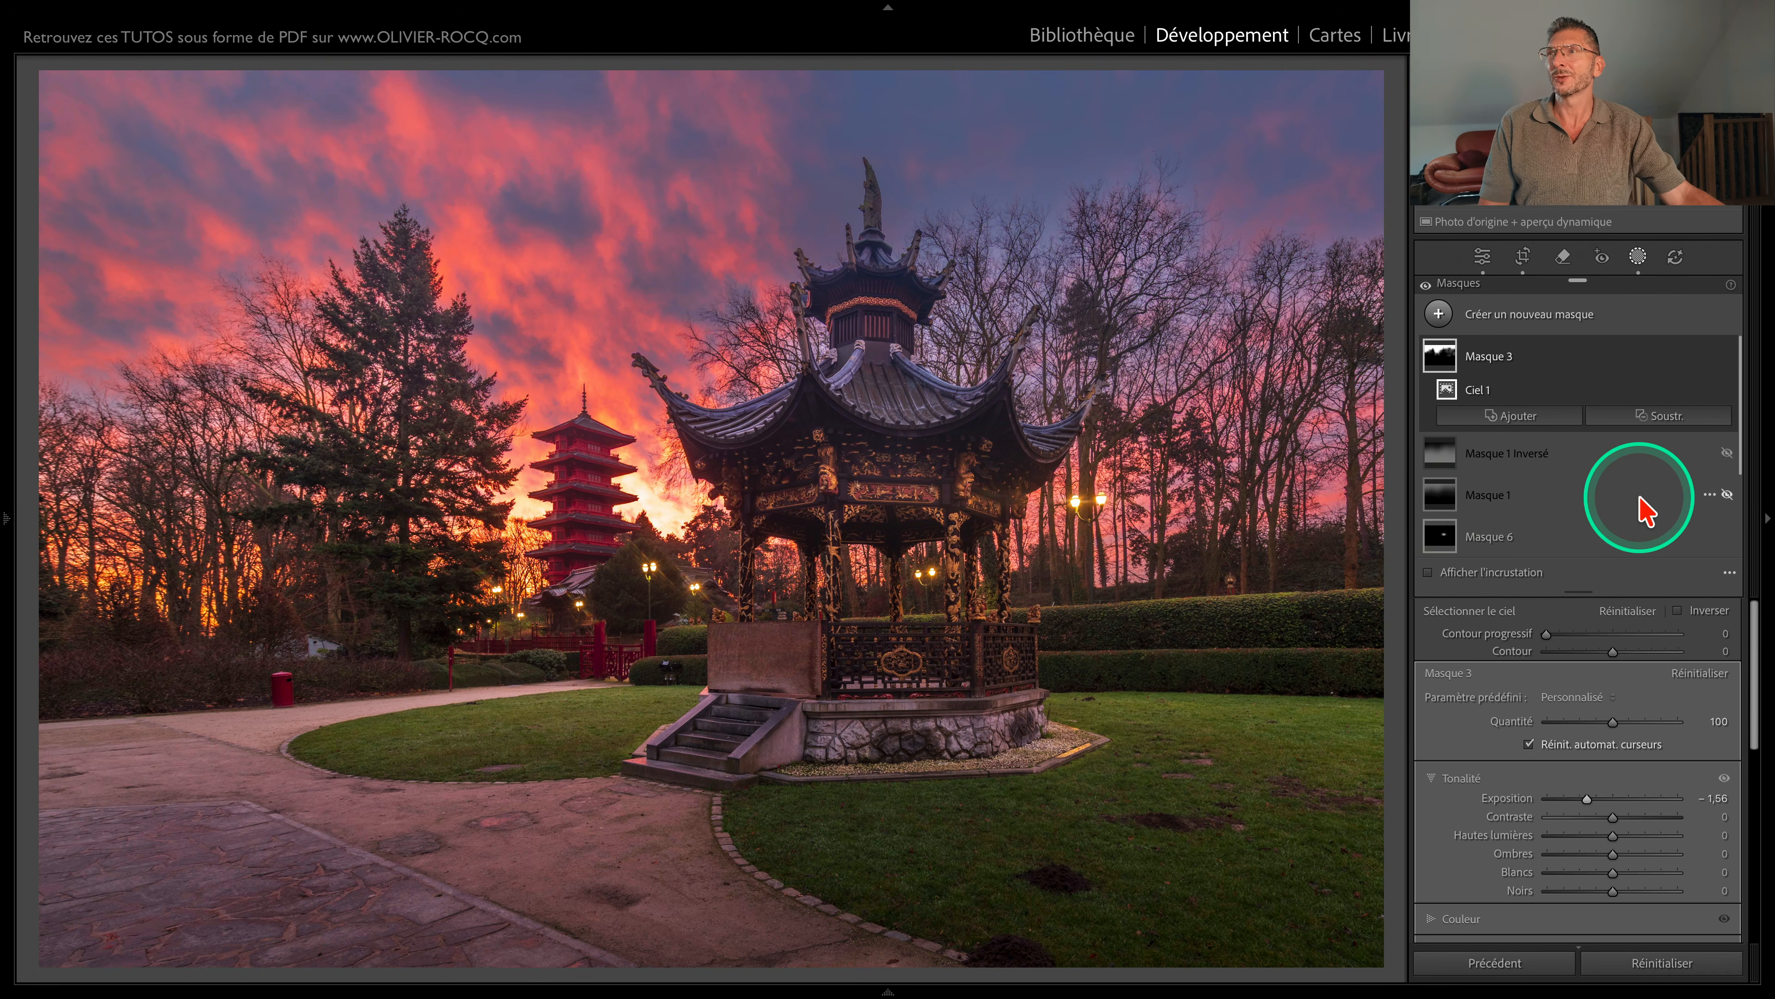
Step: Try Contour at -50 on the pagoda photo's Ciel 1 selection, and set Contour to 21 and Contour progressif to 57
drag(1606, 654, 1532, 652)
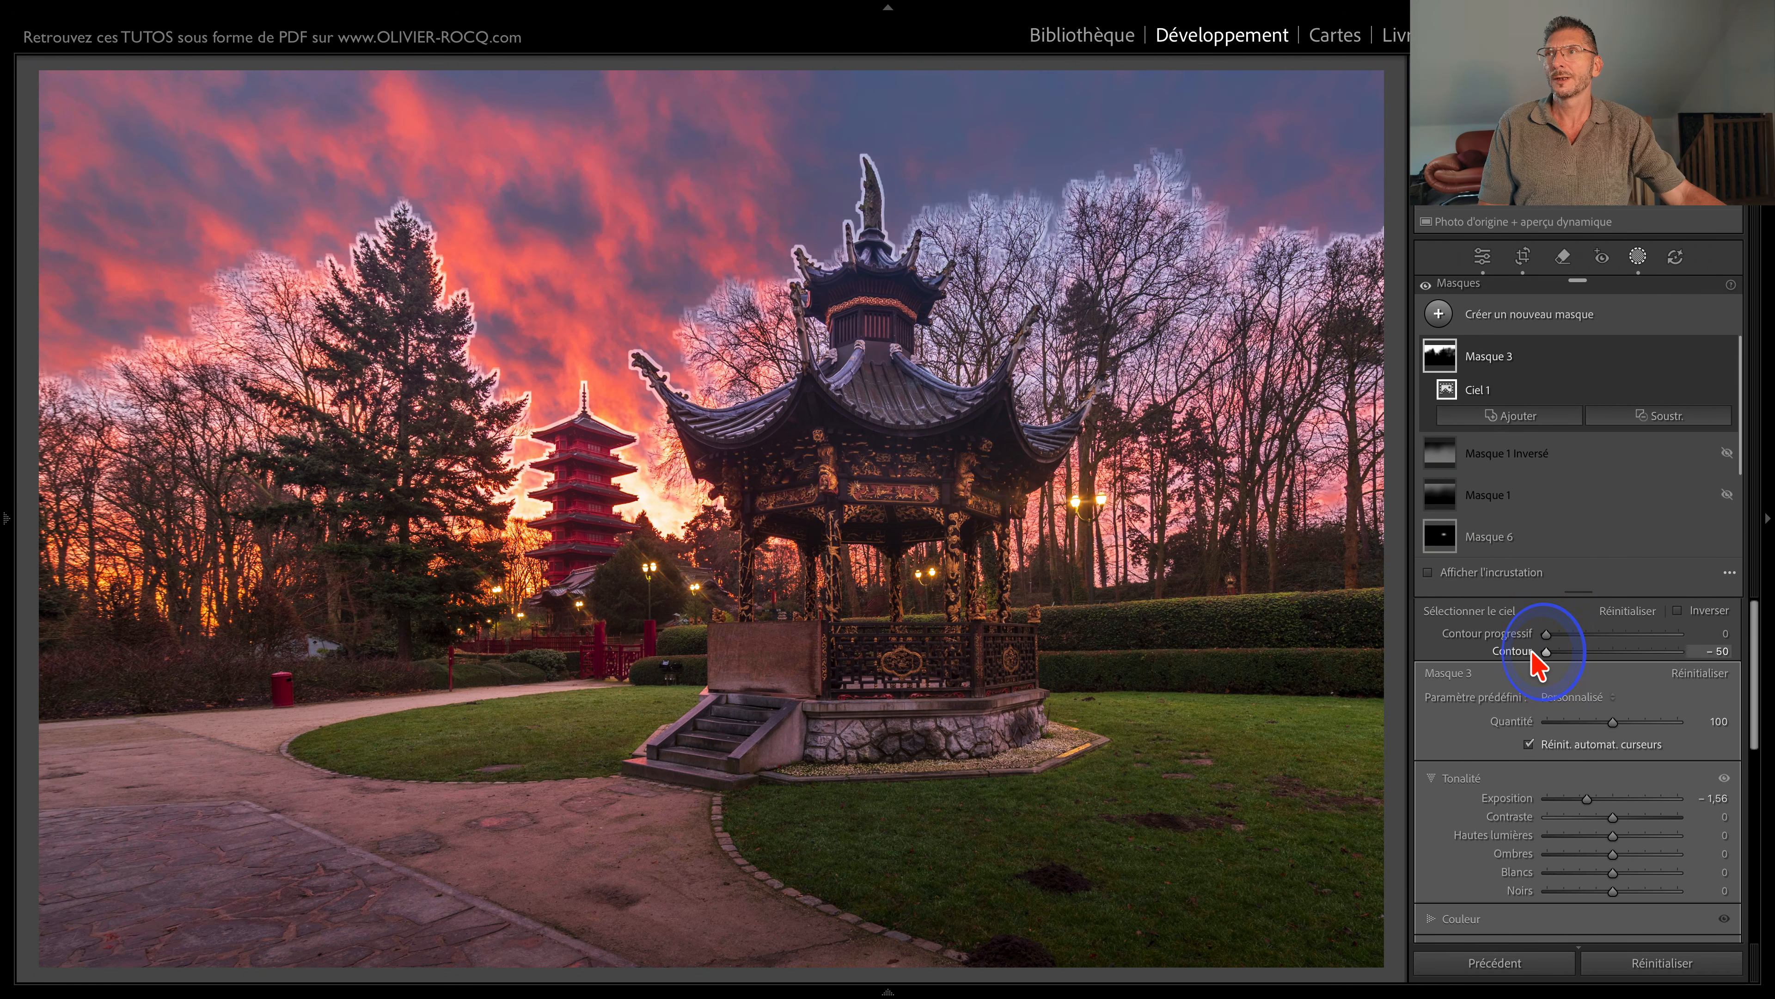
click(1547, 652)
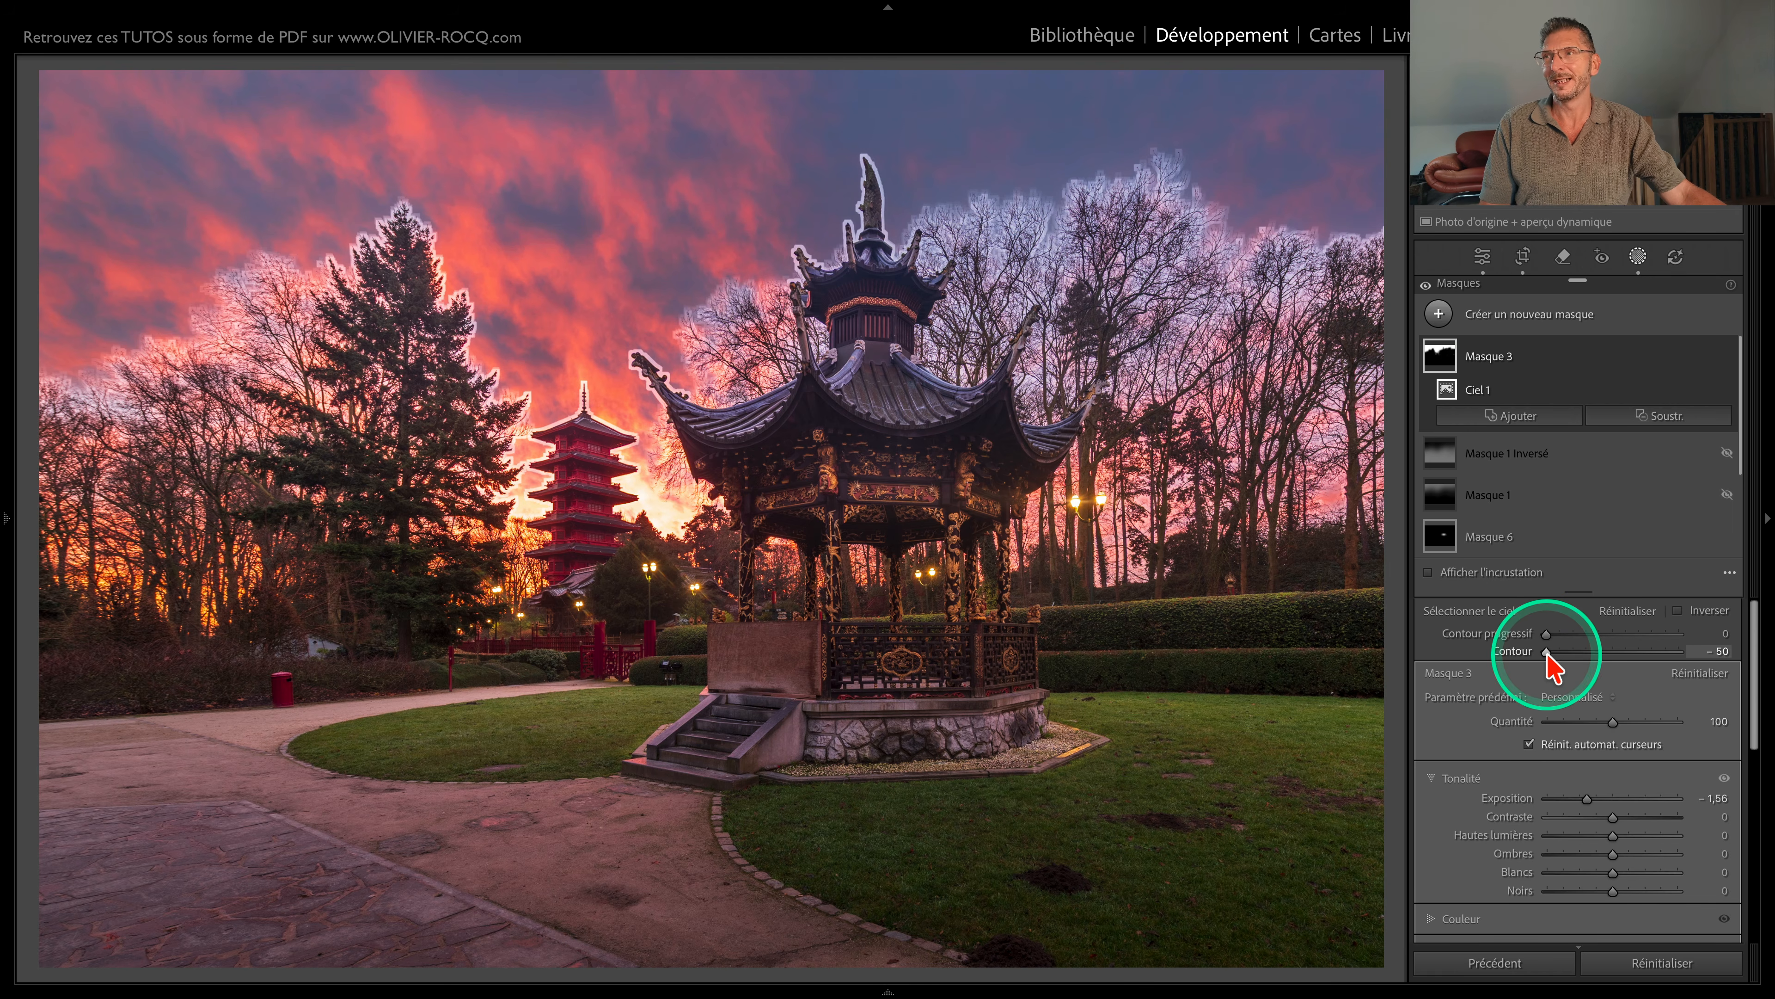
click(1612, 653)
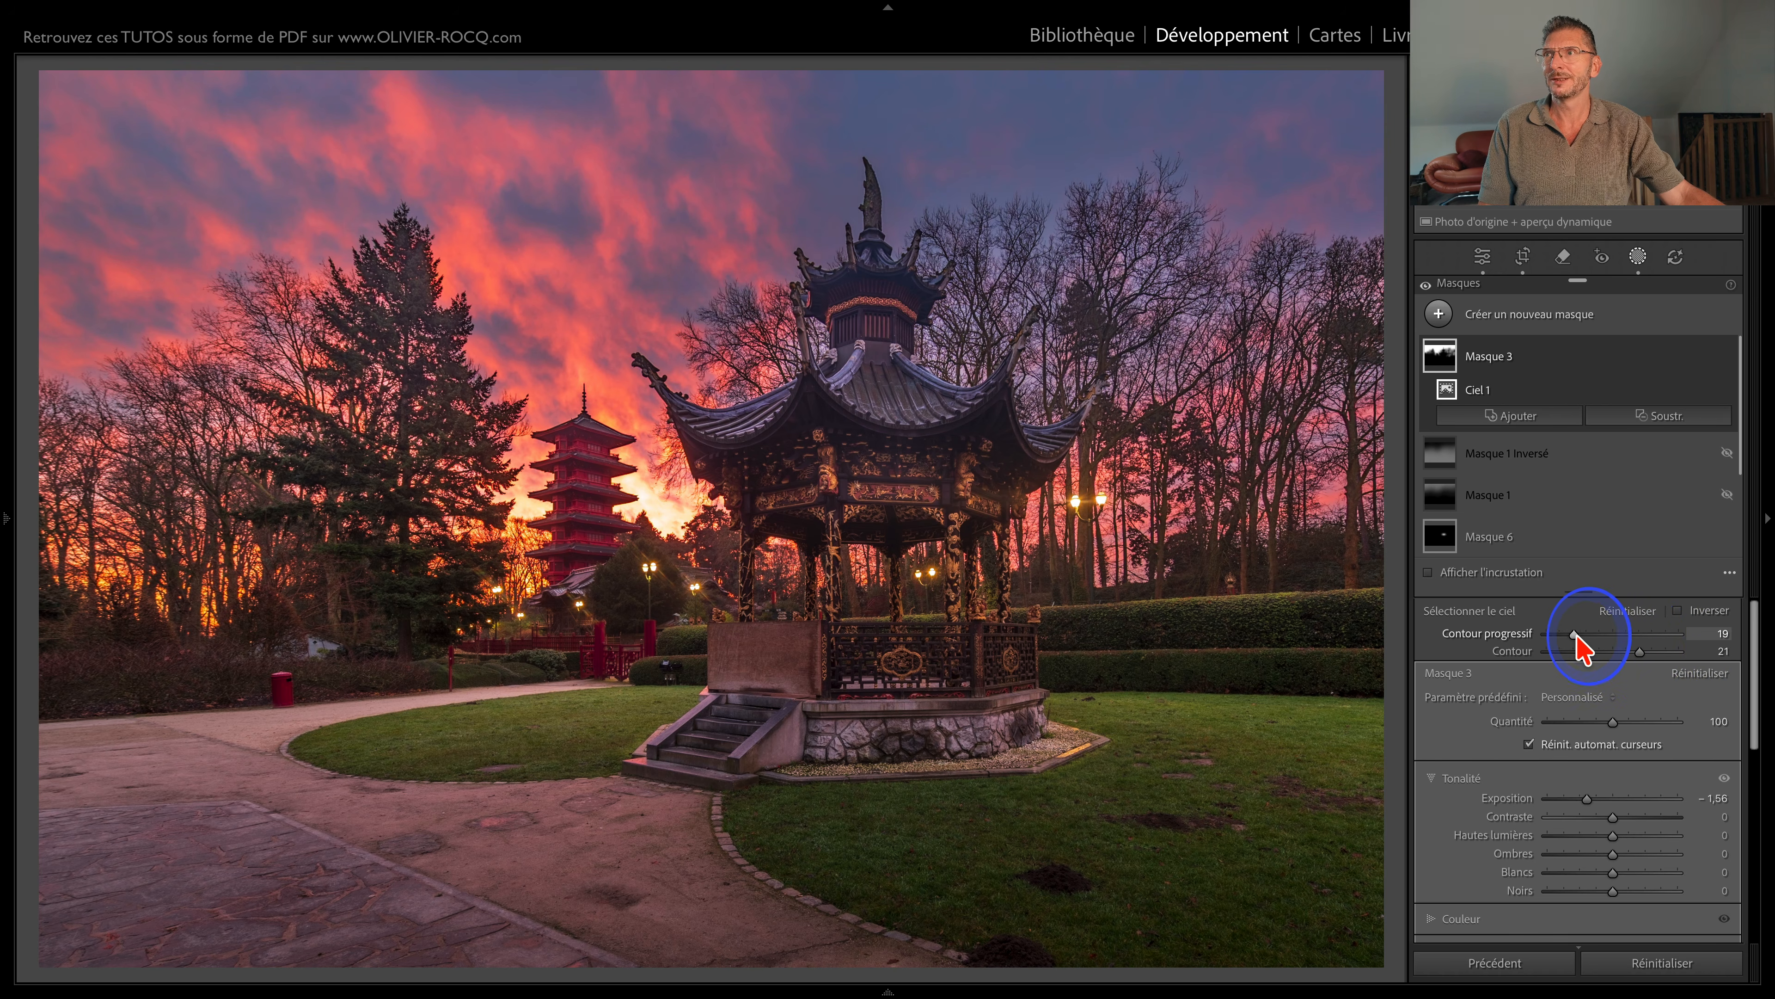
drag(1613, 643, 1622, 637)
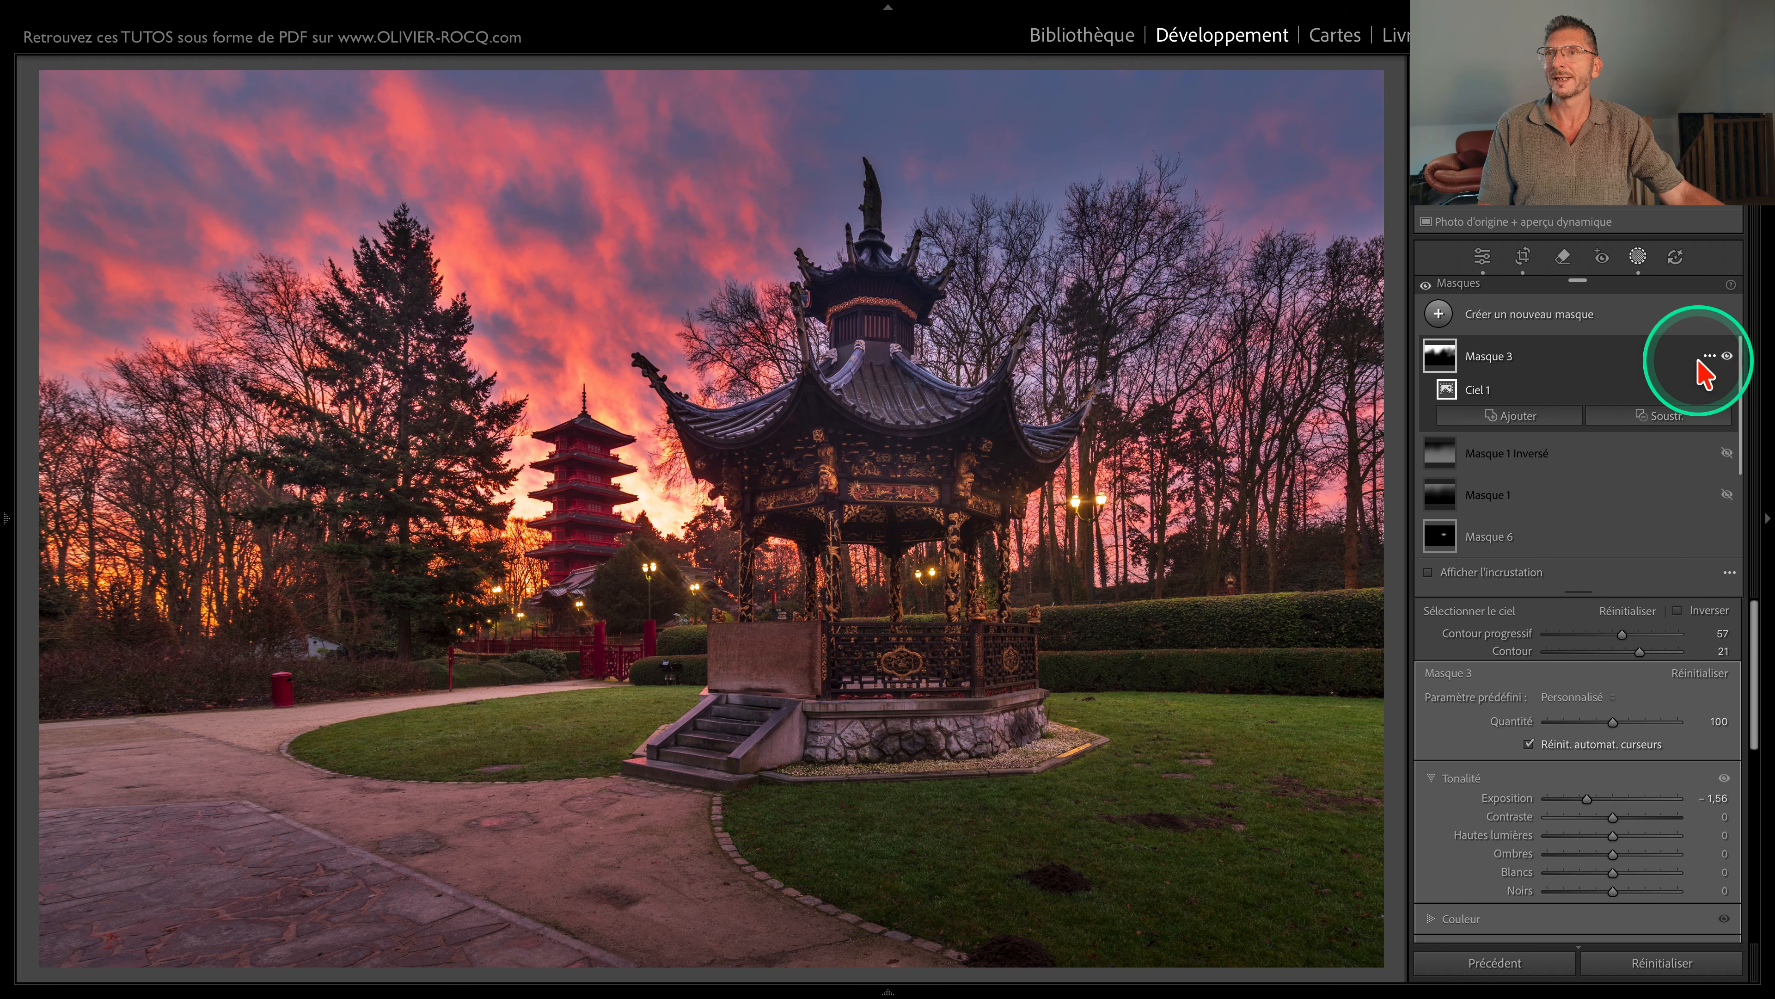
Step: Compare the pagoda photo's sky with Masque 3 hidden and shown
click(1726, 356)
click(1726, 356)
click(1727, 356)
click(1727, 356)
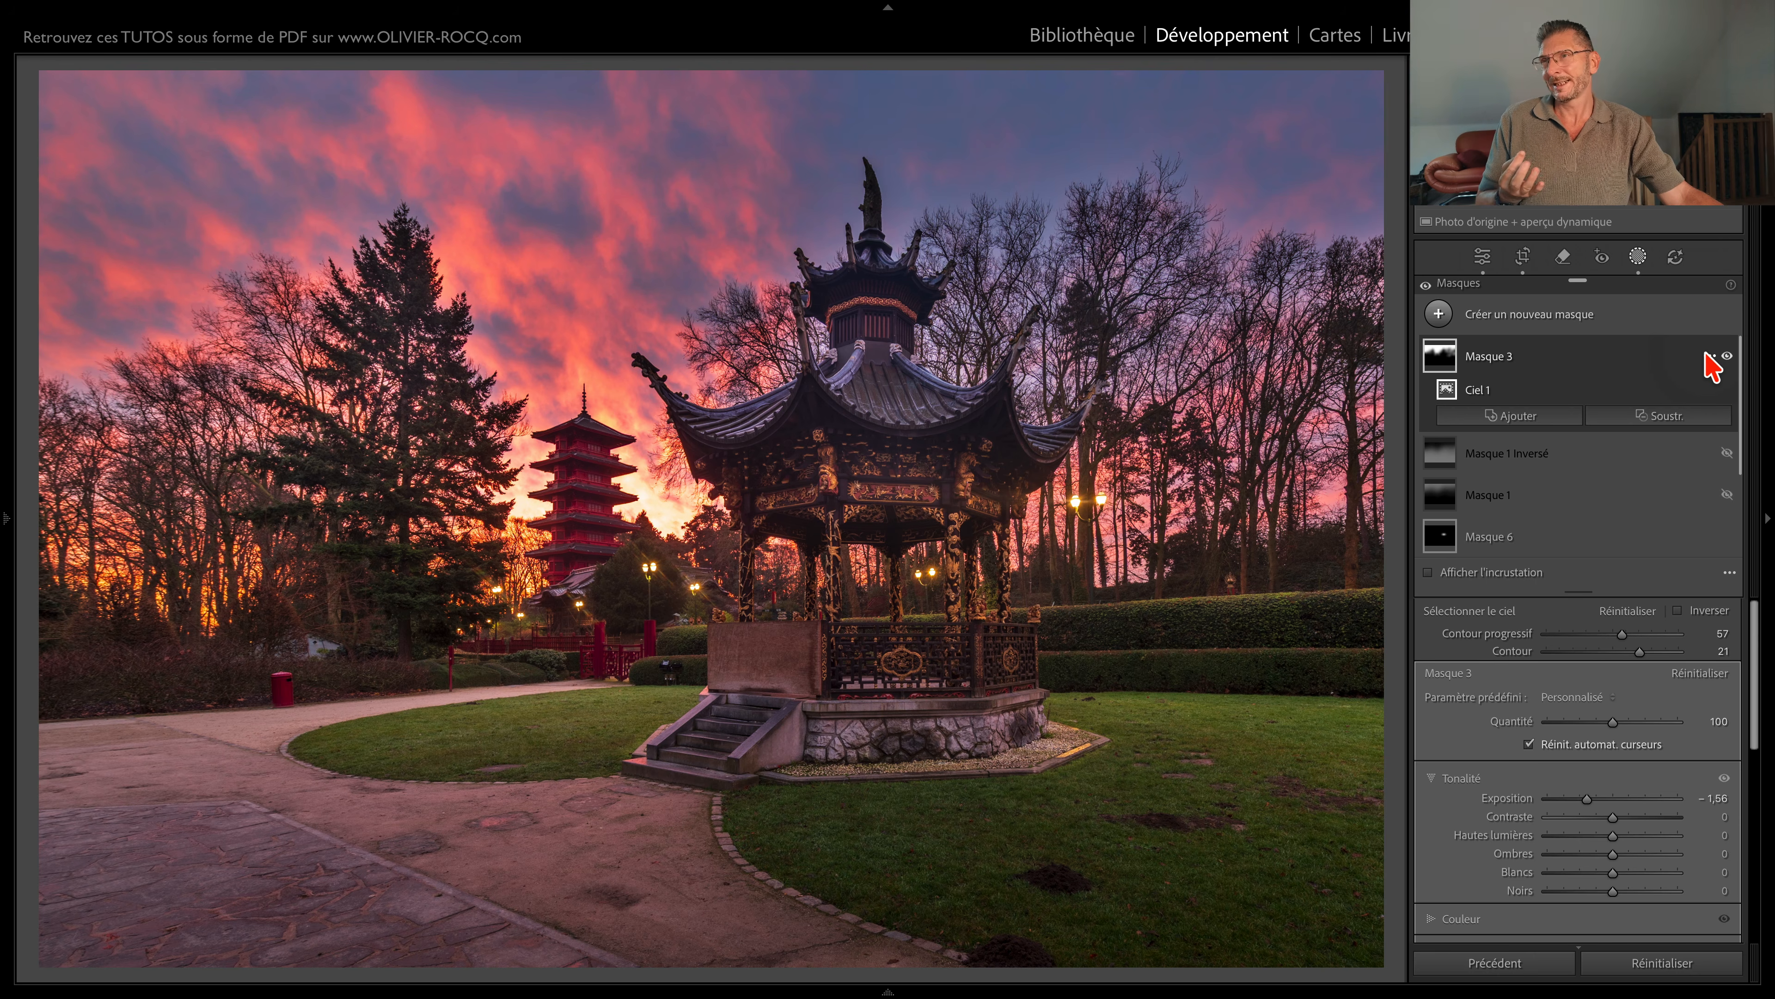
Step: Duplicate and invert Masque 3, hide the overlay, and set the inverted mask's Ombres to 43
click(1705, 355)
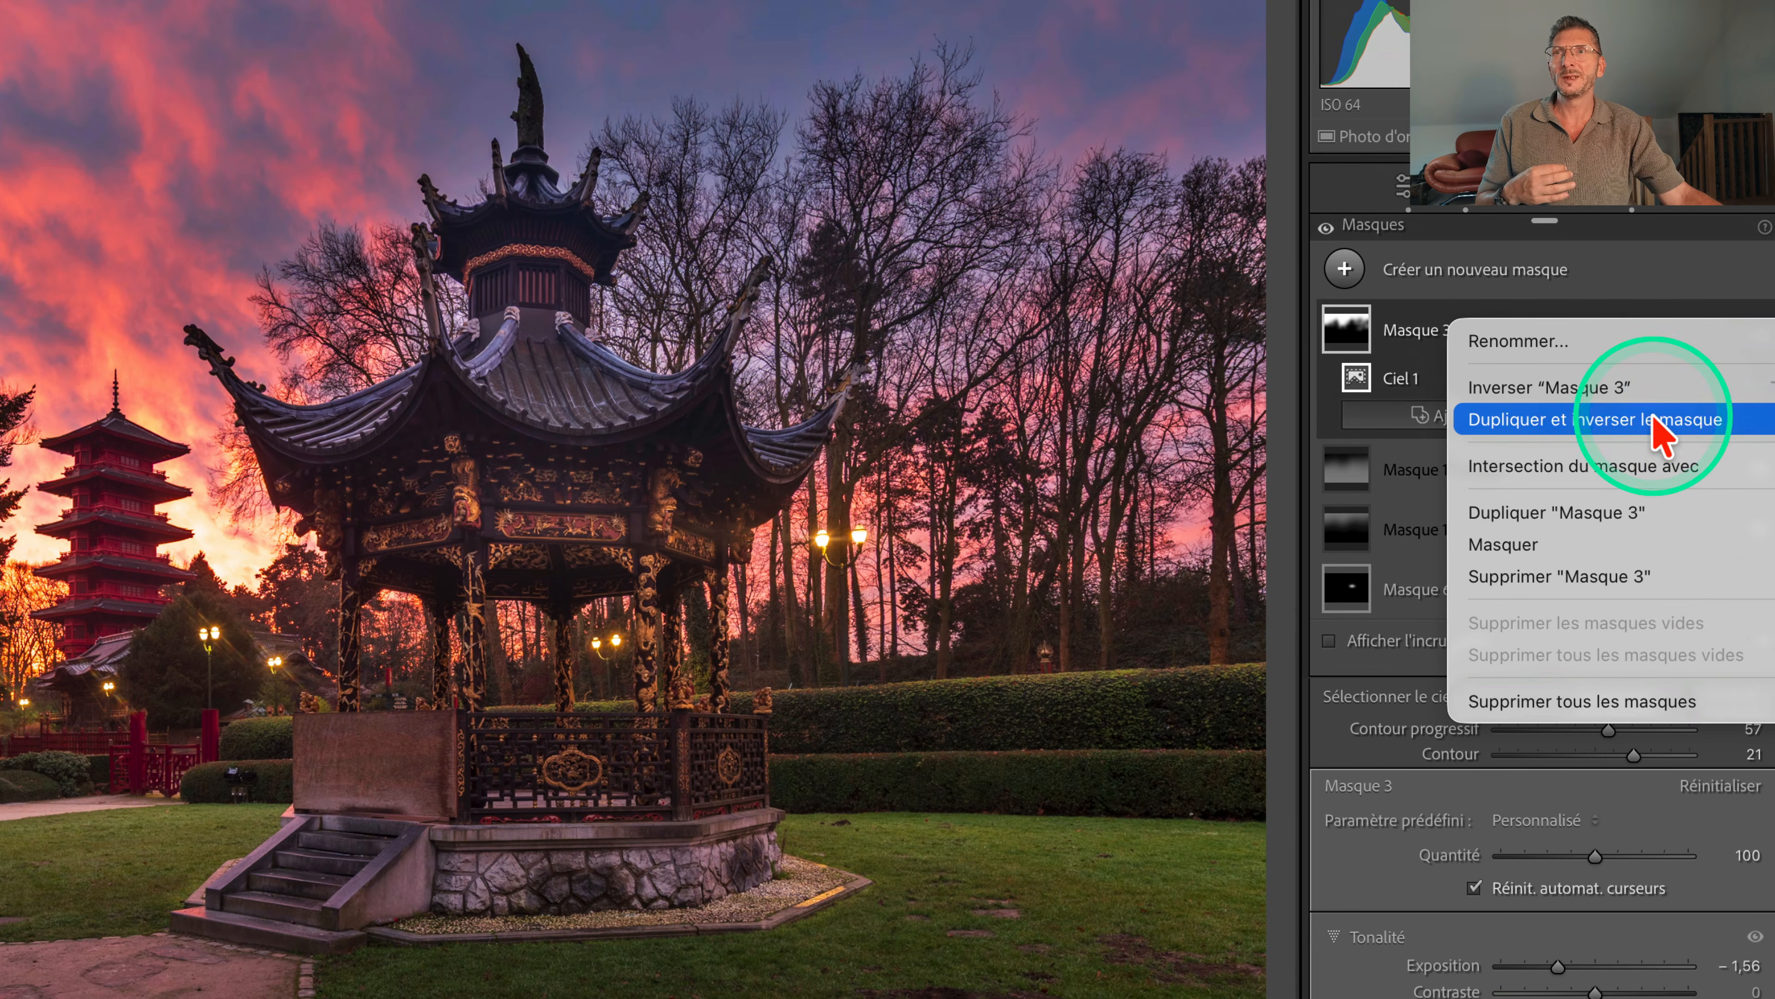
click(1657, 430)
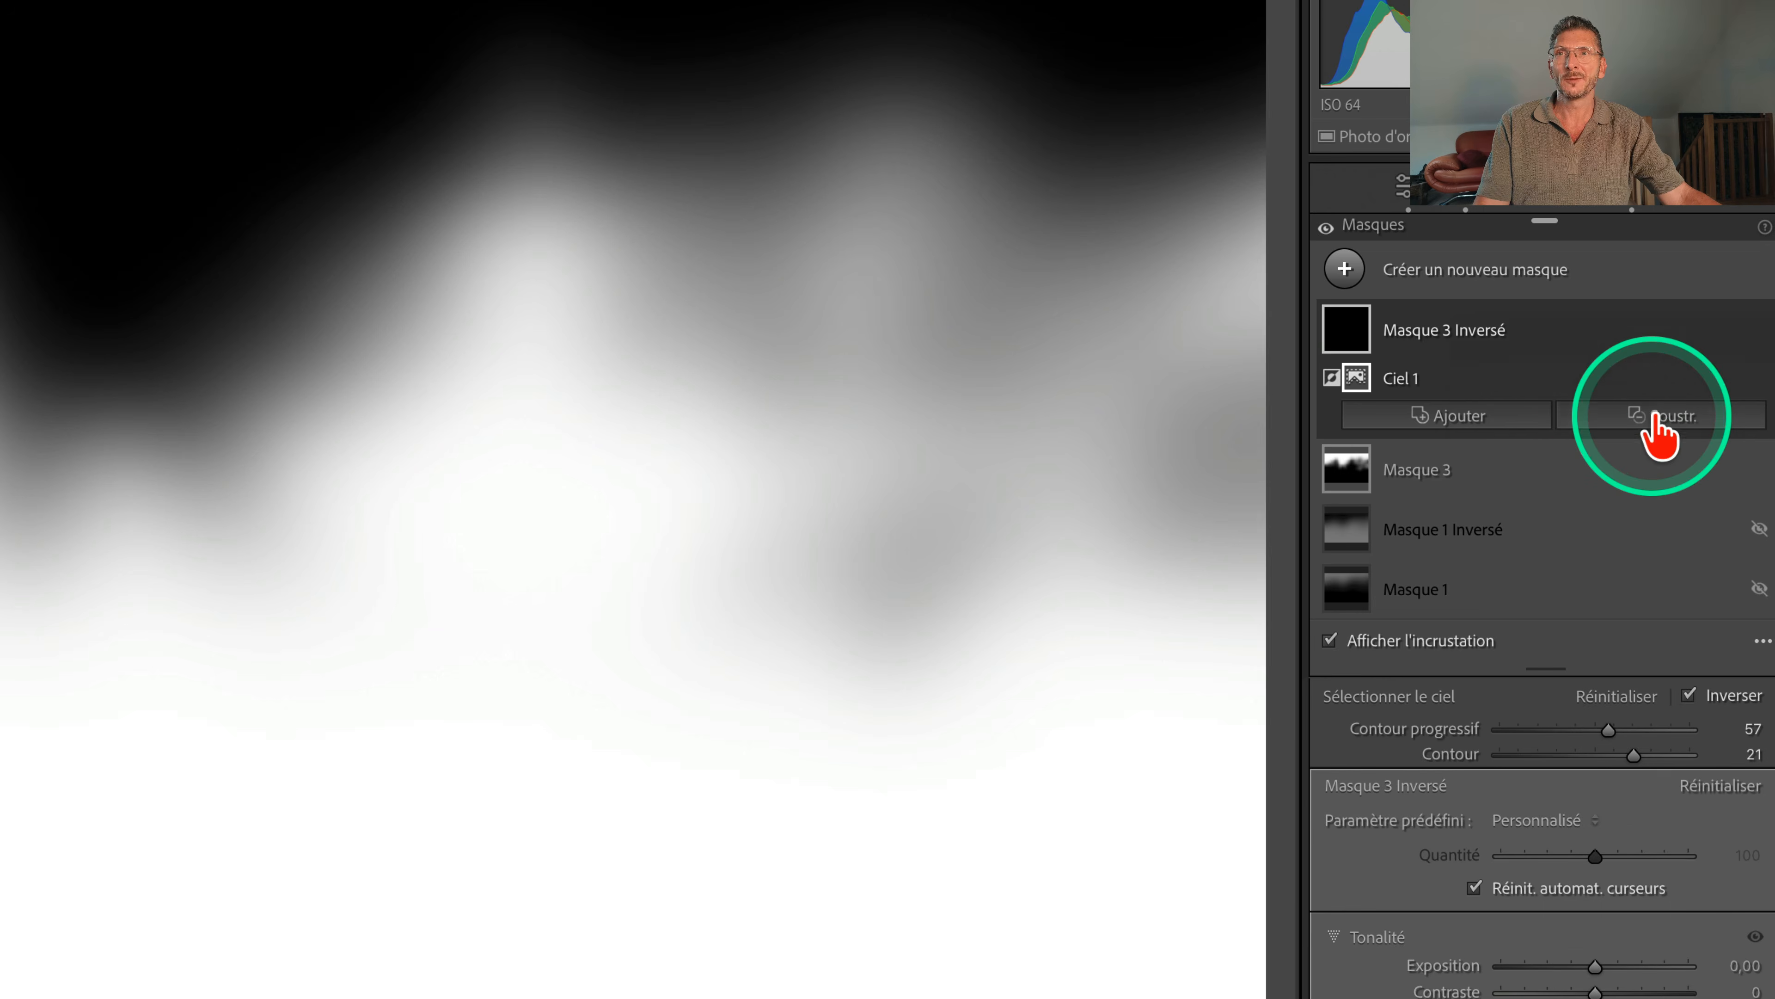
key(ctrl)
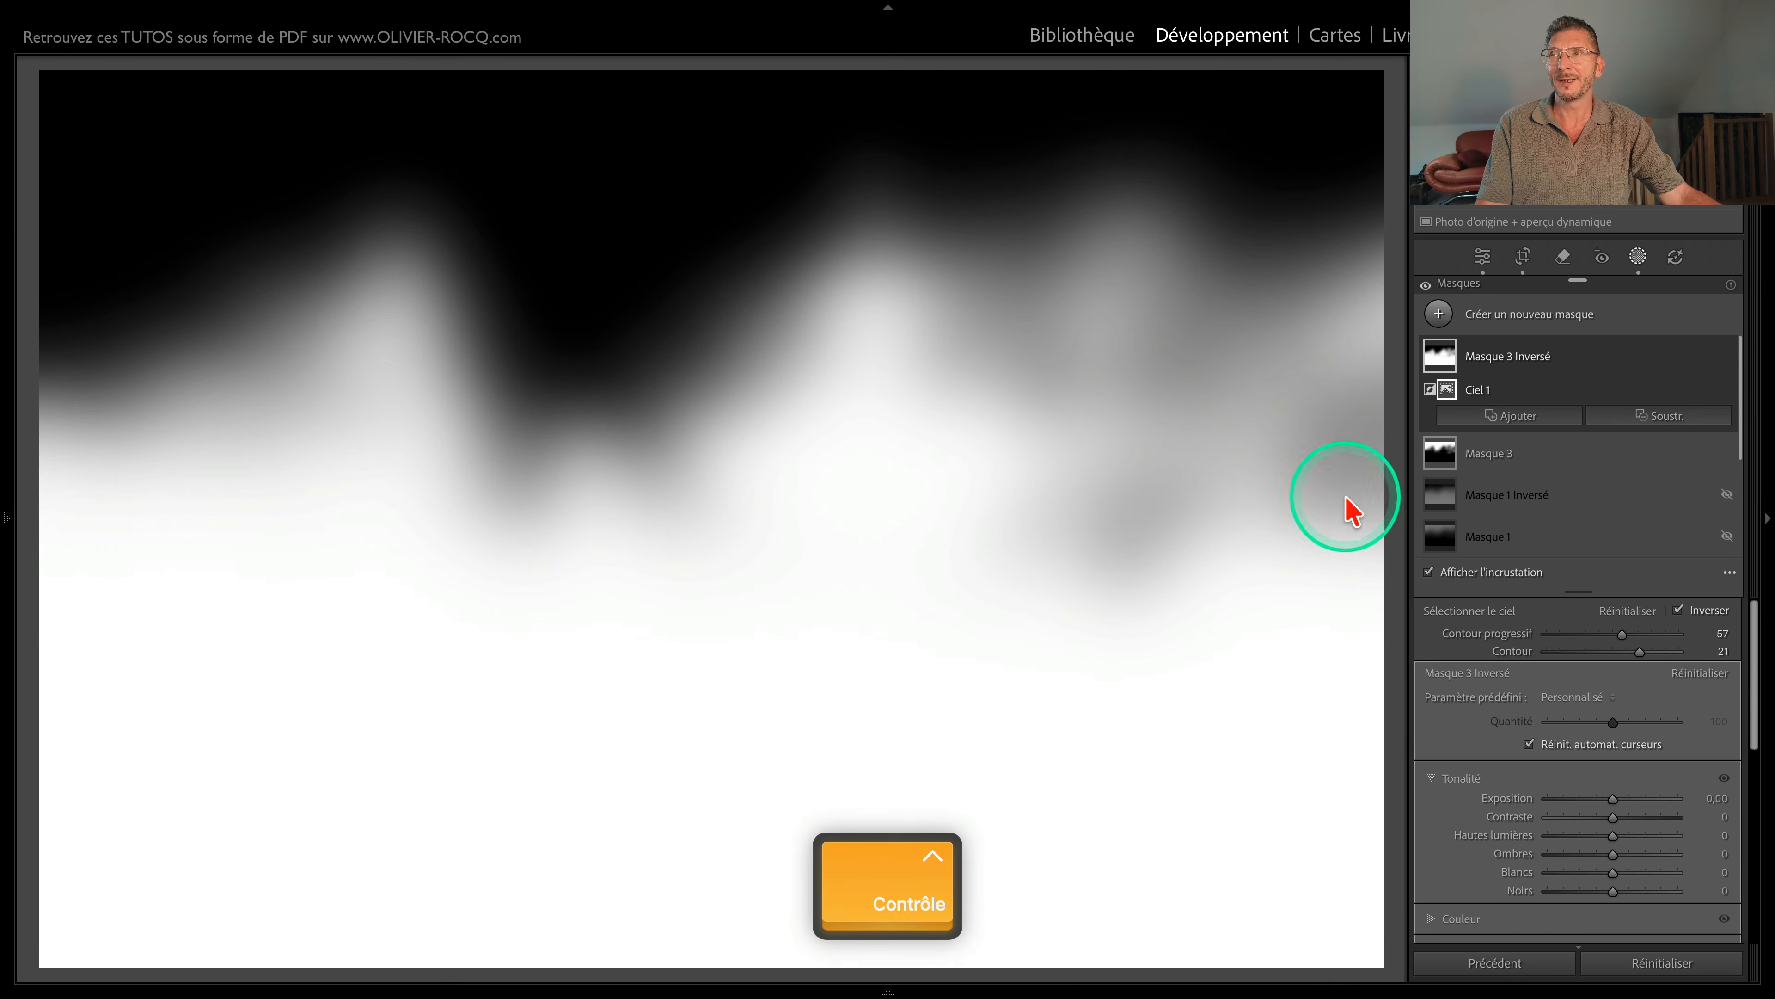
key(o)
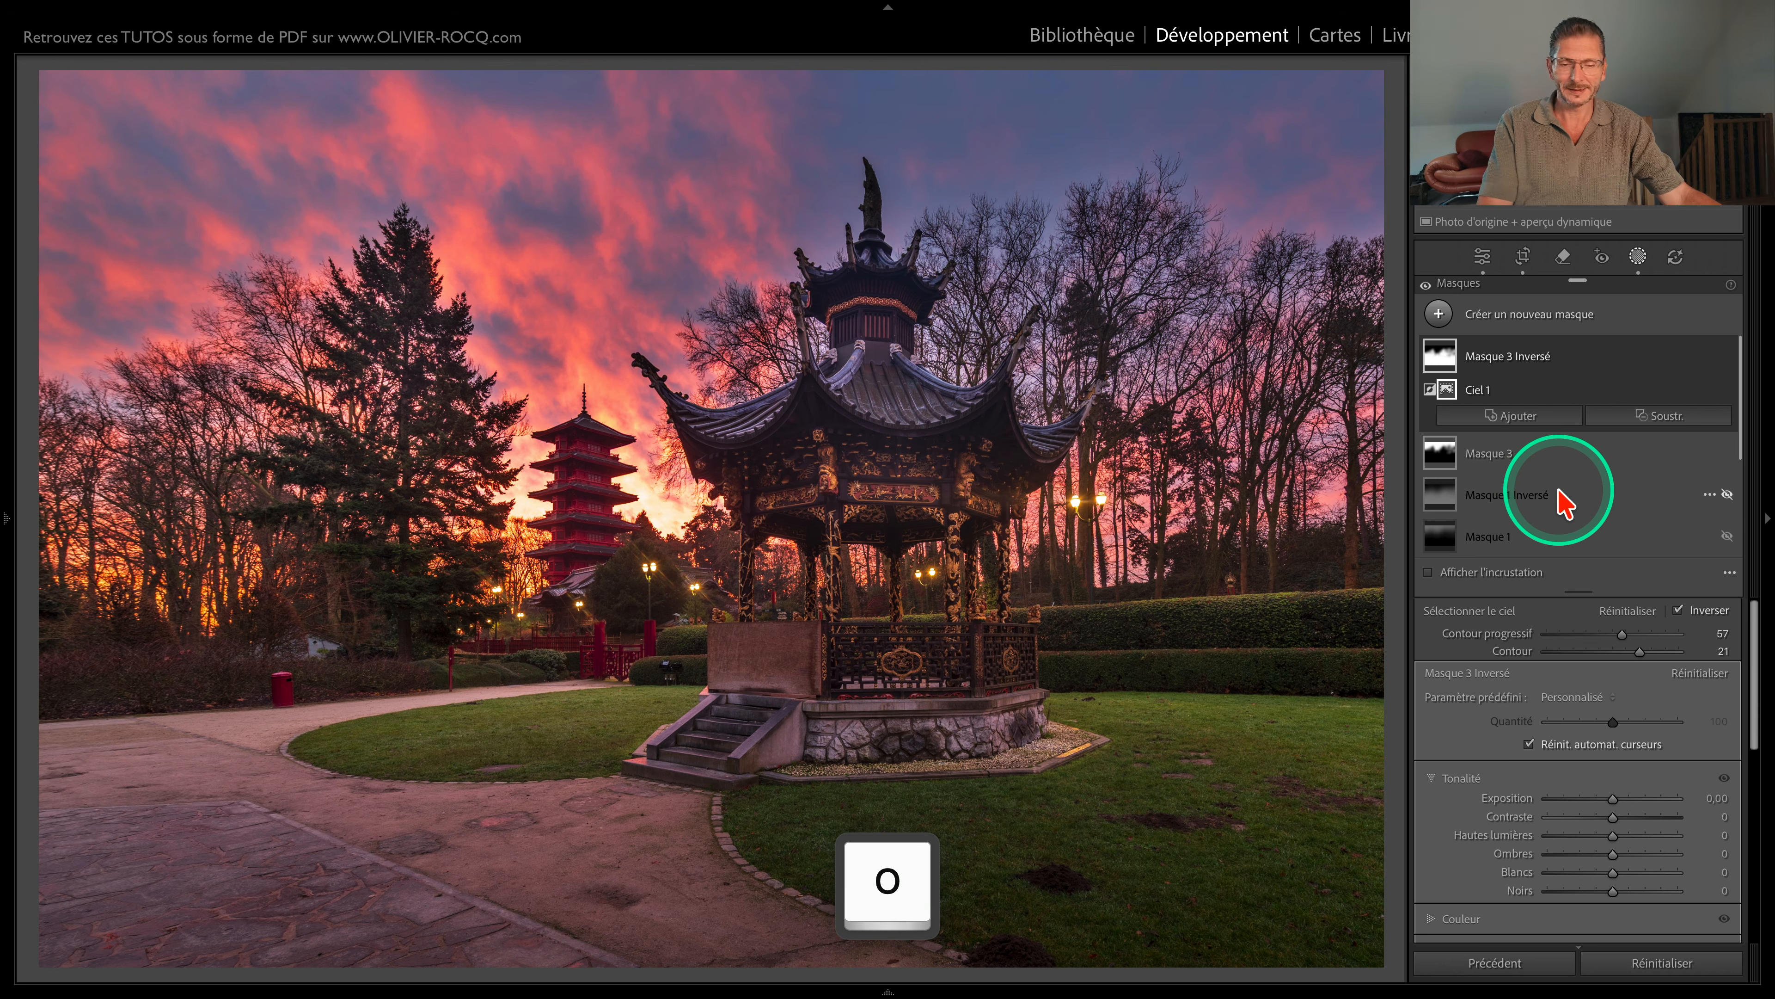
drag(1640, 853, 1644, 852)
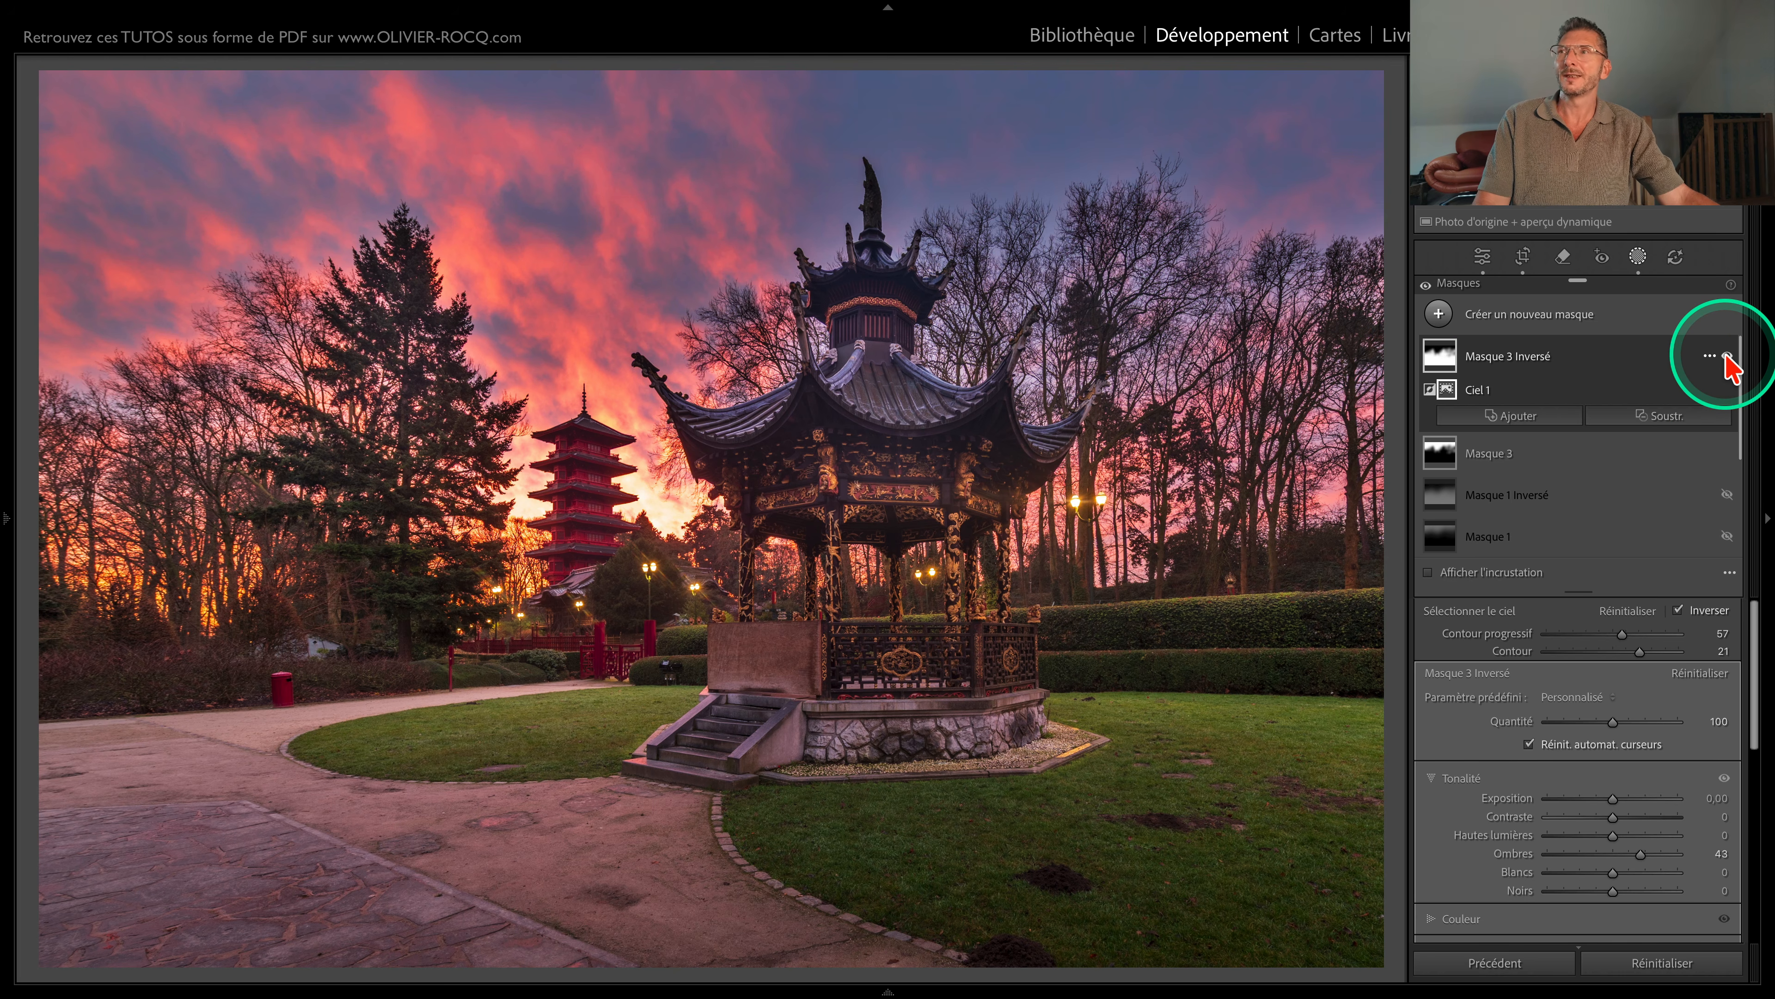
Step: Compare the pagoda photo with Masque 3 and its inverted duplicate hidden and shown in turn
click(1727, 356)
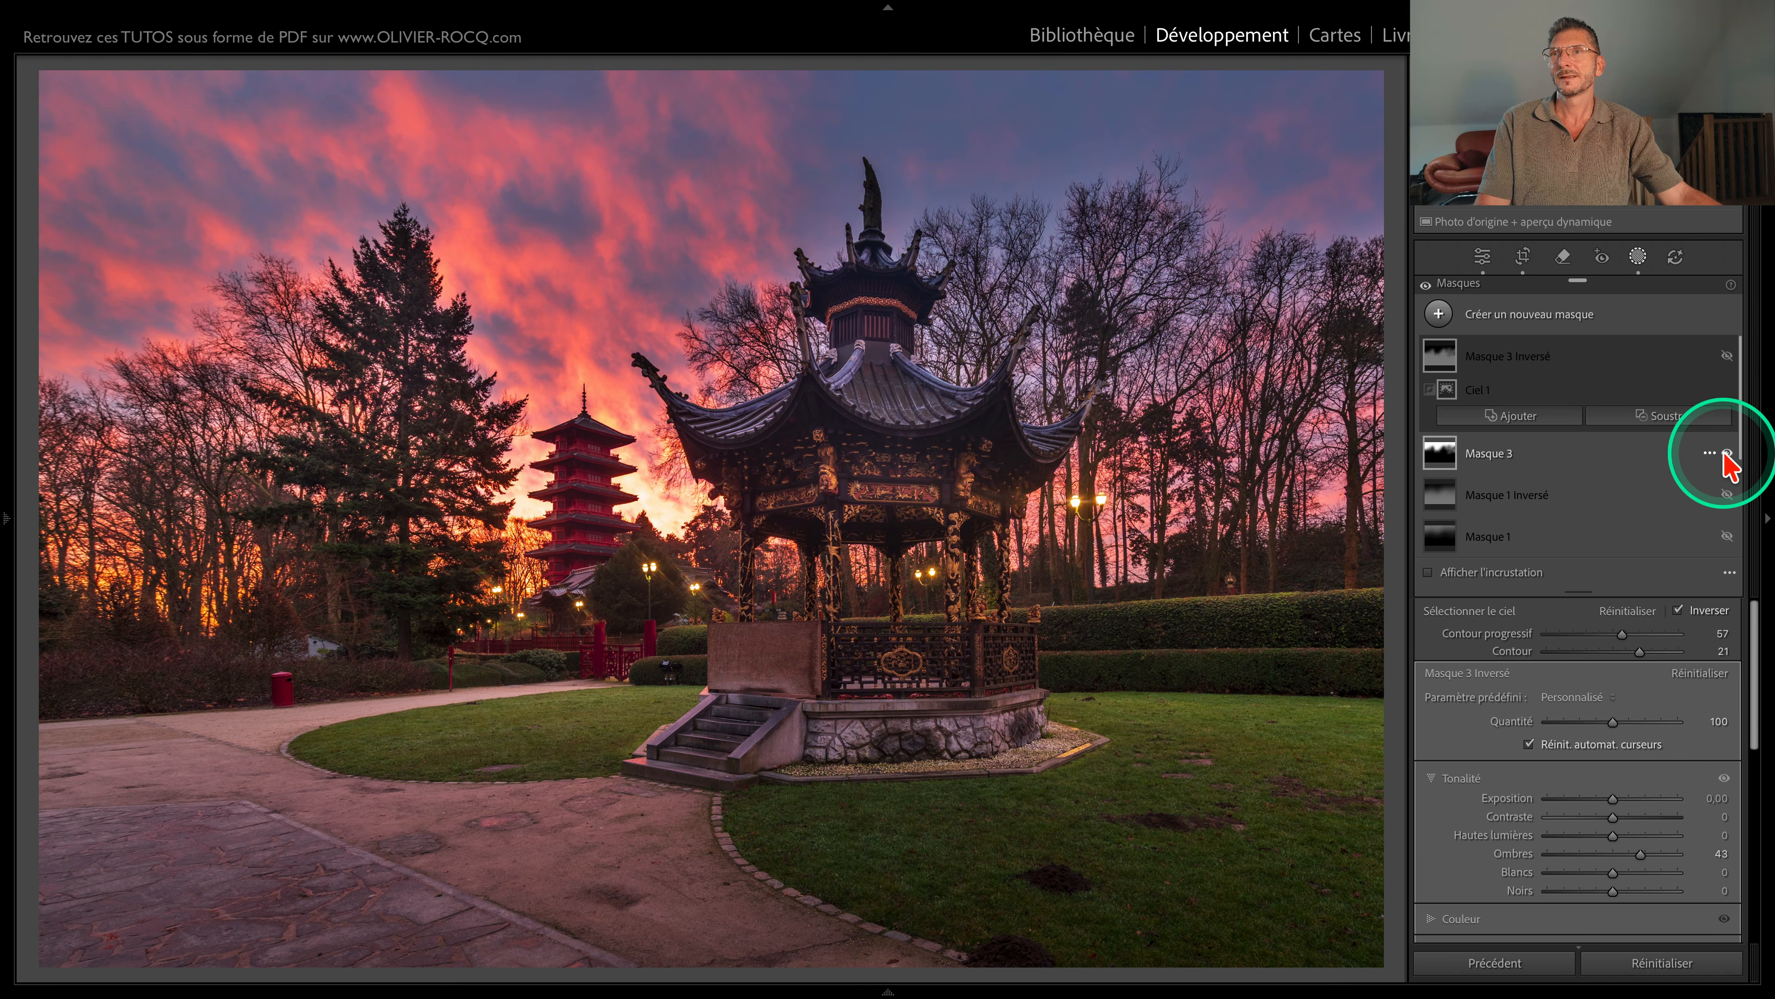
click(1727, 453)
click(1728, 453)
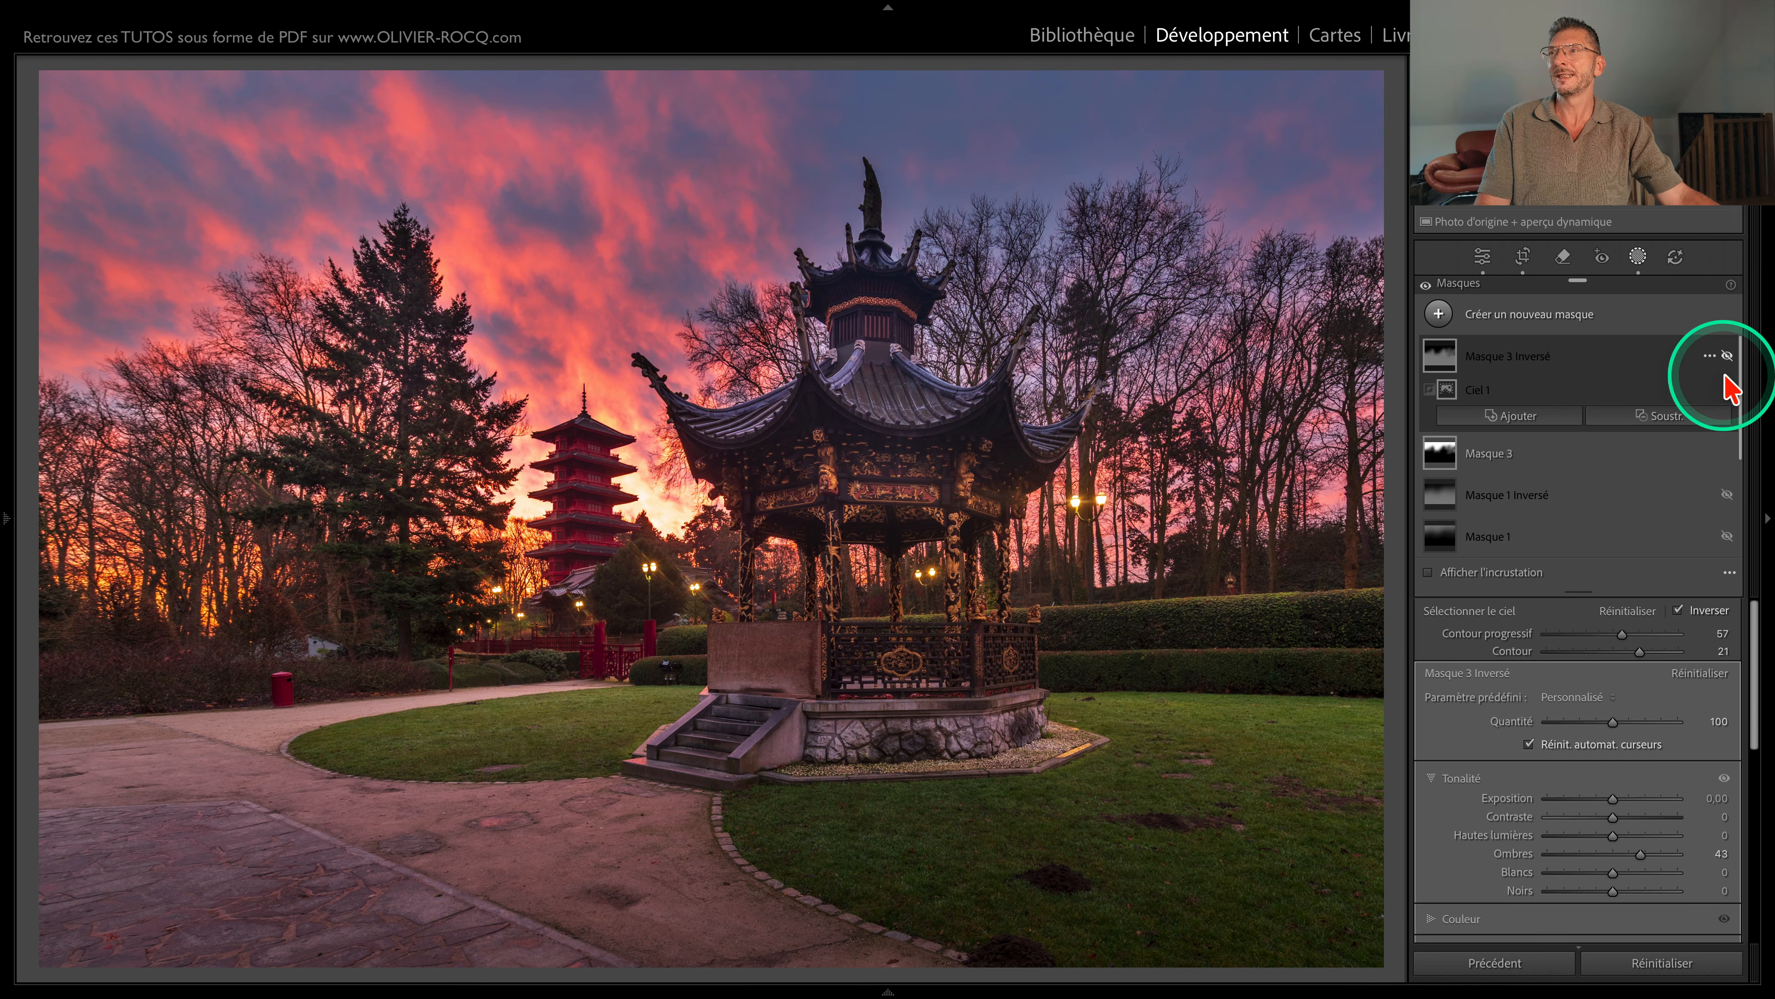
click(1727, 356)
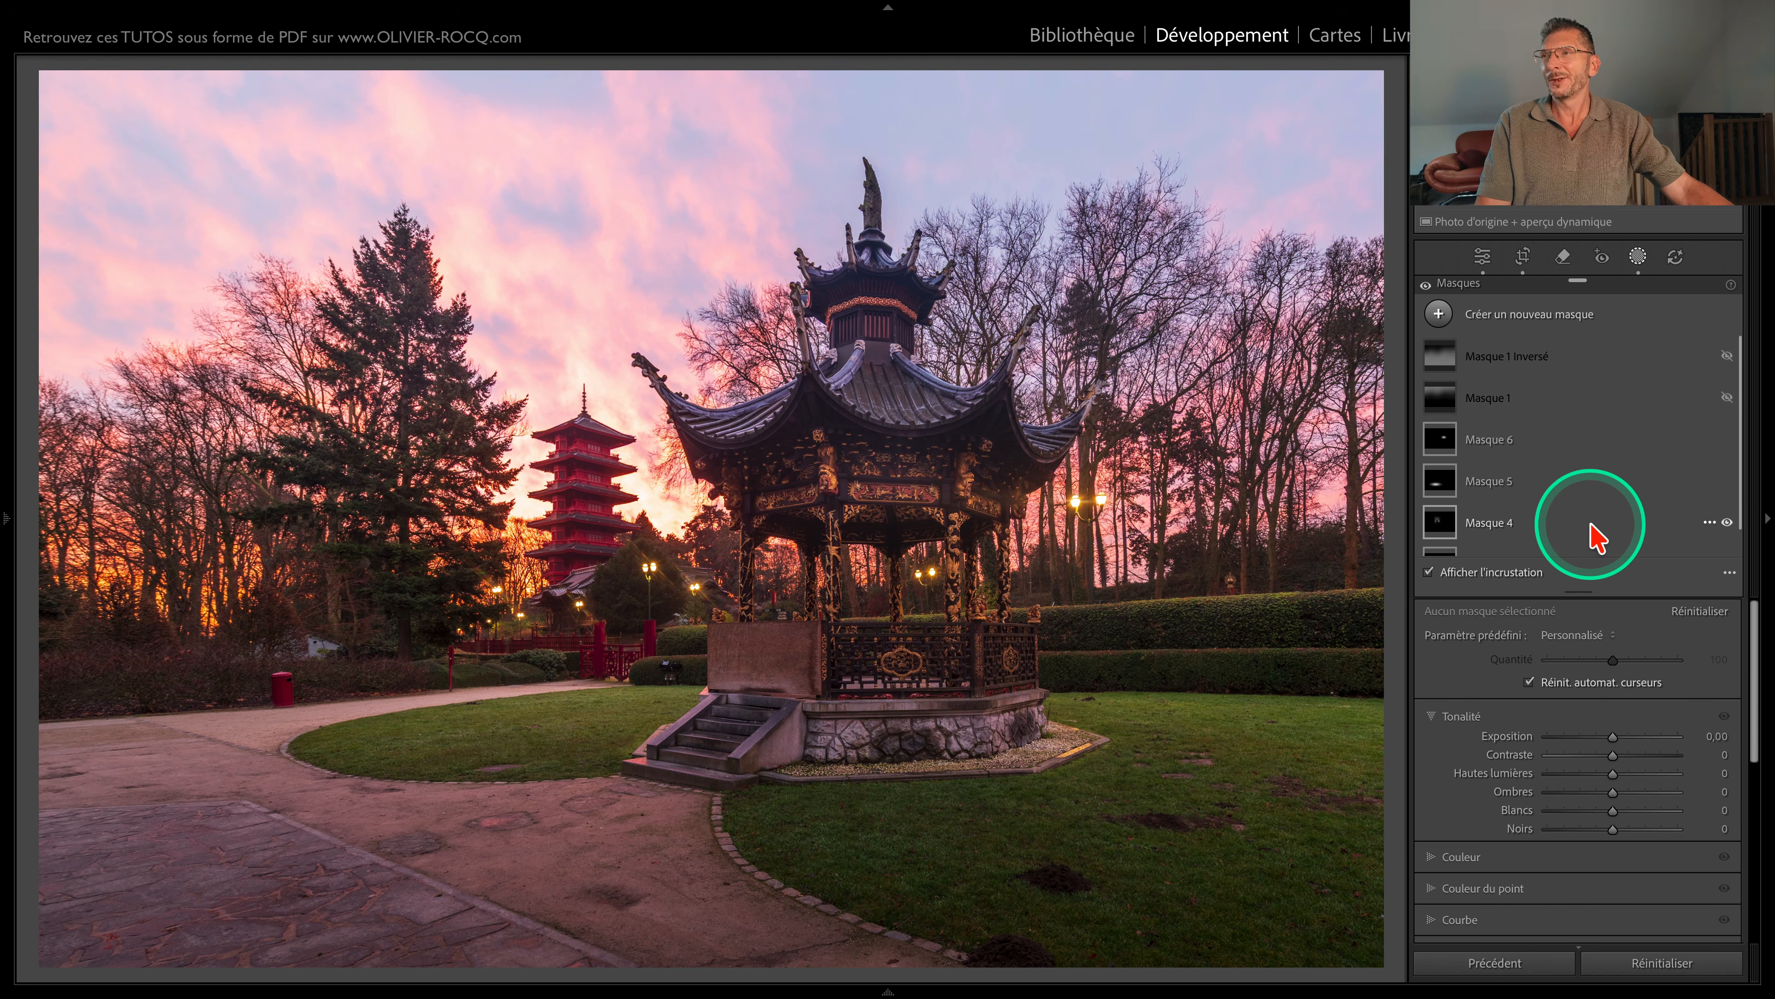
Step: Create a new sky selection mask on the pagoda photo with Hautes lumières at -100 and Exposition at -0.65, checking the branches up close
click(1508, 317)
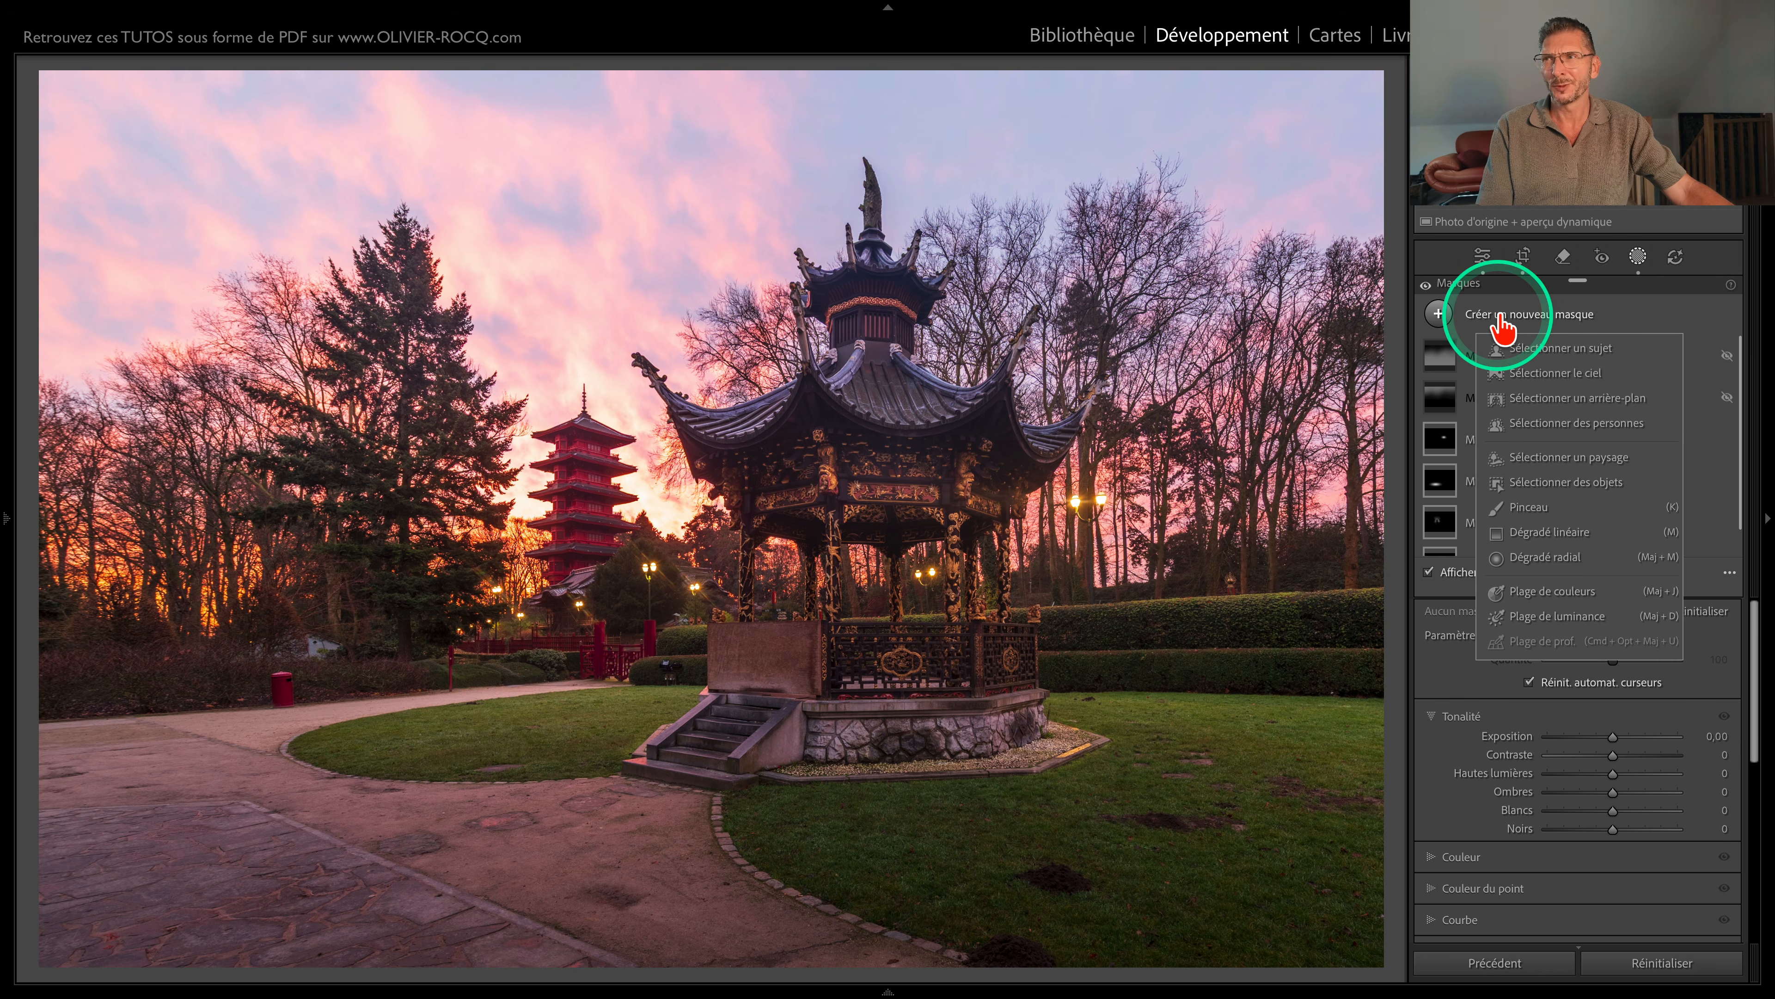
click(1563, 384)
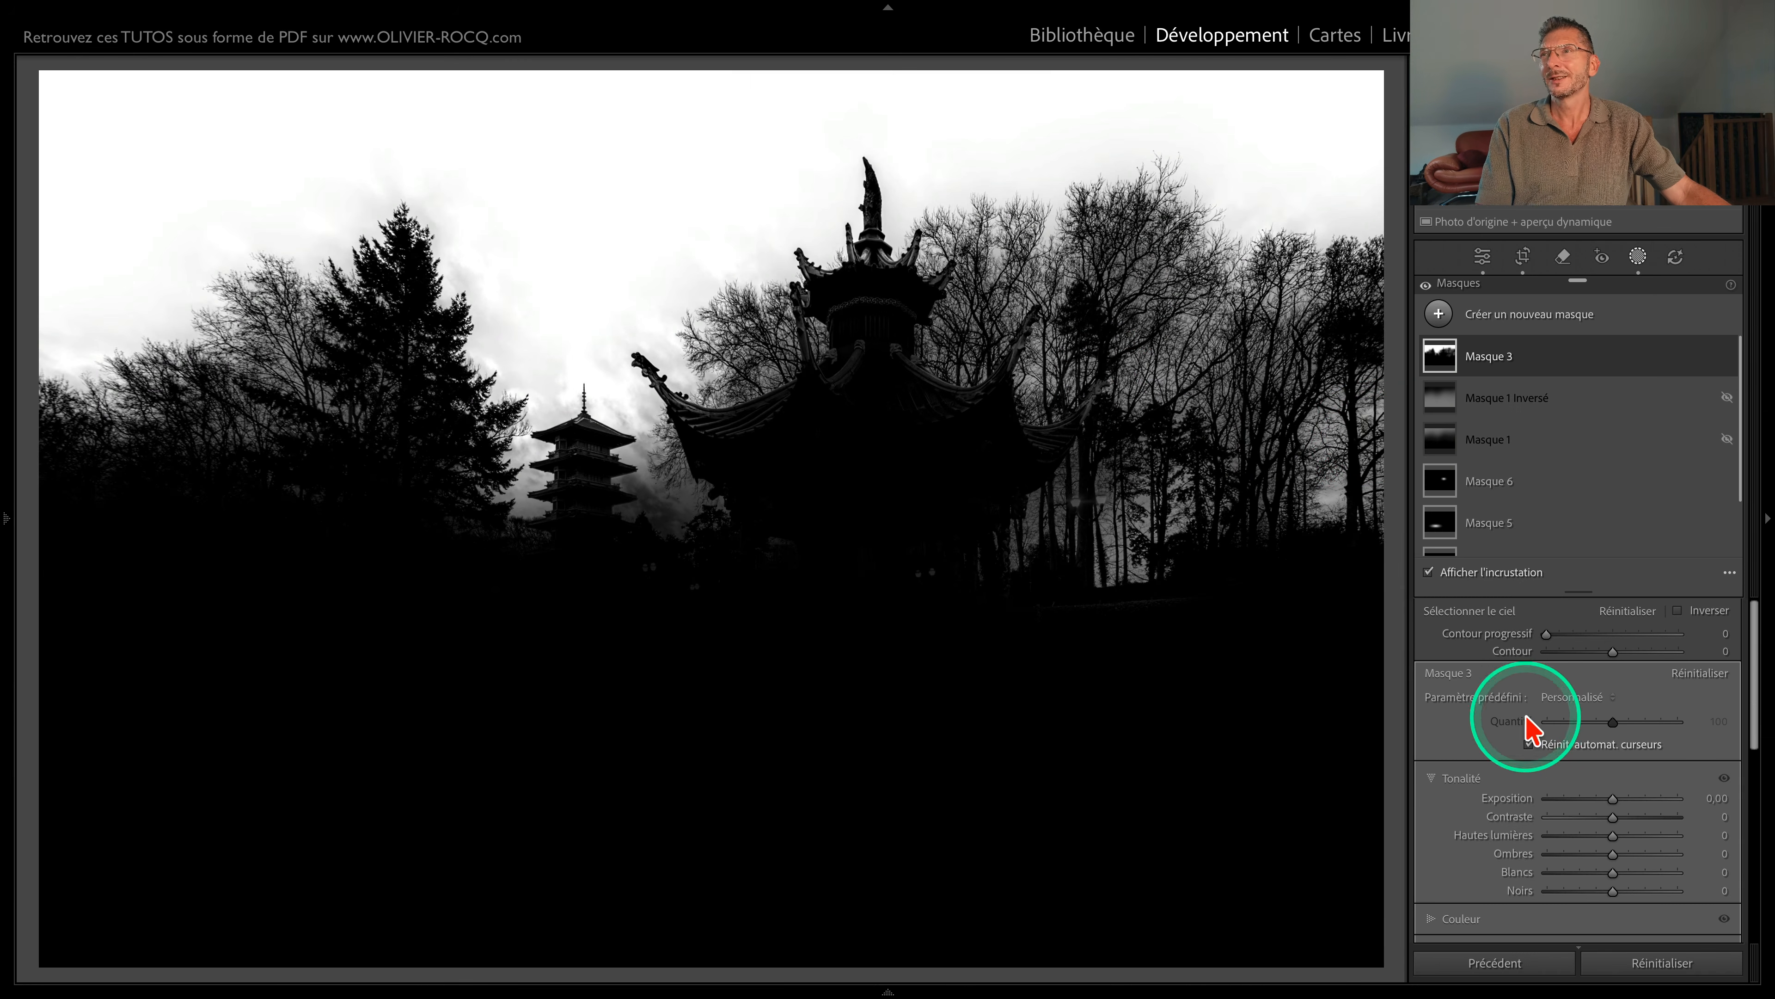
mouse_move(1613, 837)
mouse_down()
mouse_move(1544, 840)
mouse_move(1601, 804)
mouse_up()
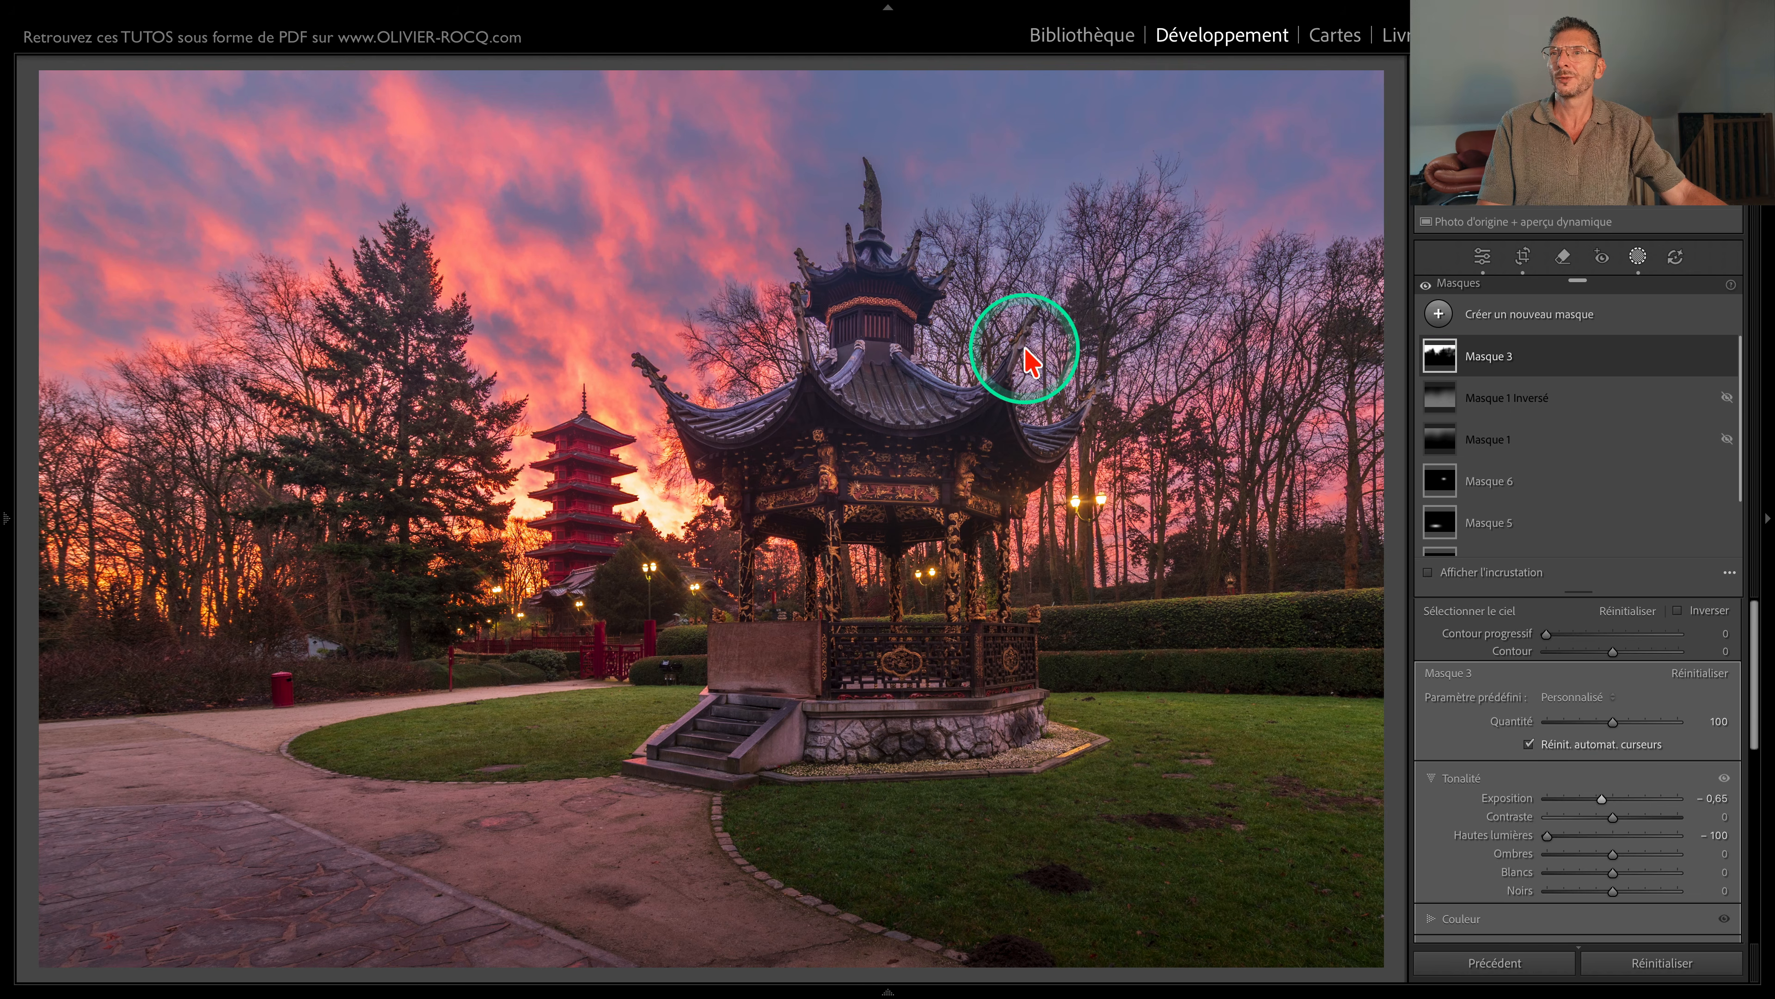
click(1728, 356)
click(1728, 356)
key(z)
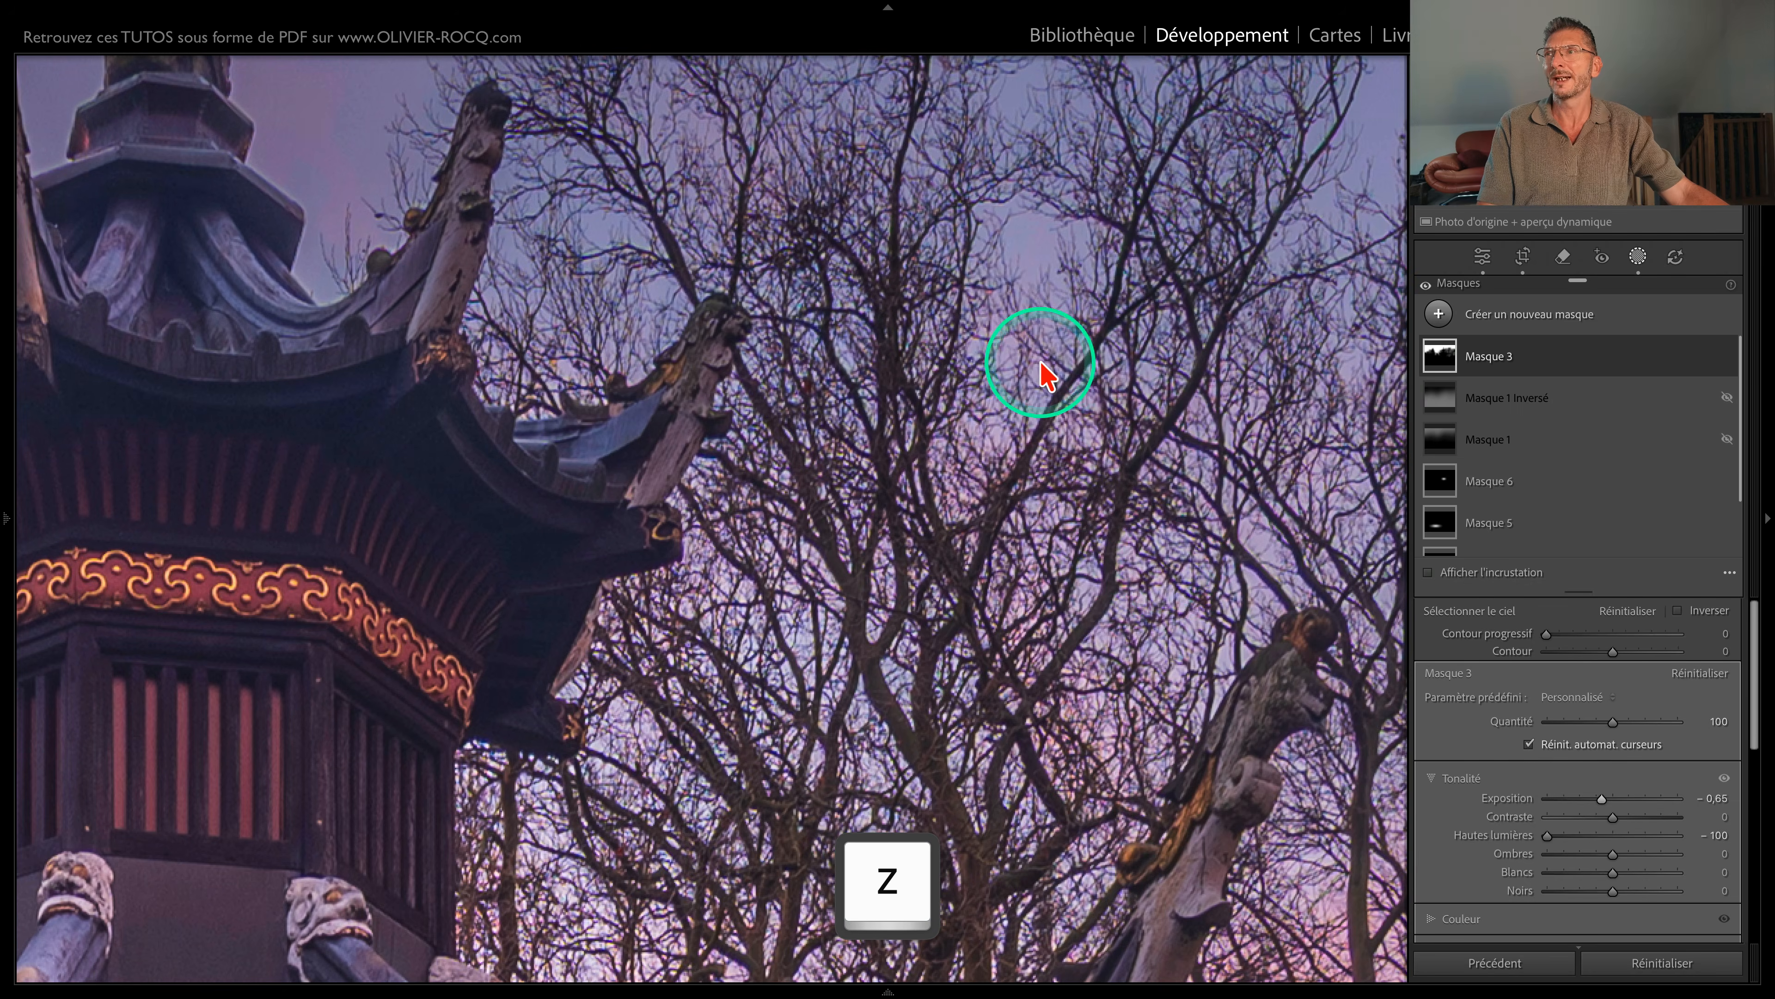
key(z)
Step: Set the Ciel 1 selection's Contour to 8 and Contour progressif to 48, comparing the photo with the mask hidden and shown
click(1503, 357)
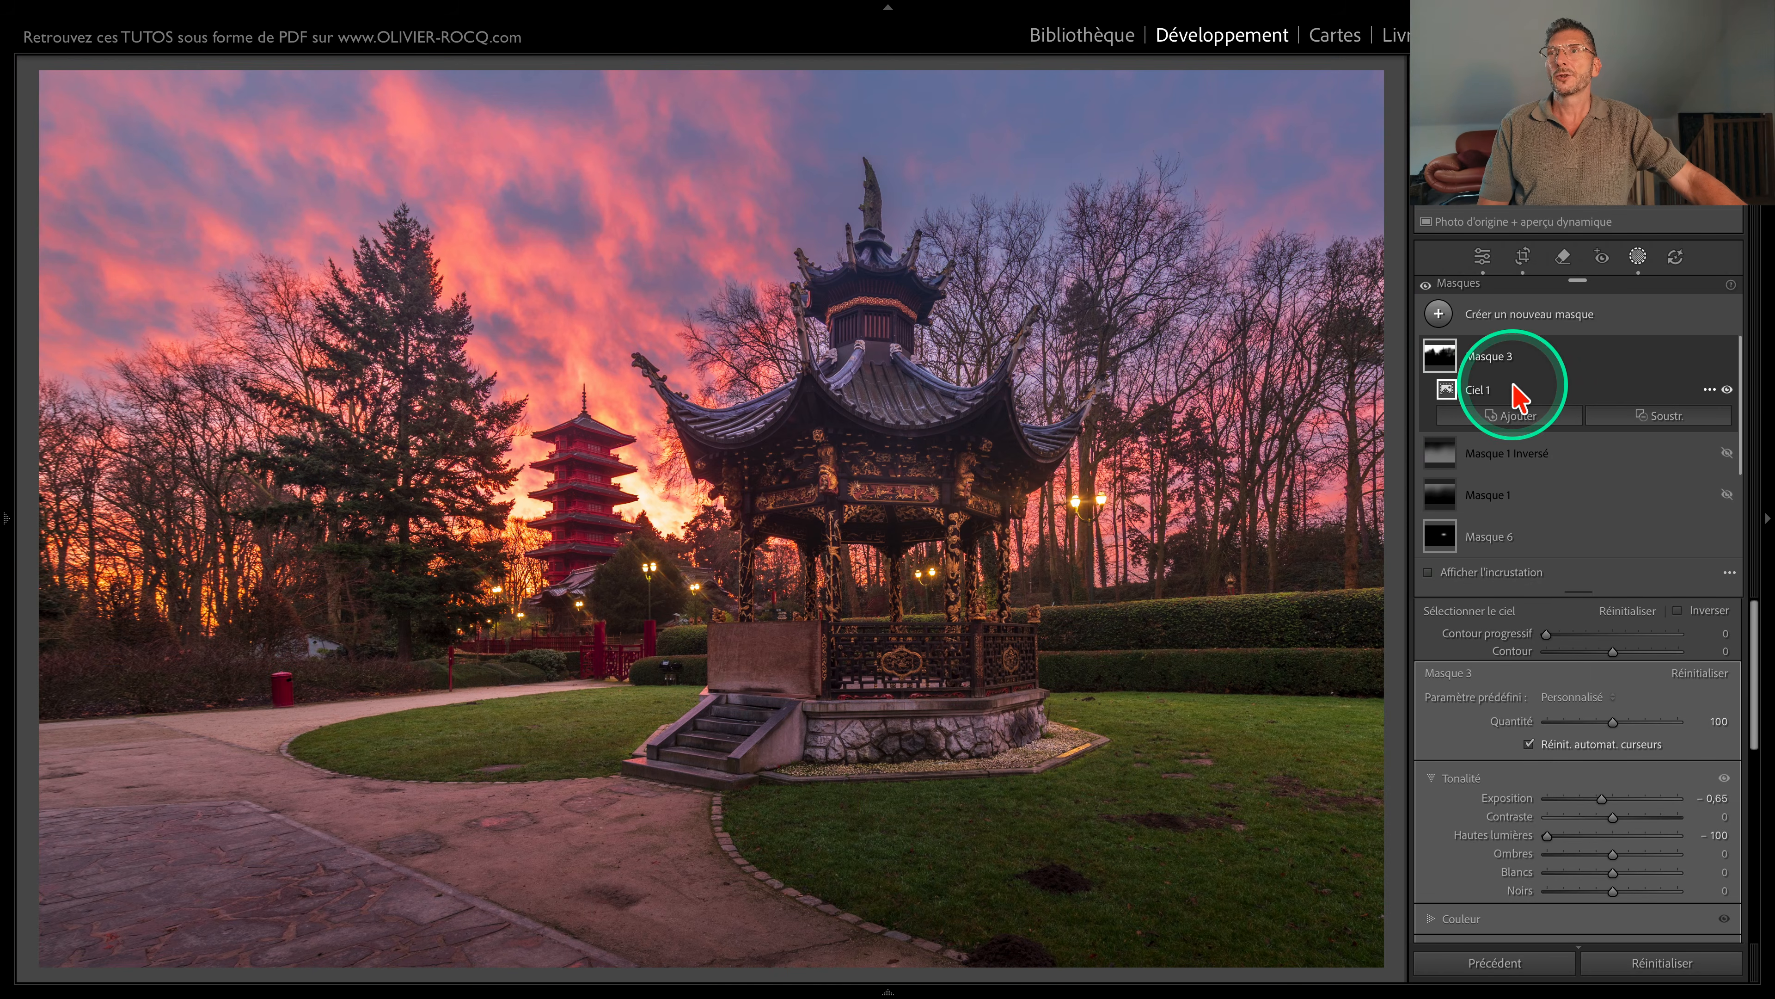
mouse_move(1613, 651)
mouse_down()
mouse_move(1695, 659)
mouse_move(1516, 651)
mouse_move(1622, 656)
mouse_up()
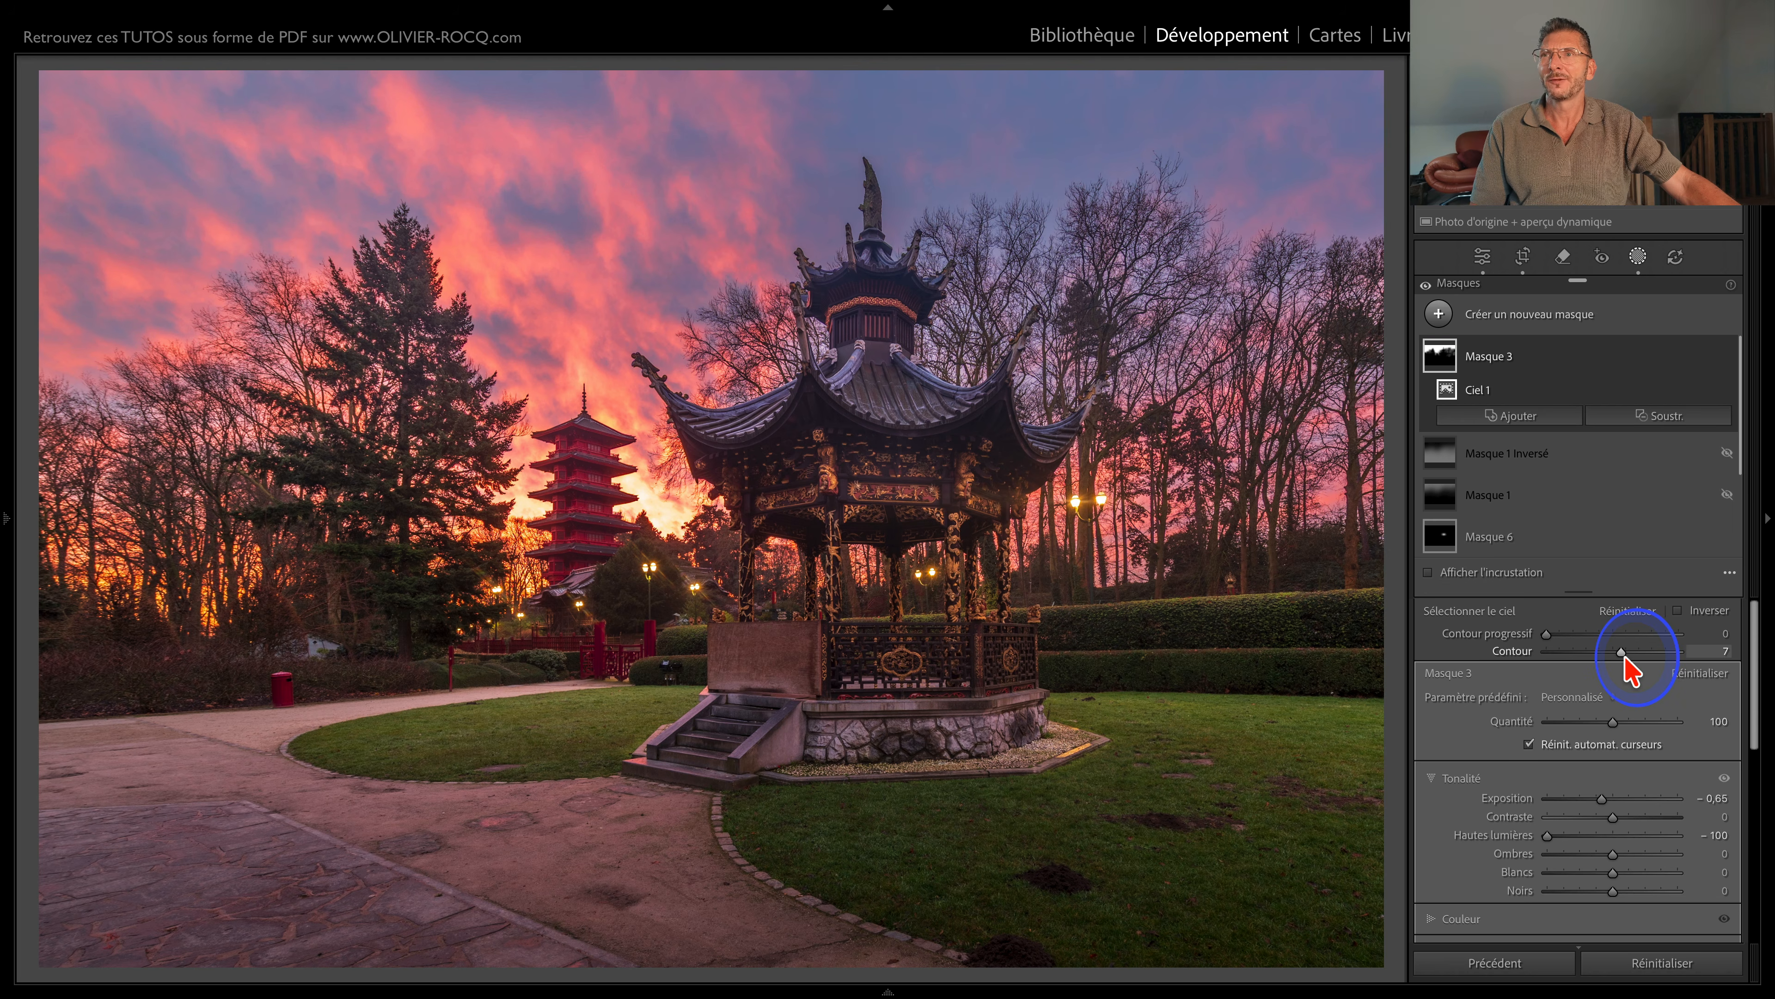
drag(1546, 634, 1614, 644)
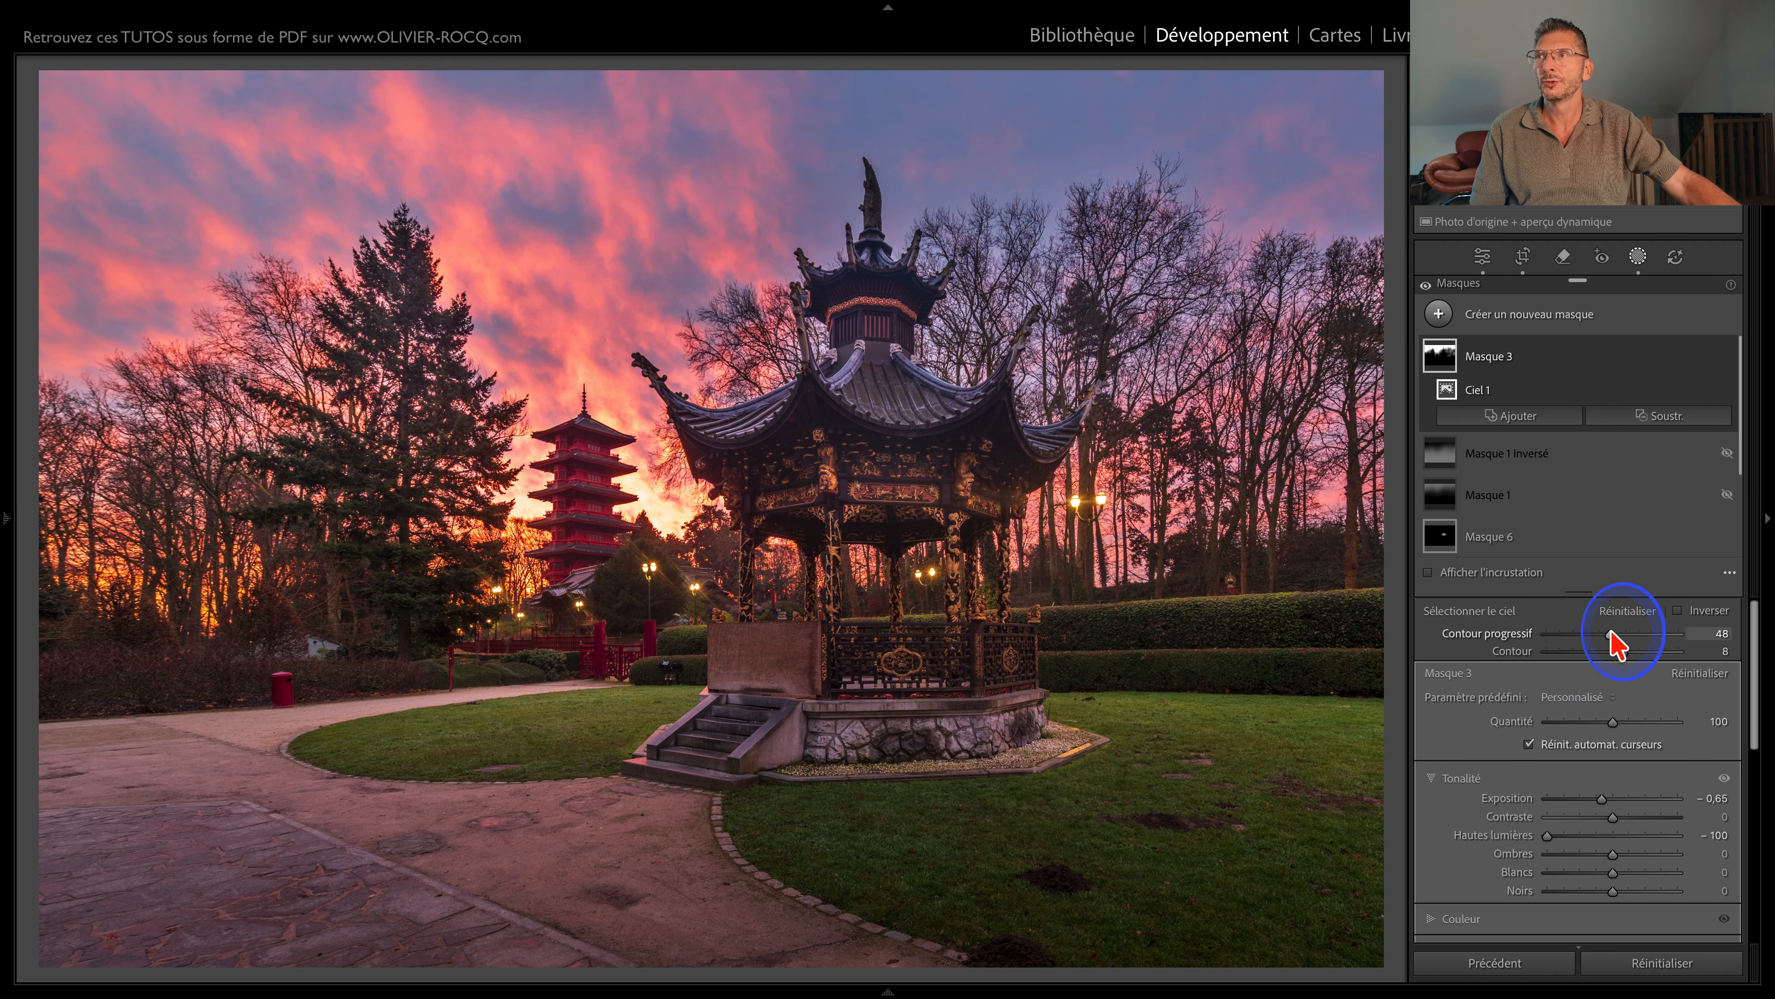
click(1727, 356)
click(1728, 356)
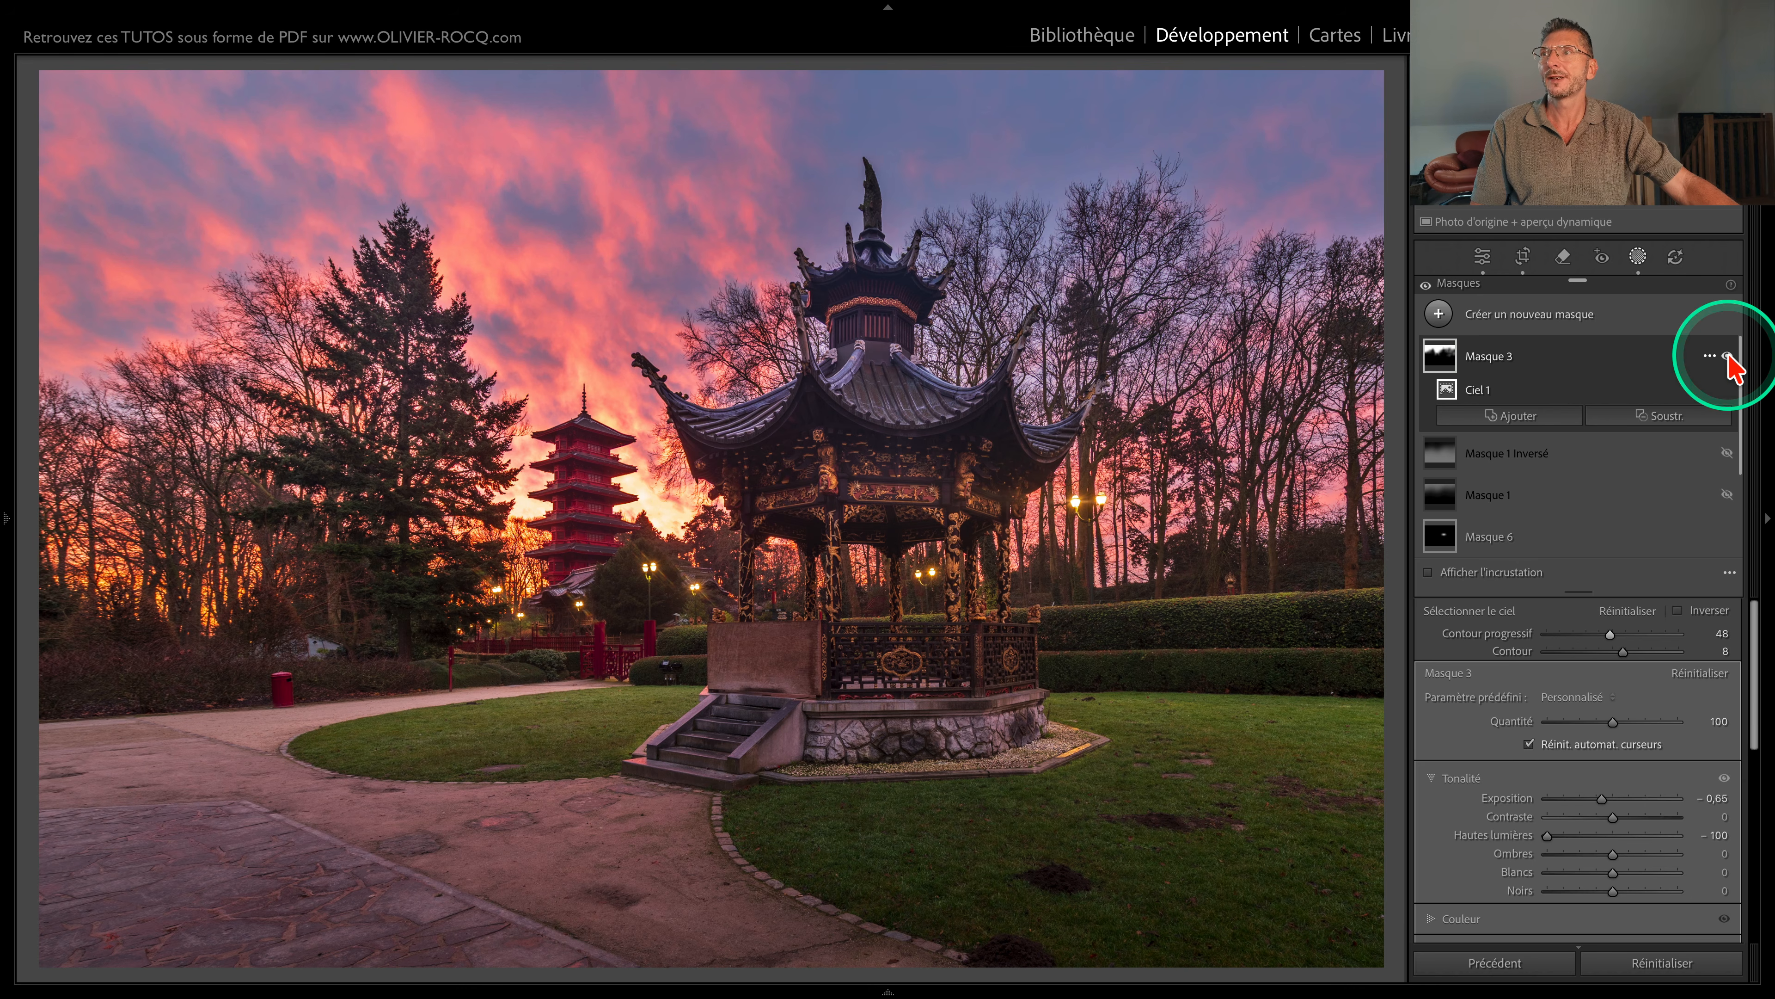
click(1728, 356)
click(1728, 356)
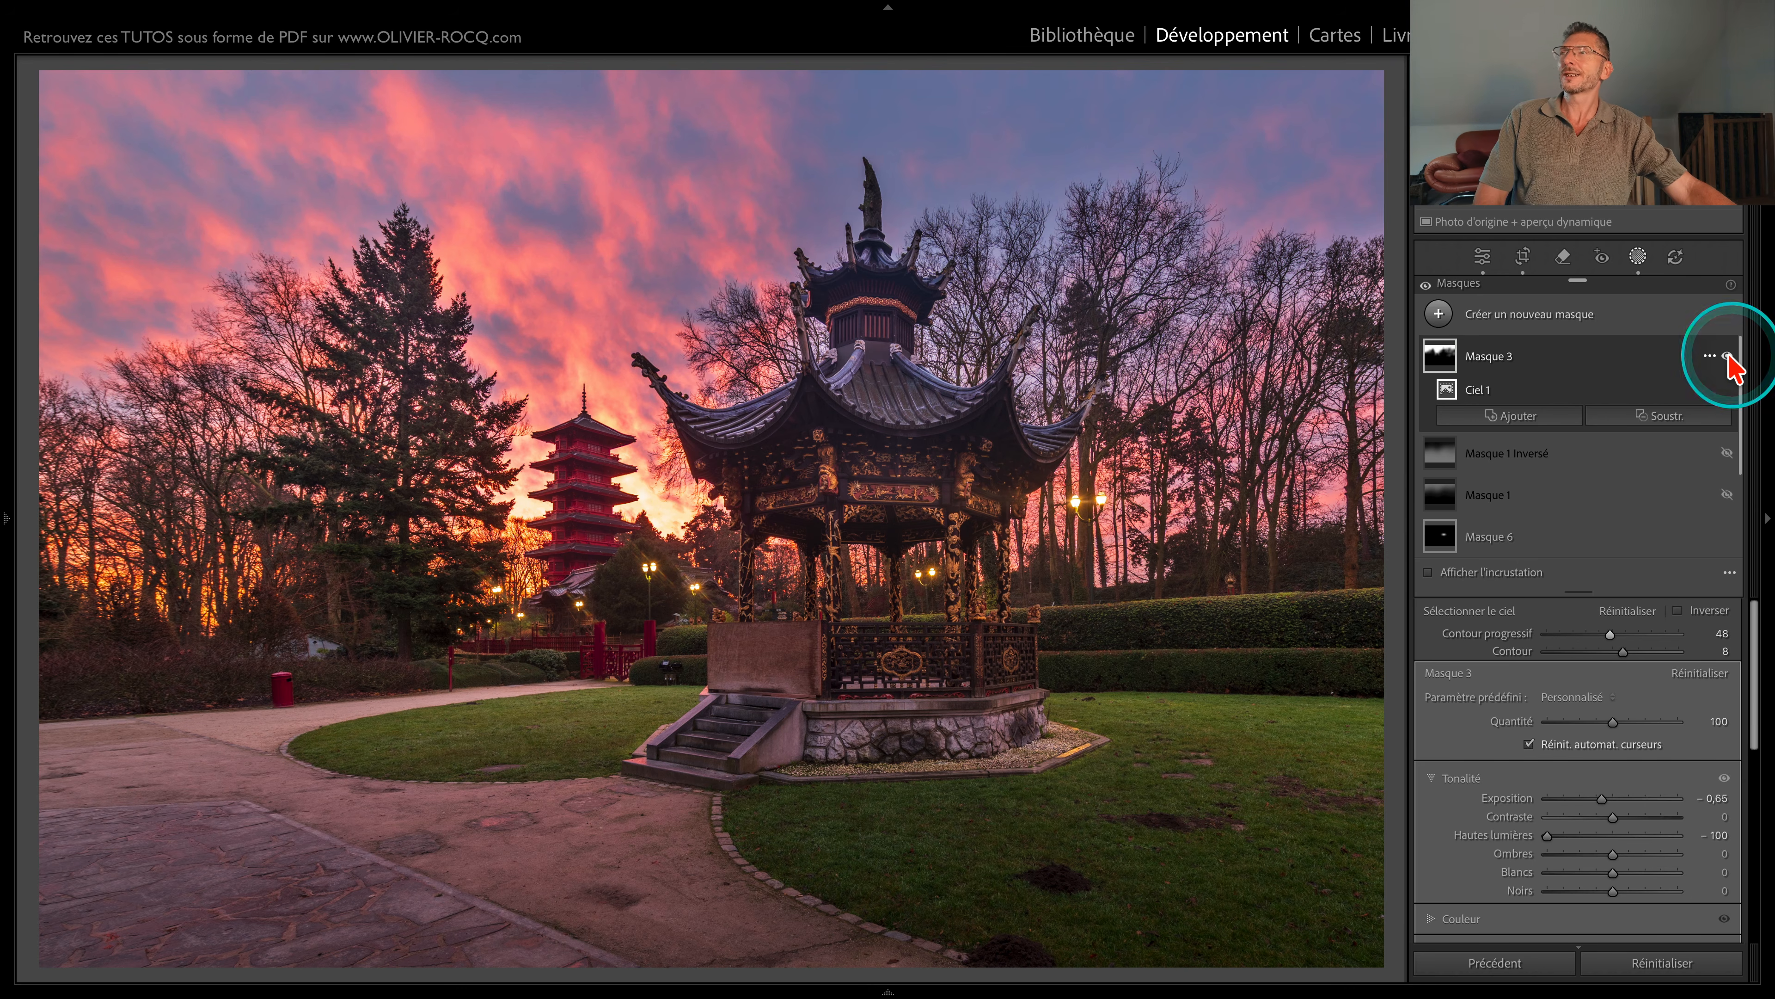
Step: Add a second sky selection to Masque 3 and try Contour progressif at 100 with Contour at 9
click(1513, 416)
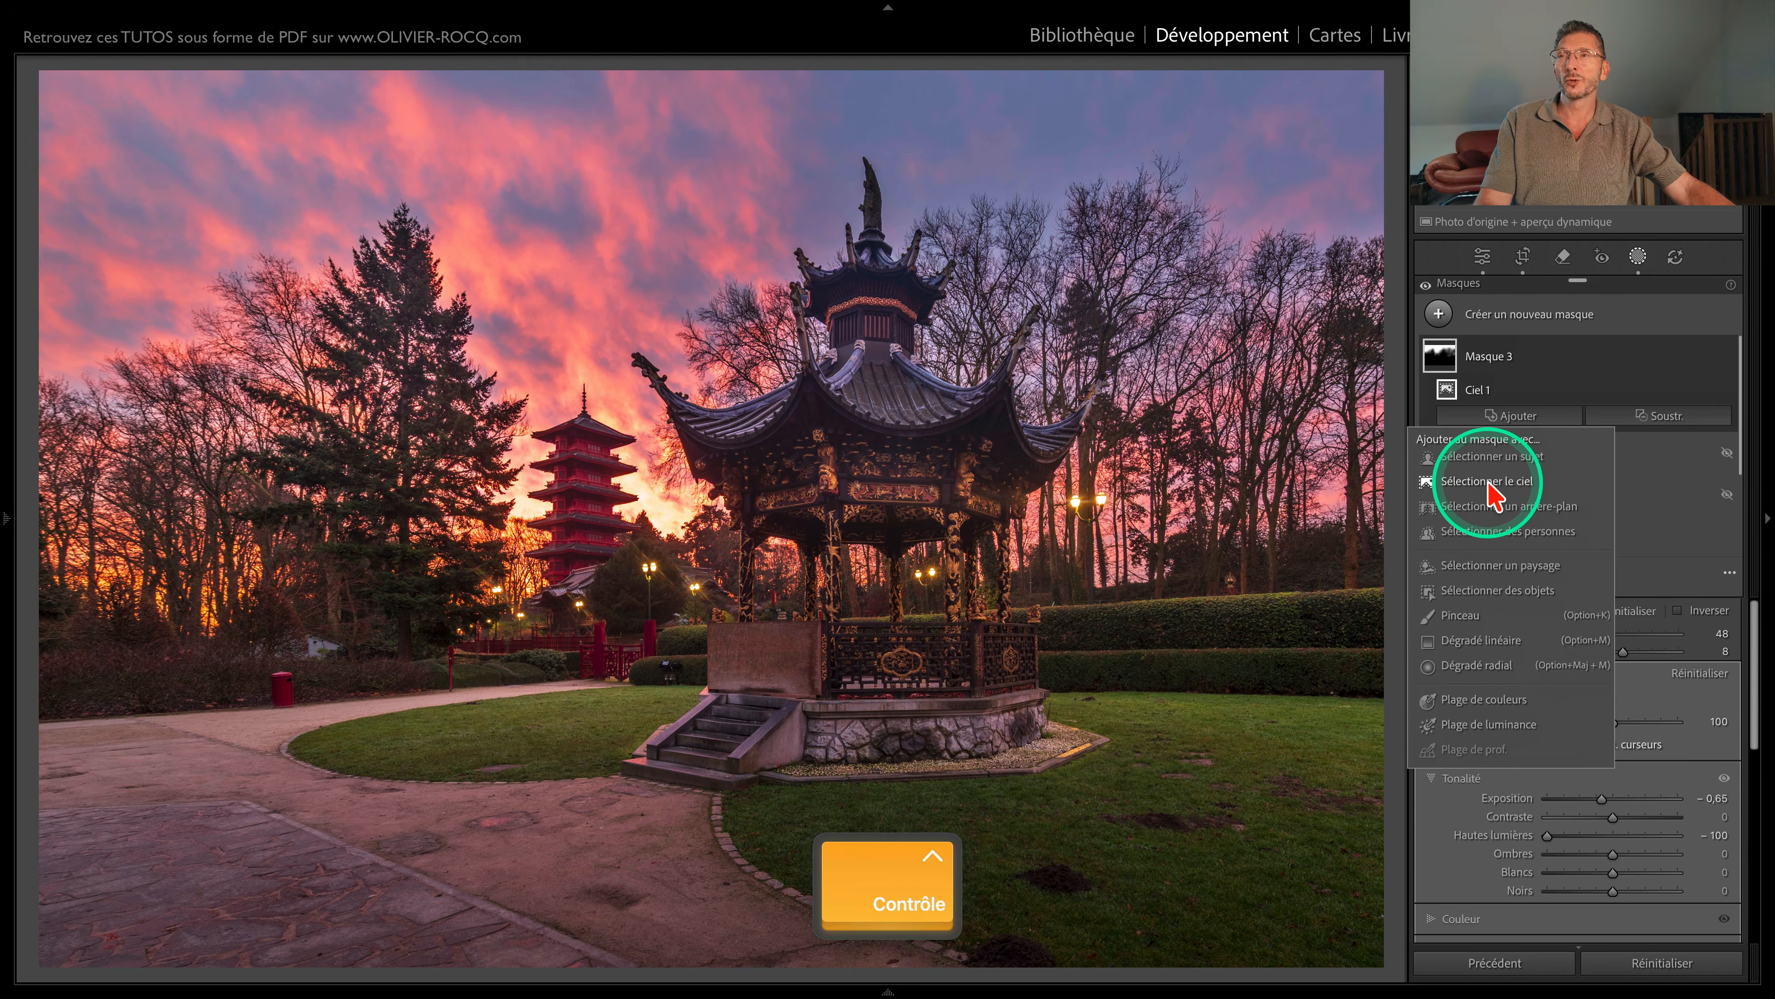
click(1489, 483)
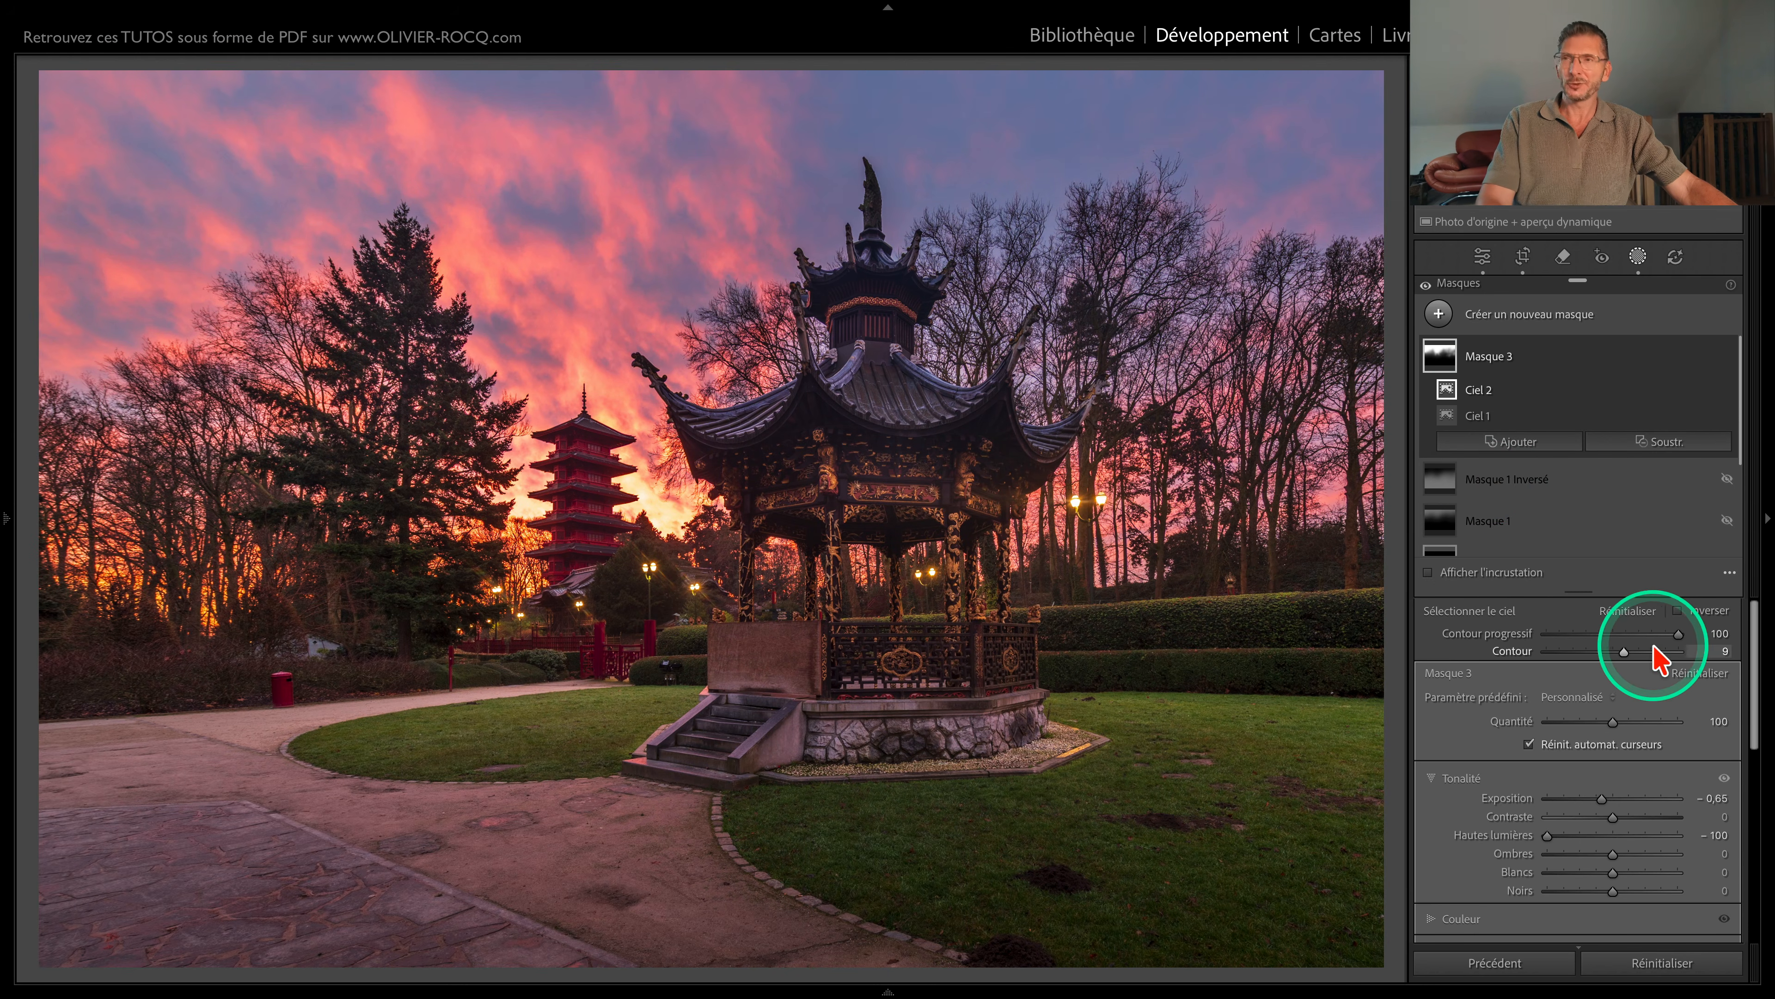
key(ctrl)
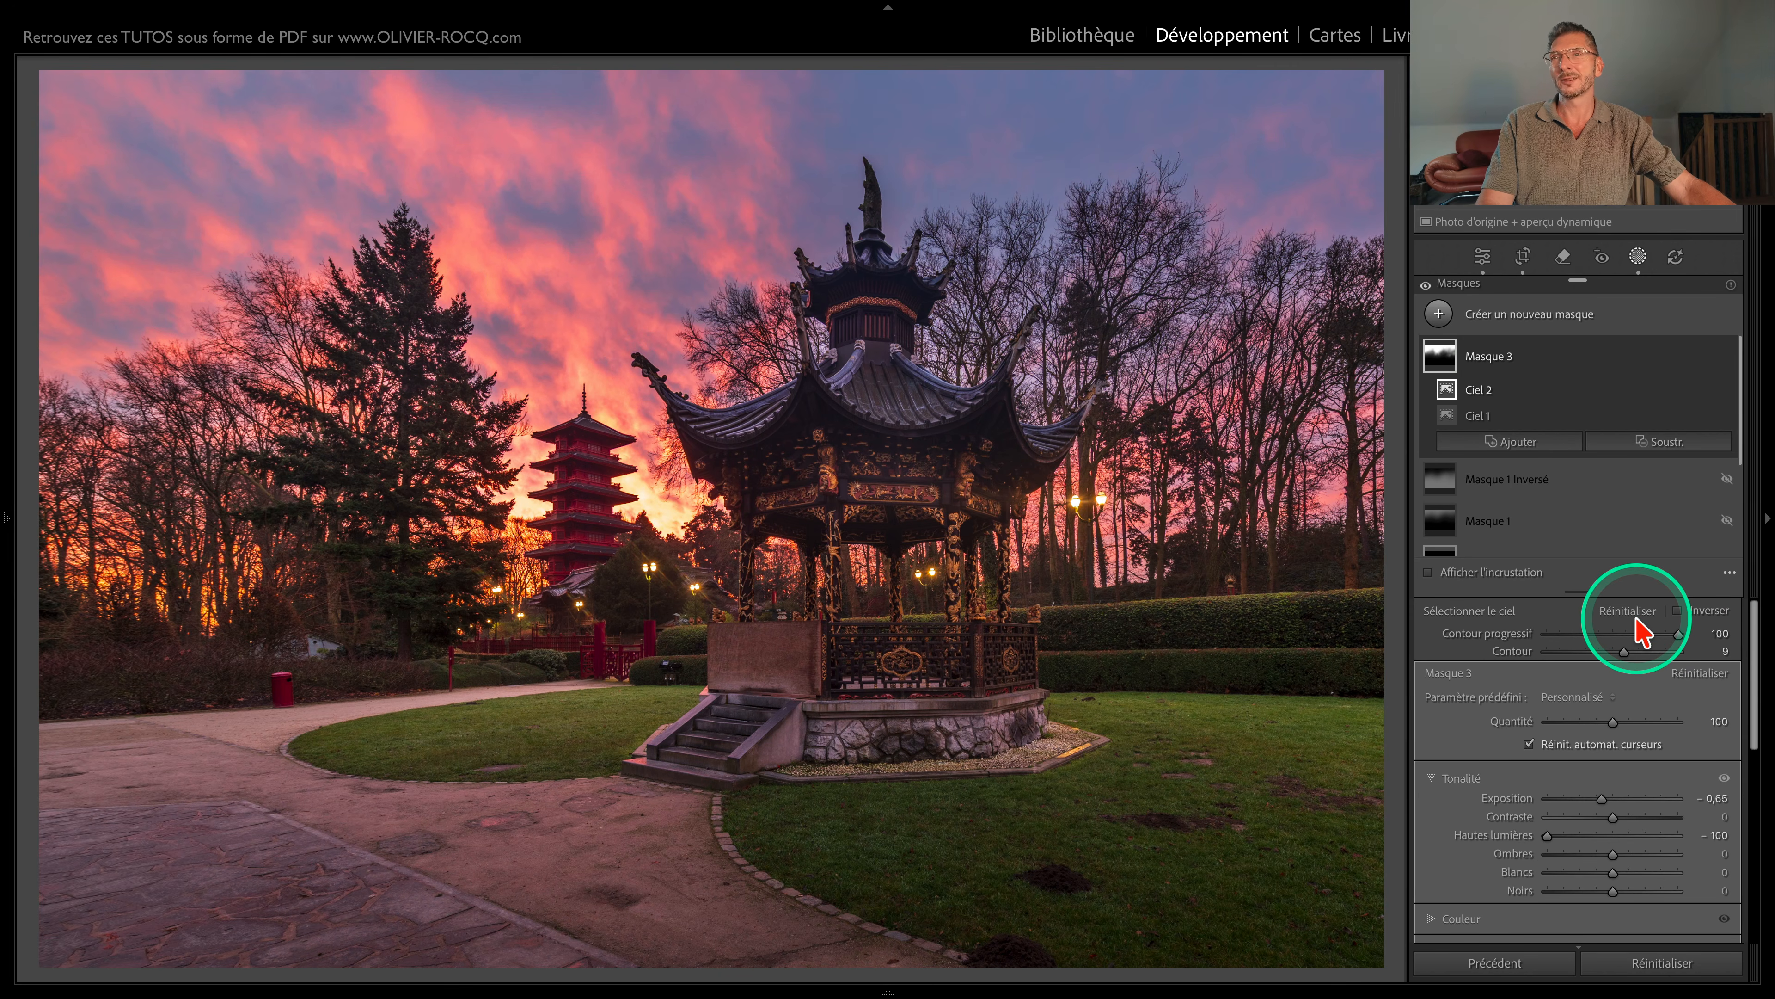
Step: Reset Ciel 2's contour settings, set Contour to 26 and Contour progressif to 10, and compare the photo with Masque 3 hidden and shown
click(1630, 613)
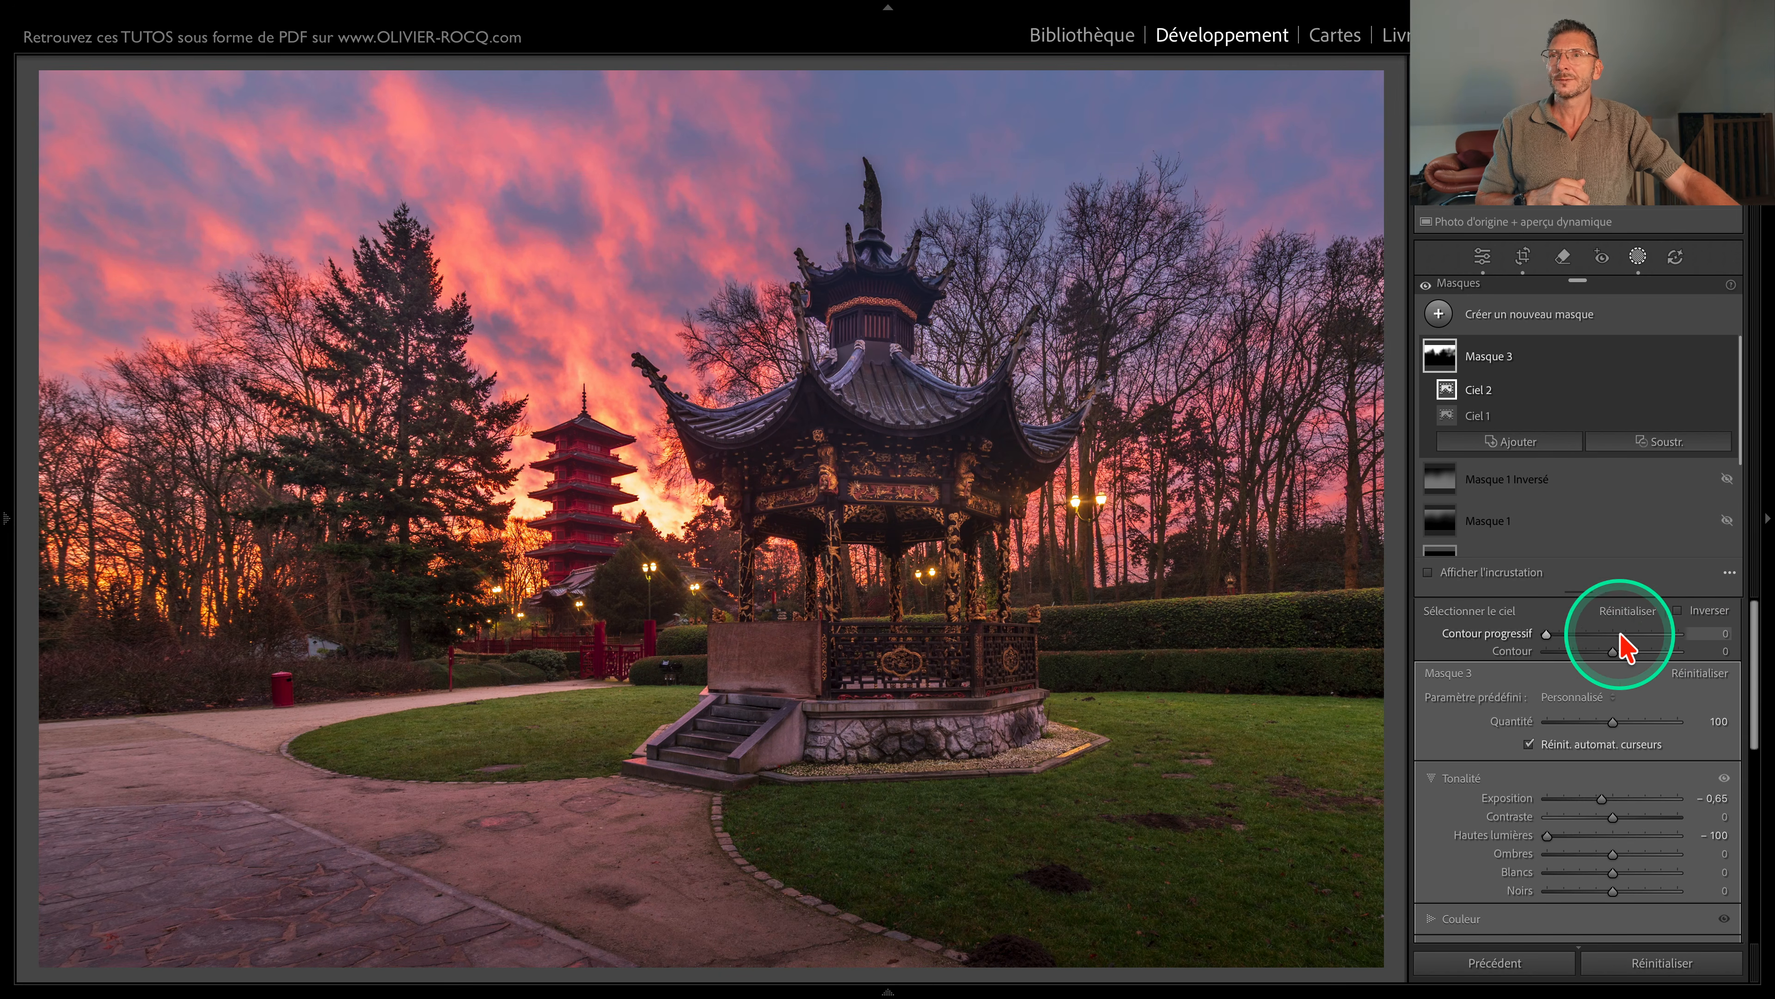
drag(1612, 654, 1558, 633)
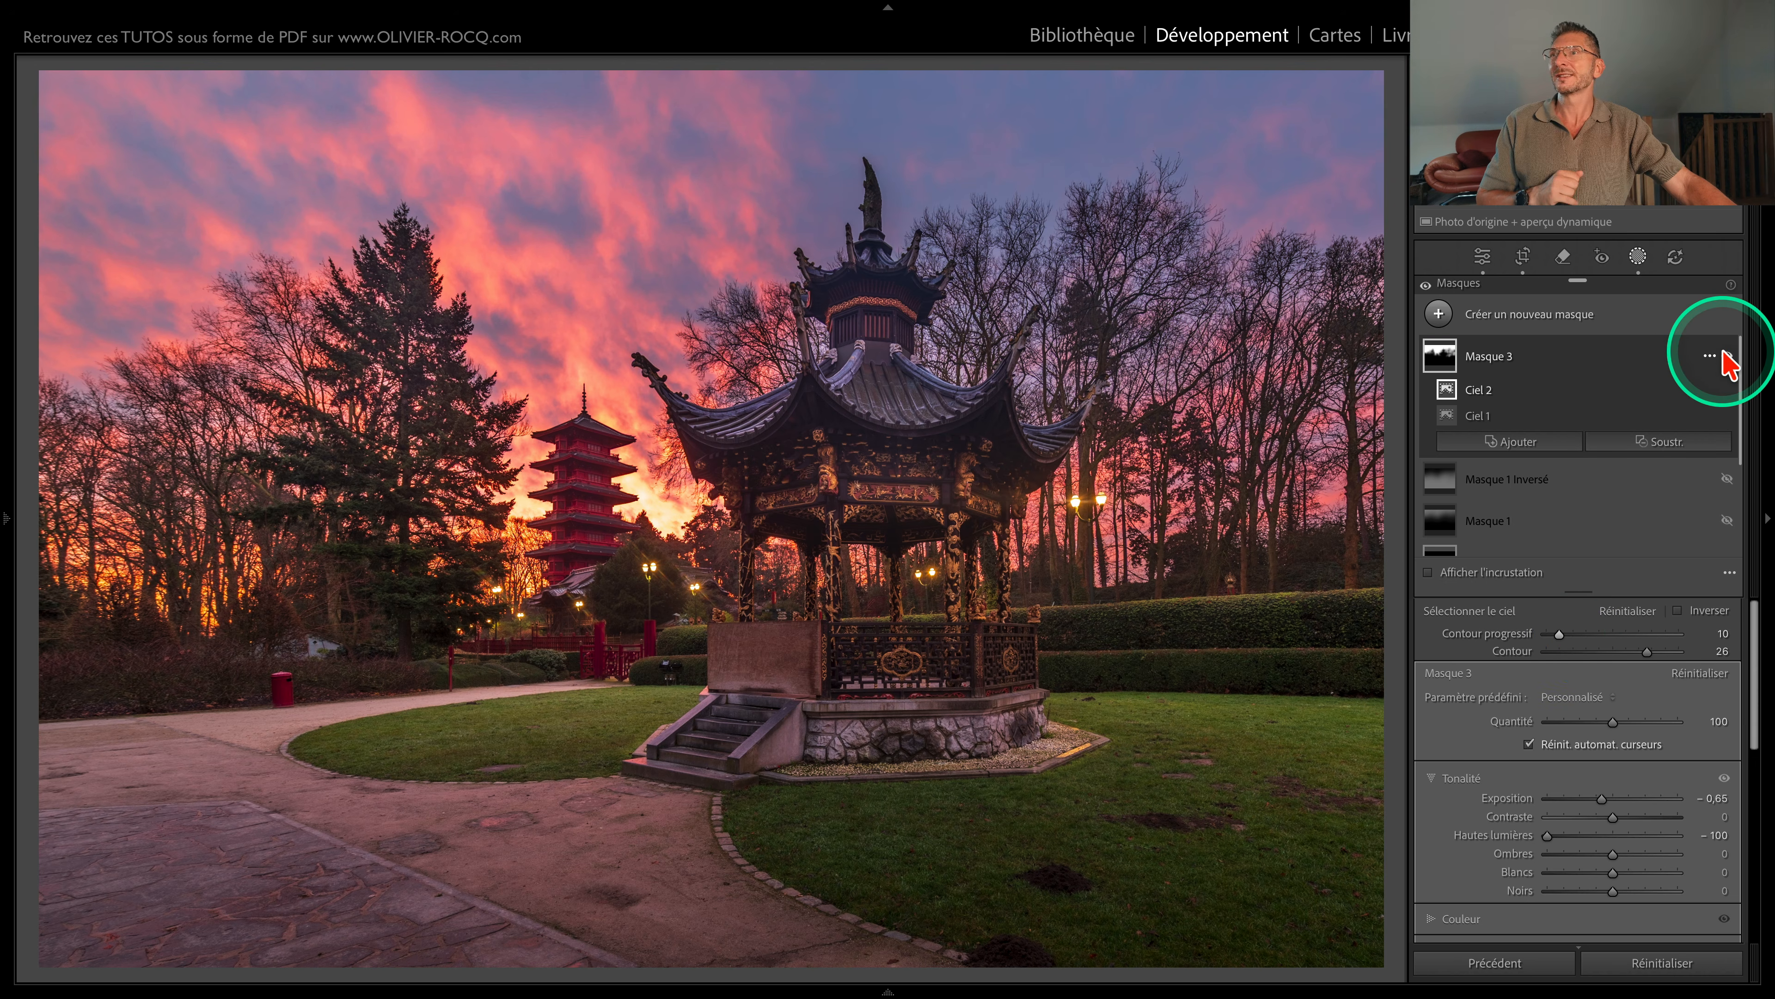
click(1725, 354)
click(1725, 355)
click(1725, 354)
click(1725, 354)
click(1725, 354)
click(1725, 355)
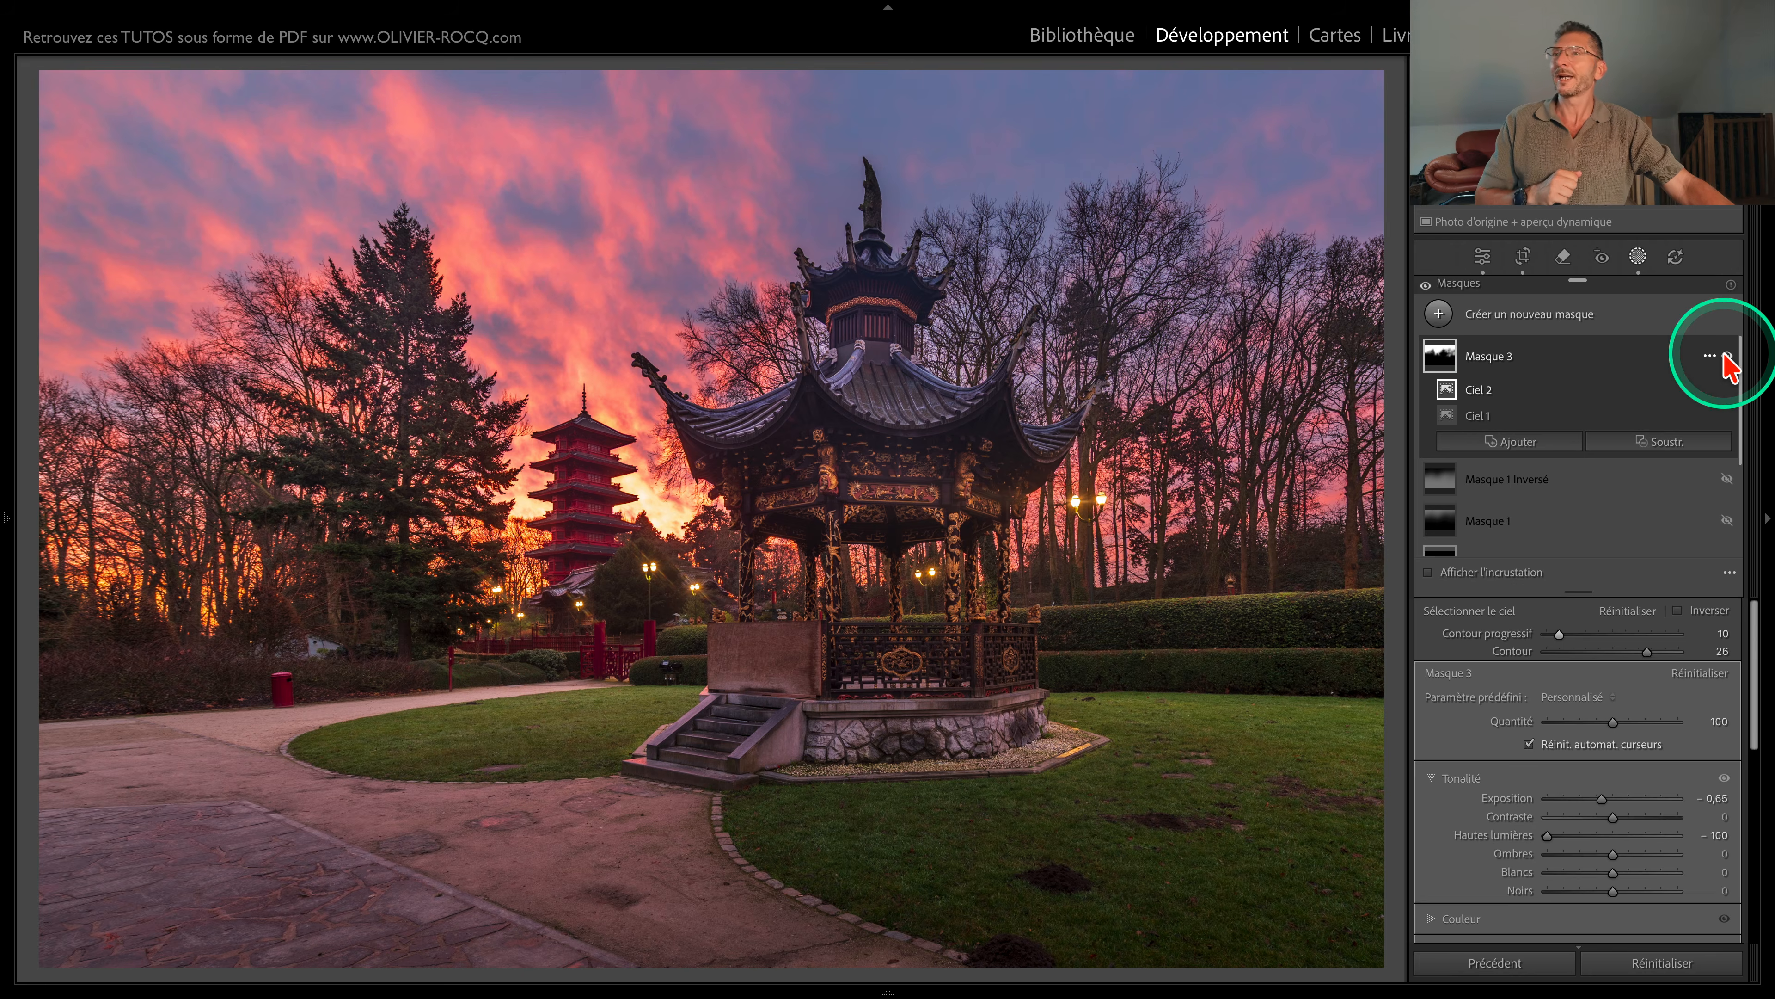
Step: Duplicate and invert the two-sky Masque 3, hide the overlay, and set the inverted mask's Ombres to 39
click(1710, 356)
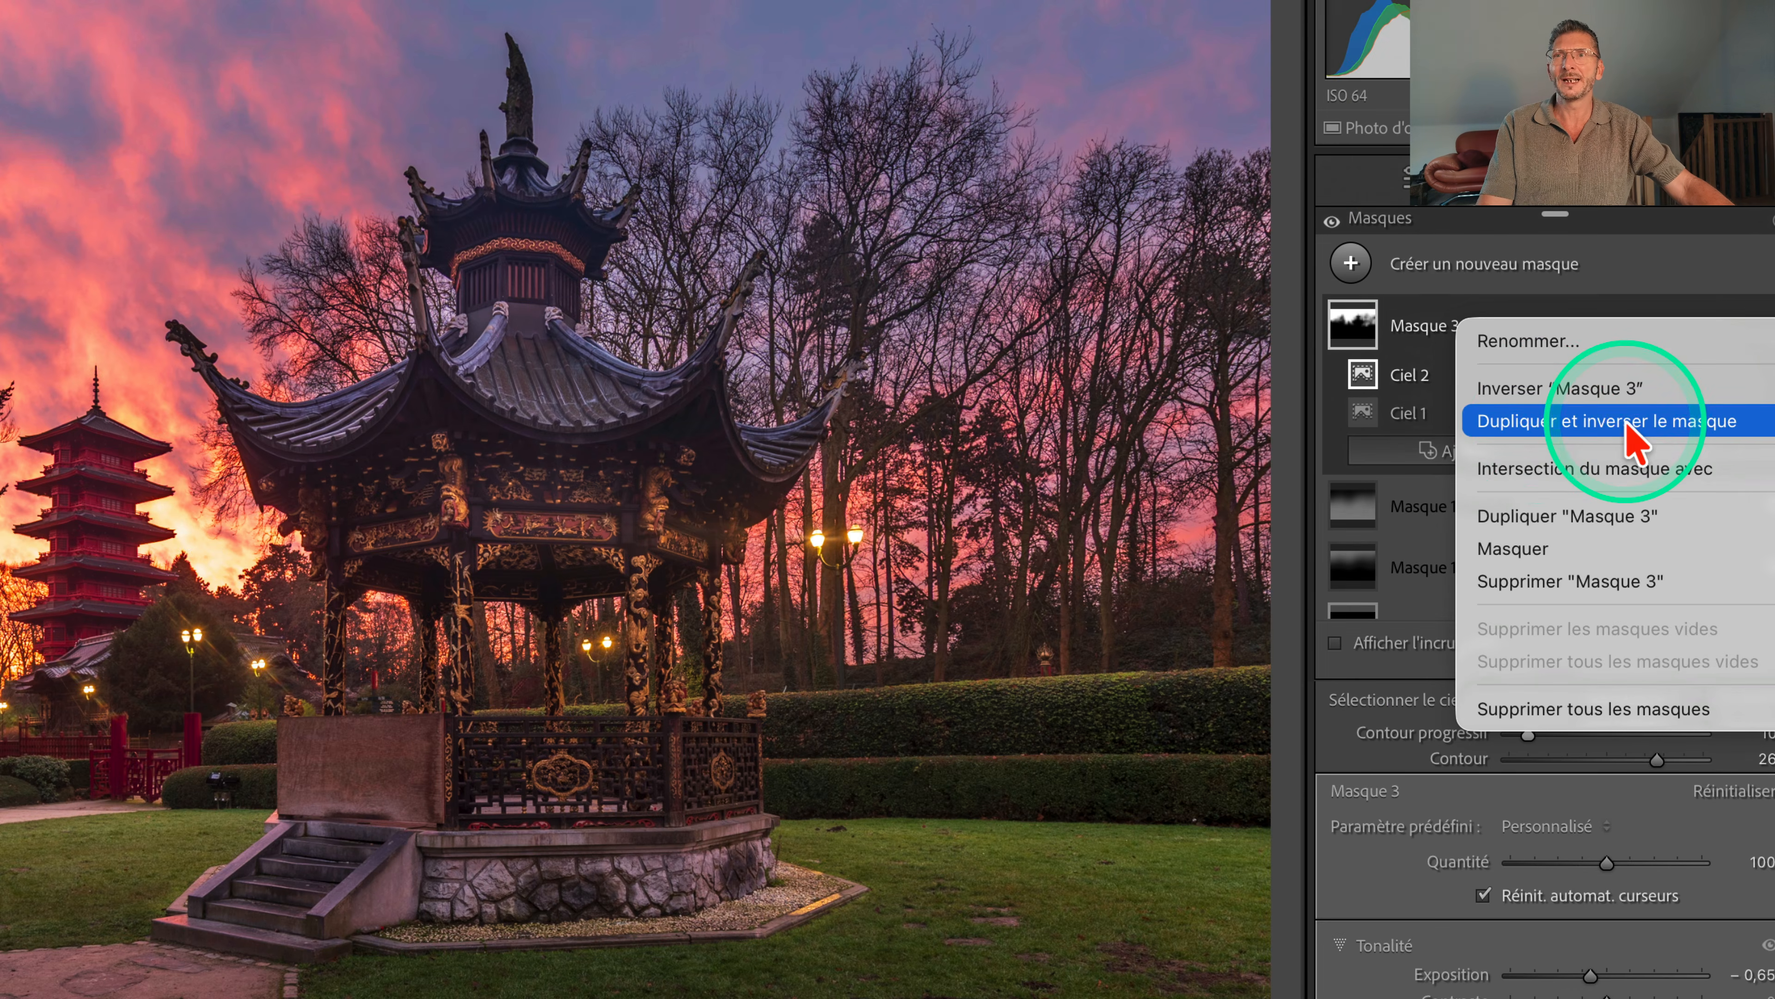
click(1539, 423)
key(ctrl)
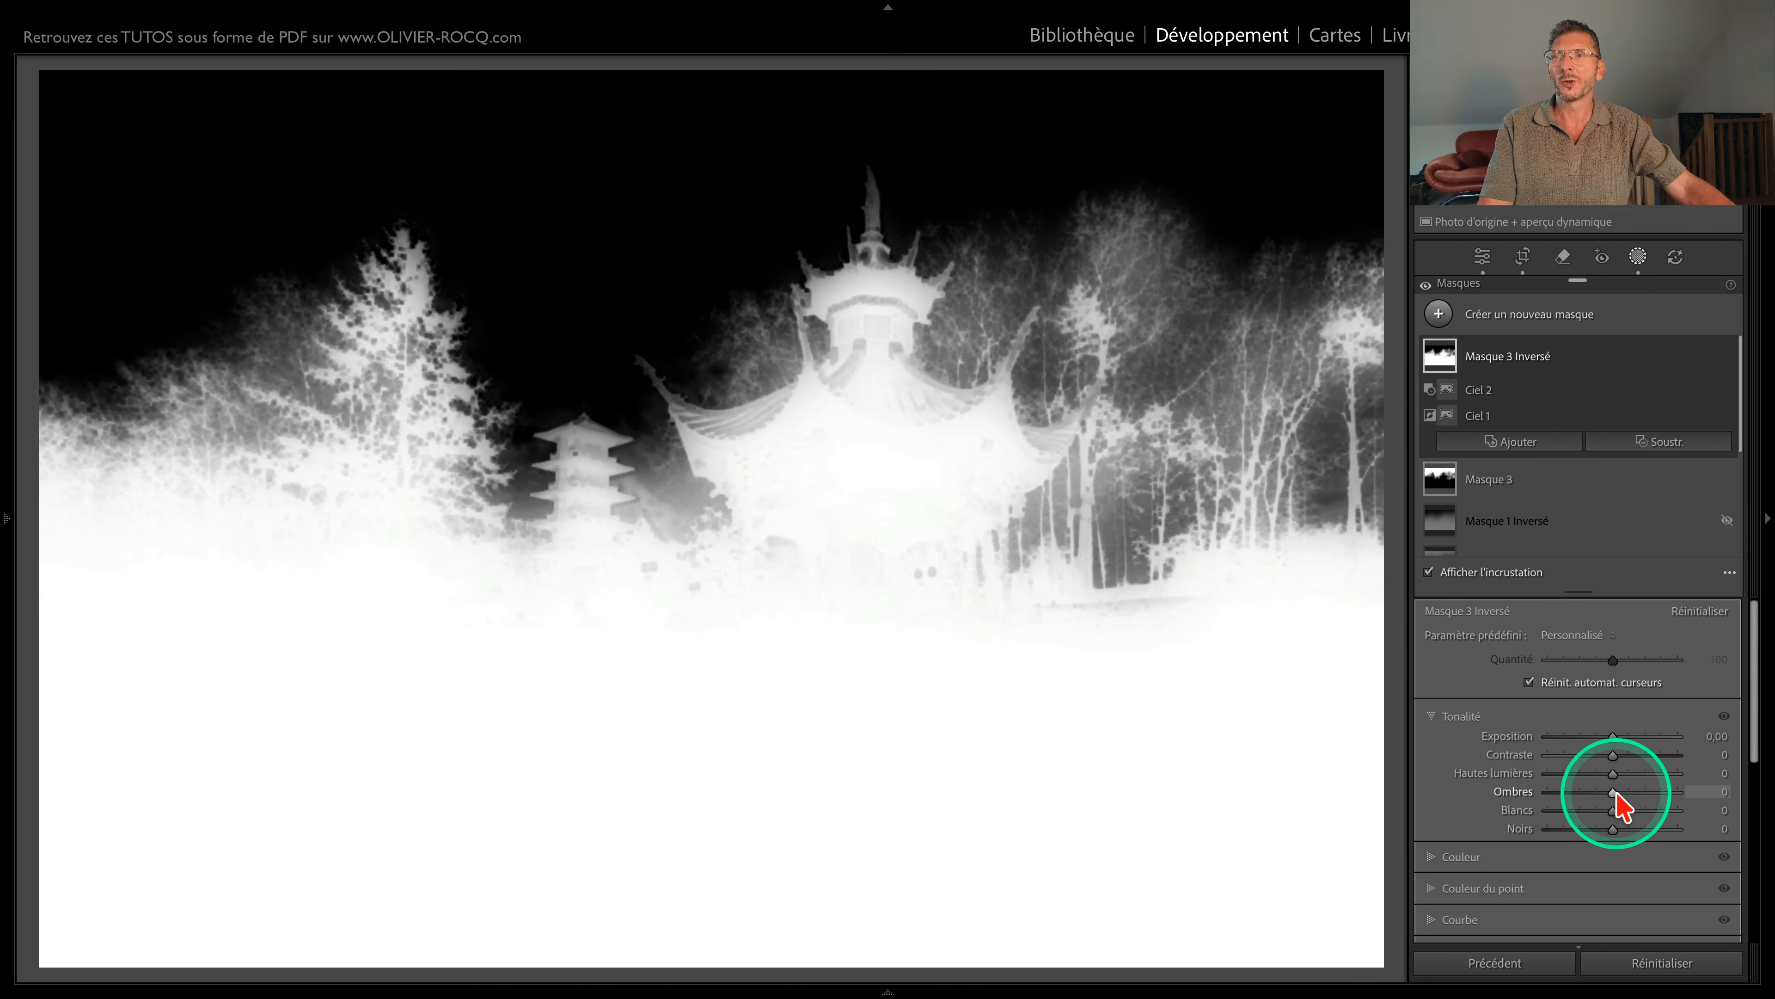
click(1612, 792)
key(o)
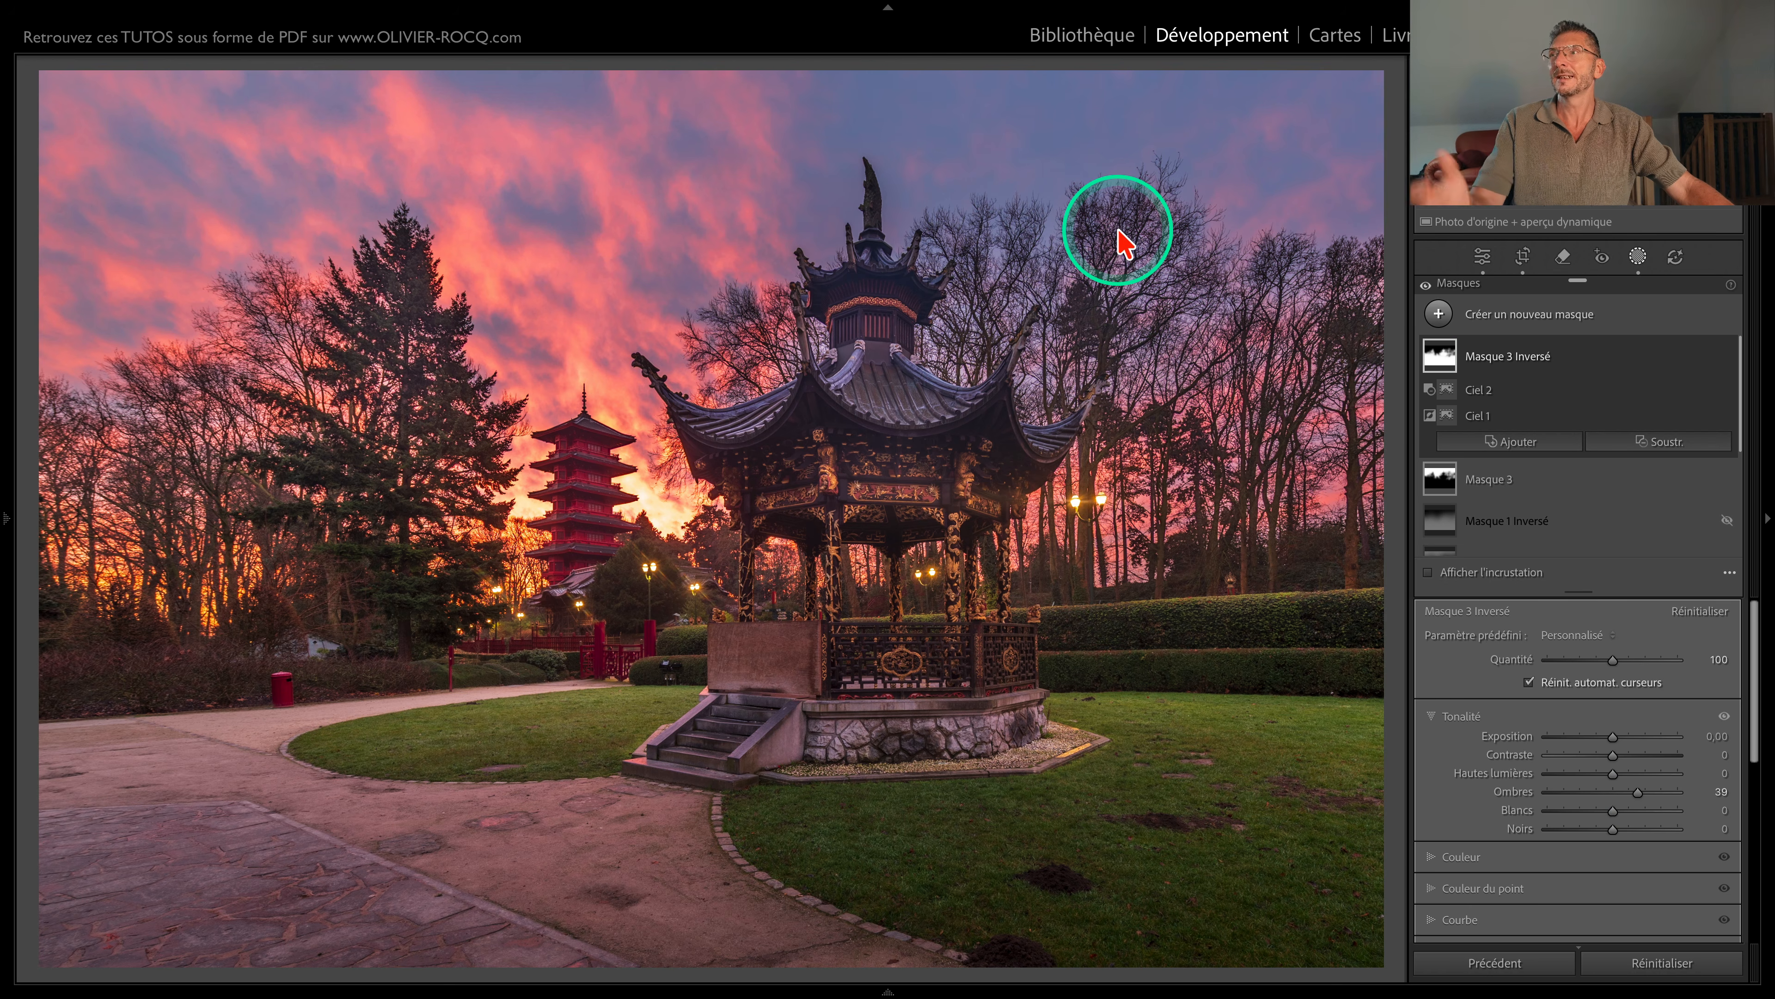
Step: Compare the pagoda and foreground with the inverted mask's brightened shadows hidden and shown
click(1729, 357)
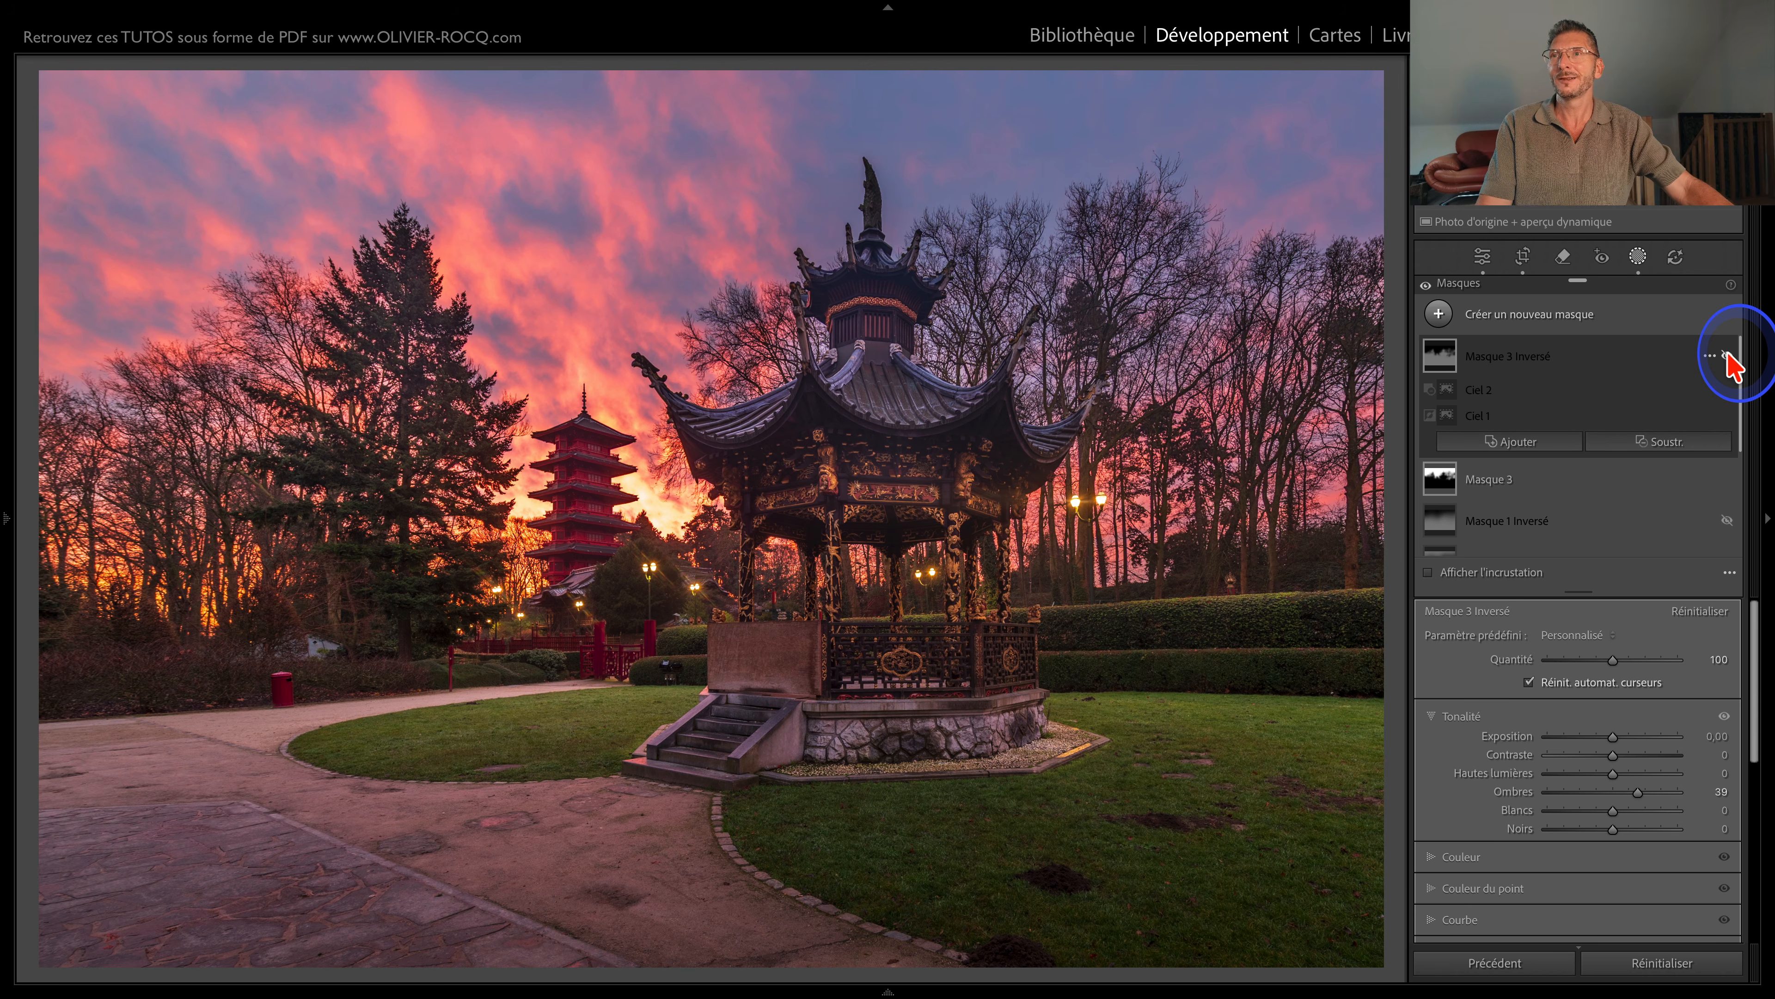
click(1729, 357)
click(1730, 357)
click(1729, 358)
click(1729, 357)
click(1729, 357)
click(1729, 357)
click(1729, 358)
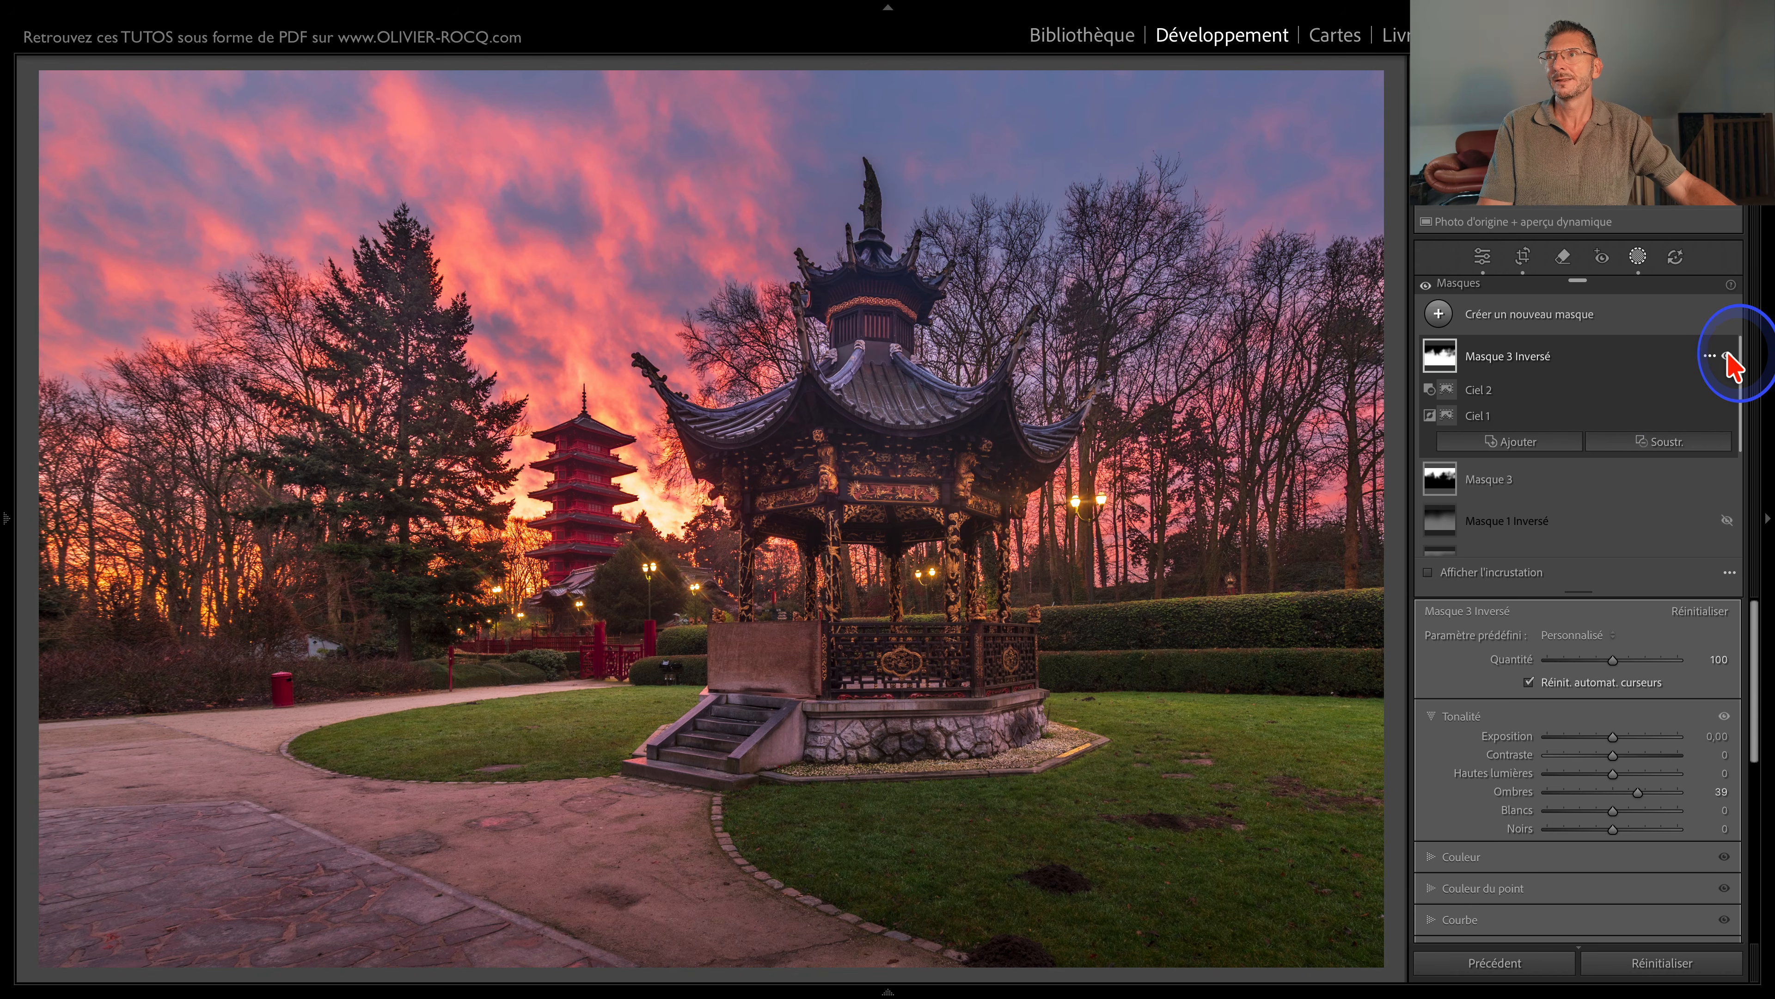
click(1729, 358)
click(1729, 357)
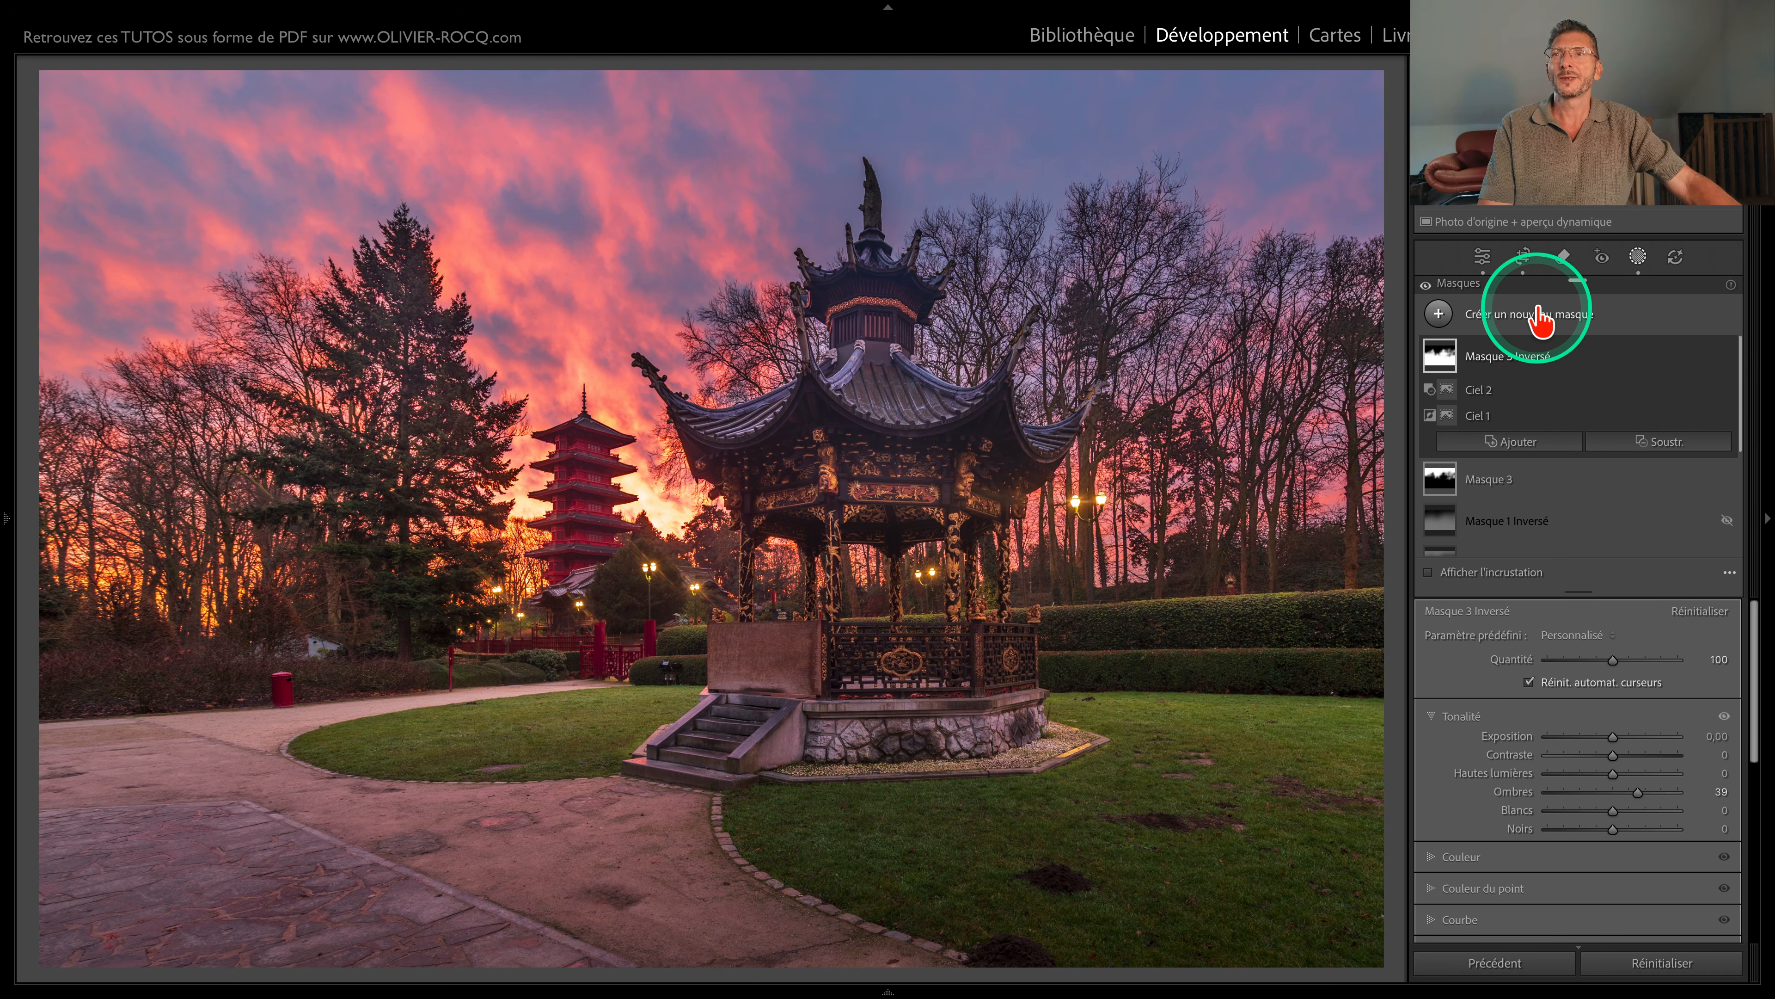
Step: Close the masking tools and examine the bare branches against the sky at high magnification
key(shift+w)
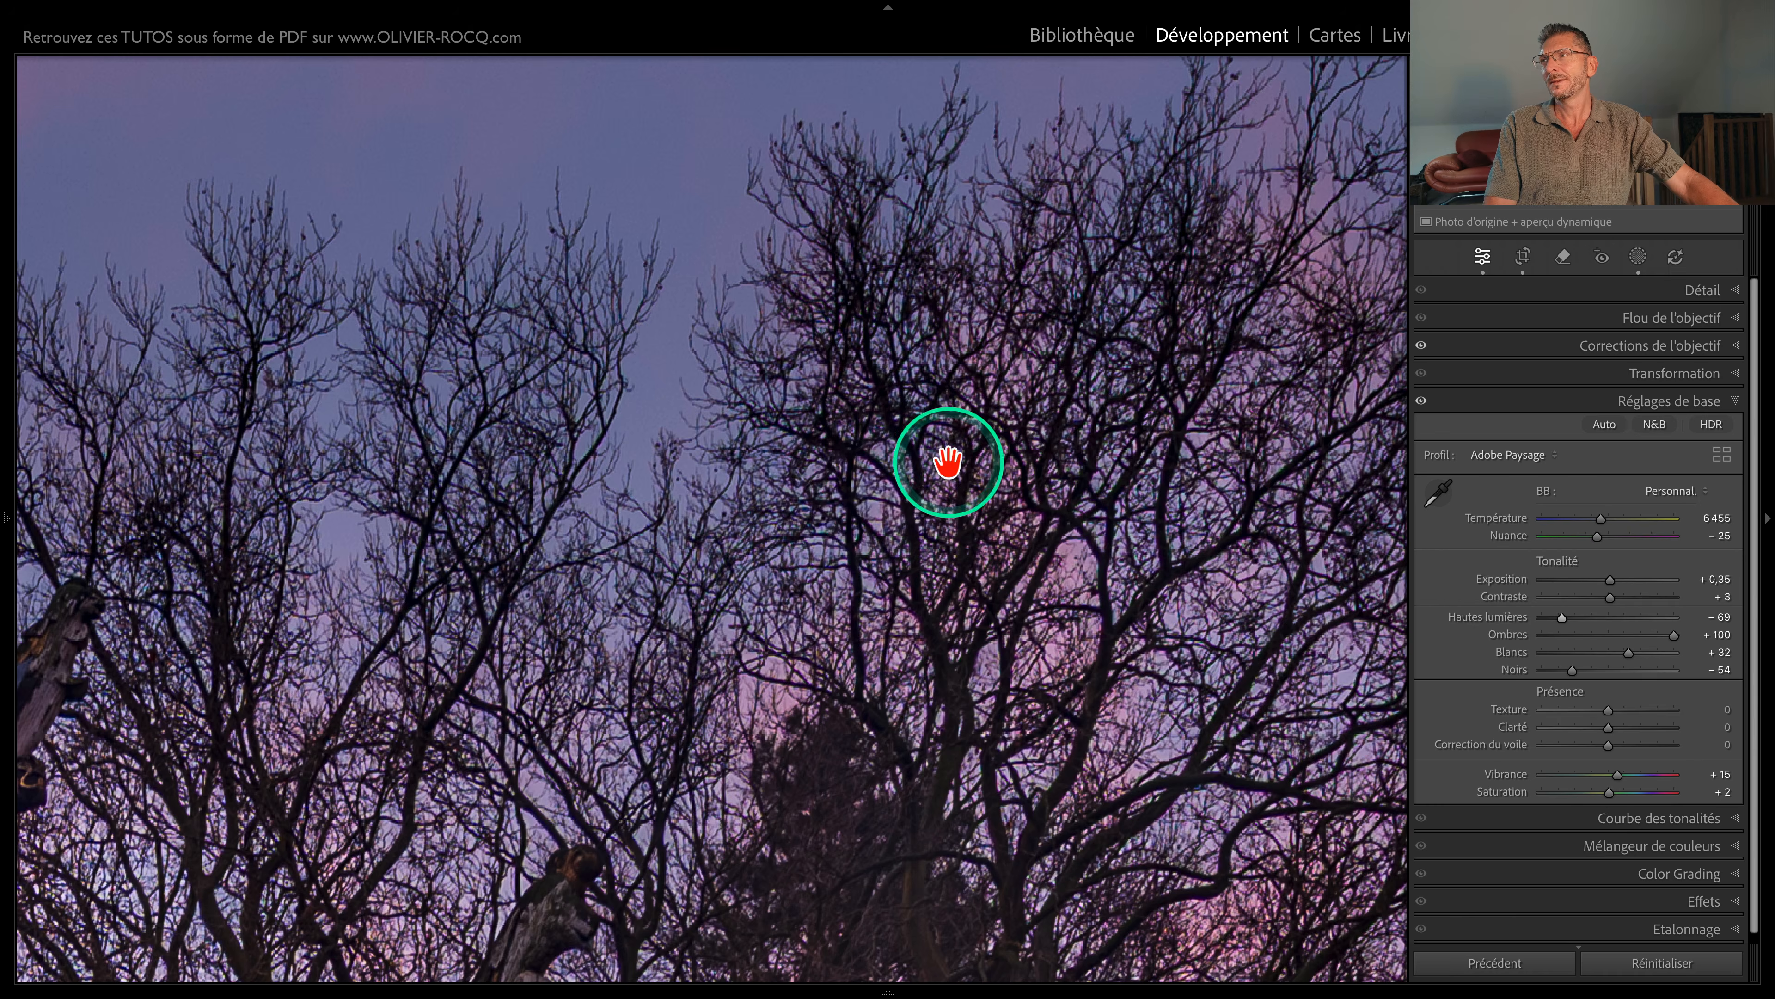
drag(951, 464, 543, 388)
drag(824, 516, 602, 427)
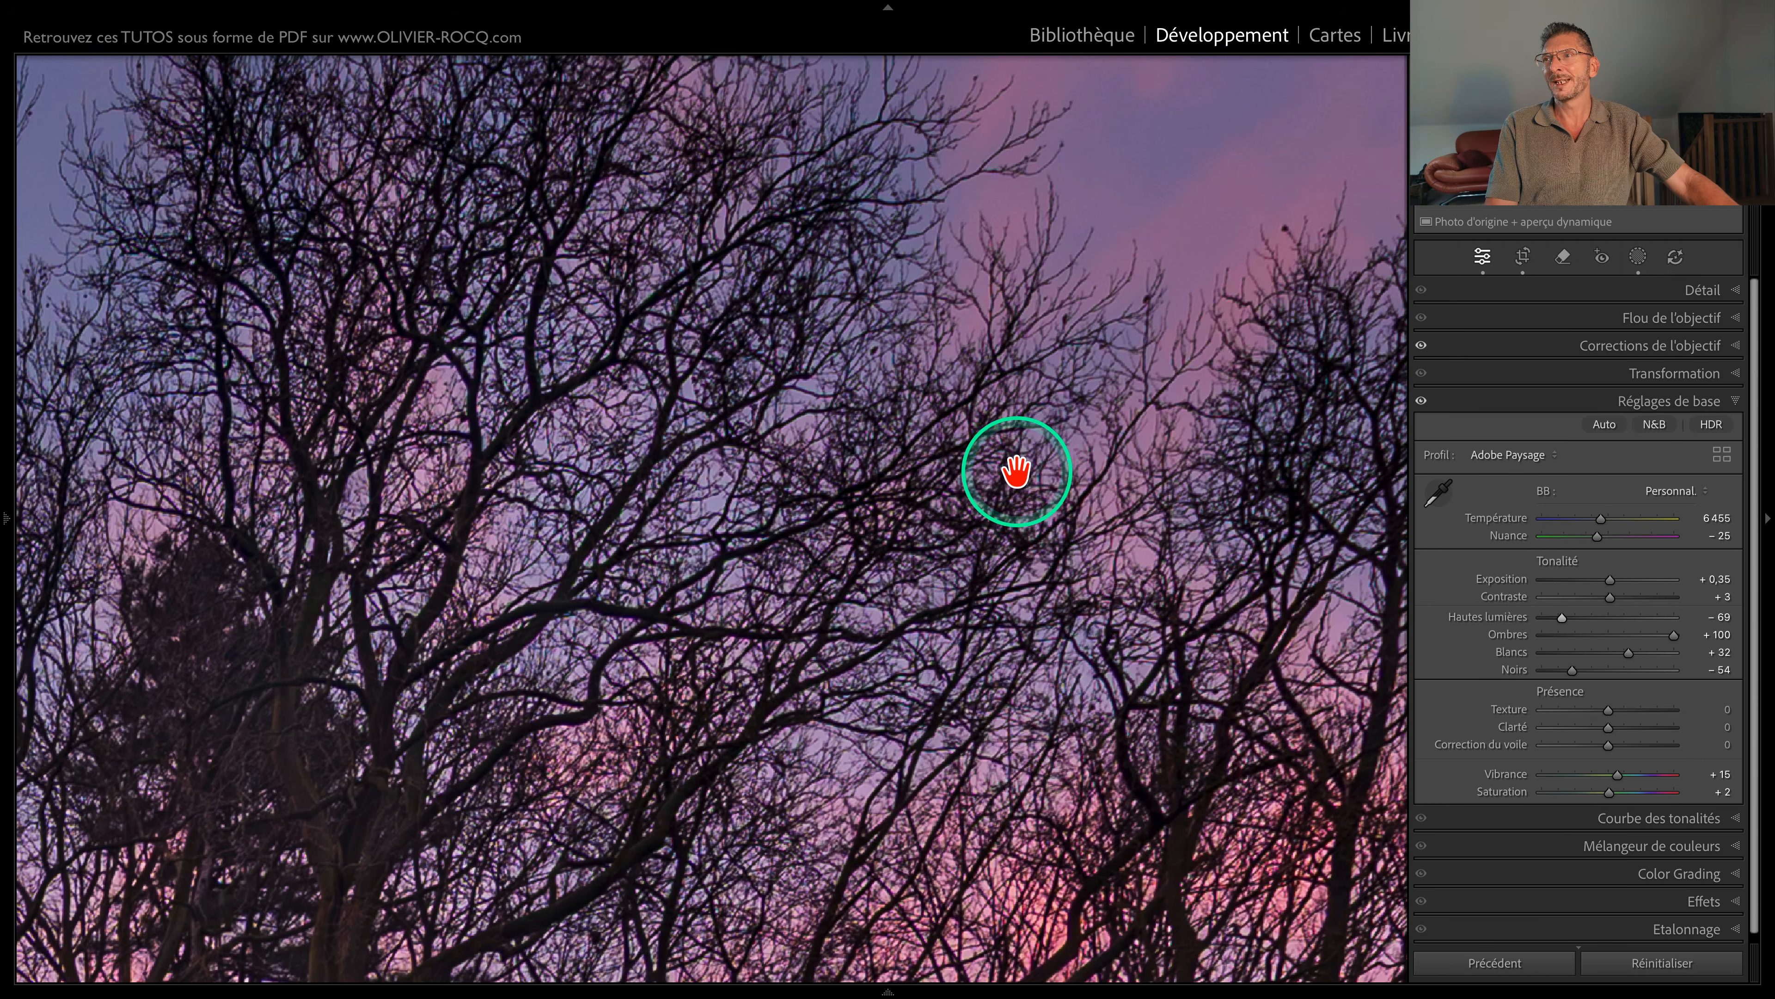
drag(1015, 476, 1023, 456)
drag(1024, 632, 908, 490)
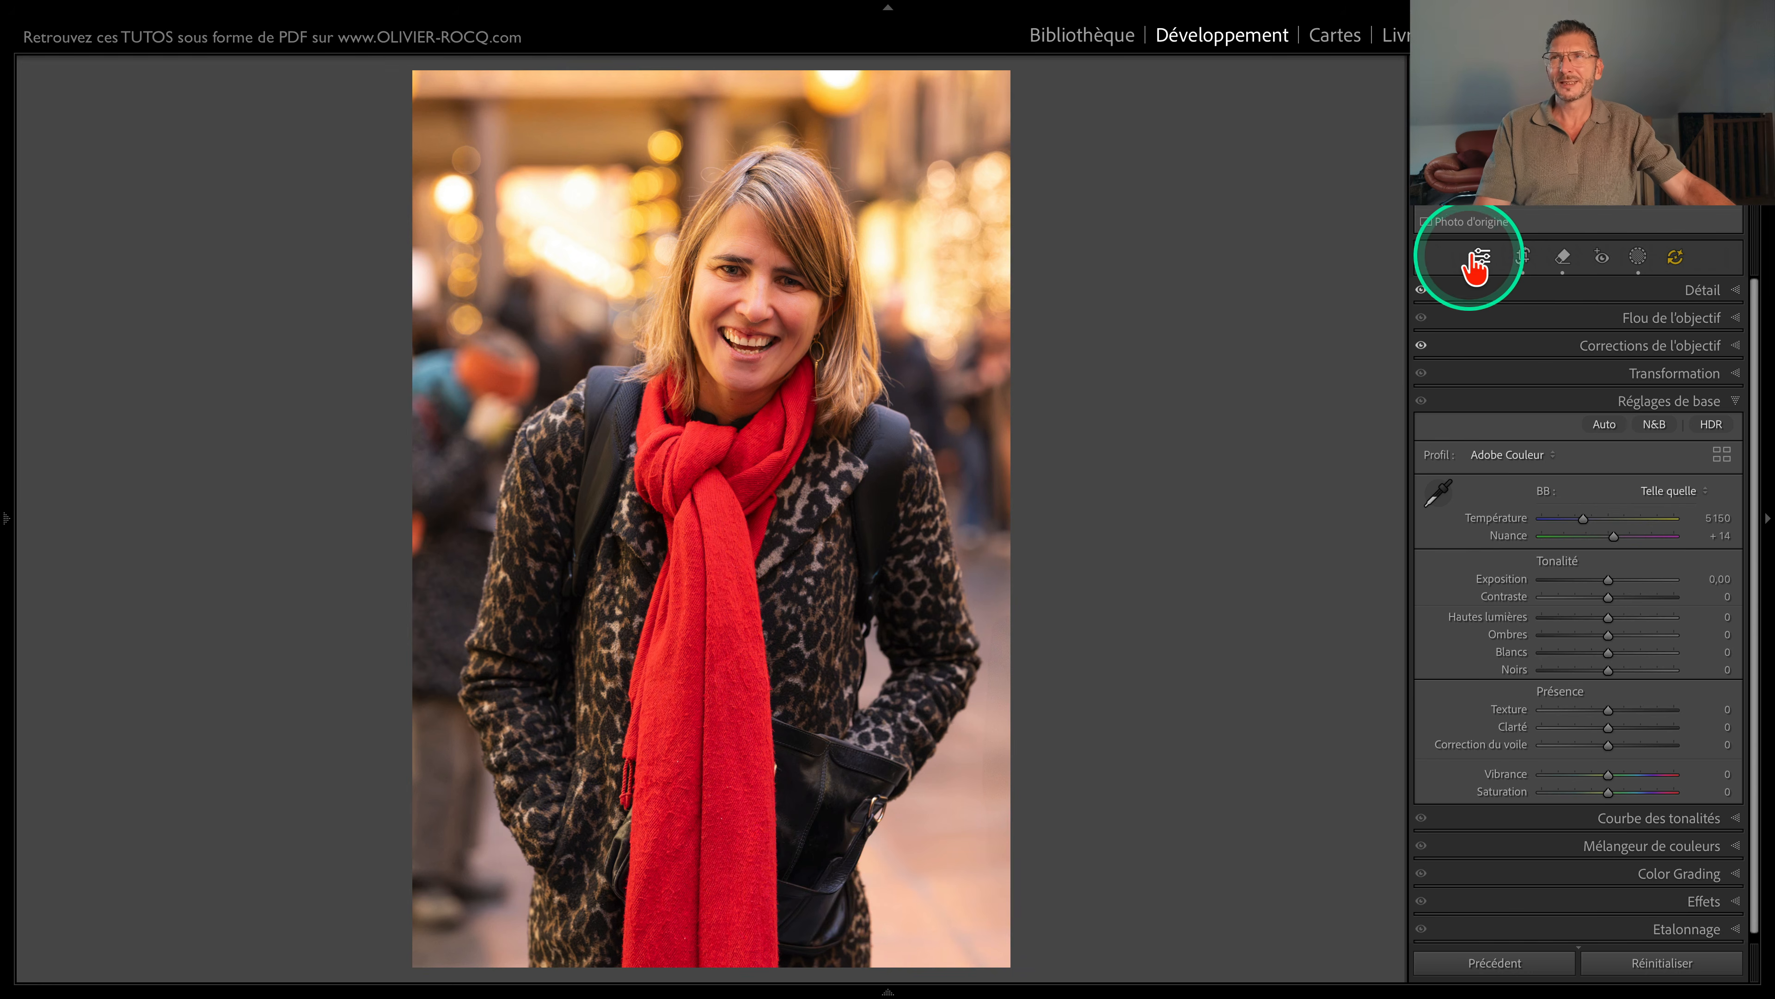
Step: Open the crop tool on the portrait and set the crop mask to Opacité 100 %
click(1523, 257)
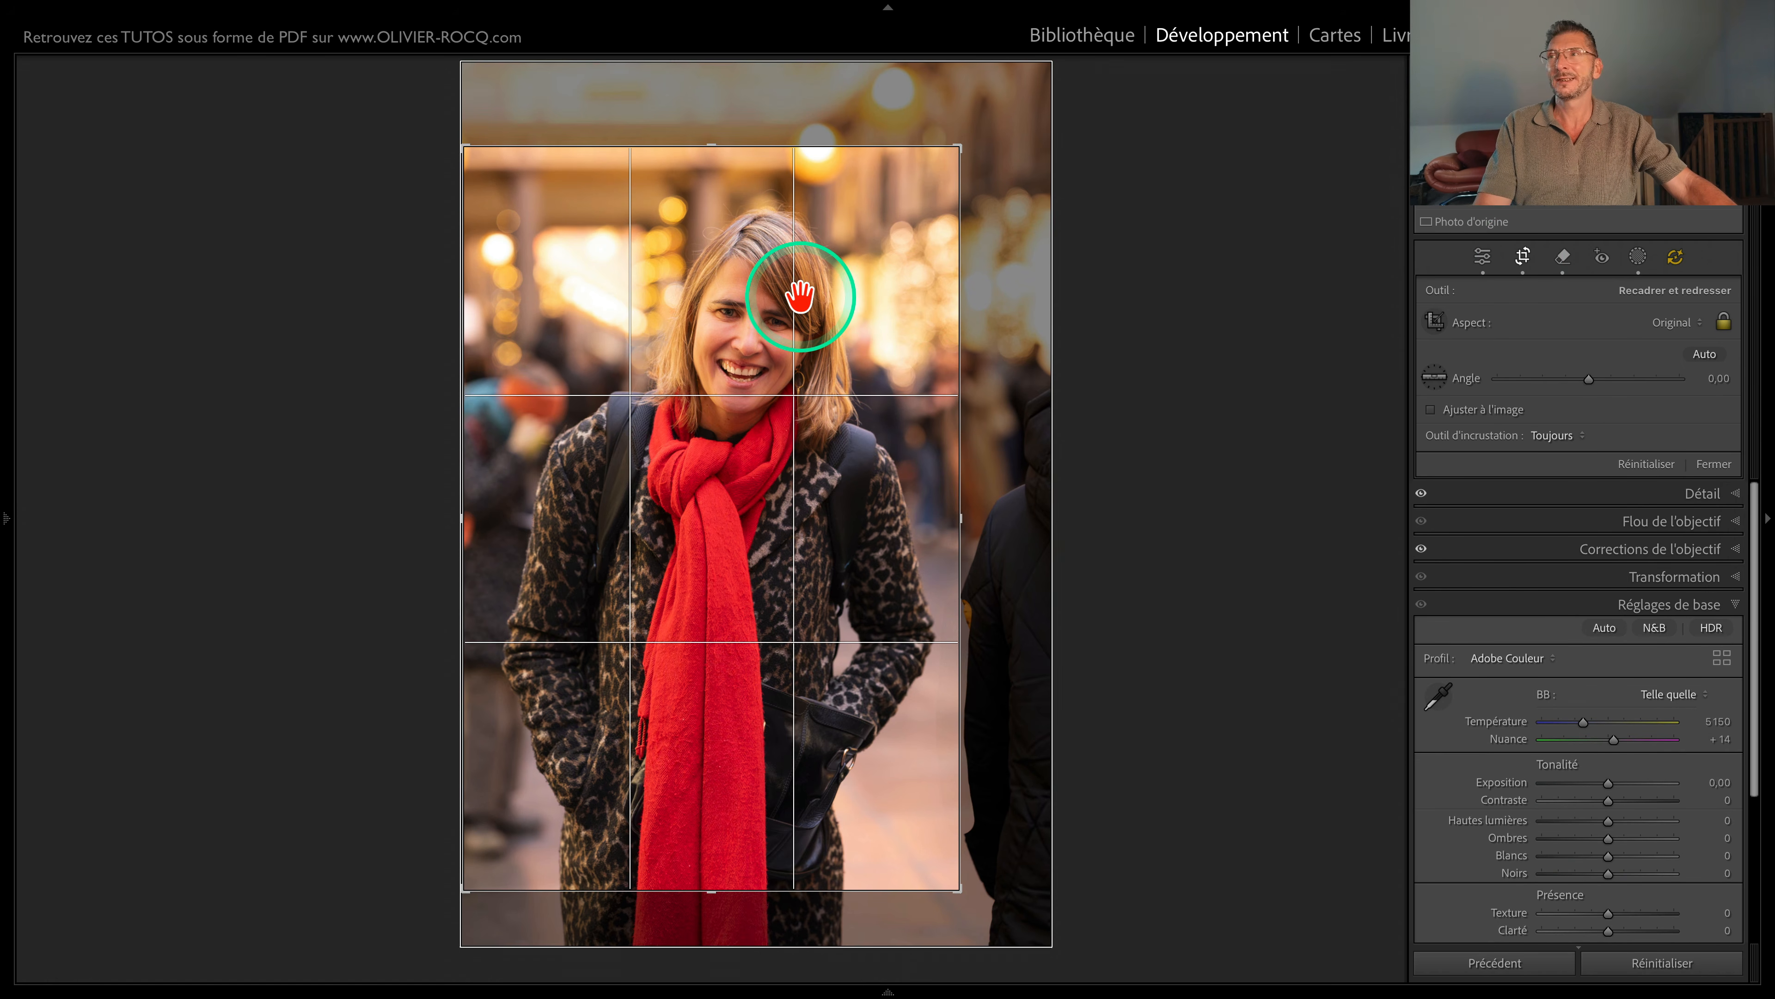
right_click(820, 292)
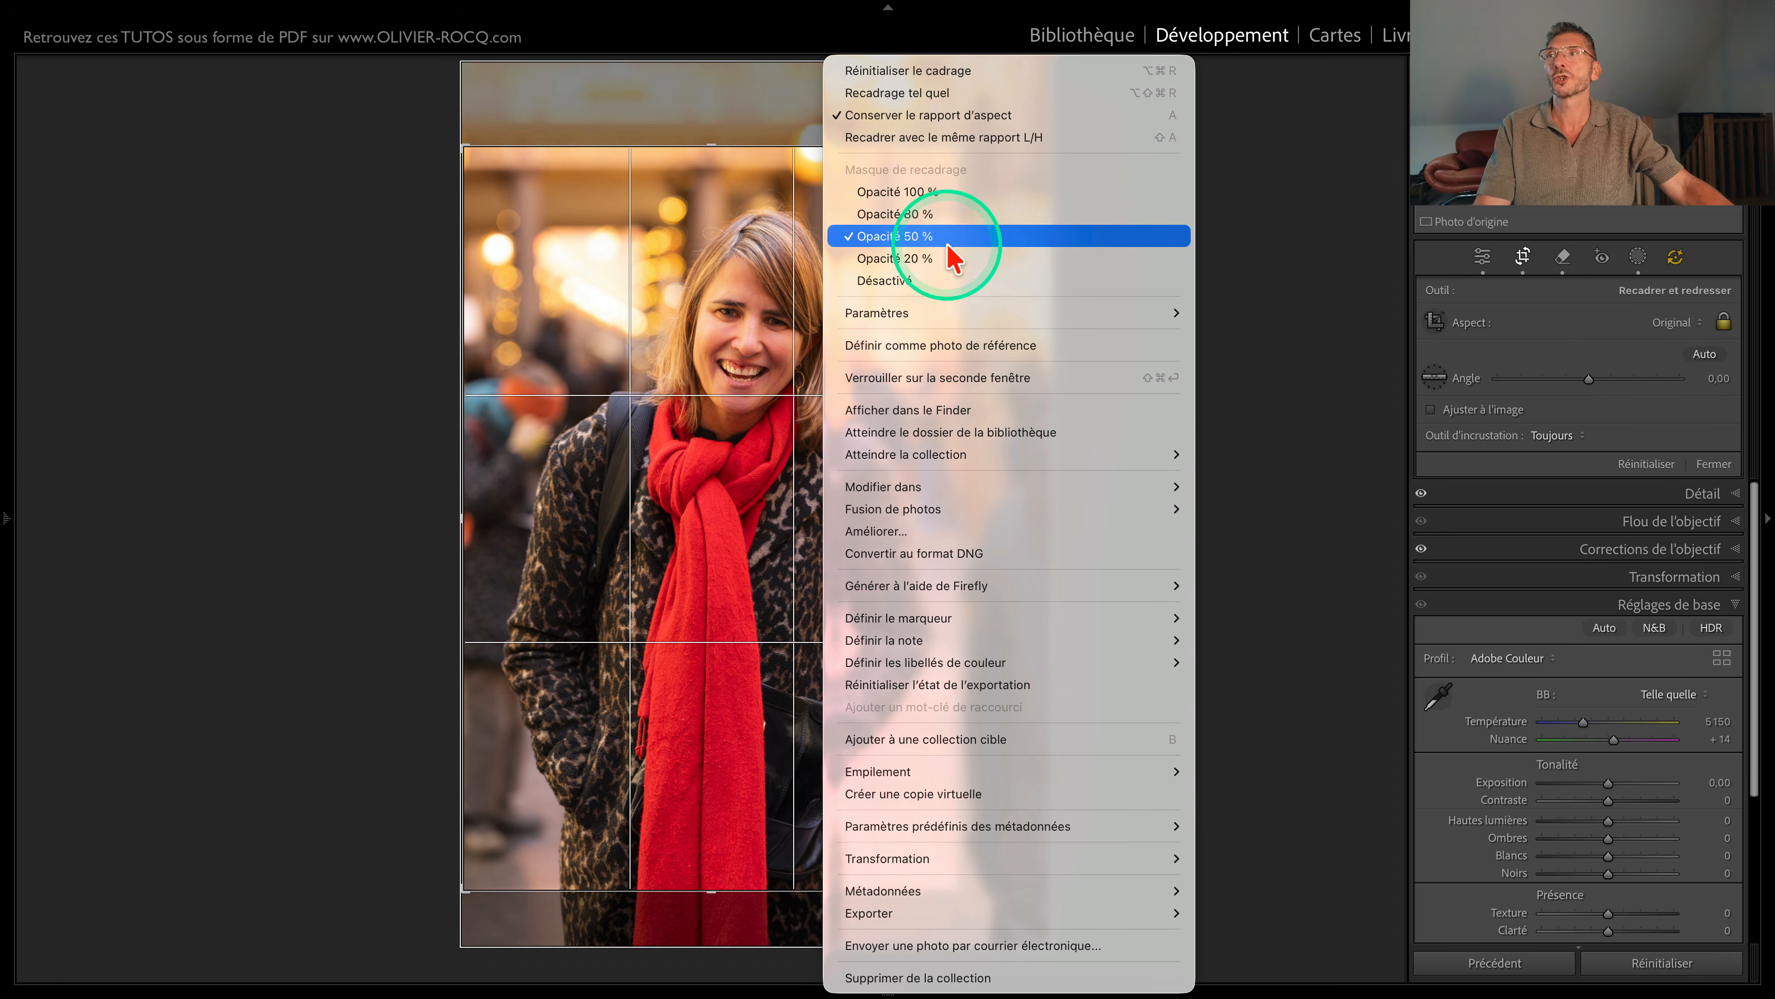
click(936, 197)
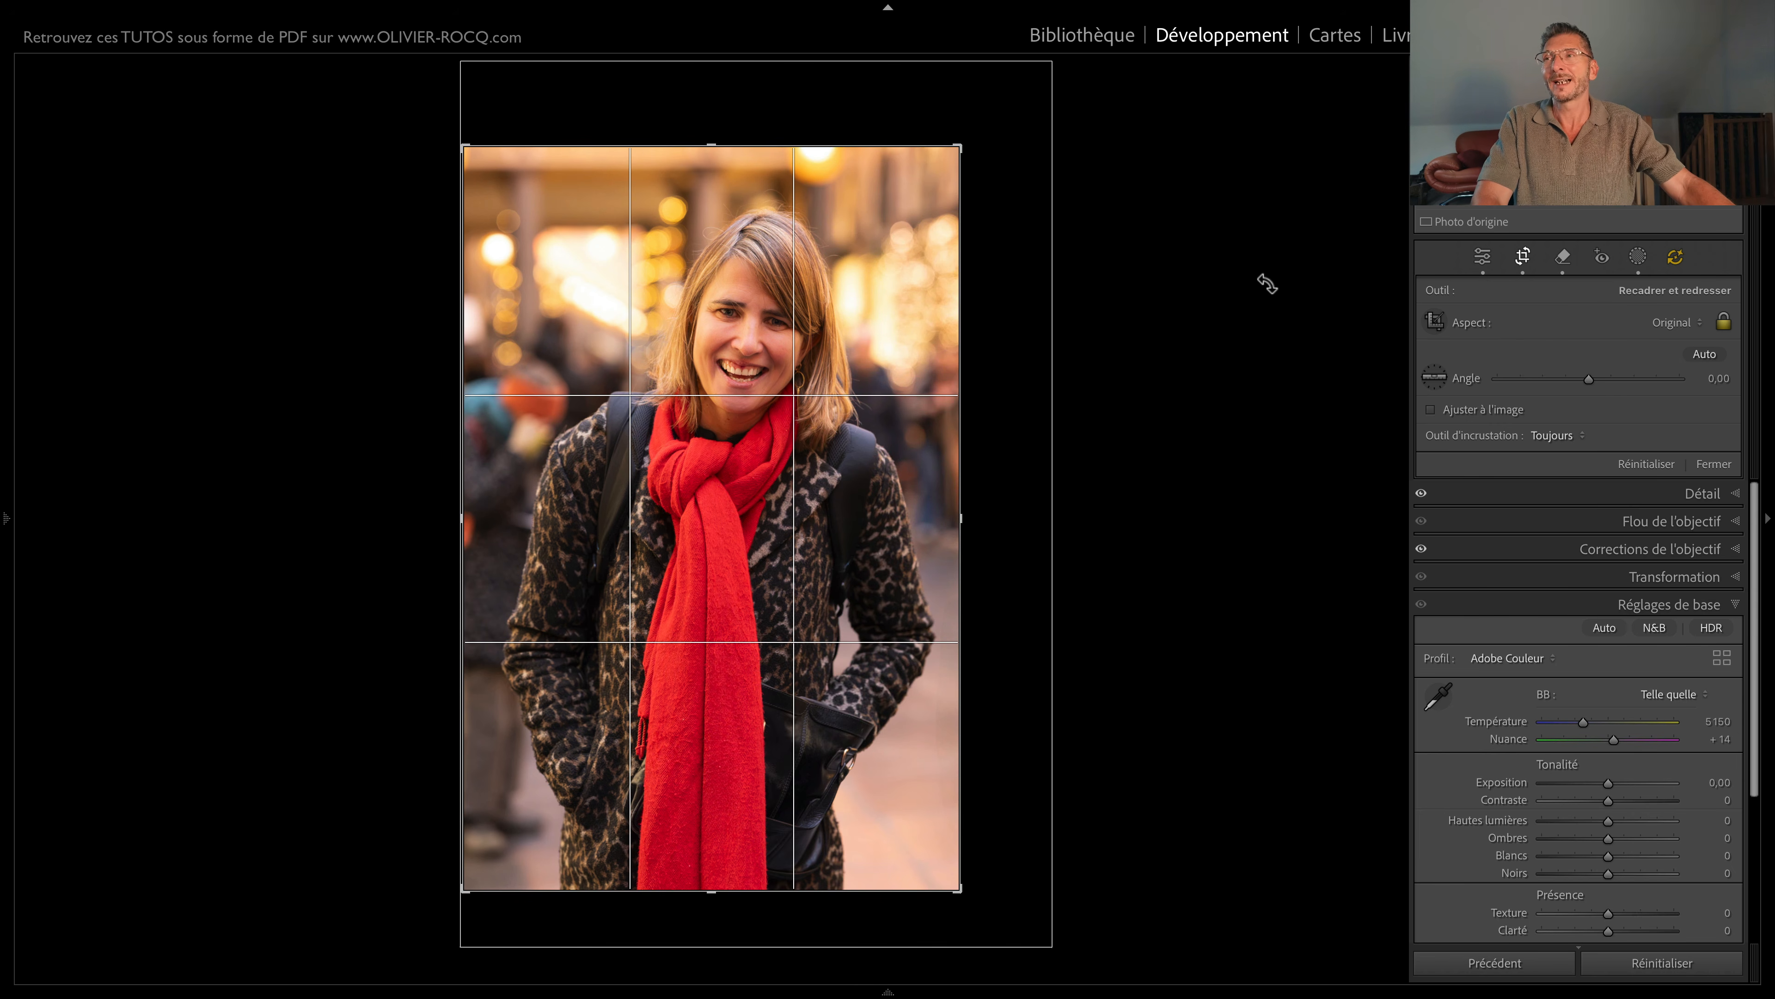
Step: Compare the portrait's crop frame with the grid overlay hidden and shown
key(h)
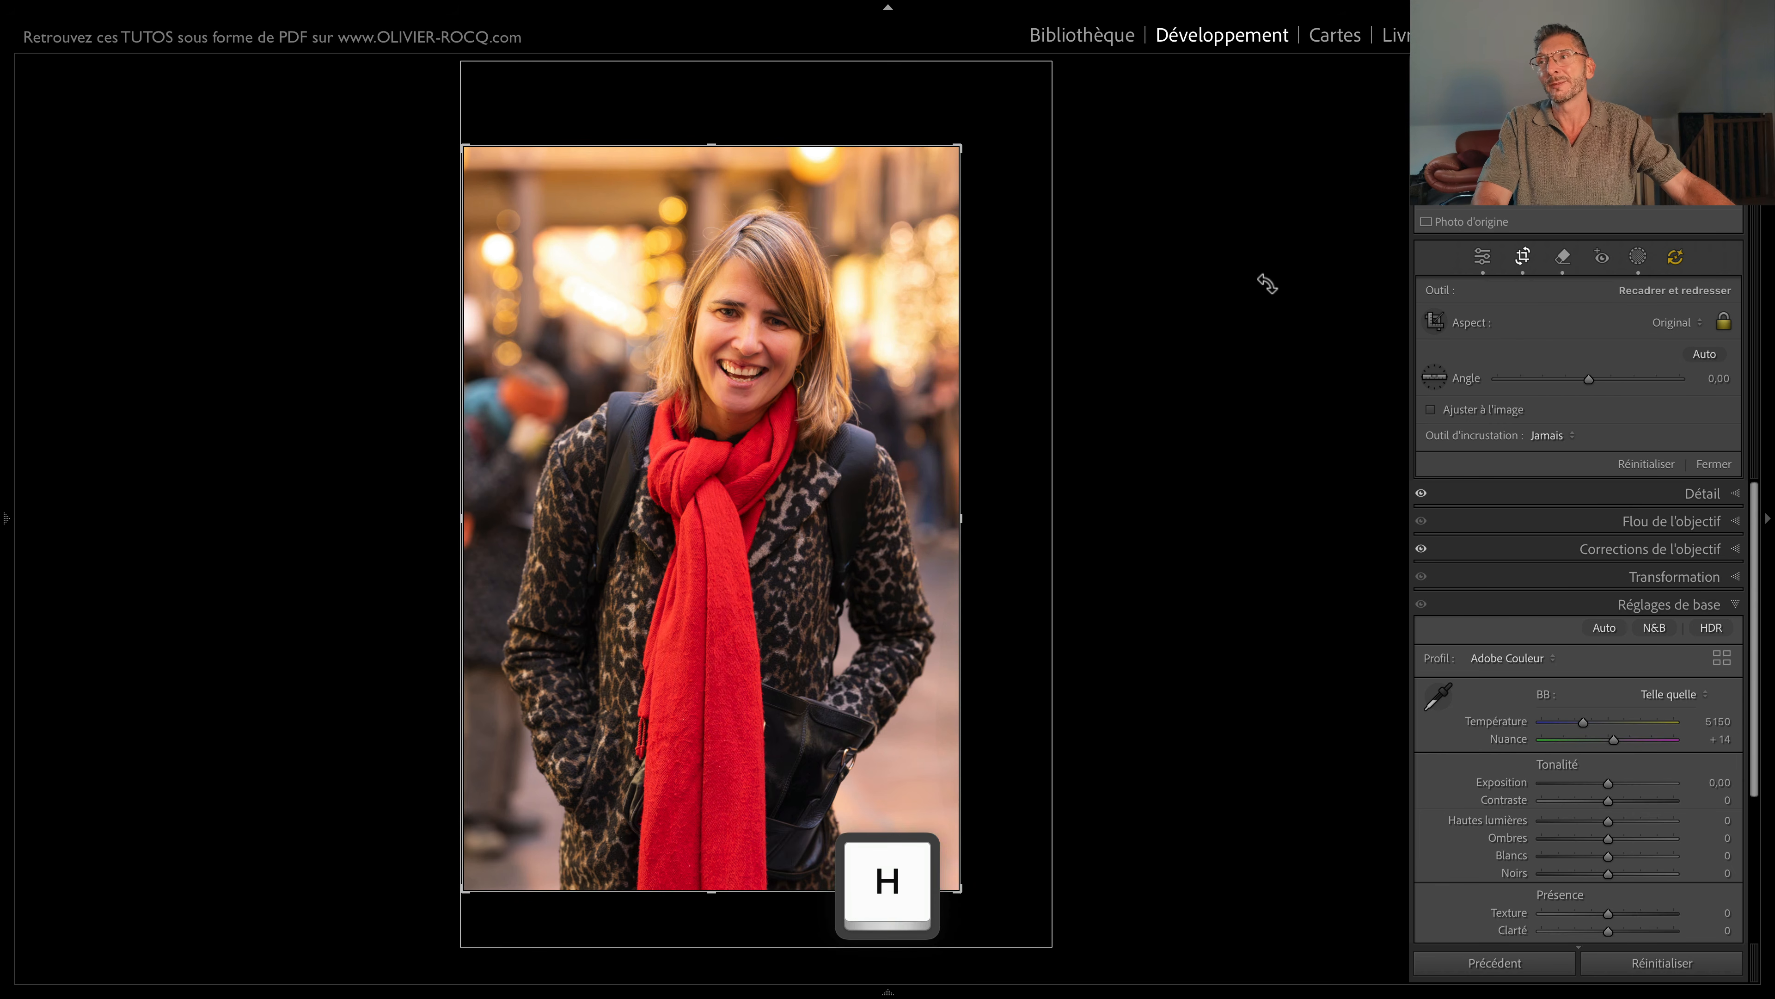
click(1218, 285)
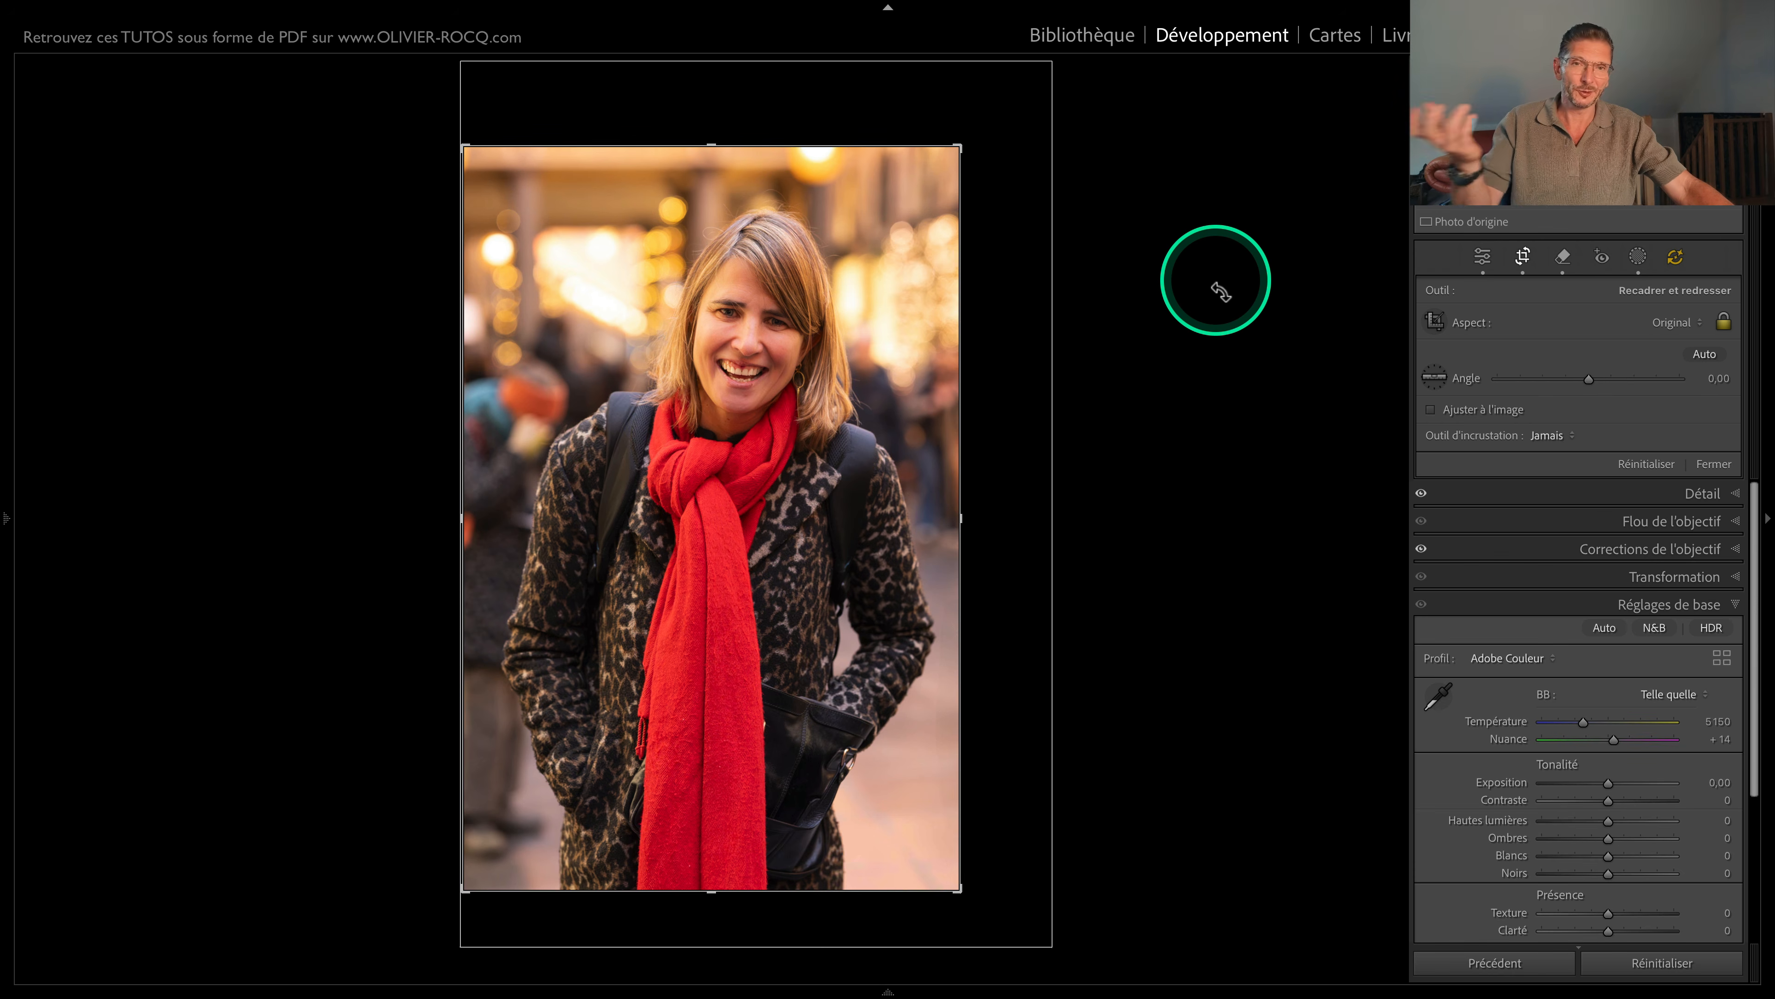
key(h)
Step: Try the crop mask at Opacité 80 %, set it back to Opacité 50 %, and close the crop tool
right_click(979, 278)
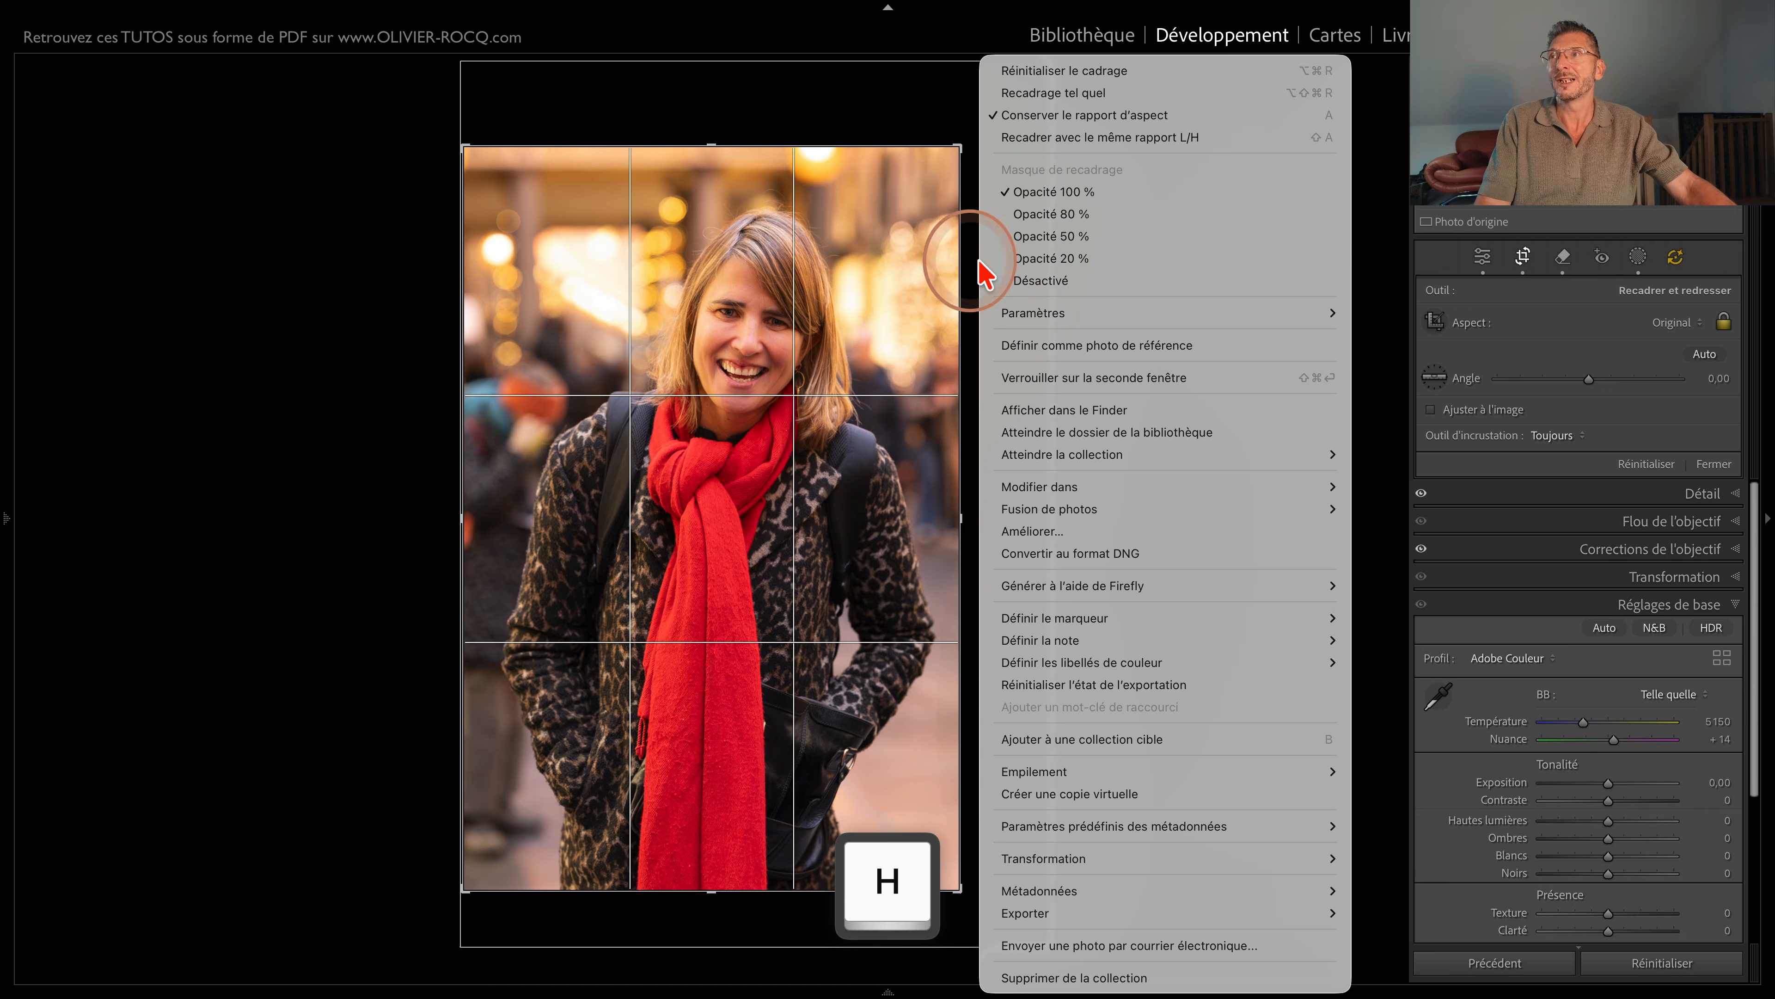
click(1072, 217)
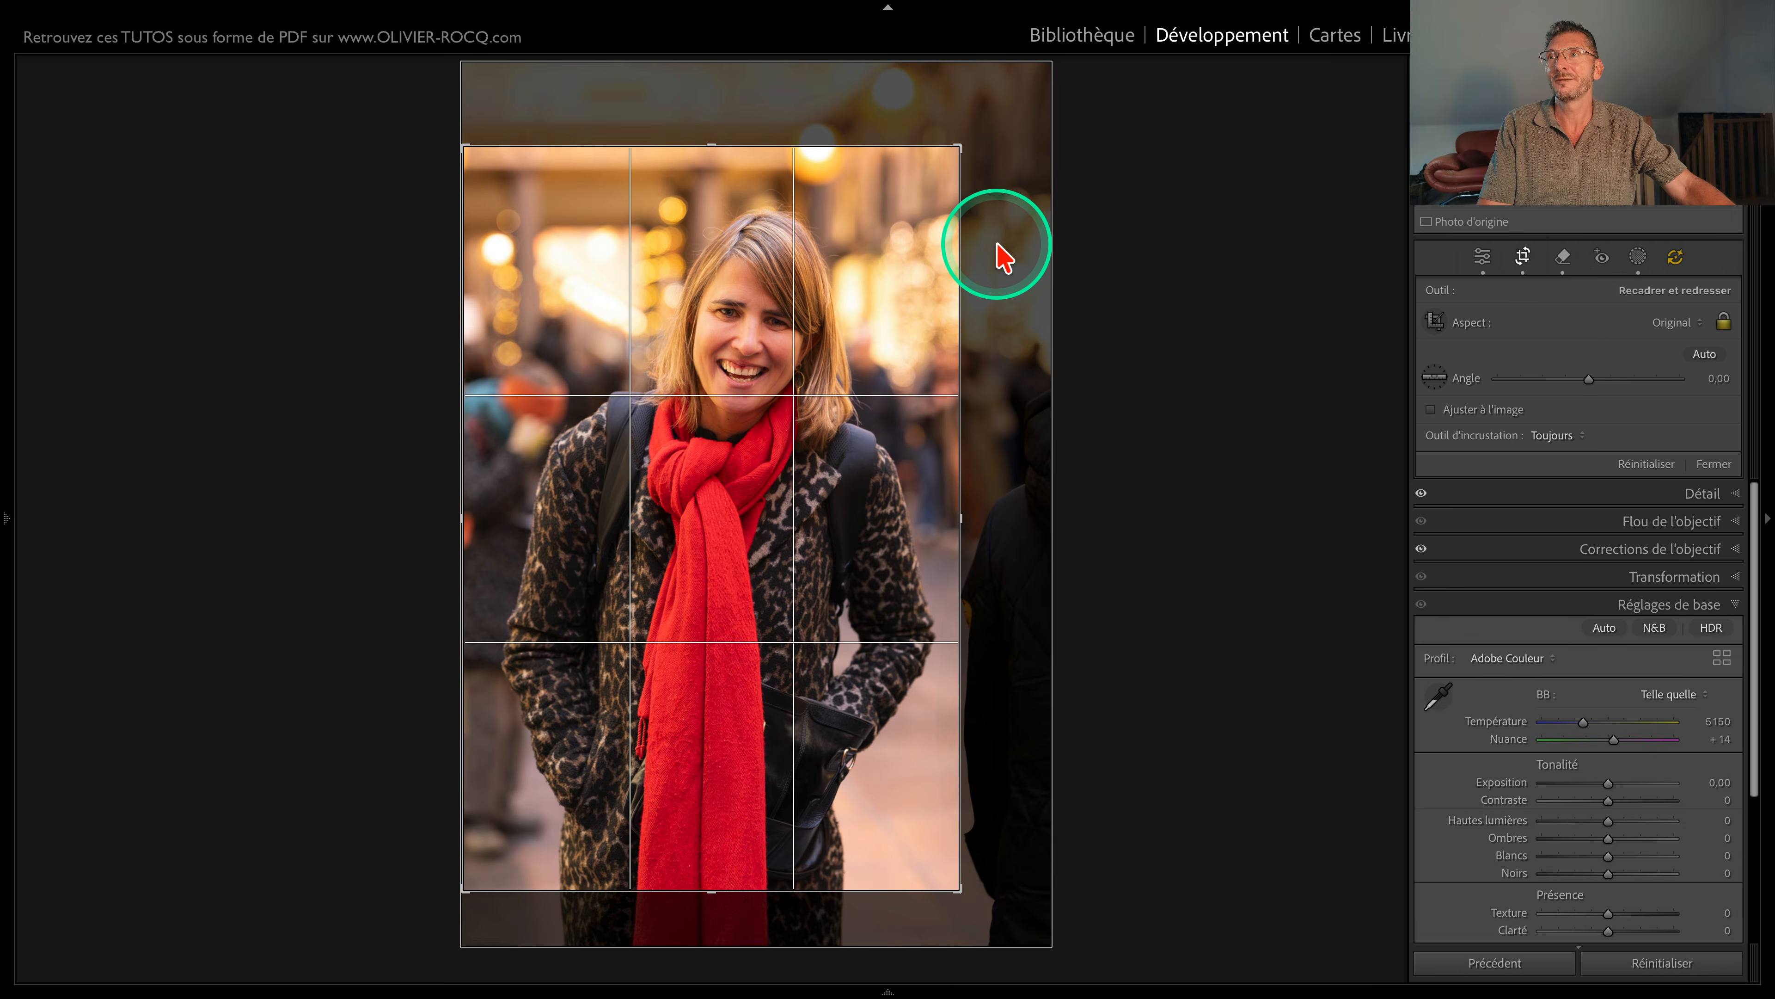
right_click(999, 250)
click(1070, 242)
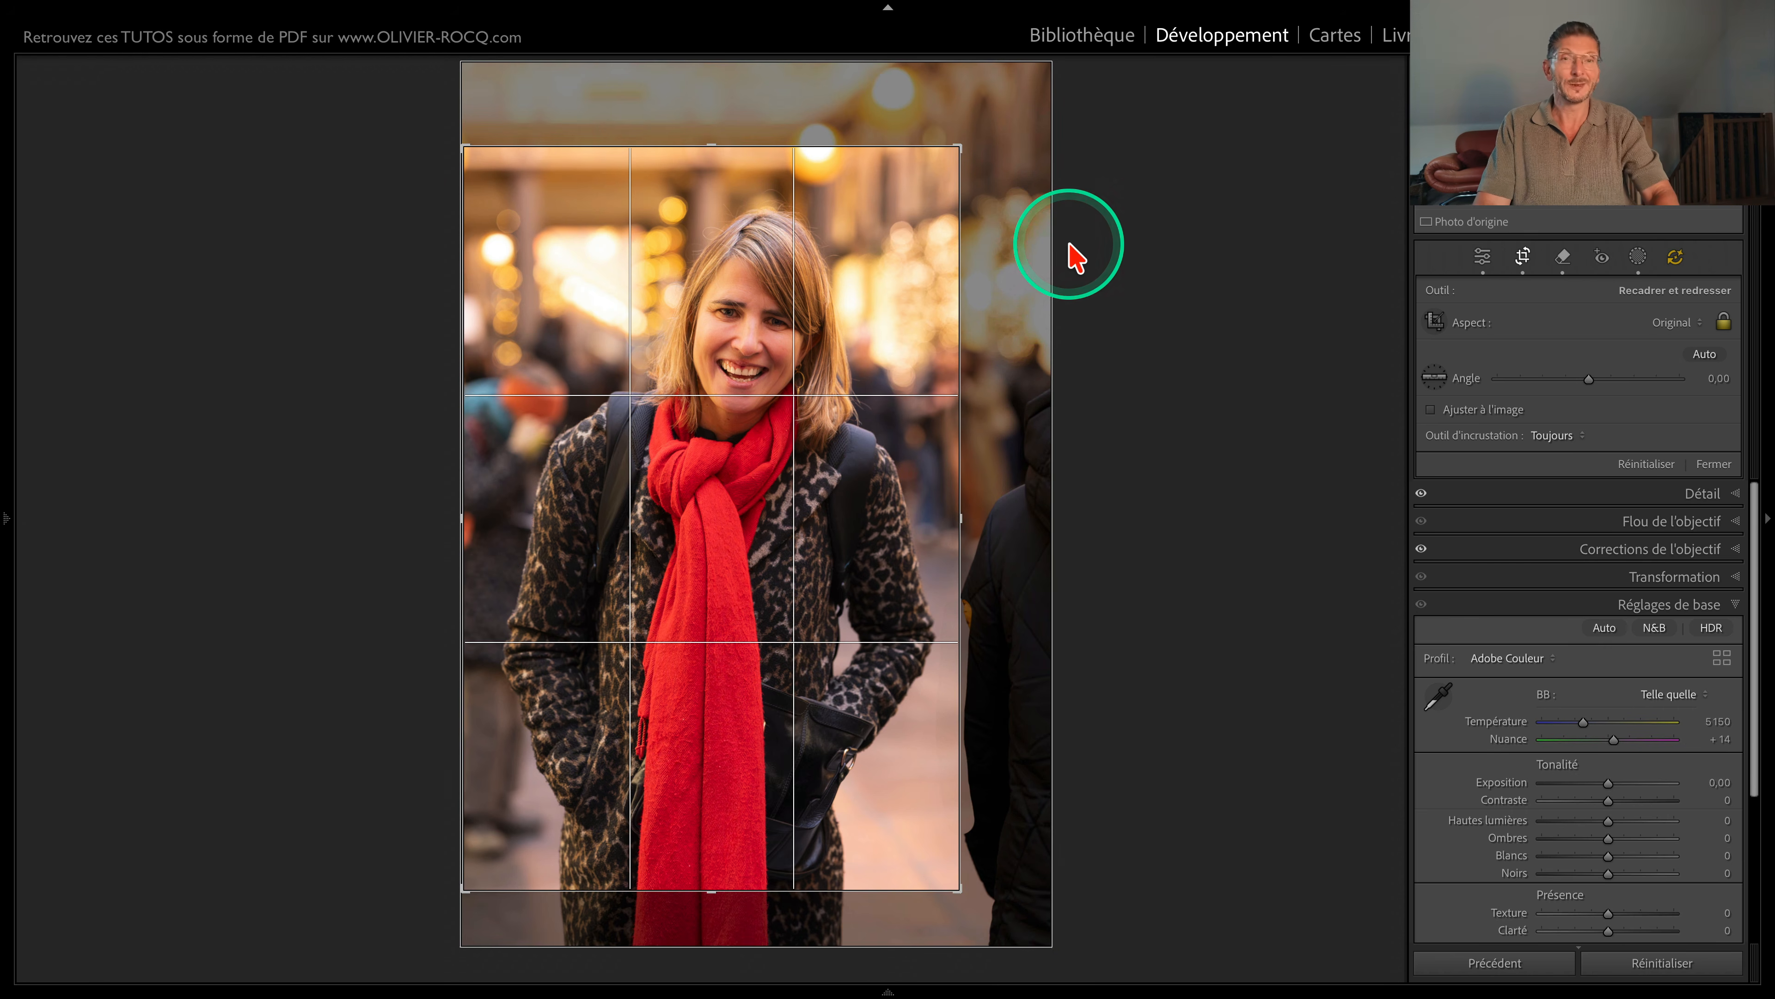
key(Return)
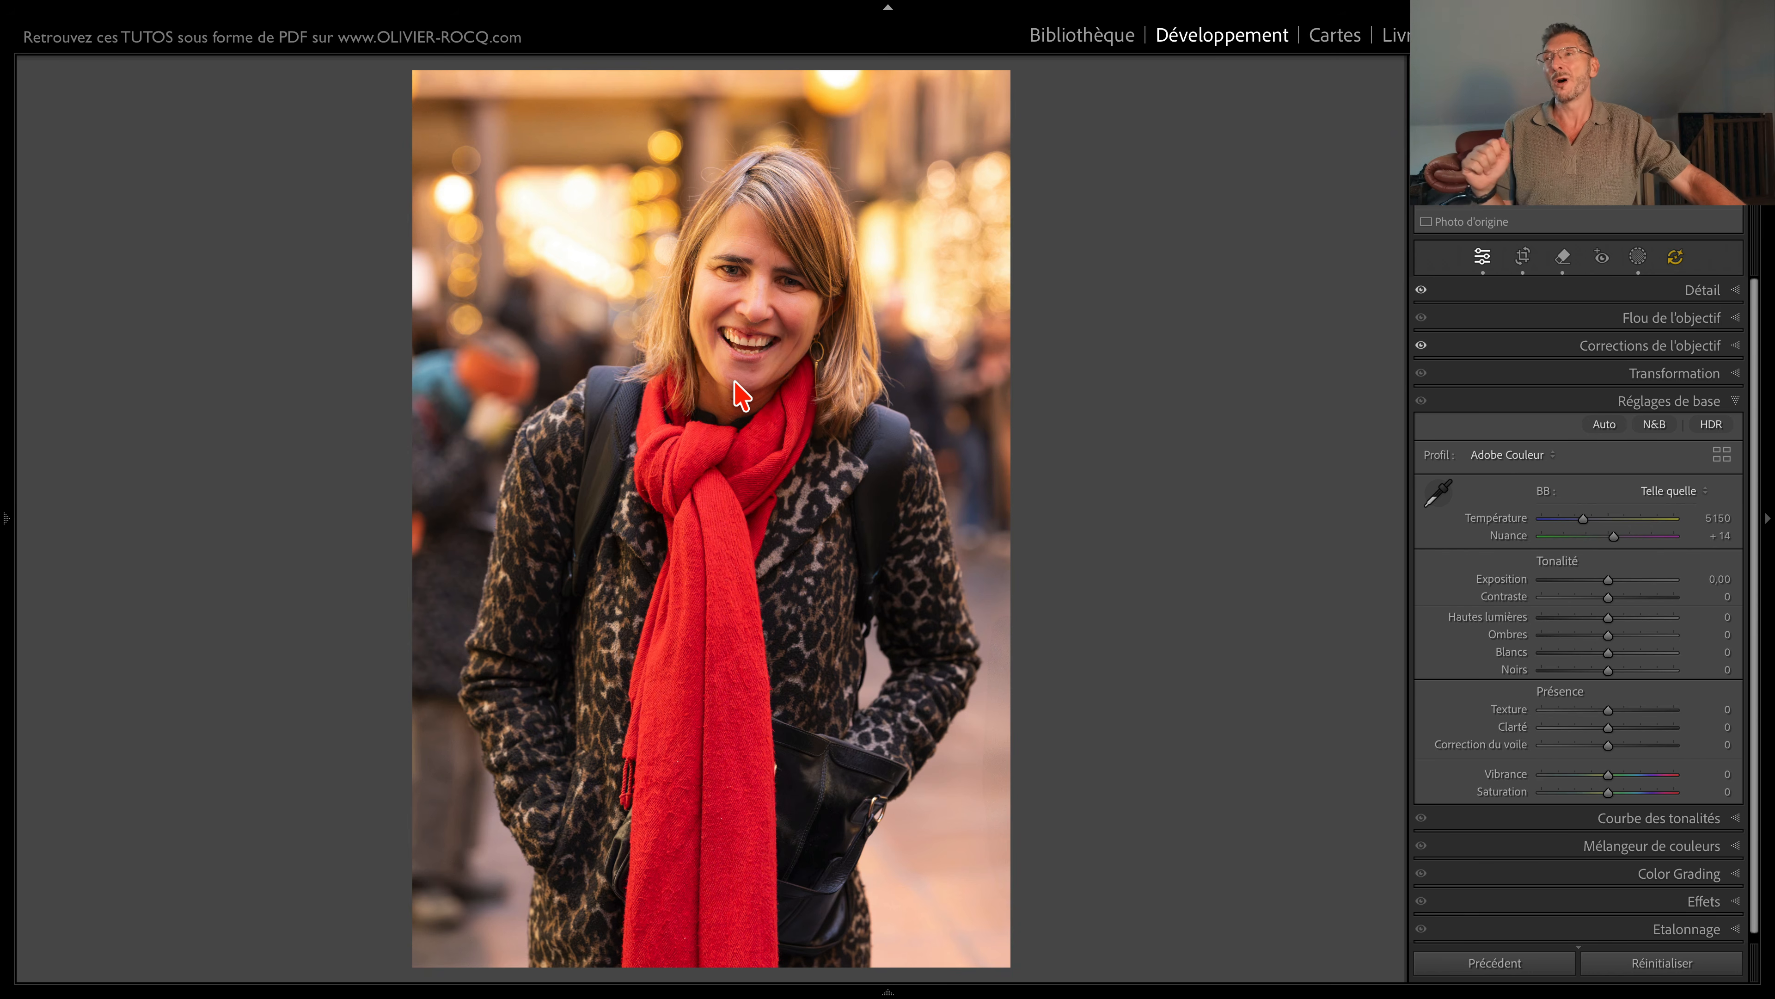
Step: Convert the portrait to DNG format with its current edits permanently applied, accepting the conversion notice
right_click(702, 402)
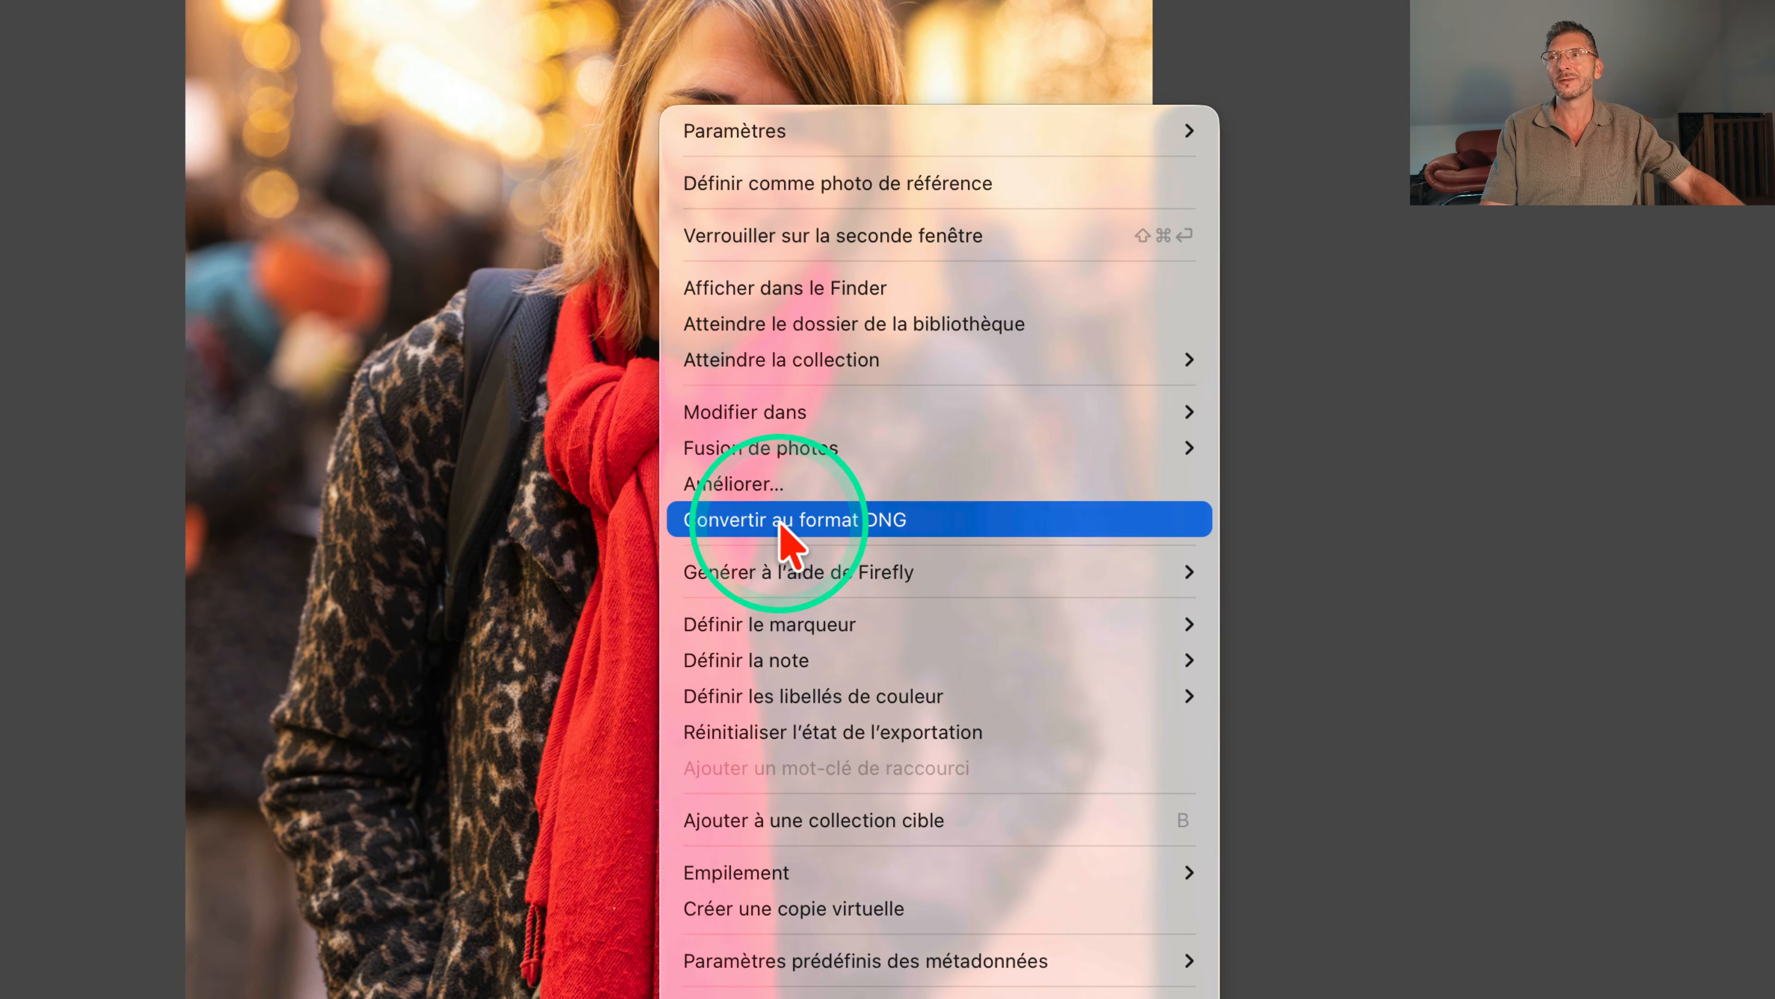
click(781, 523)
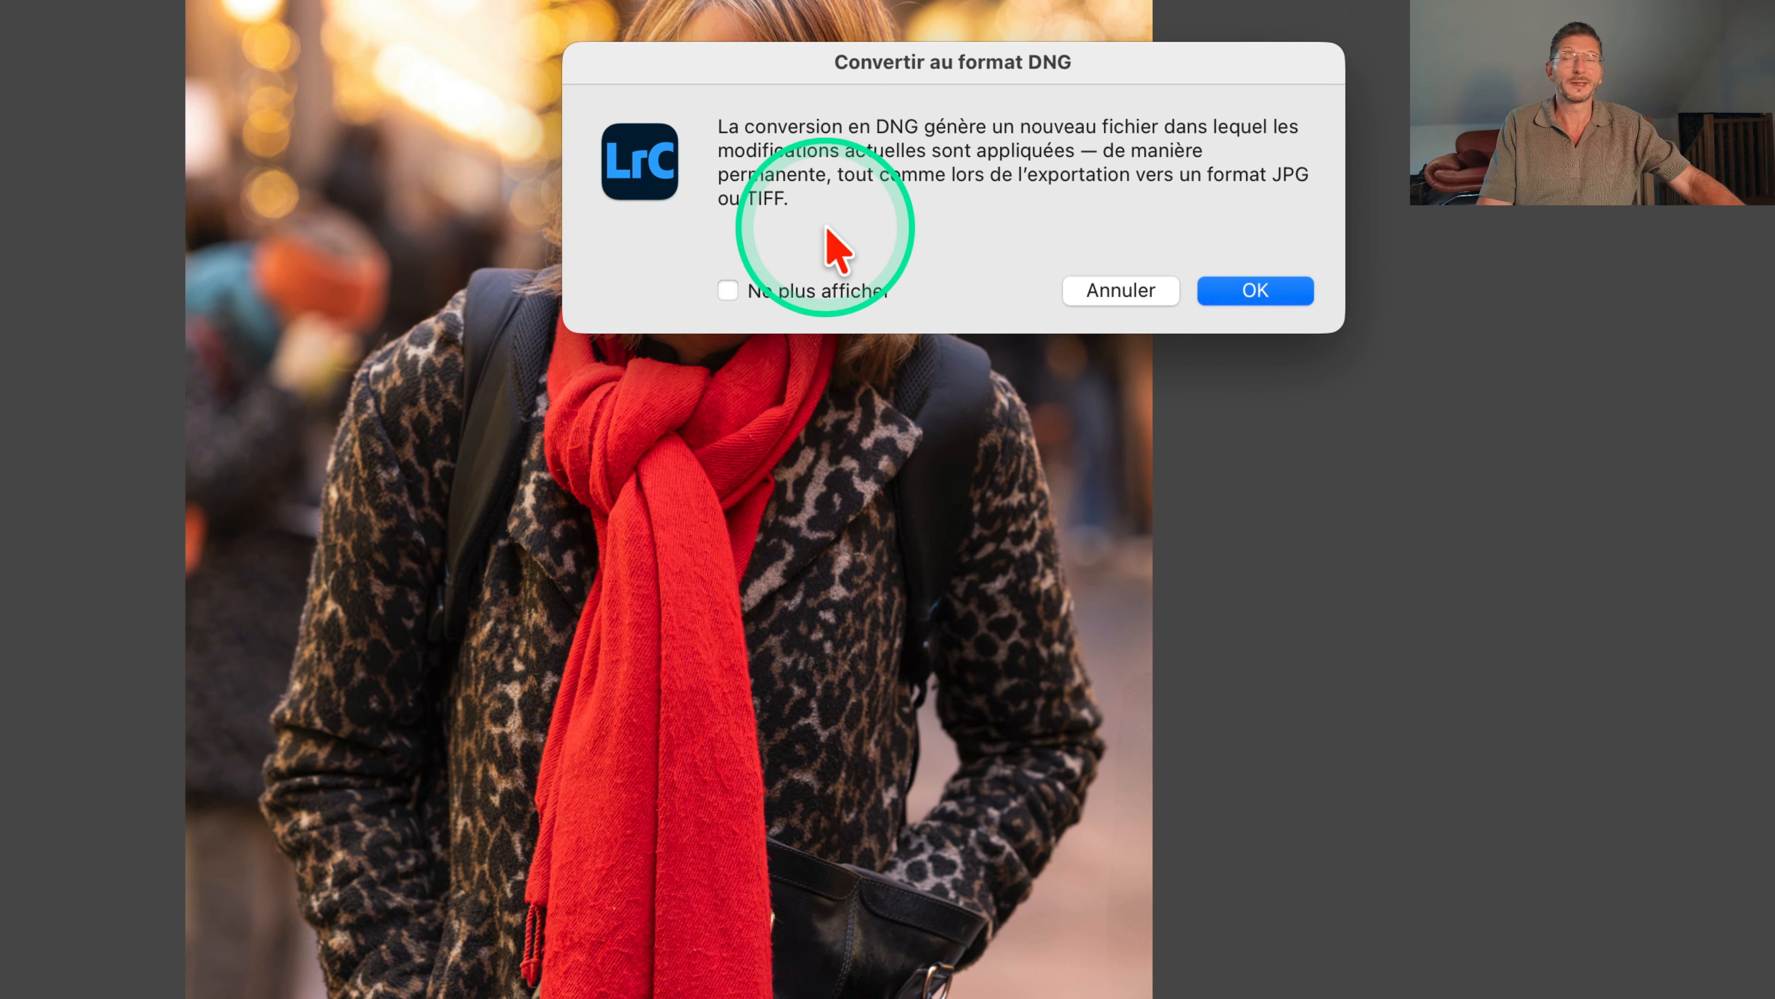
click(1263, 288)
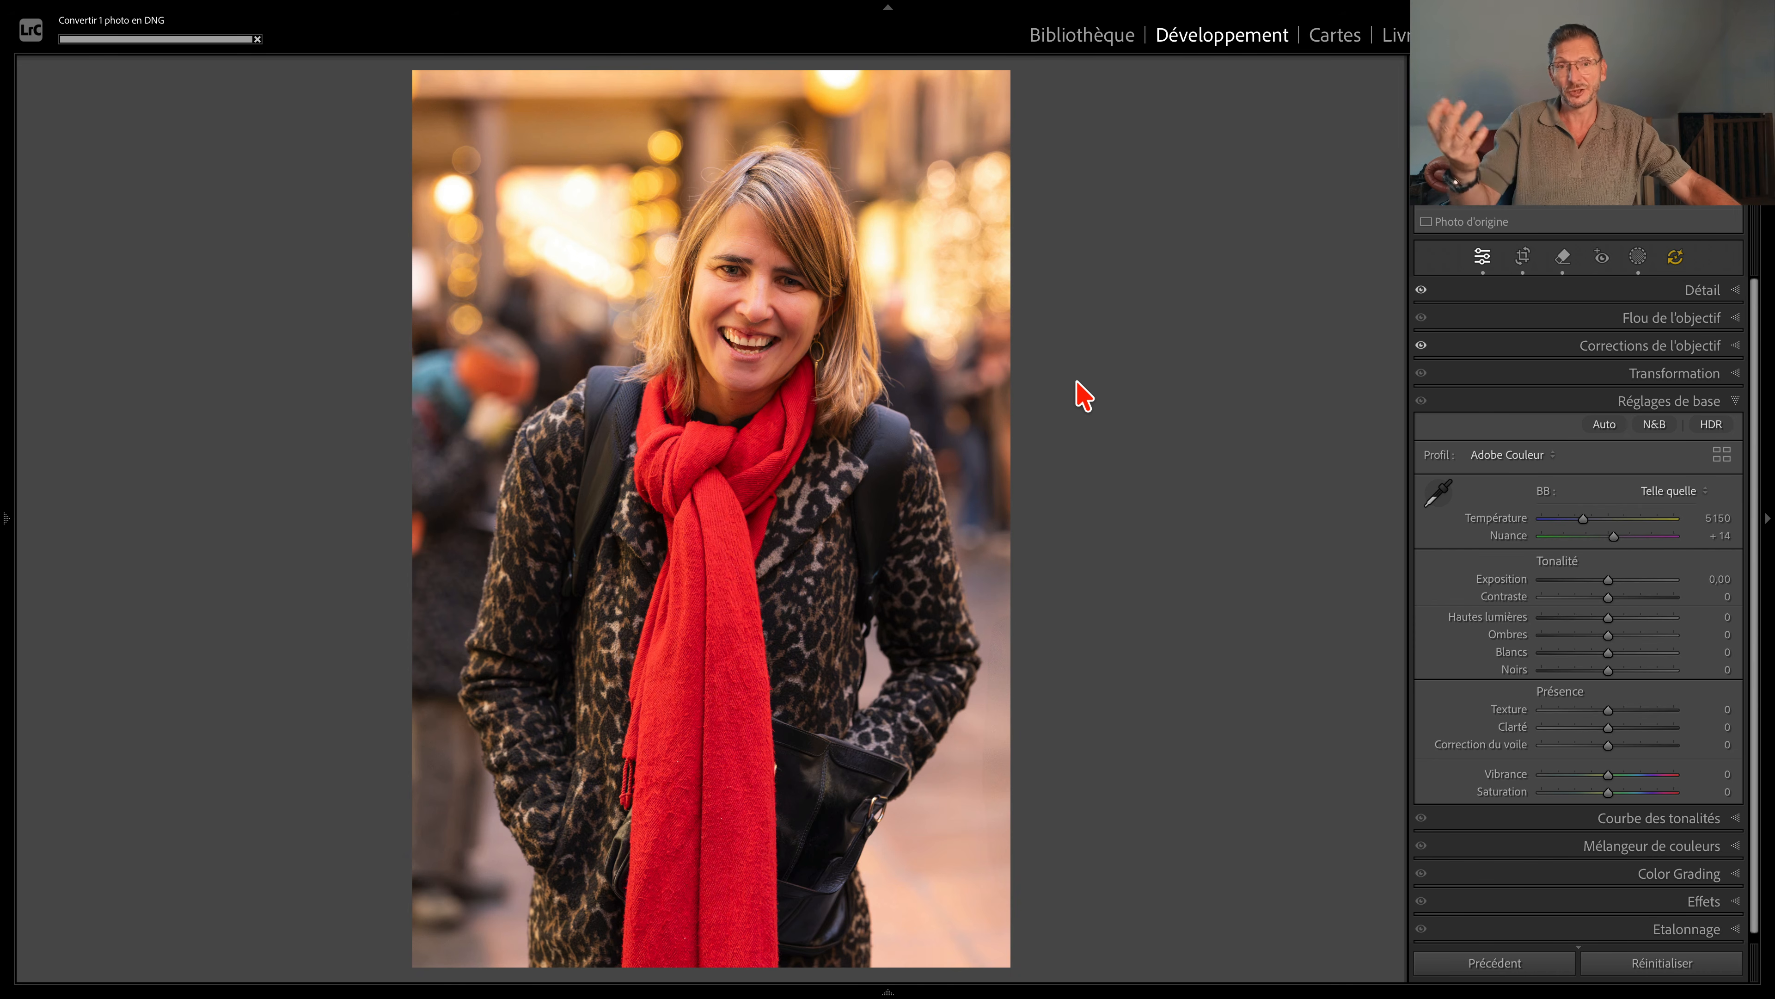
Step: Display the file information over the photo and open the converted _OZ99411-Rendu.dng from the library grid in Développement
key(i)
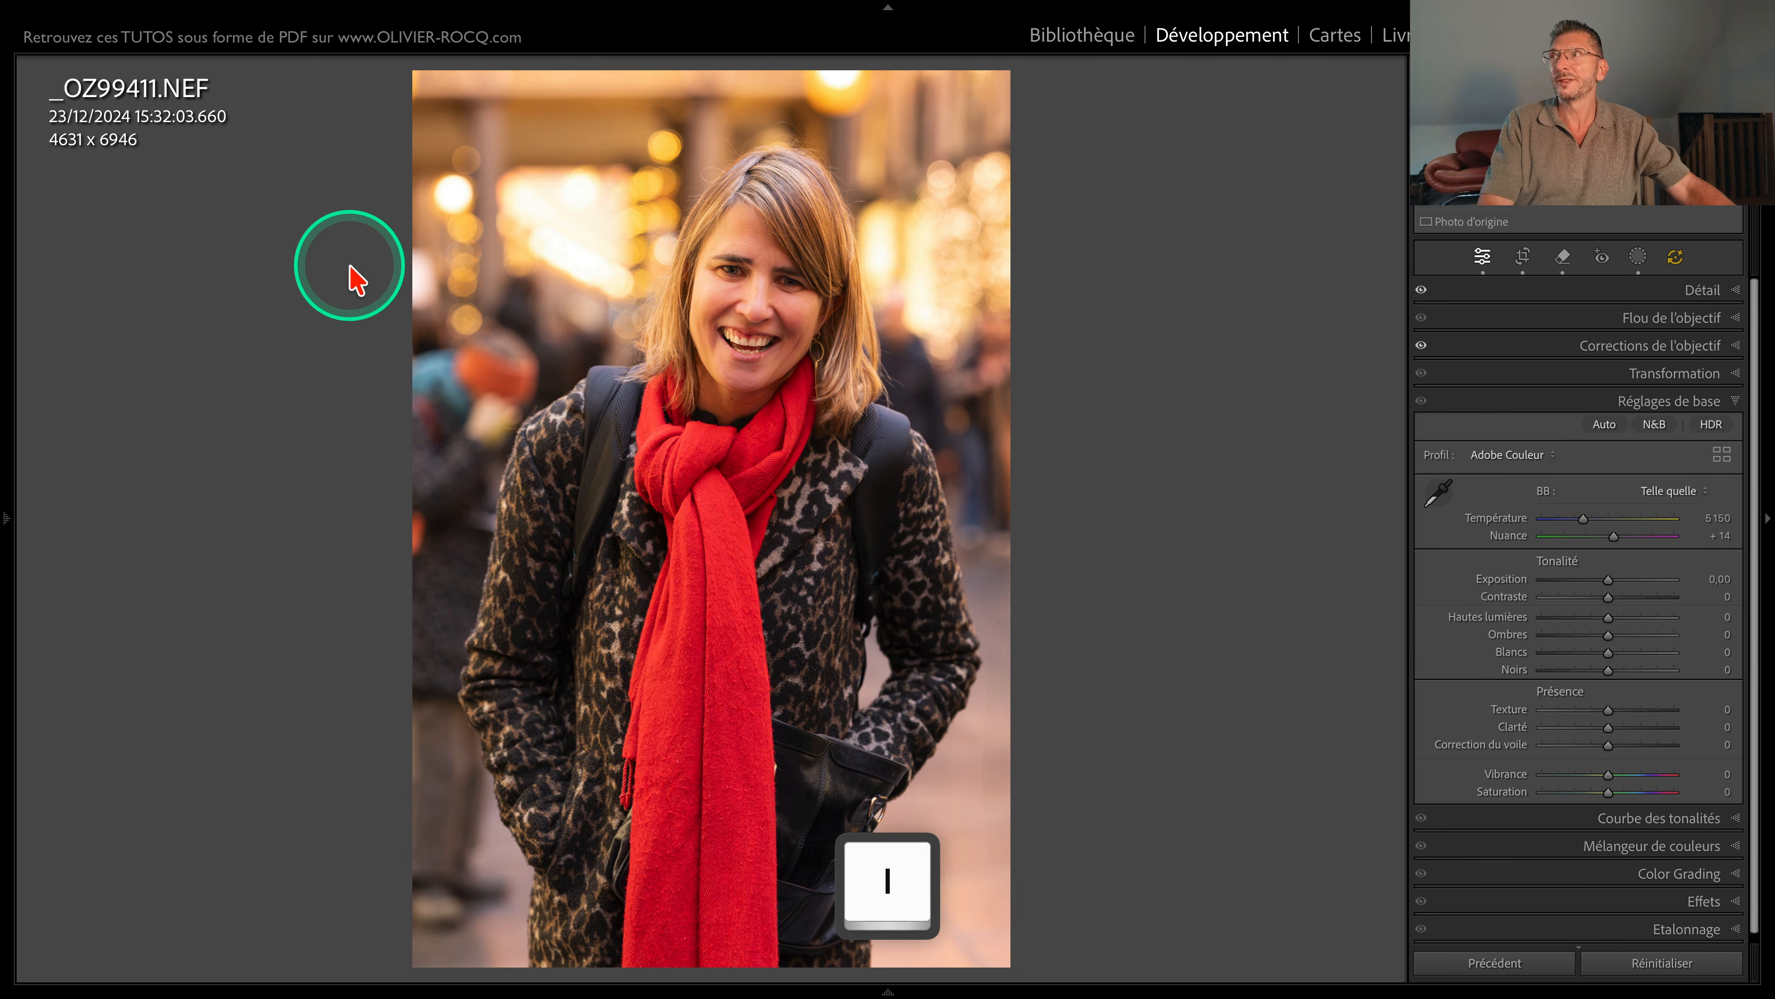
key(g)
click(109, 448)
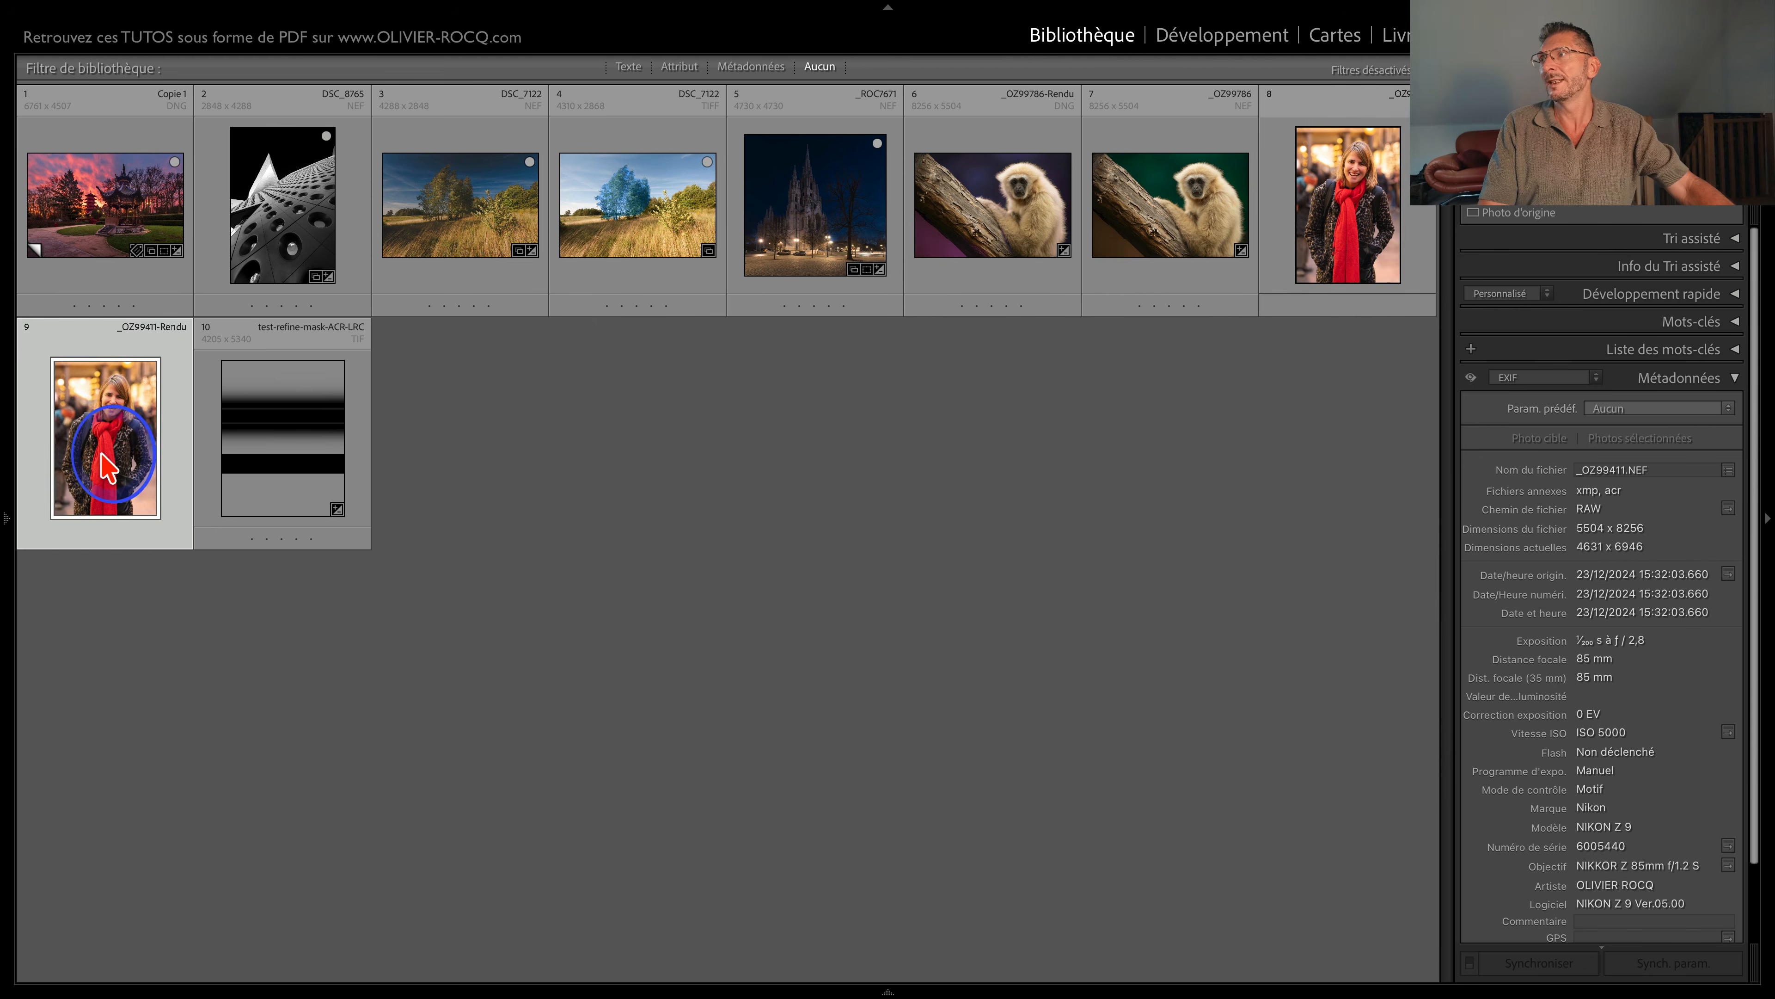
key(d)
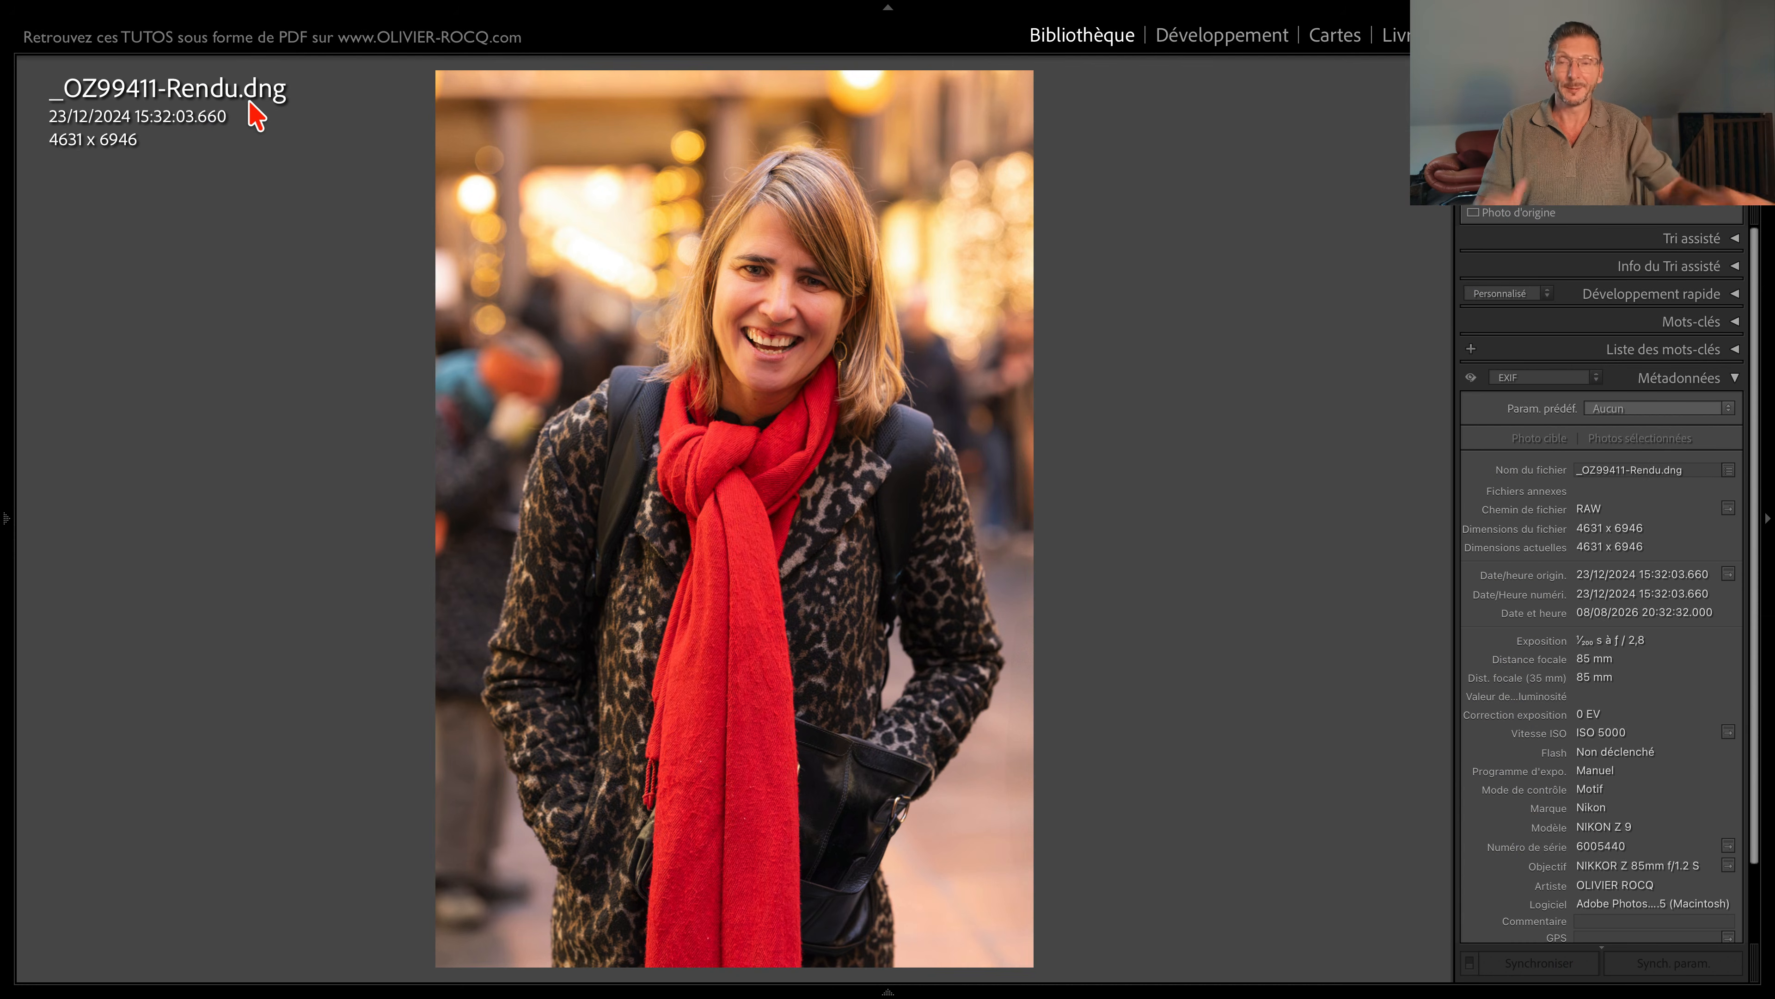
key(d)
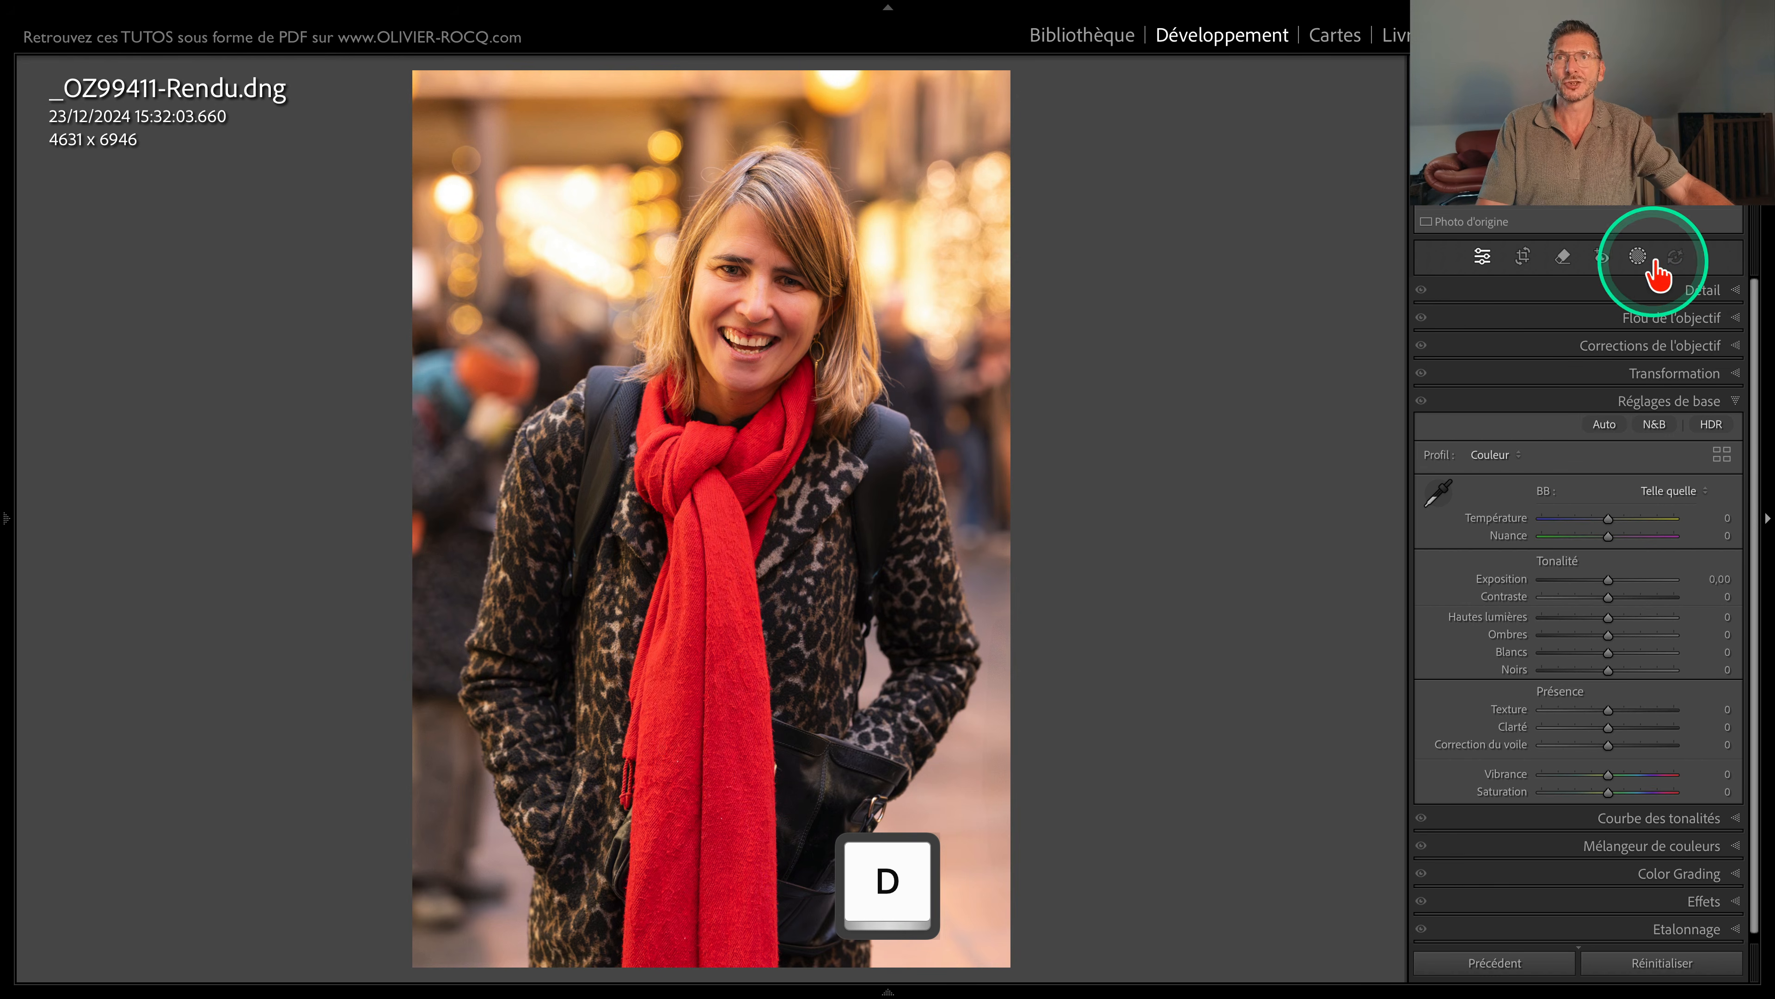